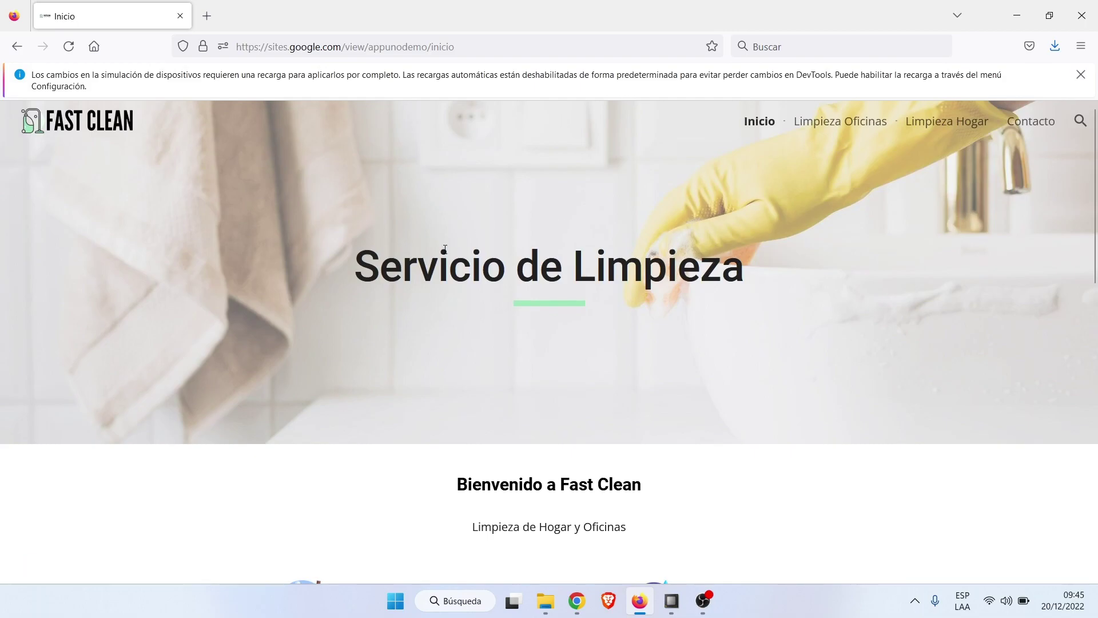
Dismiss the DevTools reload notice on the Fast Clean site, then switch to the browser showing Google.
left_click(1081, 74)
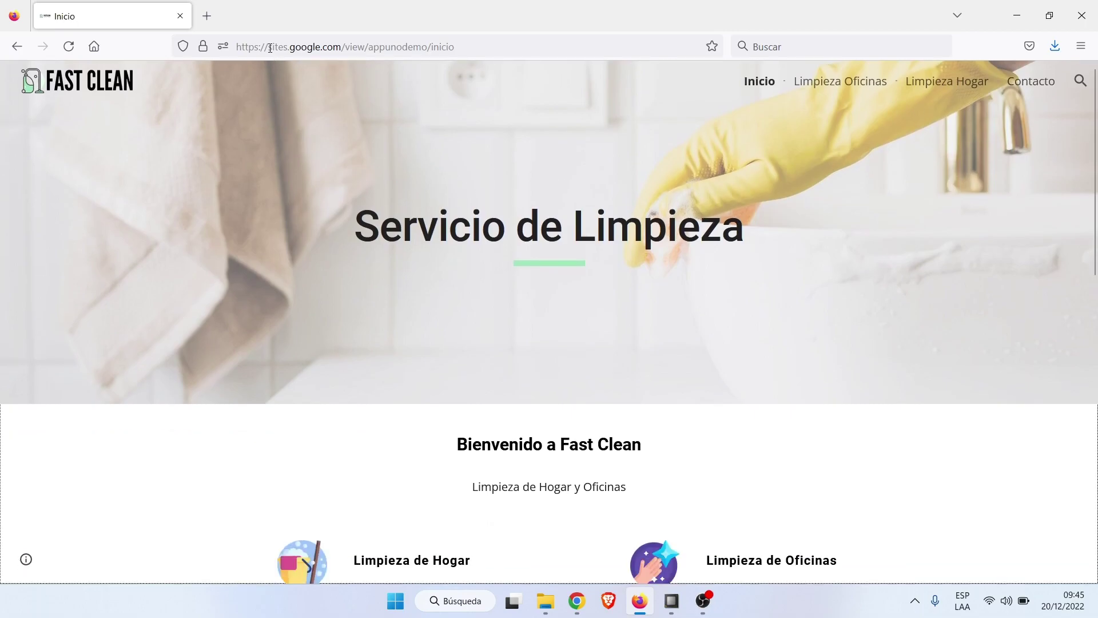
left_click_drag(269, 47, 458, 46)
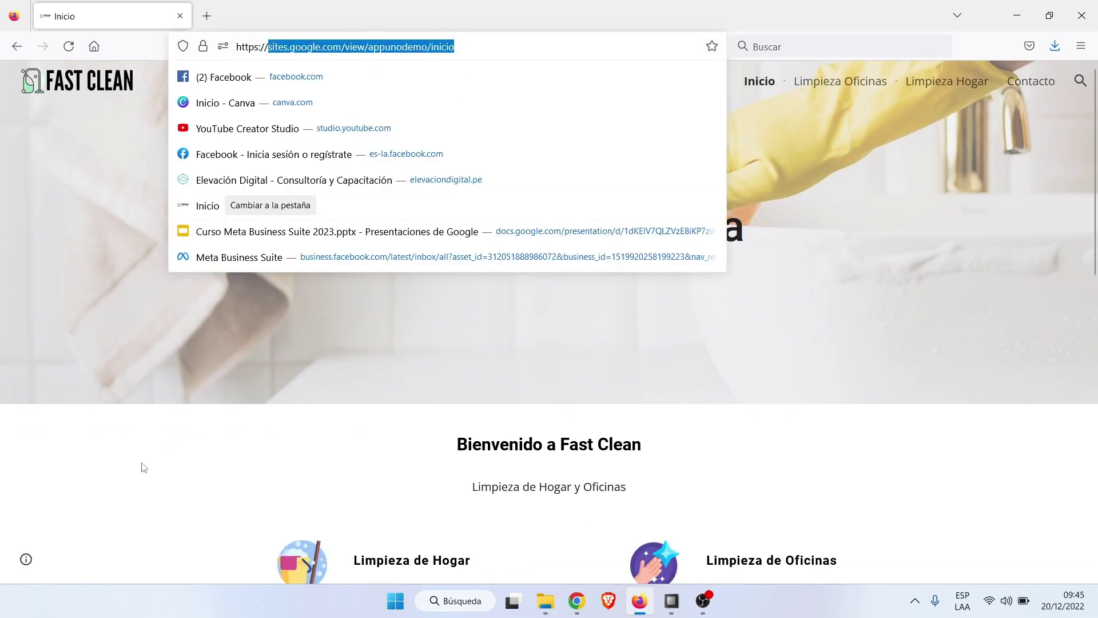
left_click(143, 464)
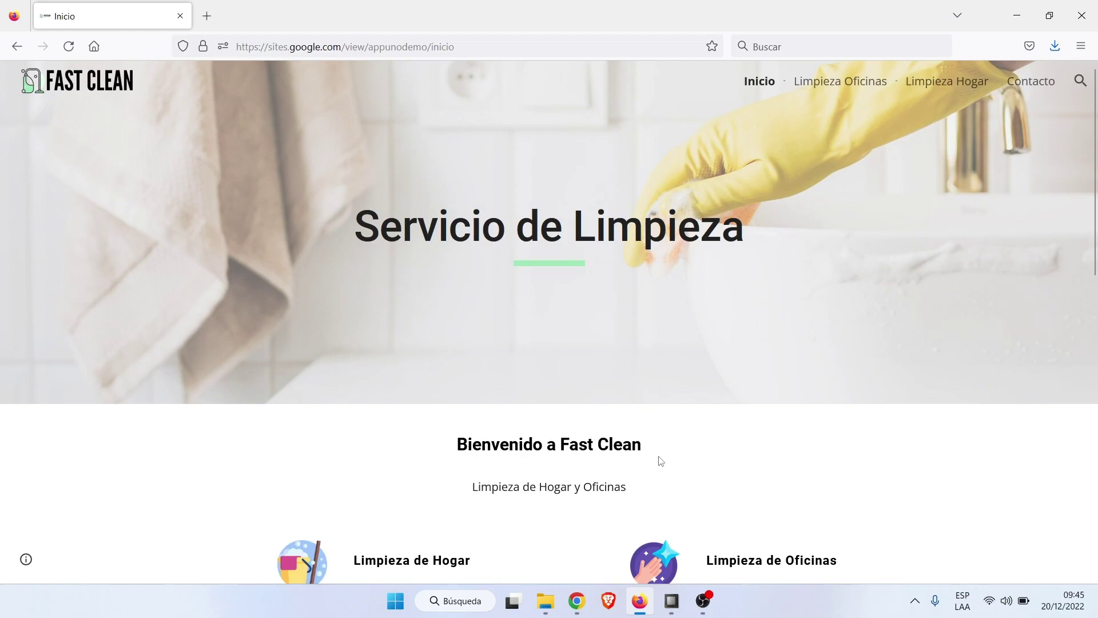
left_click(577, 601)
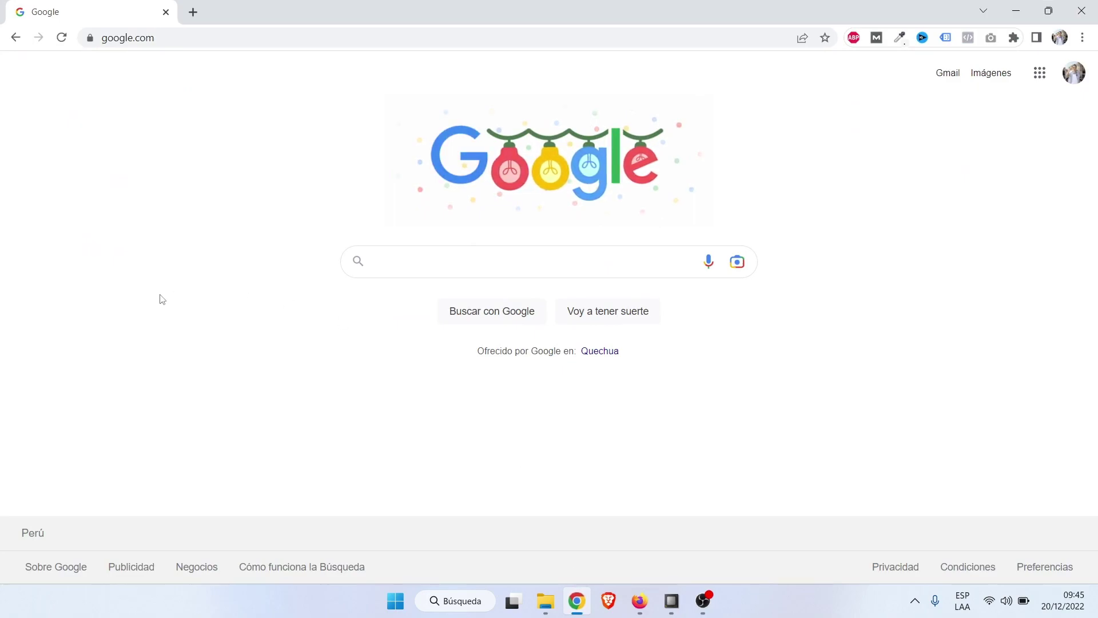
Check the signed-in Google account, then close the account panel.
left_click(533, 265)
left_click(912, 225)
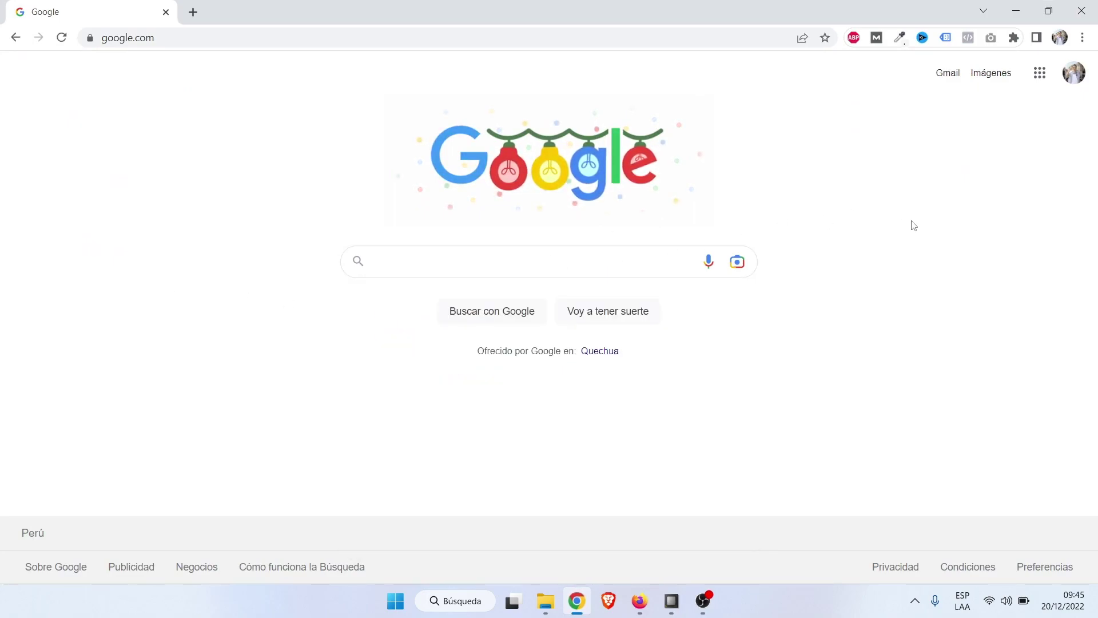
left_click(1074, 72)
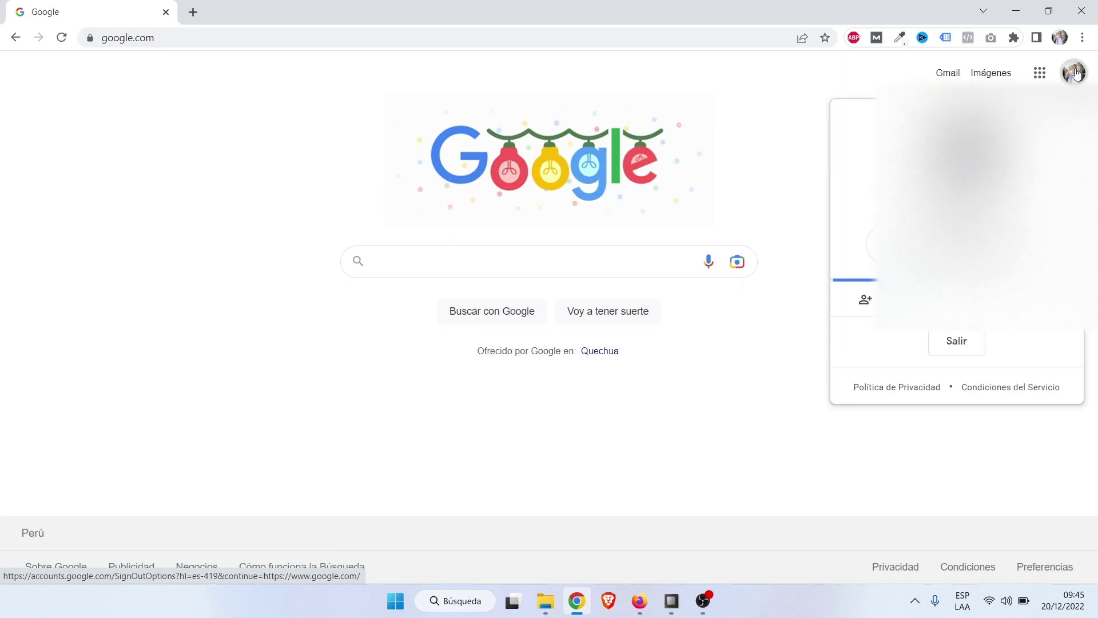
left_click(732, 164)
Search Google for 'google sites' and open the Google Sites sign-in result.
left_click(508, 260)
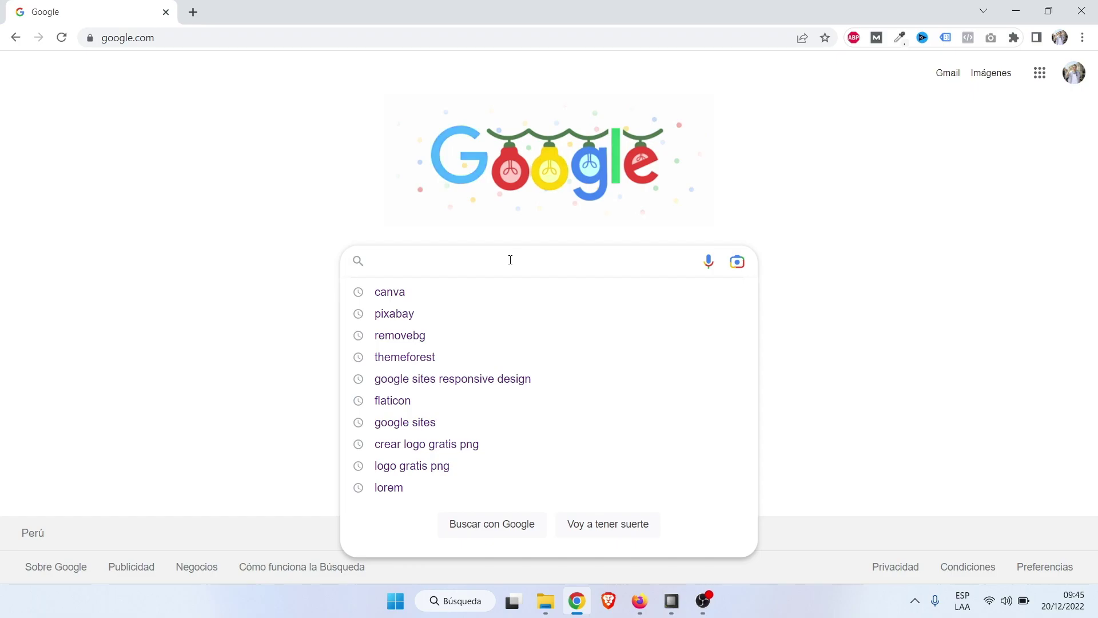
type("goog")
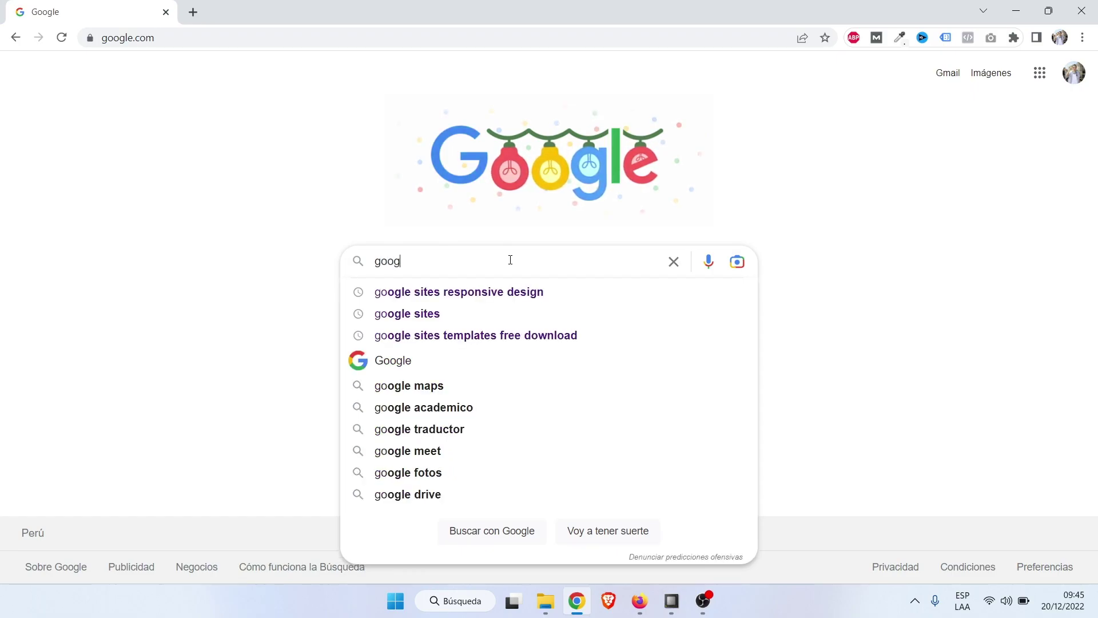
type("le sites")
key("Return")
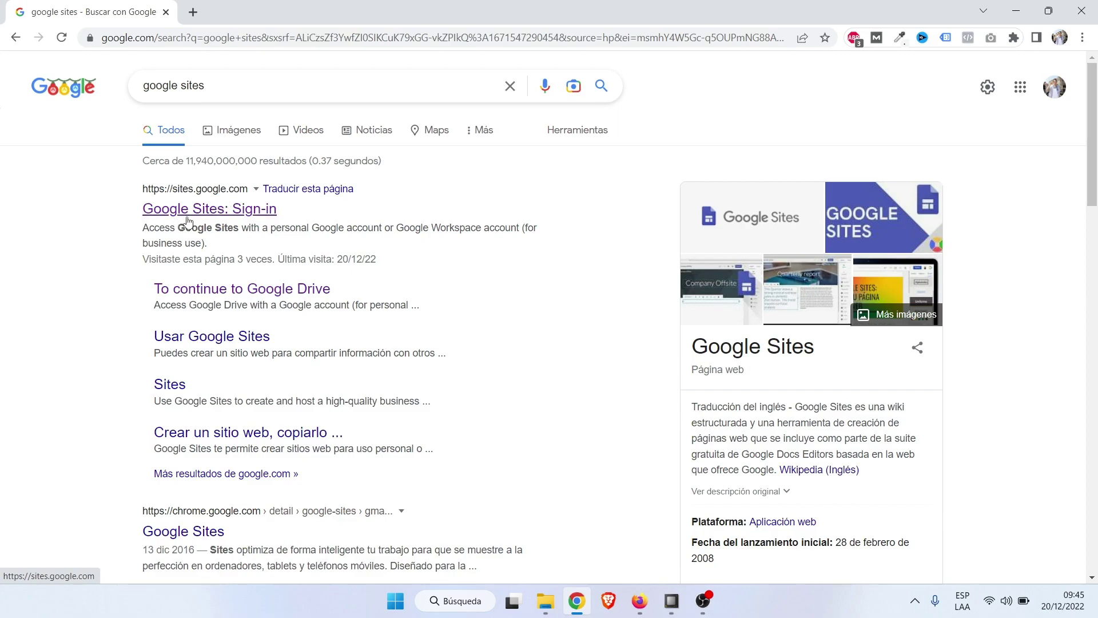
left_click(268, 214)
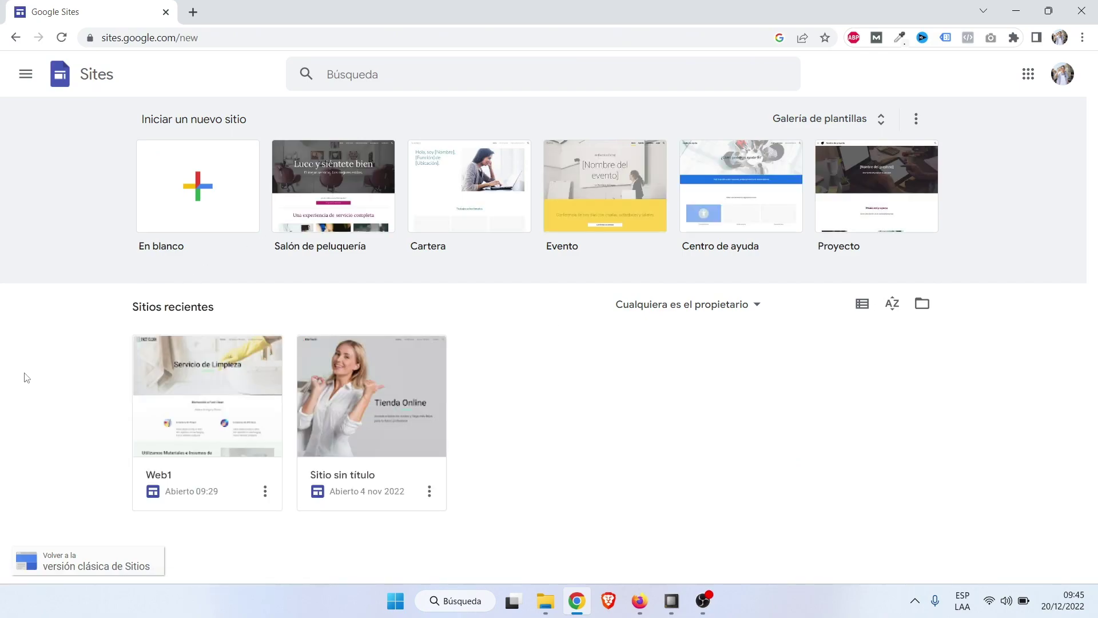
Create a site from the 'En blanco' card and dismiss the template suggestion notice.
left_click(205, 185)
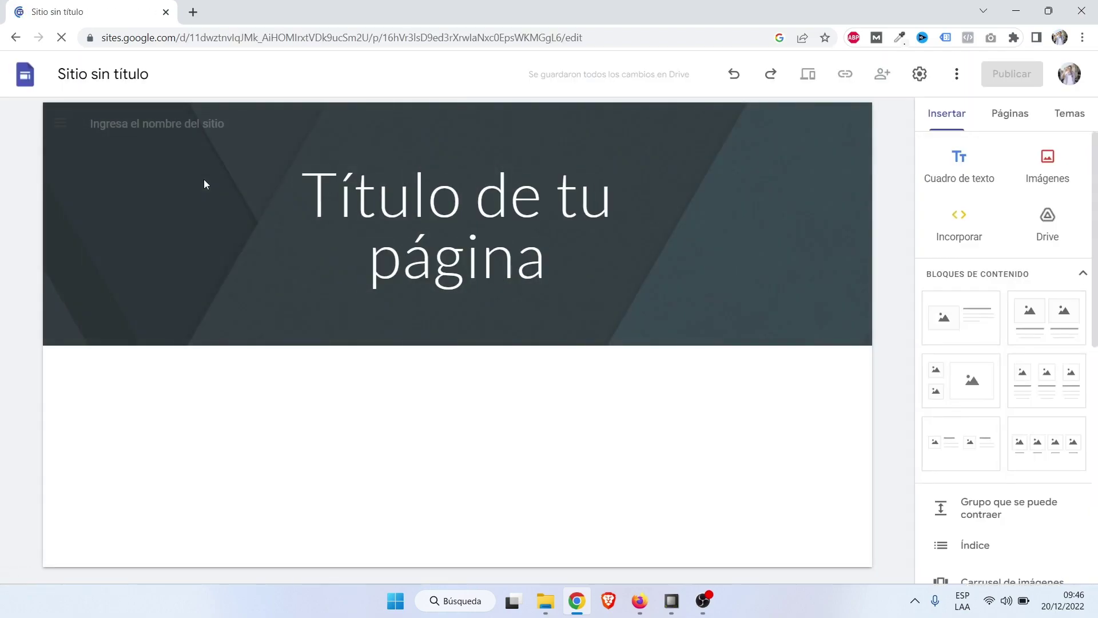
left_click(648, 434)
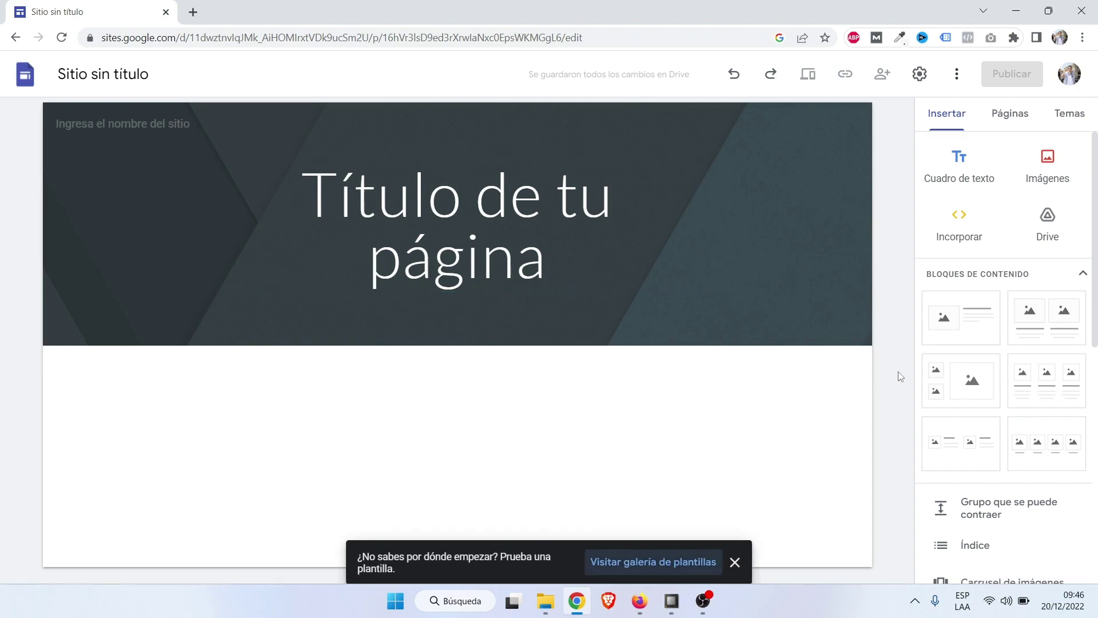
left_click(736, 563)
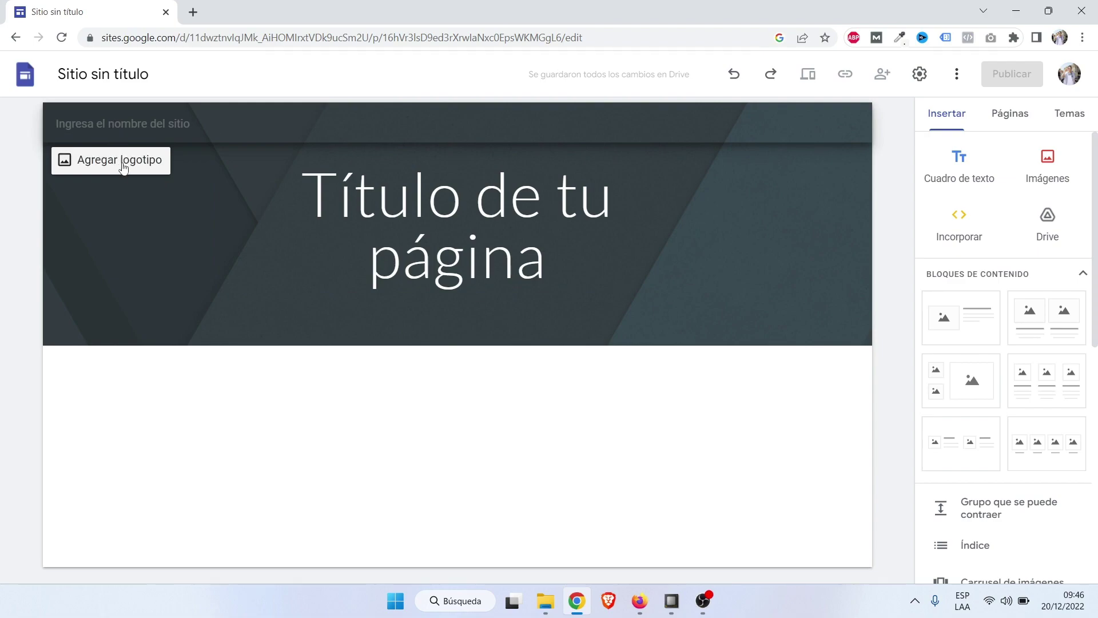
Replace the 'Sitio sin título' name with 'Web Fast Clean' and commit it.
left_click(100, 77)
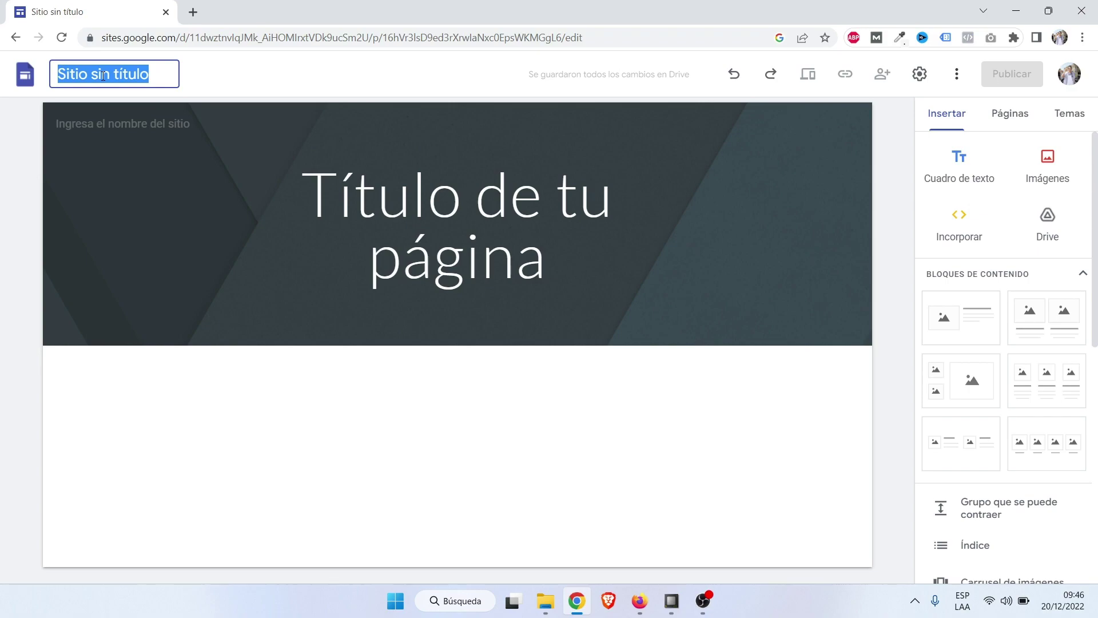
type("Web ")
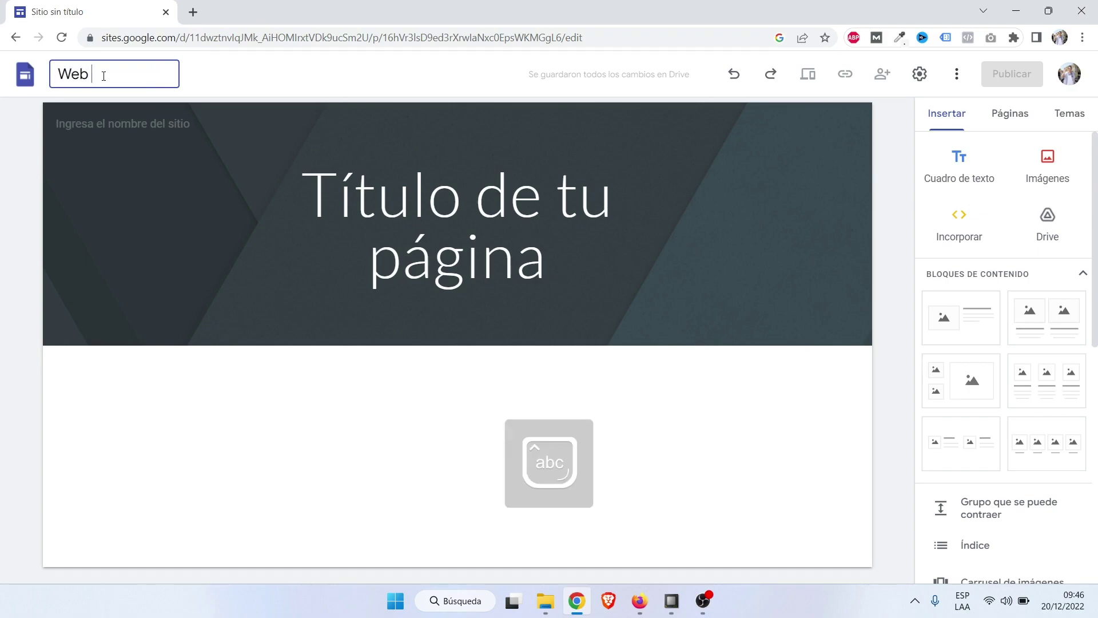
type("F")
key("Caps_Lock")
type("ast Clean")
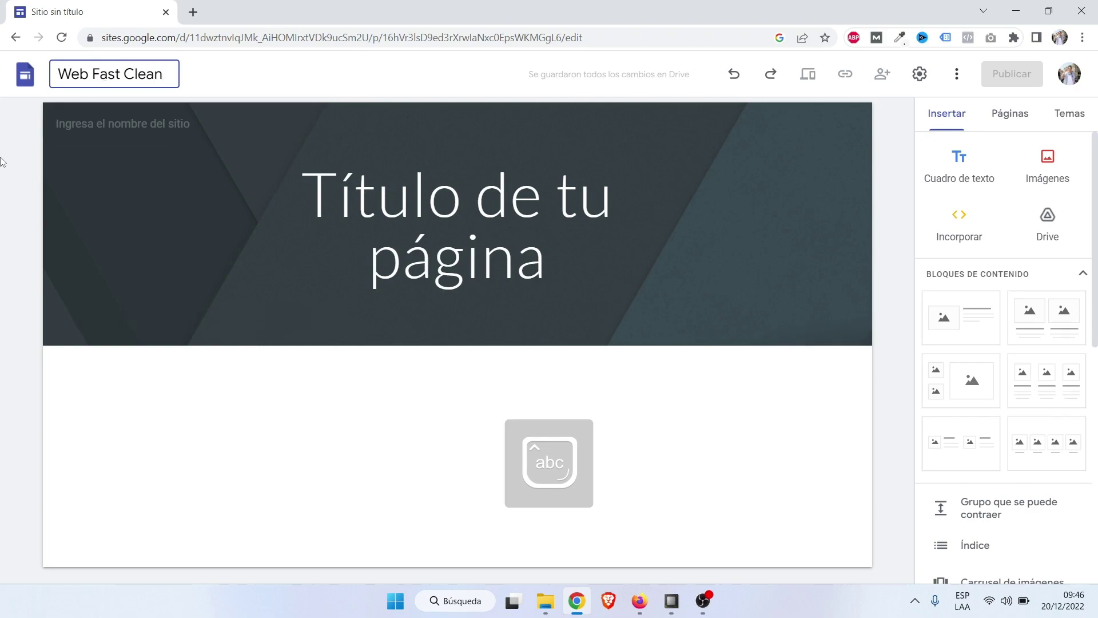
left_click(23, 144)
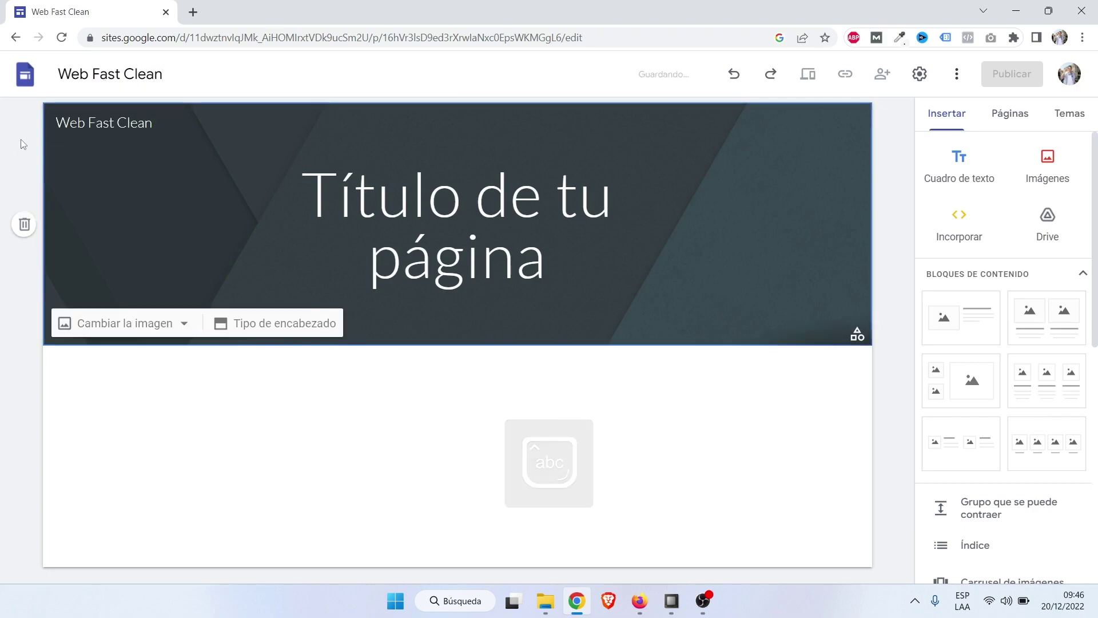
mouse_move(130, 156)
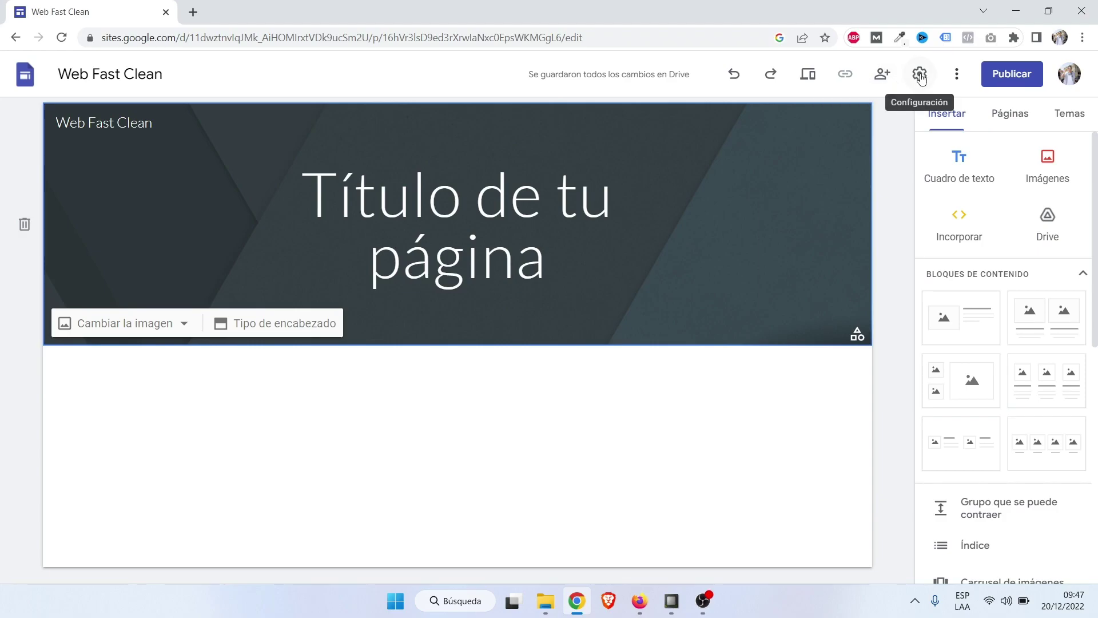
left_click(919, 75)
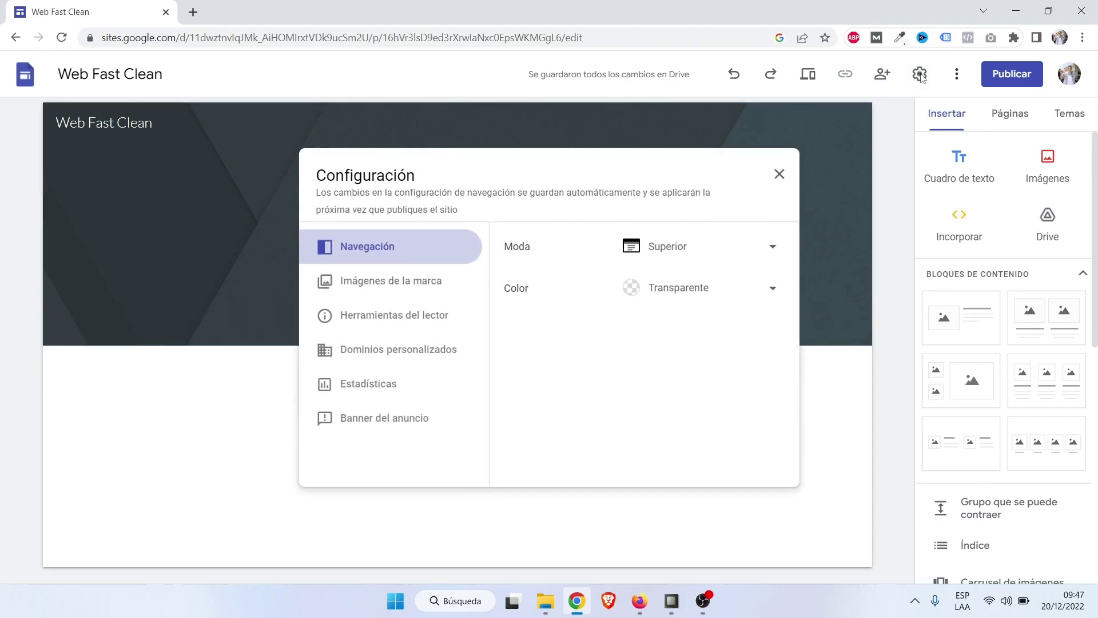
left_click(409, 282)
left_click(778, 174)
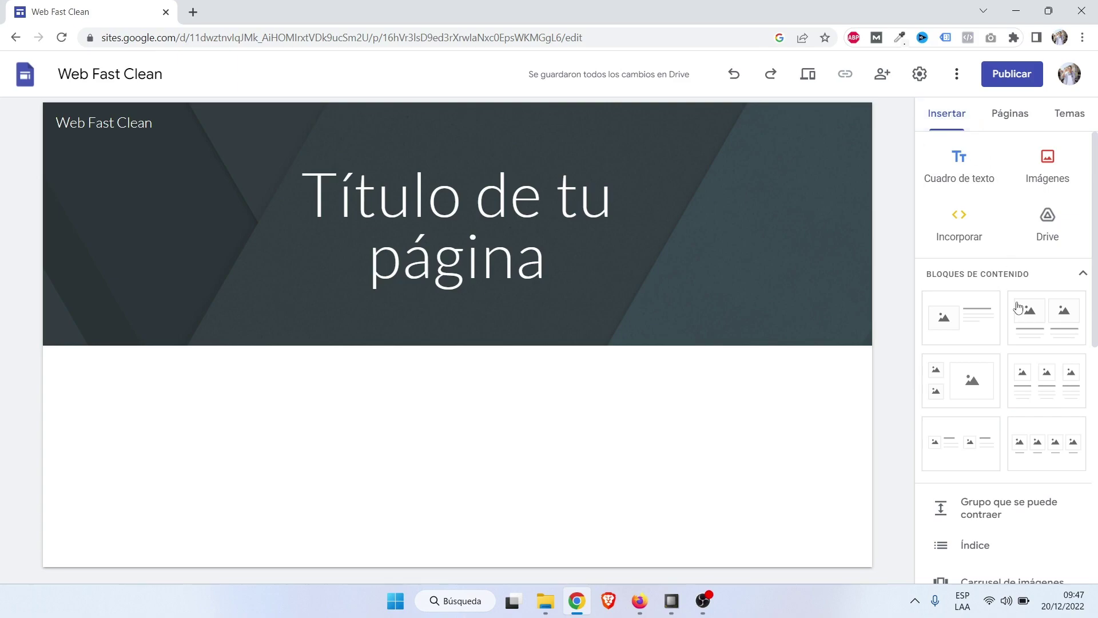
scroll(1016, 309, "down", 8)
scroll(1015, 410, "up", 5)
scroll(1014, 409, "up", 3)
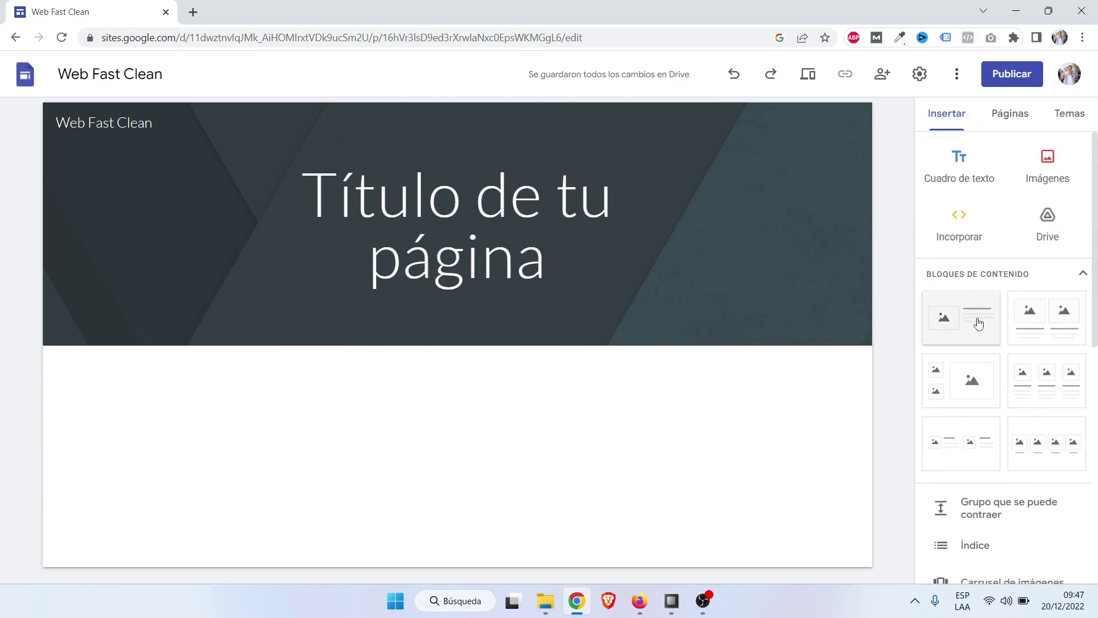
left_click(1008, 120)
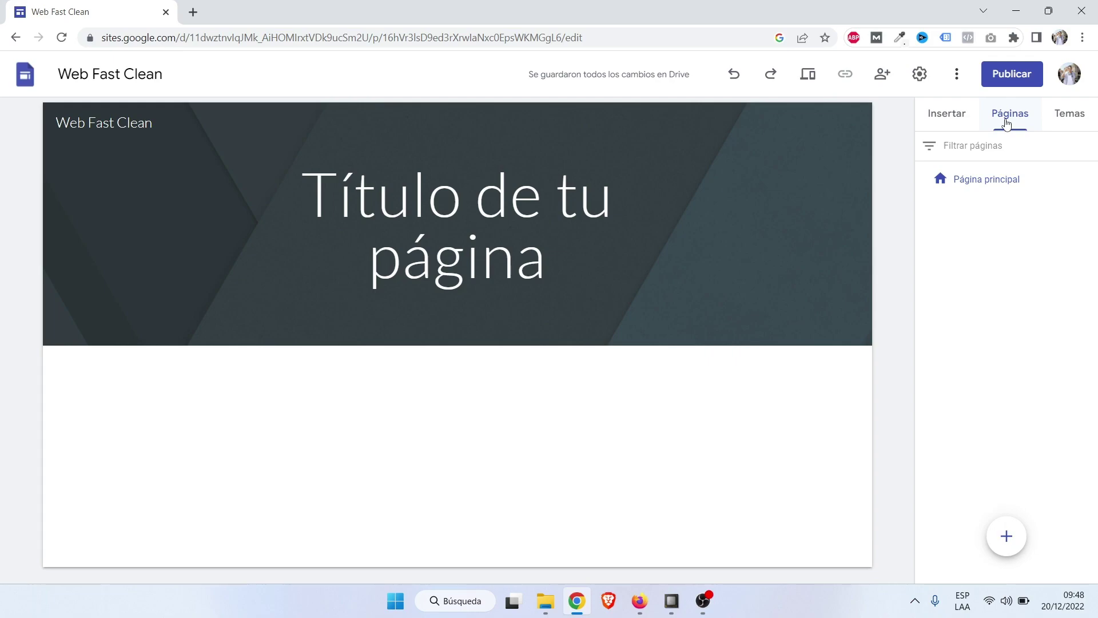
left_click(1055, 127)
scroll(1021, 358, "down", 3)
scroll(1021, 358, "down", 1)
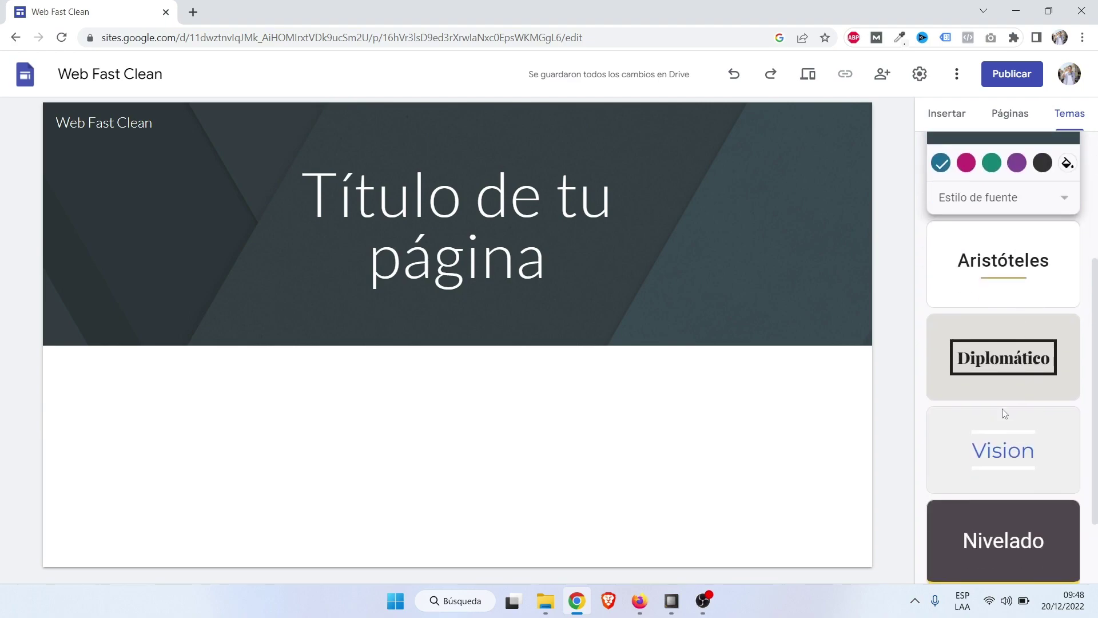
scroll(1003, 408, "down", 1)
scroll(1002, 408, "up", 5)
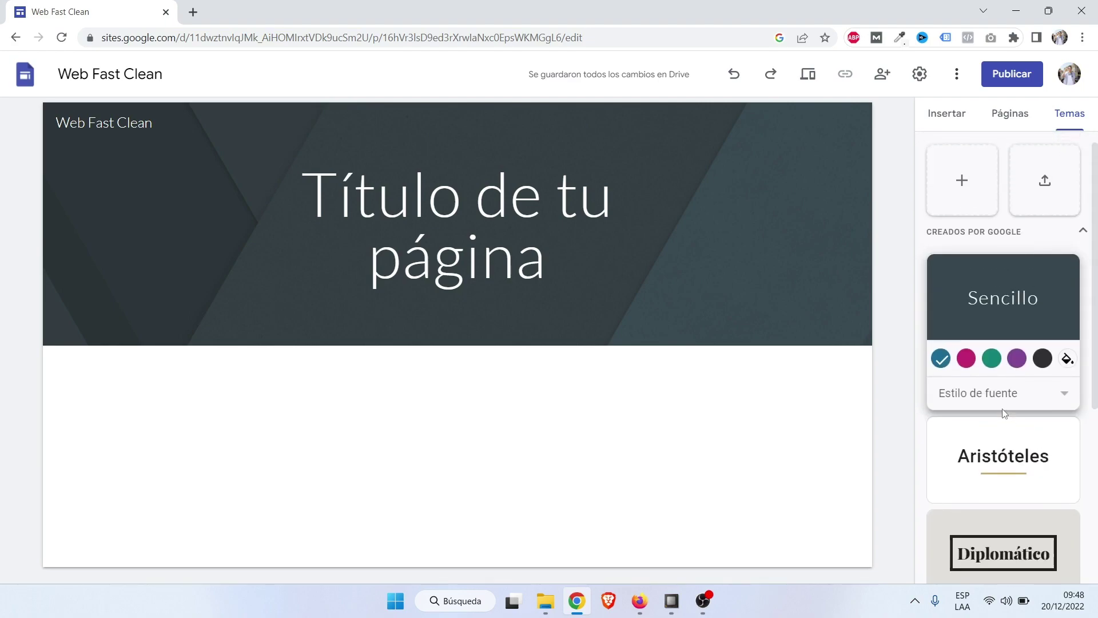
left_click(950, 114)
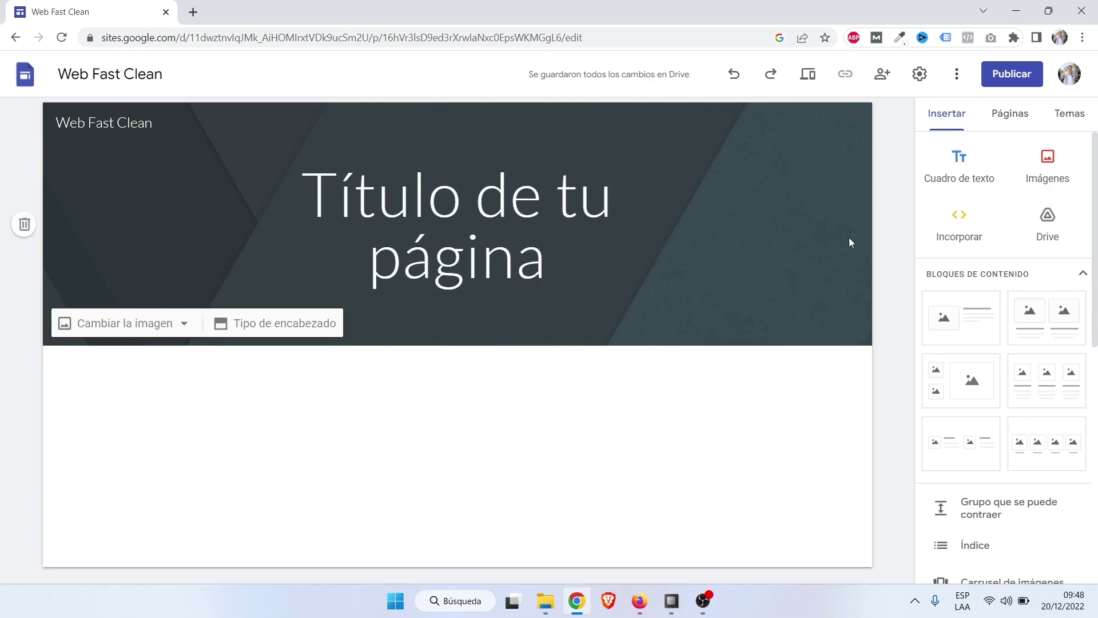
mouse_move(84, 132)
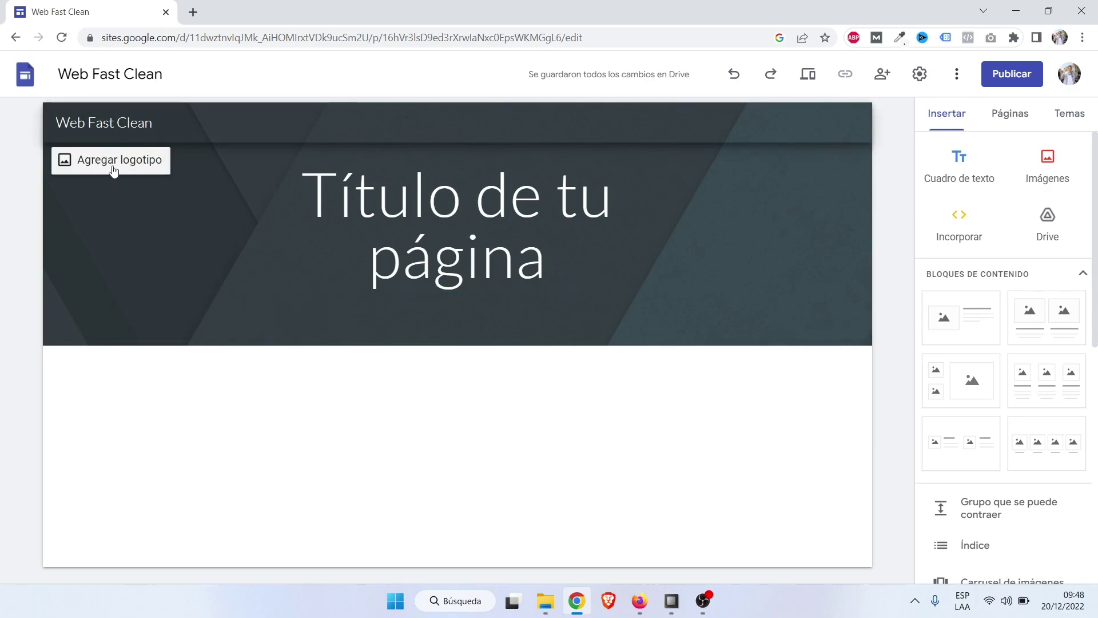
Upload logo-sin-fondo from the Imágenes Web Fast Clean folder as the header logo.
left_click(113, 166)
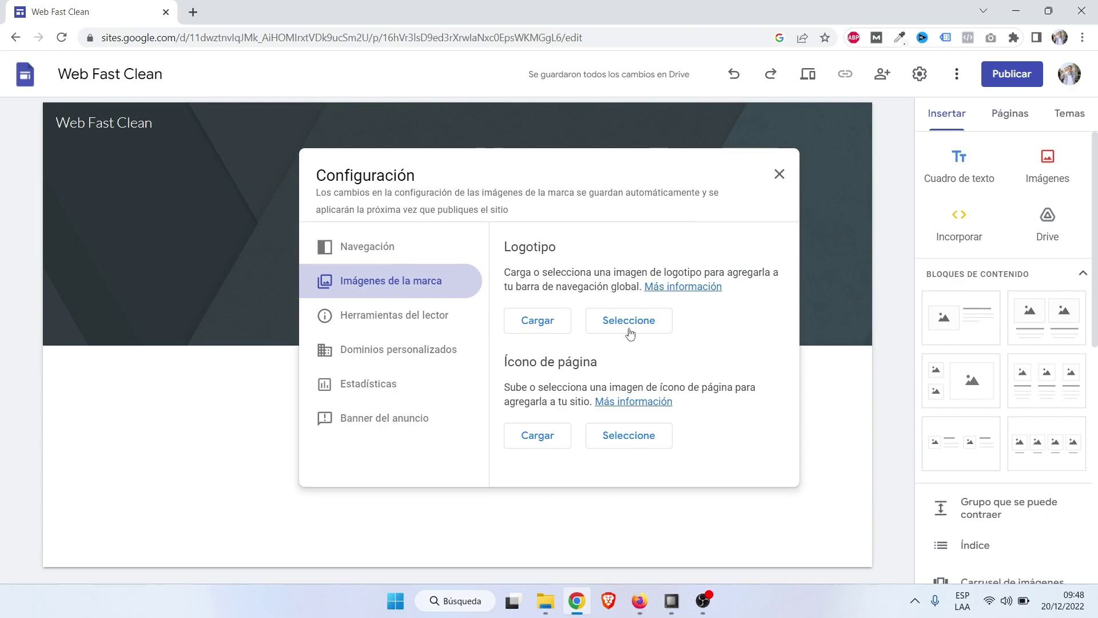
left_click(552, 326)
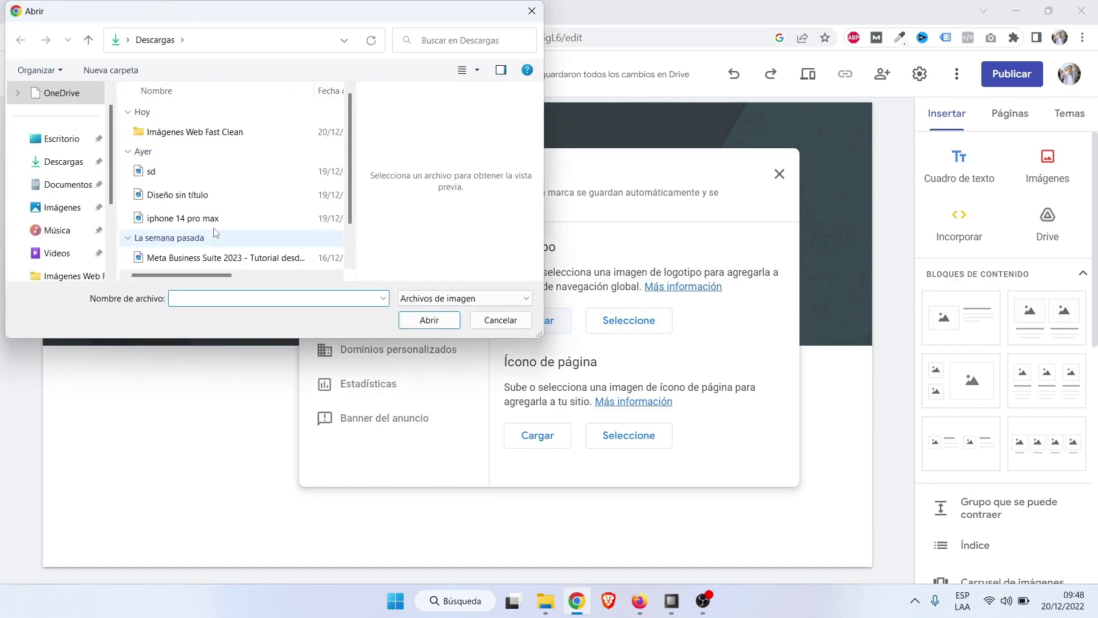
double_click(207, 130)
scroll(207, 144, "down", 4)
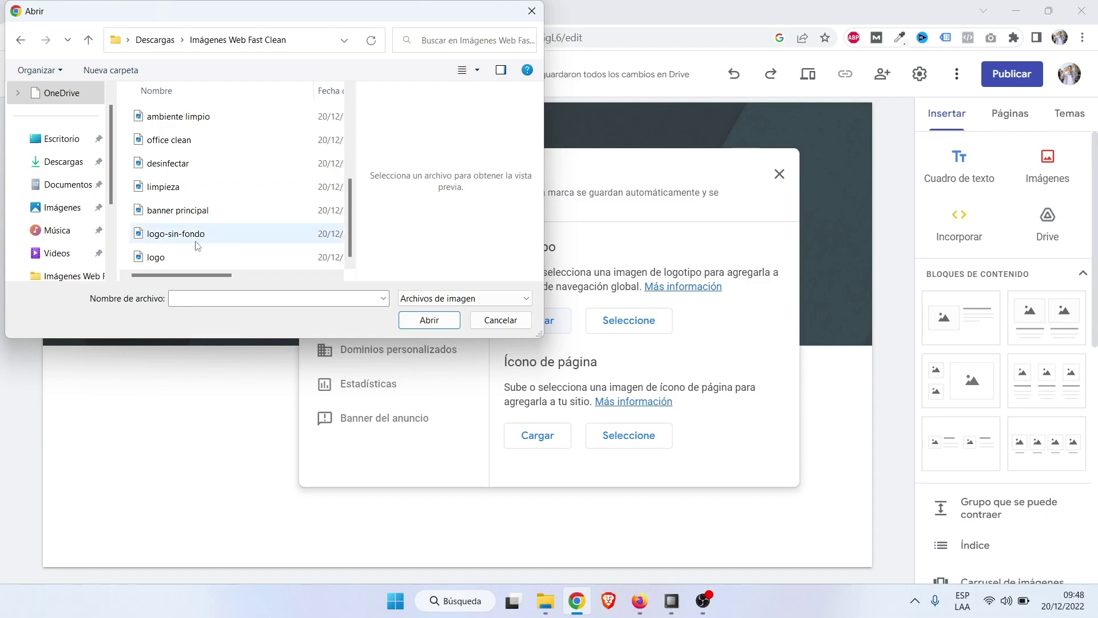
left_click(207, 234)
left_click(429, 325)
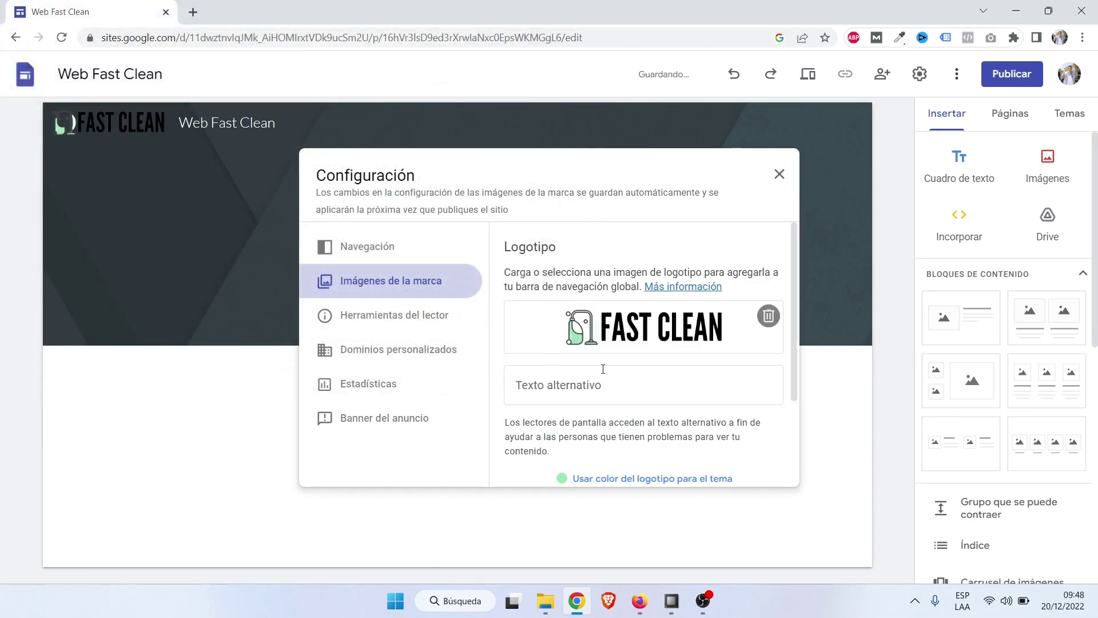
scroll(603, 369, "down", 2)
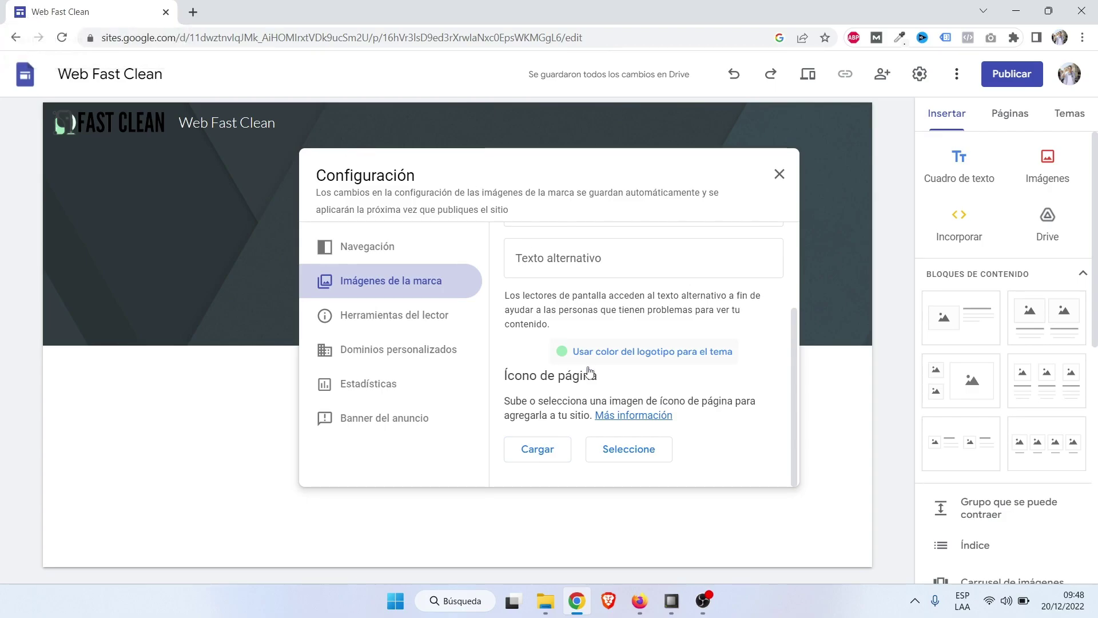
Set logo-sin-fondo as the page icon and close the Configuración settings.
left_click(538, 449)
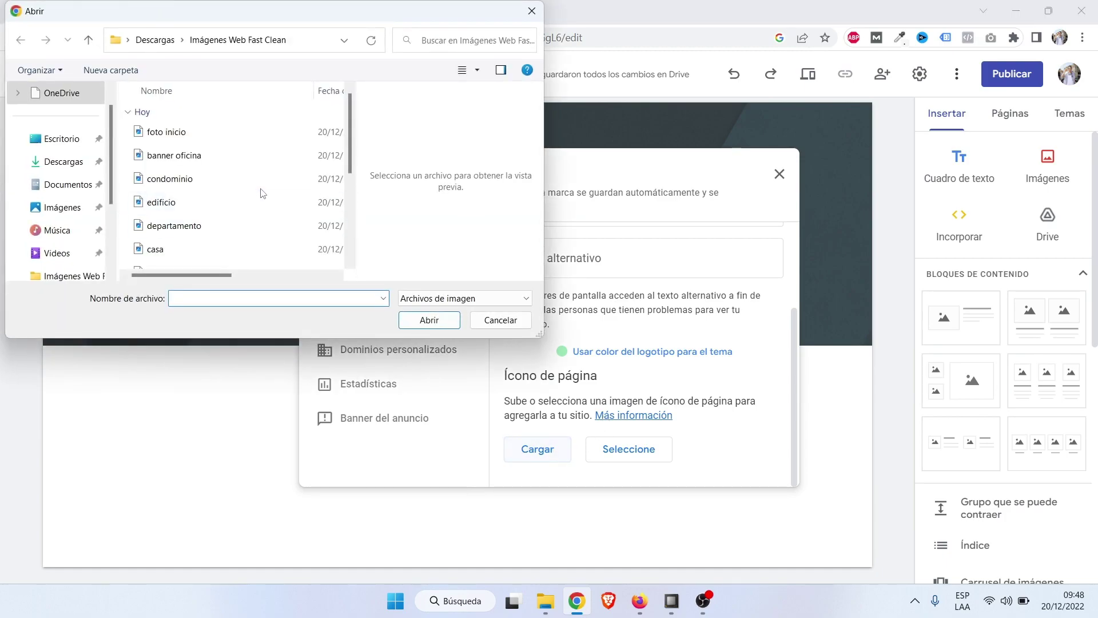
scroll(197, 183, "down", 3)
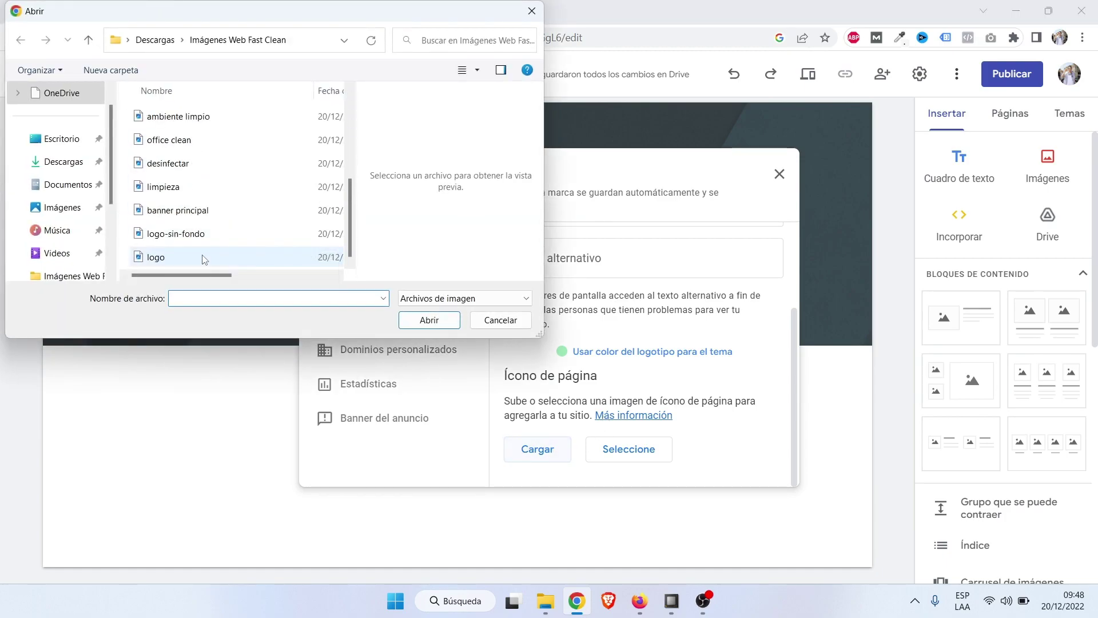
left_click(207, 235)
left_click(429, 320)
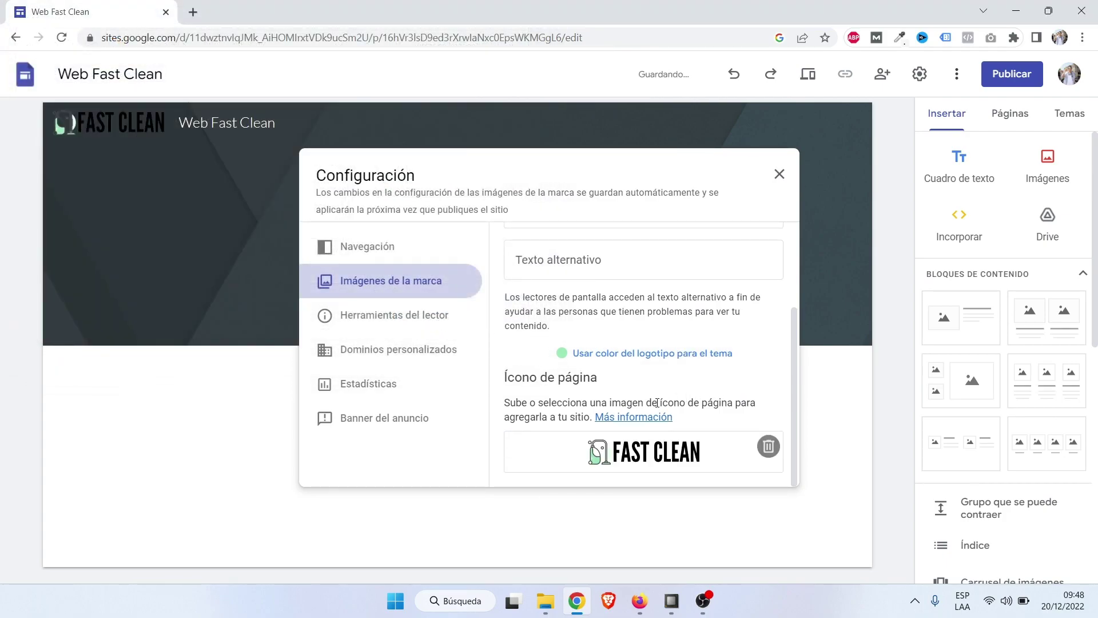
scroll(575, 364, "up", 3)
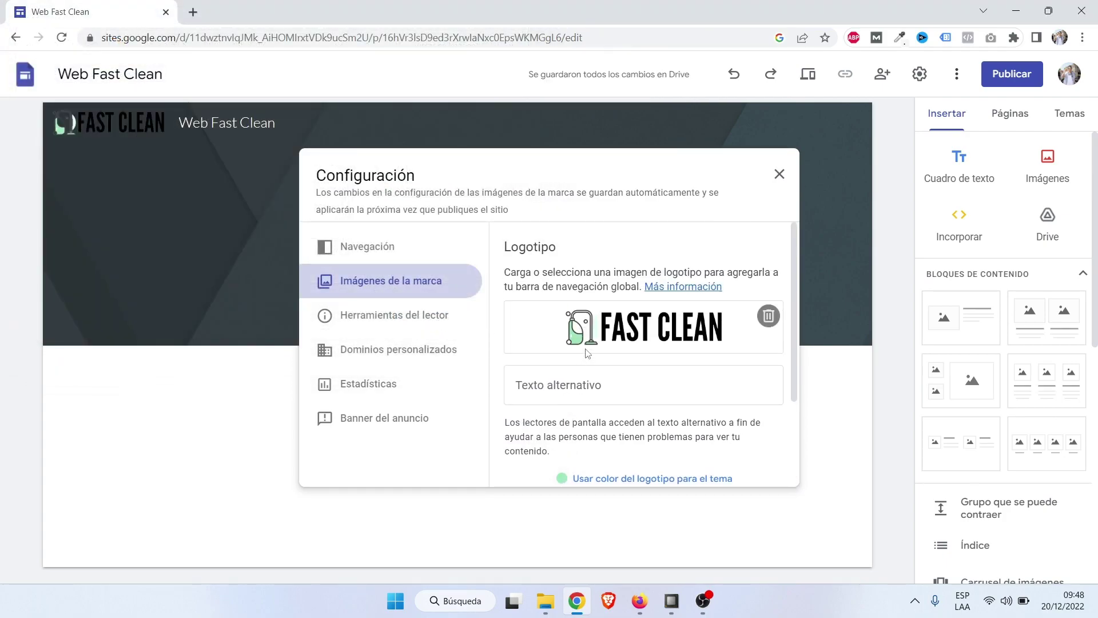
left_click(772, 182)
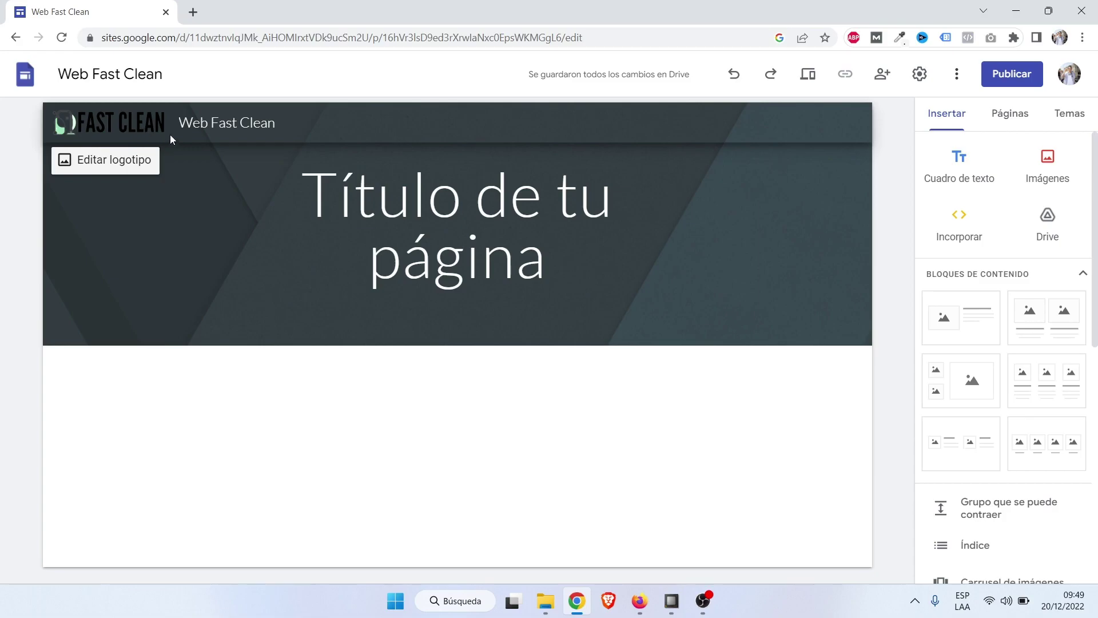
left_click(193, 12)
Enter 'canva' in the new tab, then preview logo-sin-fondo from Descargas > Imágenes Web Fast Clean.
left_click(229, 34)
type("canva")
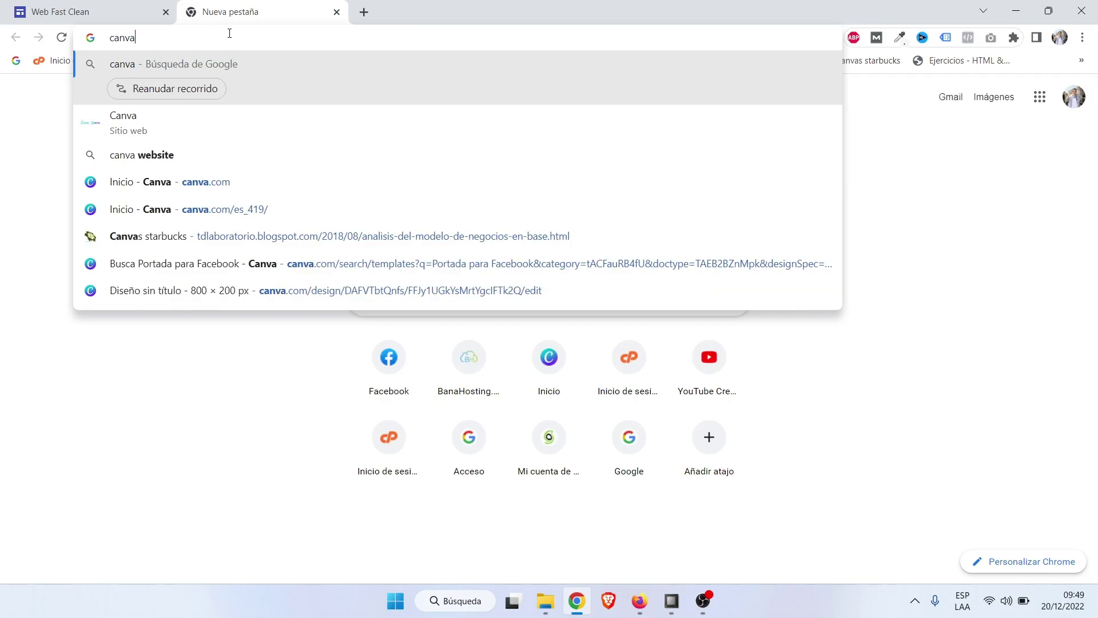
left_click(546, 601)
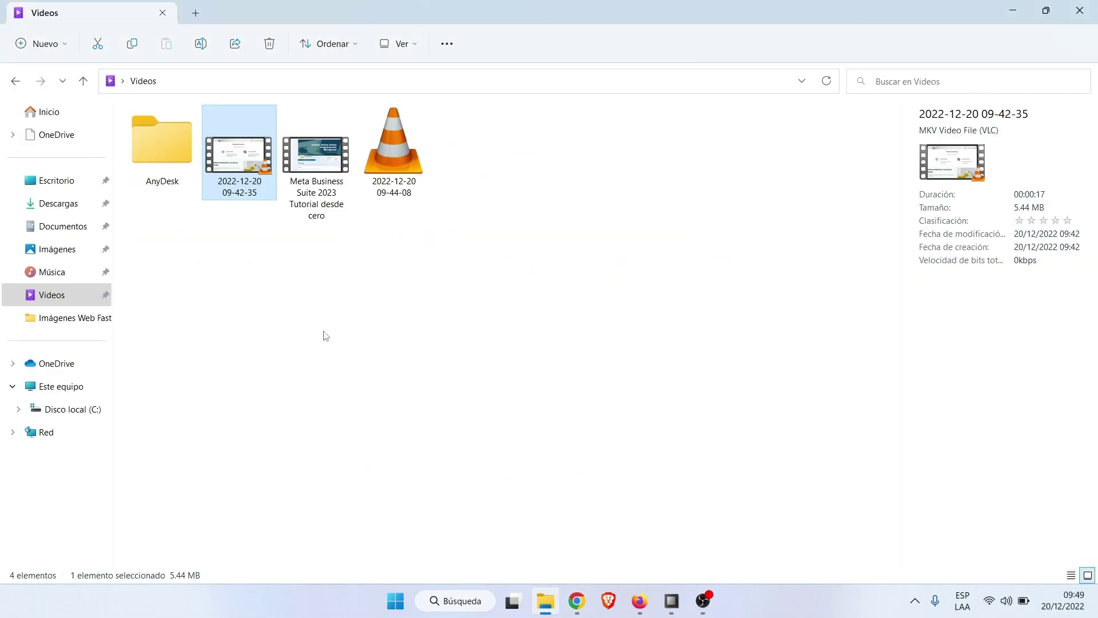
left_click(60, 210)
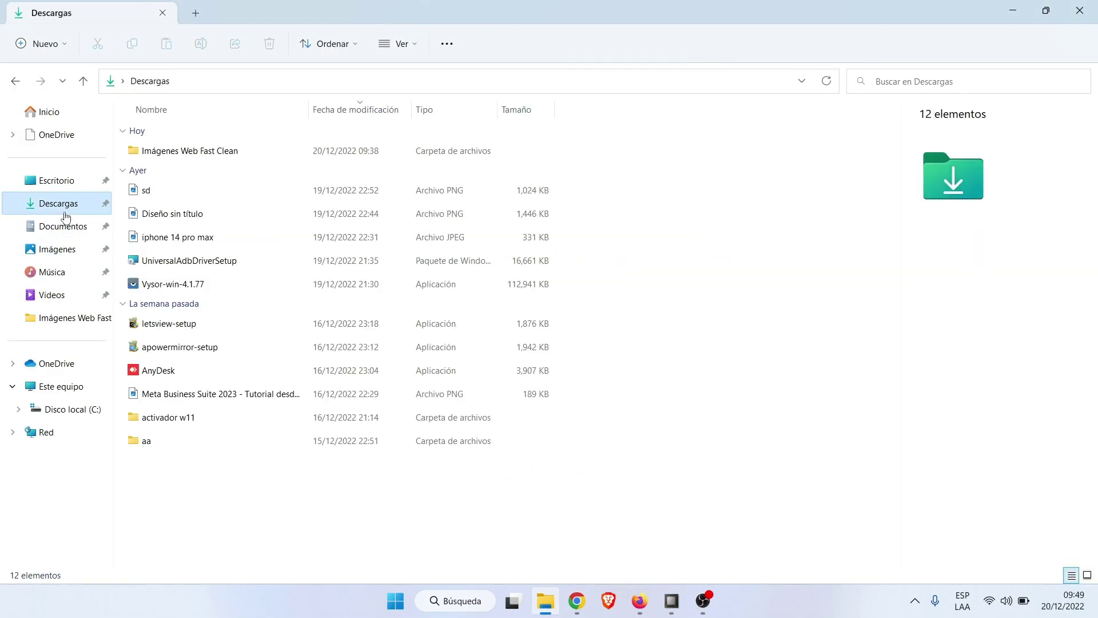
double_click(192, 151)
left_click(182, 437)
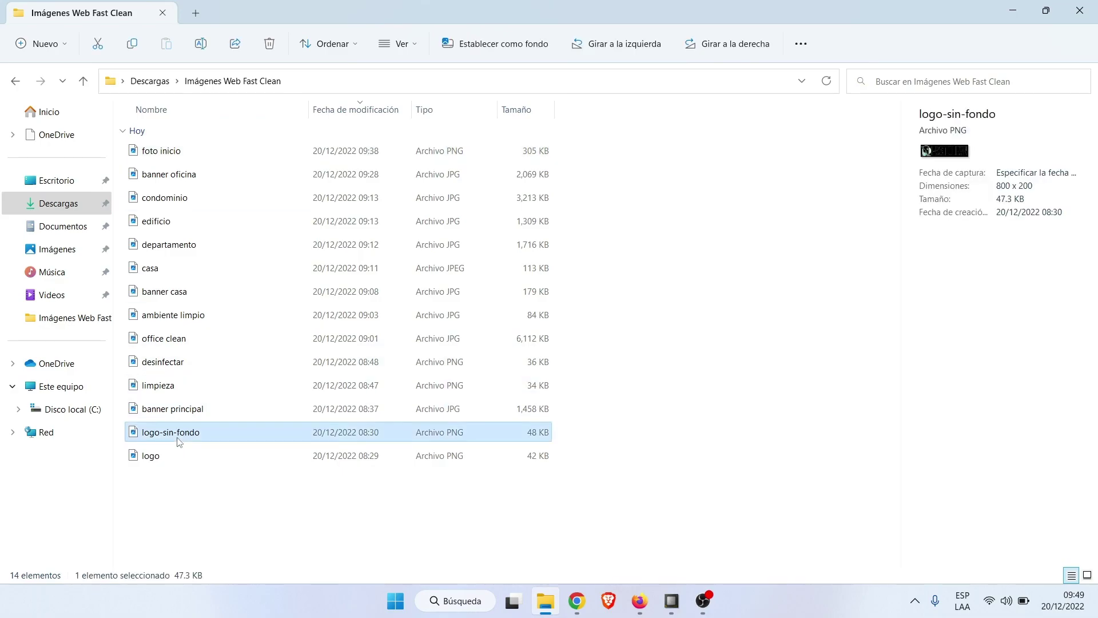
key("Return")
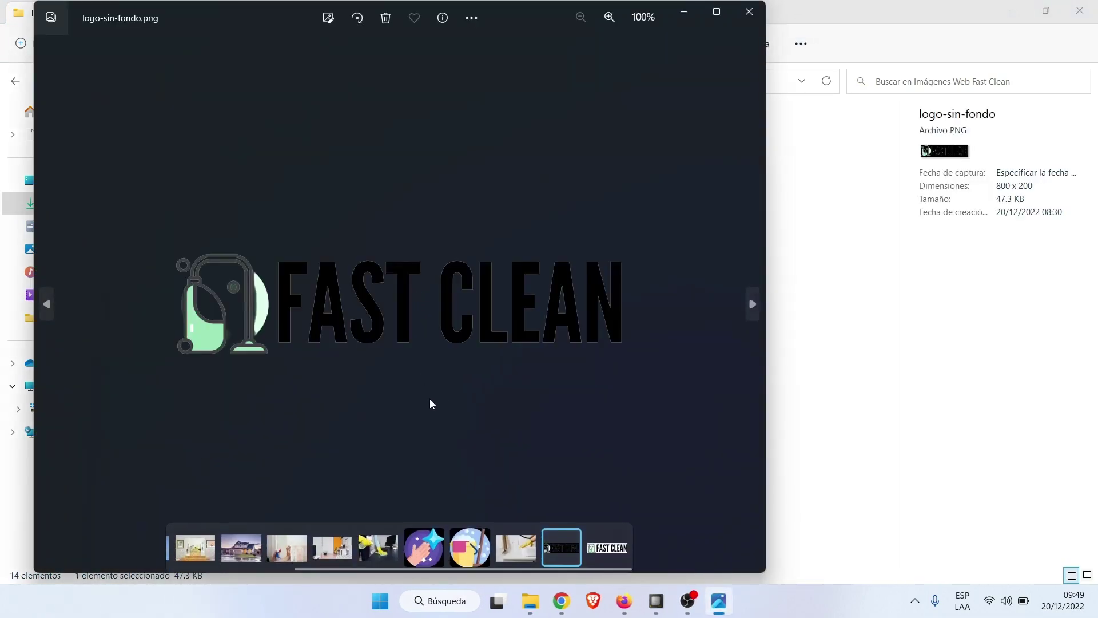
left_click(741, 16)
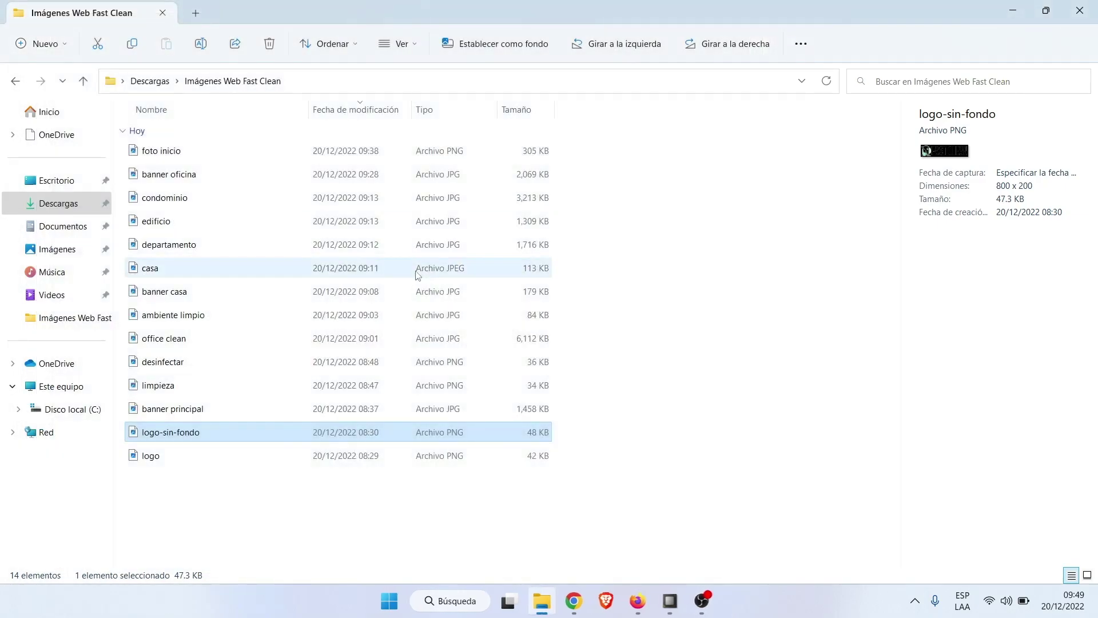
Preview logo.png as well, then return to the browser.
left_click(167, 457)
double_click(168, 462)
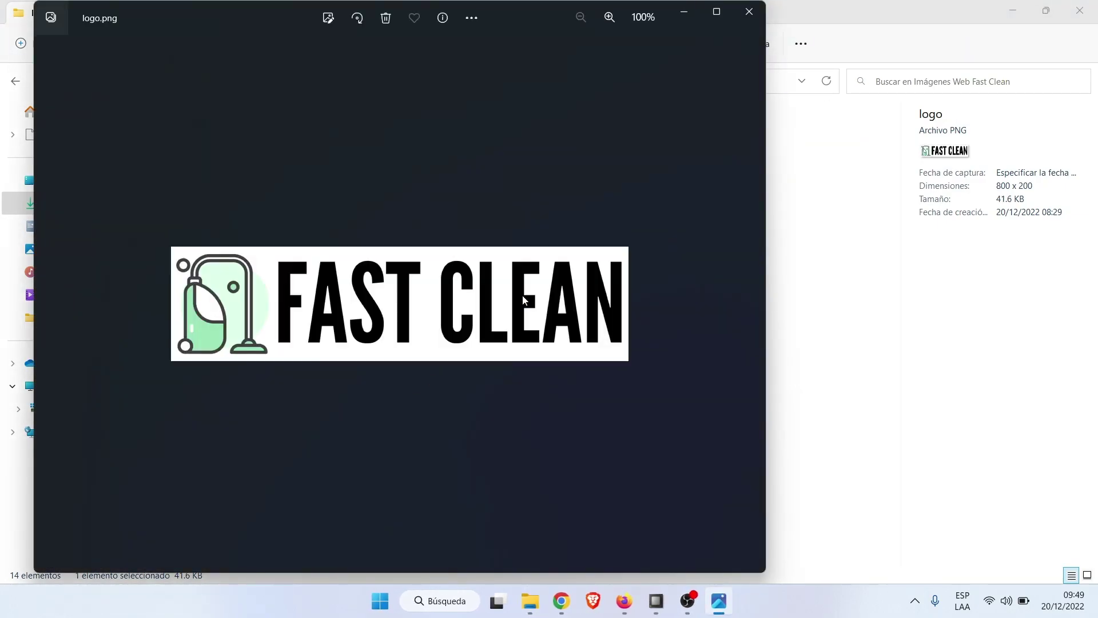
left_click(740, 20)
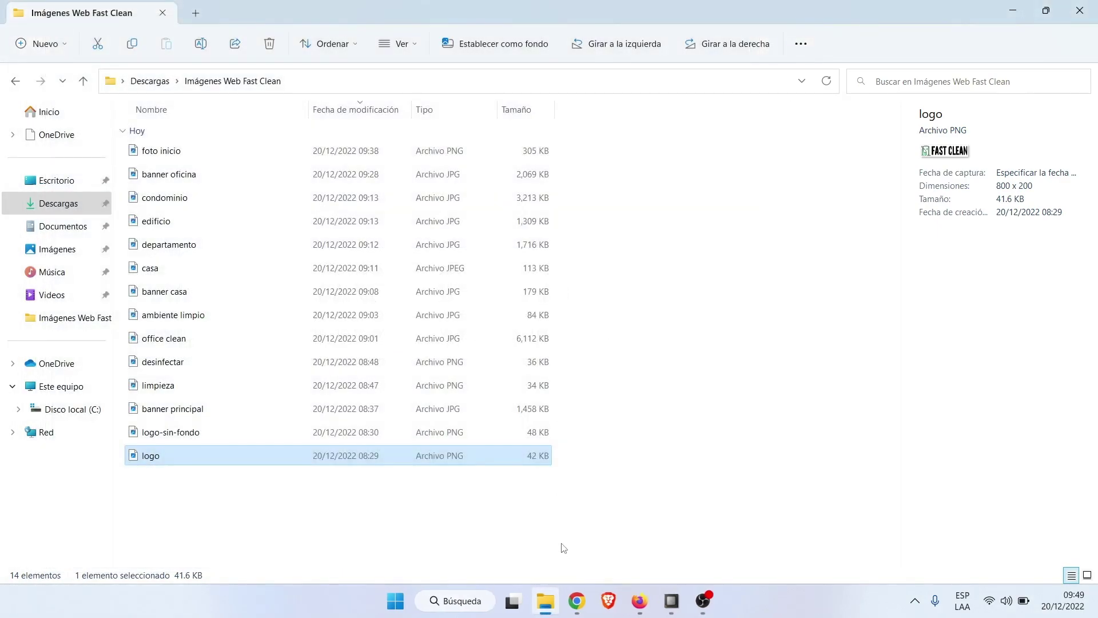
left_click(576, 600)
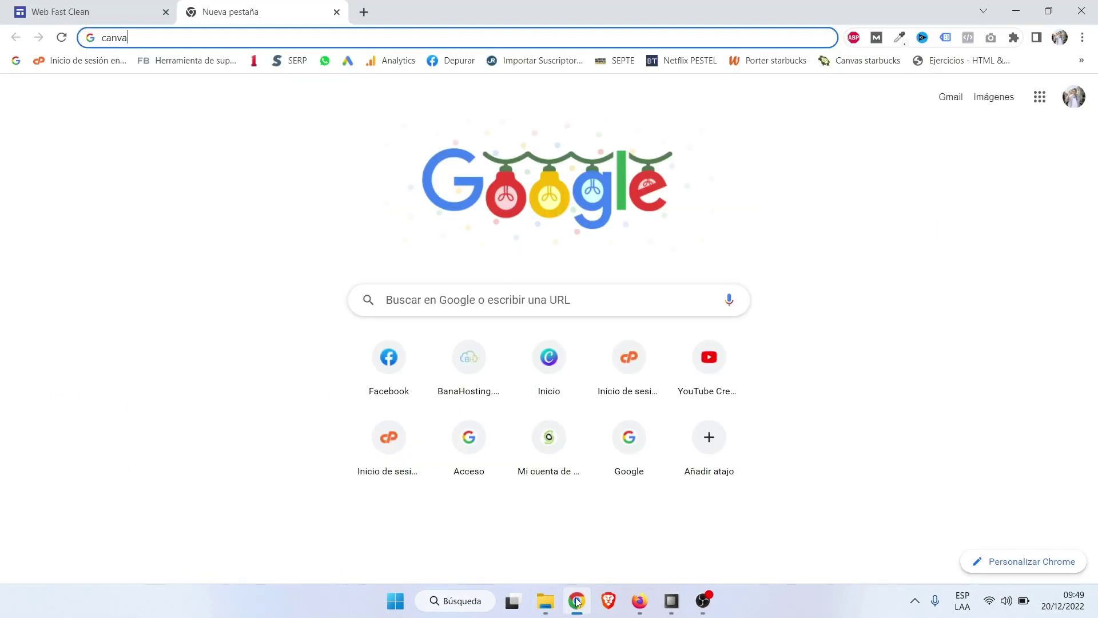
Search Google for 'canva'.
left_click(443, 304)
type("canva")
key("Return")
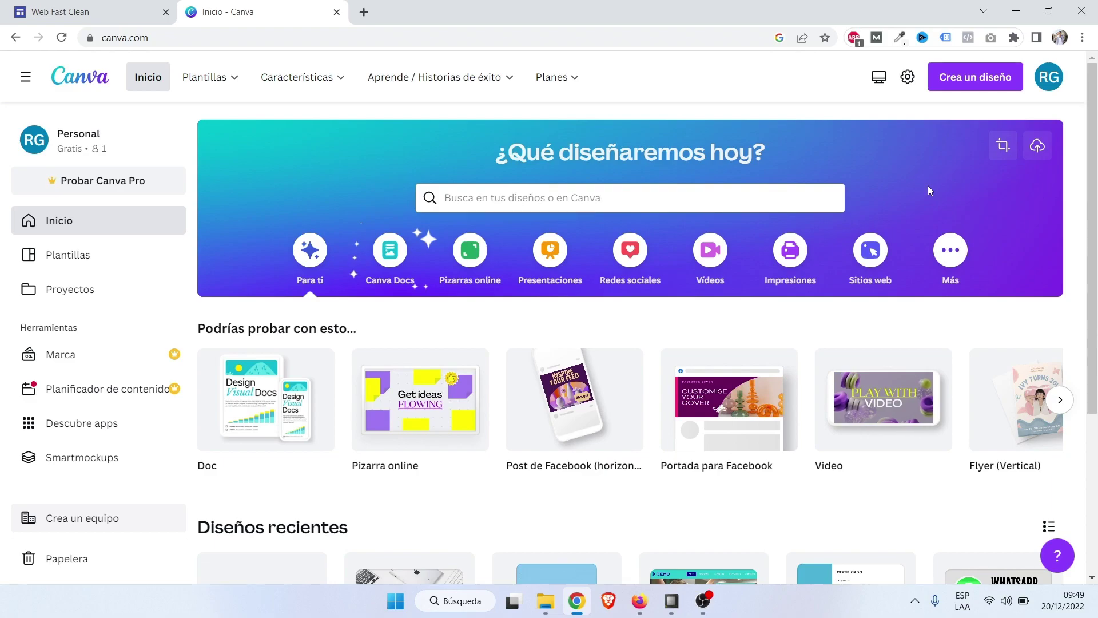
Create a custom-size Canva design of 800 × 200 px.
left_click(1004, 147)
left_click(804, 214)
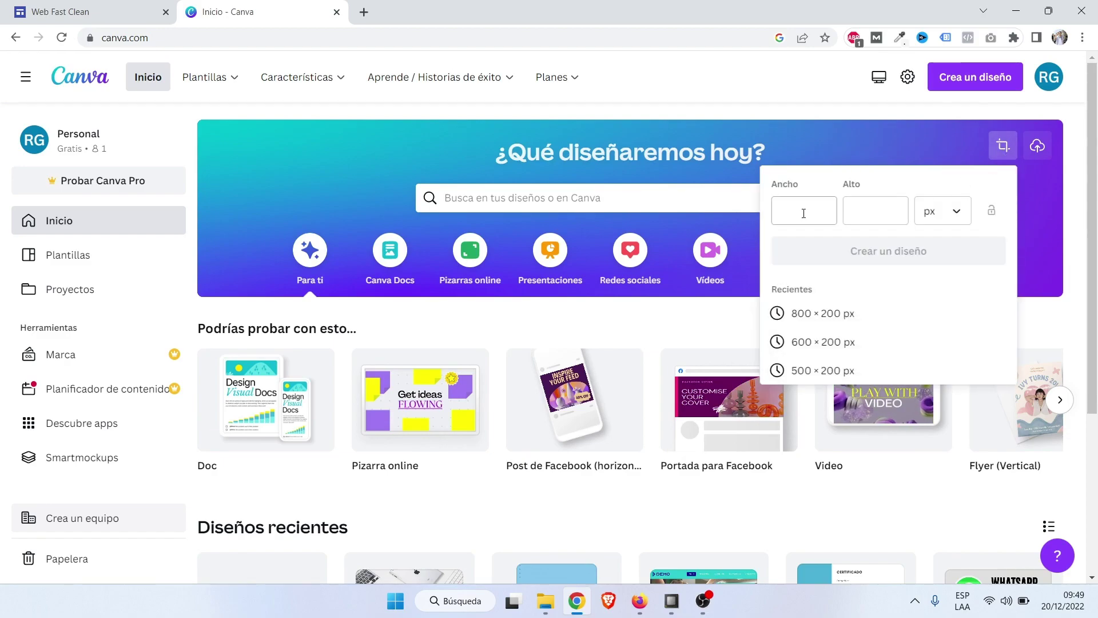
type("2")
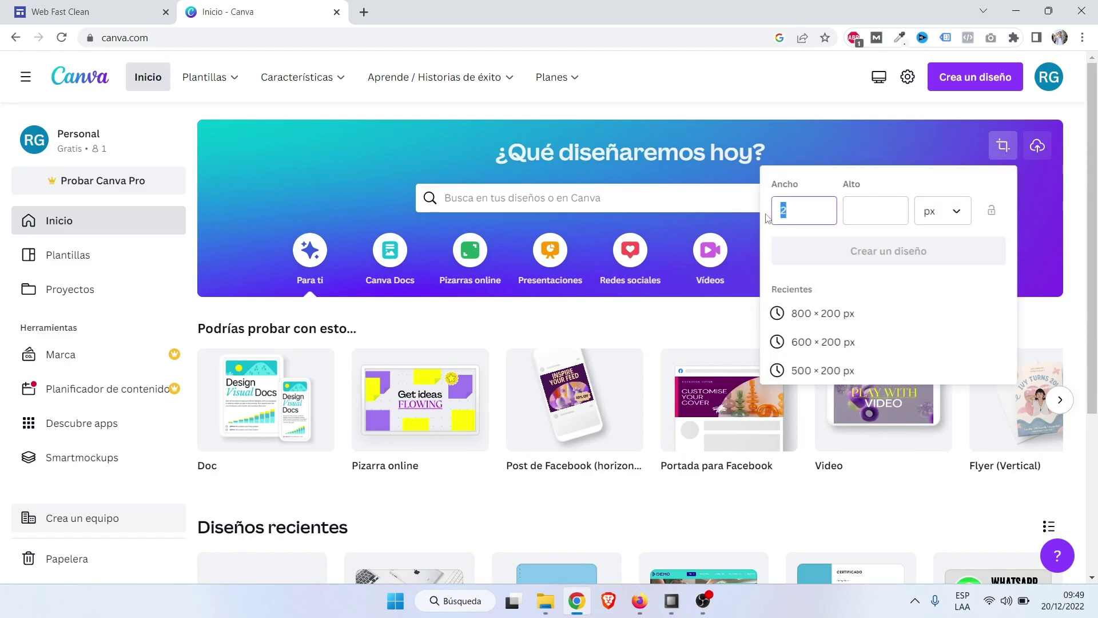
type("00")
left_click(861, 212)
type("20")
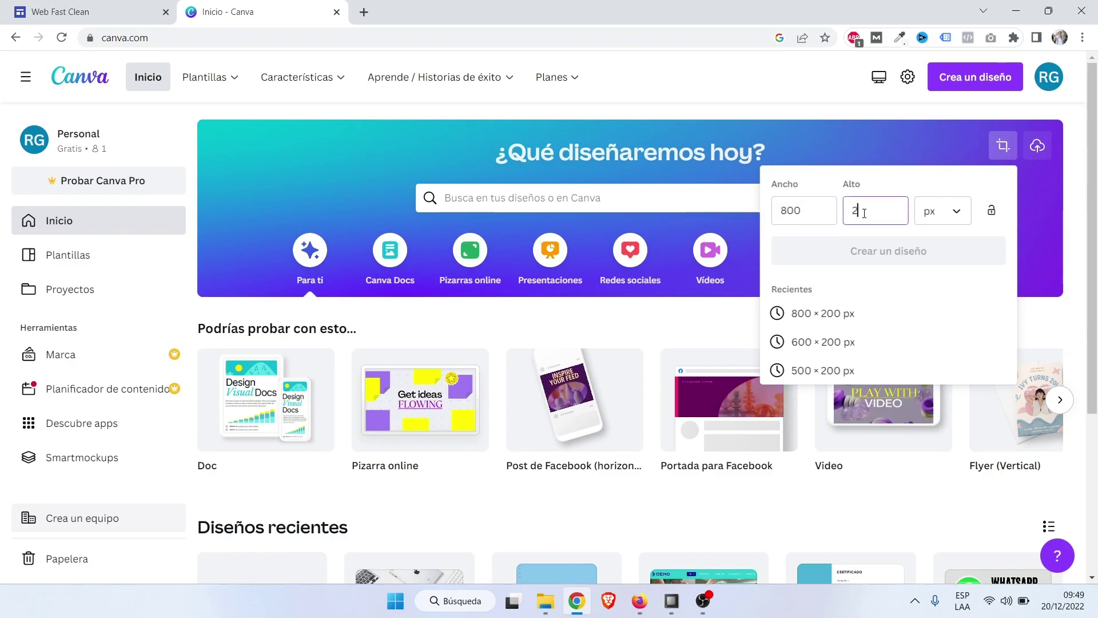
type("0")
left_click(905, 252)
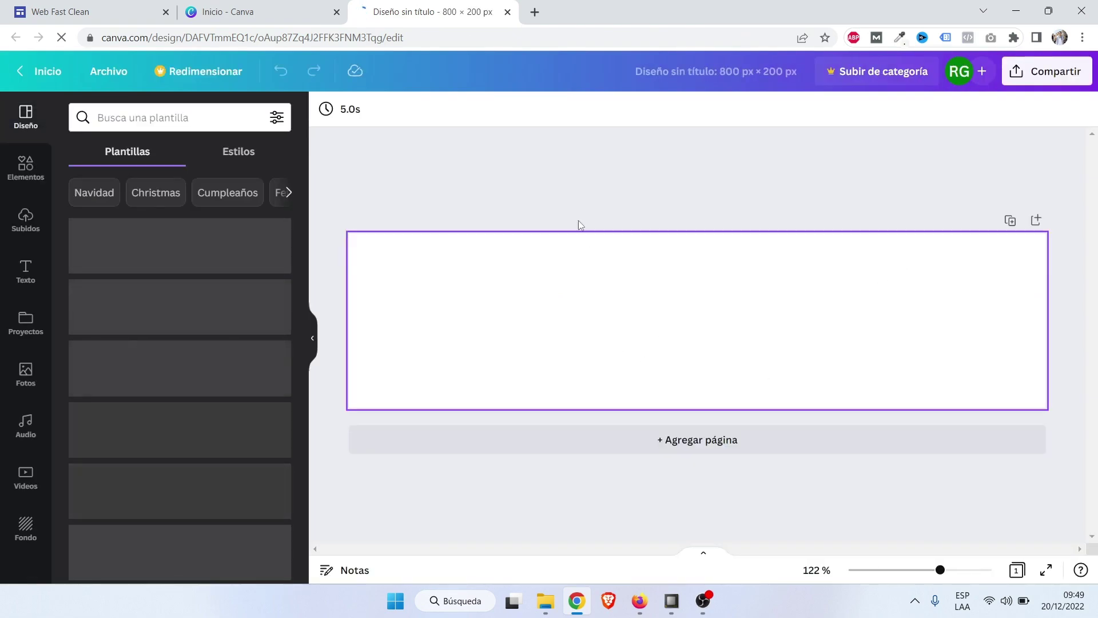
Open Flaticon through a Google search and search it for 'clean' icons.
left_click(535, 12)
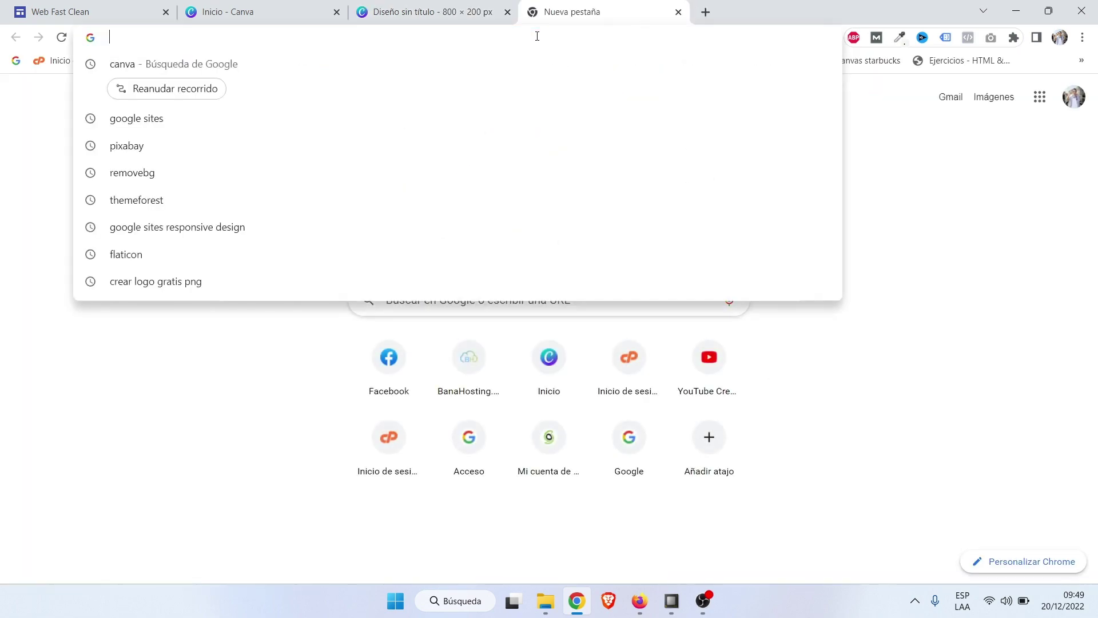
type("flaticon")
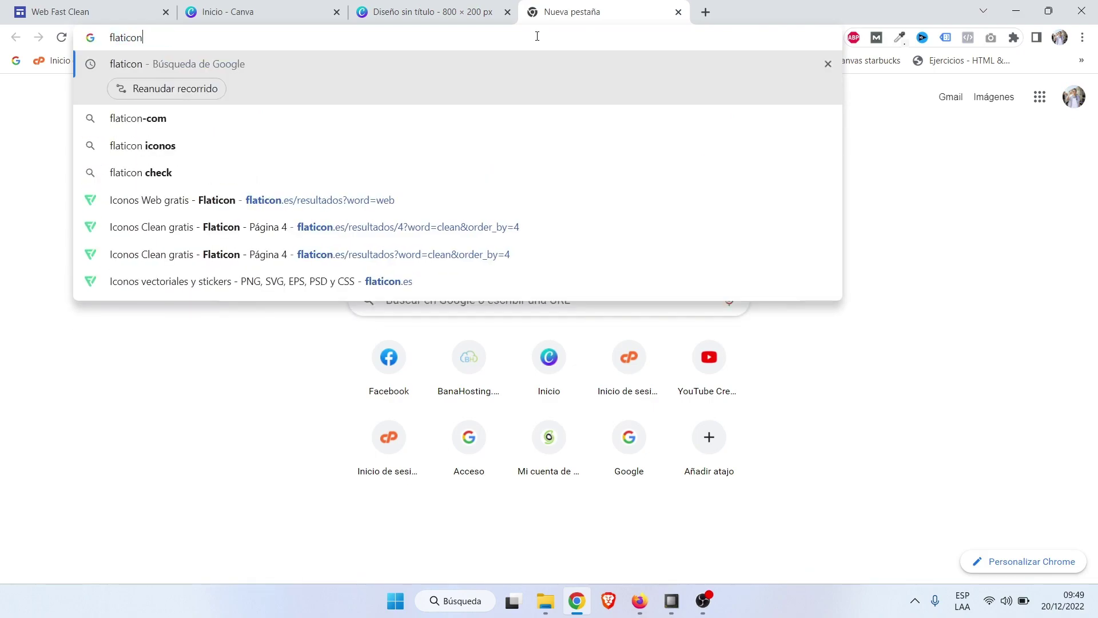
key("Return")
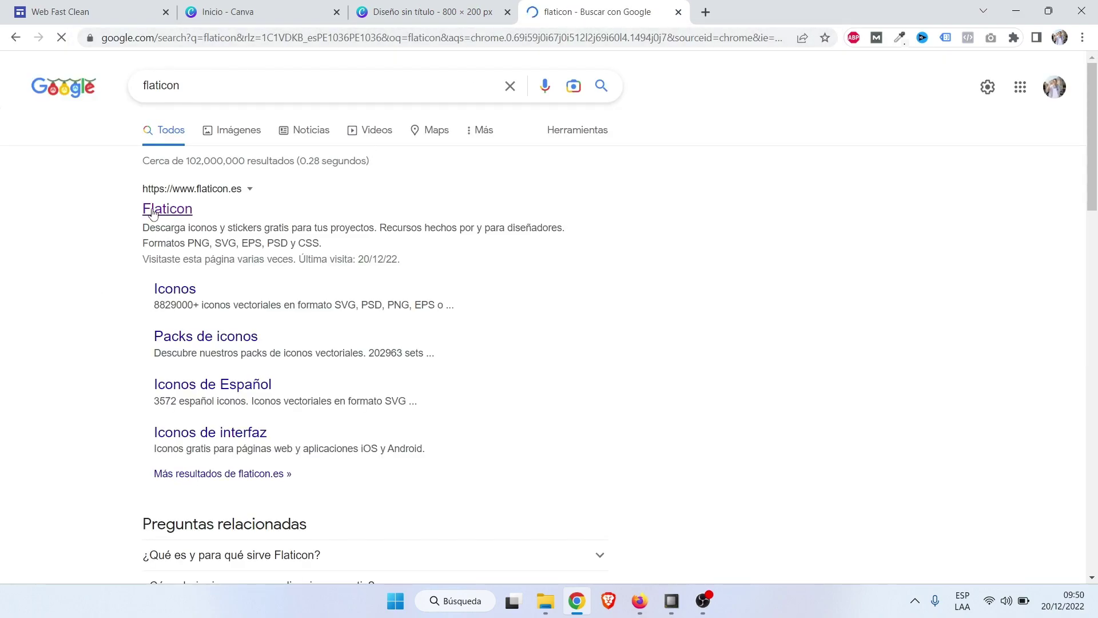
left_click(153, 214)
scroll(943, 272, "down", 5)
scroll(942, 292, "down", 1)
scroll(945, 296, "up", 5)
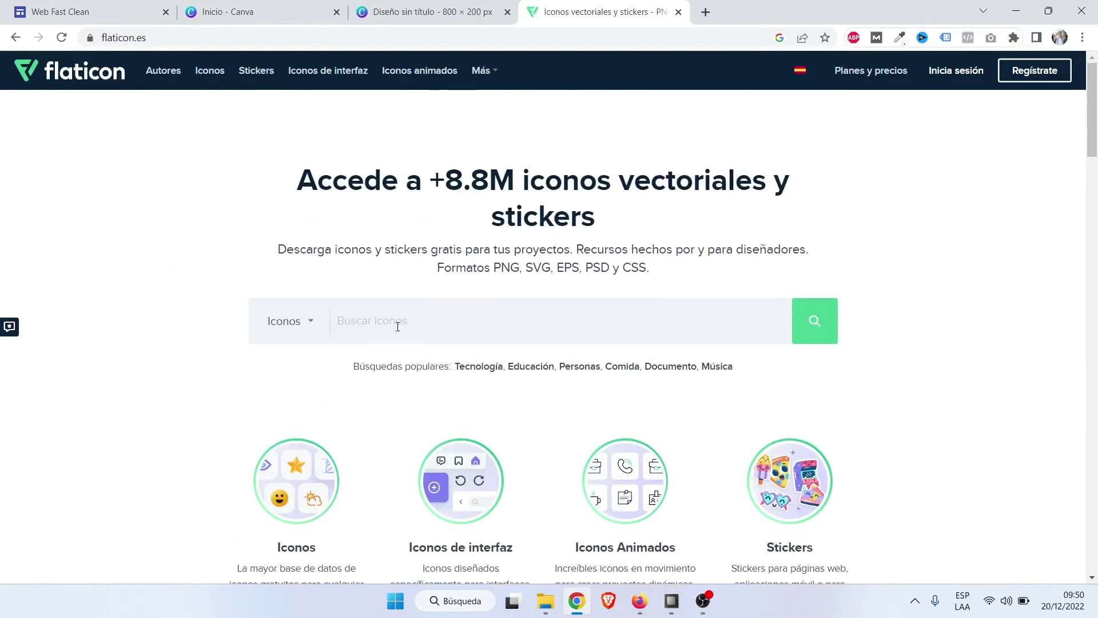
type("clean")
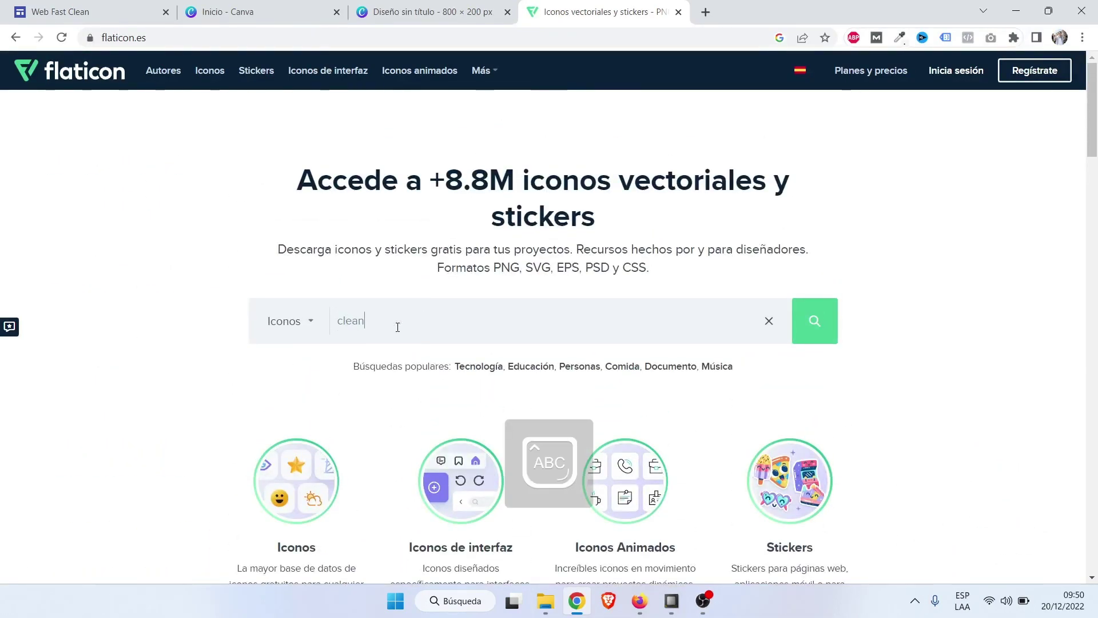
left_click(319, 365)
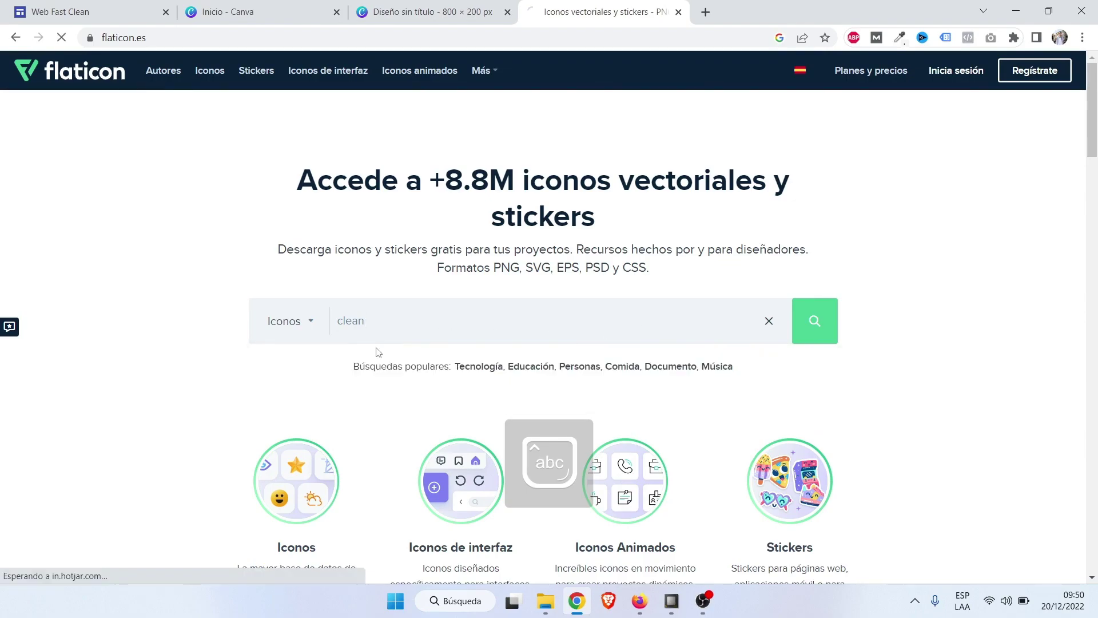
Copy the green vacuum-cleaner icon's image and return to the Canva design.
scroll(545, 299, "down", 15)
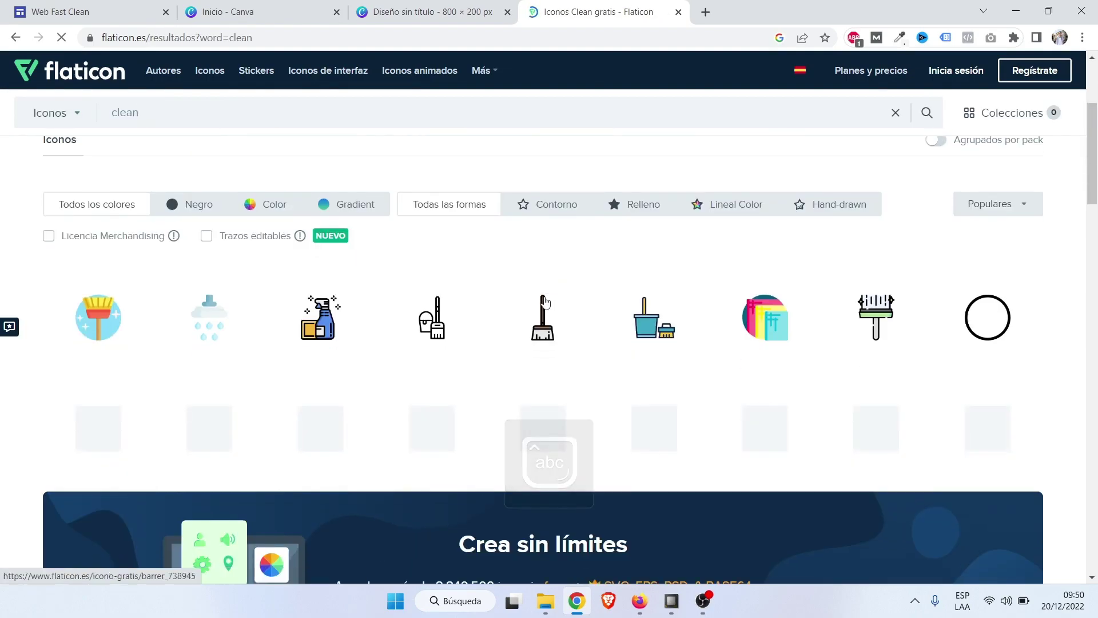
scroll(545, 302, "down", 15)
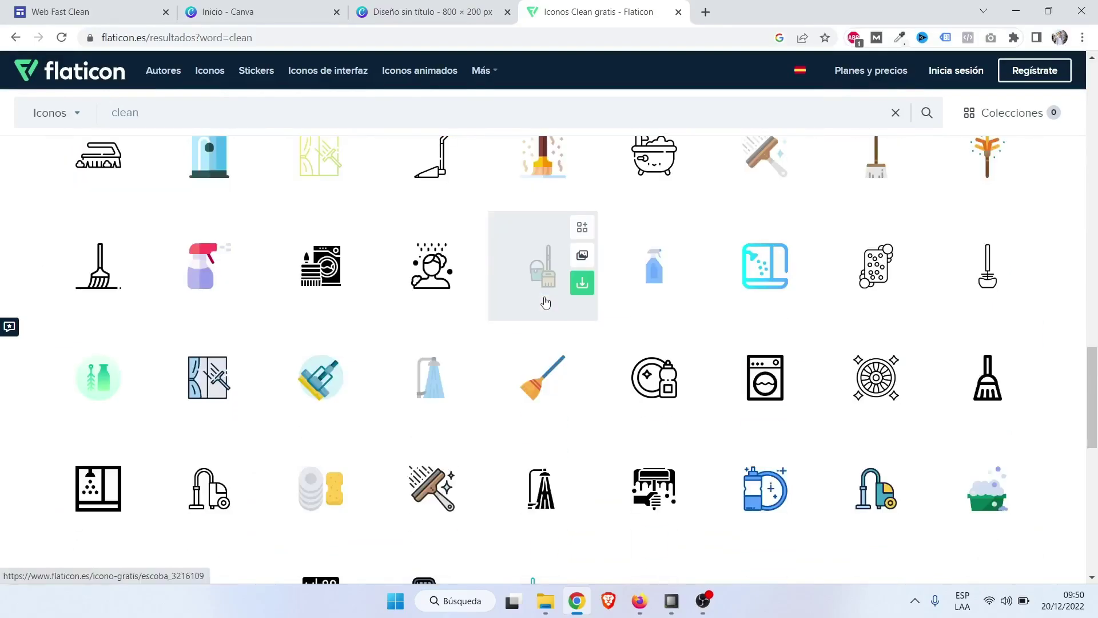
scroll(560, 306, "up", 5)
scroll(560, 306, "up", 8)
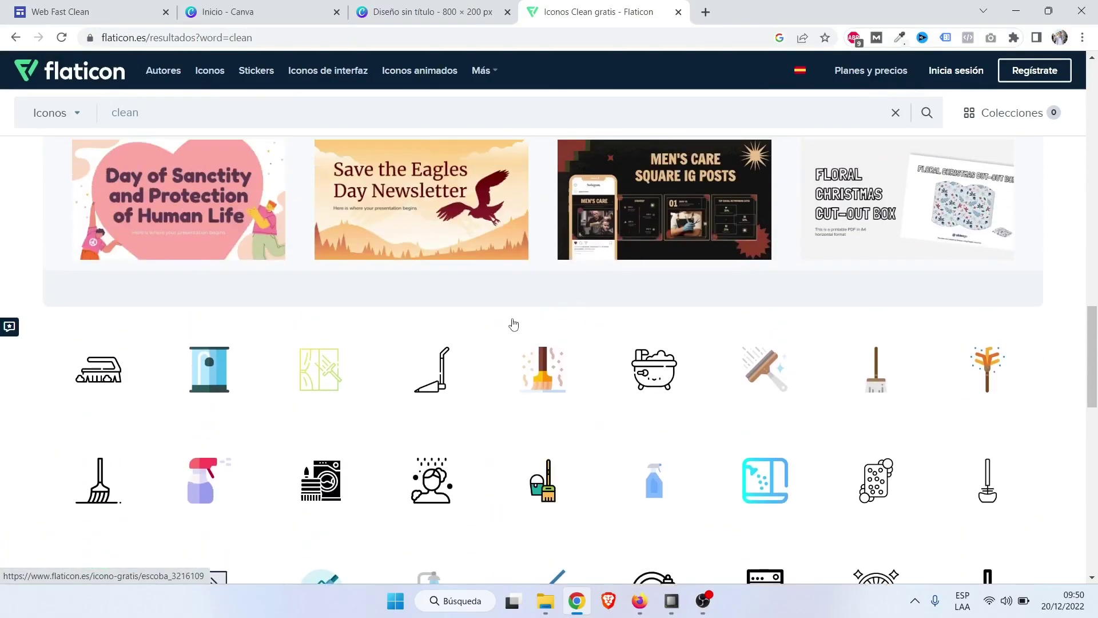
scroll(409, 347, "up", 6)
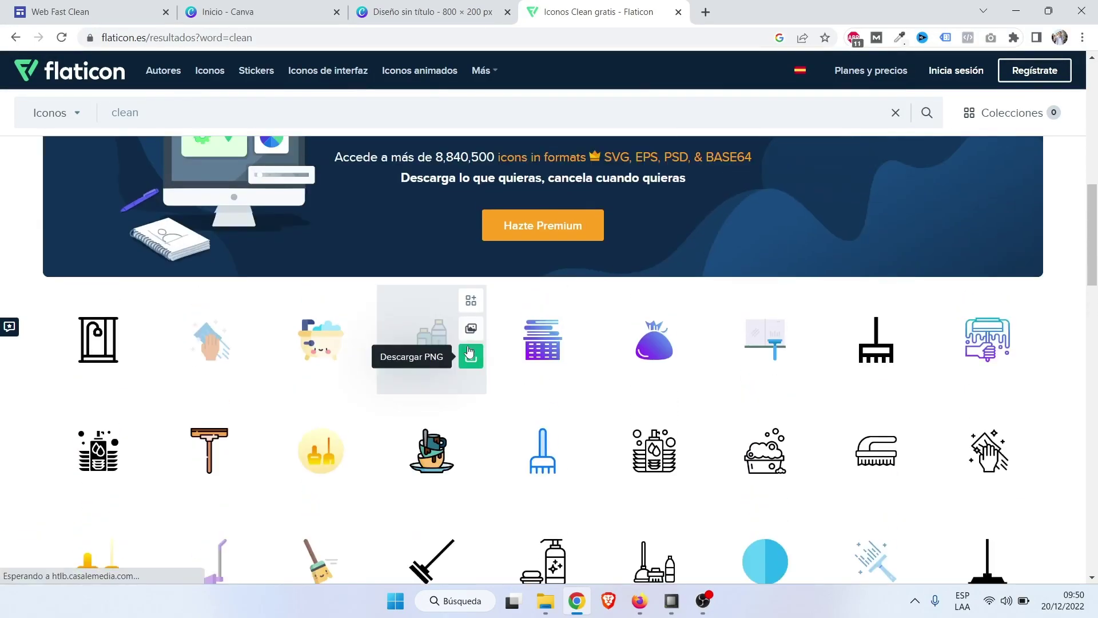
scroll(824, 354, "down", 3)
left_click_drag(1096, 284, 1073, 444)
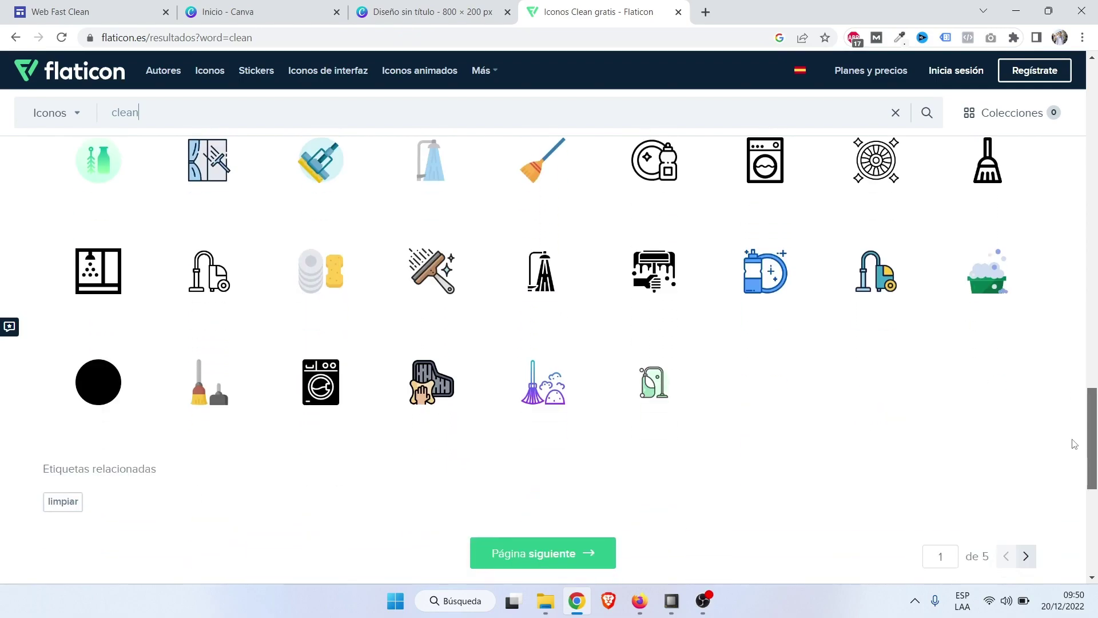
left_click(642, 405)
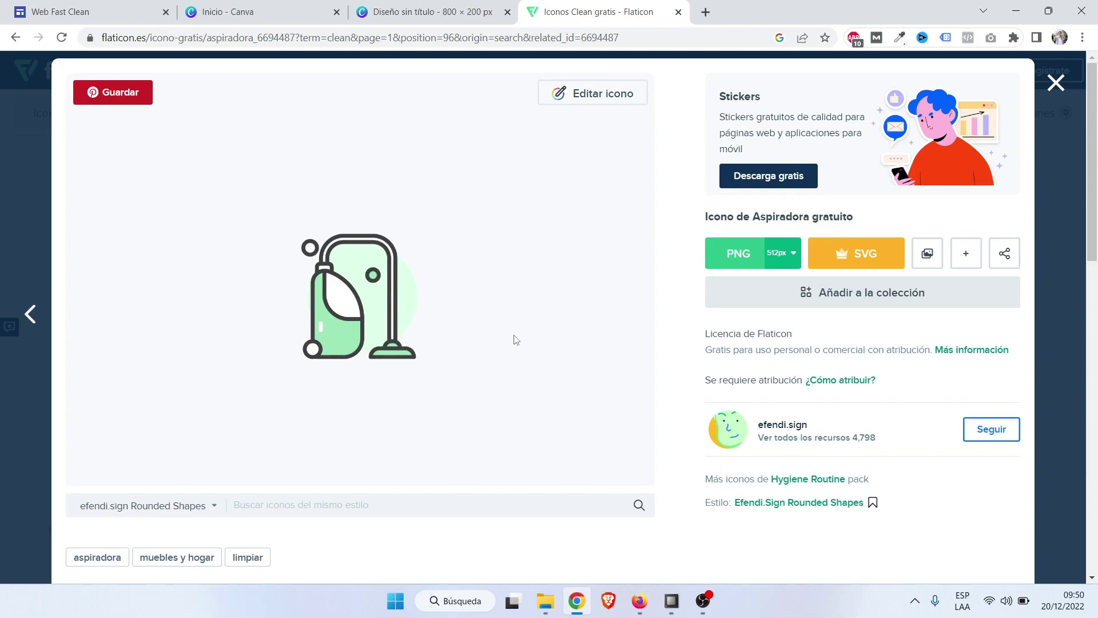
right_click(348, 286)
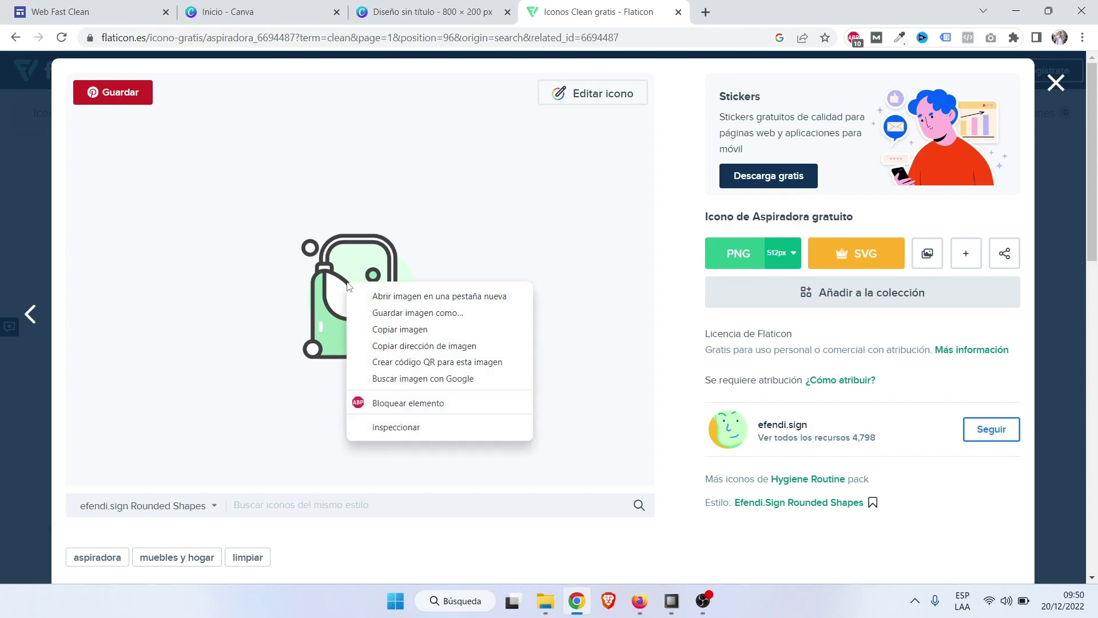
left_click(395, 327)
left_click(456, 7)
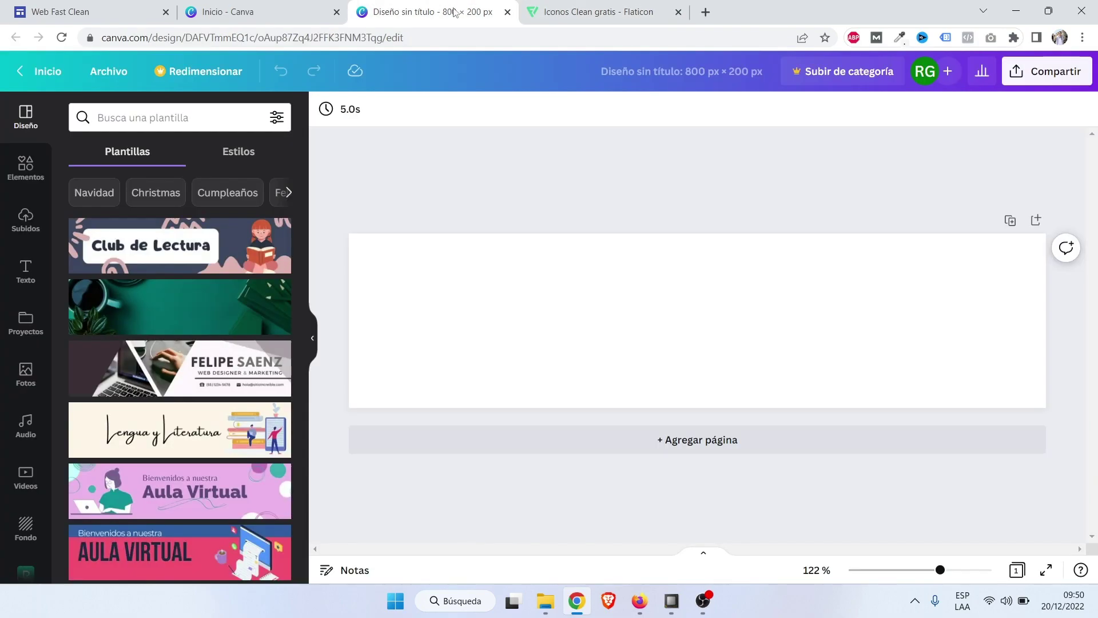
Paste the vacuum-cleaner icon, enlarging it on the banner's left side.
right_click(479, 305)
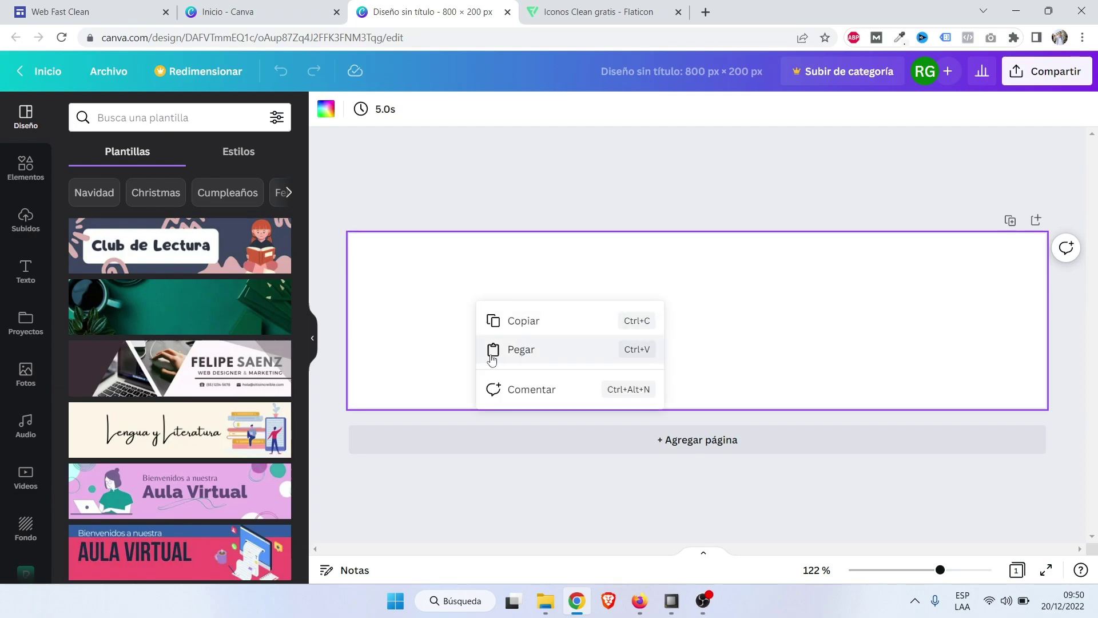
left_click(587, 359)
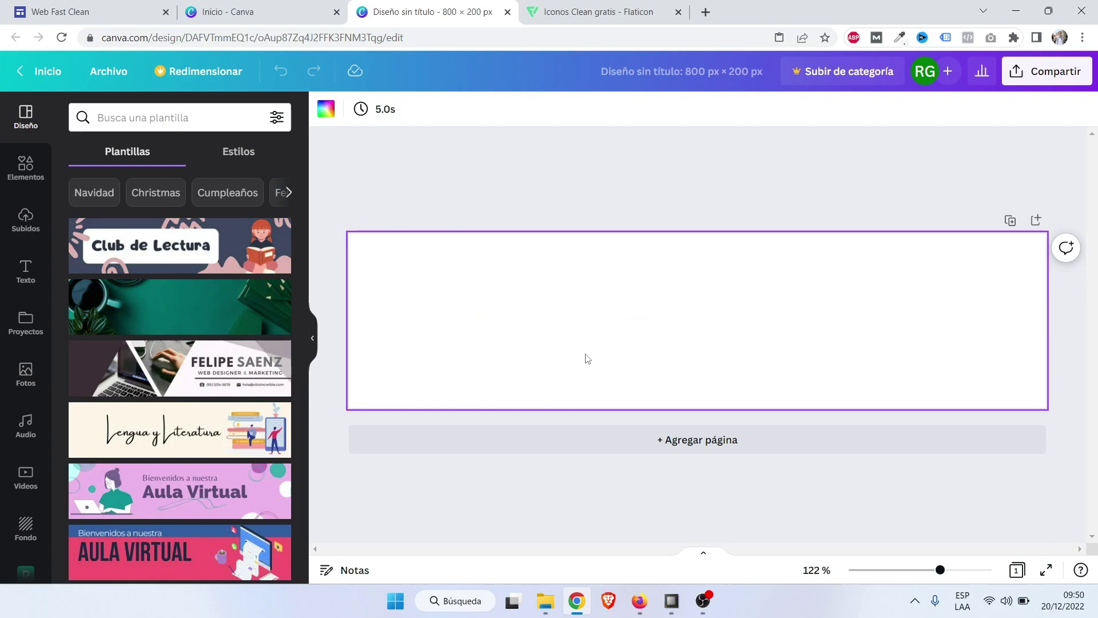
left_click_drag(694, 334, 401, 306)
left_click_drag(454, 342, 544, 426)
left_click_drag(479, 362, 461, 353)
left_click(657, 322)
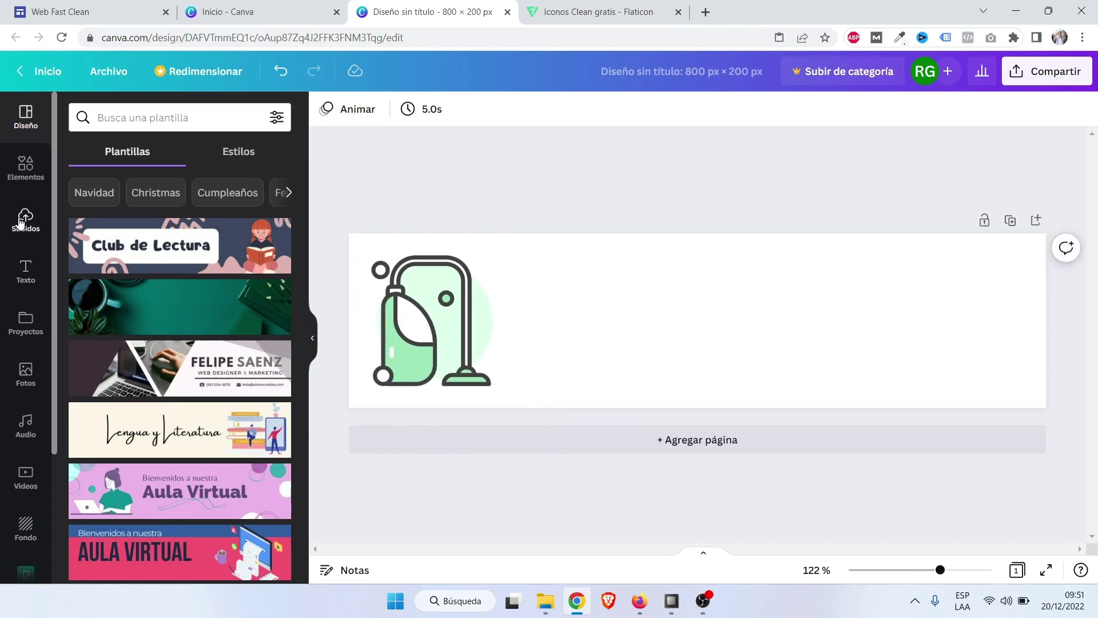
Add the MARIA PRIETO text combination, retitle it 'FAST CLEAN' and remove the subtitle.
left_click(20, 285)
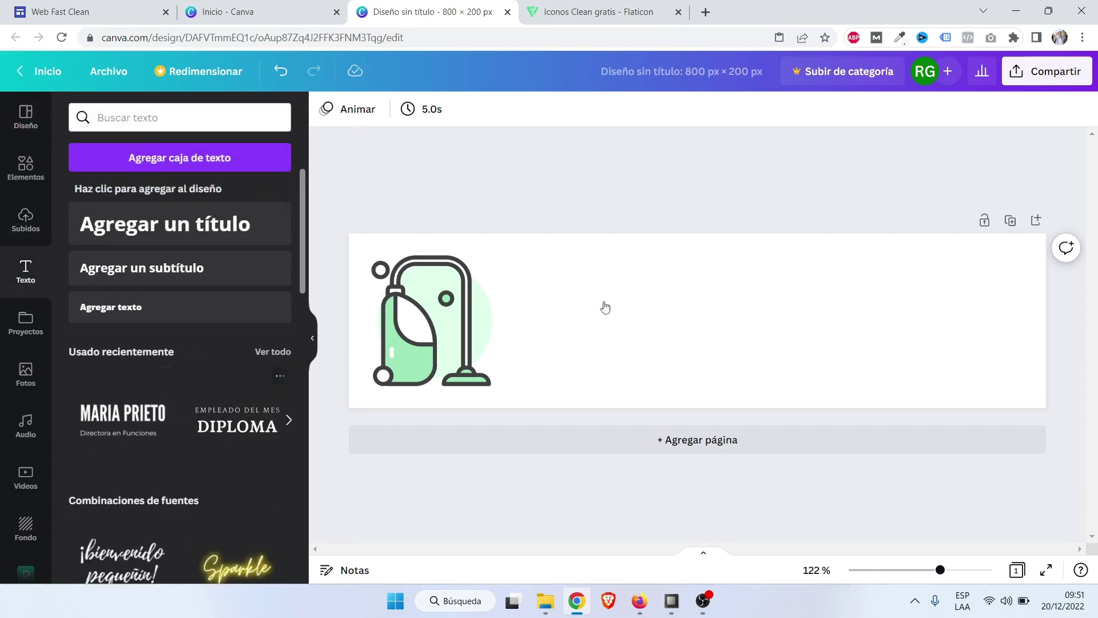
left_click(748, 318)
double_click(748, 318)
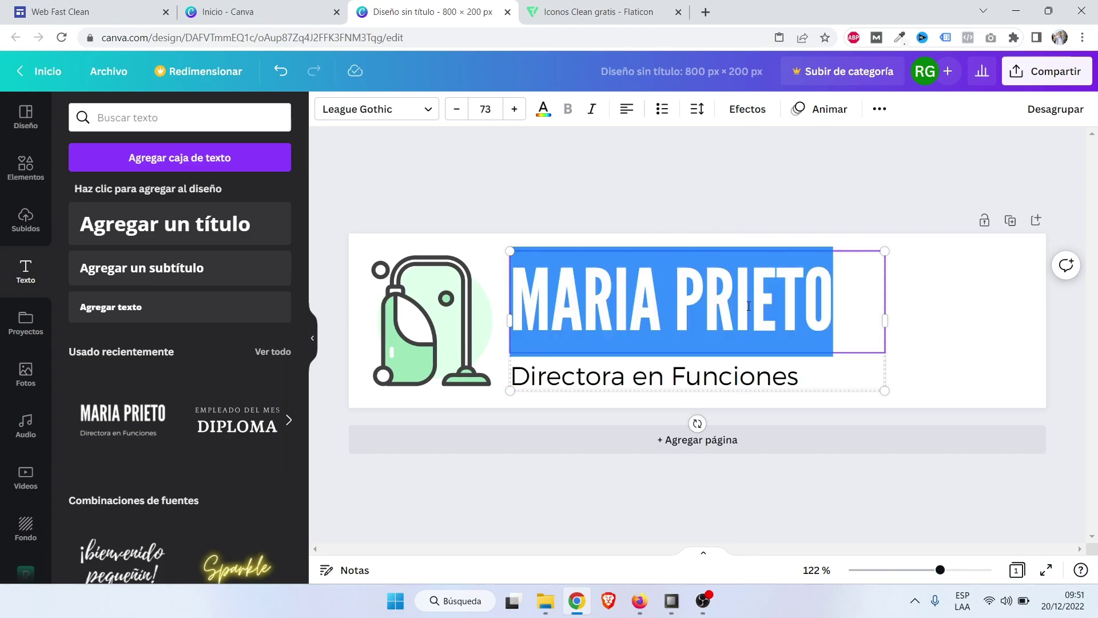
type("FAST CLEAN")
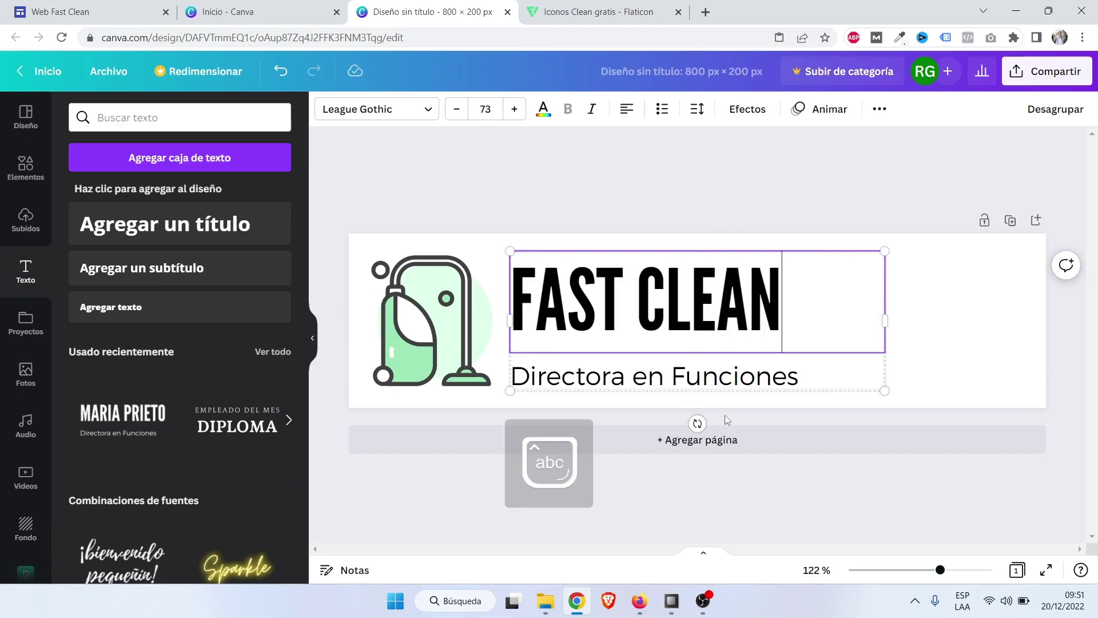
left_click(624, 385)
left_click(695, 325)
left_click(971, 319)
Enlarge the FAST CLEAN title and shift it right to fill the banner.
left_click(837, 338)
left_click_drag(885, 353, 1064, 503)
left_click_drag(635, 304, 675, 303)
left_click_drag(550, 251, 459, 225)
left_click_drag(581, 290, 637, 292)
left_click(718, 168)
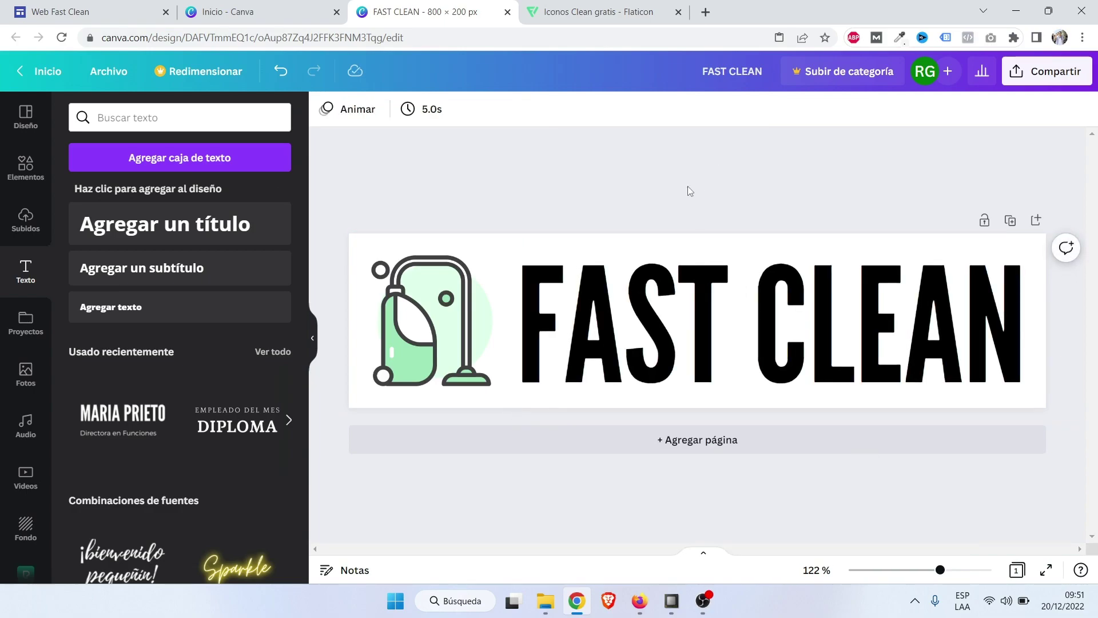
Download the banner as PNG, saving FAST CLEAN.png into Downloads, and close the viewer.
left_click(1055, 73)
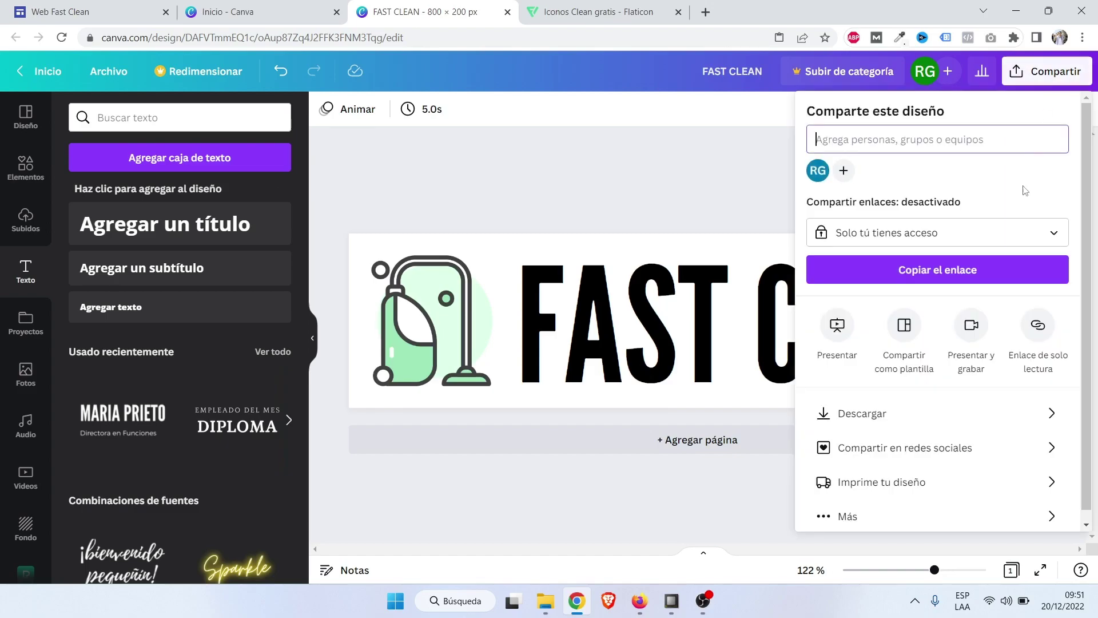
left_click(909, 402)
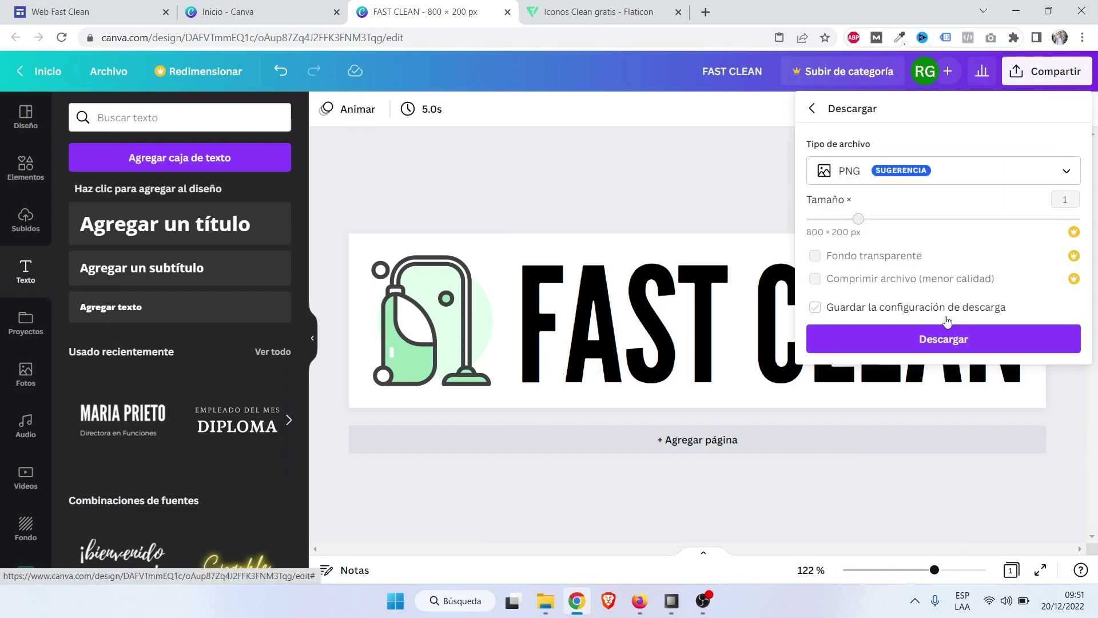
left_click(958, 341)
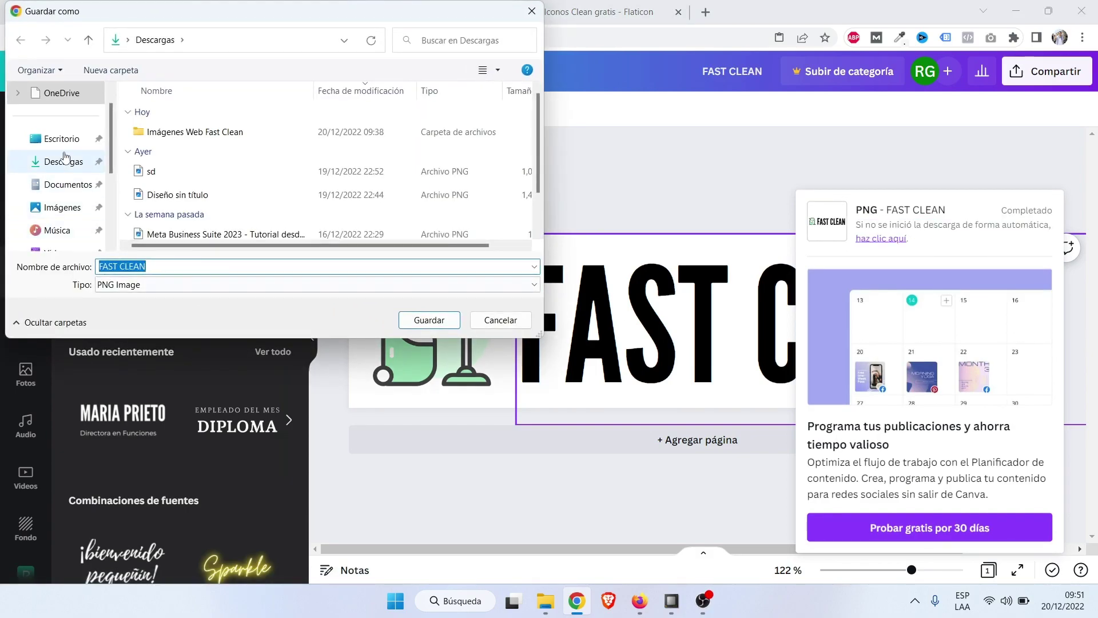
left_click(428, 320)
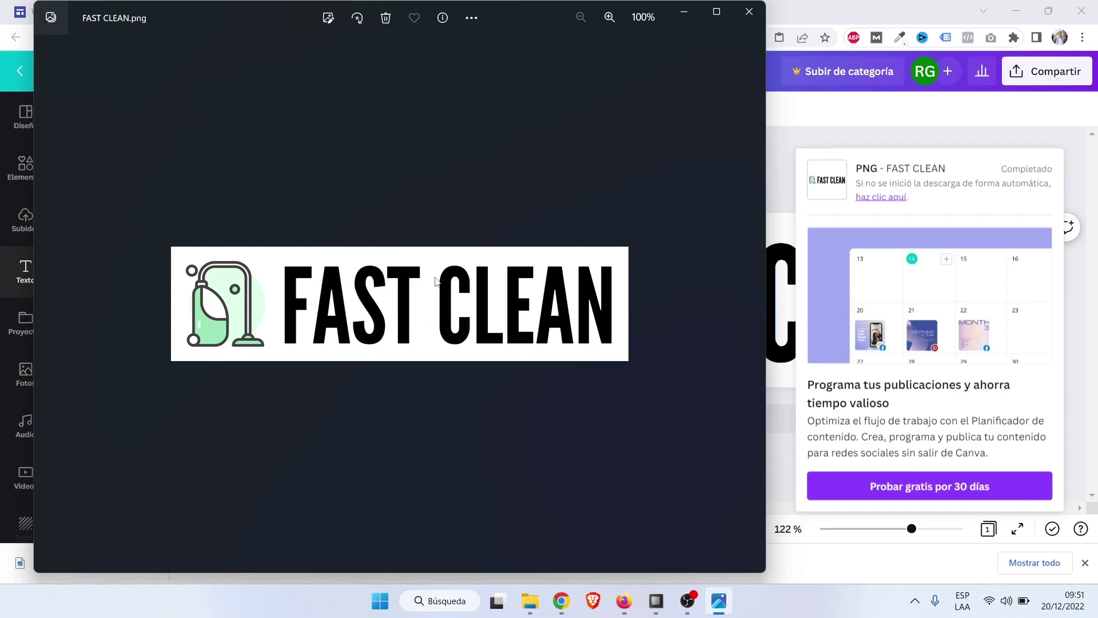
left_click(749, 12)
left_click(704, 11)
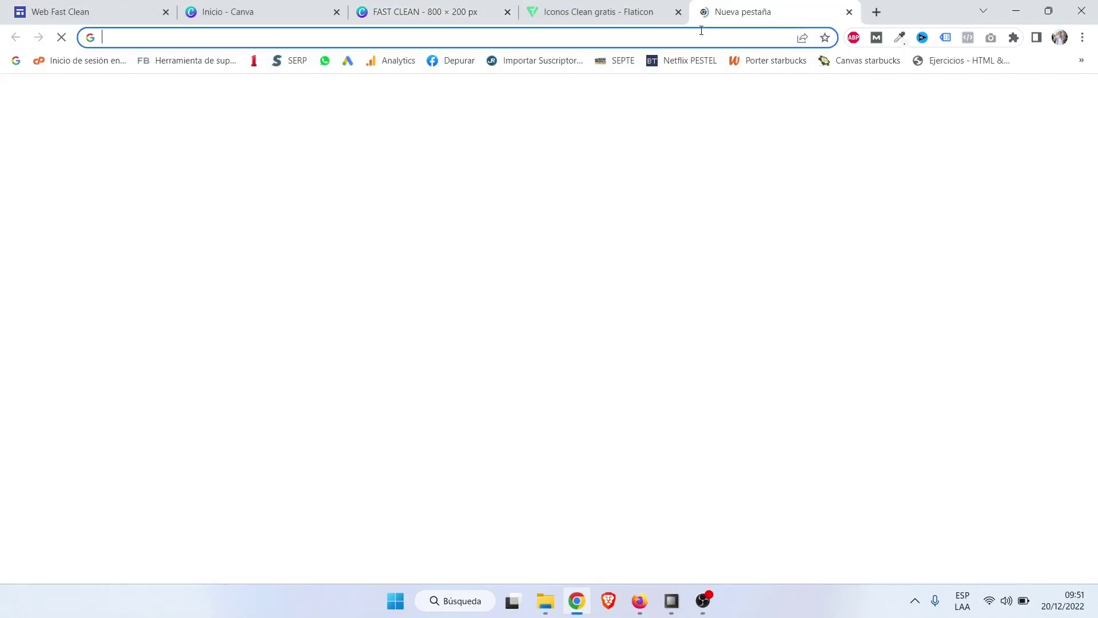
Use remove.bg to strip the white background from the FAST CLEAN PNG in Descargas.
type("remove")
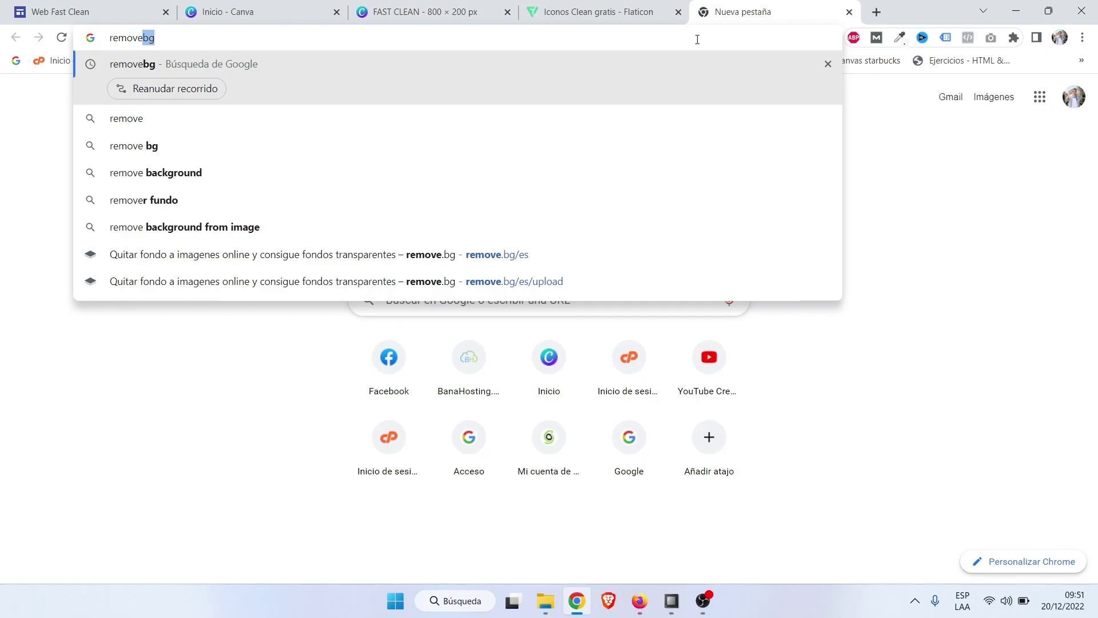
key("Return")
left_click(302, 207)
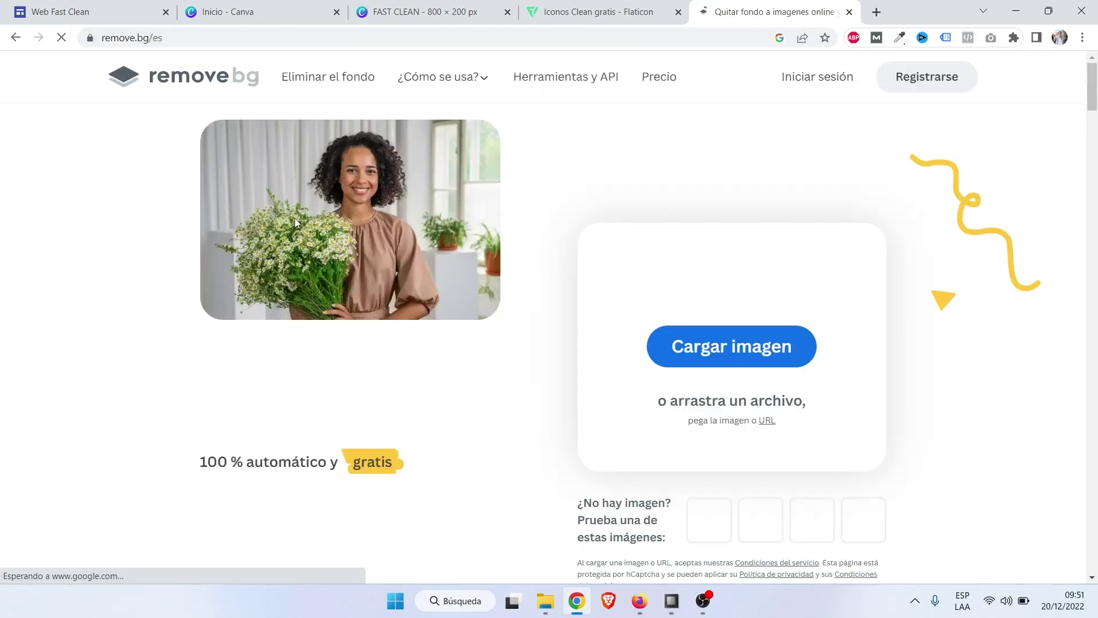
left_click(724, 350)
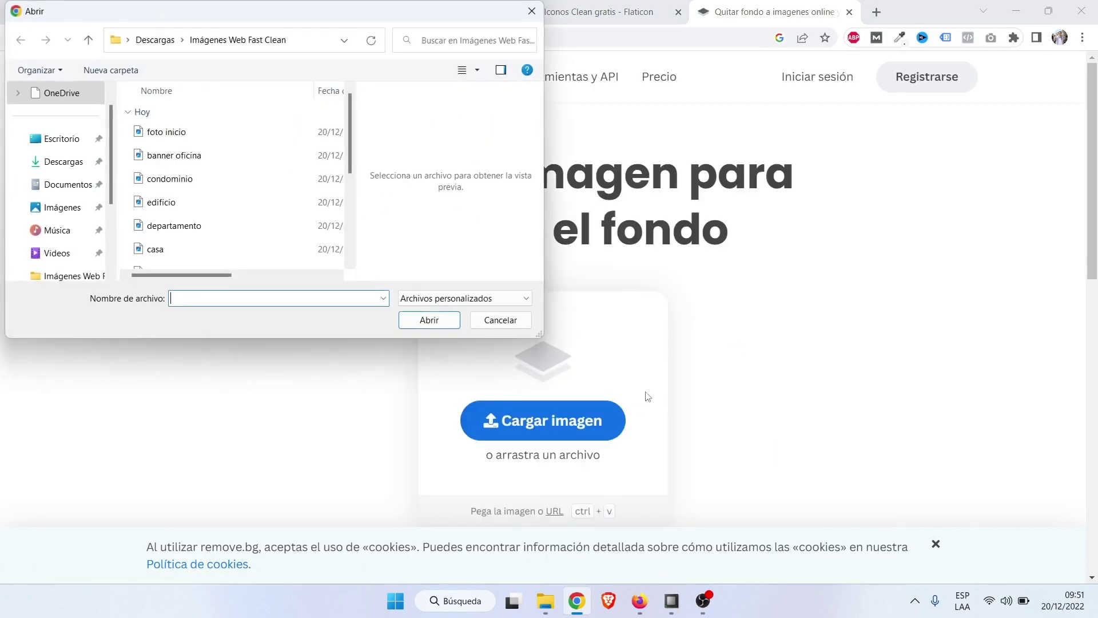
left_click(155, 41)
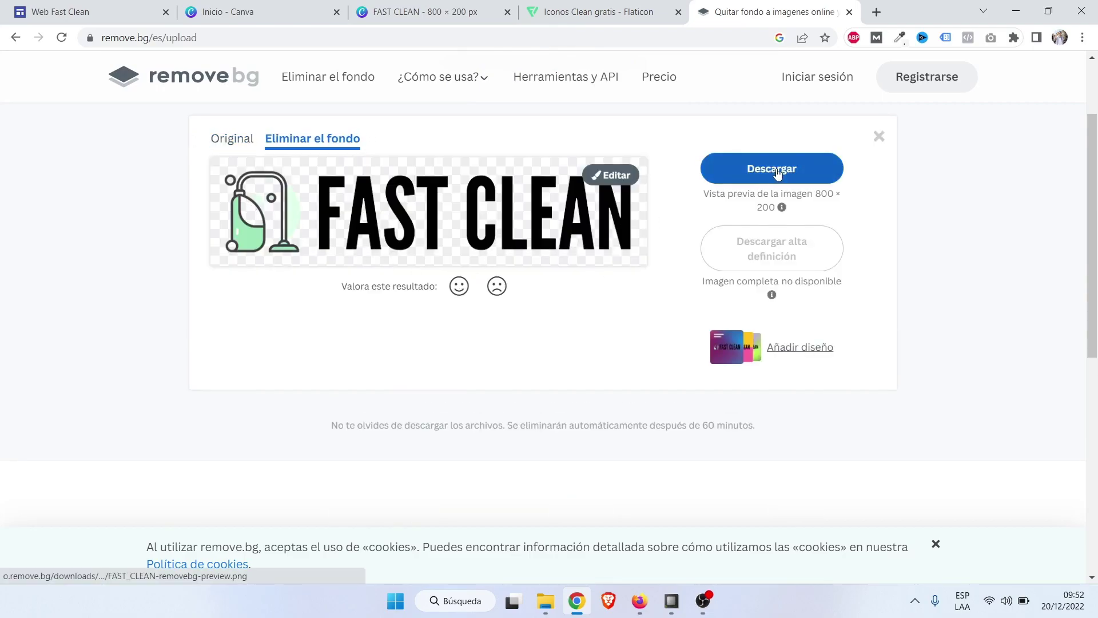
left_click(850, 12)
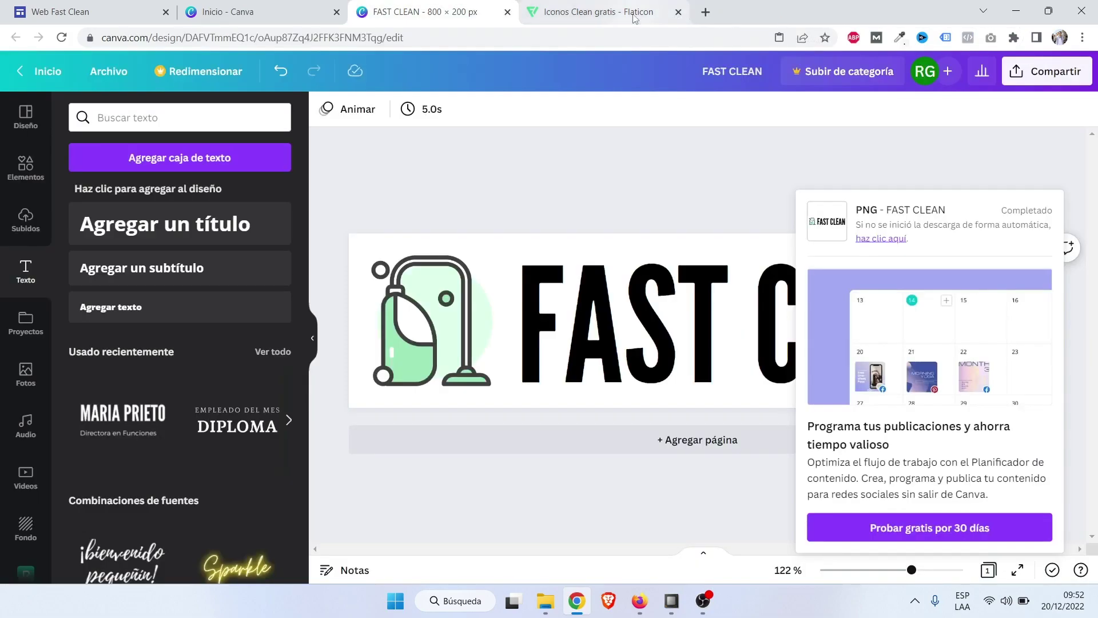
Close the Flaticon and both Canva tabs, returning to the Google Sites theme list.
left_click(679, 12)
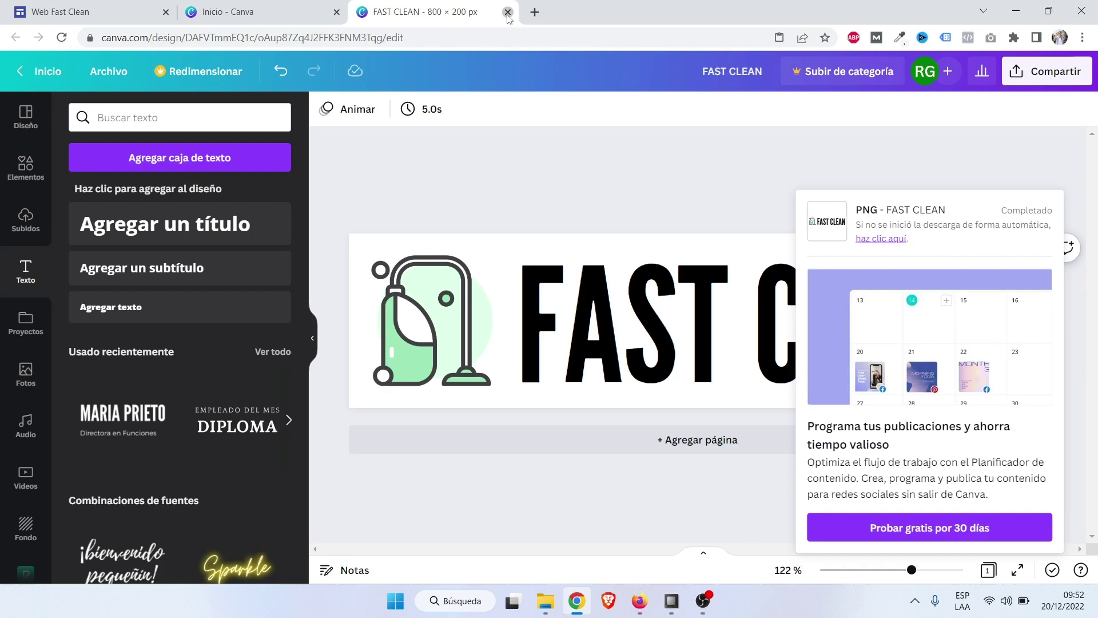
left_click(508, 12)
left_click(336, 12)
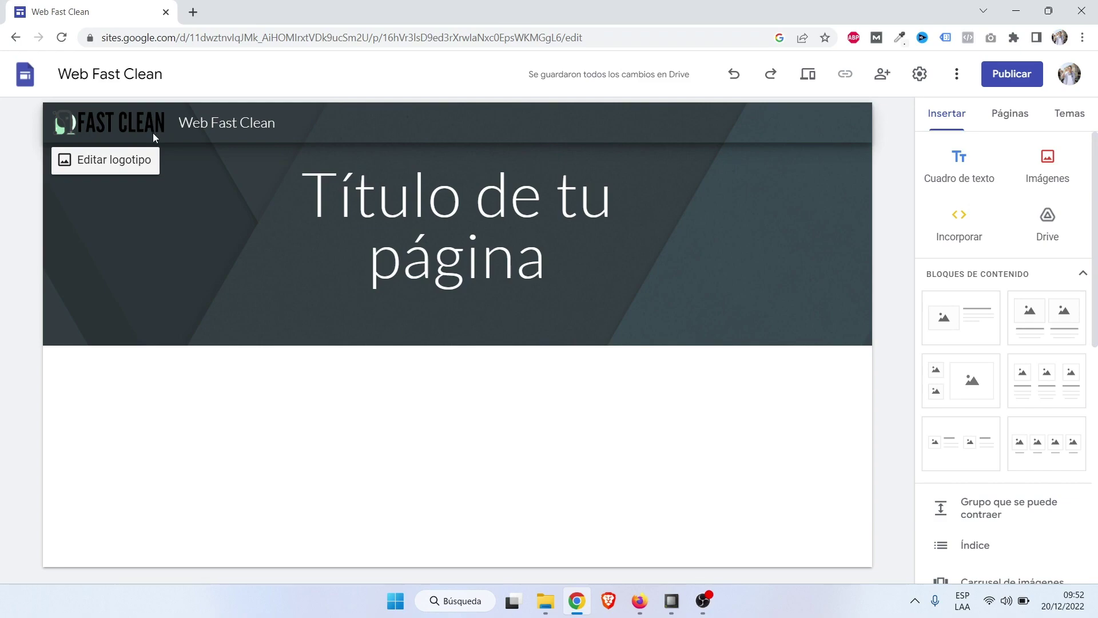
left_click(1070, 113)
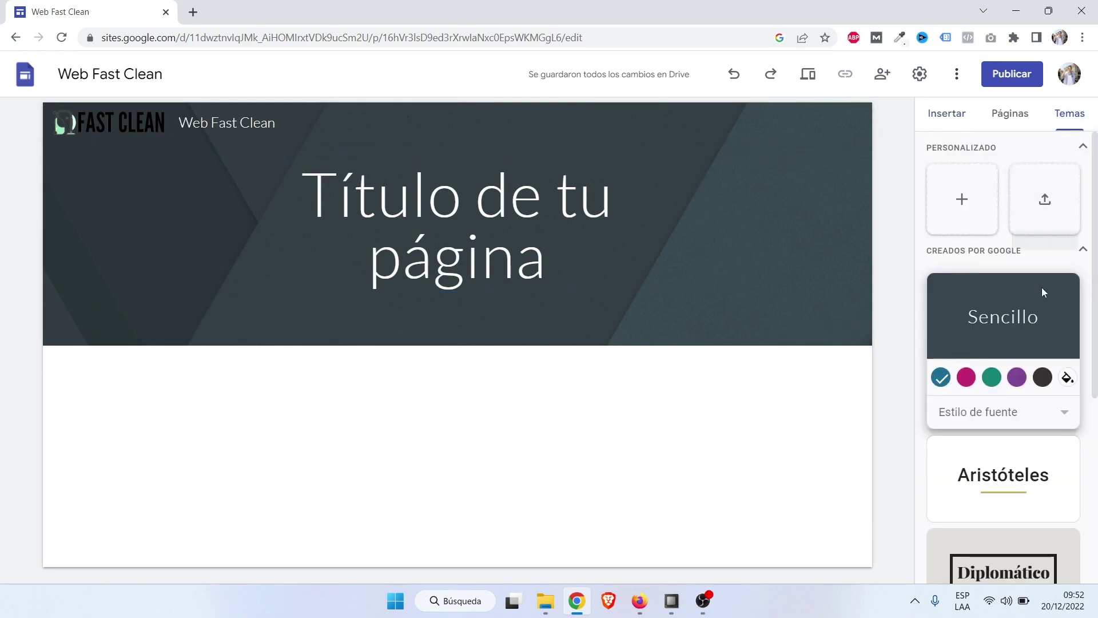
Apply the Aristóteles theme, giving the page title a bold gold underline.
scroll(1042, 288, "down", 4)
left_click(1002, 292)
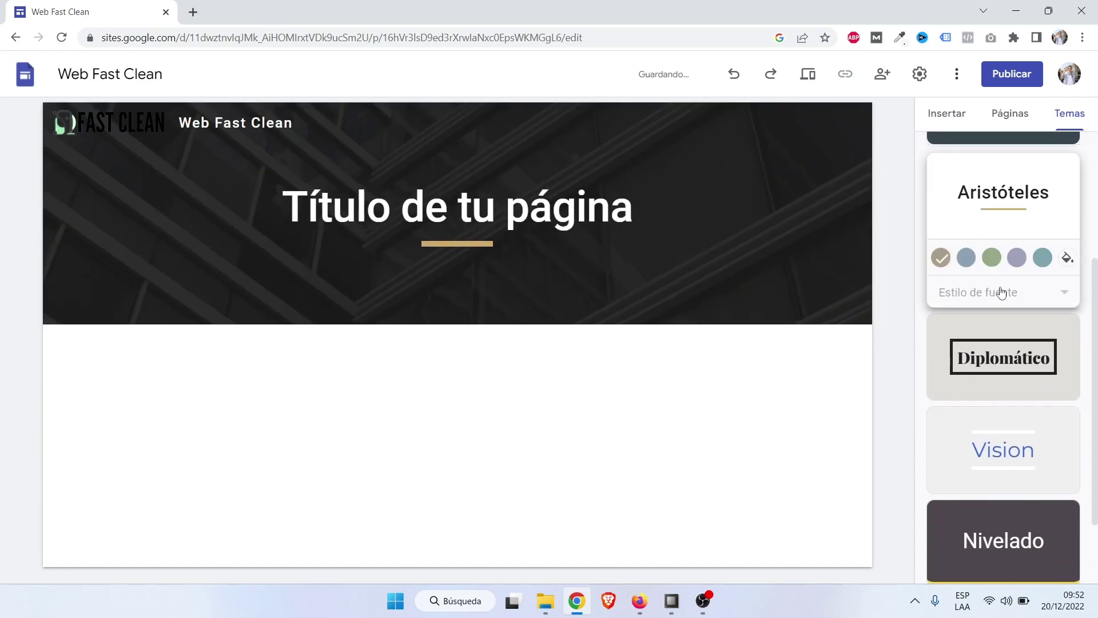
scroll(1008, 238, "up", 2)
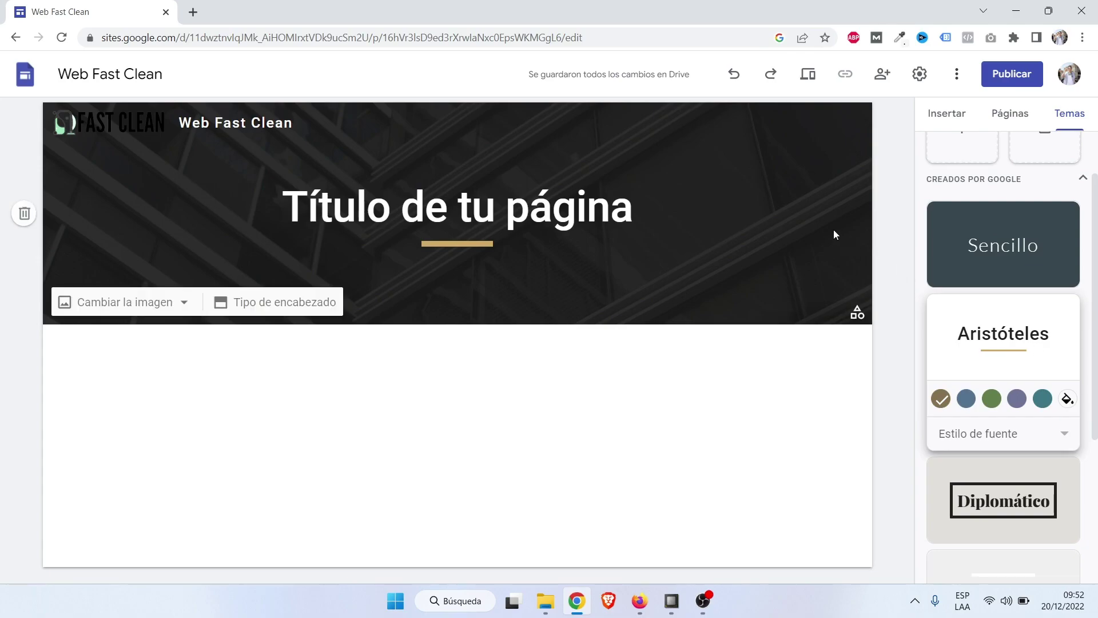
In Imágenes de la marca settings, use the logo's light green colour for the theme.
left_click(922, 77)
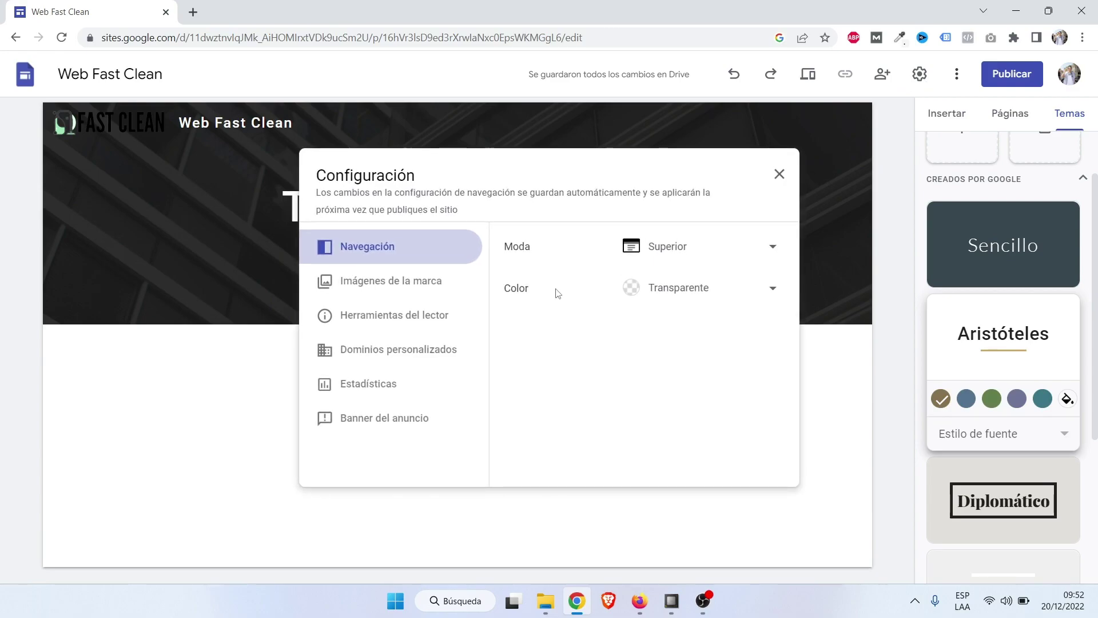
left_click(404, 290)
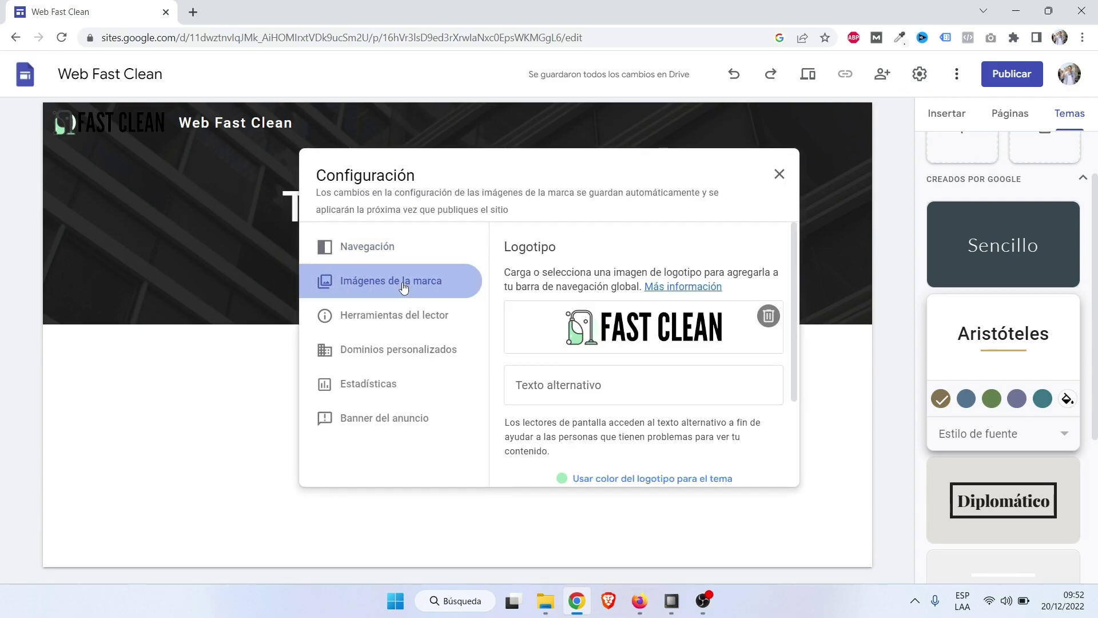
scroll(650, 388, "down", 2)
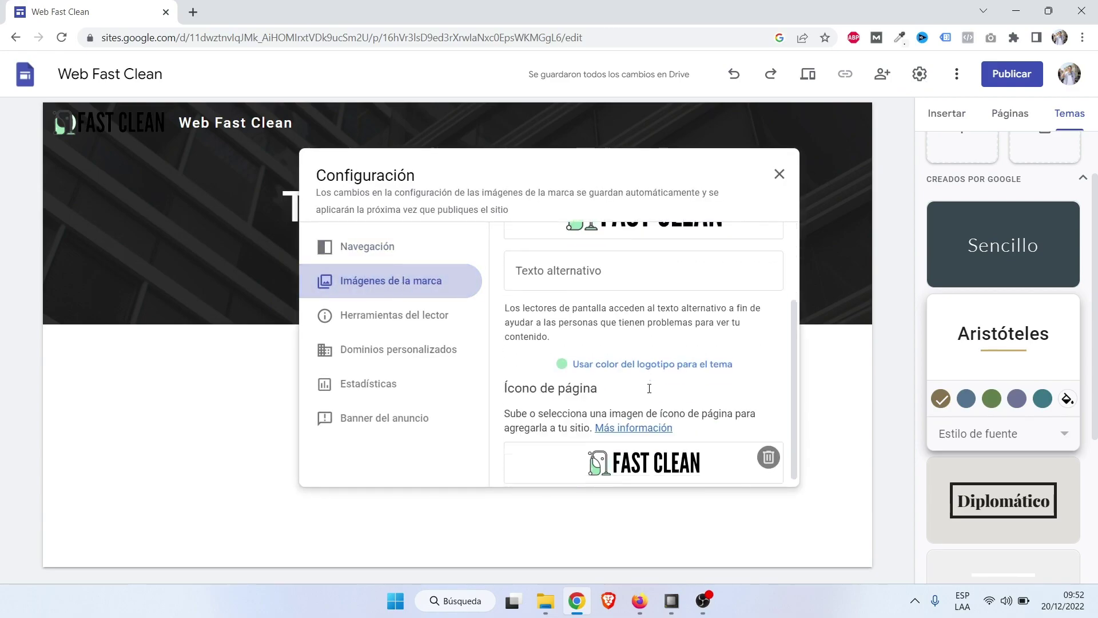
left_click(642, 358)
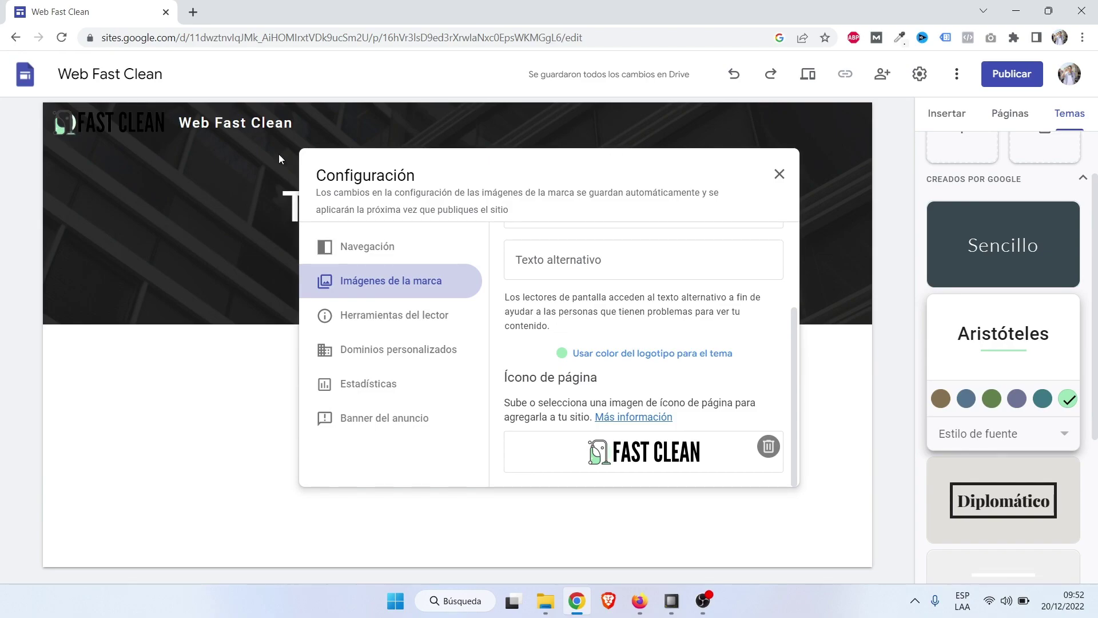
left_click(779, 174)
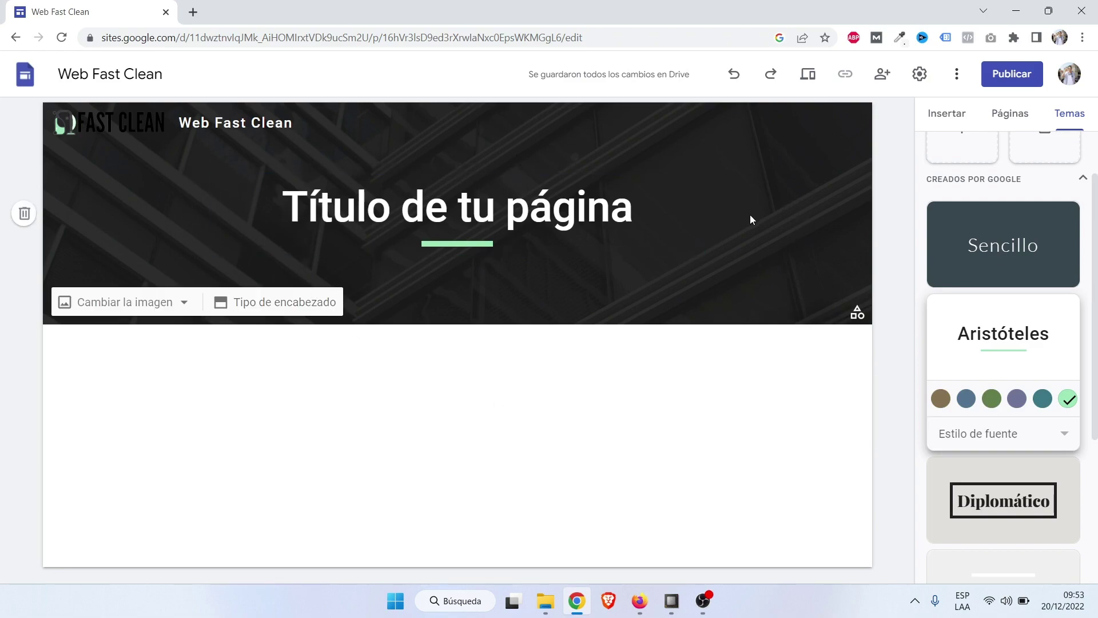
Upload 'banner principal' from the Imágenes Web Fast Clean folder as the header image.
left_click(124, 306)
left_click(119, 349)
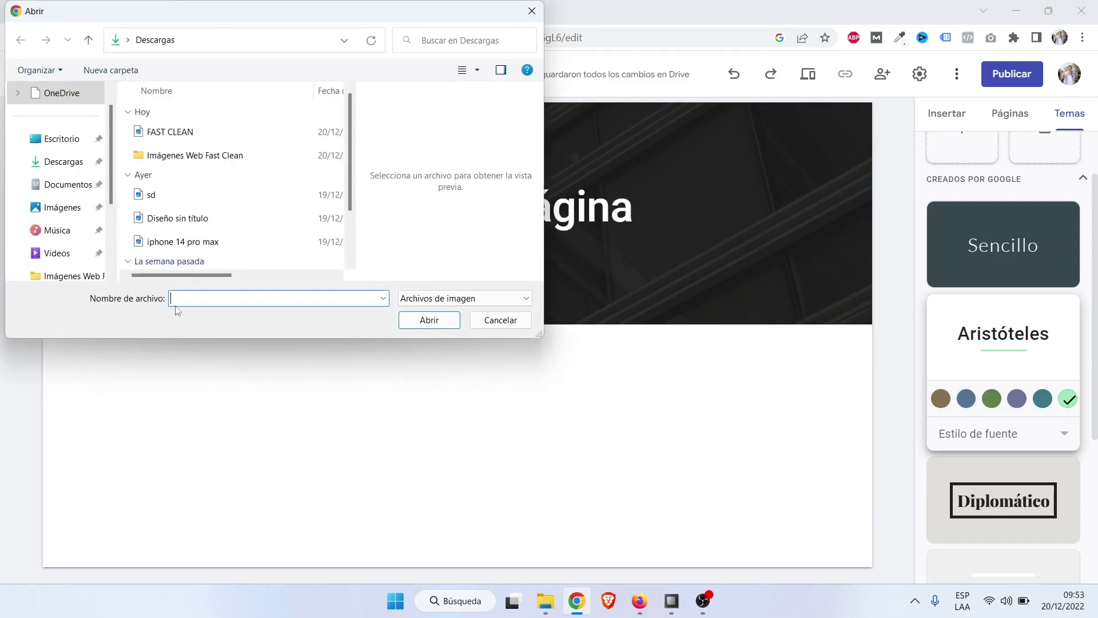
double_click(178, 159)
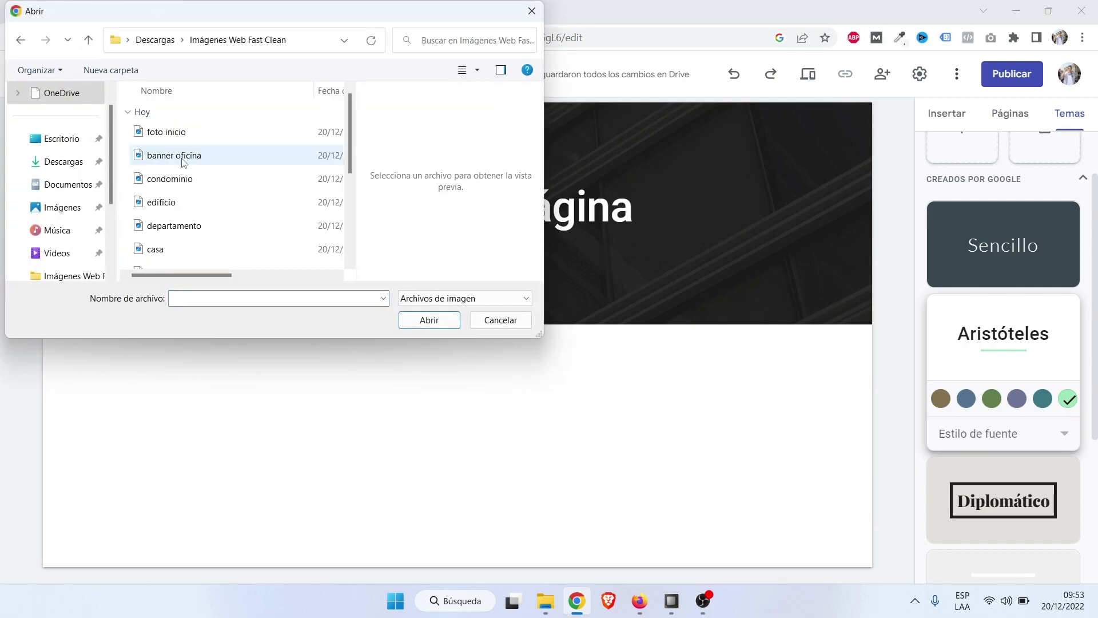
scroll(188, 166, "down", 2)
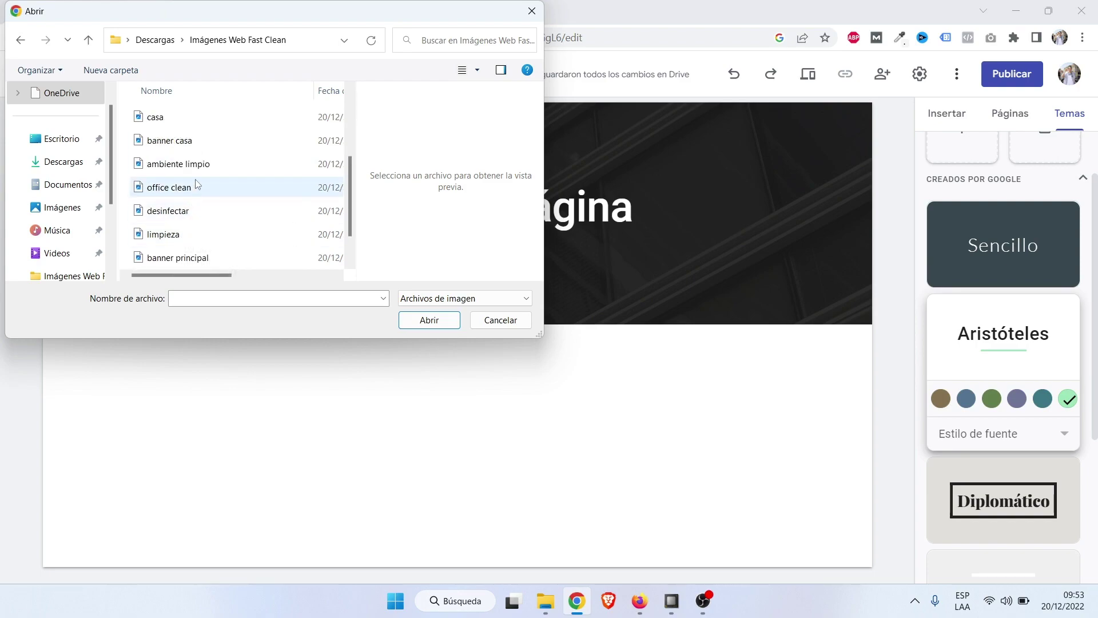
scroll(203, 195, "down", 1)
left_click(205, 215)
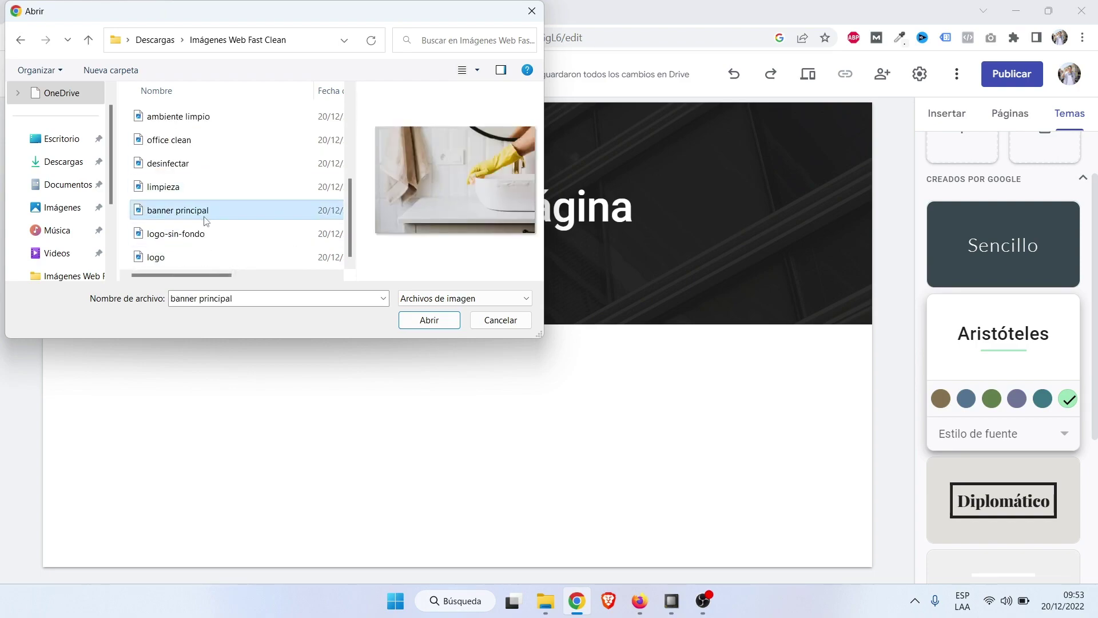
left_click(425, 324)
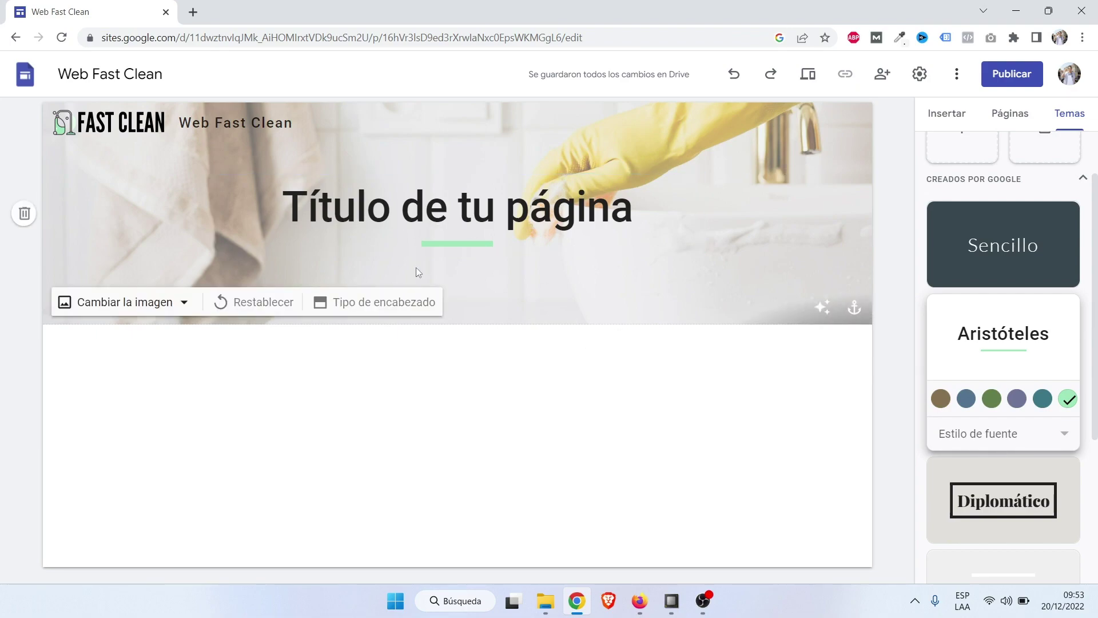
Set the header type to Banner grande and turn off the readability fade on the photo.
left_click(364, 302)
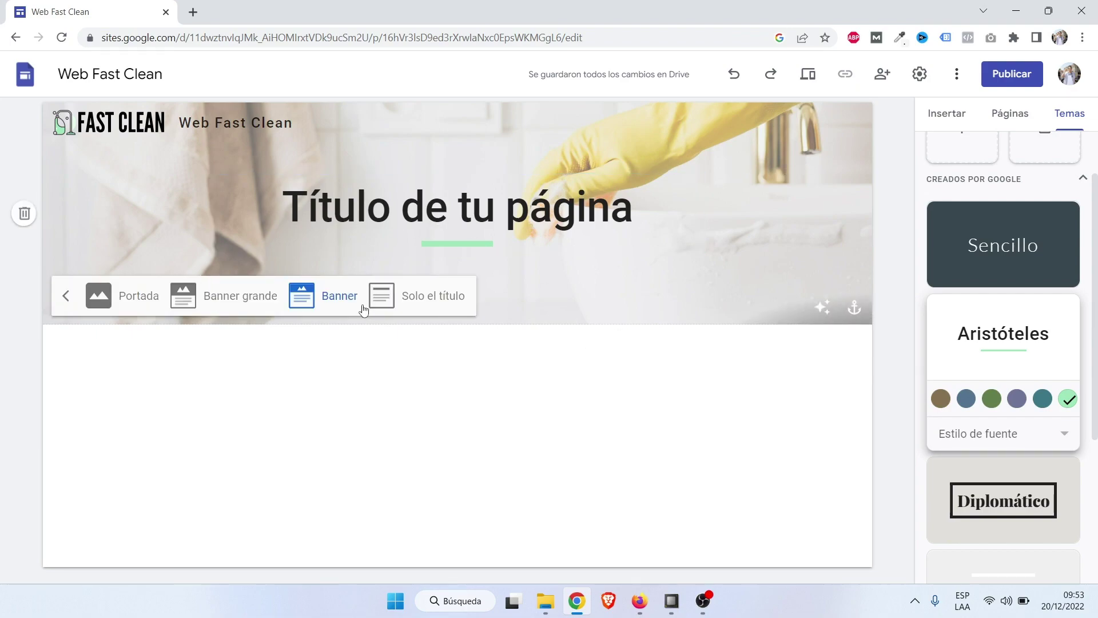
left_click(228, 307)
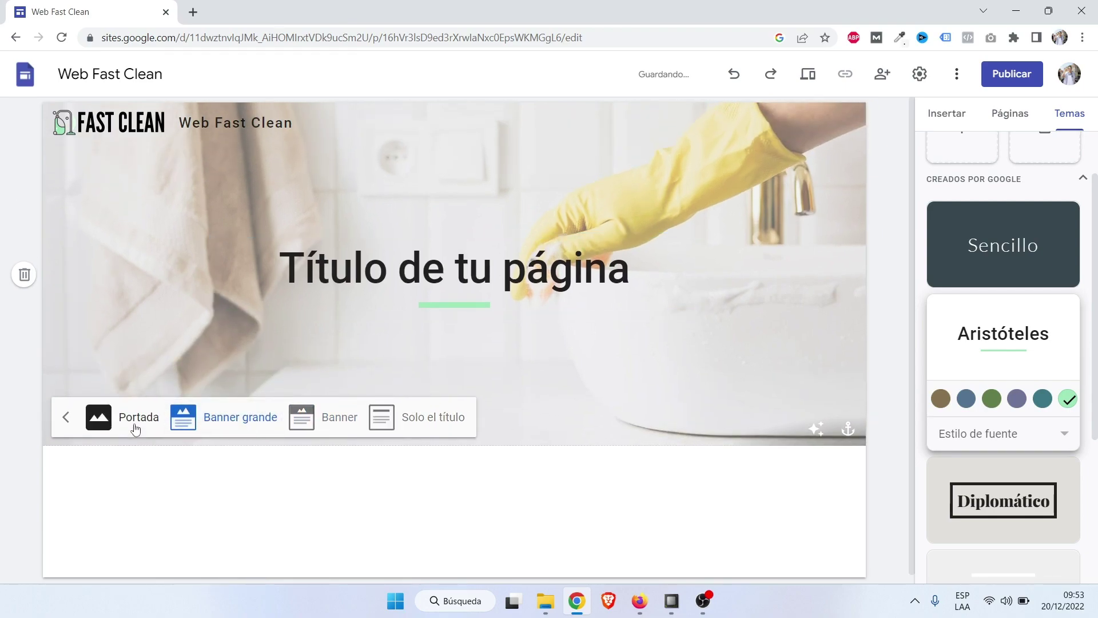
left_click(135, 427)
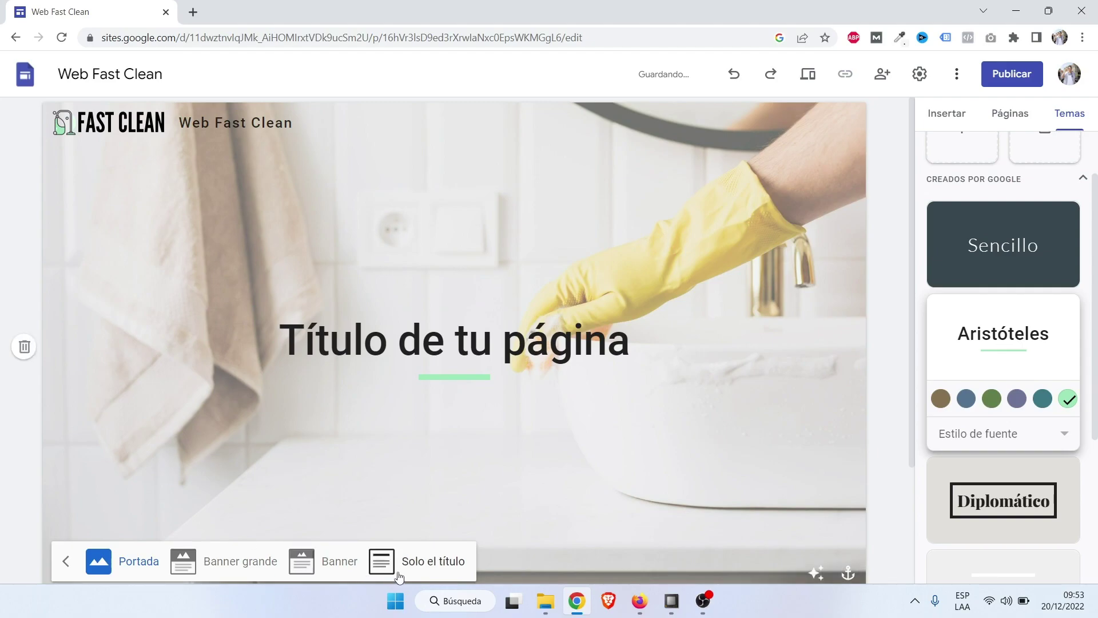
left_click(429, 573)
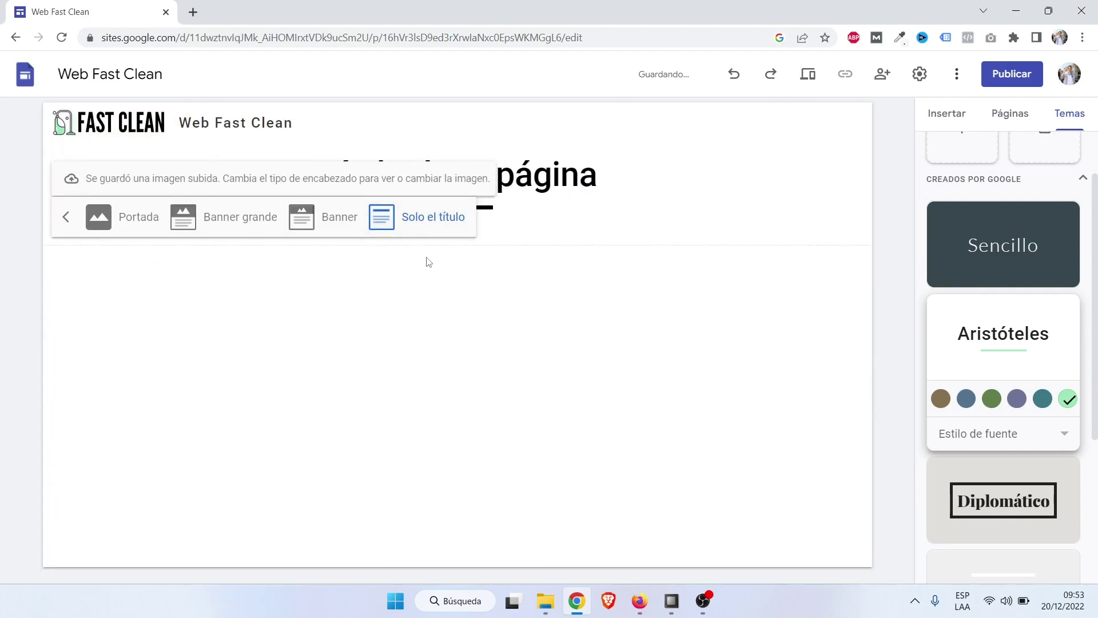
left_click(335, 235)
left_click(259, 301)
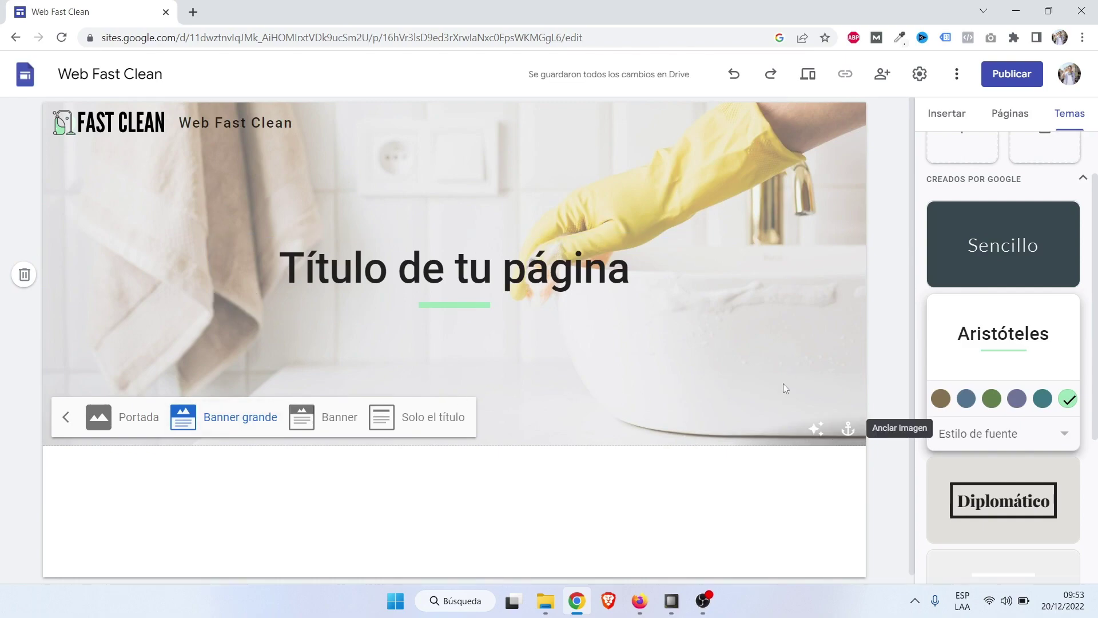
left_click(821, 433)
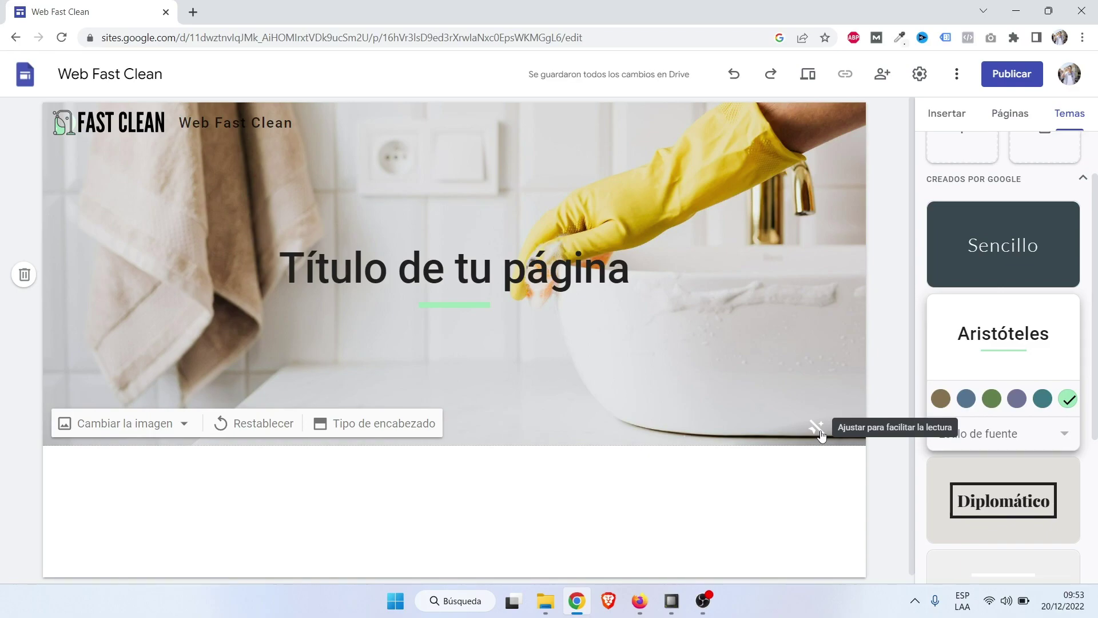
Turn the readability fade back on for the header photo.
left_click(819, 432)
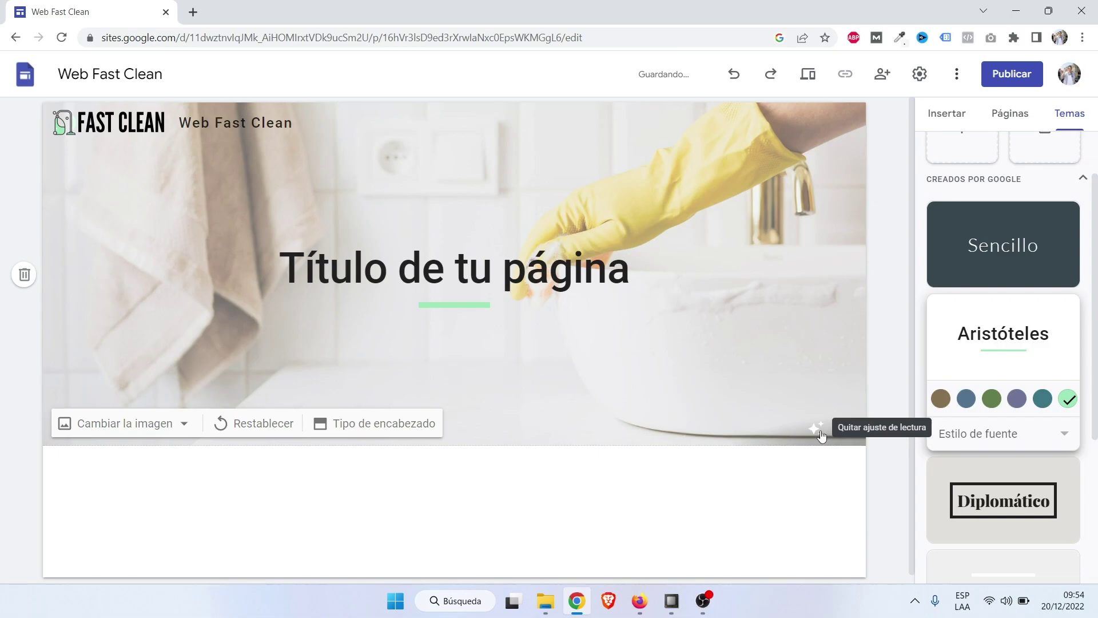
left_click(820, 433)
left_click(820, 433)
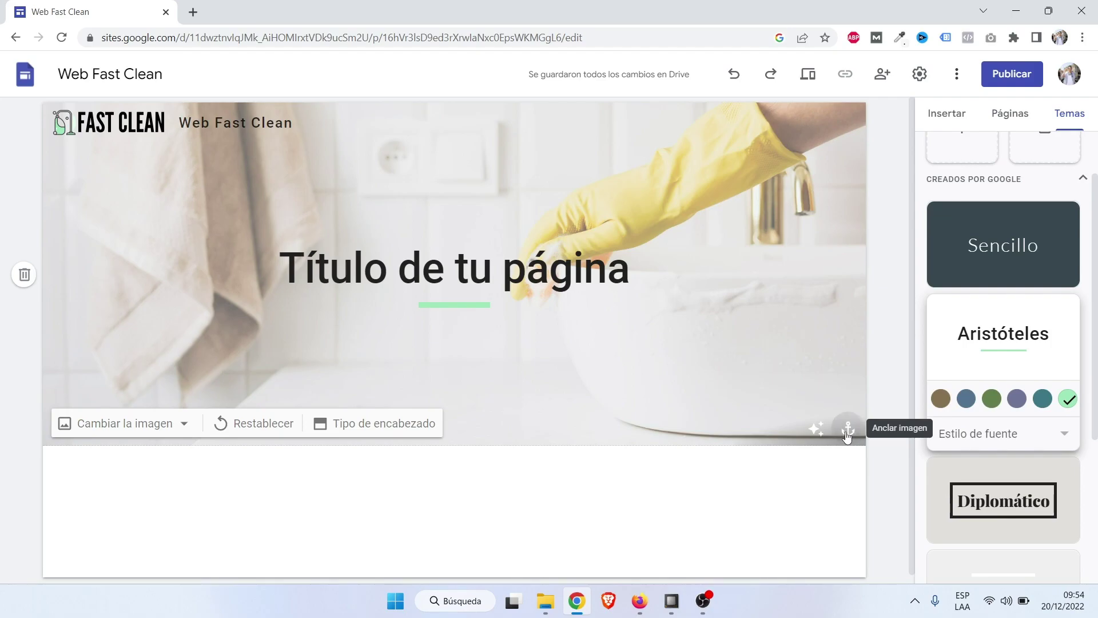
Anchor the header photo at its centre after trying top, bottom and right.
left_click(847, 433)
left_click(783, 343)
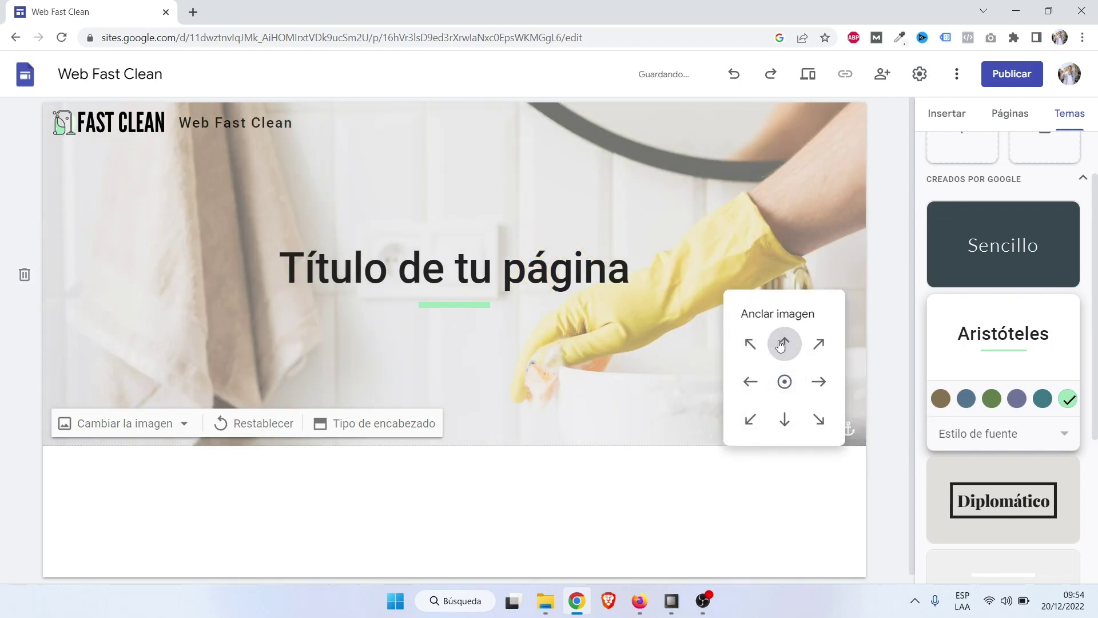
left_click(785, 418)
left_click(819, 382)
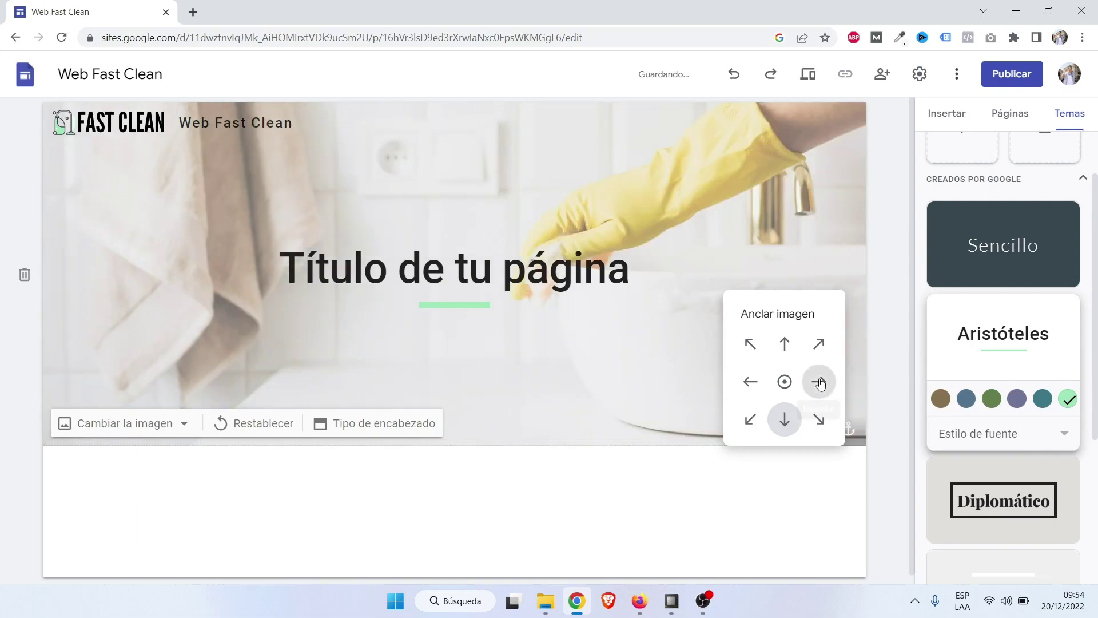
left_click(785, 383)
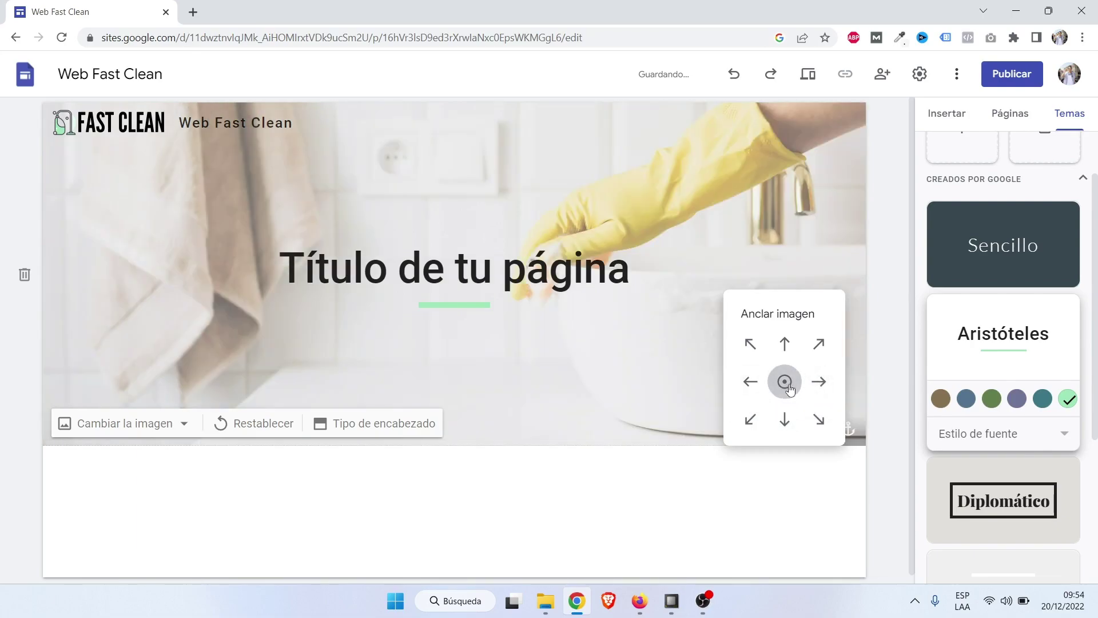
left_click(895, 346)
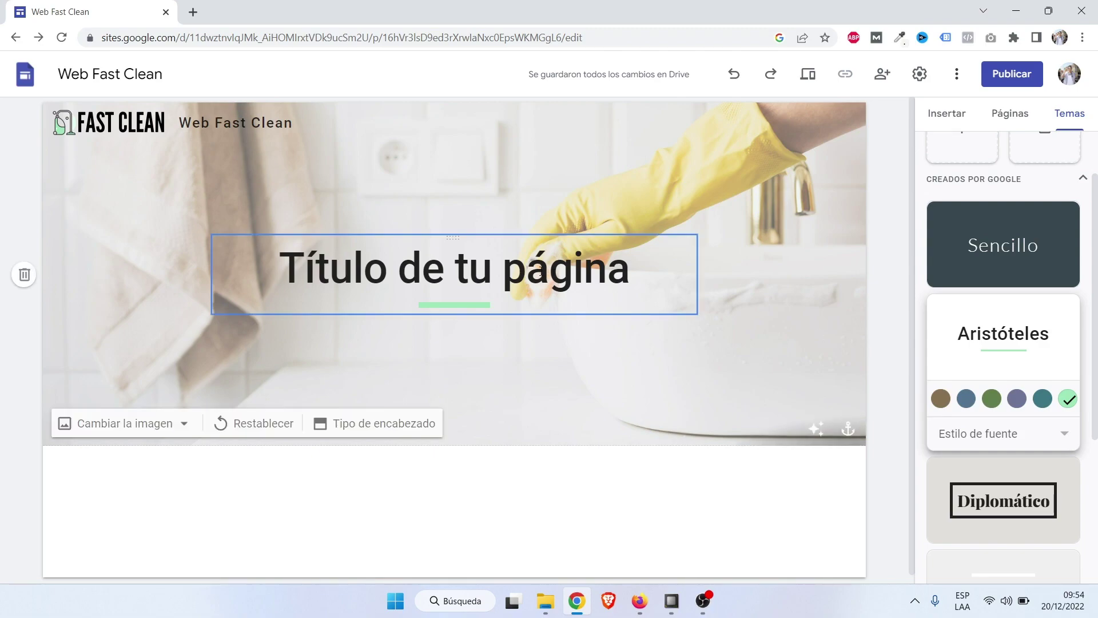
Paste the 'Servicio de Limpieza' heading copied from the published site over the title, then undo it.
double_click(548, 268)
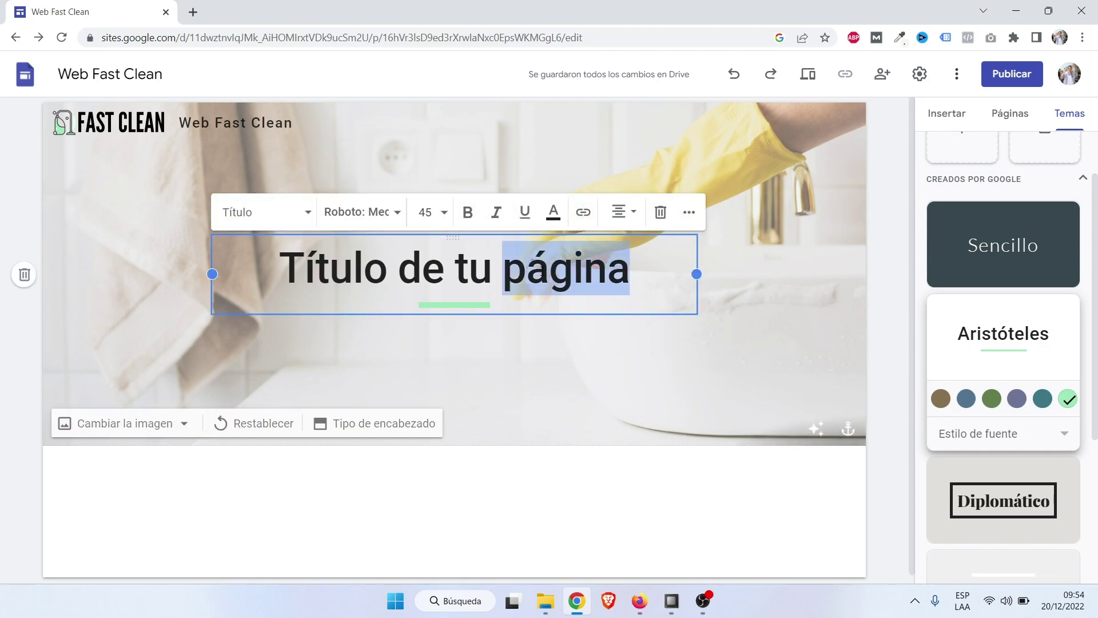
key("alt+Tab")
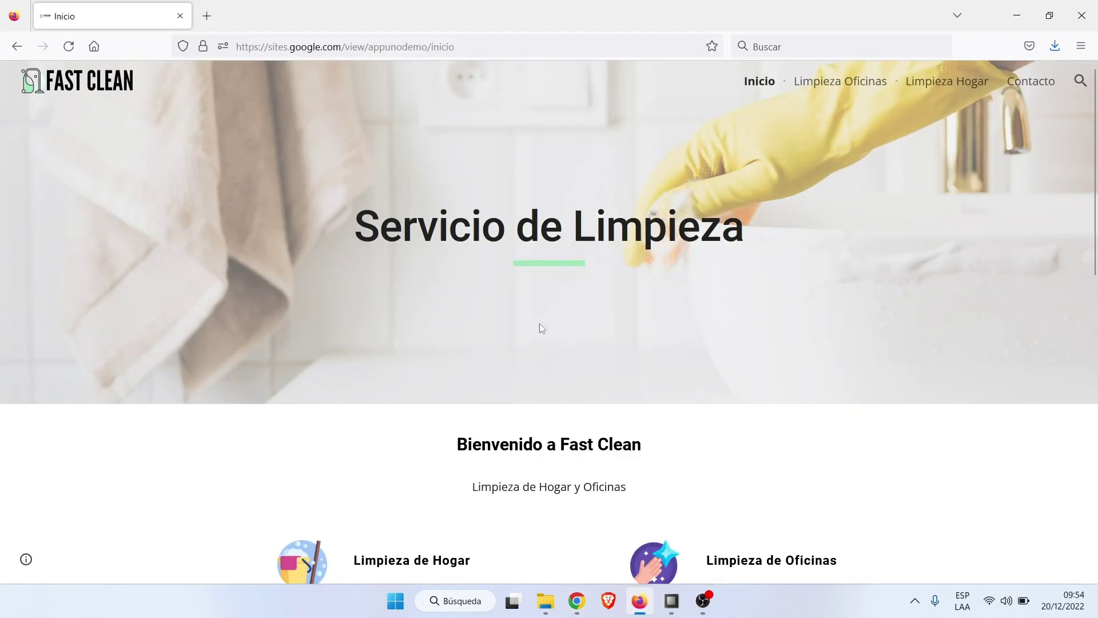
triple_click(553, 216)
key("ctrl+c")
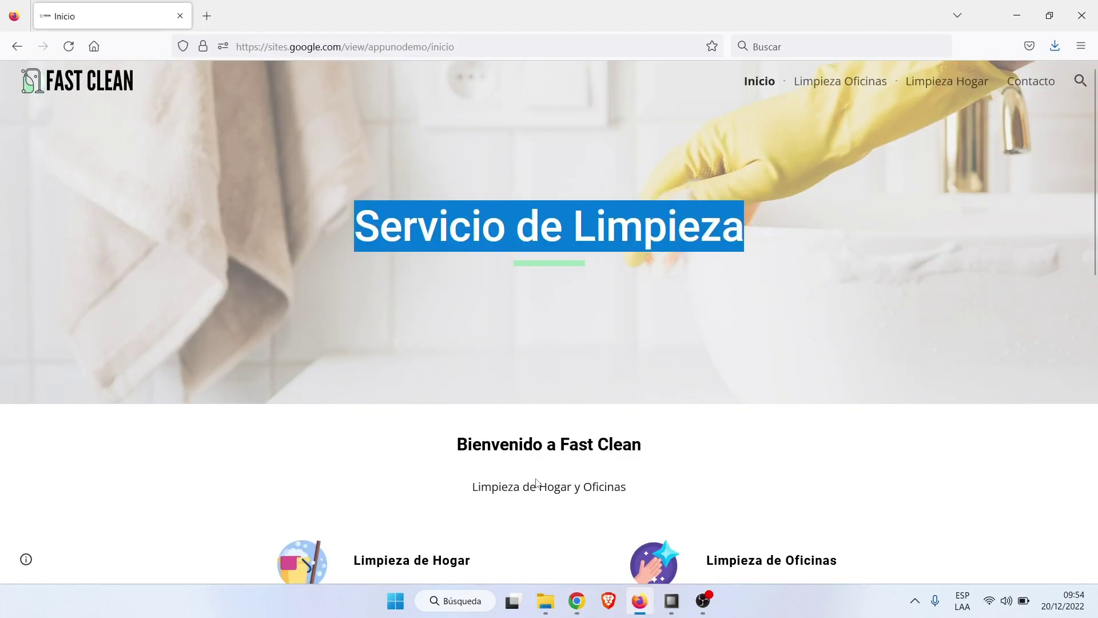
left_click(577, 601)
double_click(477, 262)
triple_click(477, 262)
key("ctrl+v")
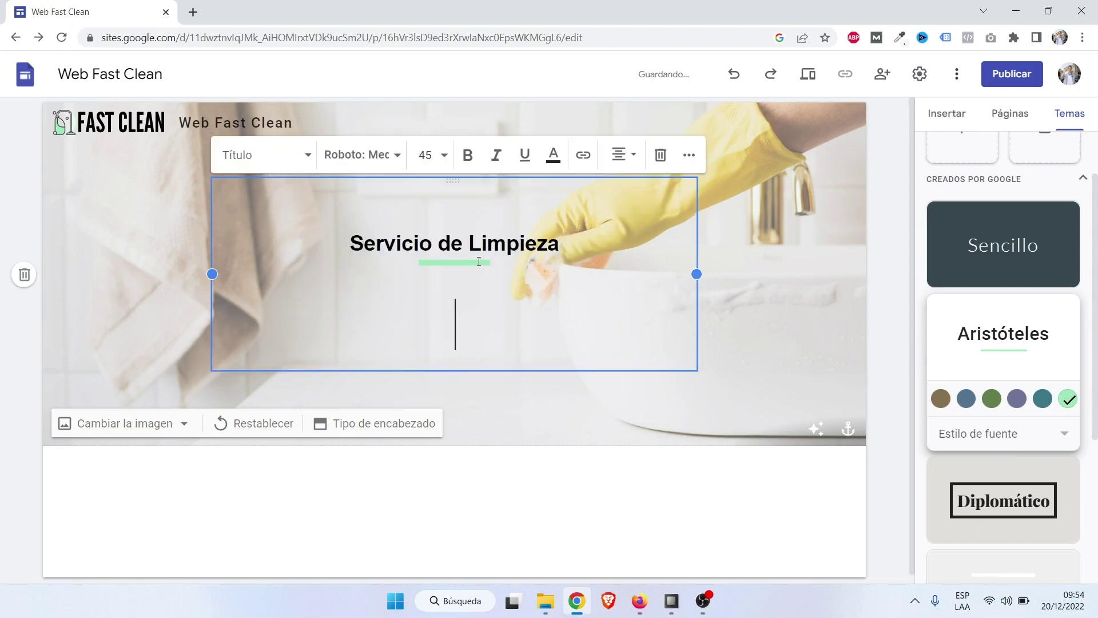
key("BackSpace")
left_click(776, 261)
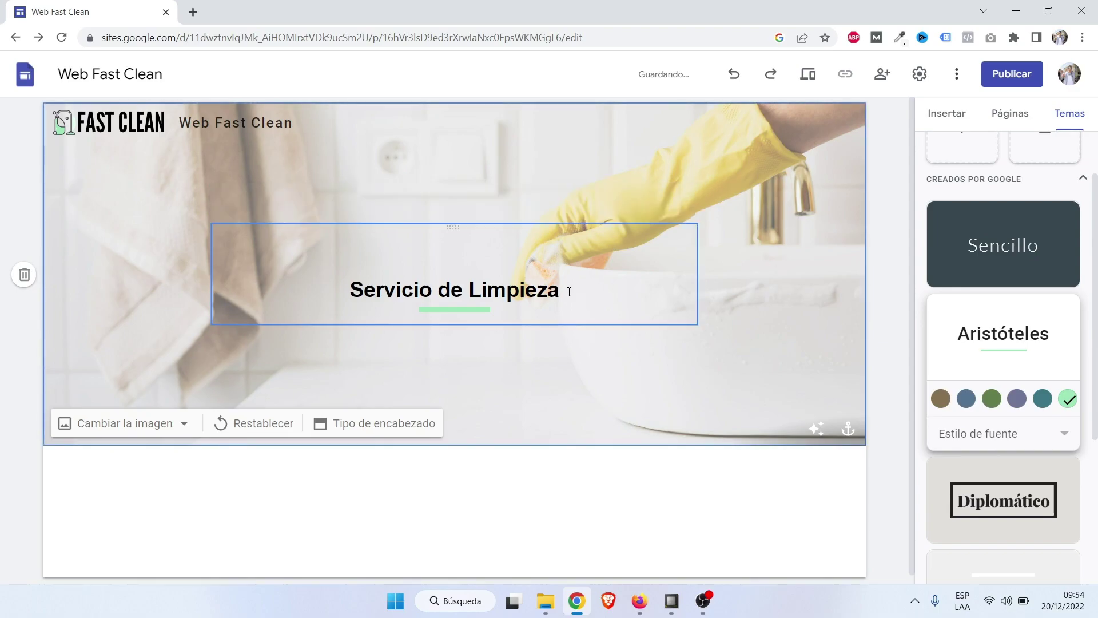
left_click(539, 288)
key("ctrl+z")
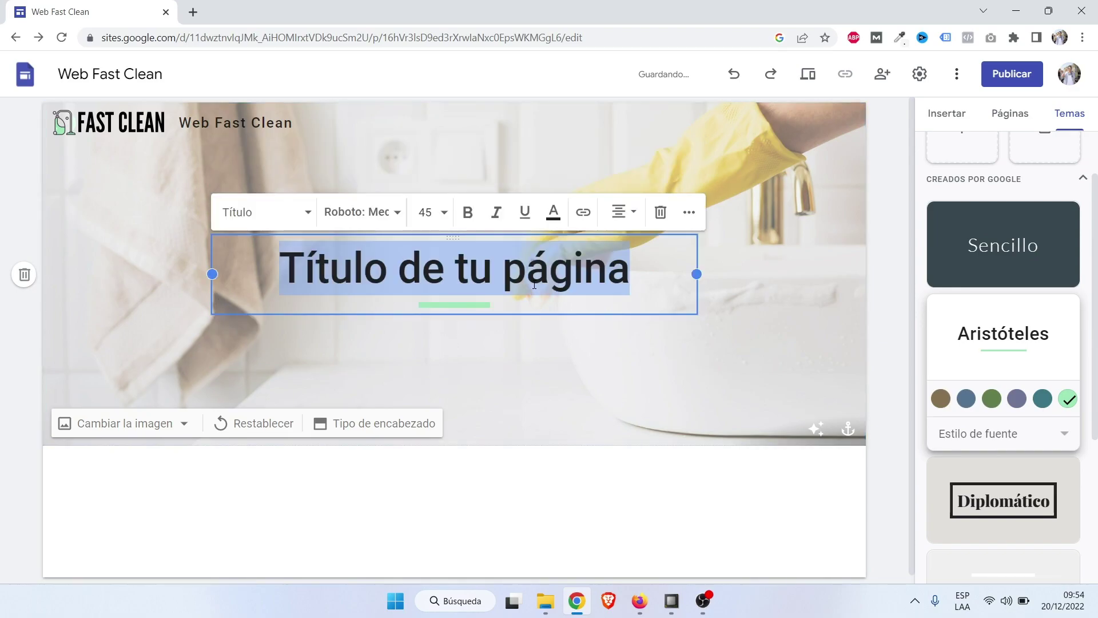
Retype the header title as 'Servicio de Limpieza'.
triple_click(505, 280)
type("S")
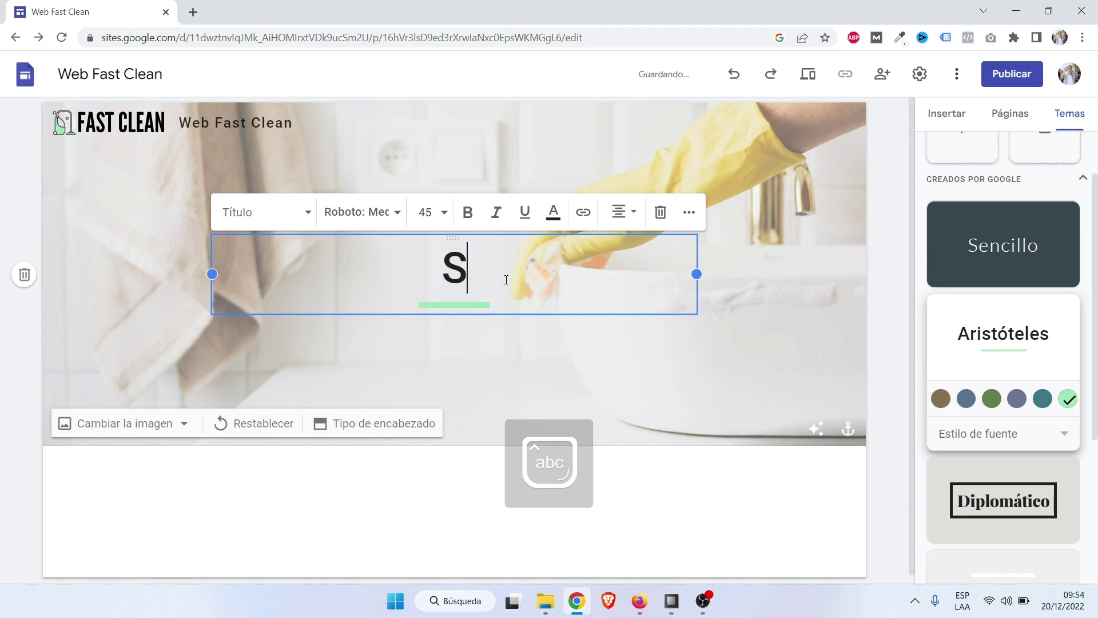
type("ervicio de Lim")
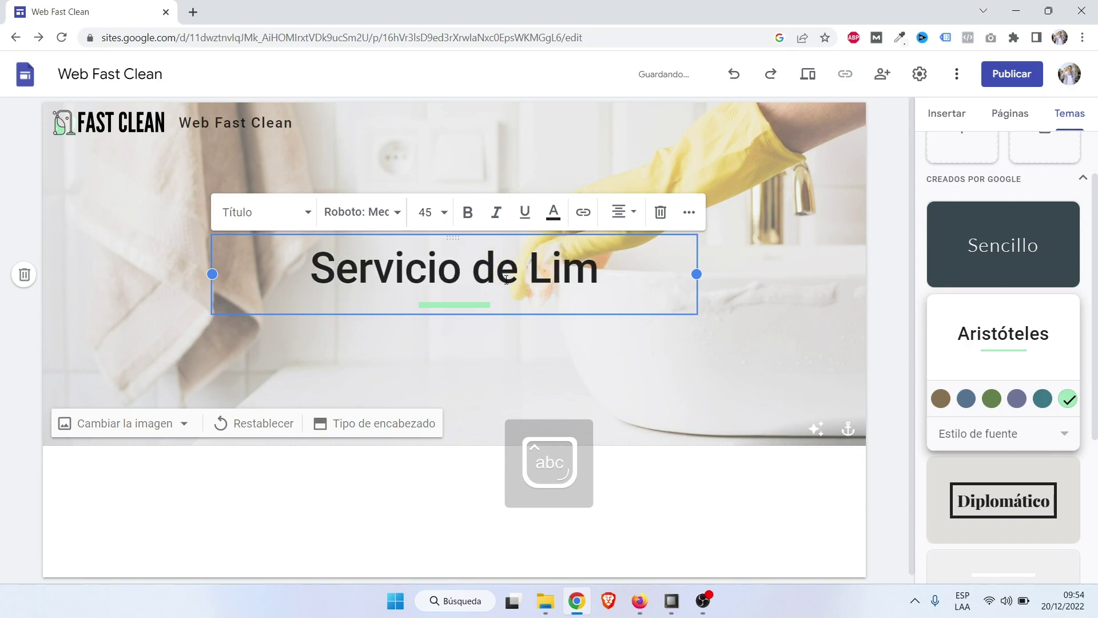
key("BackSpace")
type("mpieza")
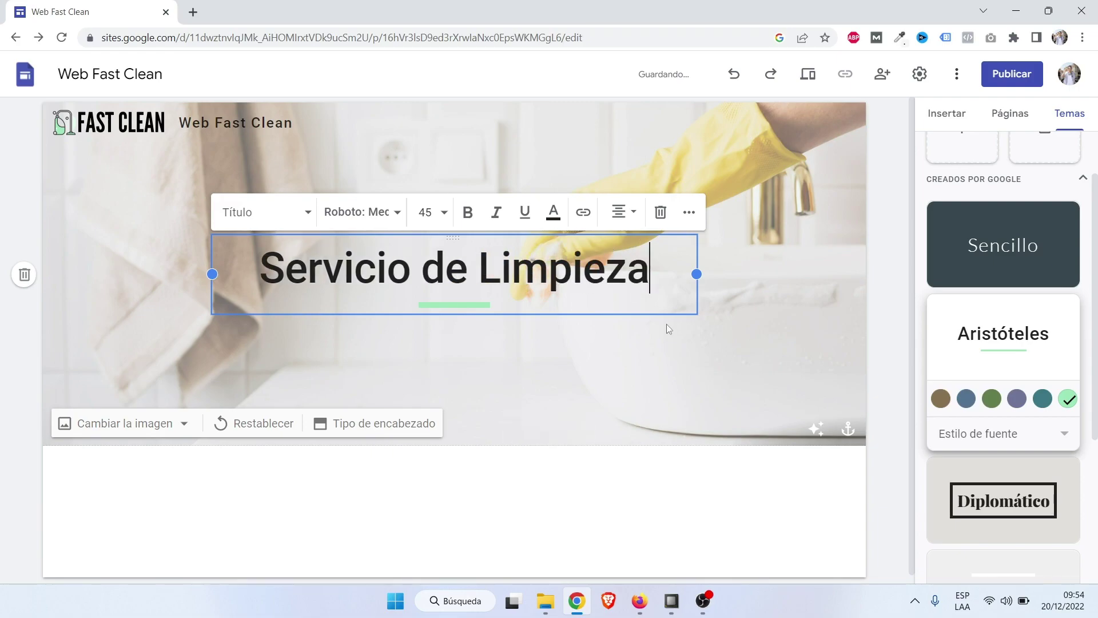
left_click(777, 316)
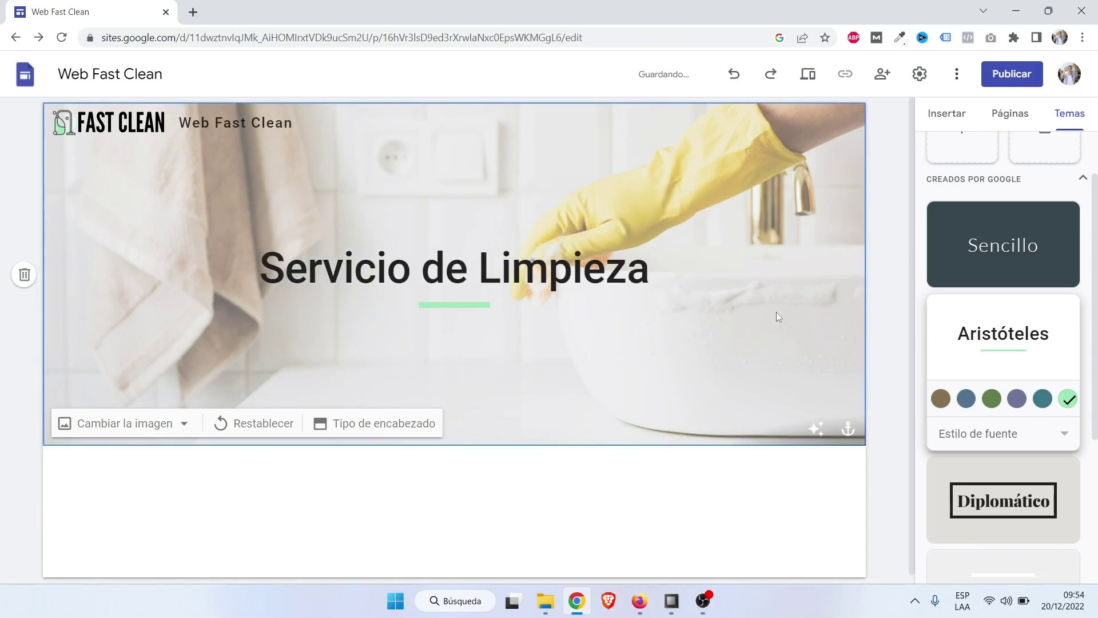
left_click(537, 273)
Try bold, italic and underline on the title, removing each again.
triple_click(537, 273)
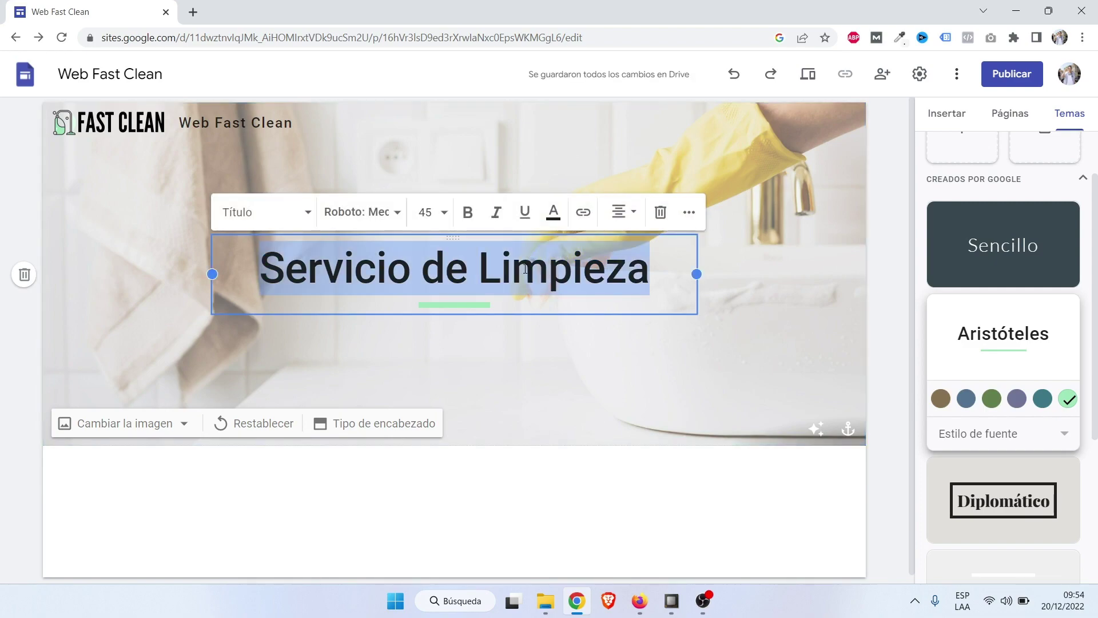
left_click(444, 216)
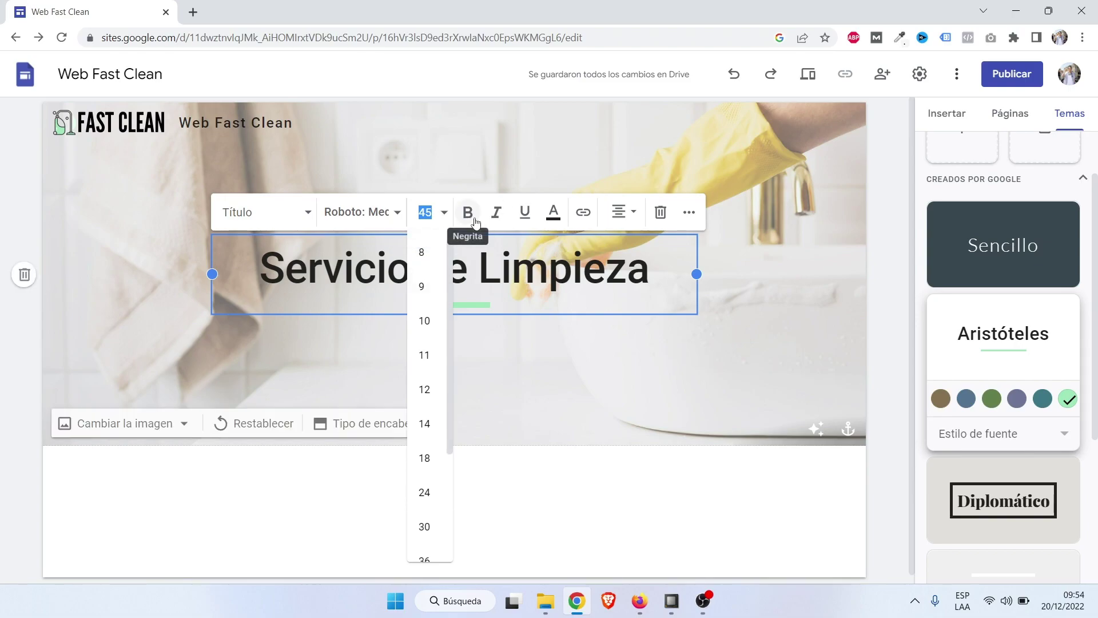
left_click(472, 220)
left_click(475, 222)
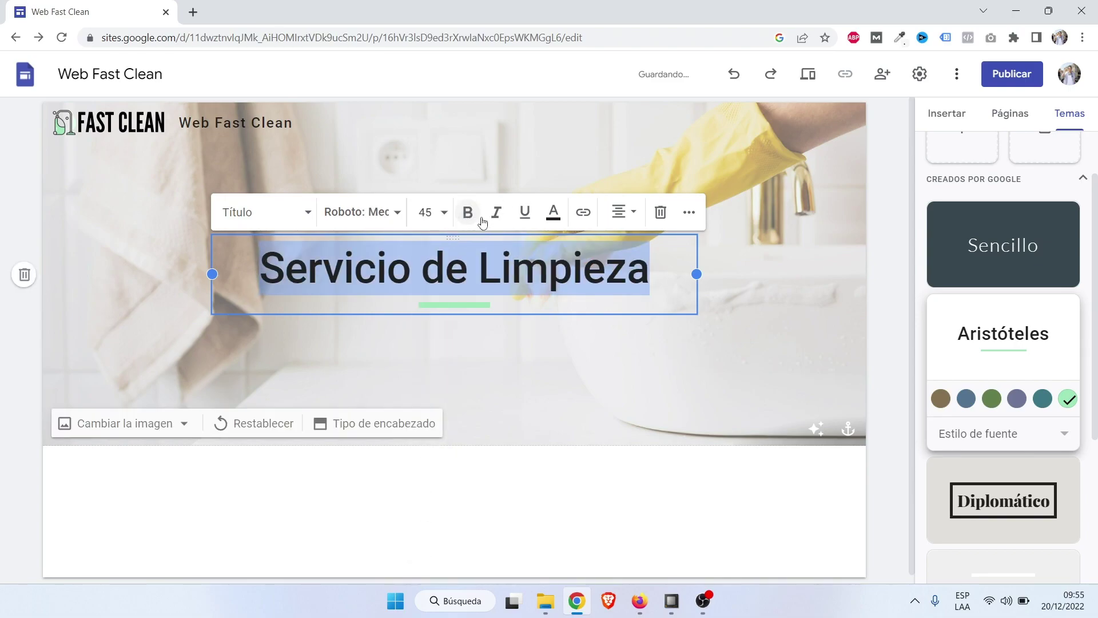
left_click(496, 218)
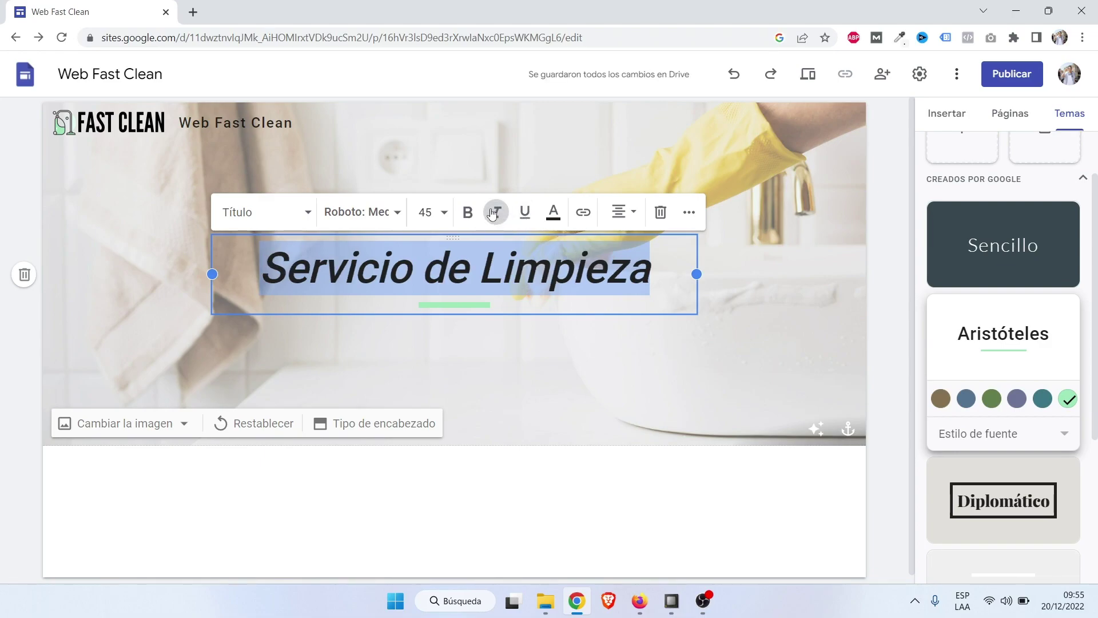
left_click(495, 218)
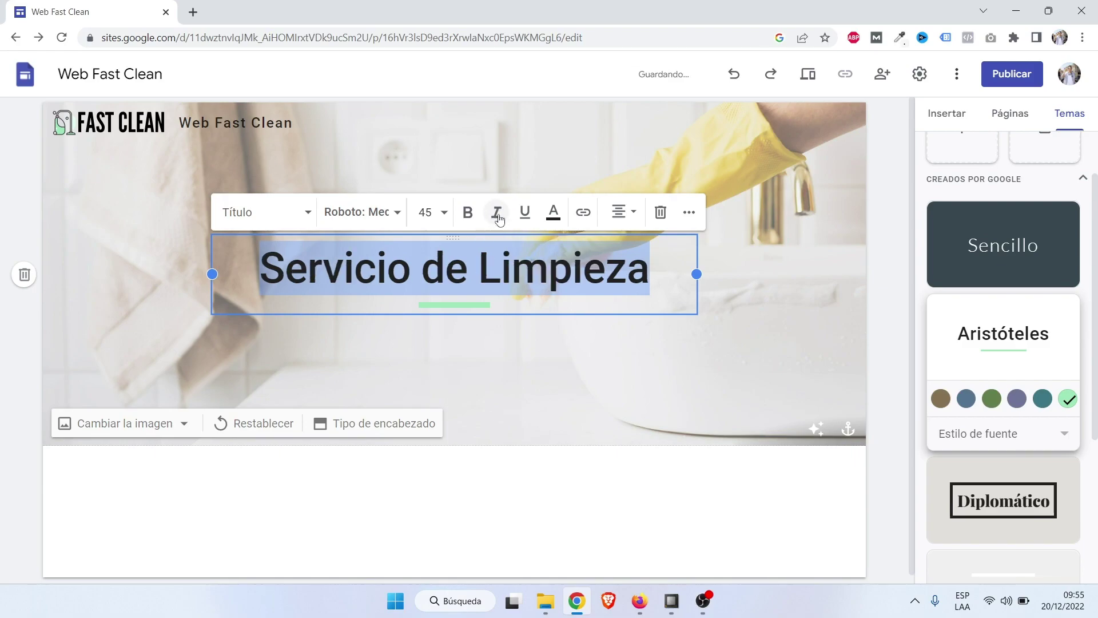
left_click(526, 217)
left_click(526, 217)
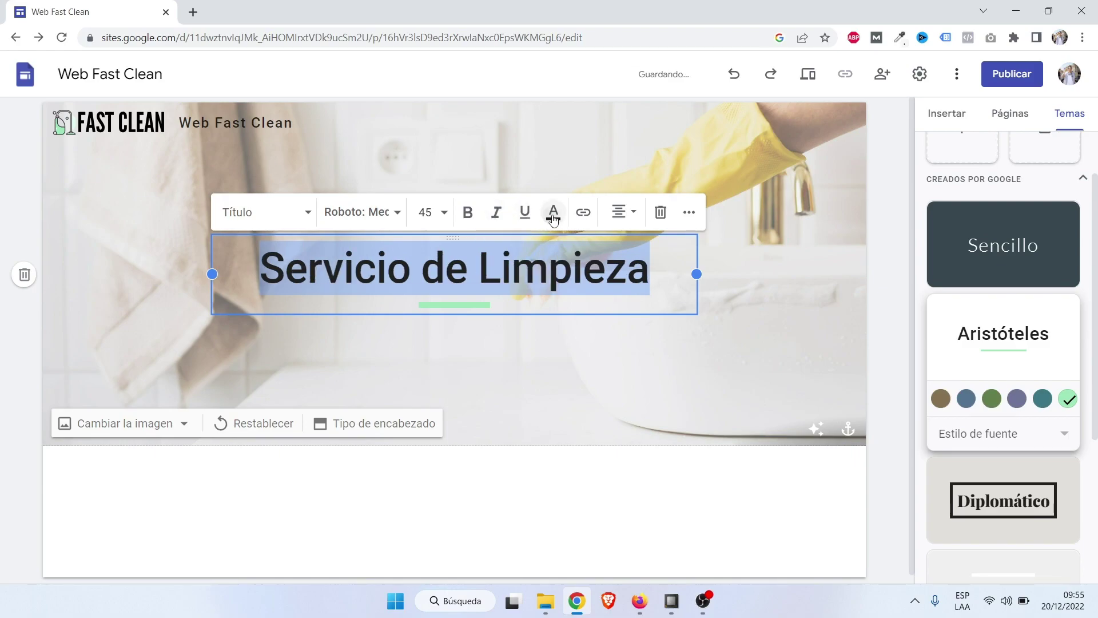
Colour the title orange, undo it to keep it black, then preview the site.
left_click(554, 213)
left_click(558, 269)
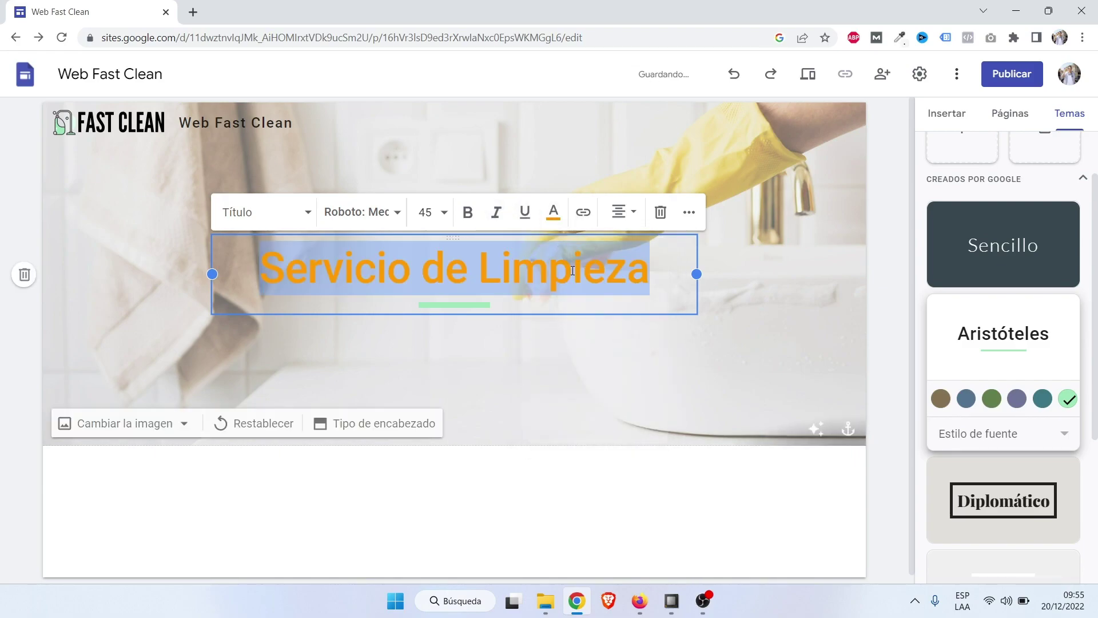
left_click(553, 219)
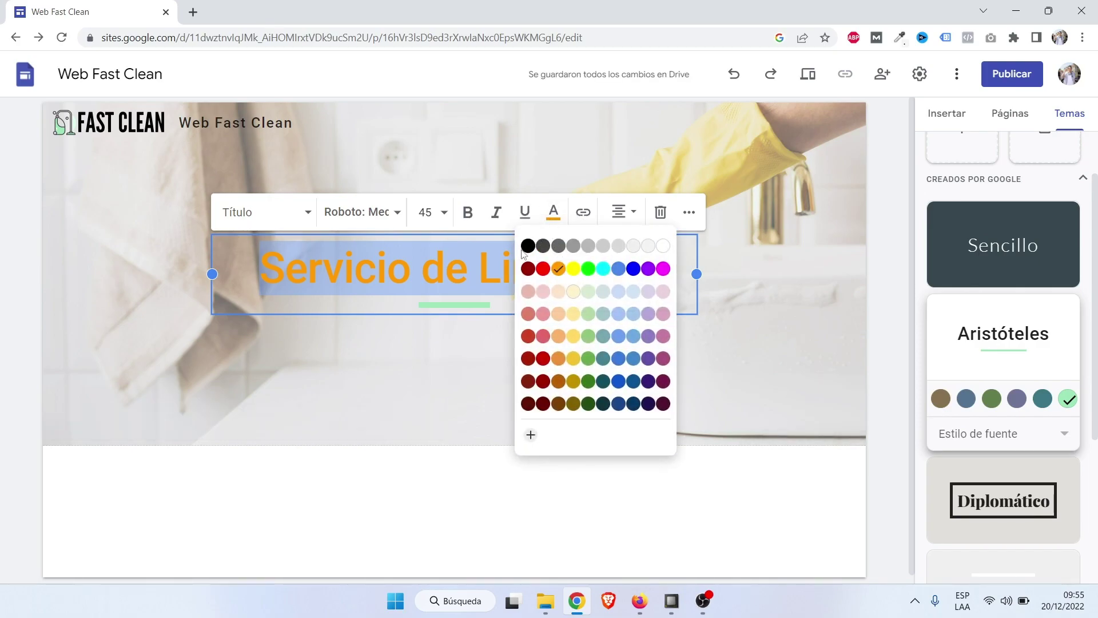
left_click(768, 257)
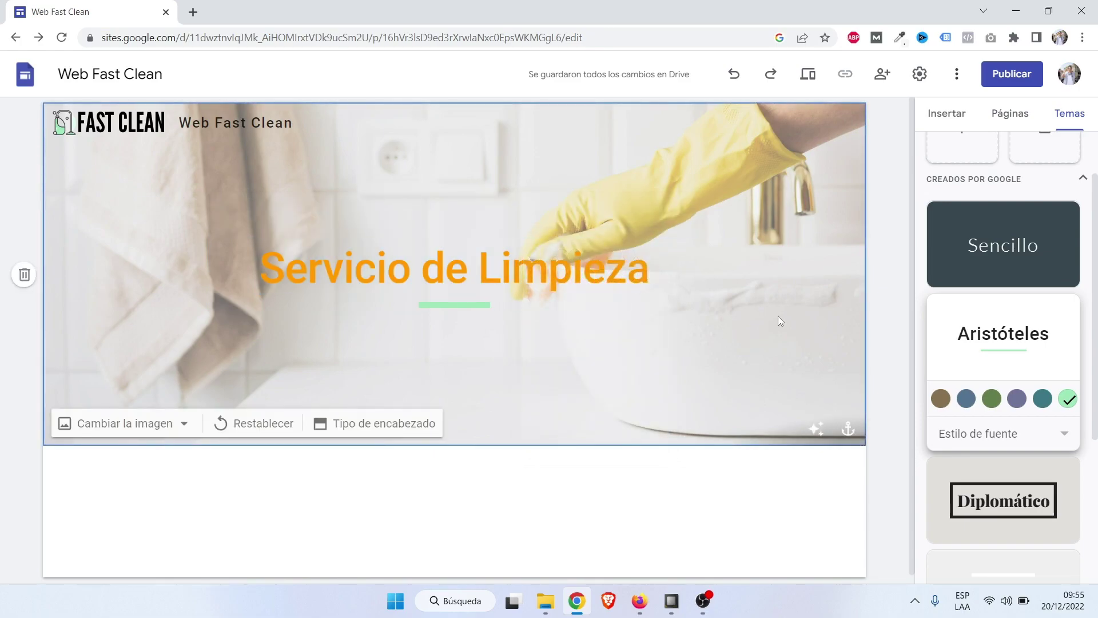
left_click(734, 75)
left_click(763, 201)
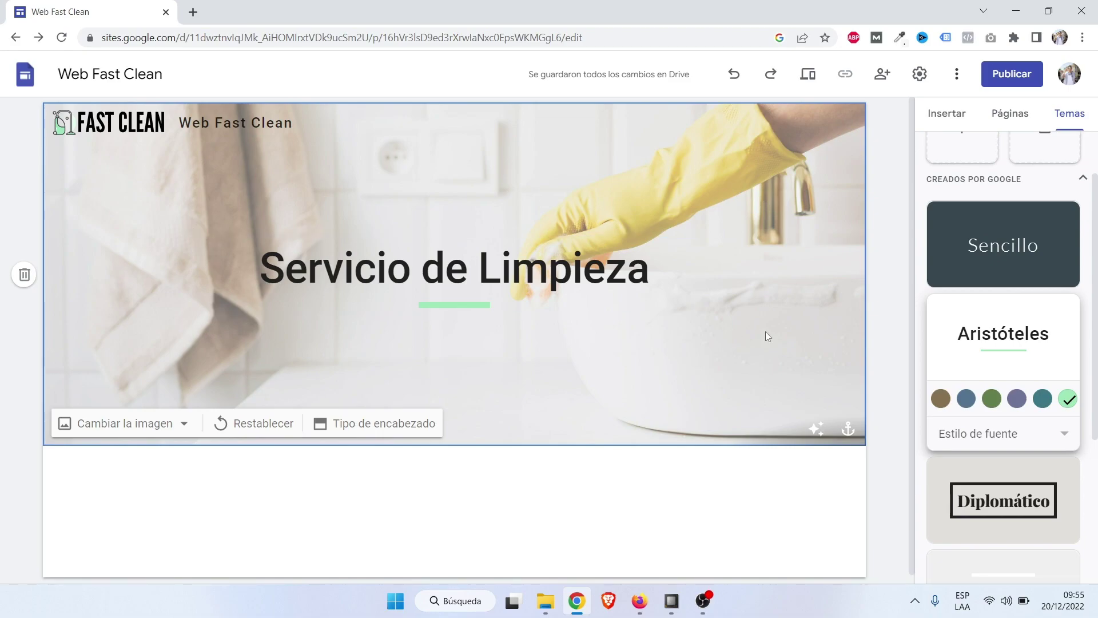
left_click(813, 77)
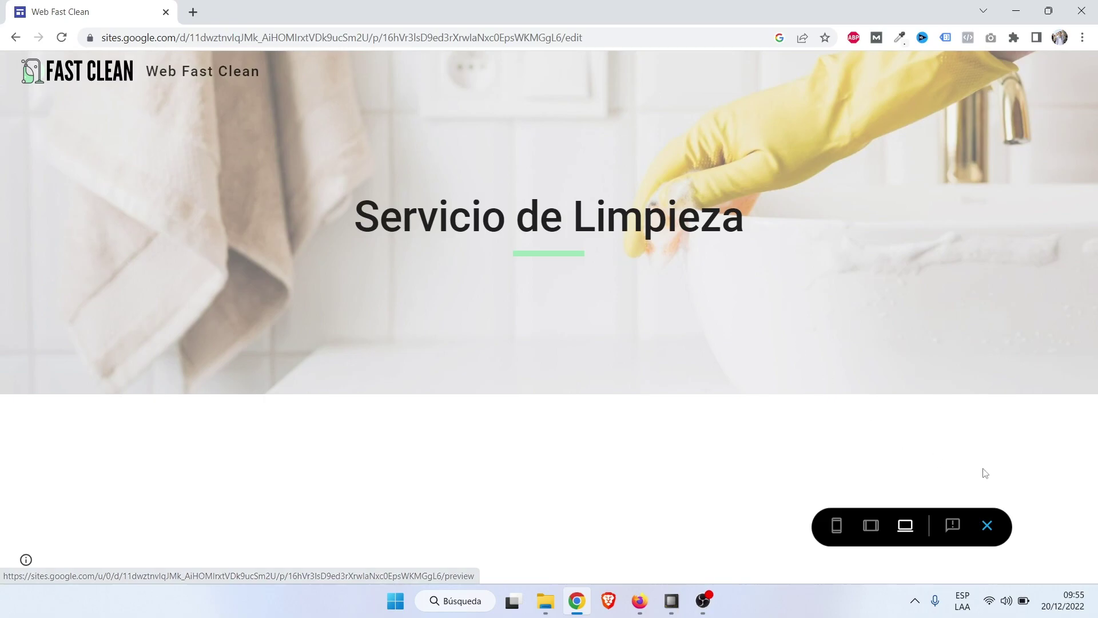
Delete the 'Web Fast Clean' site name from the header and preview the site again.
left_click(988, 527)
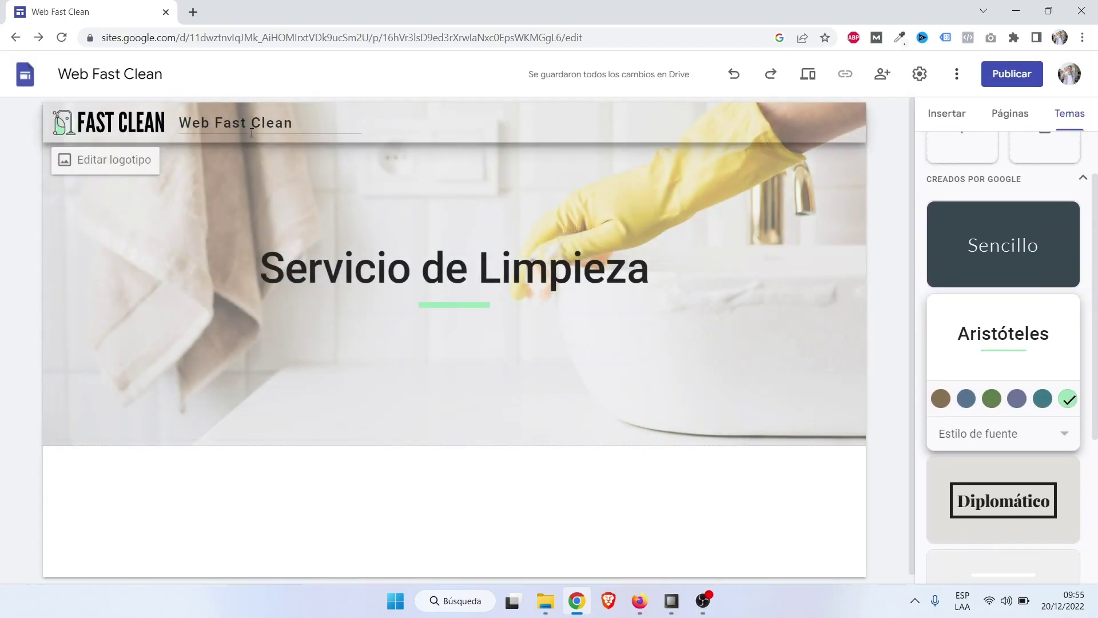
triple_click(241, 123)
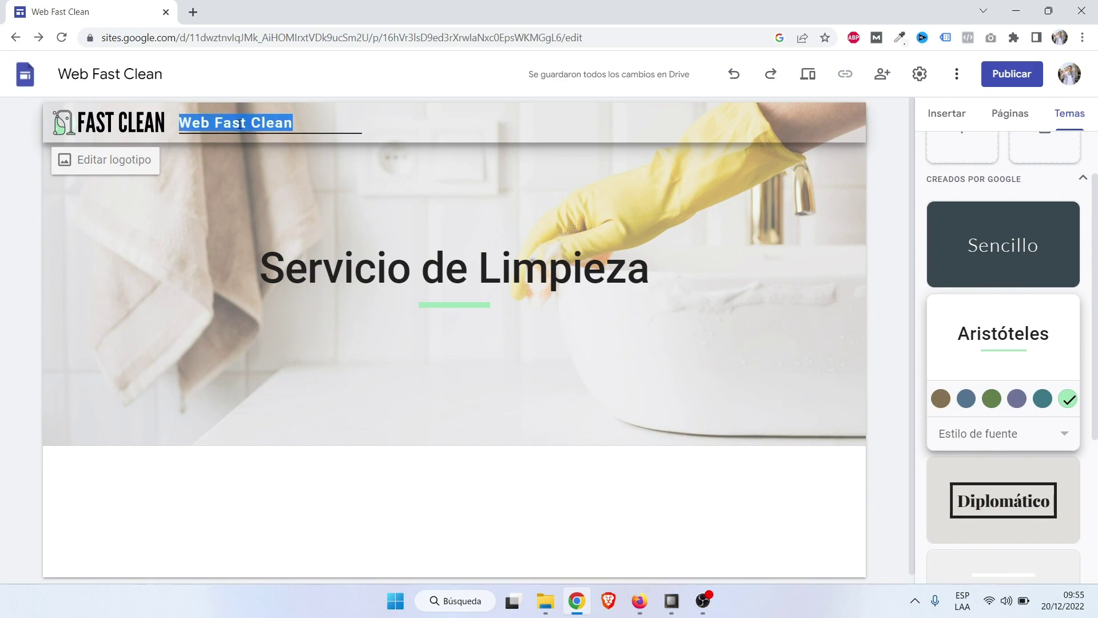
key("BackSpace")
left_click(126, 233)
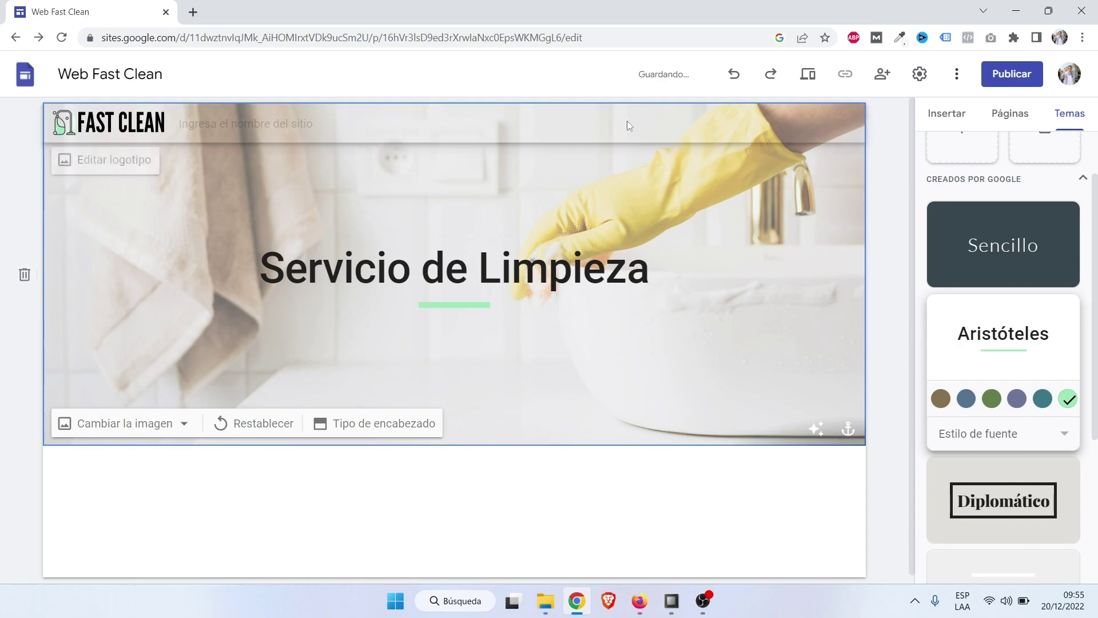
left_click(807, 76)
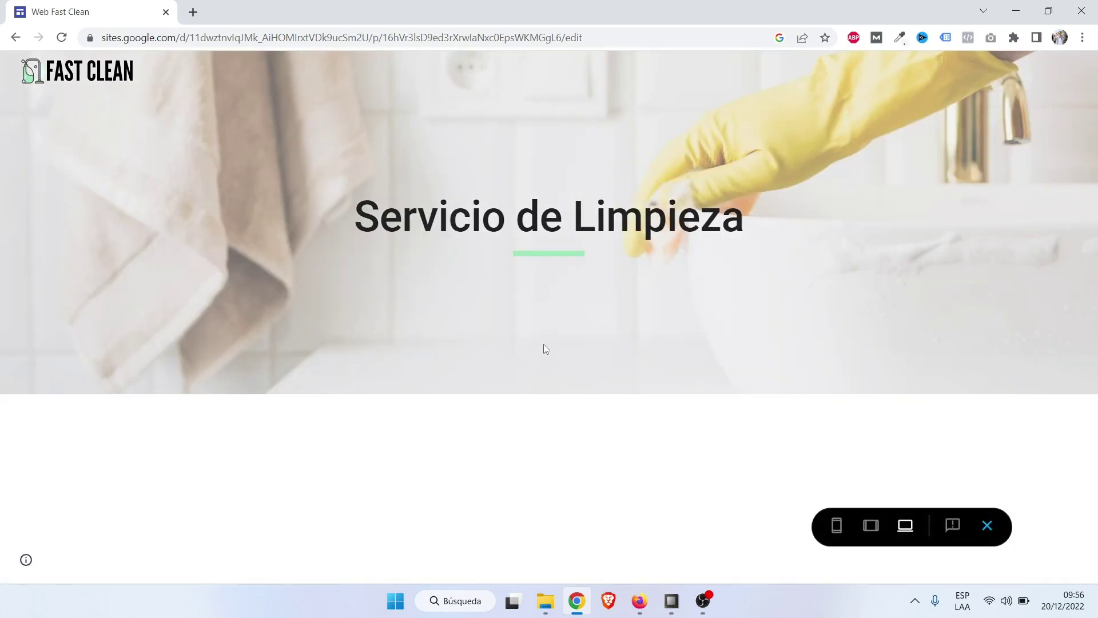
left_click(870, 526)
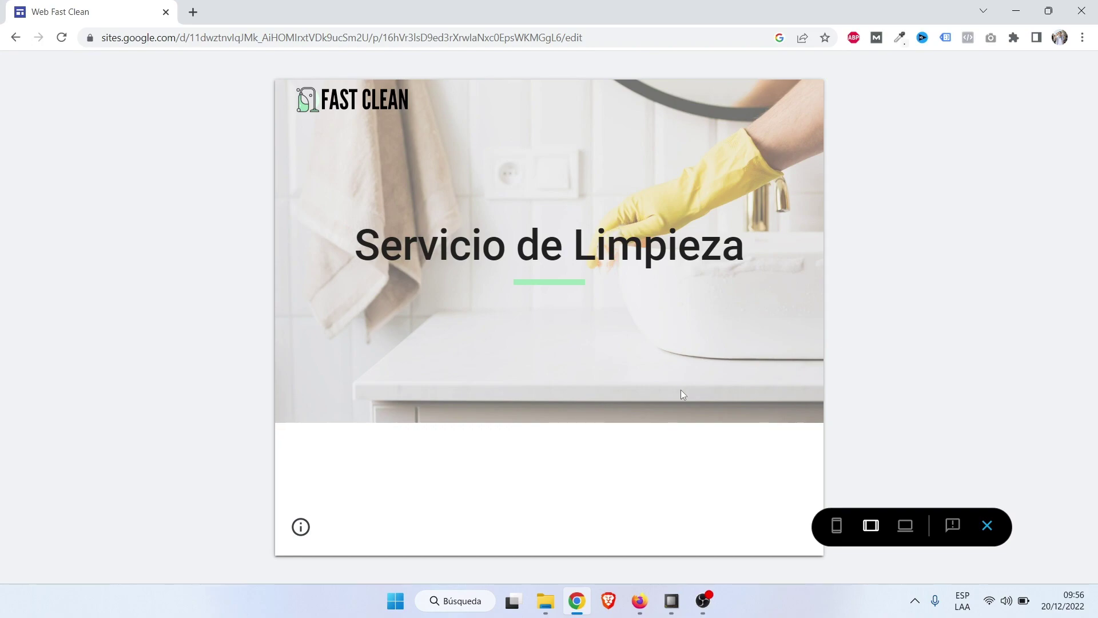
left_click(837, 526)
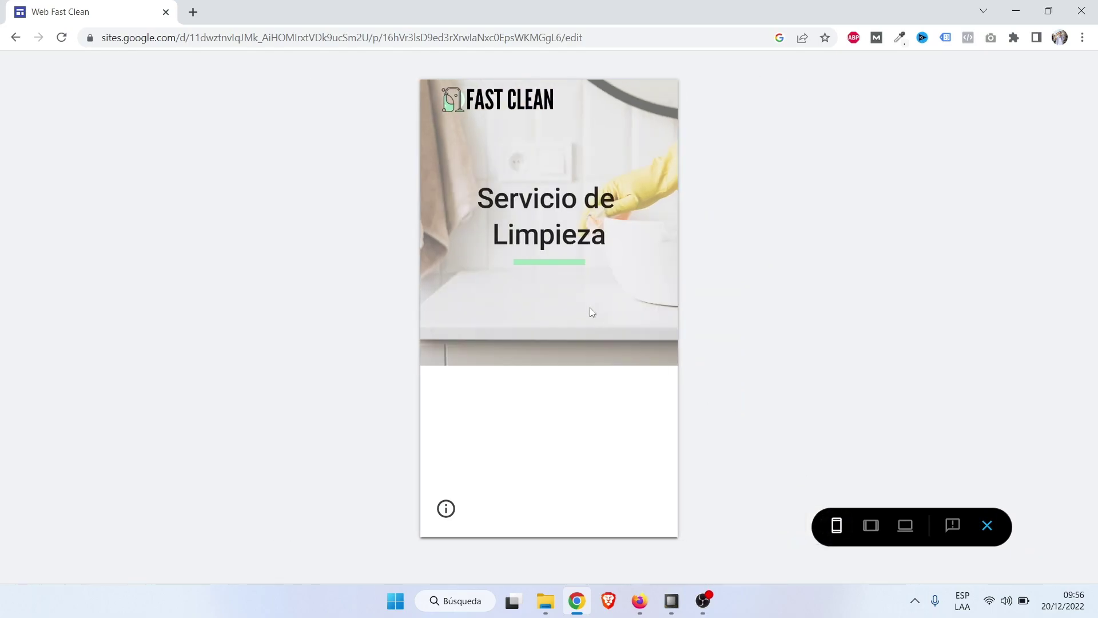
left_click(907, 525)
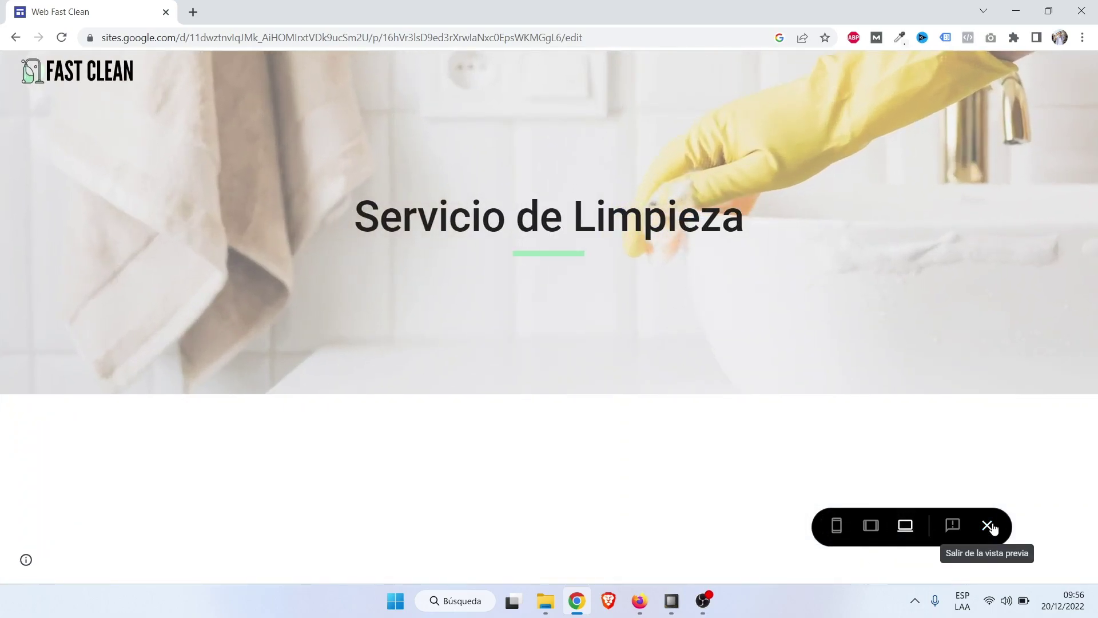
left_click(991, 525)
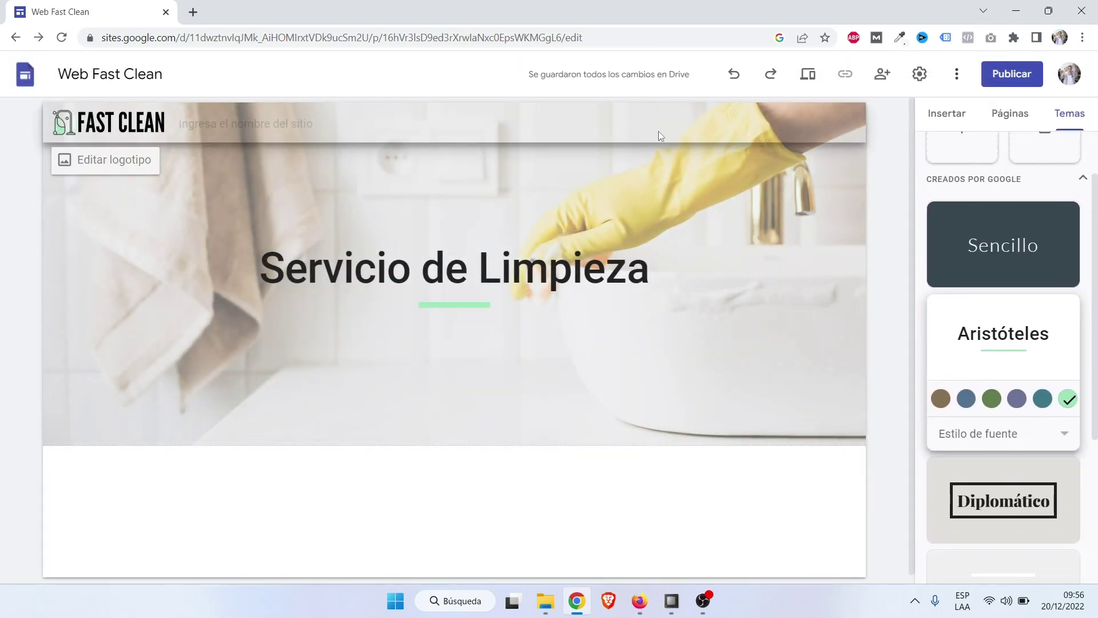
left_click(786, 183)
Rename the Página principal page to 'Inicio' through its Propiedades in the Páginas list.
scroll(1014, 275, "up", 2)
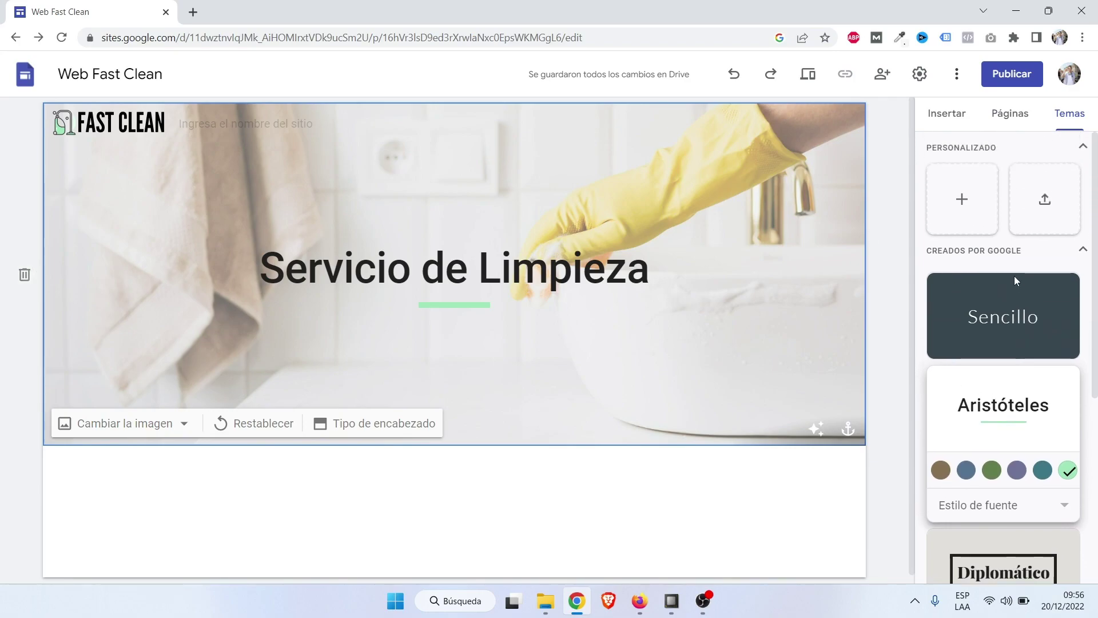
left_click(1018, 122)
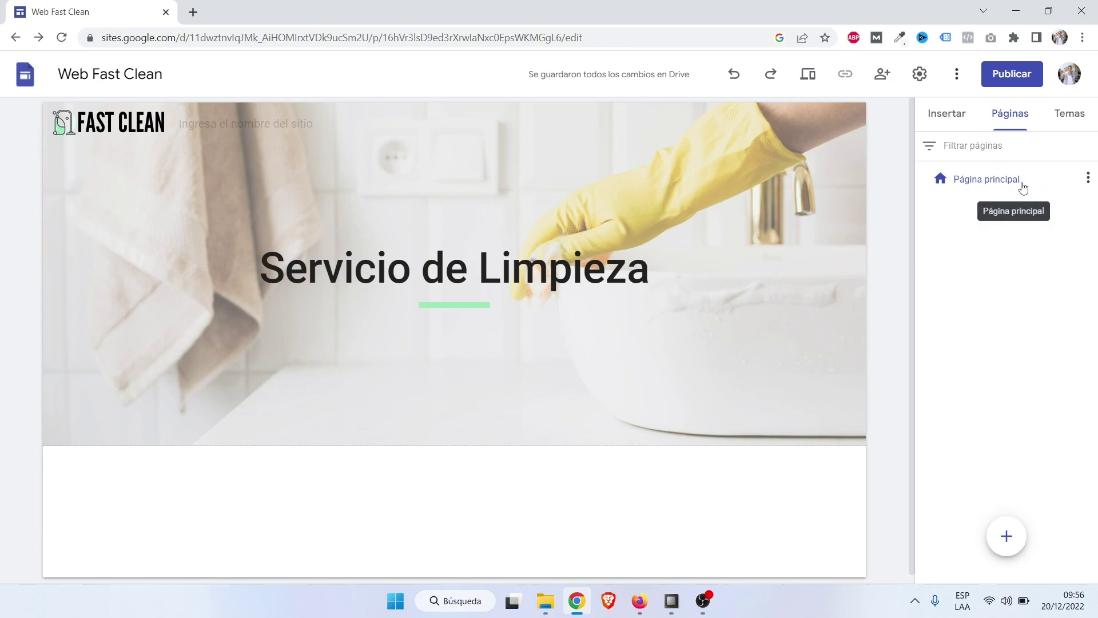
left_click(1088, 181)
left_click(1088, 181)
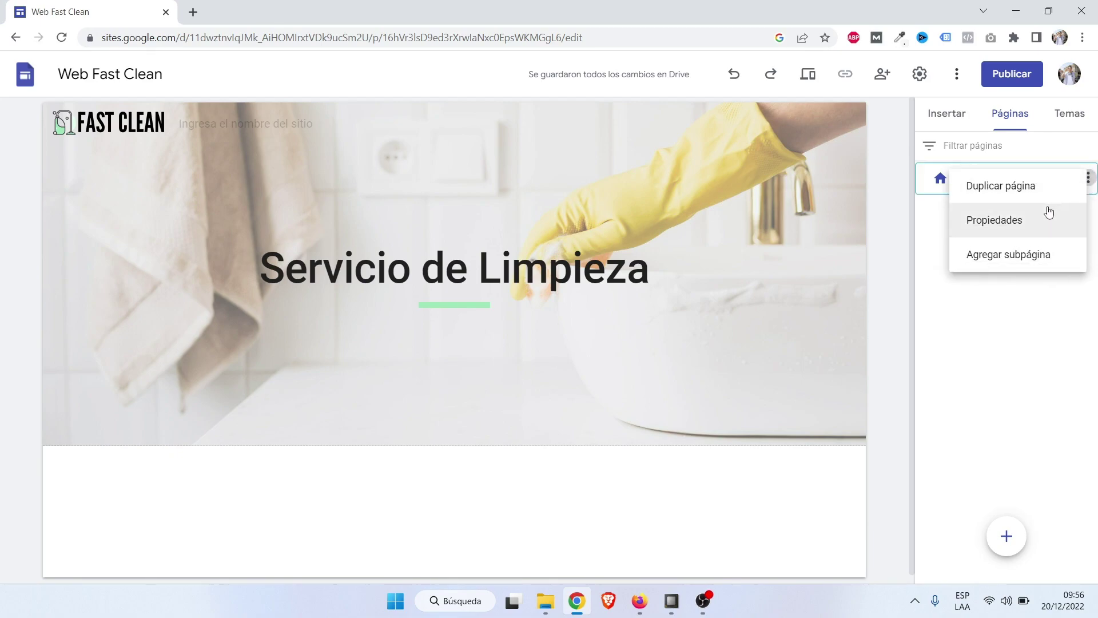
left_click(1037, 220)
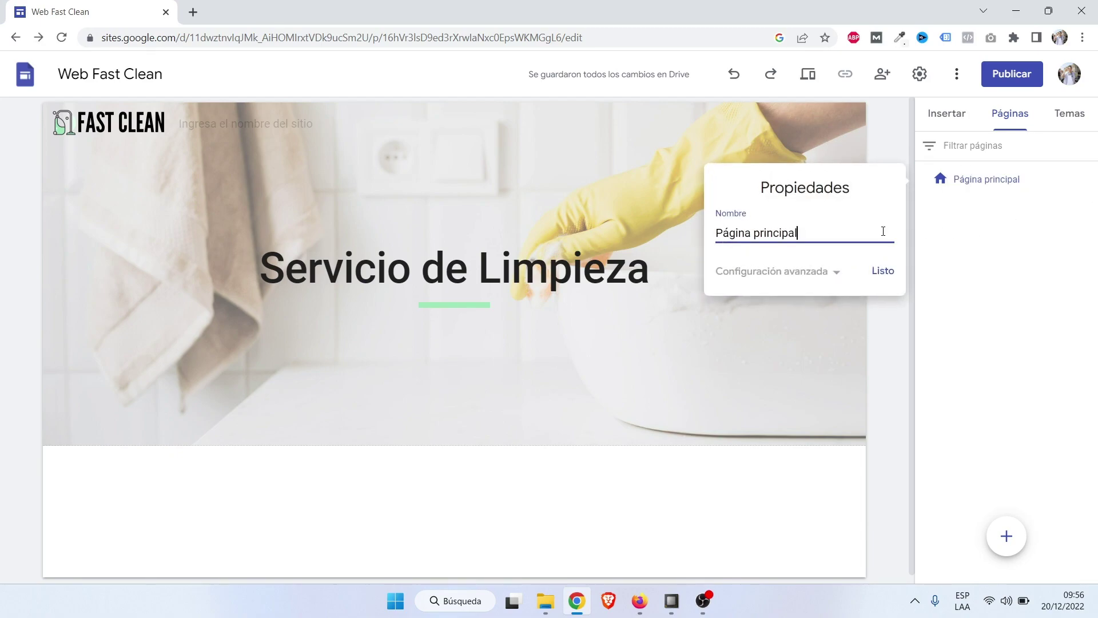
left_click_drag(820, 233, 688, 222)
type("Inicio")
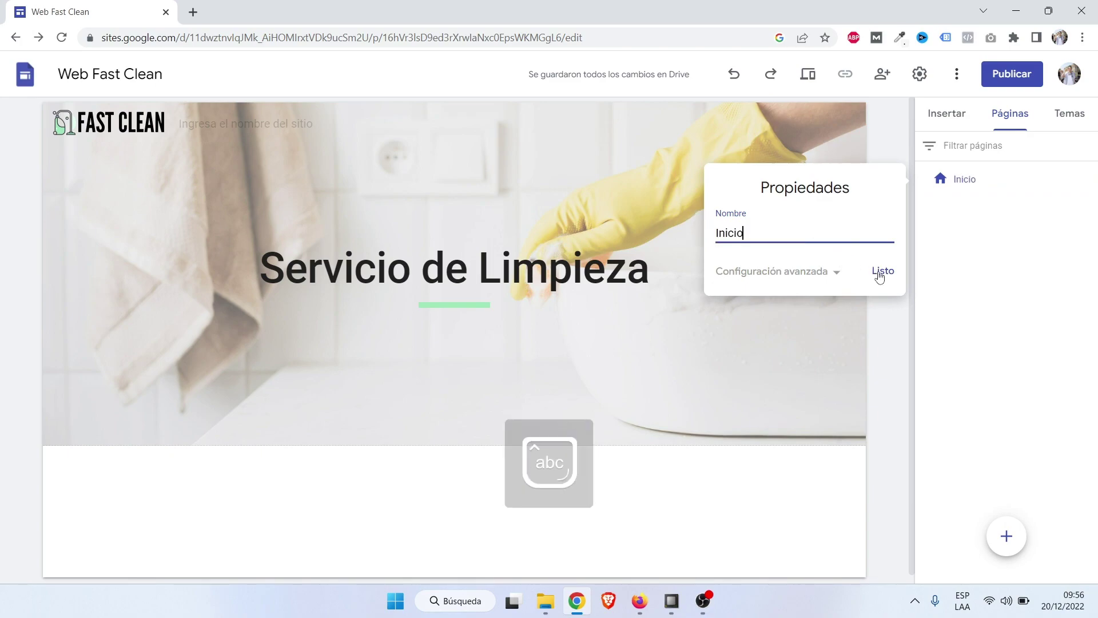
left_click(882, 271)
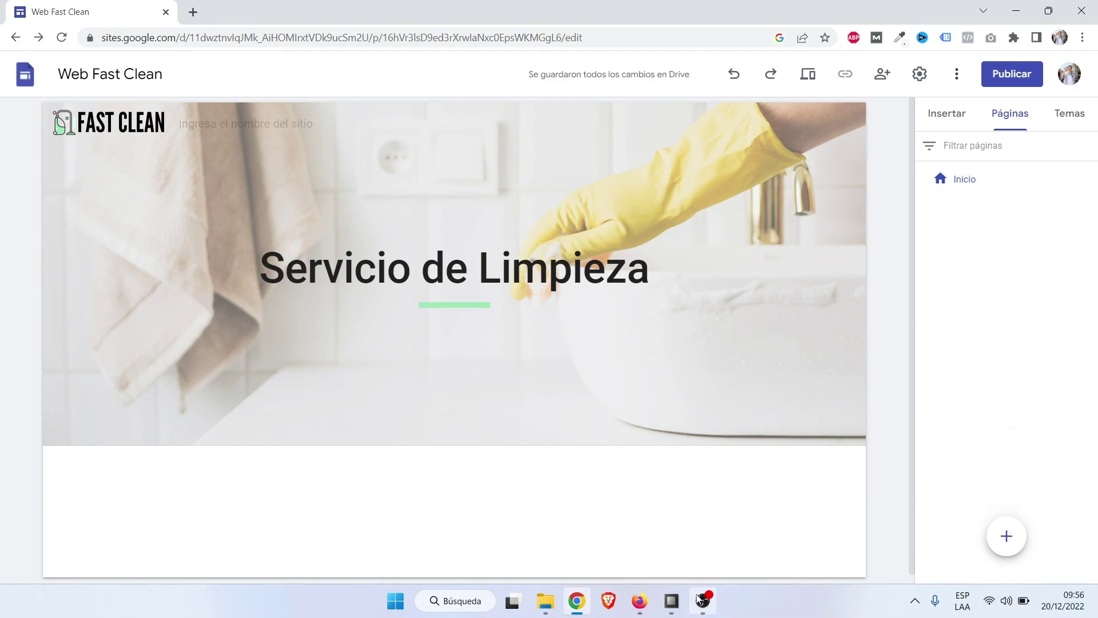
Check the published Fast Clean site for reference, then return to the site editor.
left_click(643, 603)
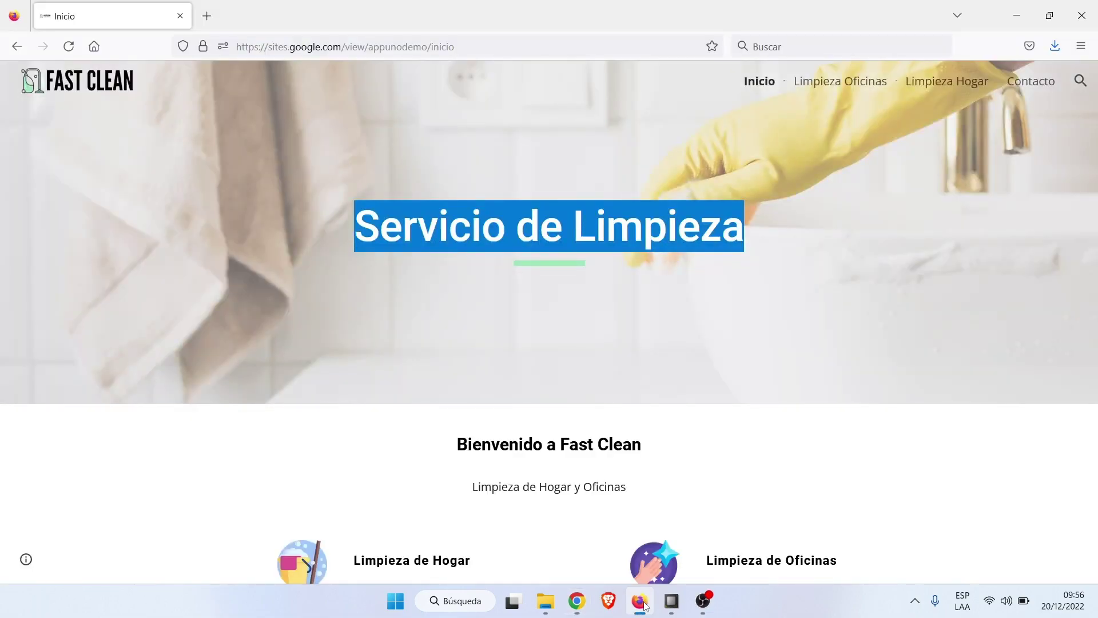
left_click(643, 604)
mouse_move(1010, 541)
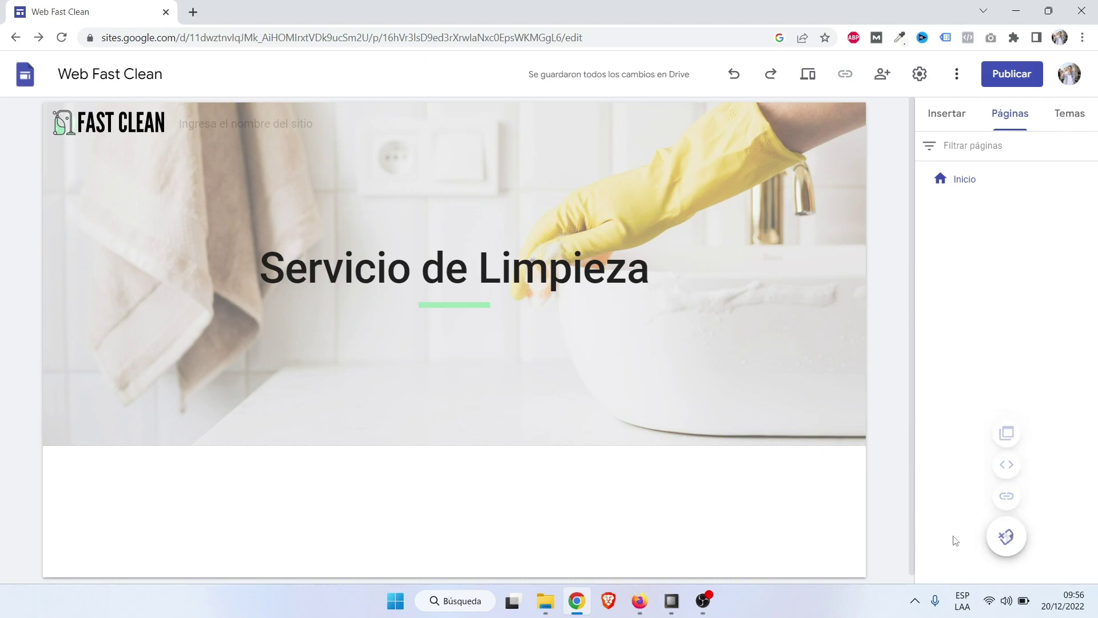
Add a new page named 'Limpieza Oficinas'.
left_click(1003, 538)
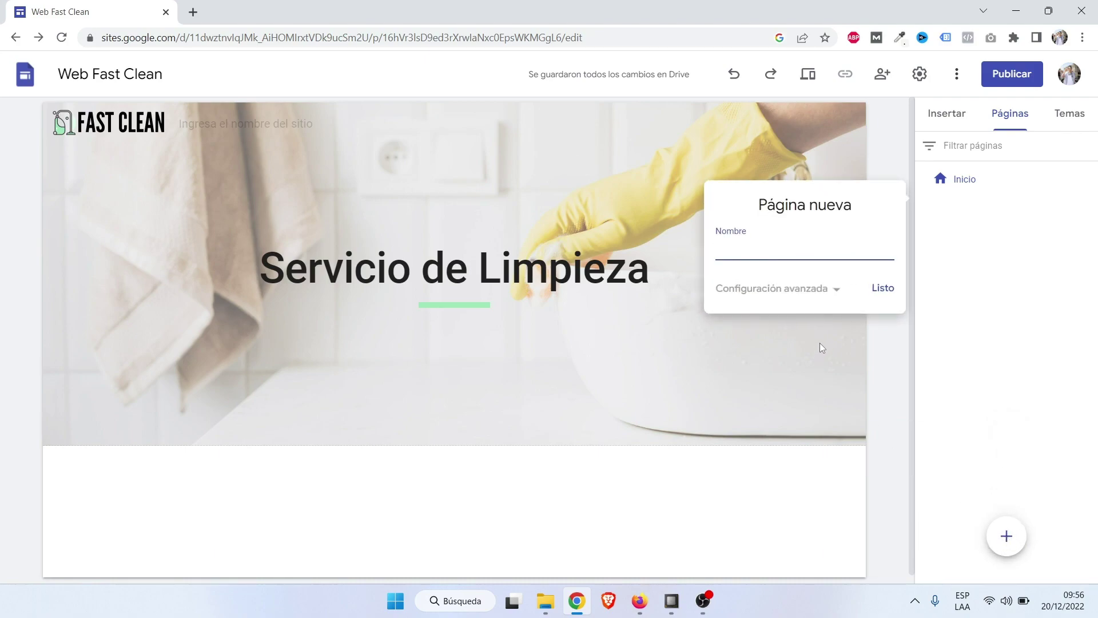
type("Limpieza Oficinas")
left_click(884, 290)
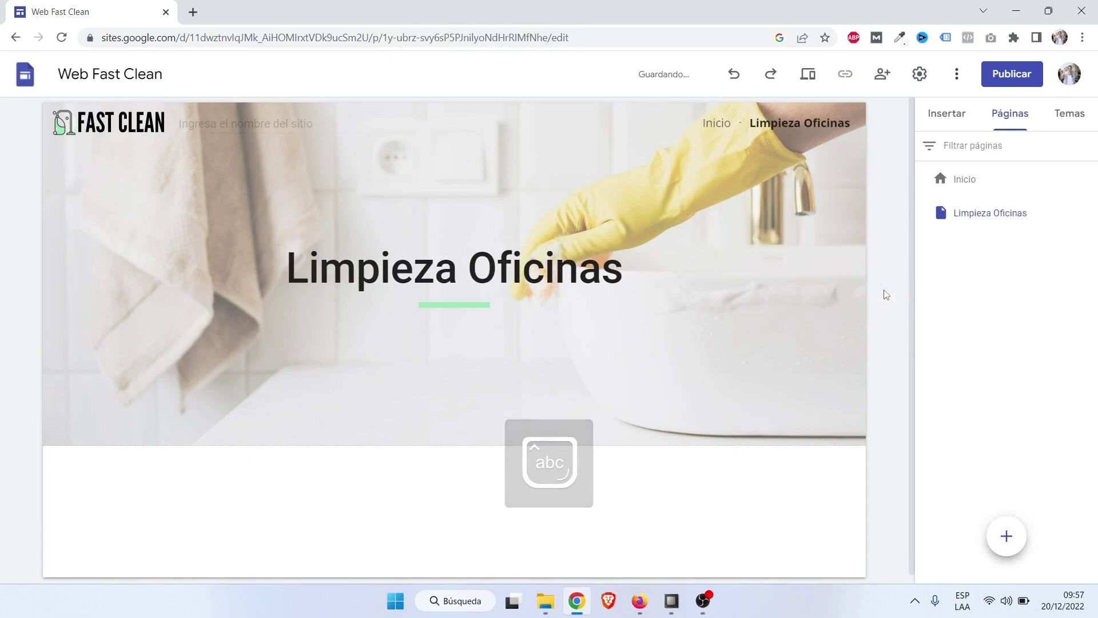
Abandon a first 'Limpieza Hogar' attempt and add a new page named 'Contacto'.
left_click(1007, 536)
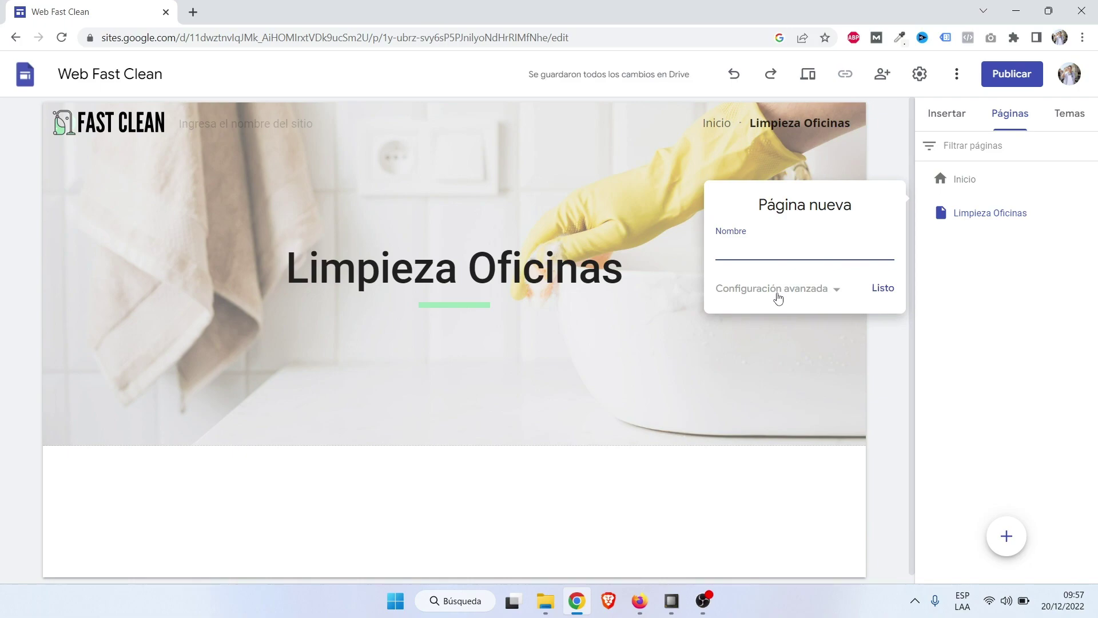
type("Limpieza Hogar")
left_click(1013, 545)
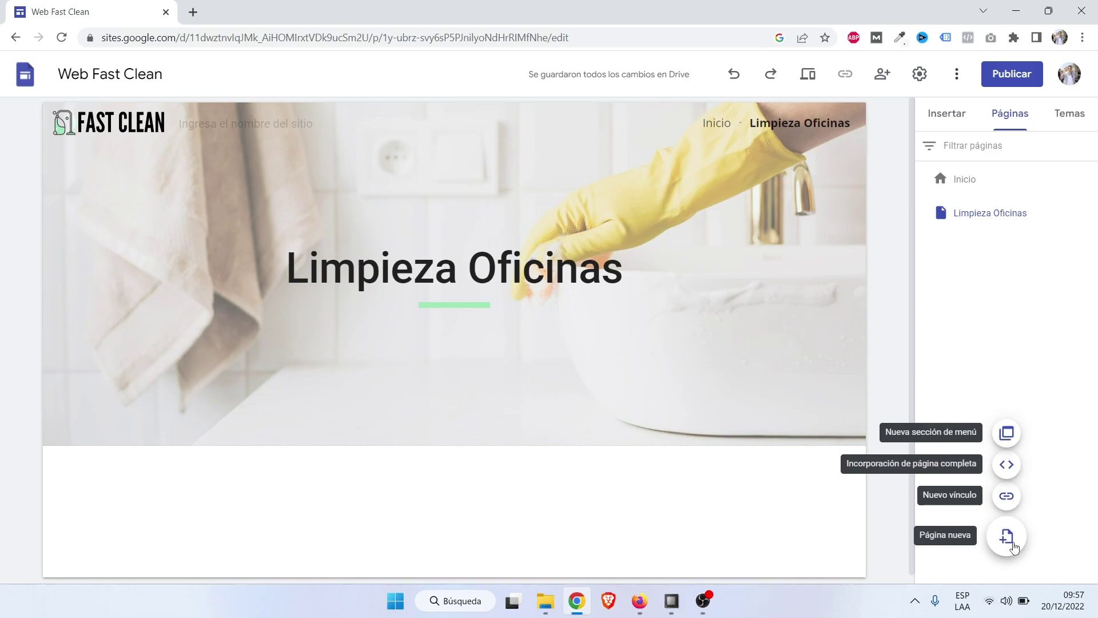
left_click(1011, 543)
type("q")
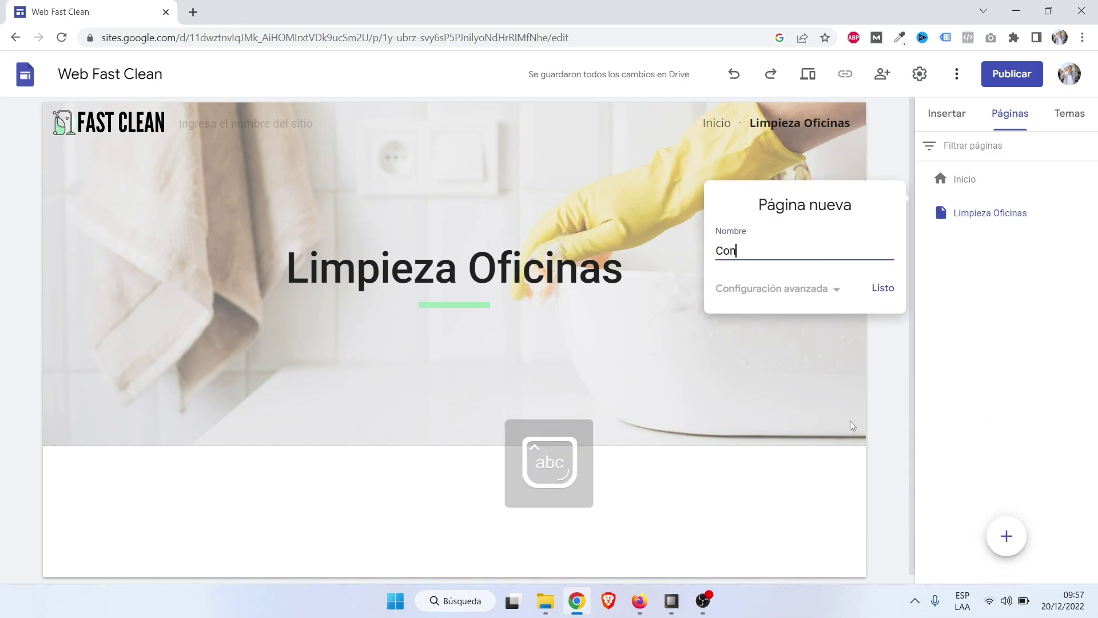
type("ontacto")
left_click(883, 289)
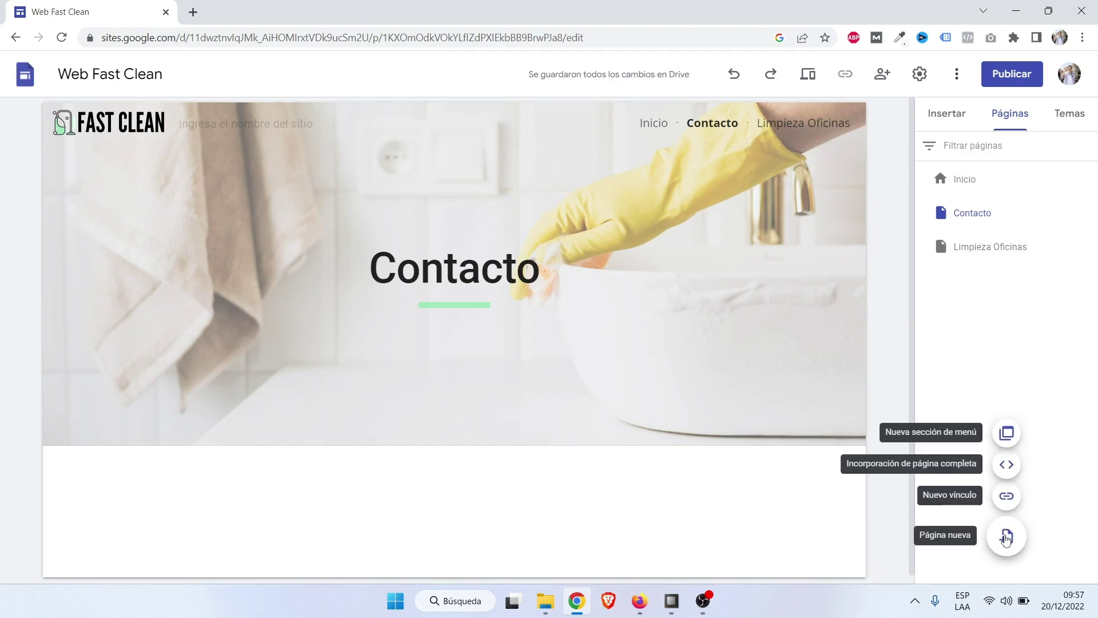
Add a new page named 'Limpieza Hogar'.
left_click(1007, 538)
type("Lim")
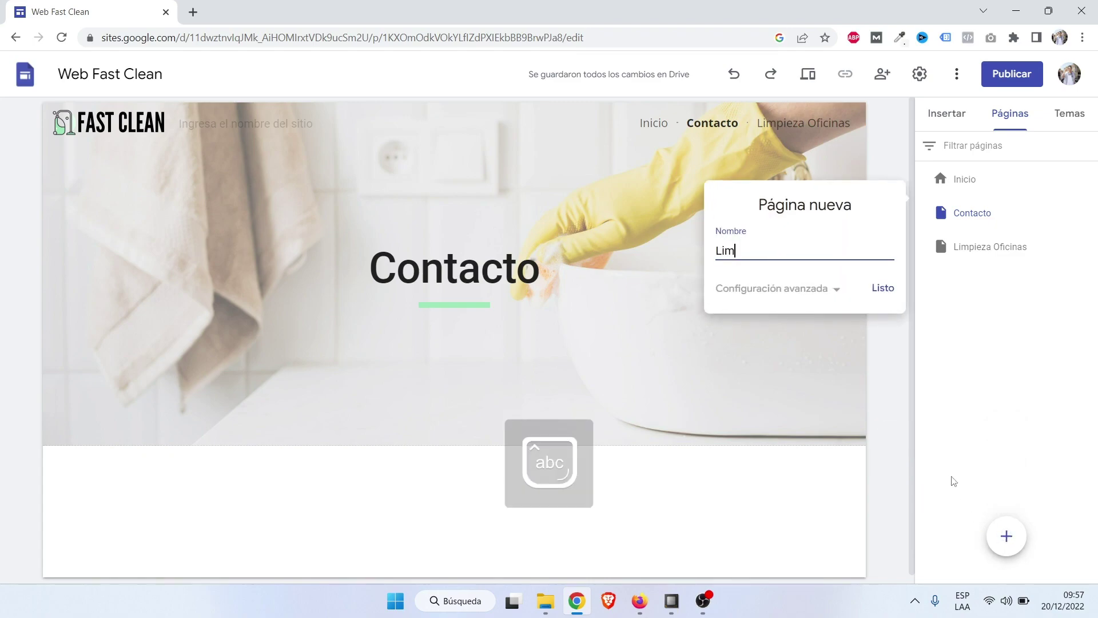
type("pieza Ho")
left_click(883, 288)
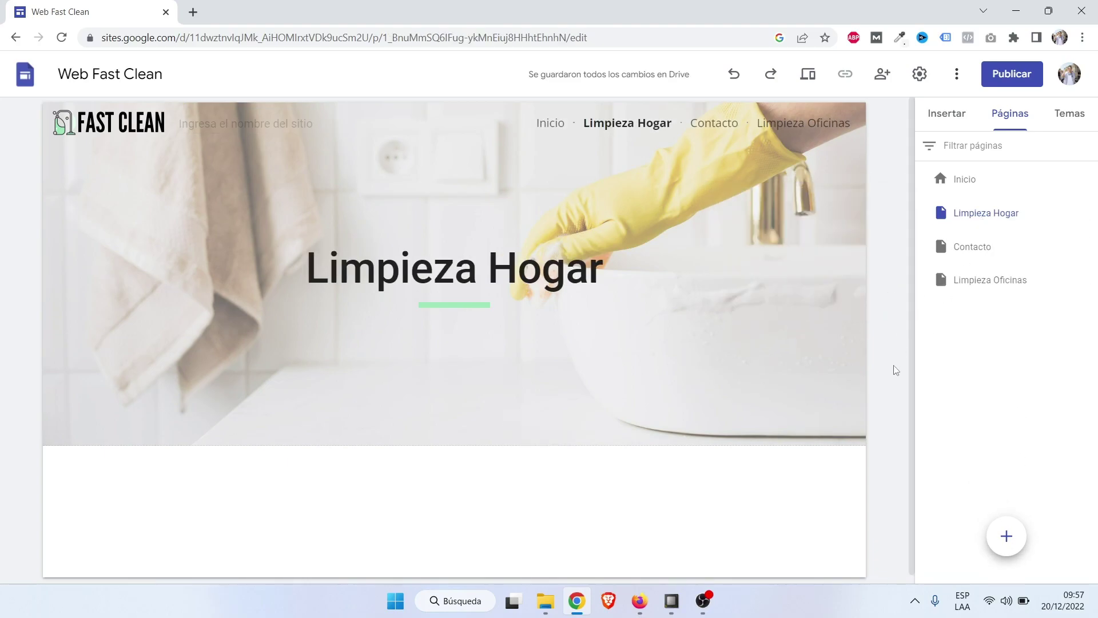
mouse_move(731, 223)
Move Limpieza Oficinas below Limpieza Hogar and move Contacto to the end of the page list.
left_click_drag(978, 282, 974, 227)
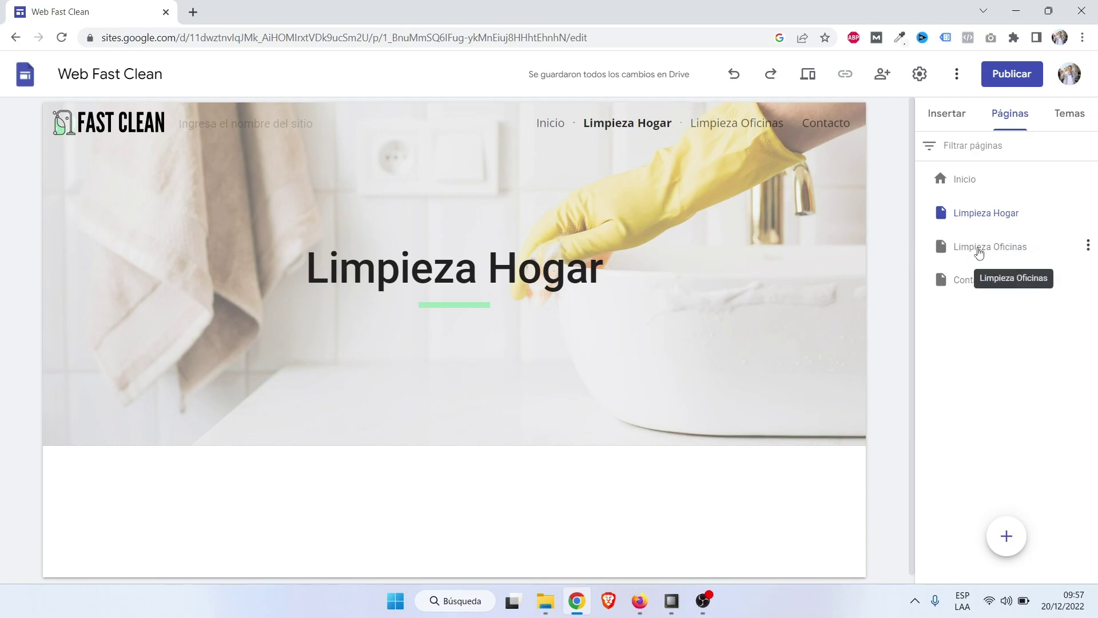
left_click(975, 248)
mouse_move(984, 280)
left_mouse_down()
mouse_move(982, 228)
mouse_move(962, 299)
mouse_move(964, 285)
left_mouse_up()
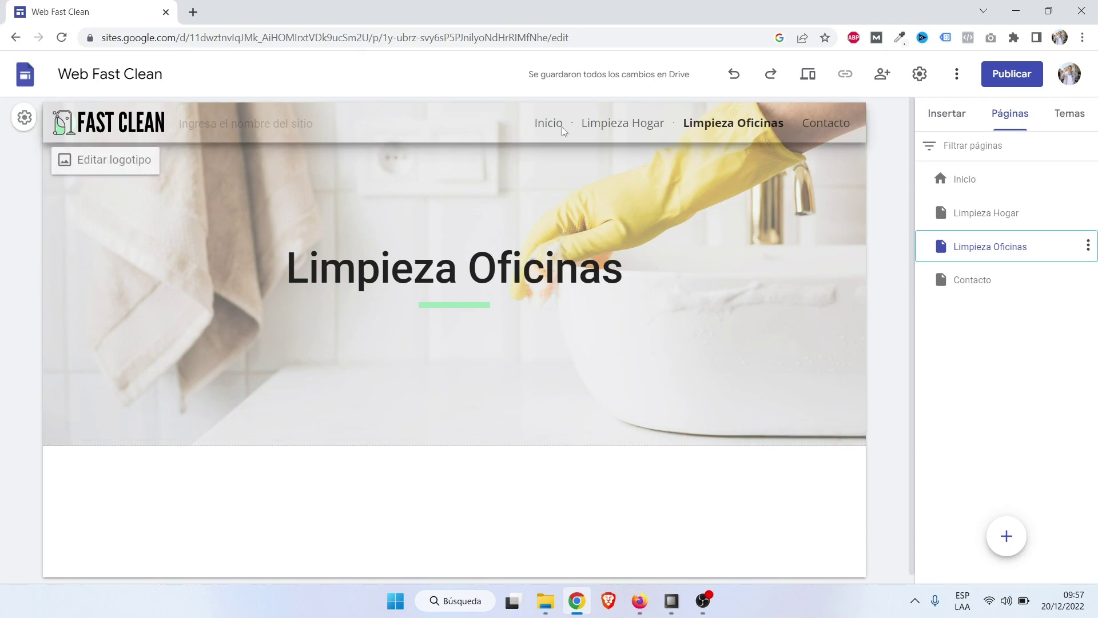
Preview Inicio, Limpieza Hogar, Limpieza Oficinas and Contacto, then exit preview from Inicio.
left_click(809, 77)
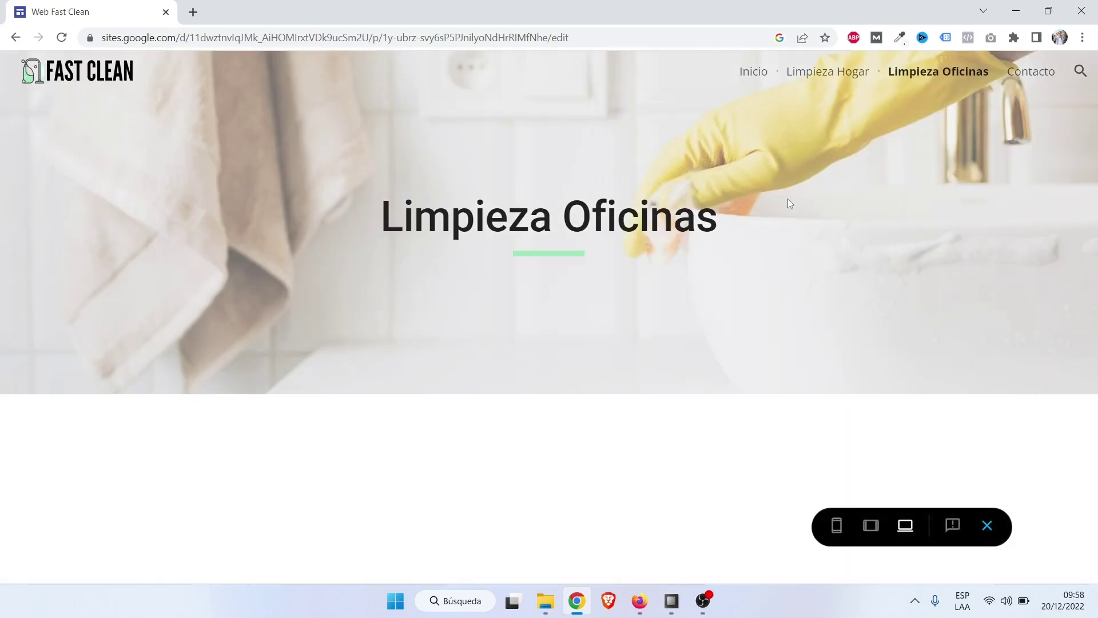
left_click(745, 71)
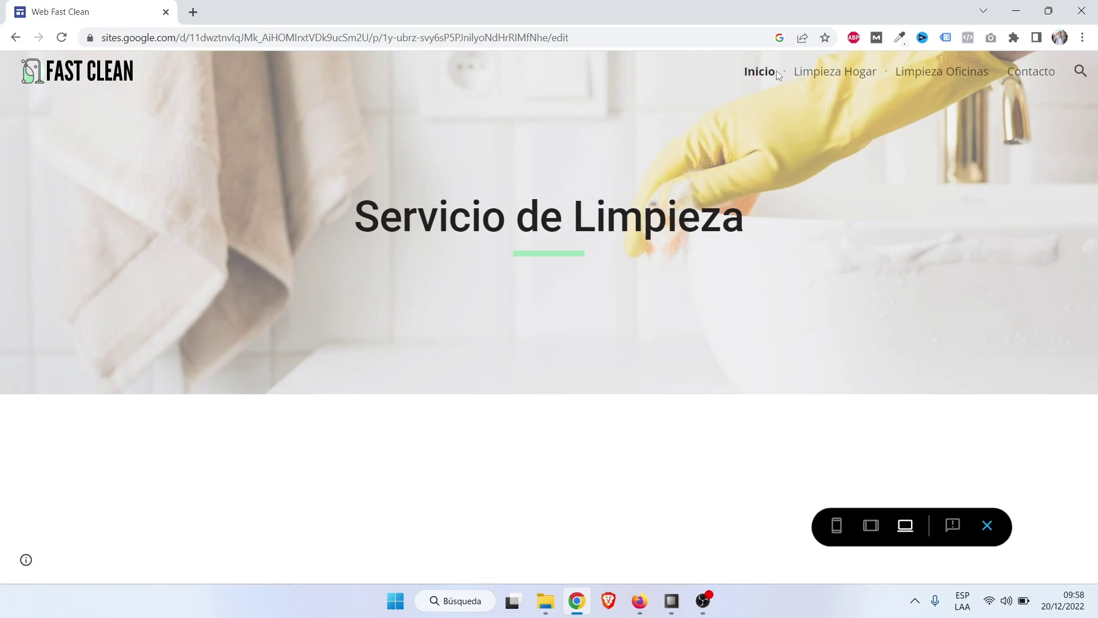
left_click(840, 79)
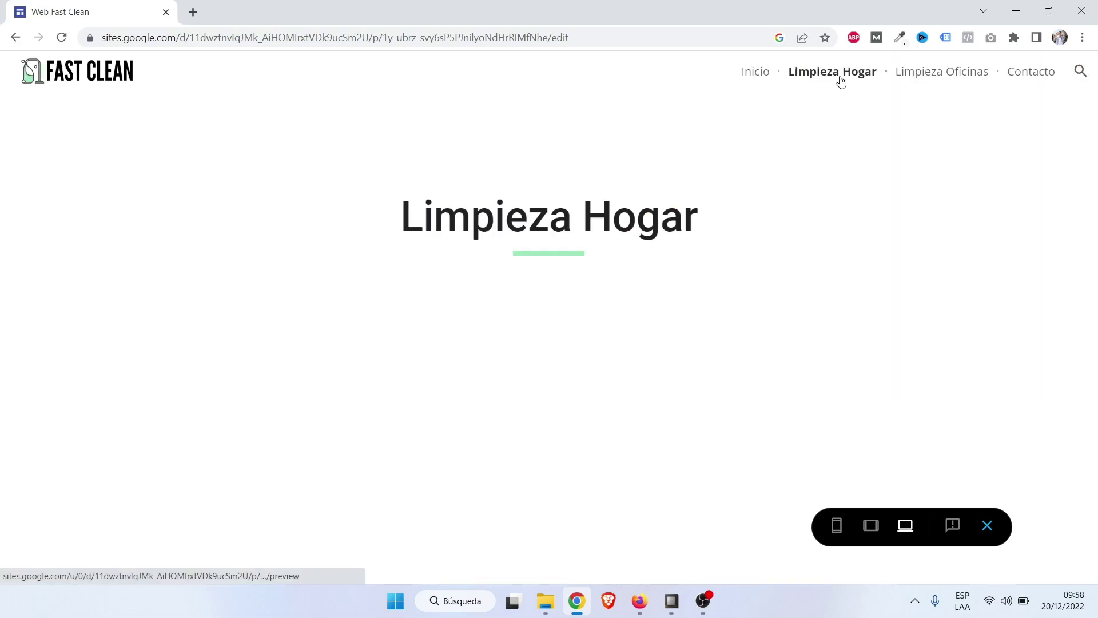
left_click(968, 76)
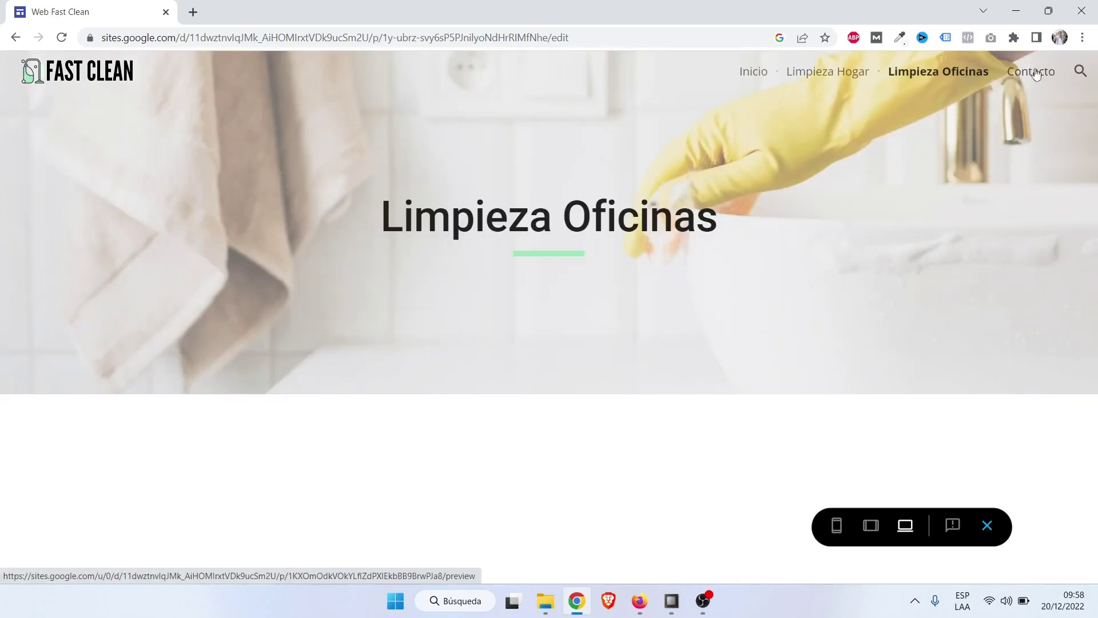
left_click(1036, 75)
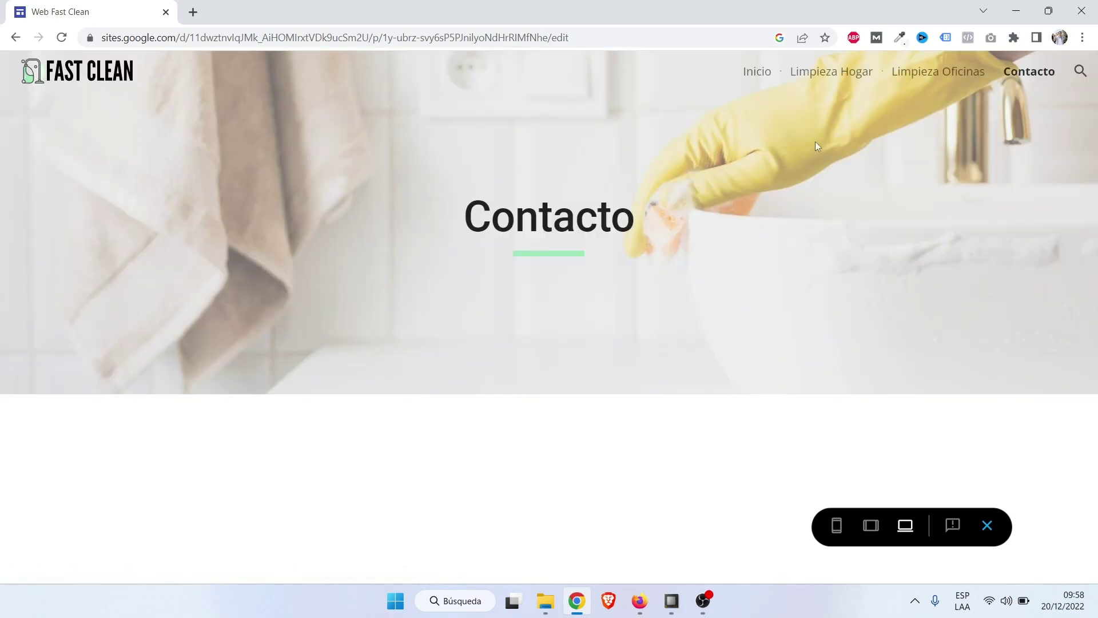
left_click(758, 78)
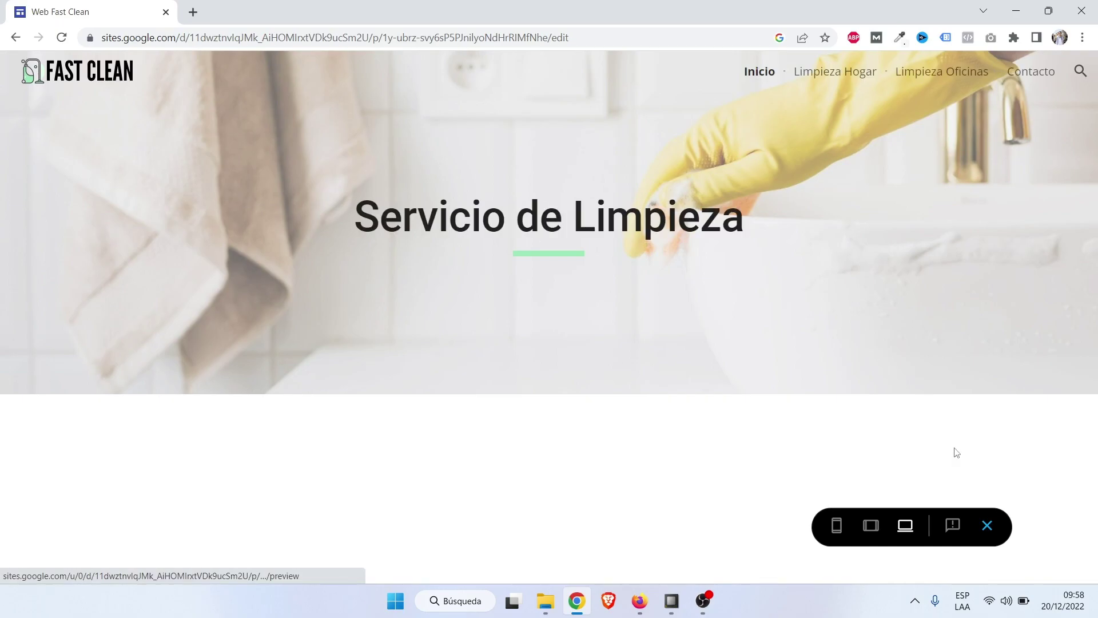
left_click(987, 524)
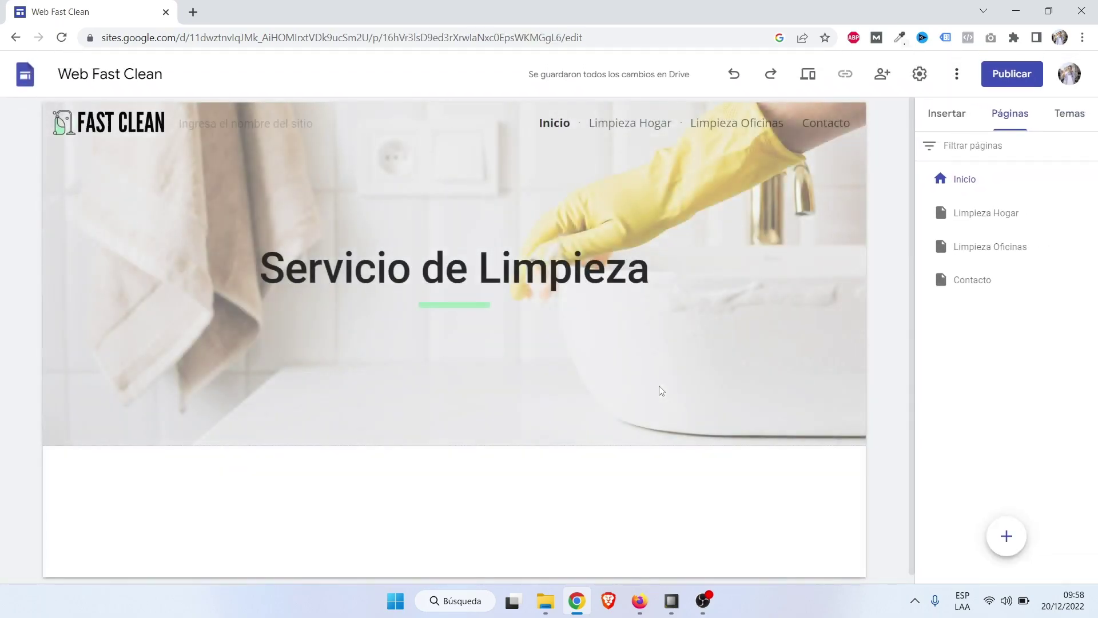
Insert a 'Grupo que se puede contraer' block below the Servicio de Limpieza banner.
scroll(540, 400, "down", 1)
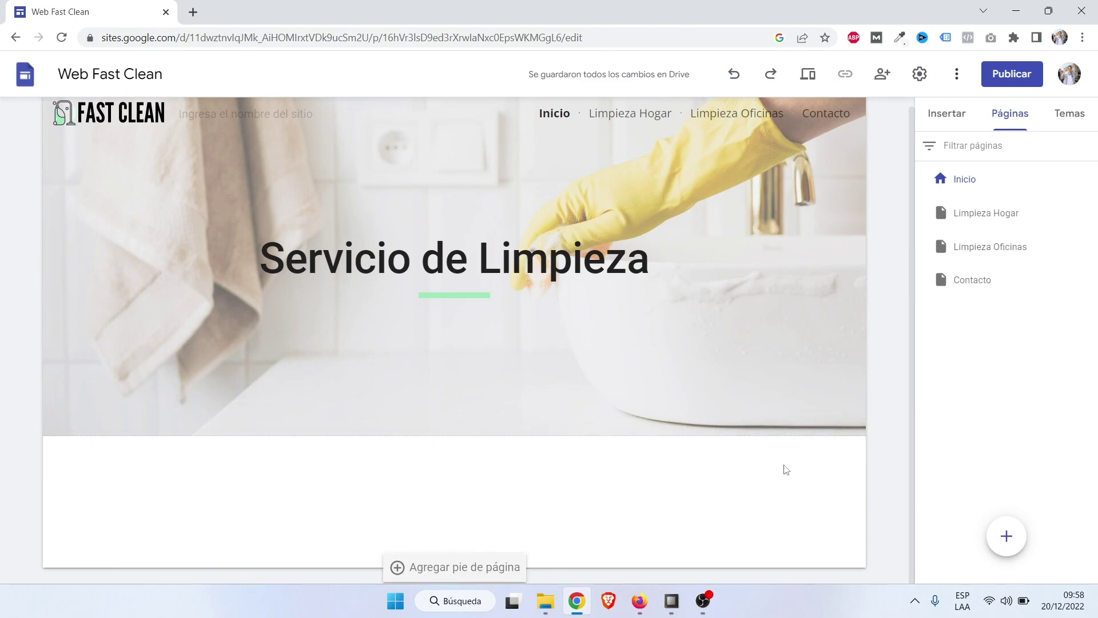
scroll(572, 478, "up", 1)
scroll(452, 450, "down", 1)
mouse_move(515, 464)
scroll(580, 481, "up", 1)
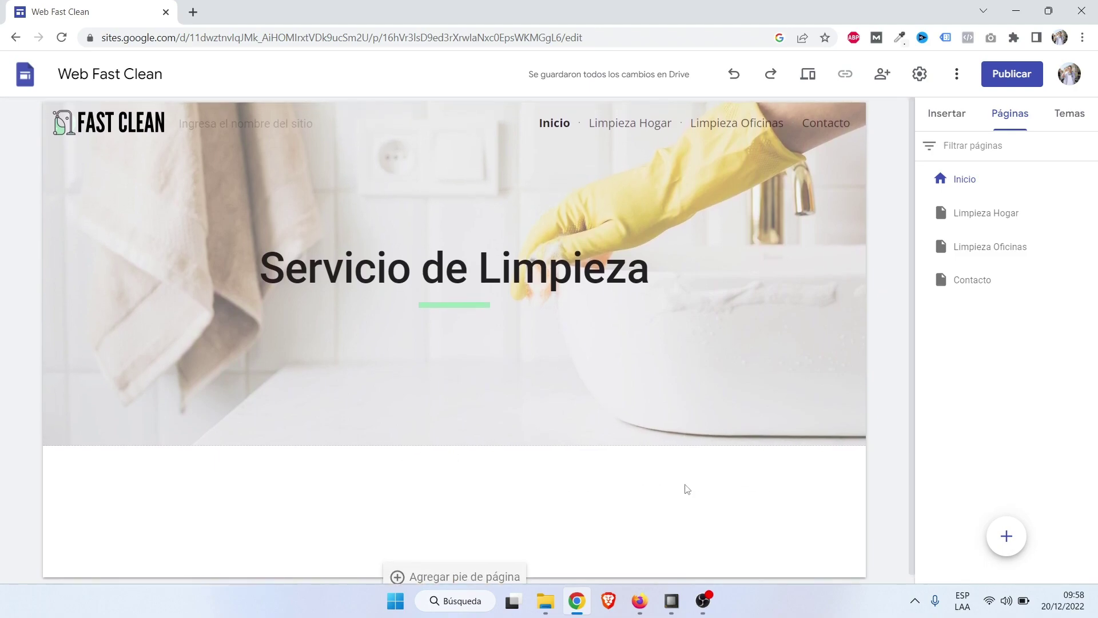
left_click(948, 114)
scroll(990, 343, "down", 1)
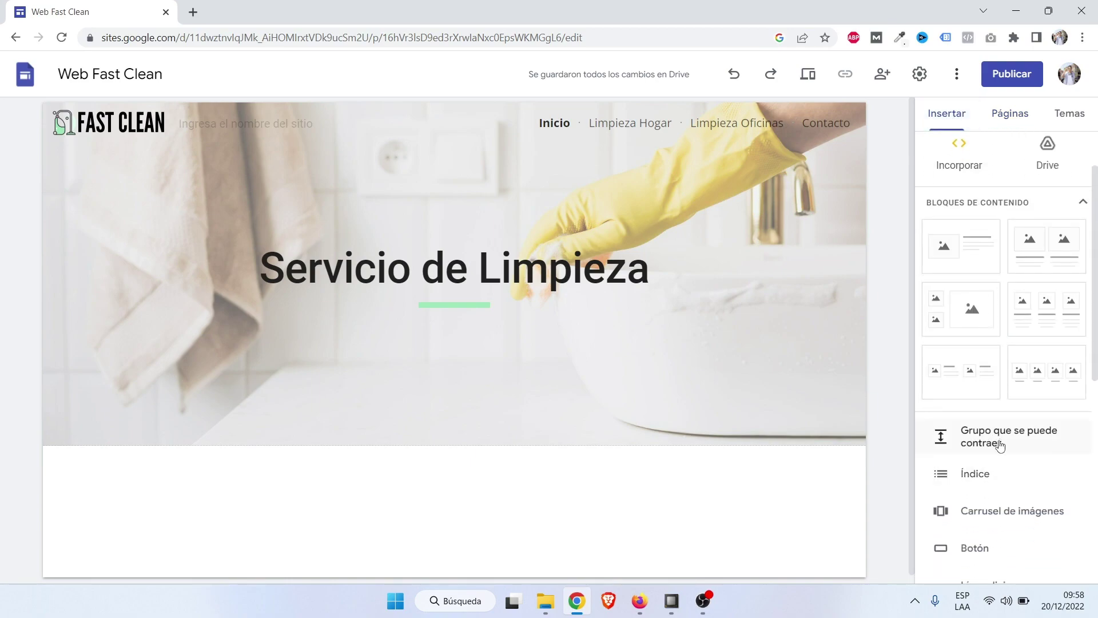
scroll(998, 443, "up", 1)
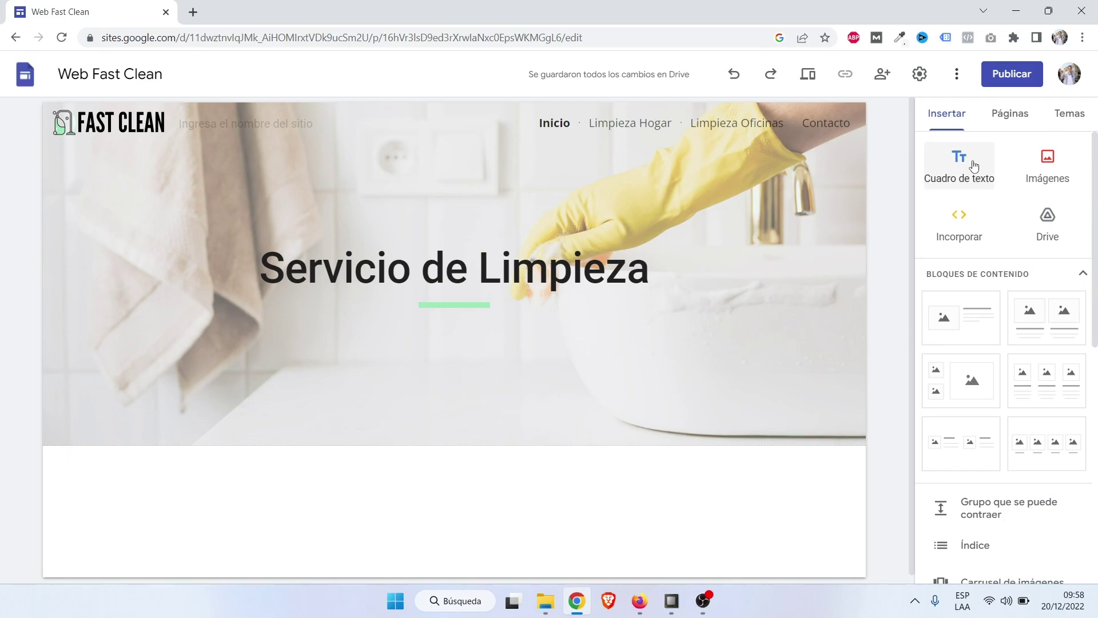
scroll(1025, 321, "down", 3)
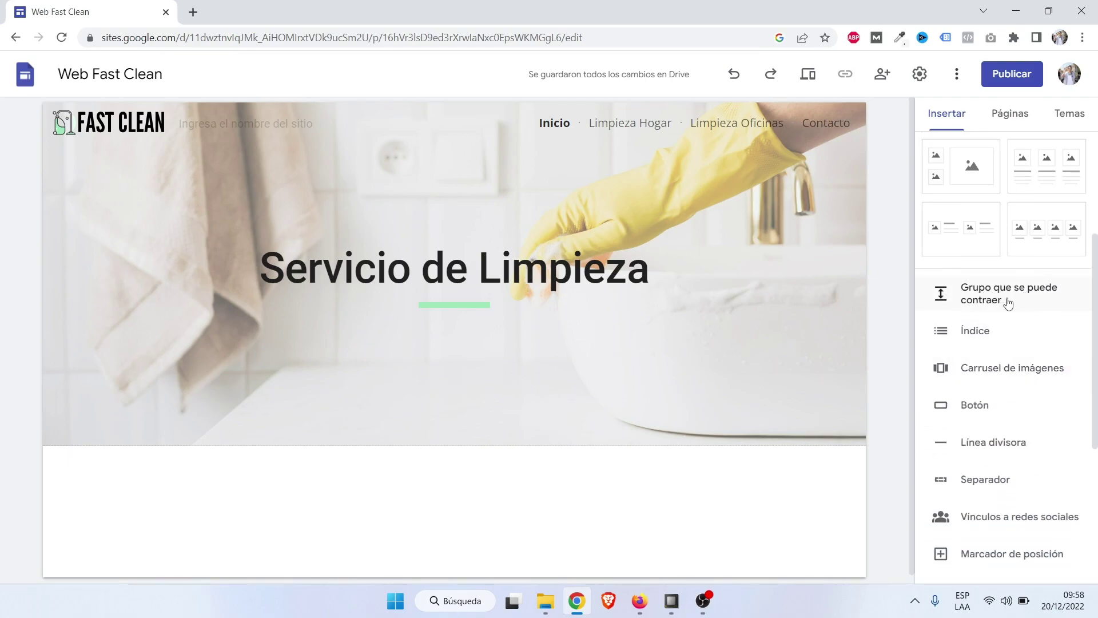
left_click(995, 301)
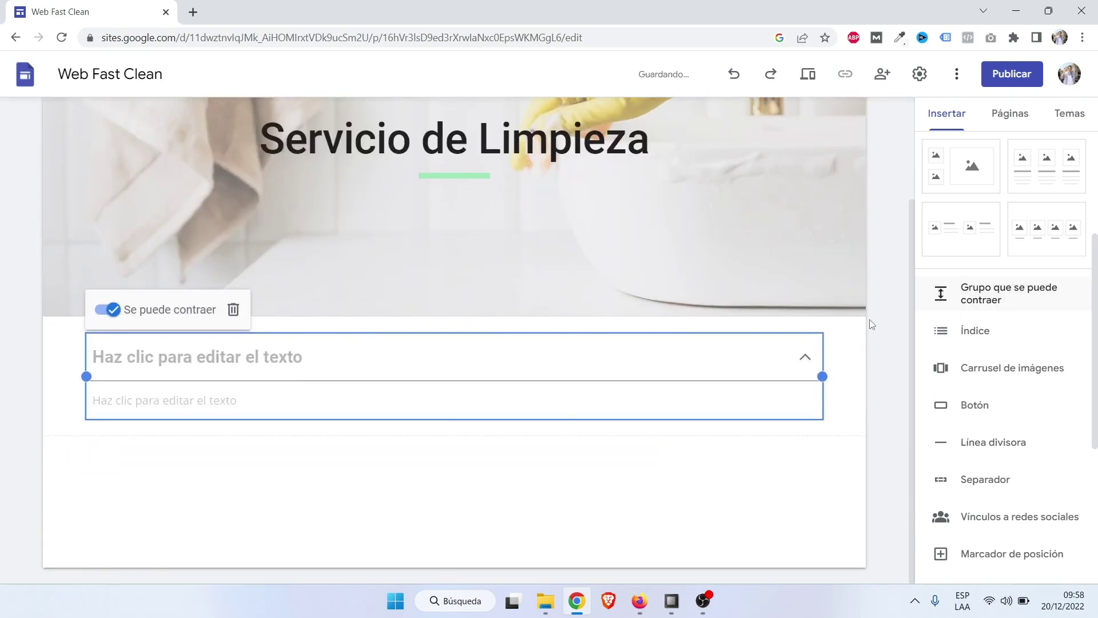
left_click(290, 358)
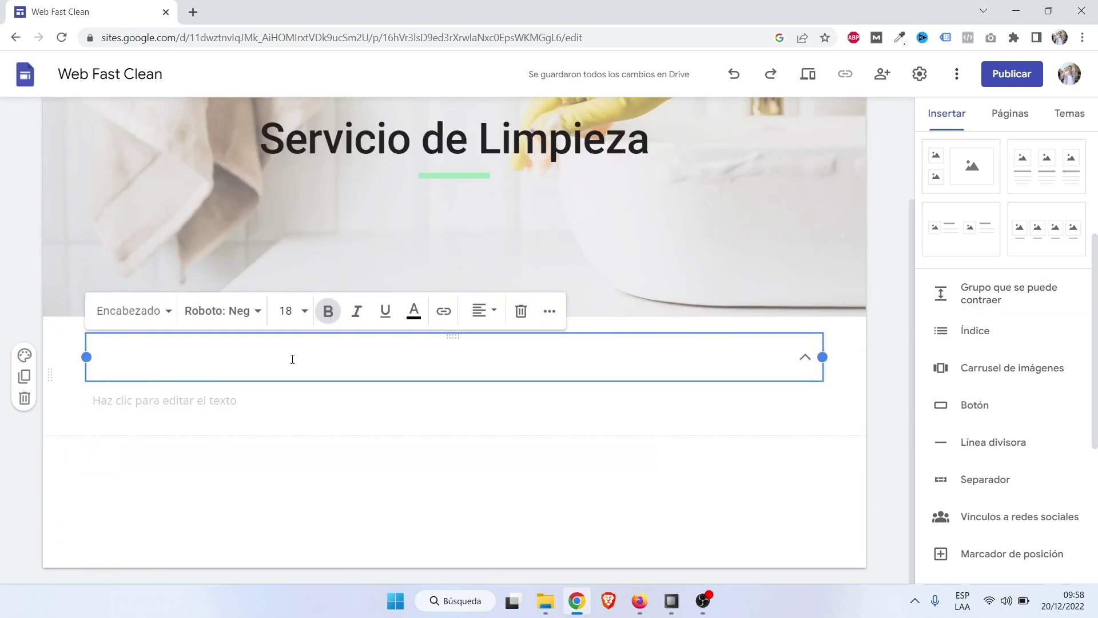
Type 'Bienvenido a Fast Clean' as the group's heading.
type("Bienveni")
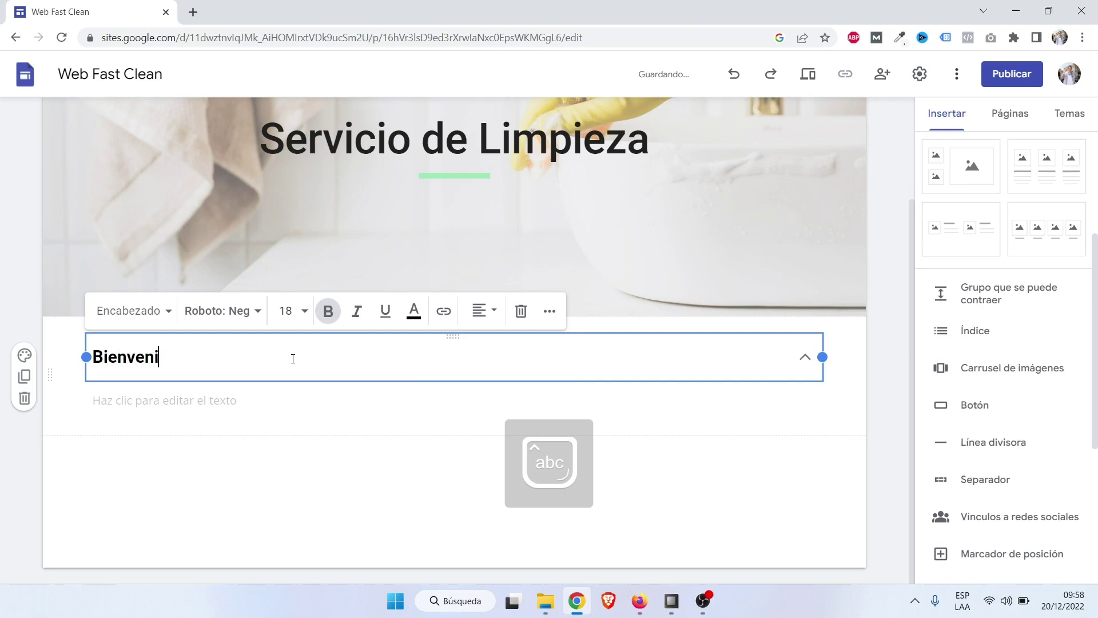
type("do a Fast Clean")
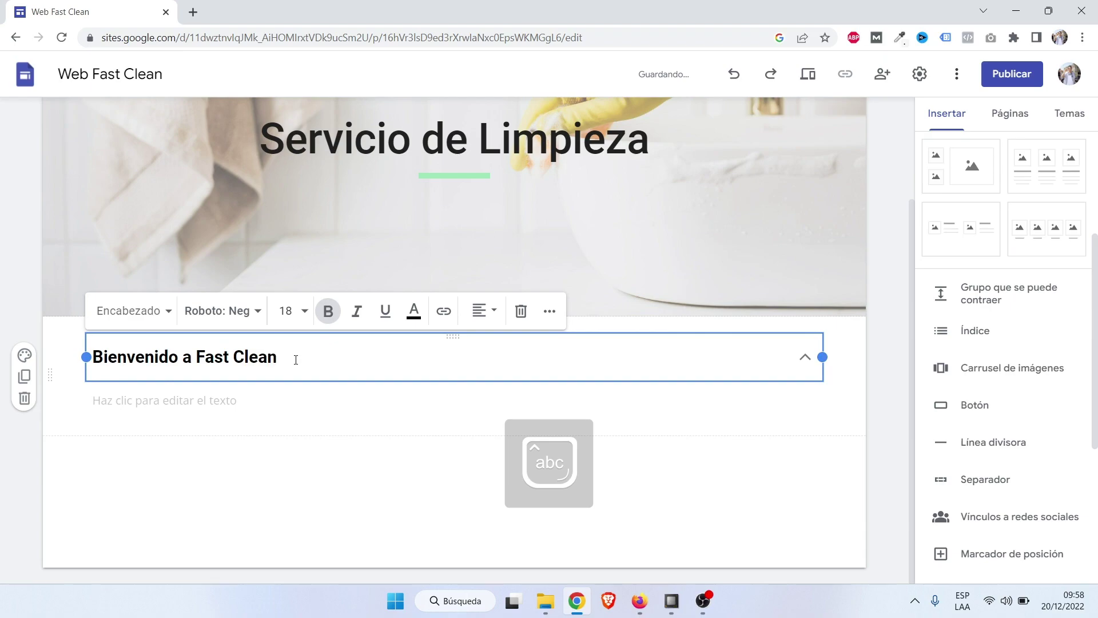
scroll(301, 365, "up", 2)
scroll(301, 365, "down", 1)
Enter 'Servicios de Limpieza' as the group's body text and expand the group.
left_click(215, 459)
left_click(213, 461)
type("Servicios de Lim")
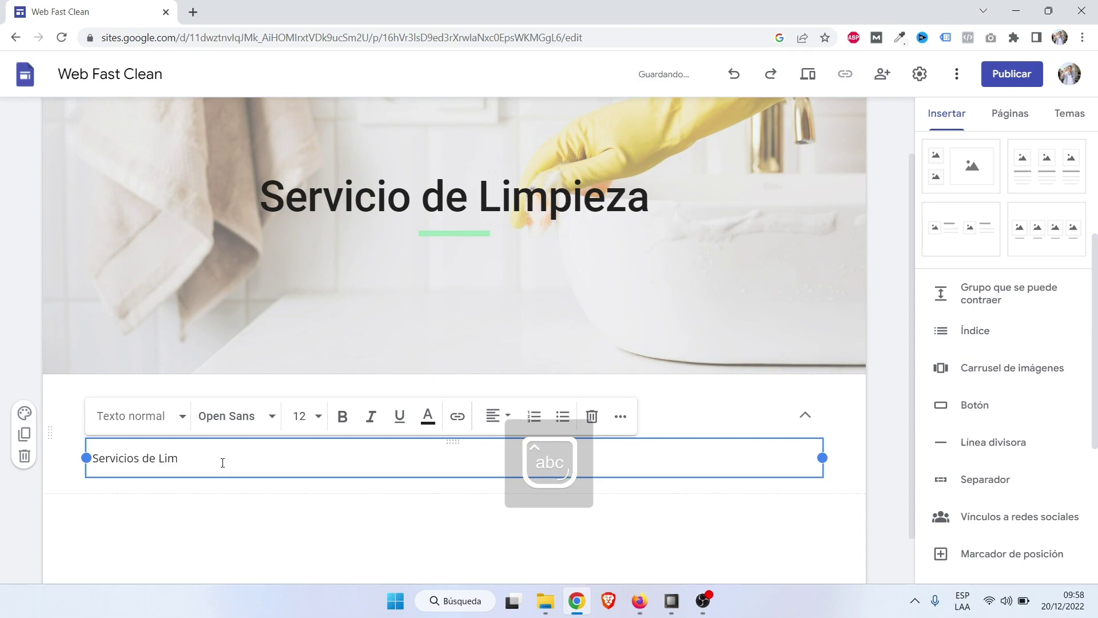
type("´p")
key("BackSpace")
key("BackSpace")
type("pieza")
left_click(182, 515)
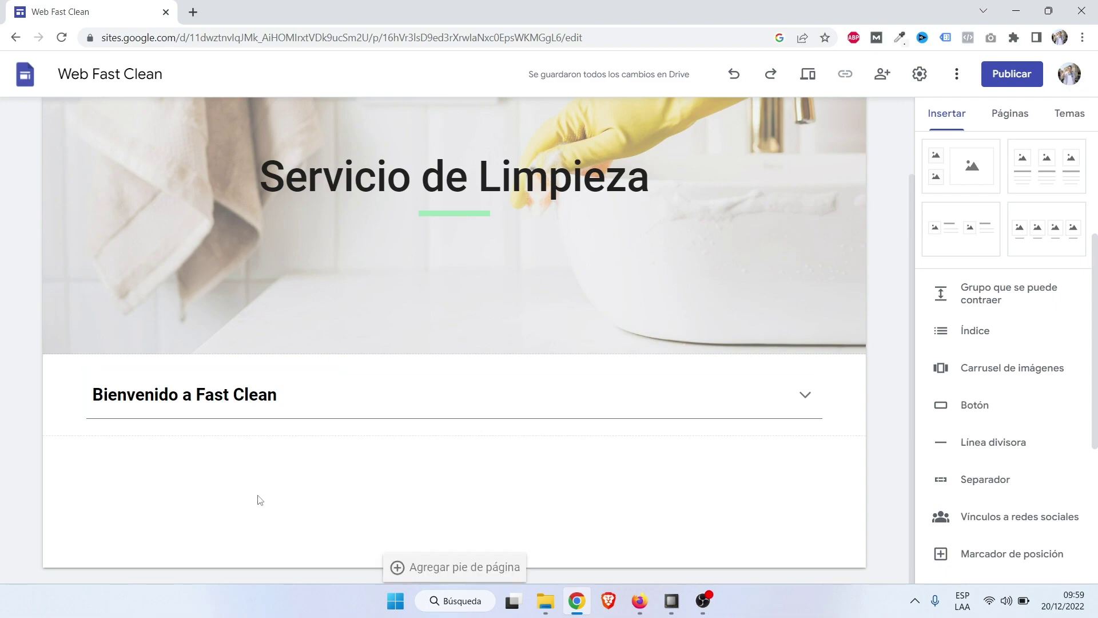
left_click(806, 396)
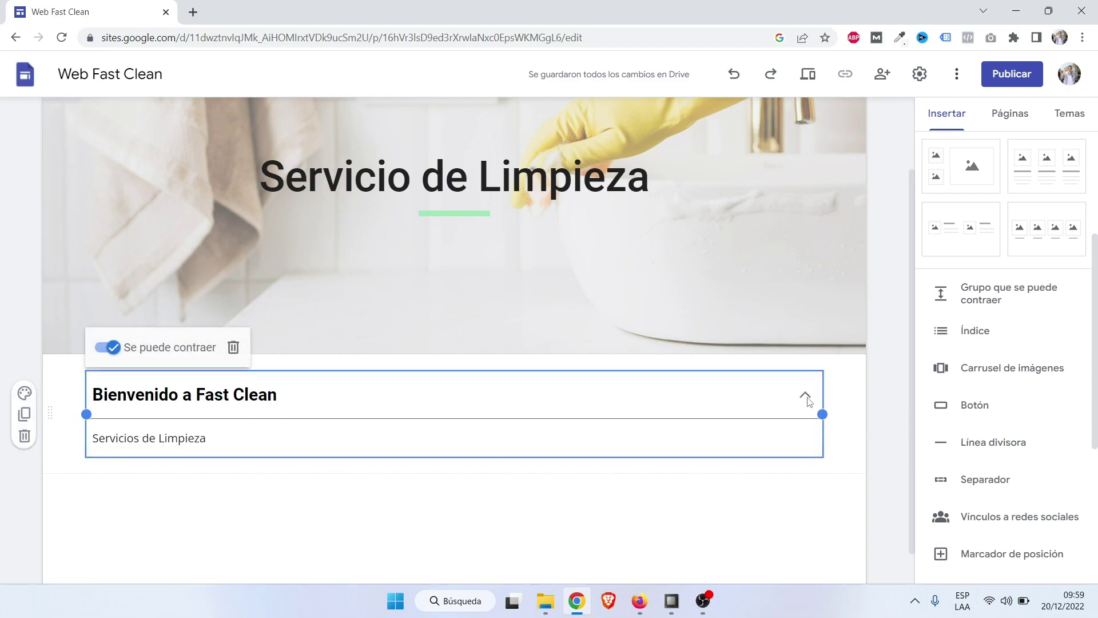
Turn off the 'Se puede contraer' setting for the welcome group.
left_click(113, 347)
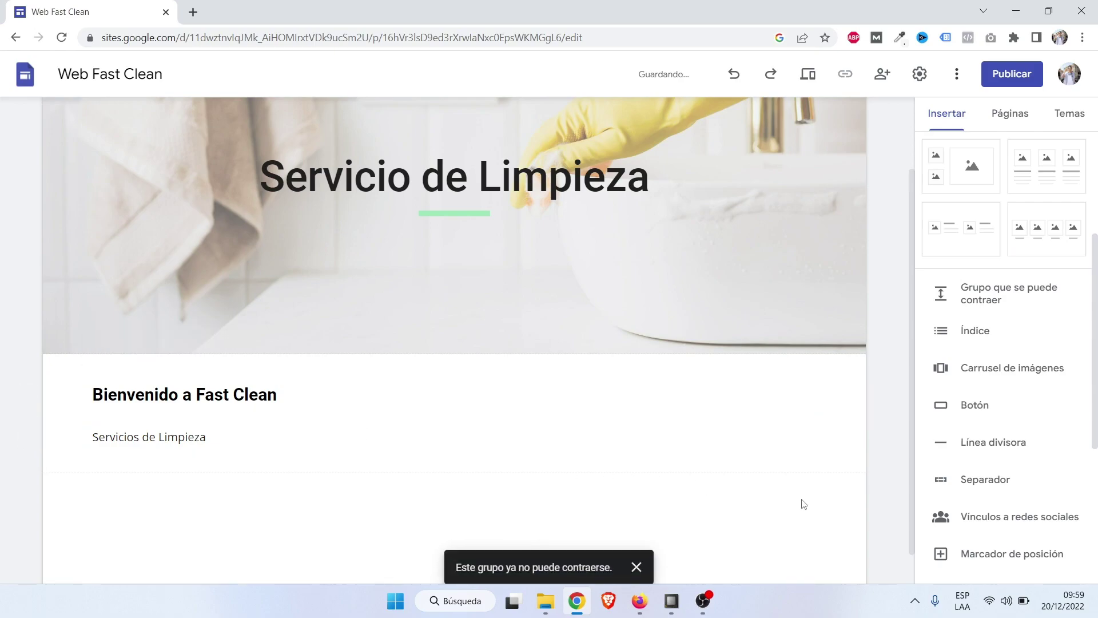
scroll(804, 504, "down", 1)
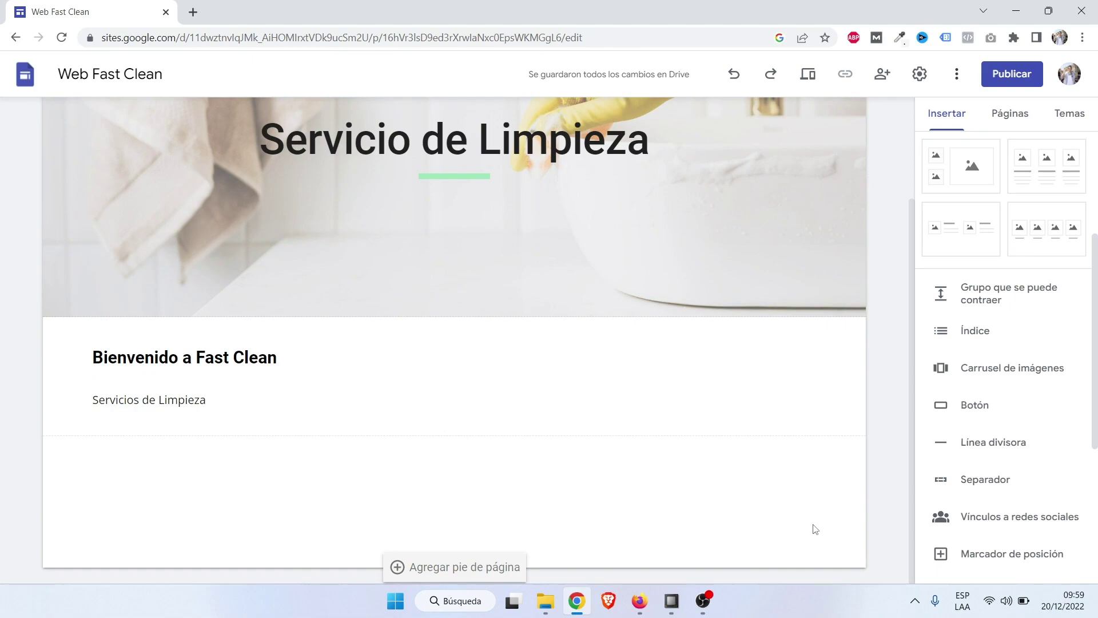
scroll(163, 514, "up", 3)
scroll(167, 461, "down", 3)
Centre both the 'Bienvenido a Fast Clean' heading and the 'Servicios de Limpieza' text.
left_click(179, 361)
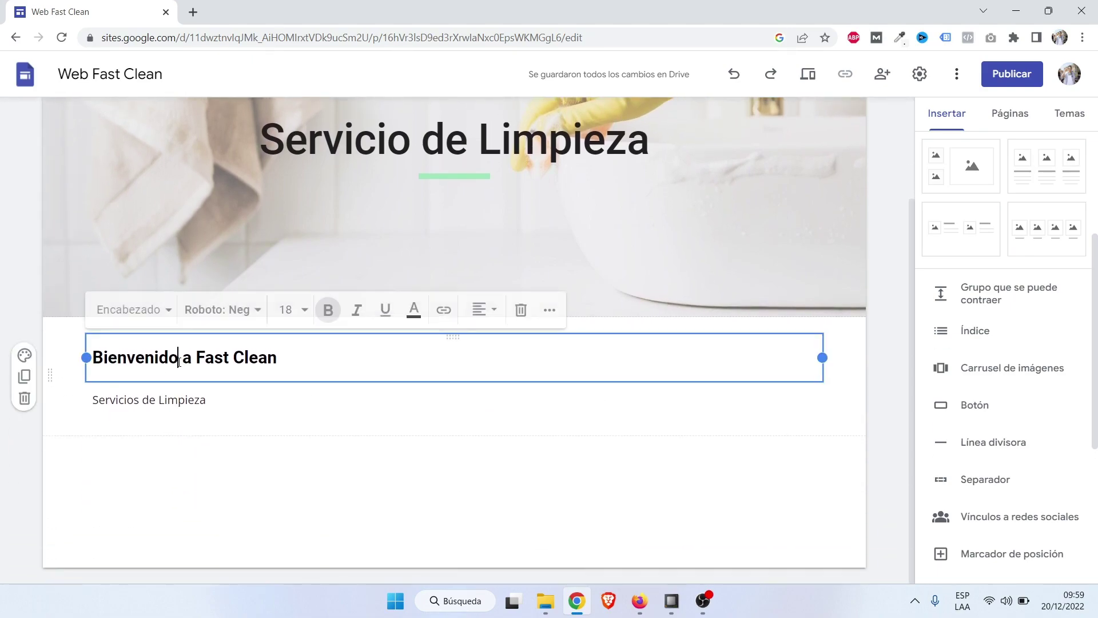
left_click(480, 313)
left_click(479, 350)
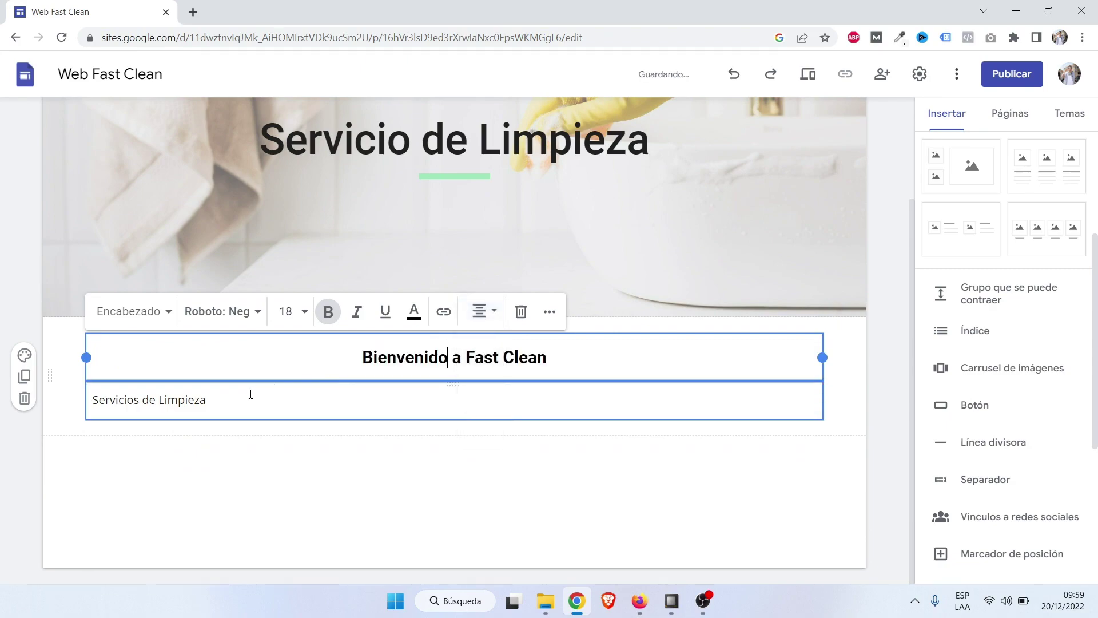
left_click(181, 404)
left_click(499, 357)
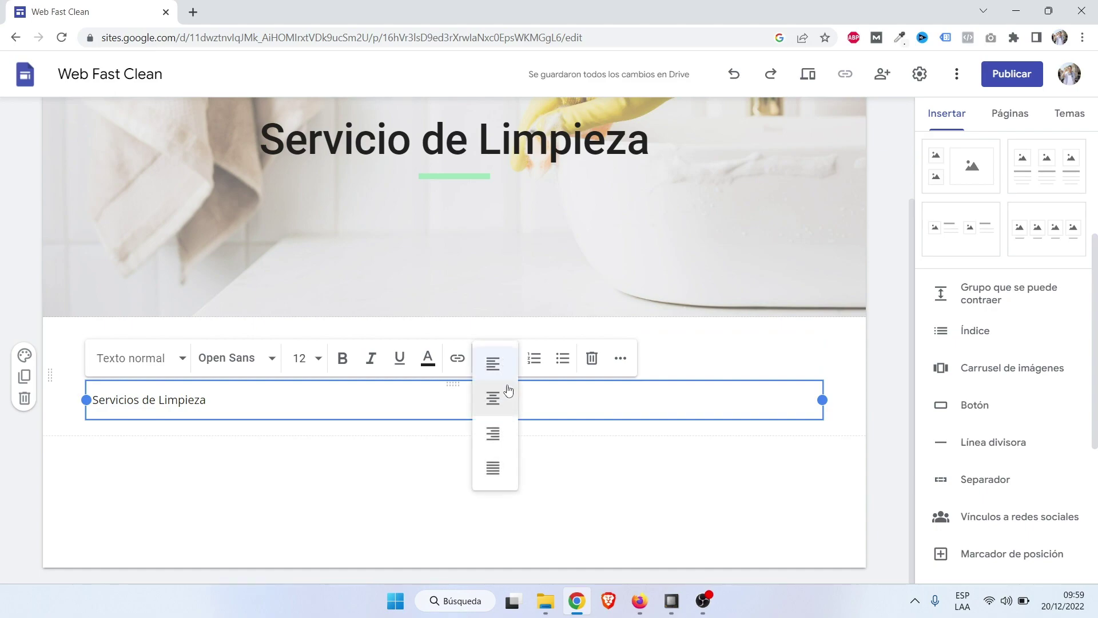
left_click(500, 402)
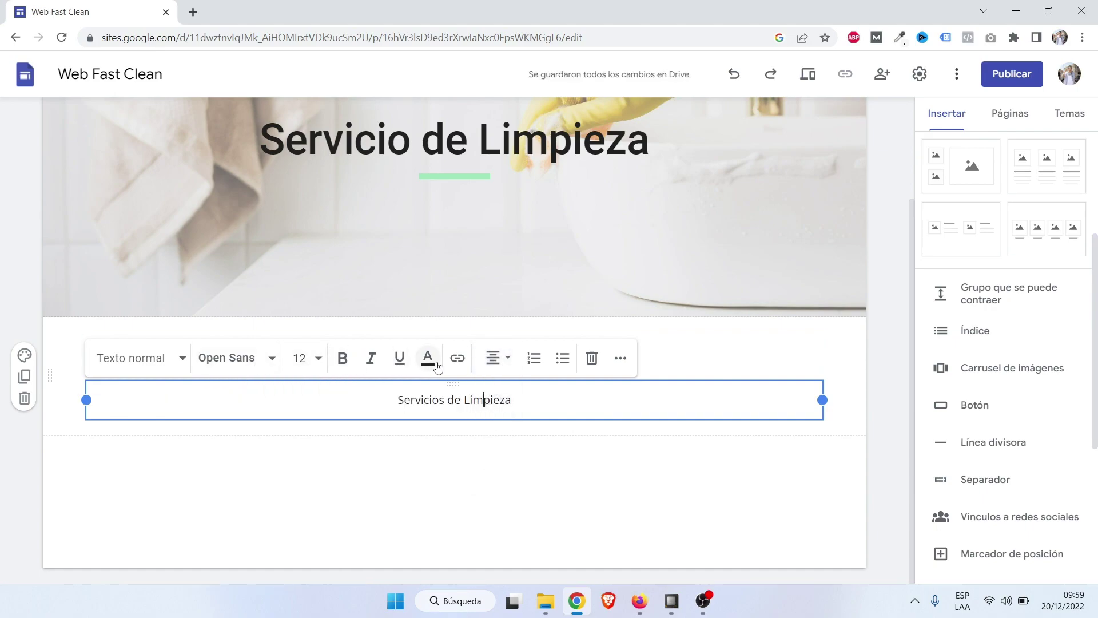
left_click(839, 445)
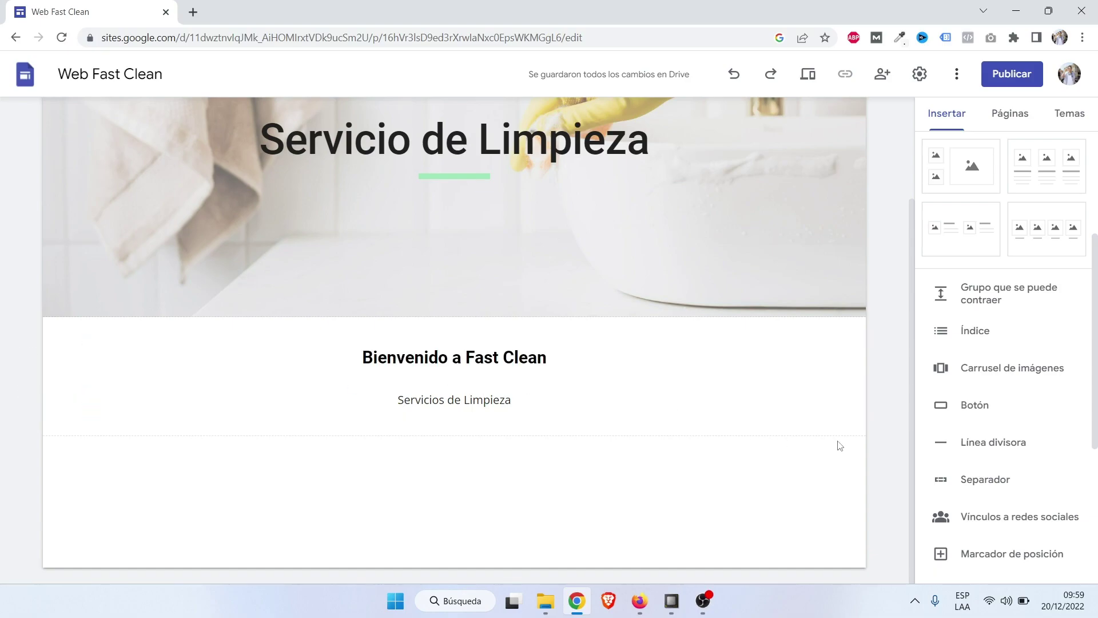
scroll(847, 446, "up", 3)
Insert the two-image-with-text layout from Bloques de contenido and select its left image placeholder.
scroll(847, 445, "down", 3)
scroll(1049, 430, "up", 3)
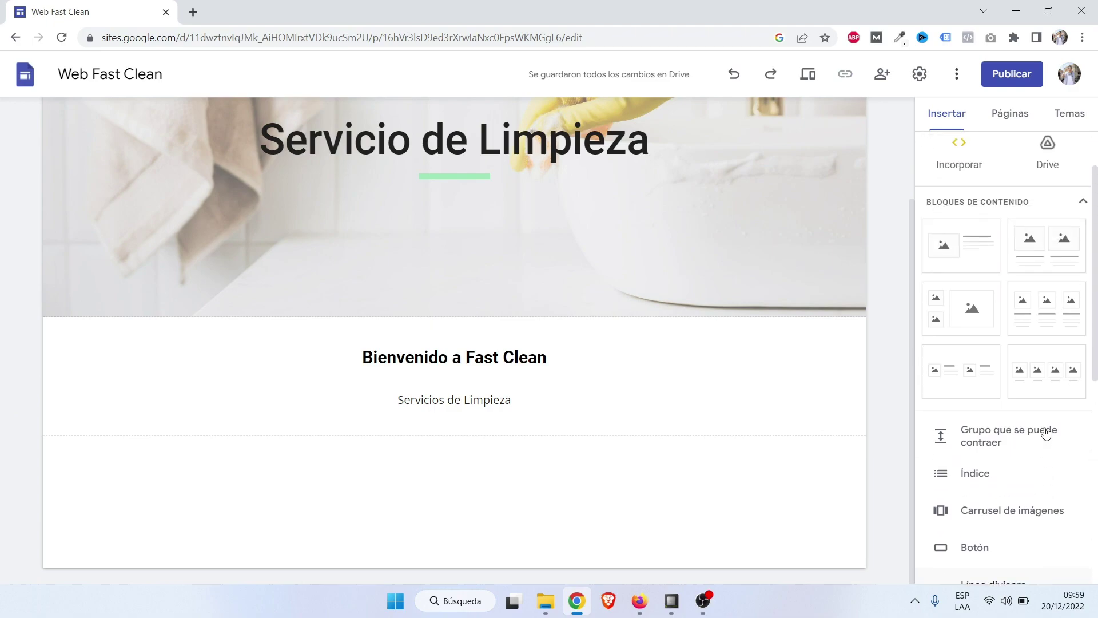
scroll(1048, 433, "down", 3)
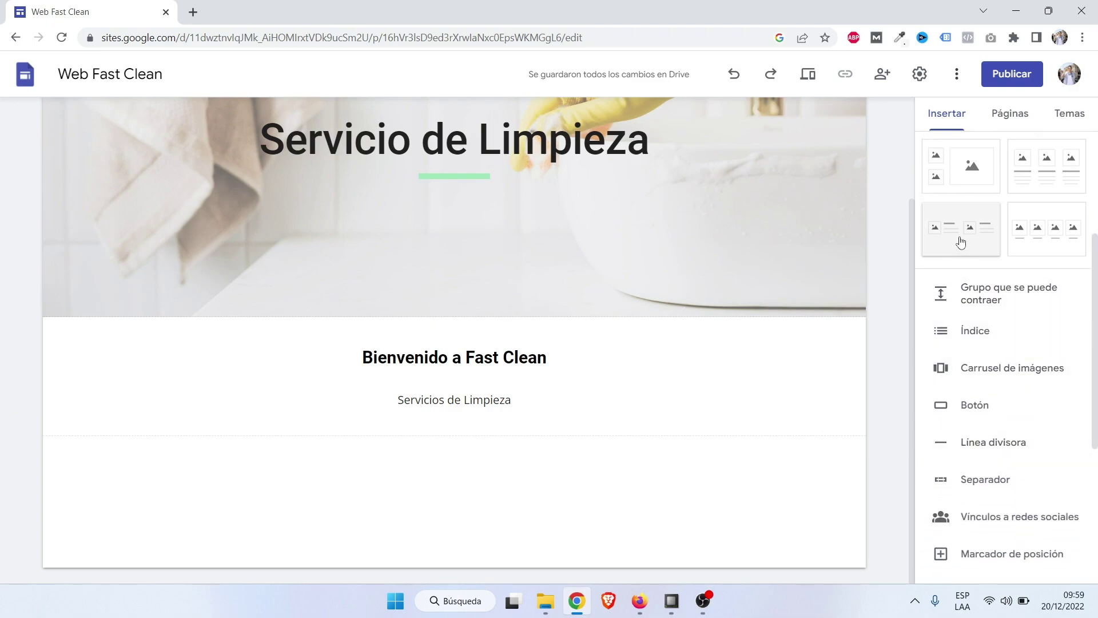
scroll(959, 238, "up", 4)
scroll(993, 319, "down", 2)
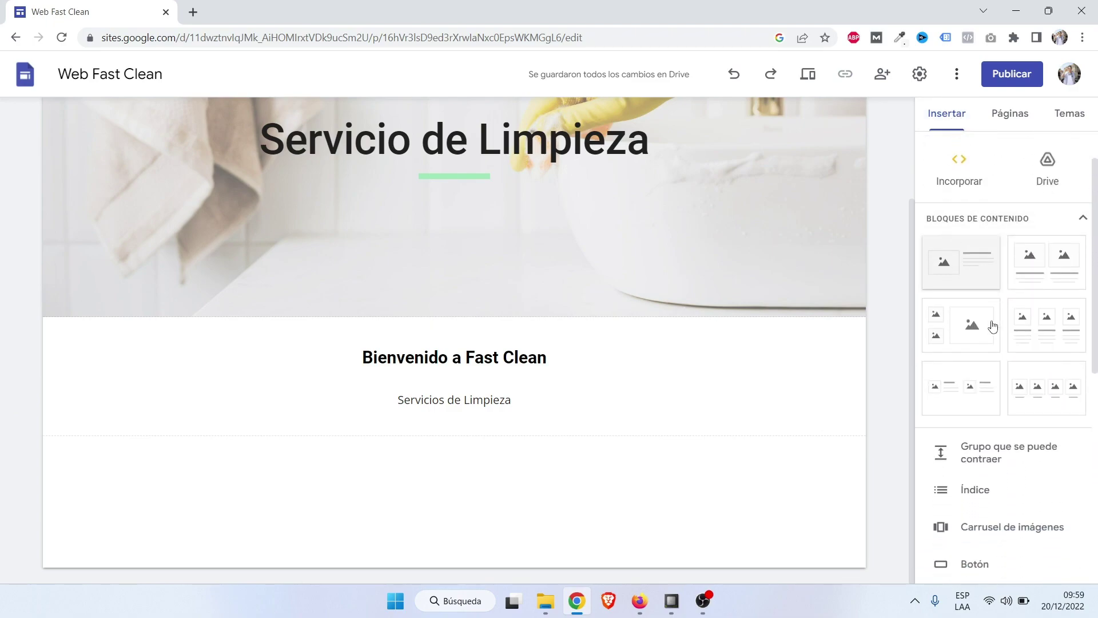
scroll(973, 332, "down", 2)
scroll(993, 351, "up", 2)
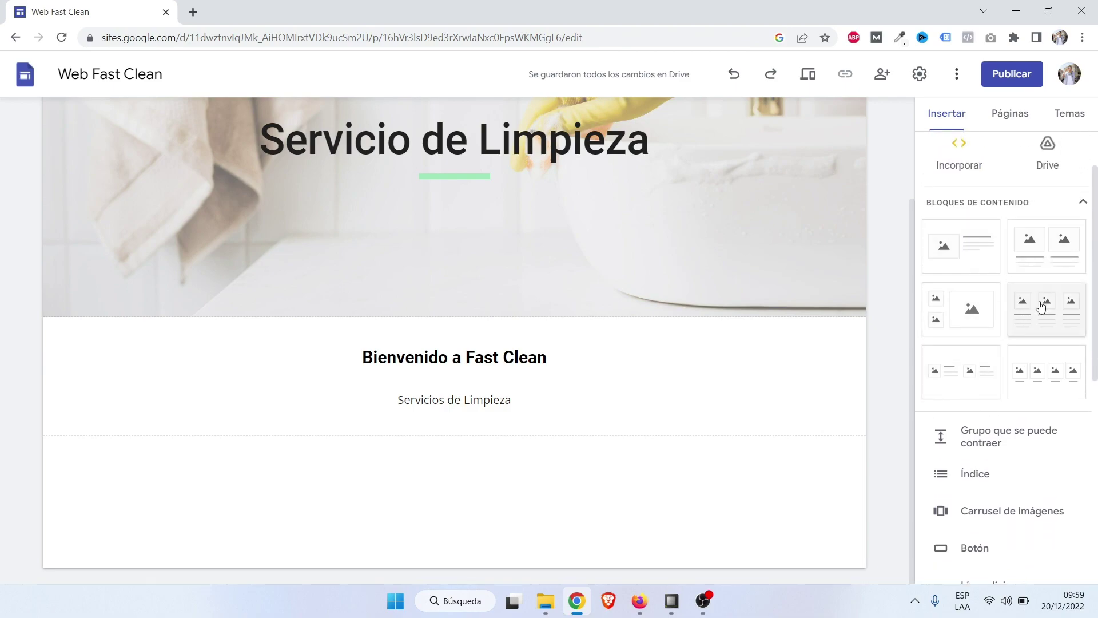
left_click(958, 372)
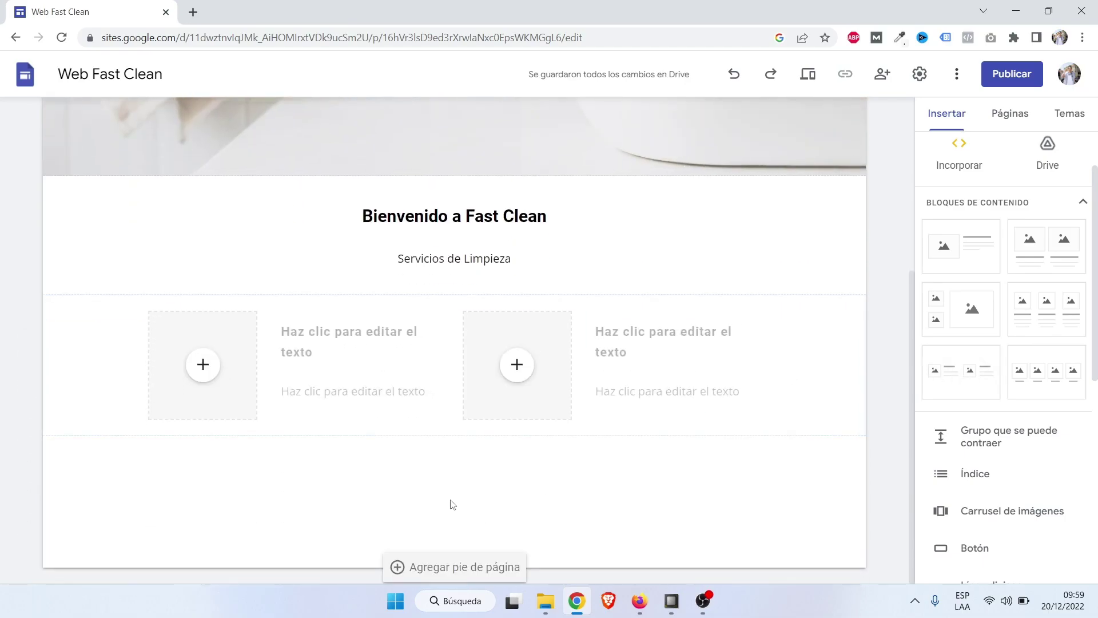
left_click(200, 367)
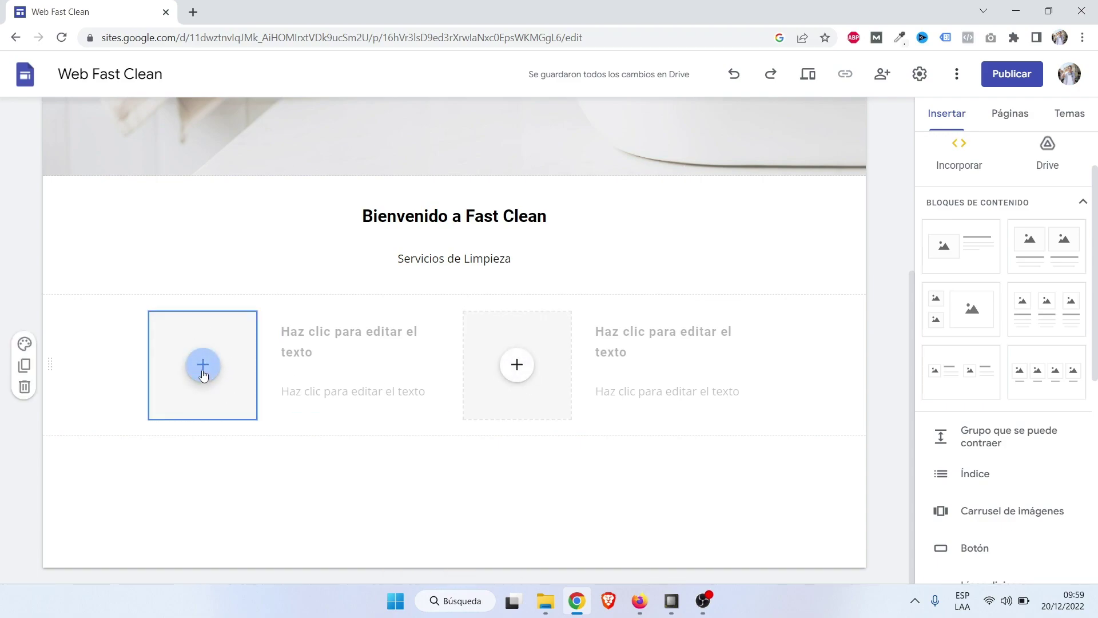
Upload the limpieza bucket image from the computer into the left image placeholder.
left_click(204, 369)
left_click(231, 394)
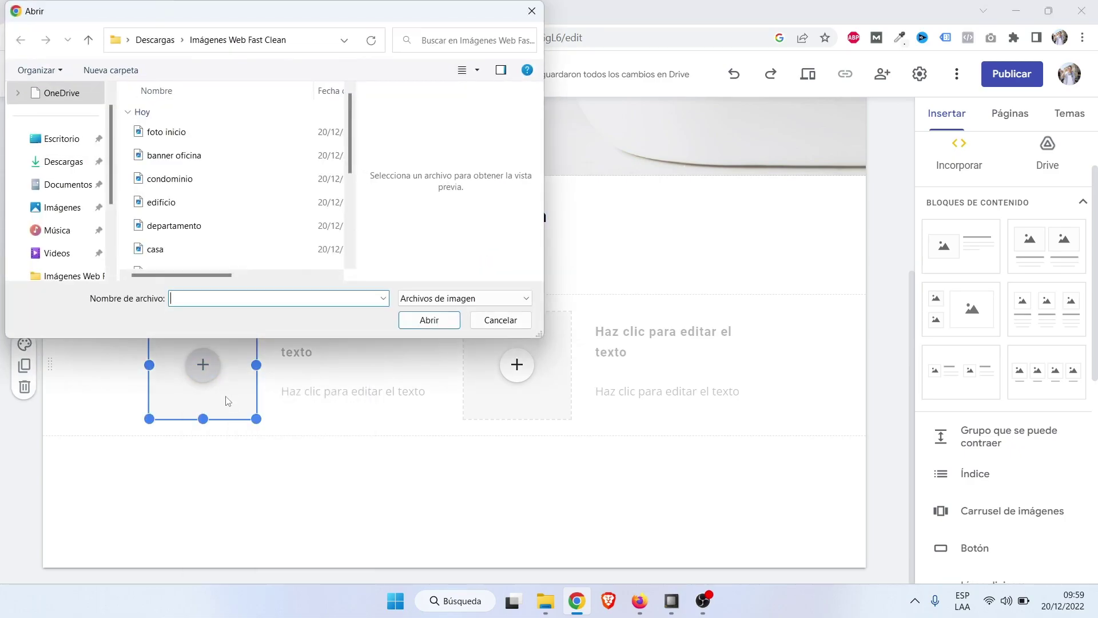
scroll(233, 231, "down", 1)
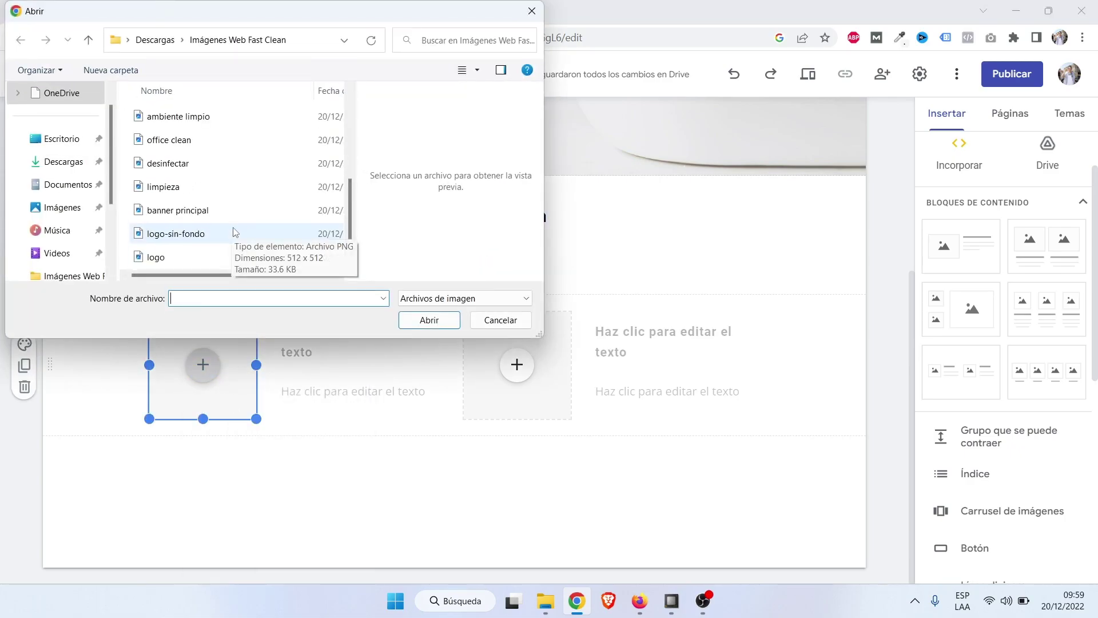
left_click(223, 235)
left_click(177, 188)
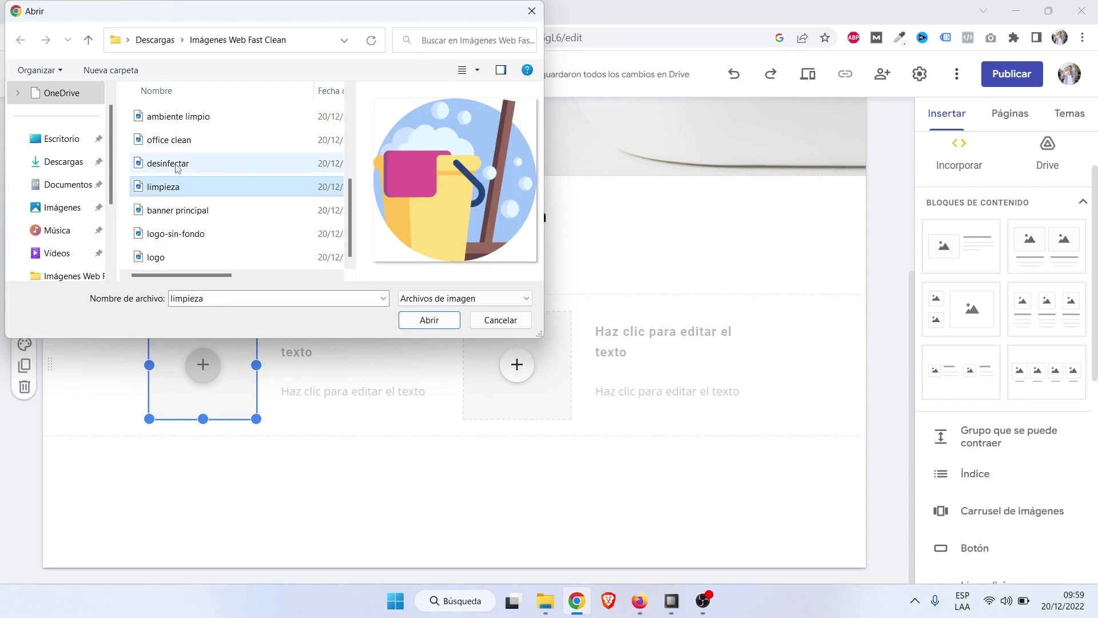
left_click(178, 168)
left_click(170, 191)
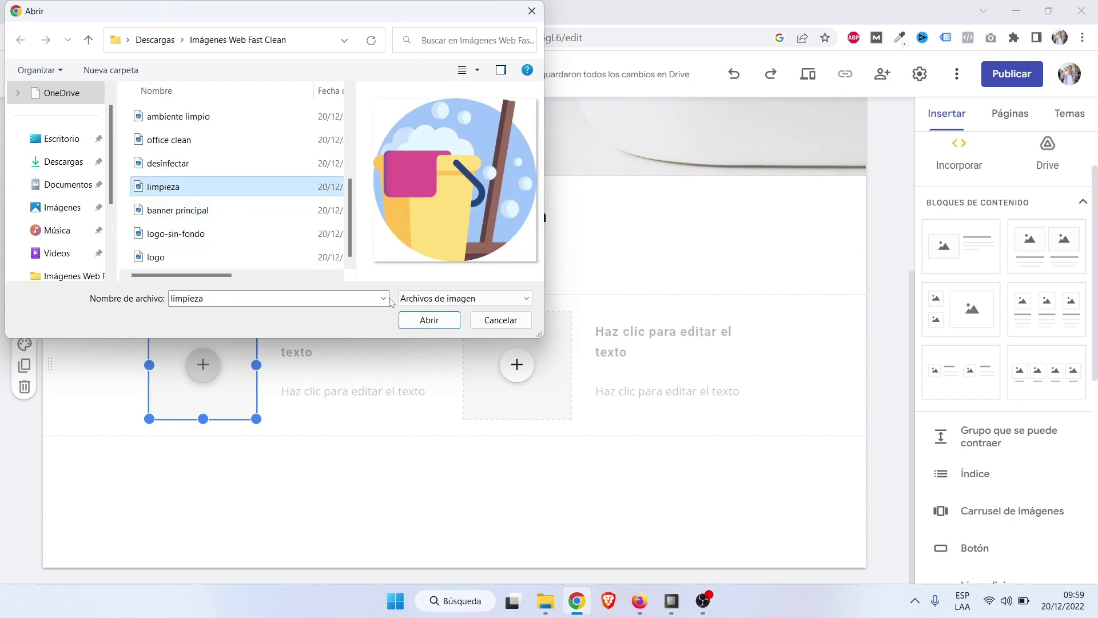
left_click(429, 320)
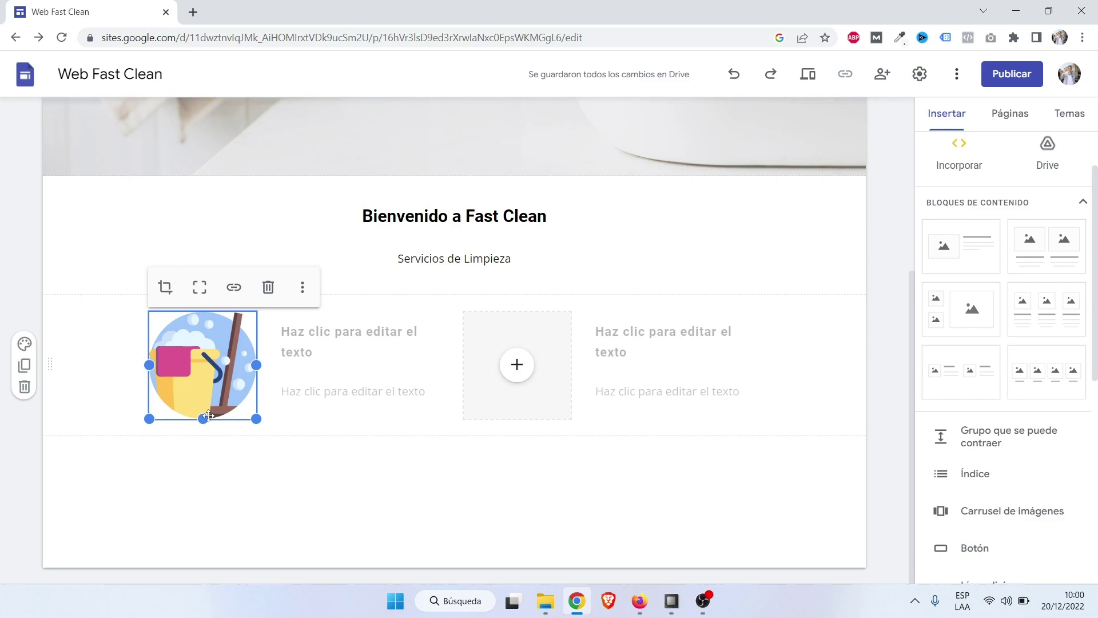
Shrink the bucket icon slightly and apply Anular recorte to show the whole round picture.
left_click_drag(150, 418, 213, 359)
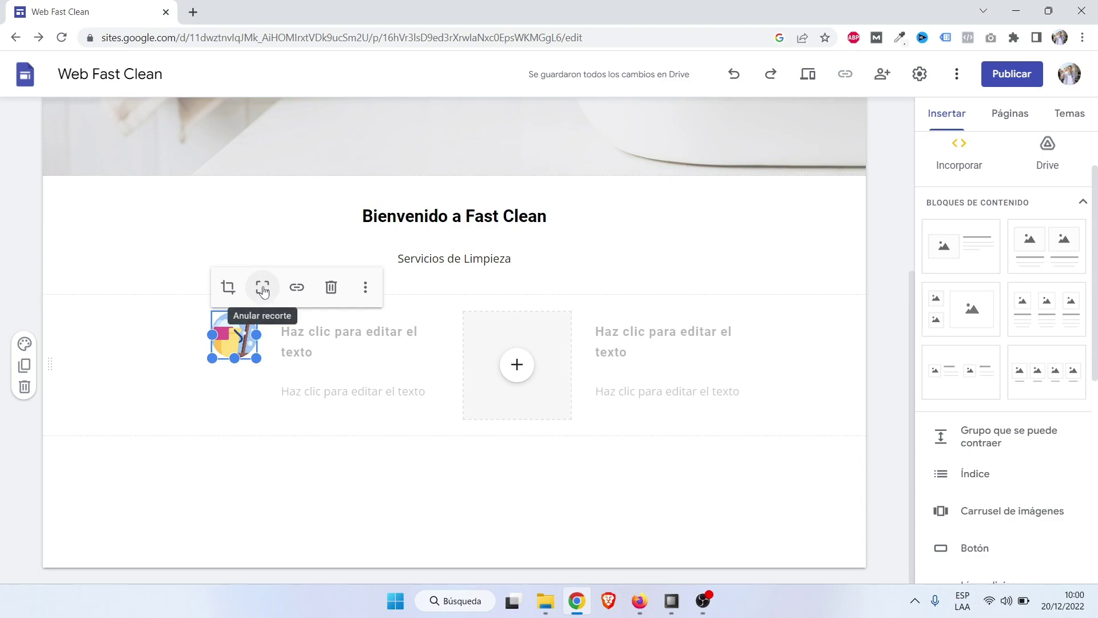
left_click(263, 290)
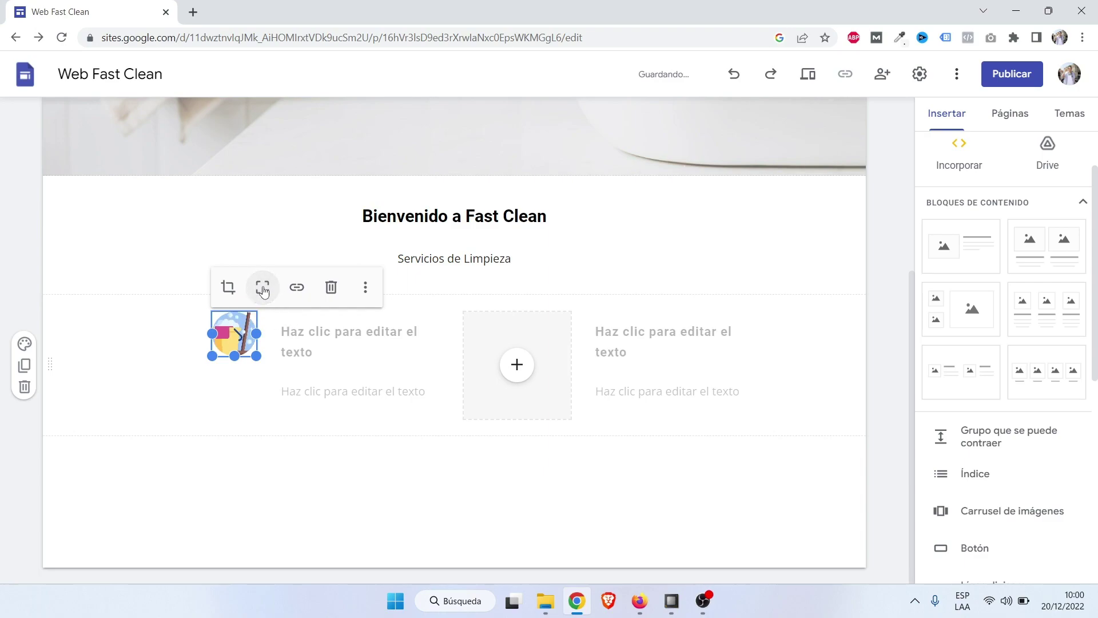
left_click(240, 402)
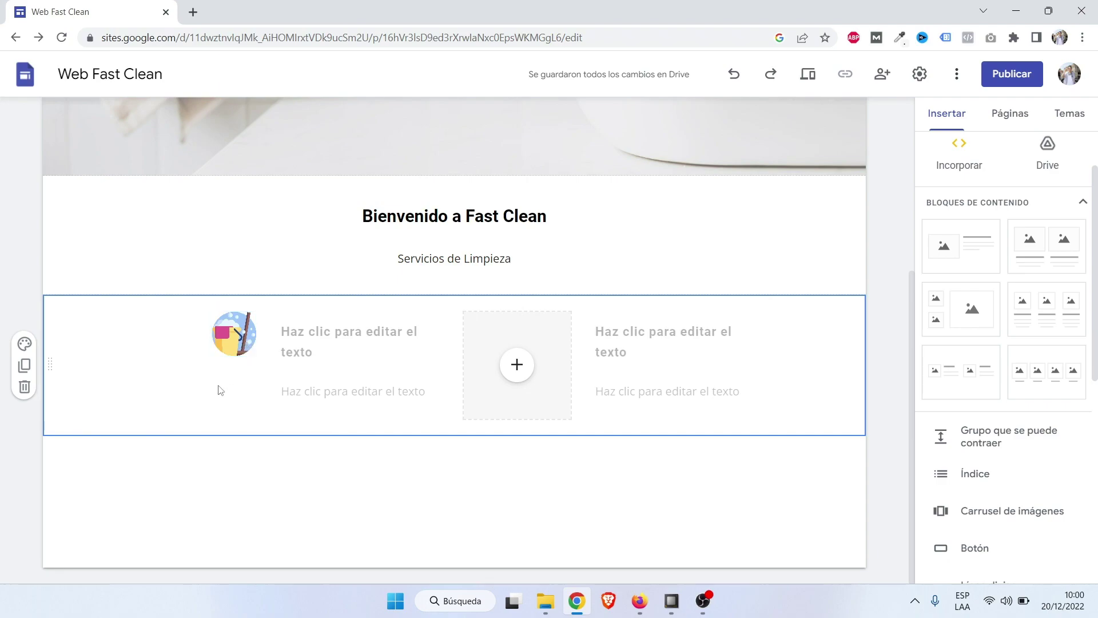
Title the first service item 'Limpieza Hogar' and leave its description box empty.
left_click(313, 332)
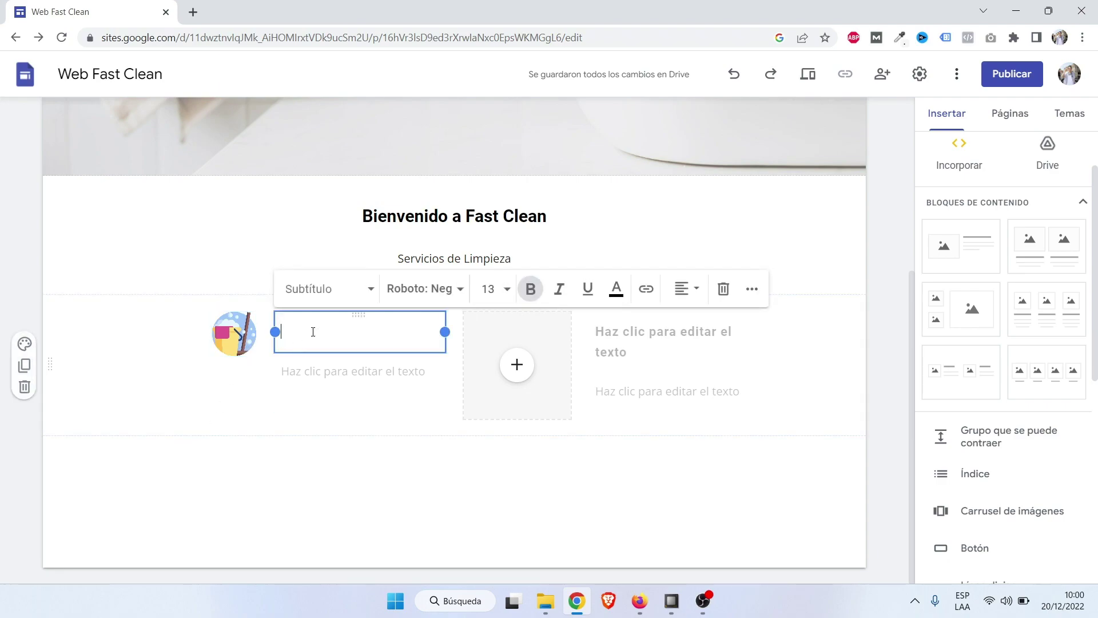
type("Lim")
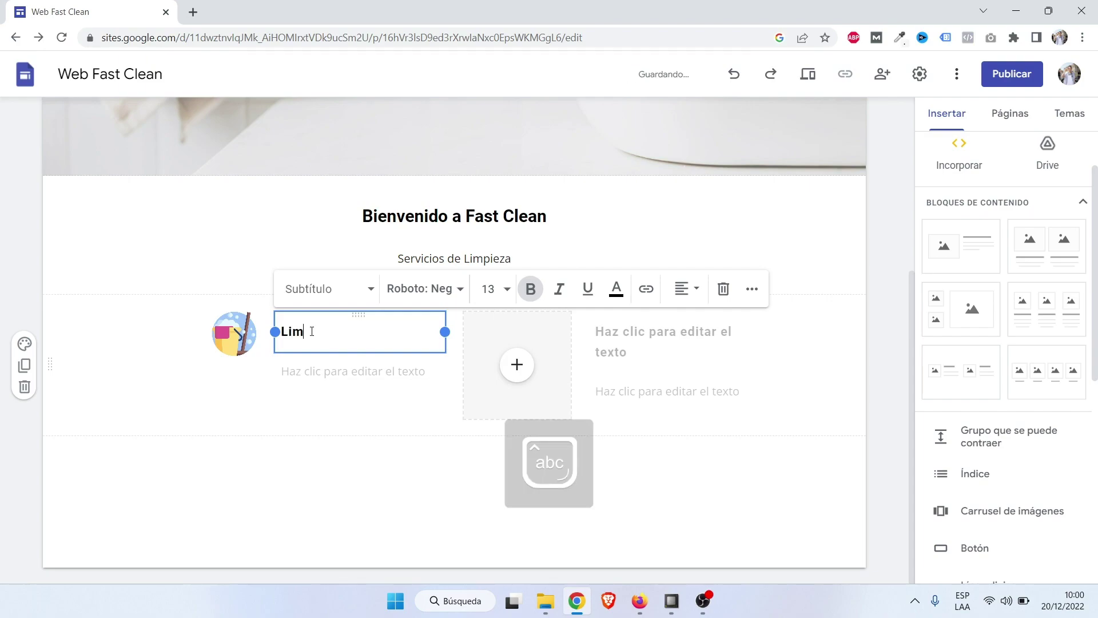
type("pieza Hogar")
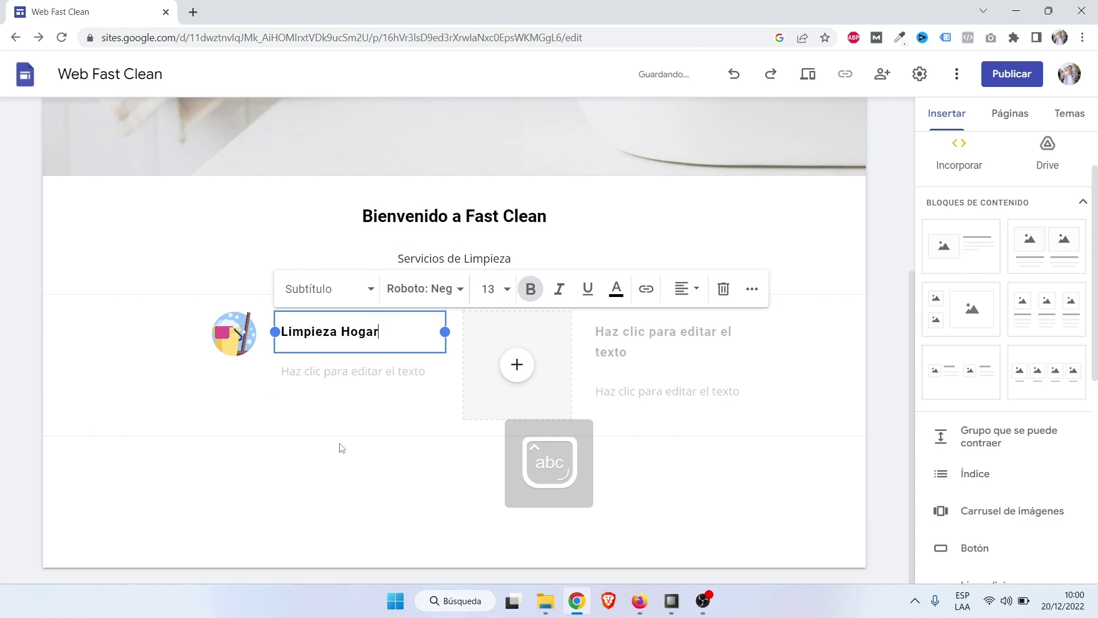
left_click(339, 379)
left_click(323, 376)
left_click(317, 423)
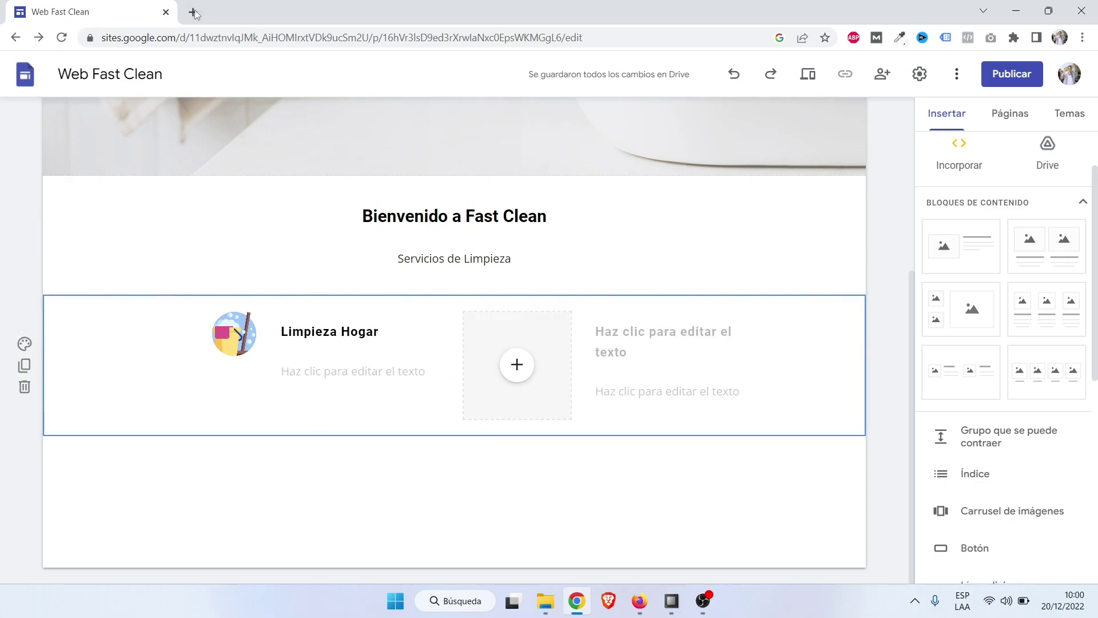
left_click(193, 12)
Search 'lorem' and open the Spanish Lorem Ipsum site, es.lipsum.com.
type("lorem")
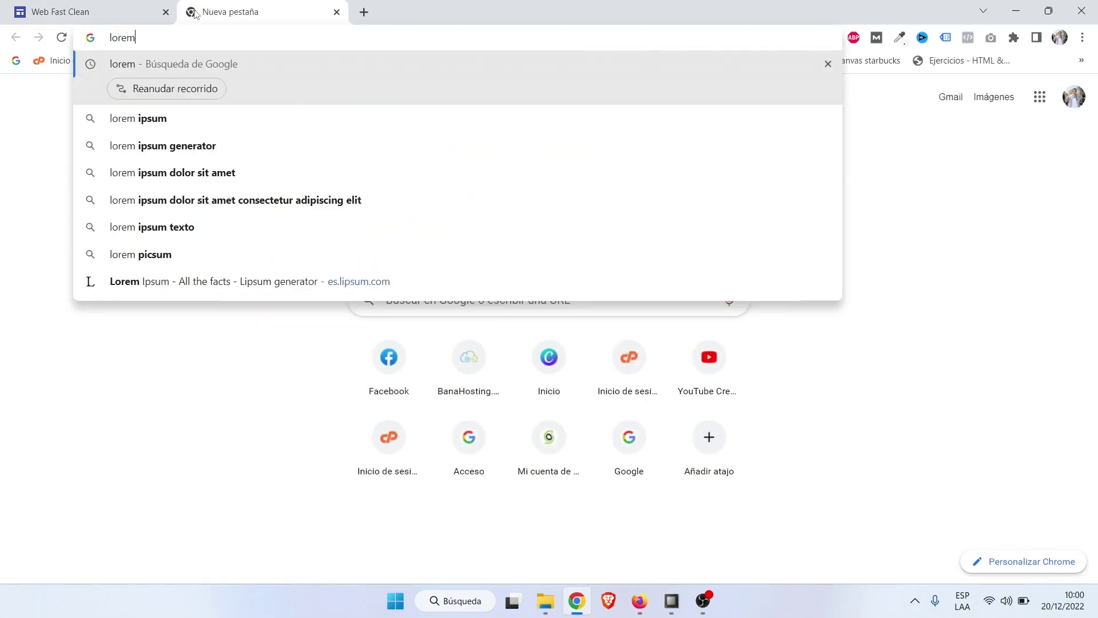
key("Return")
left_click(198, 203)
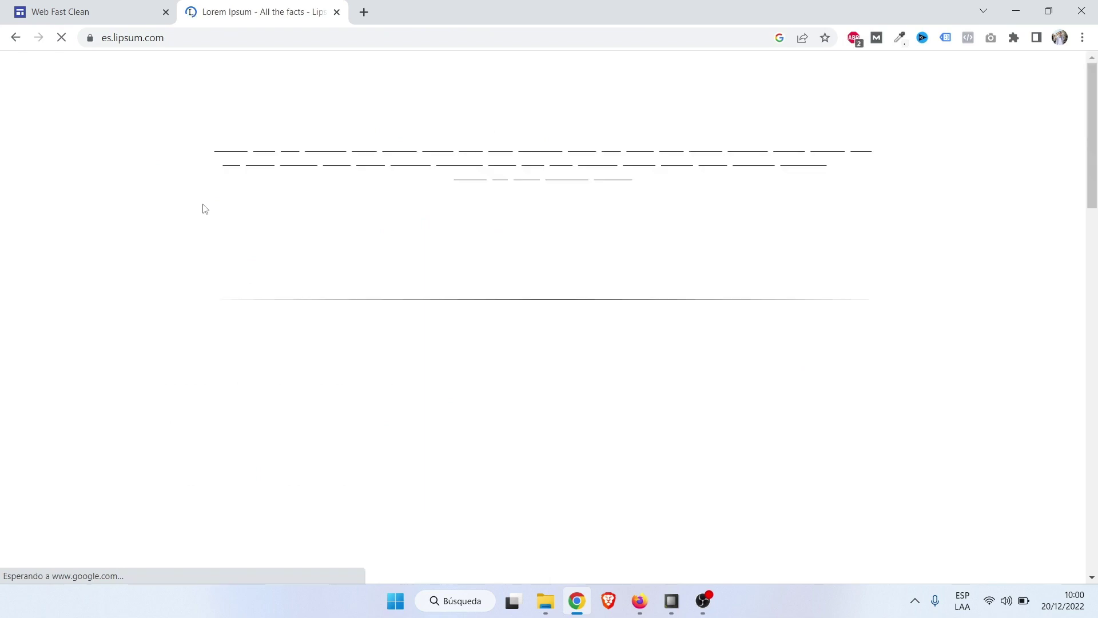
Copy the sentence from 'los mezcló' to 'sobrevivió', then return to the first item's description in the editor.
left_click_drag(316, 347, 297, 370)
left_click_drag(394, 399, 415, 413)
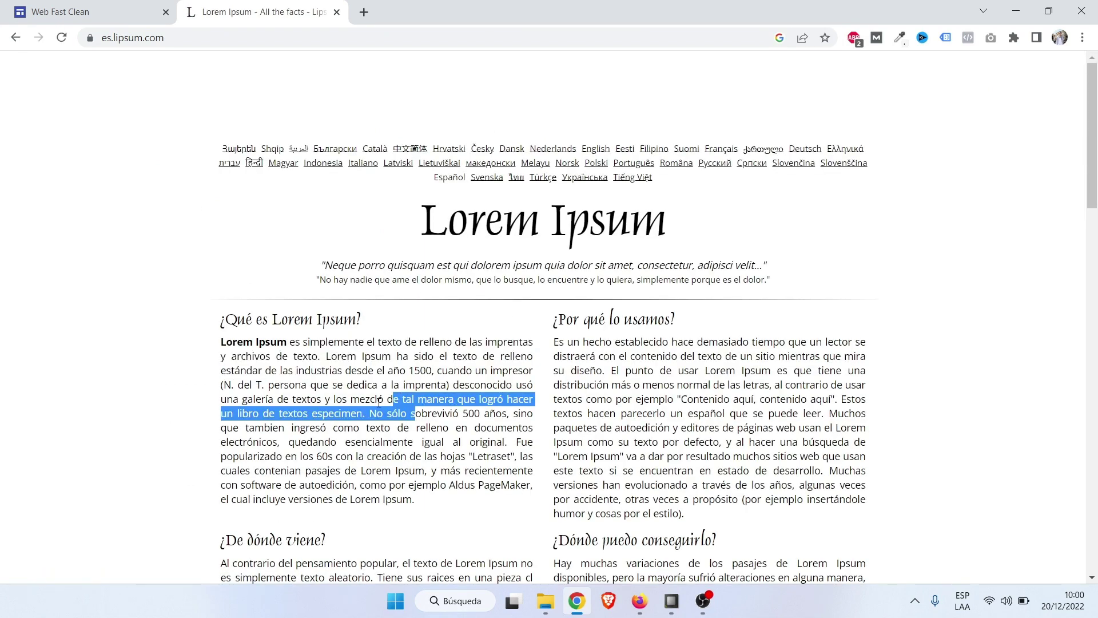
left_click_drag(334, 399, 449, 412)
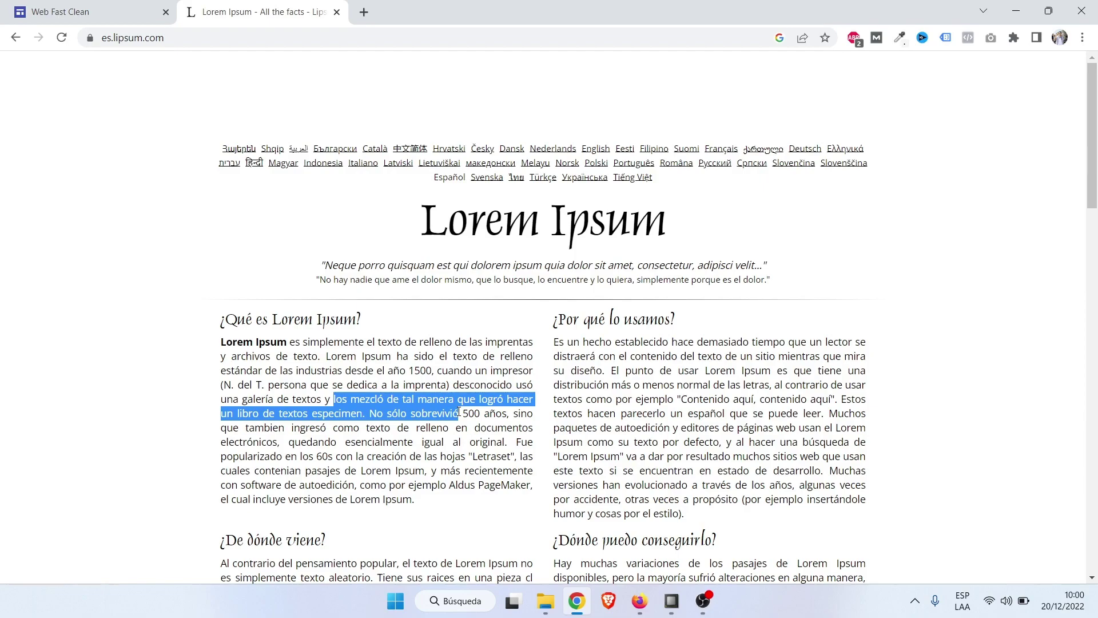
left_click(154, 6)
left_click(336, 370)
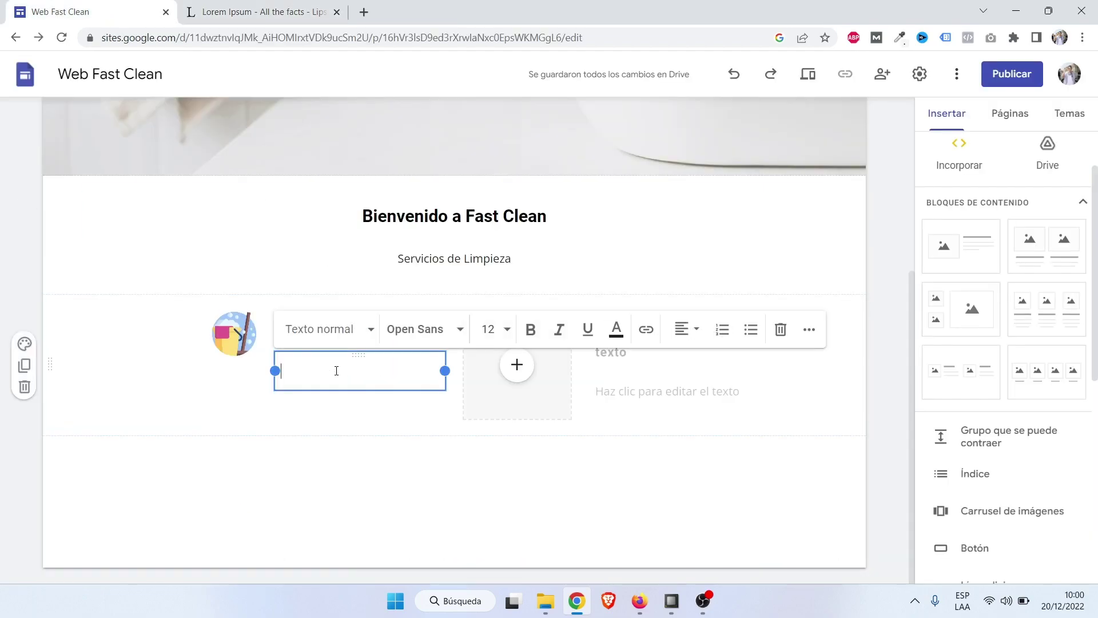
Paste the Lorem Ipsum sentence into Limpieza Hogar's description and upload the desinfectar image to the second item.
type("los mezcló de tal manera que logró hacer un libro de textos especimen. No sólo sobrevivió")
left_click(246, 417)
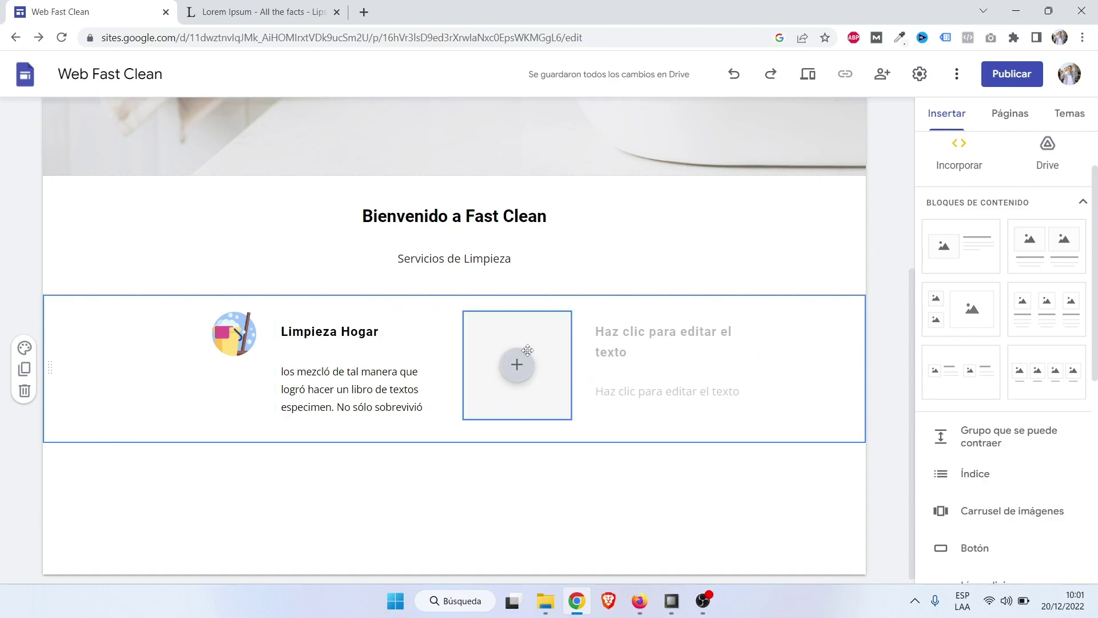
left_click(517, 364)
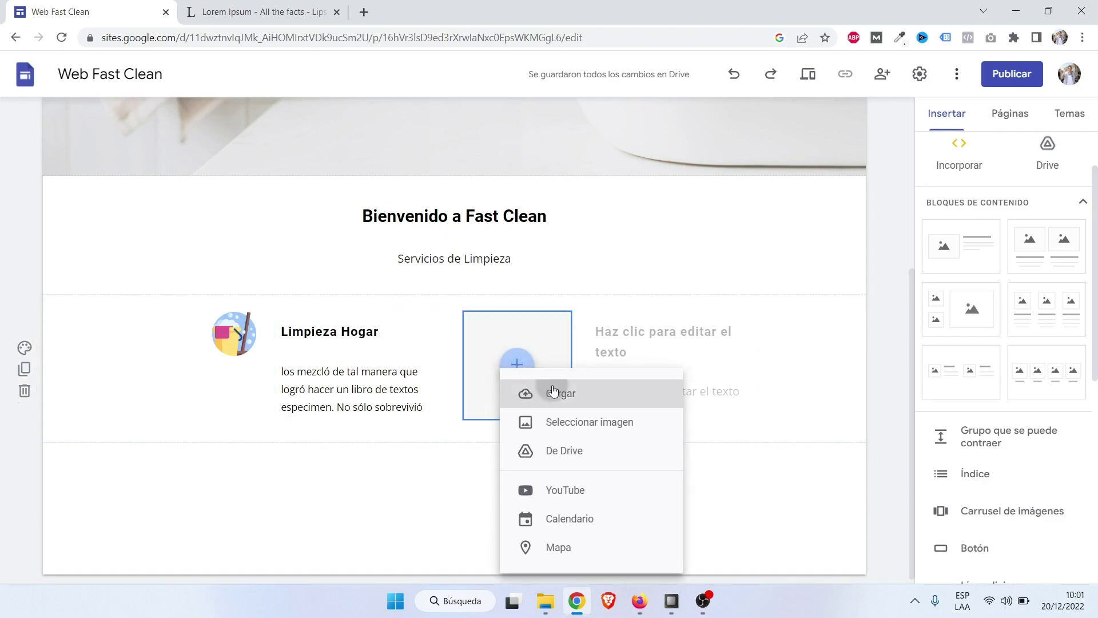
left_click(553, 393)
left_click(191, 224)
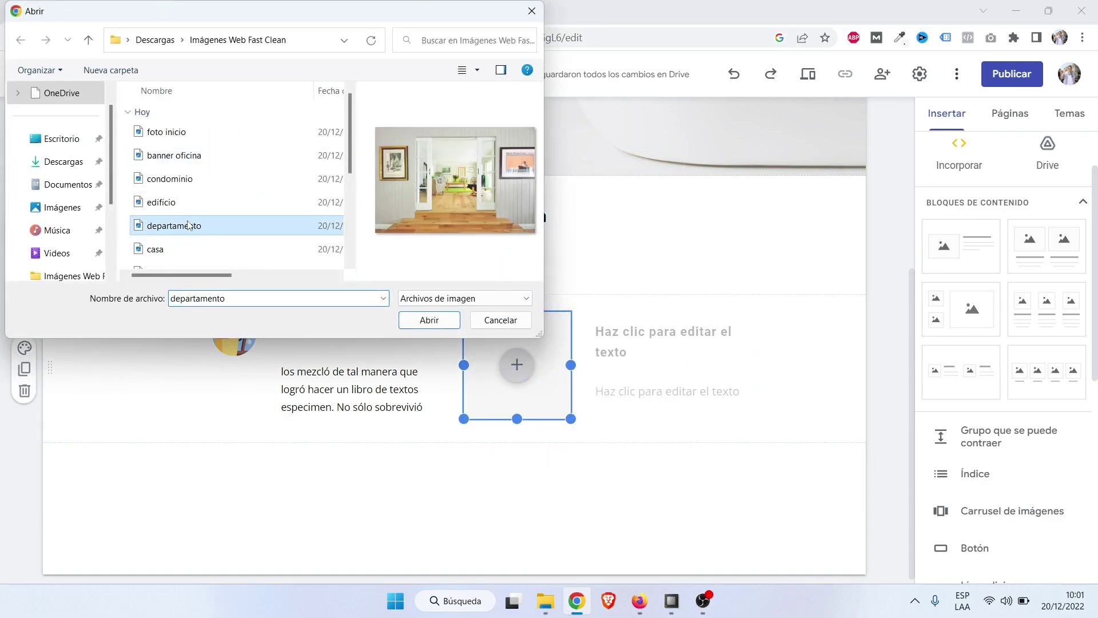
left_click(179, 248)
scroll(179, 248, "down", 2)
left_click(182, 241)
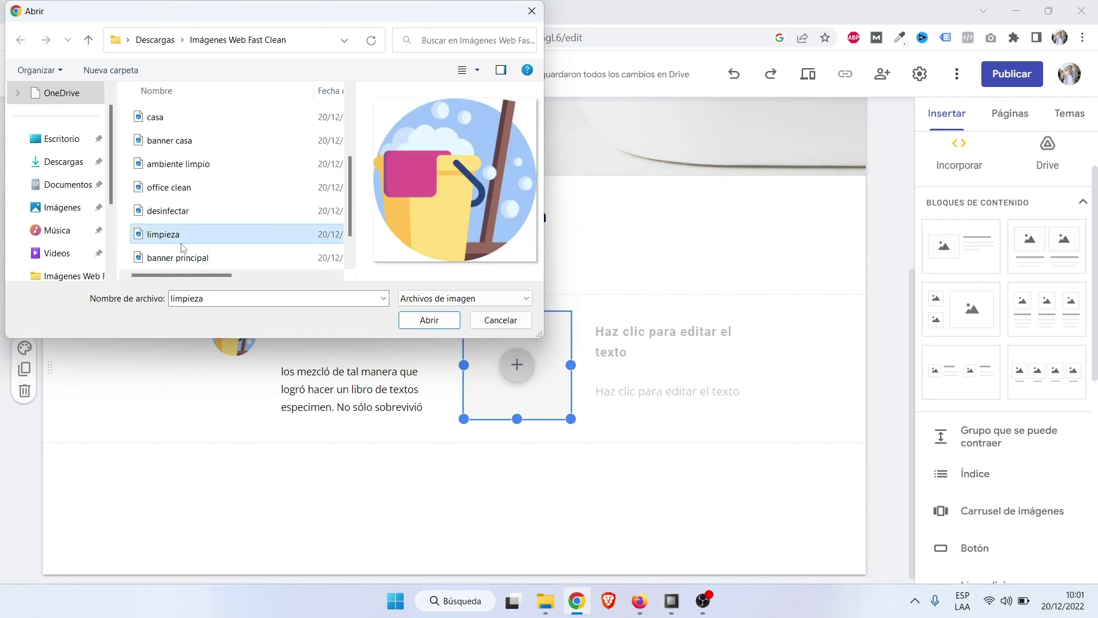
left_click(182, 256)
left_click(177, 211)
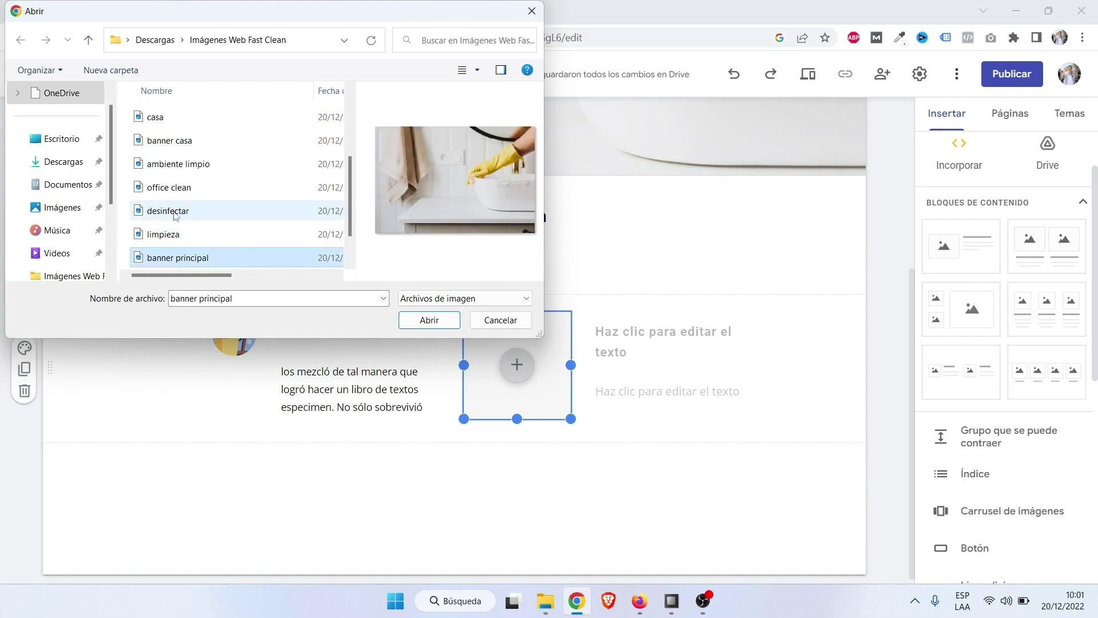
left_click(427, 320)
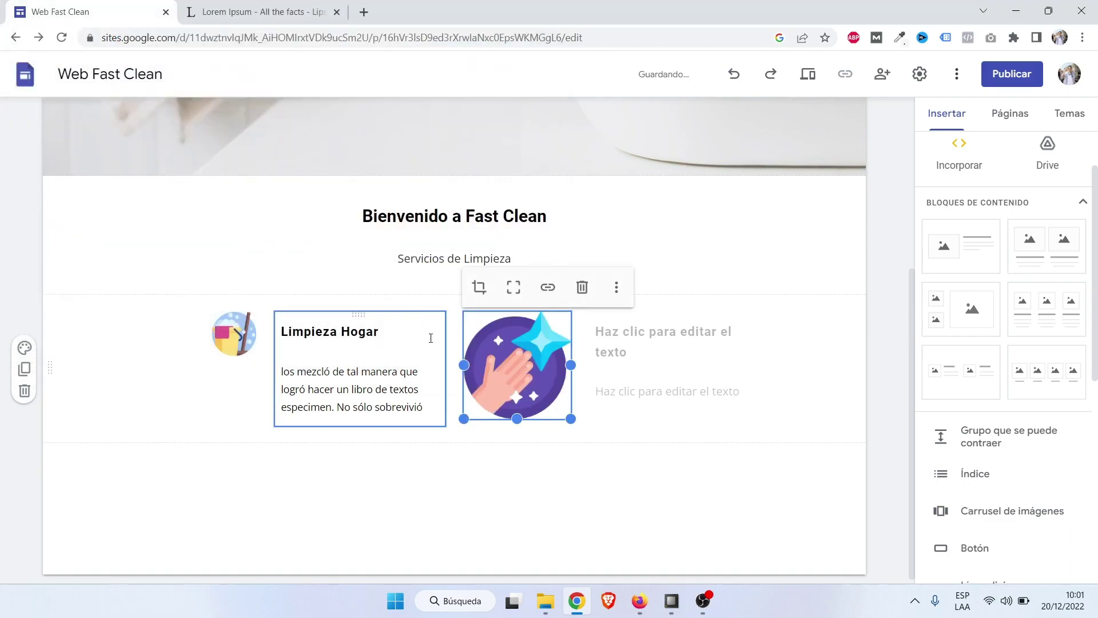
left_click(807, 428)
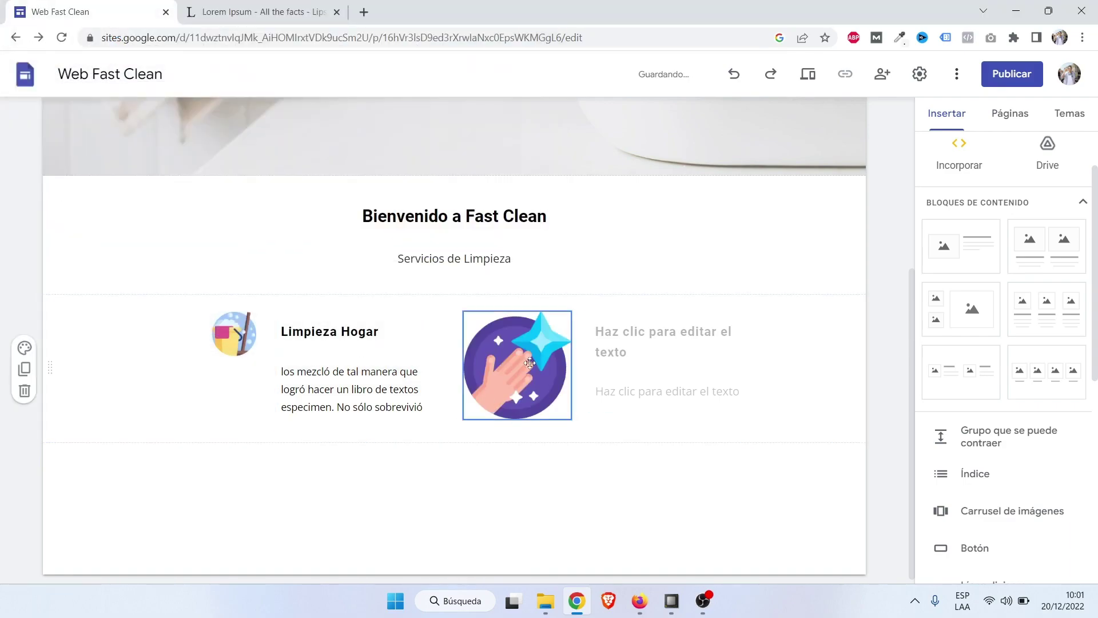
Drag the corner handle to shrink the second item's desinfectar image to icon size.
left_click(509, 372)
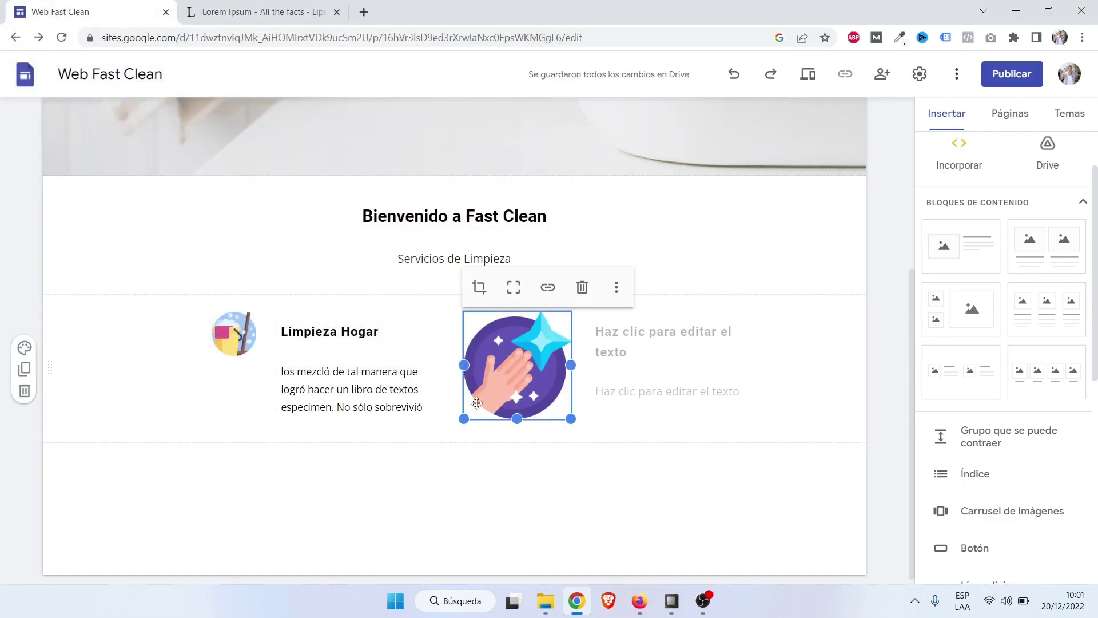
left_click_drag(464, 418, 526, 357)
left_click(541, 408)
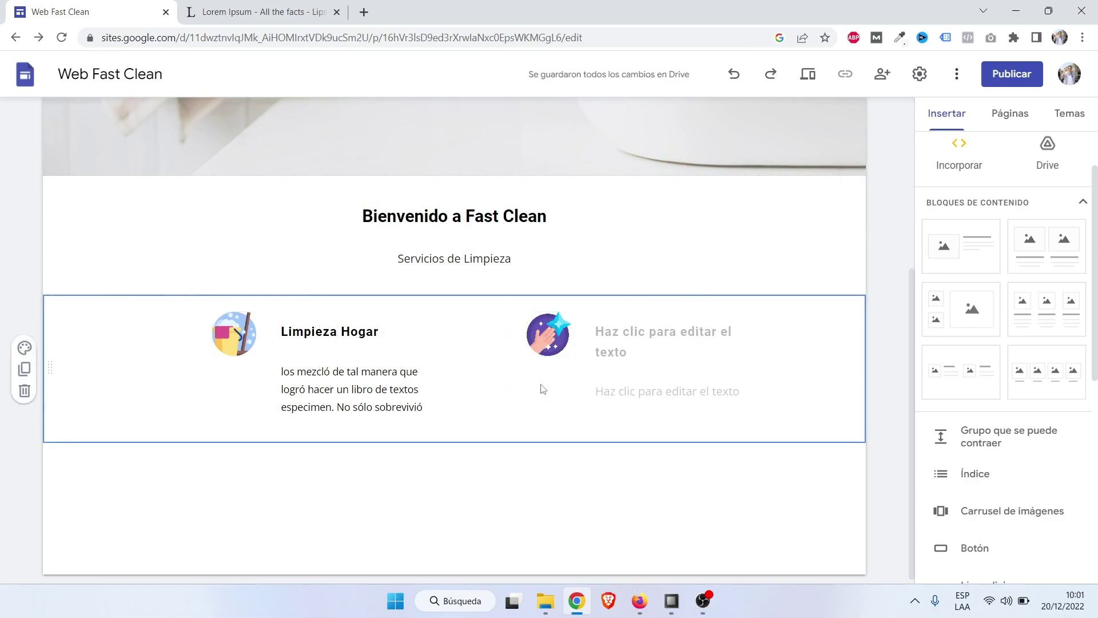
left_click(548, 349)
left_click(545, 393)
Remove the crop with Anular recorte and adjust the zoom to show the whole round sparkle picture.
left_click(563, 333)
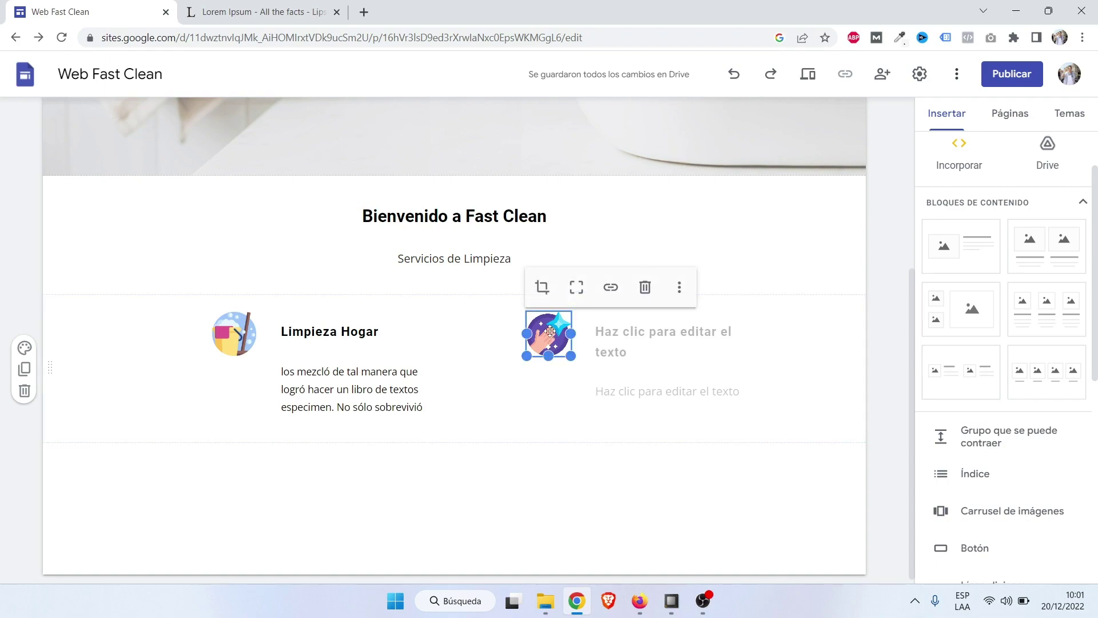
left_click(577, 292)
left_click(577, 296)
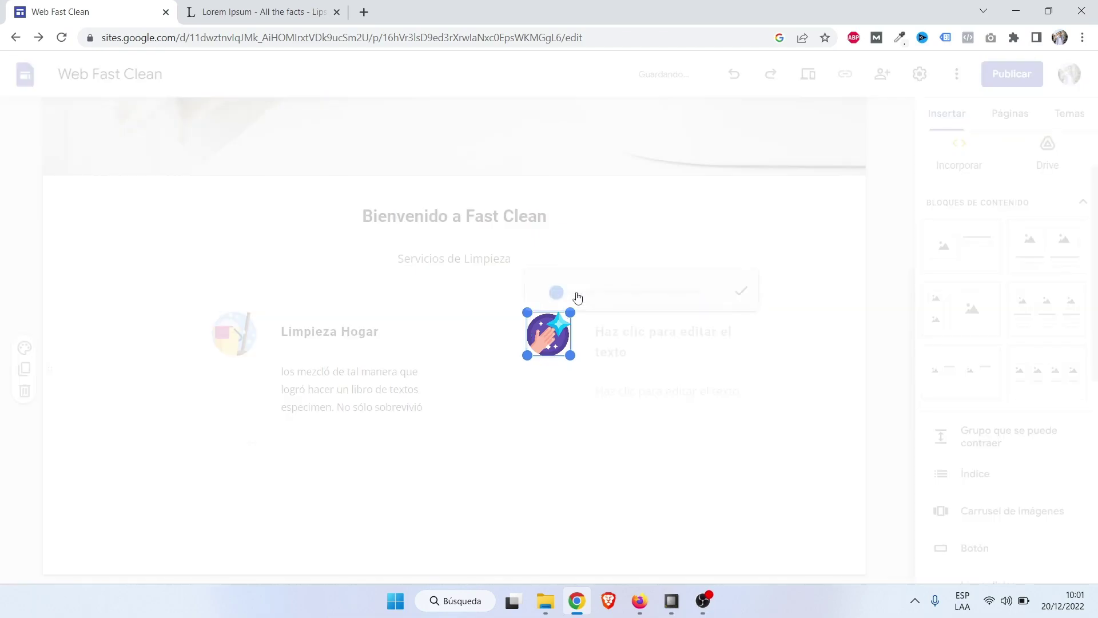
left_click(766, 371)
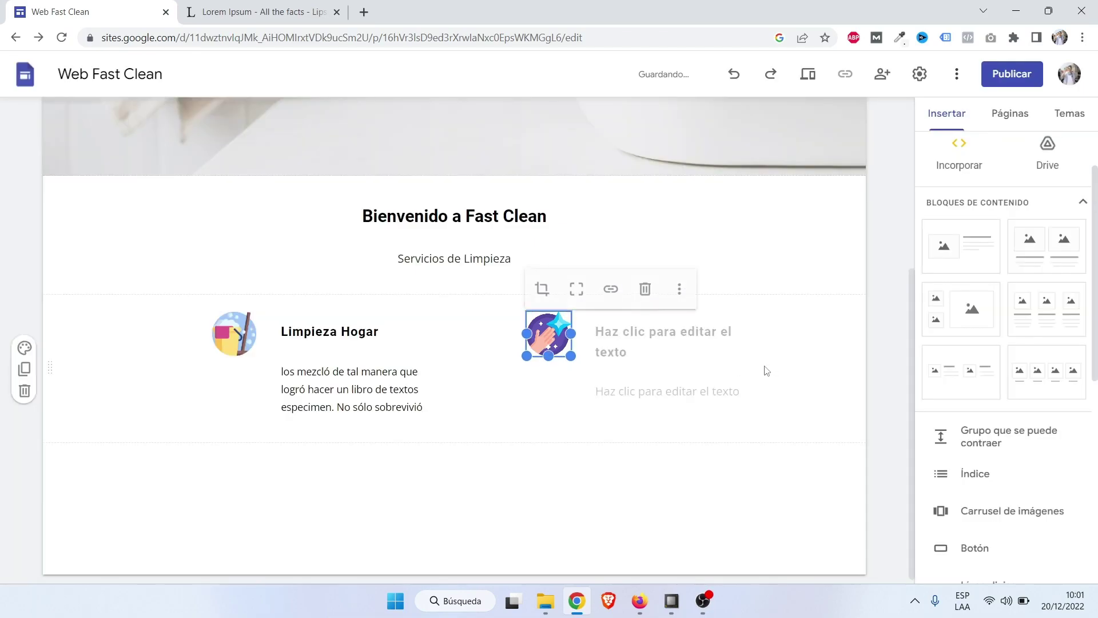
double_click(547, 328)
left_click_drag(559, 288, 522, 304)
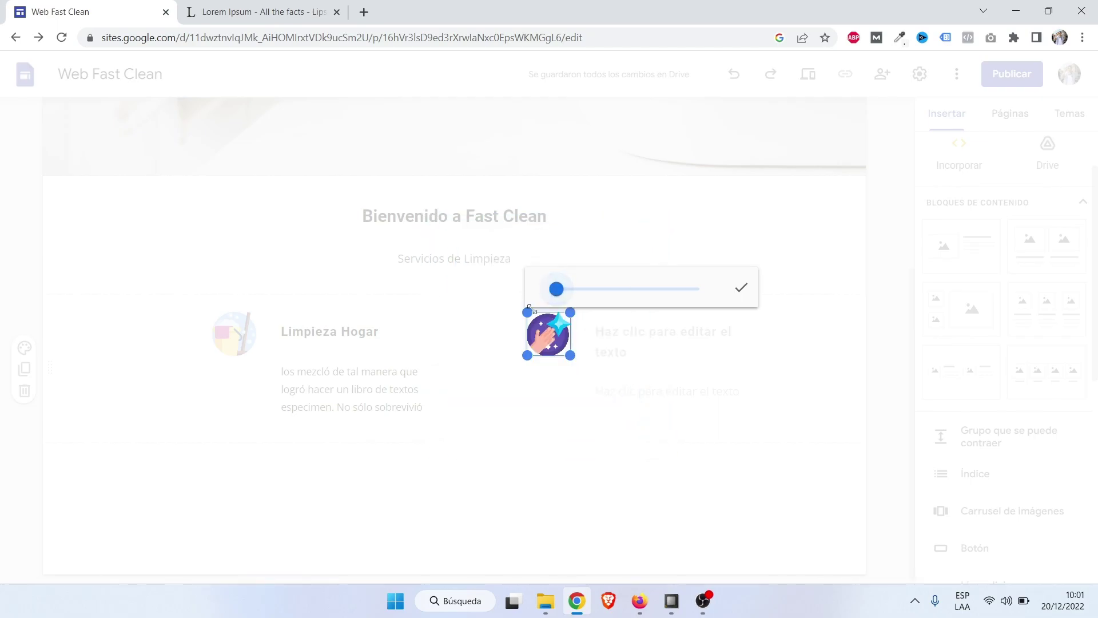
left_click(741, 287)
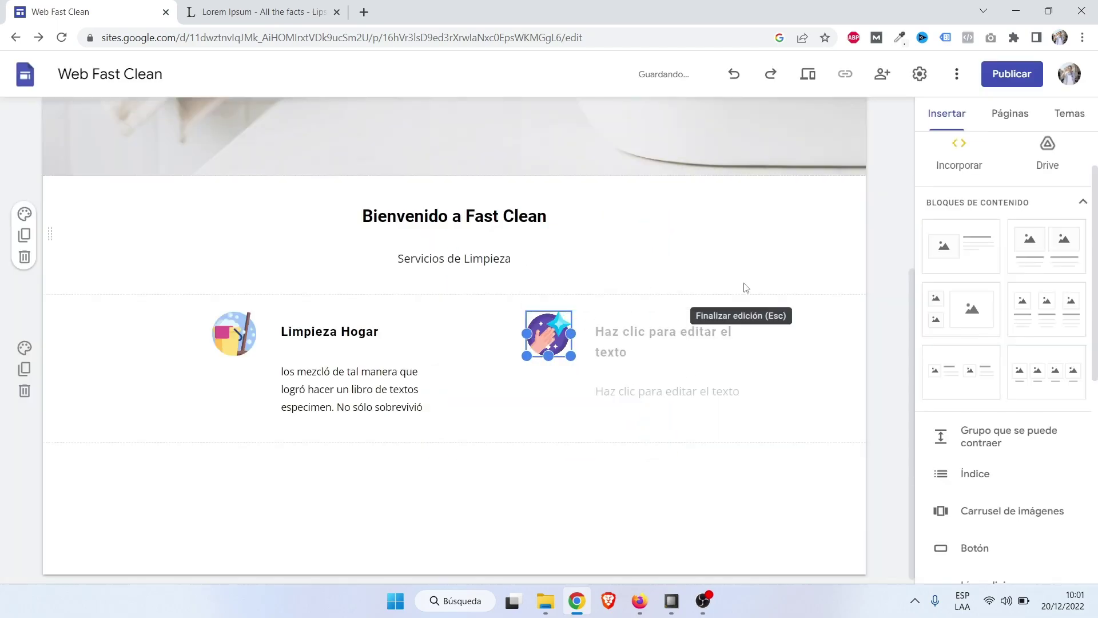
left_click(635, 444)
left_click(649, 351)
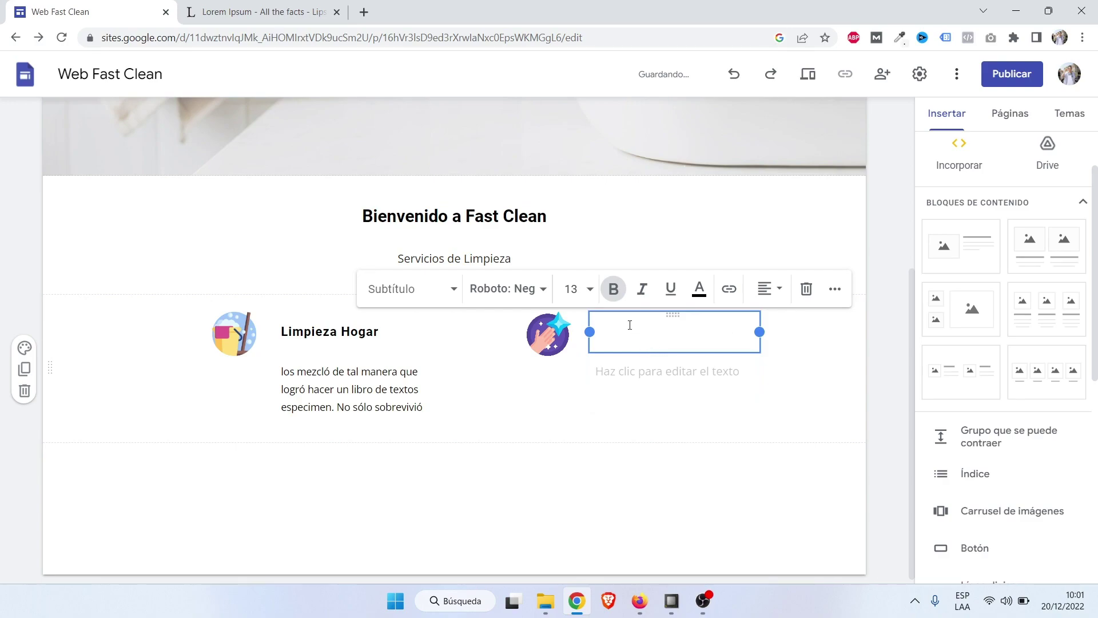
key("Caps_Lock")
type("L")
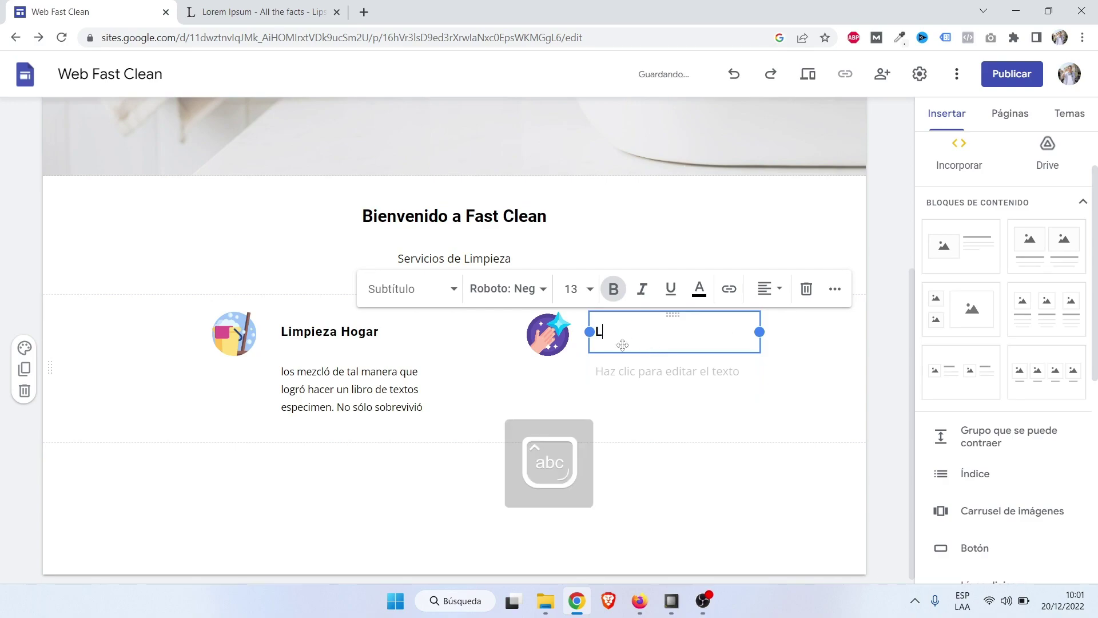
type("impieza de Ofici")
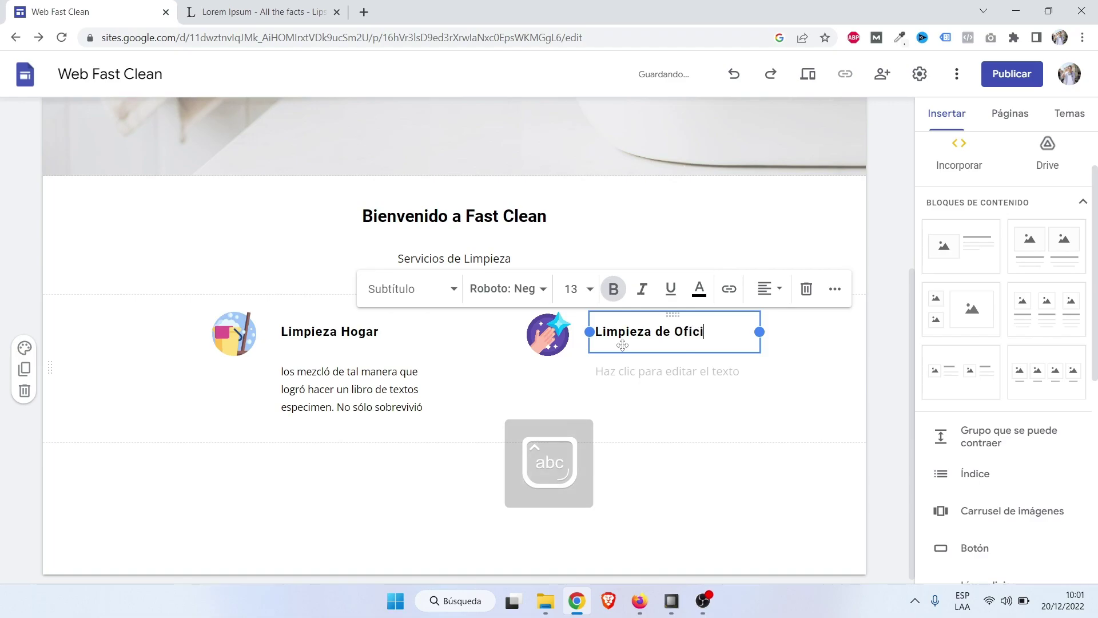
left_click(728, 397)
left_click(683, 373)
type("los mezcló de tal manera que logró hacer un libro de textos especimen. No sólo sobrevivió")
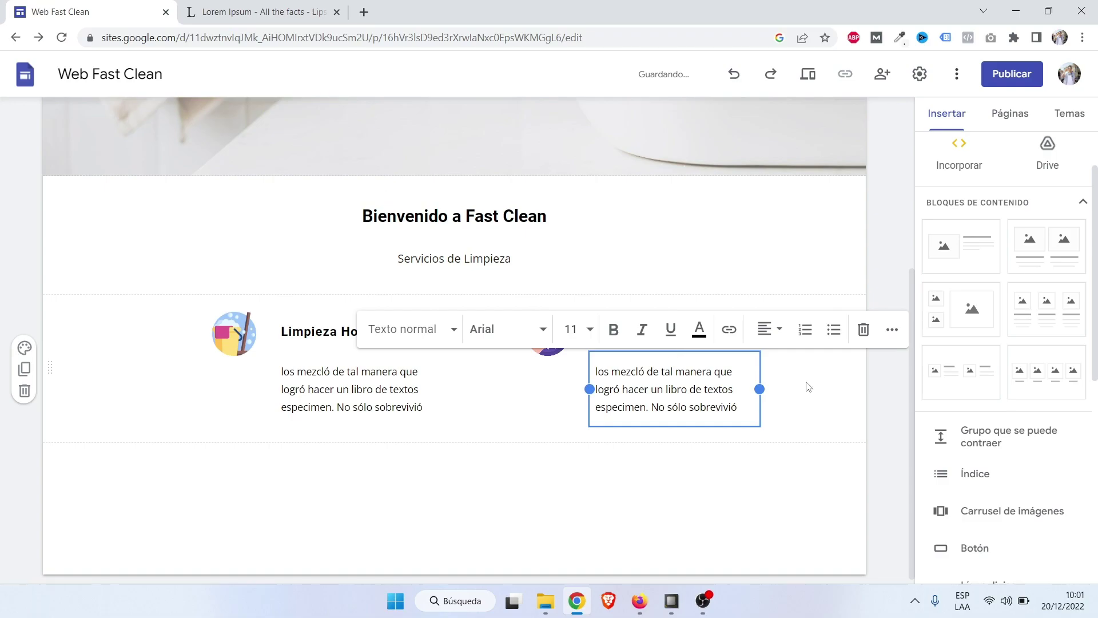
left_click(807, 385)
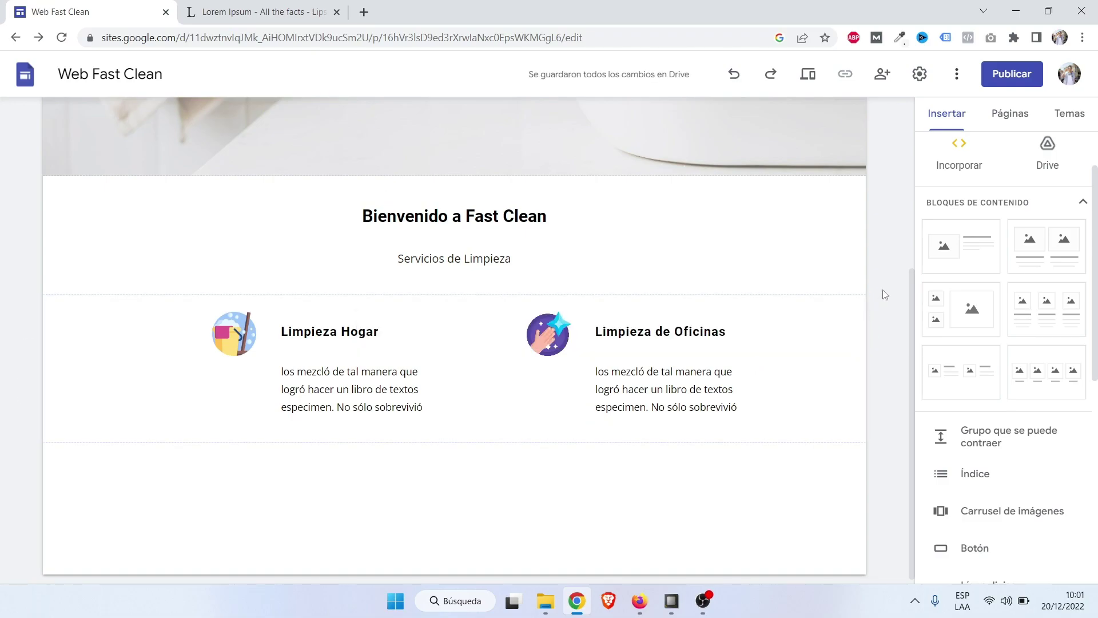
scroll(885, 294, "up", 2)
scroll(887, 296, "down", 1)
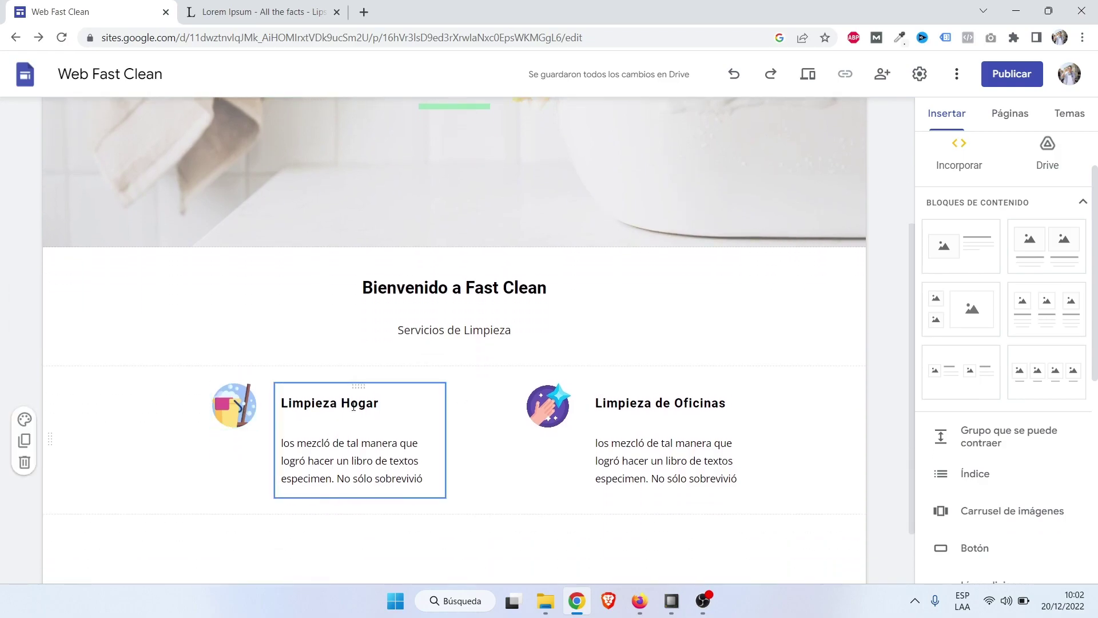
scroll(354, 405, "up", 4)
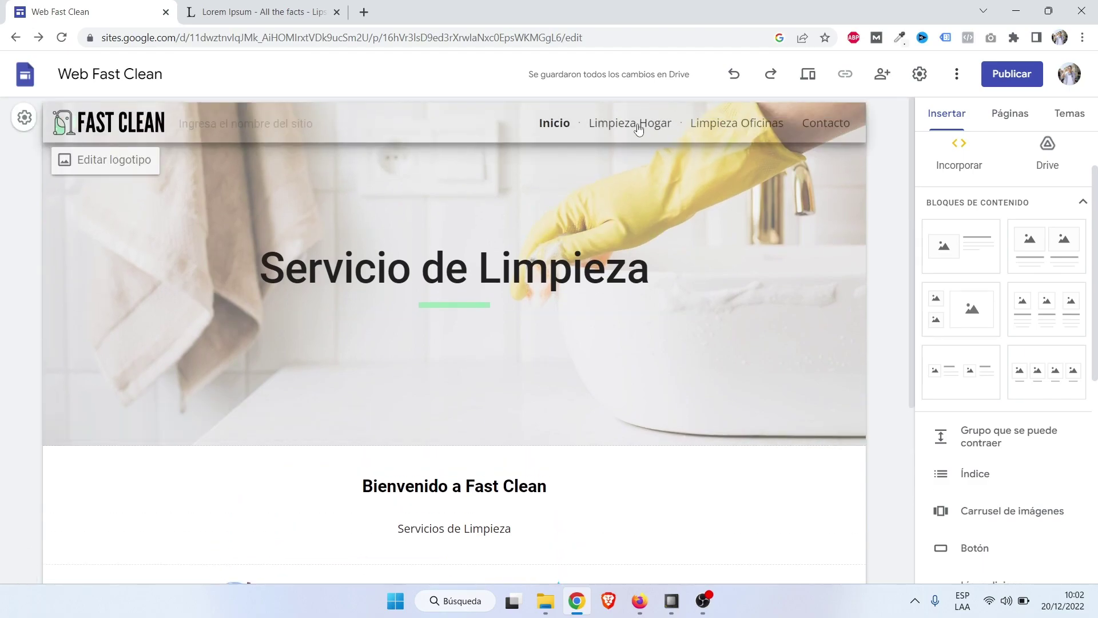
scroll(639, 129, "down", 5)
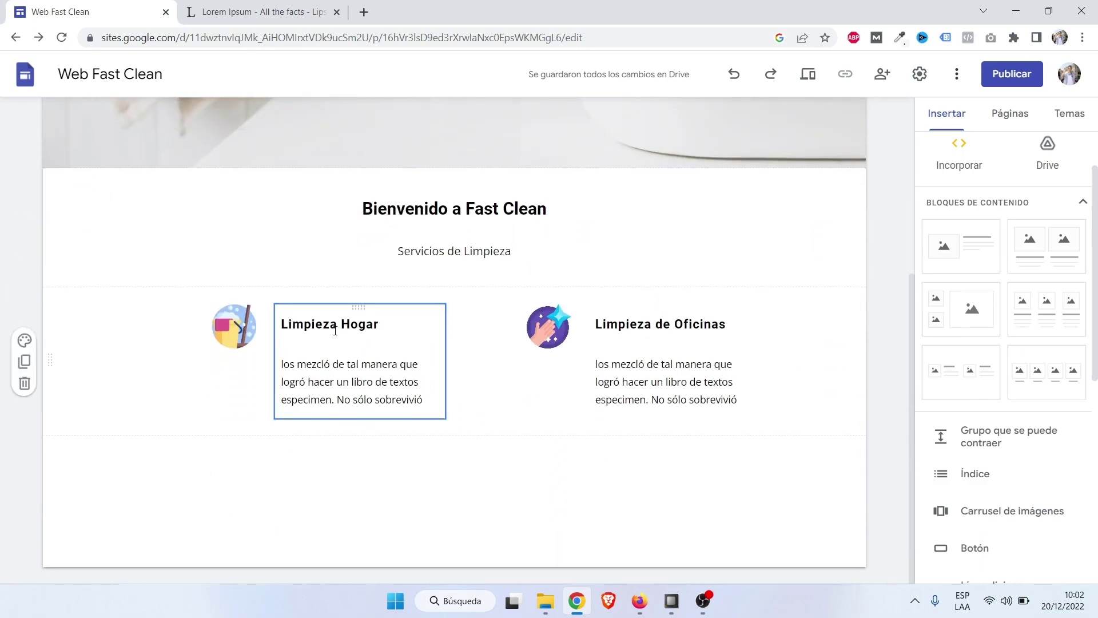
left_click(332, 324)
Link the Limpieza Hogar heading and its icon to the Limpieza Hogar page.
left_click_drag(390, 327, 285, 327)
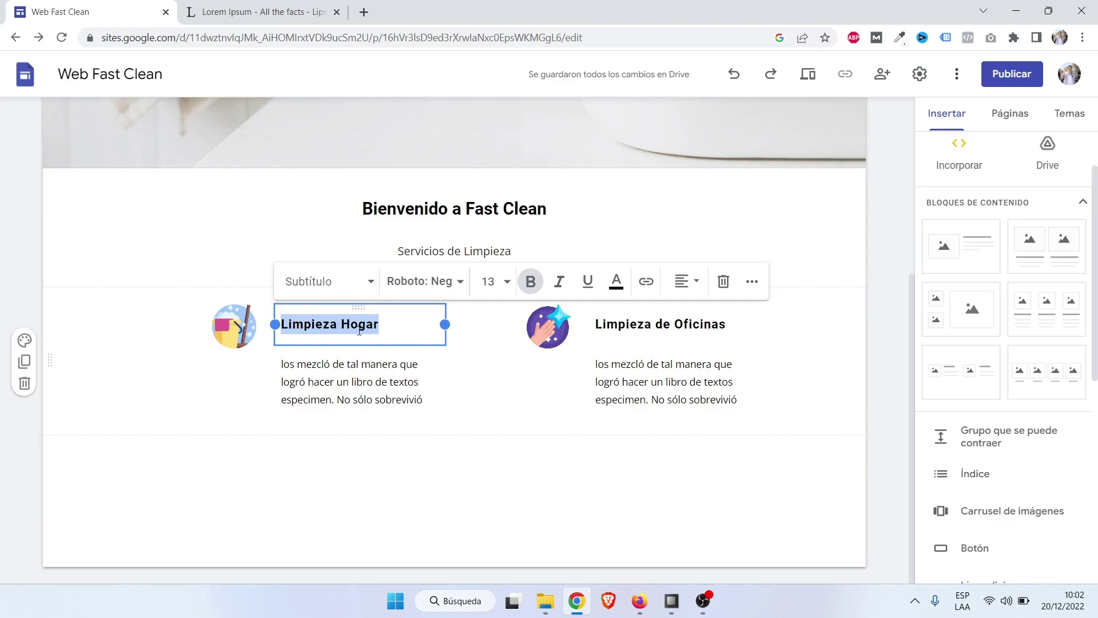
left_click(645, 282)
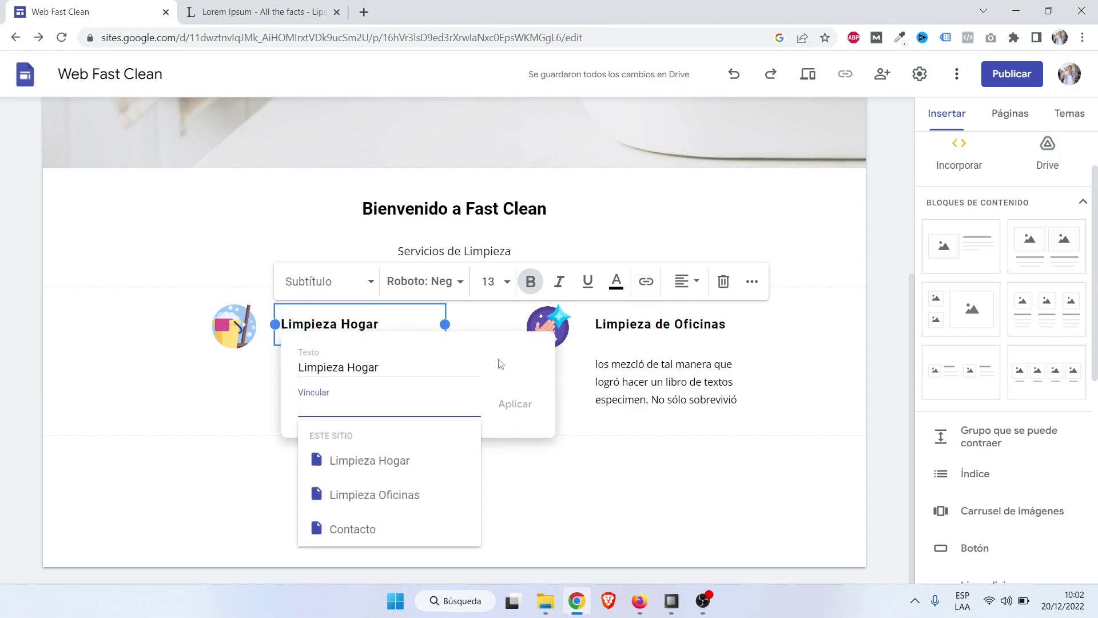
left_click(364, 465)
left_click(515, 405)
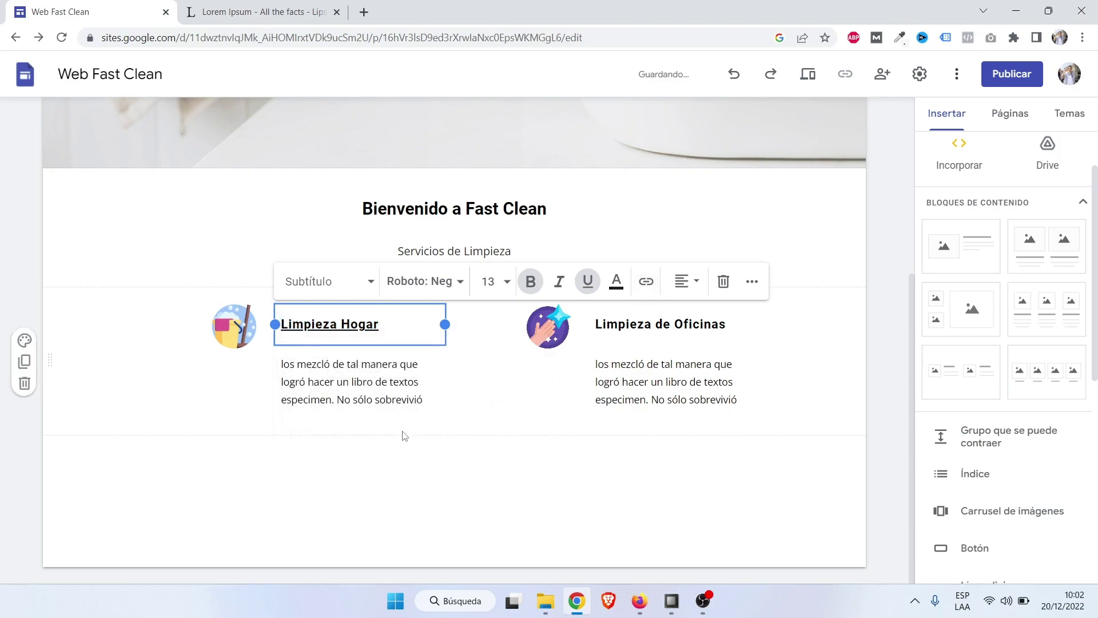
left_click(364, 436)
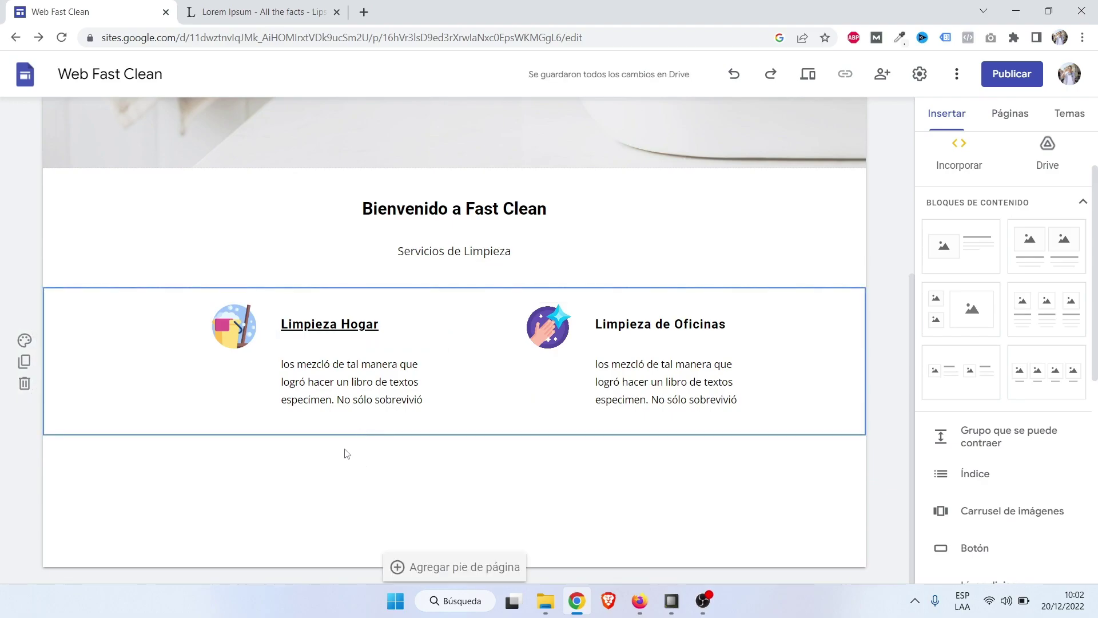
left_click(238, 331)
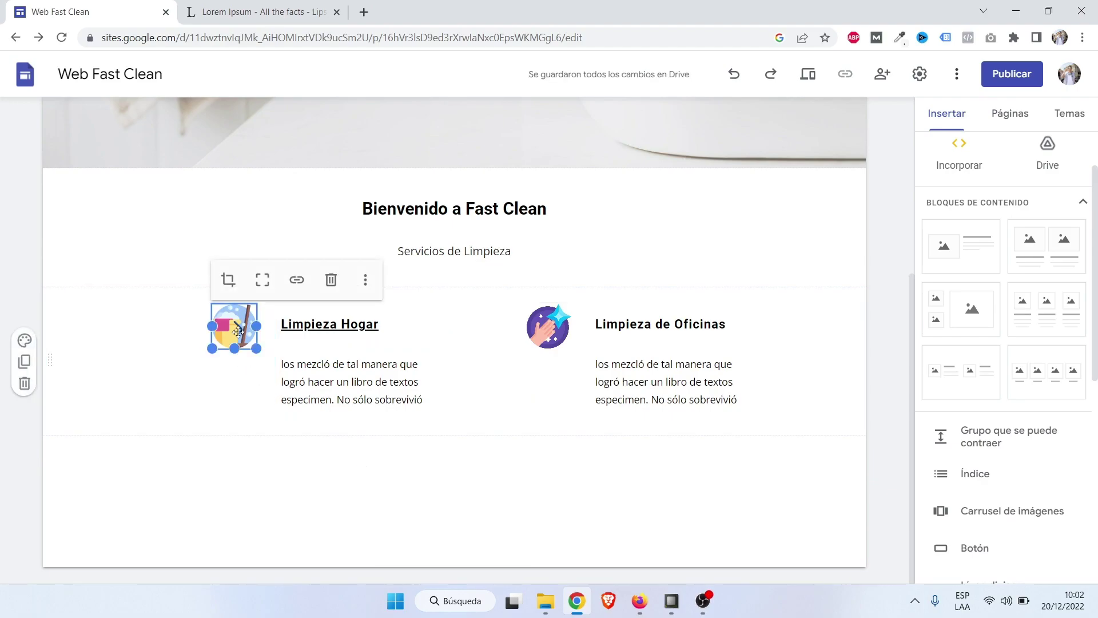
left_click(297, 279)
left_click(308, 335)
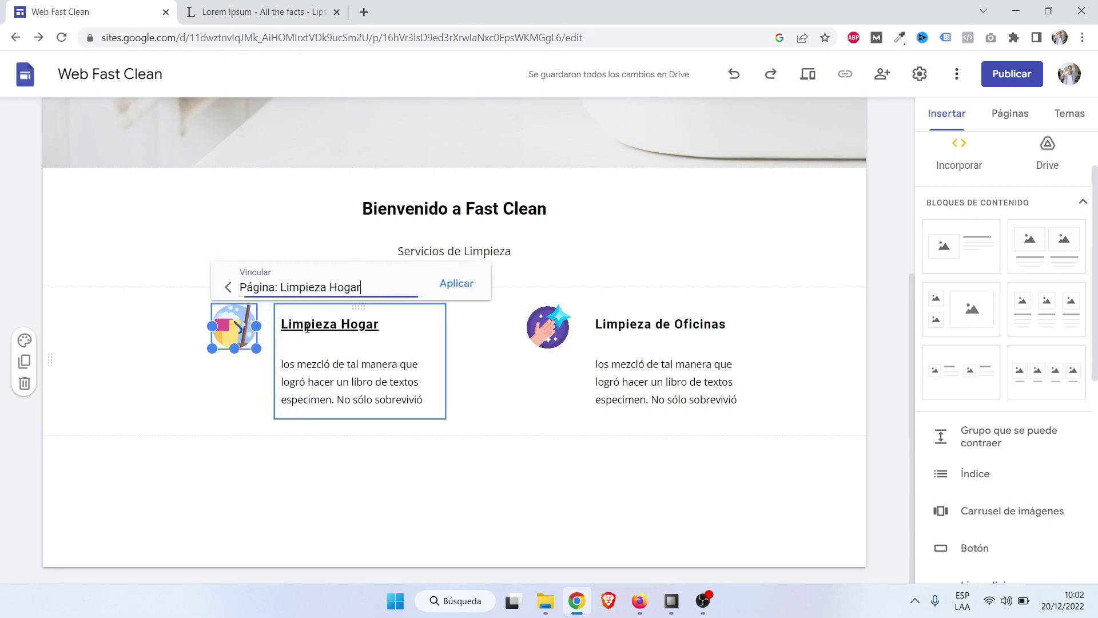
left_click(457, 284)
left_click(454, 436)
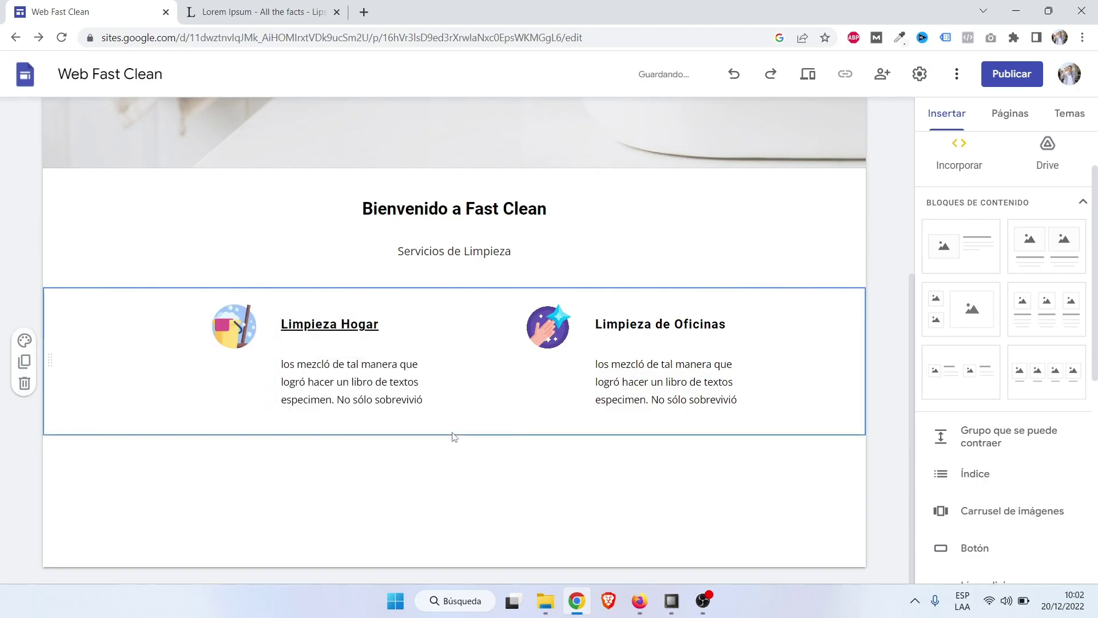
Link the Limpieza de Oficinas heading and its icon to the Limpieza Oficinas page.
left_click(671, 324)
triple_click(672, 324)
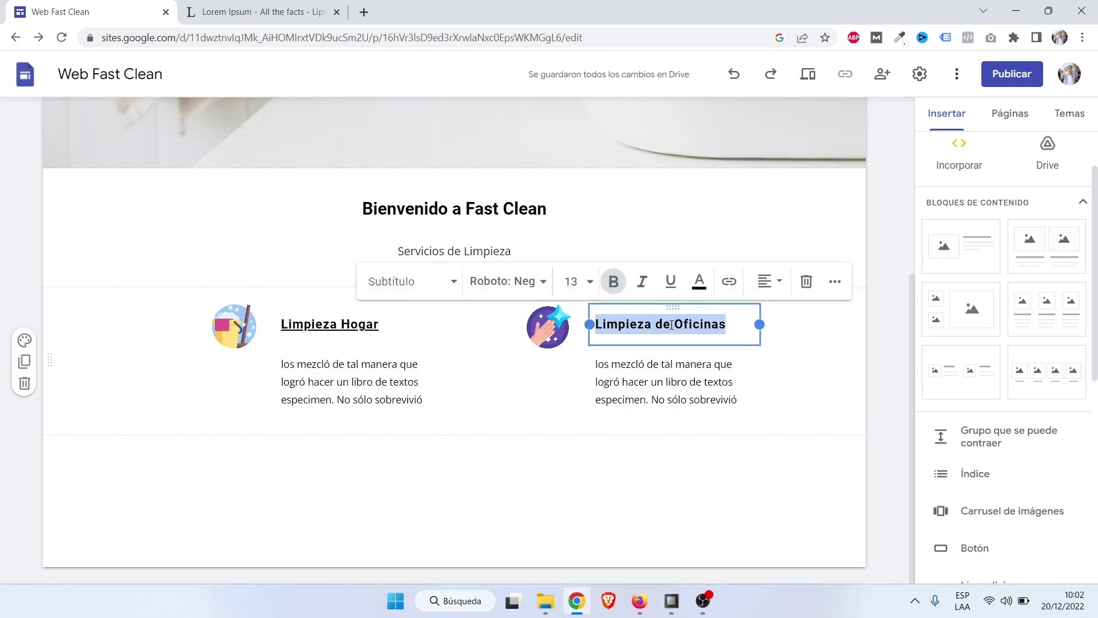
left_click(729, 281)
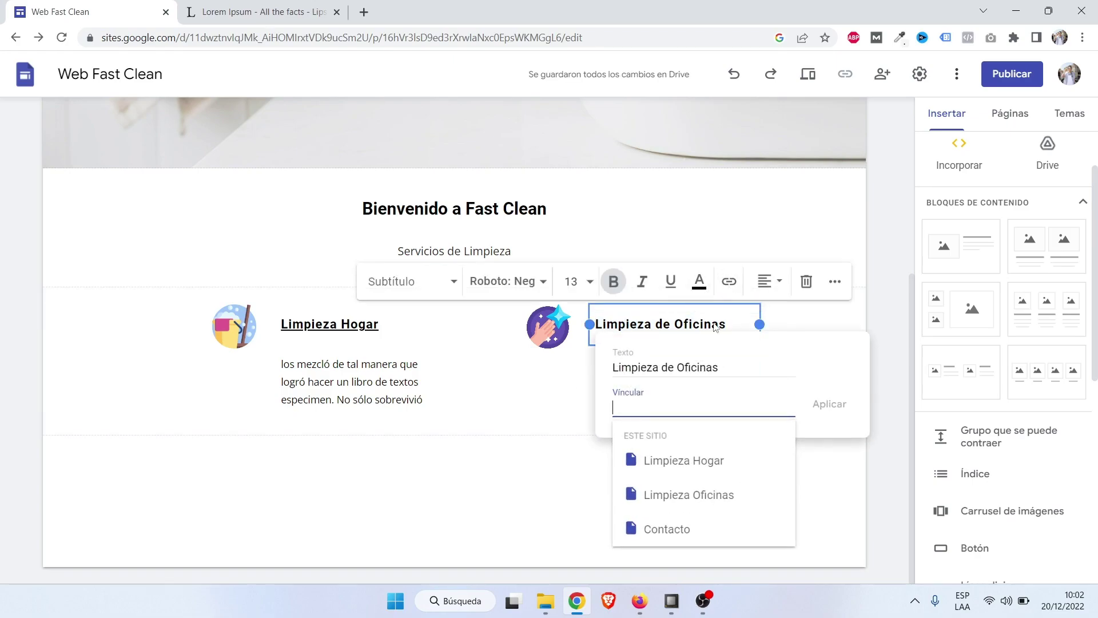
left_click(704, 496)
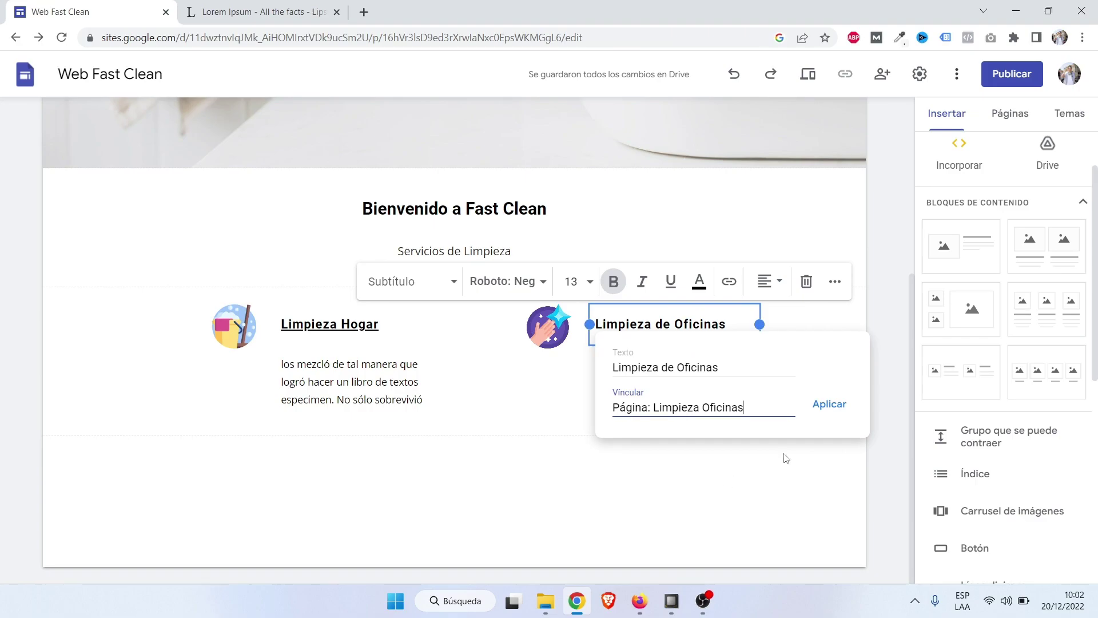
left_click(828, 405)
left_click(708, 456)
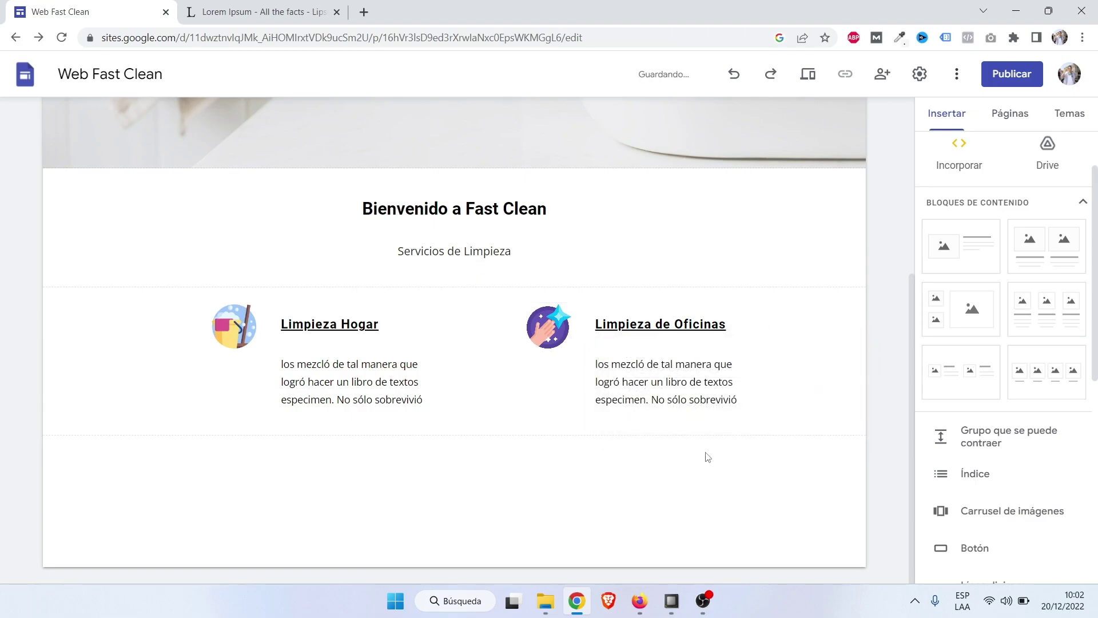
left_click(550, 334)
left_click(610, 280)
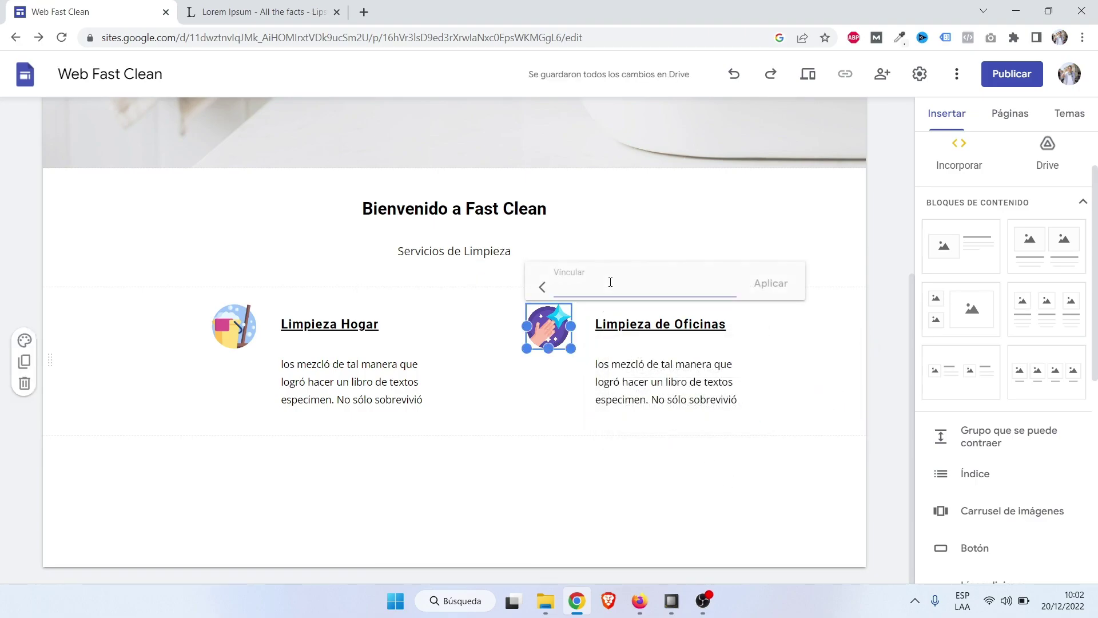
left_click(605, 288)
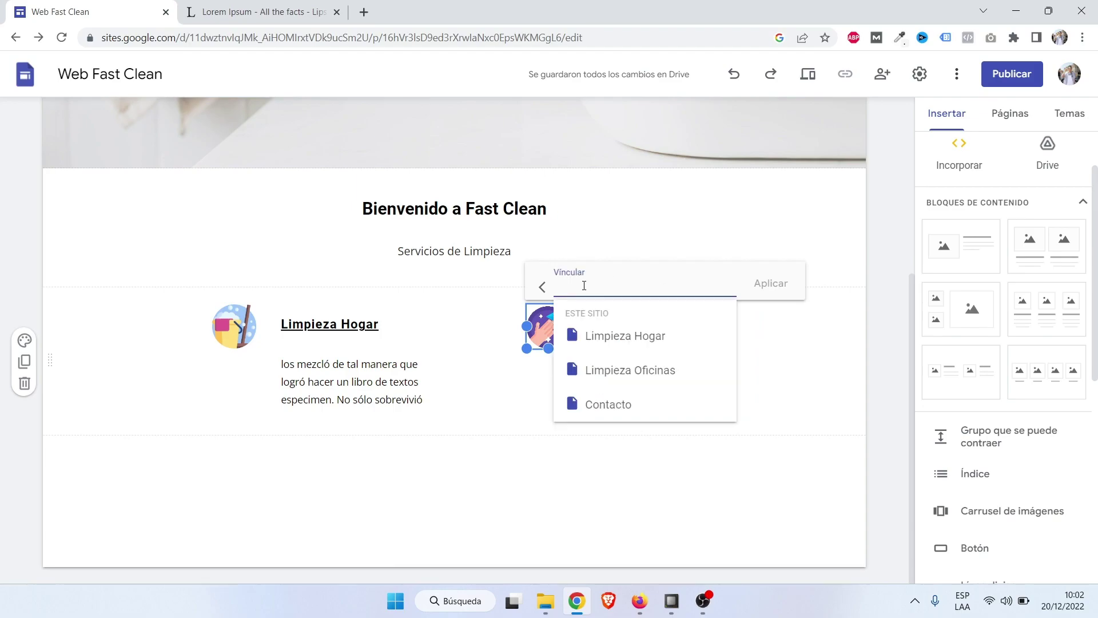
left_click(634, 371)
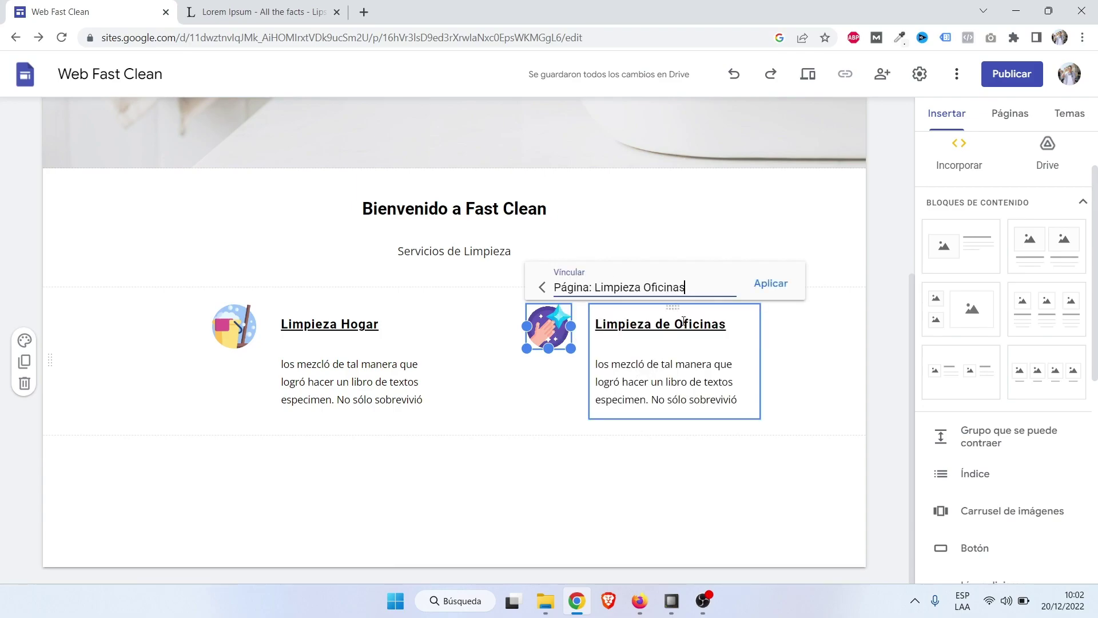
left_click(772, 283)
left_click(809, 419)
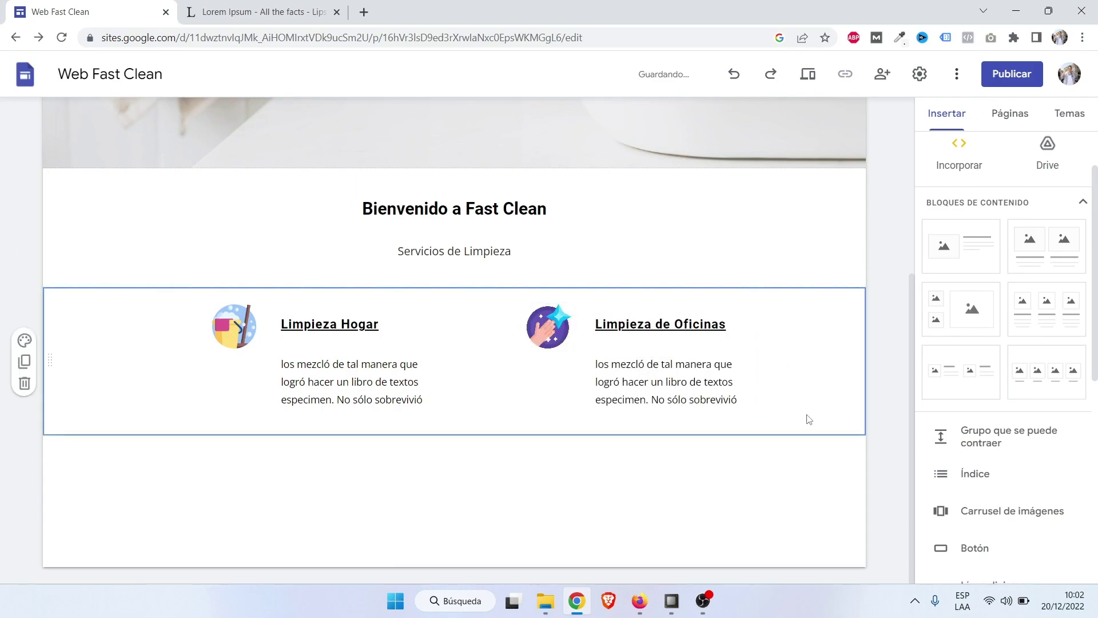
left_click(241, 327)
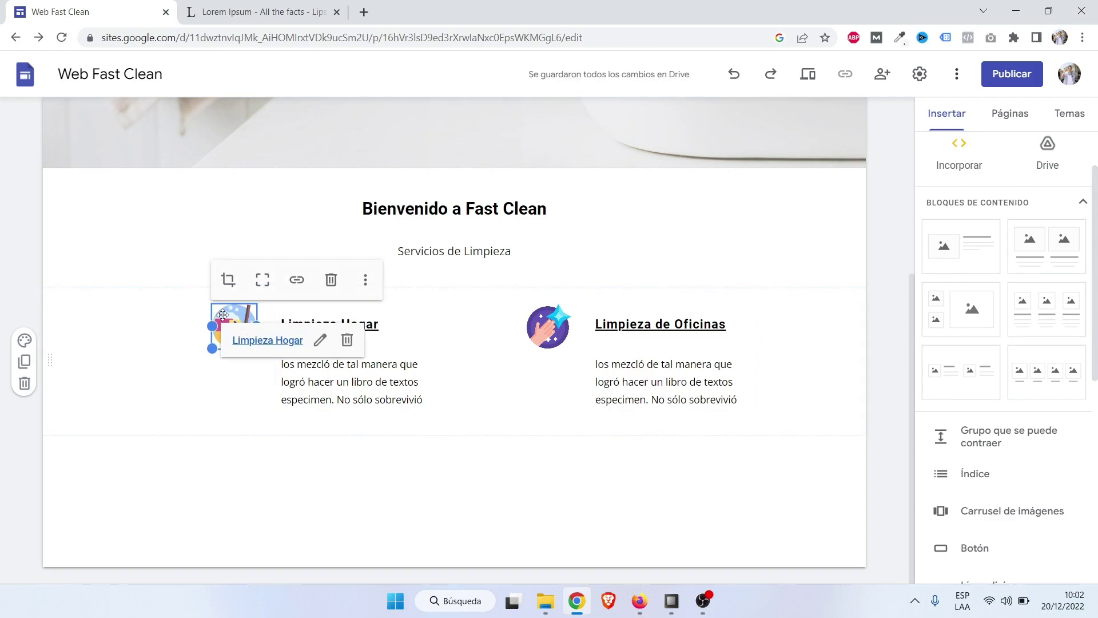
Verify the links on the Limpieza Hogar heading and both Limpieza de Oficinas elements.
left_click(485, 364)
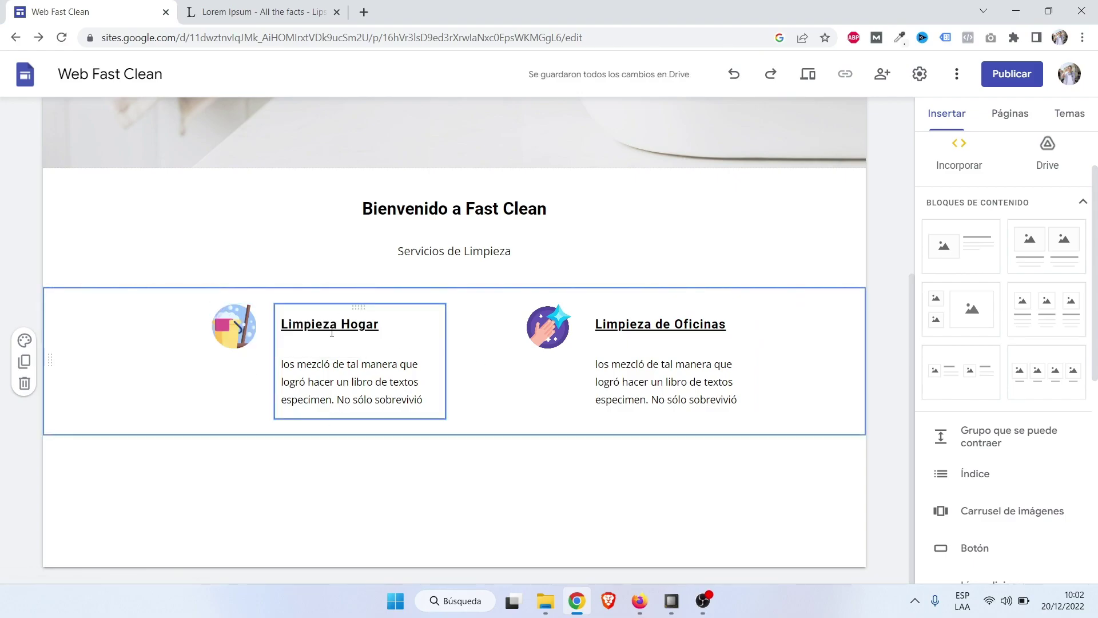
left_click(332, 326)
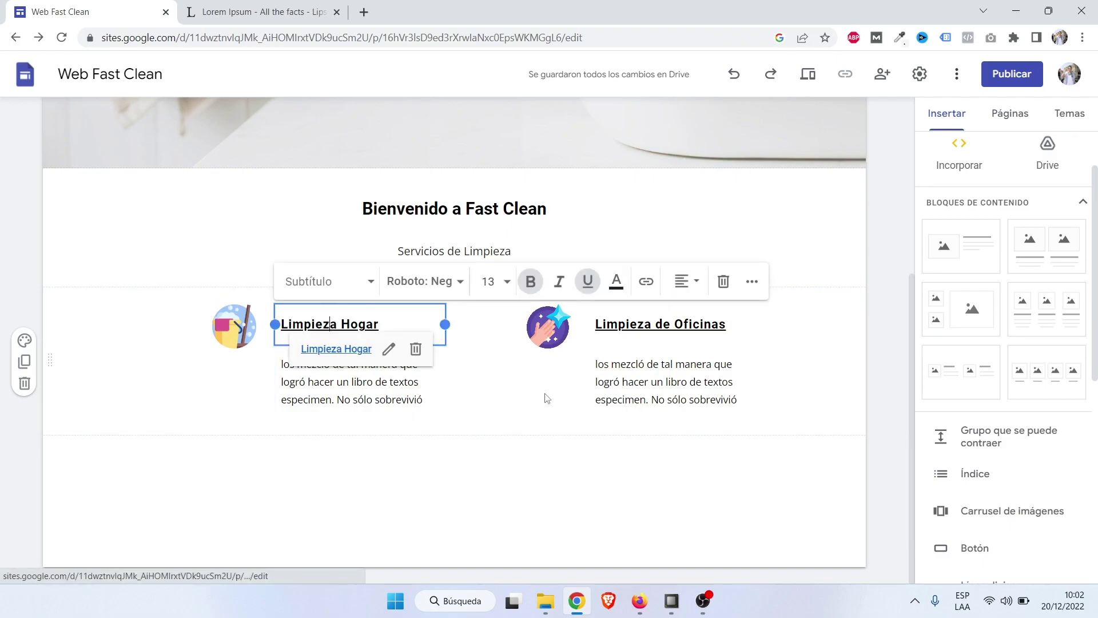
left_click(554, 331)
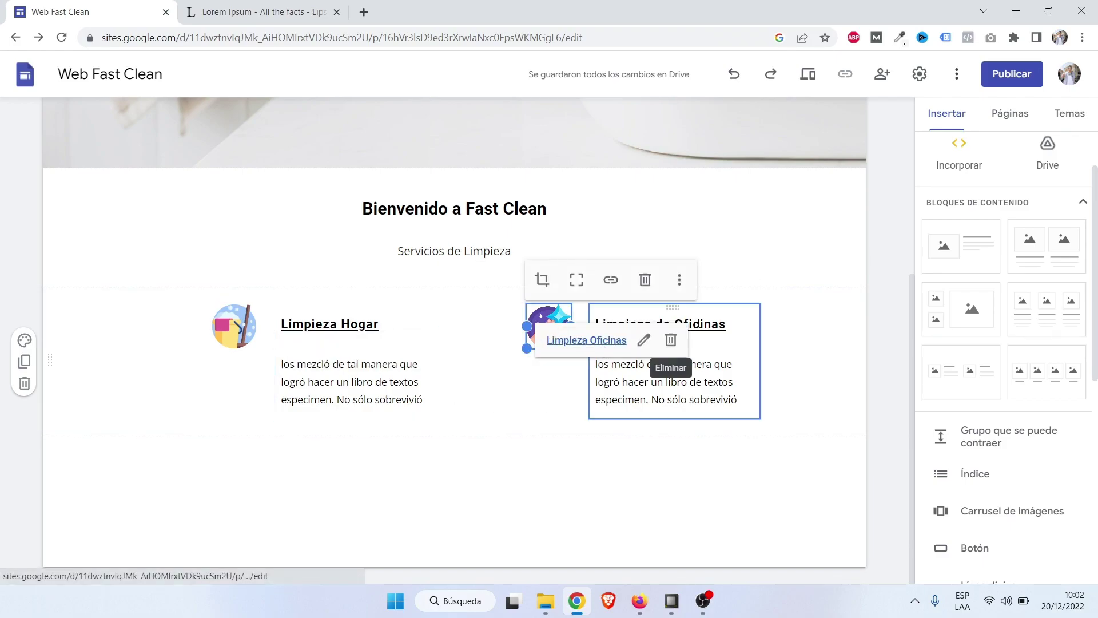
left_click(677, 324)
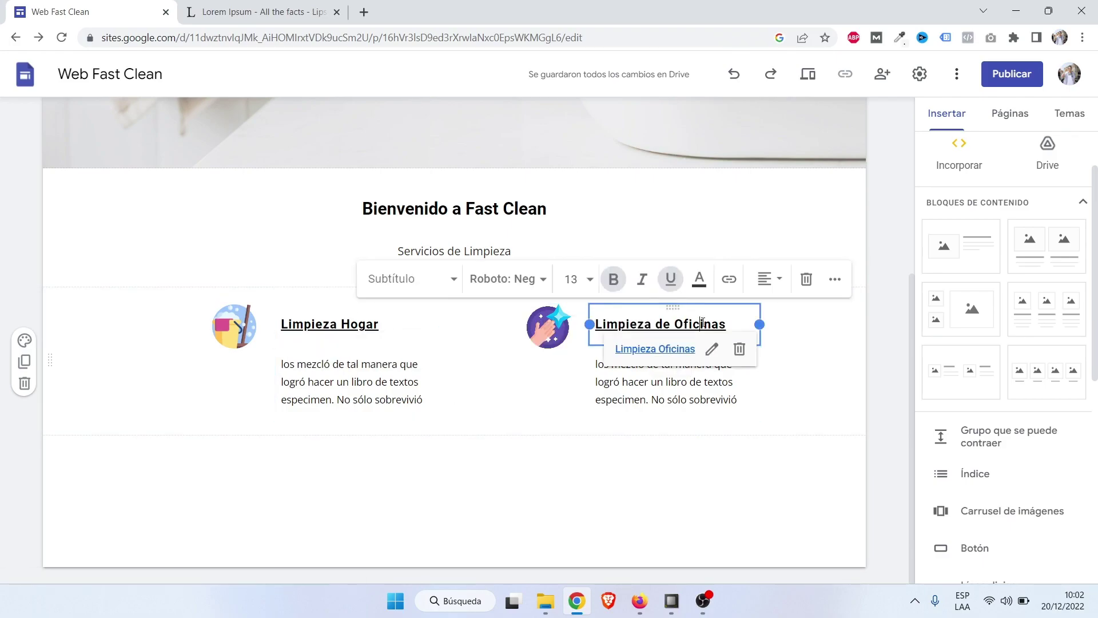
left_click(822, 361)
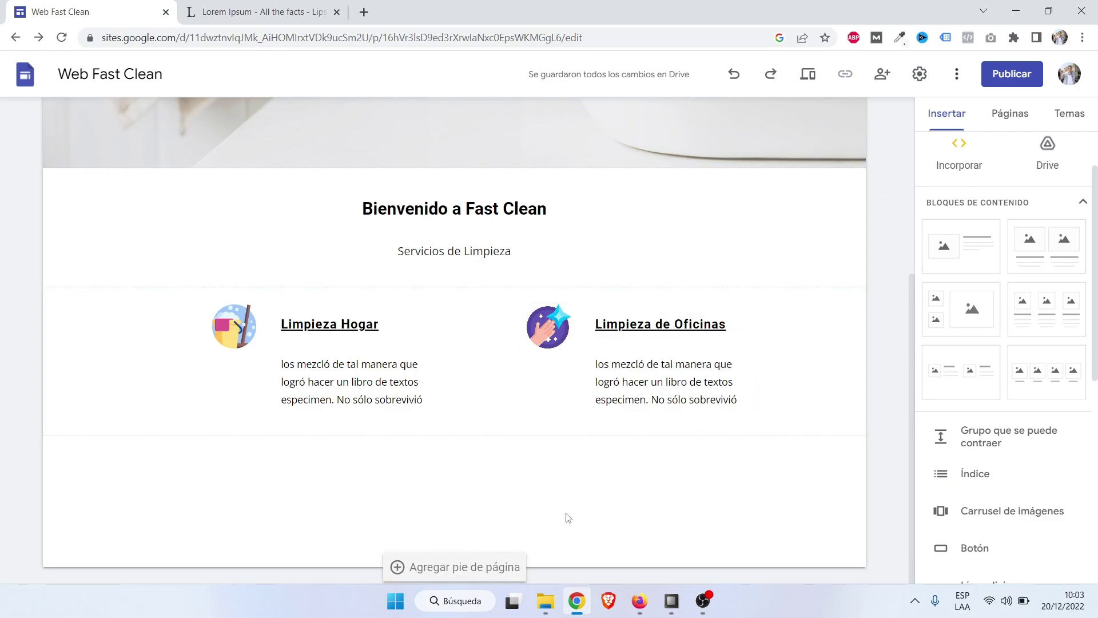
Turn off underlining on the Limpieza Hogar and Limpieza de Oficinas headings.
triple_click(345, 323)
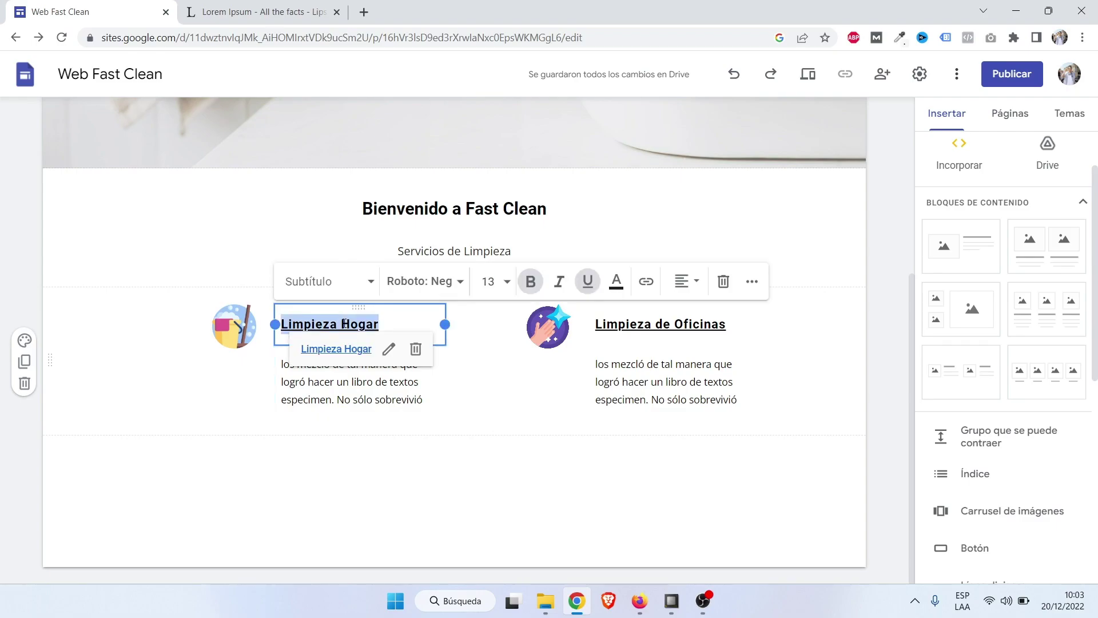
left_click(589, 281)
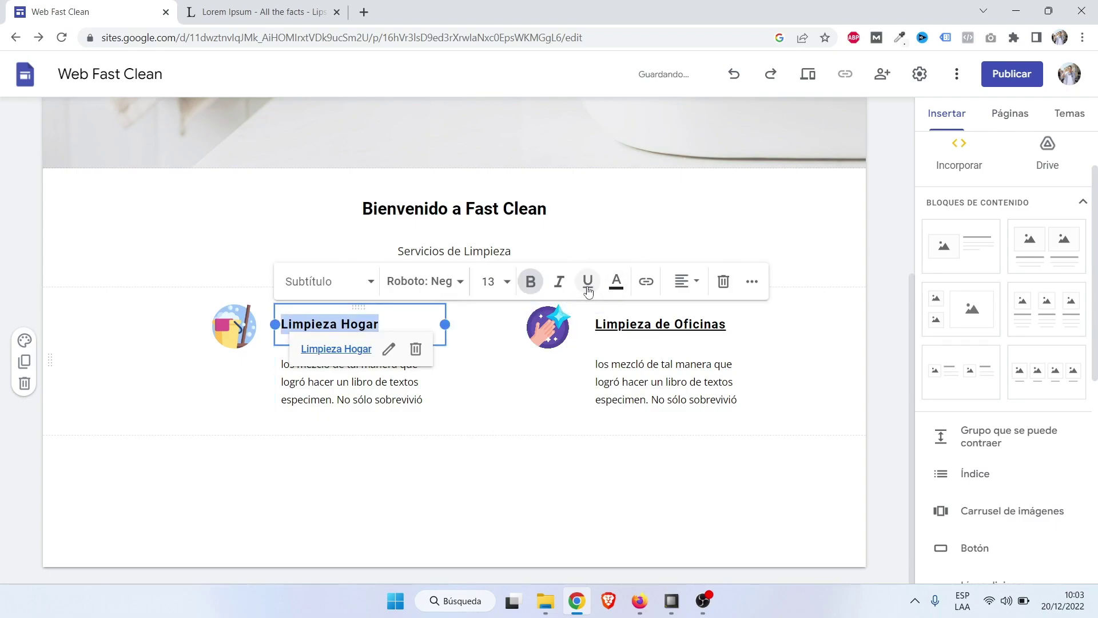
left_click(781, 423)
triple_click(640, 323)
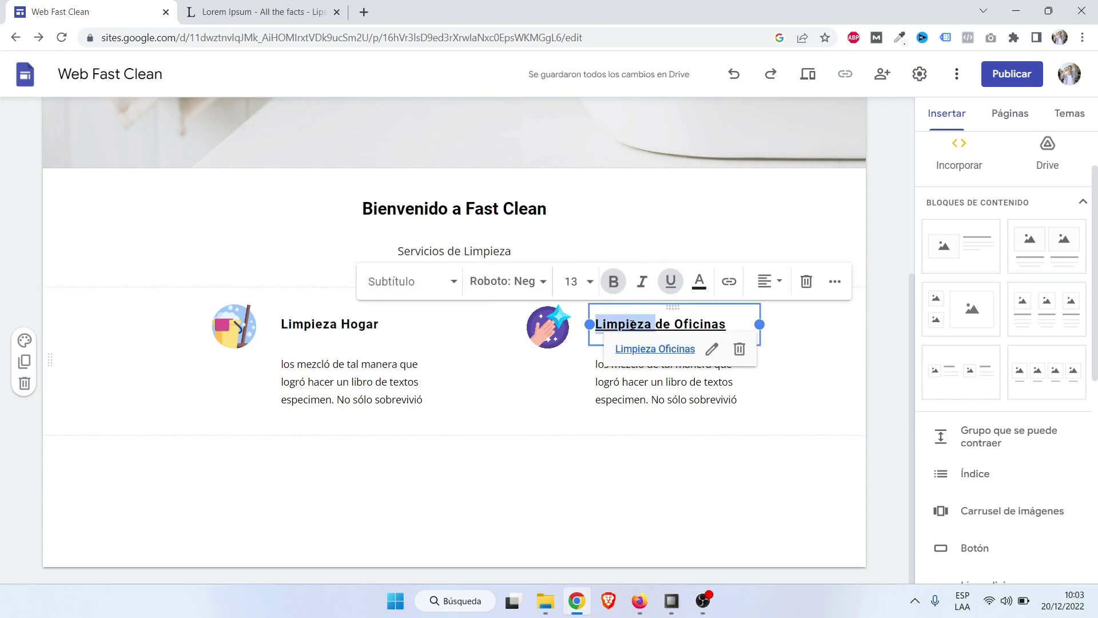
left_click(817, 356)
scroll(892, 431, "up", 3)
scroll(892, 431, "down", 3)
scroll(893, 431, "up", 2)
scroll(893, 432, "down", 2)
scroll(892, 431, "down", 1)
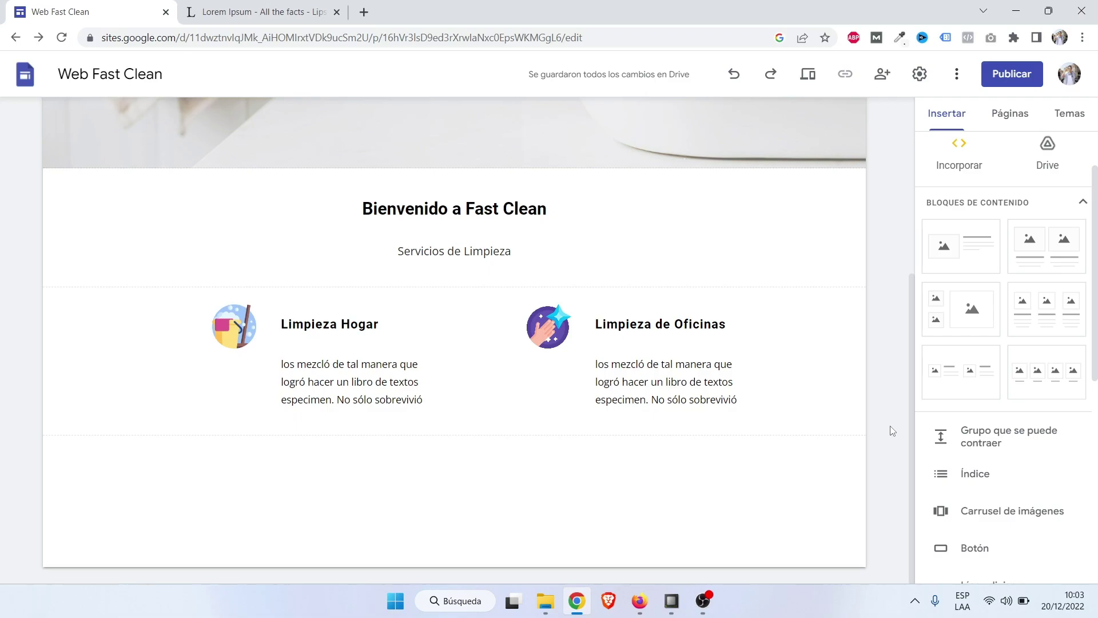
Insert an image-and-text block below the service cards and move its image slot right of the text.
scroll(967, 274, "up", 1)
scroll(968, 266, "down", 1)
left_click(968, 264)
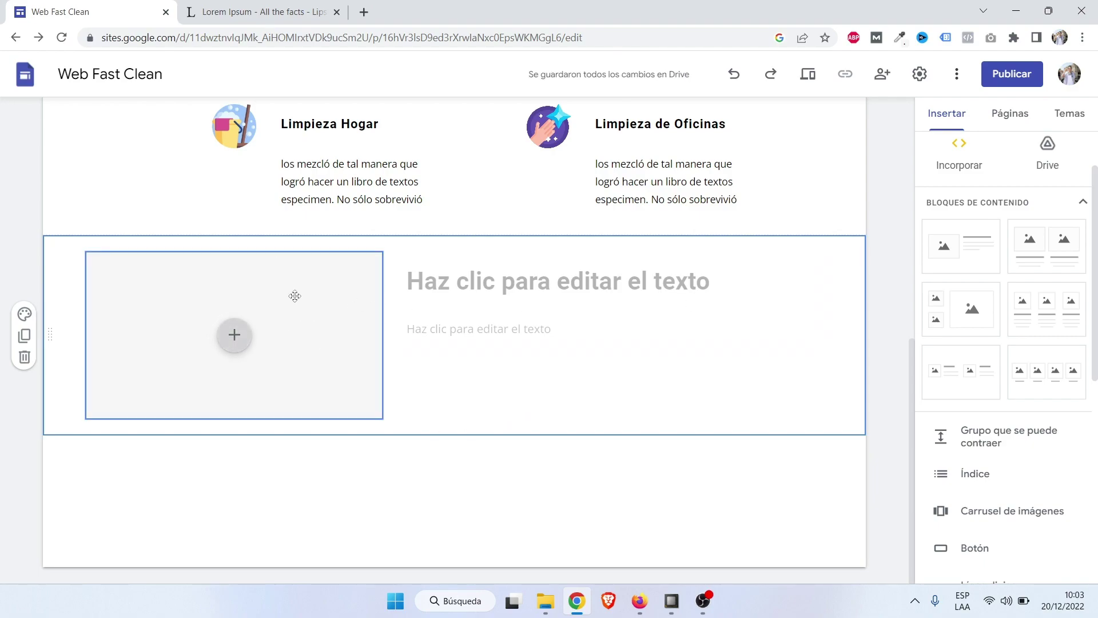
left_click_drag(272, 291, 830, 293)
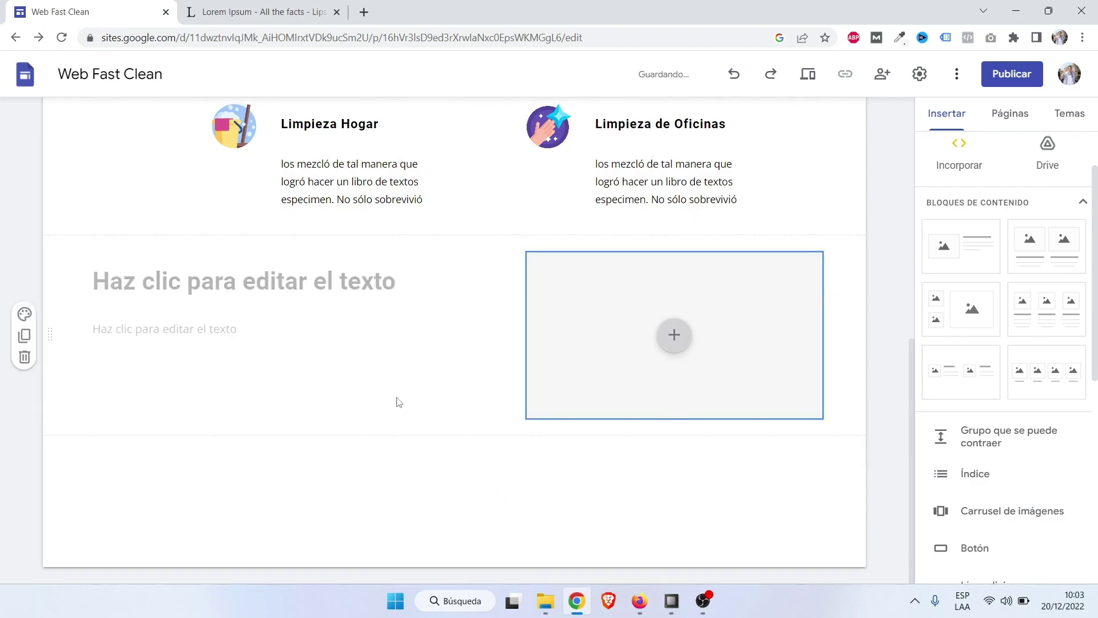
left_click(601, 299)
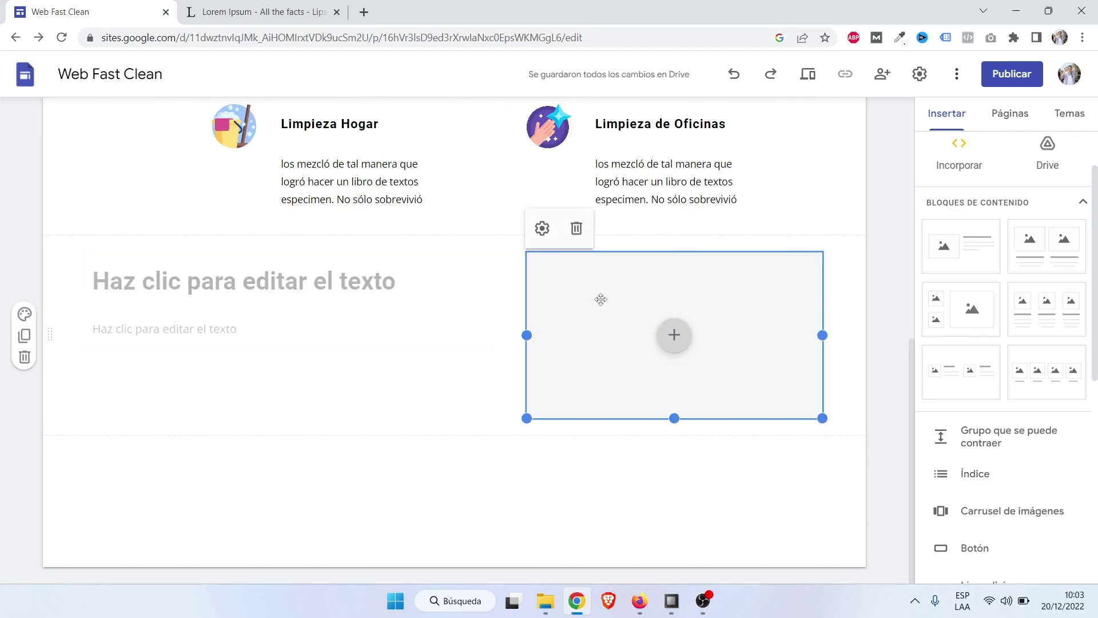
Upload the foto inicio photo from Imágenes Web Fast Clean into the empty image slot.
left_click(675, 335)
left_click(725, 381)
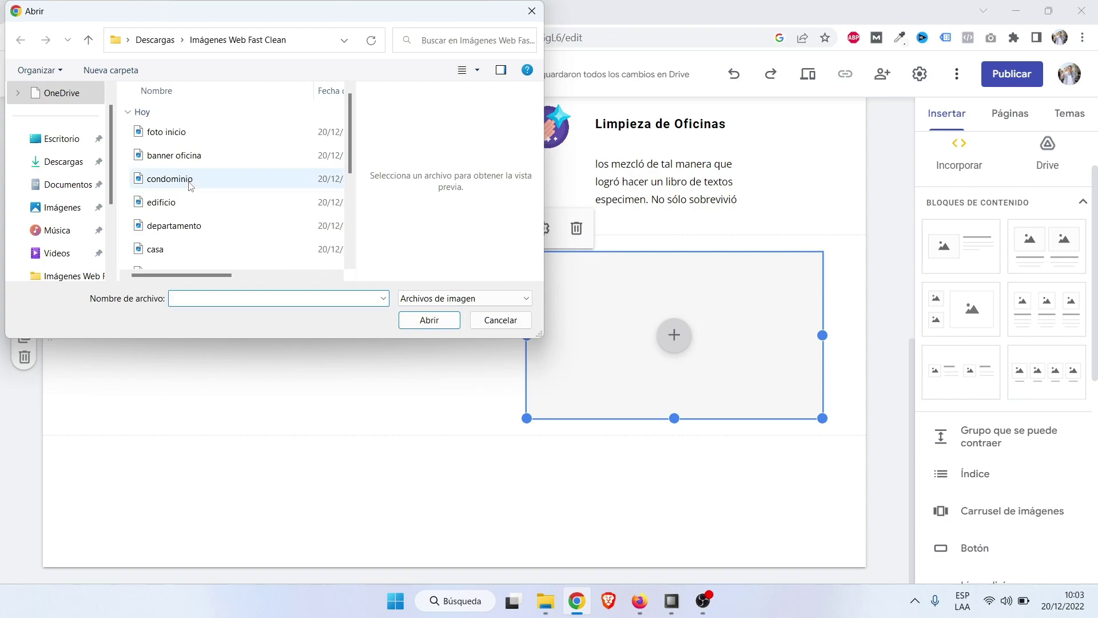
scroll(200, 229, "down", 1)
scroll(212, 236, "down", 1)
scroll(211, 235, "down", 1)
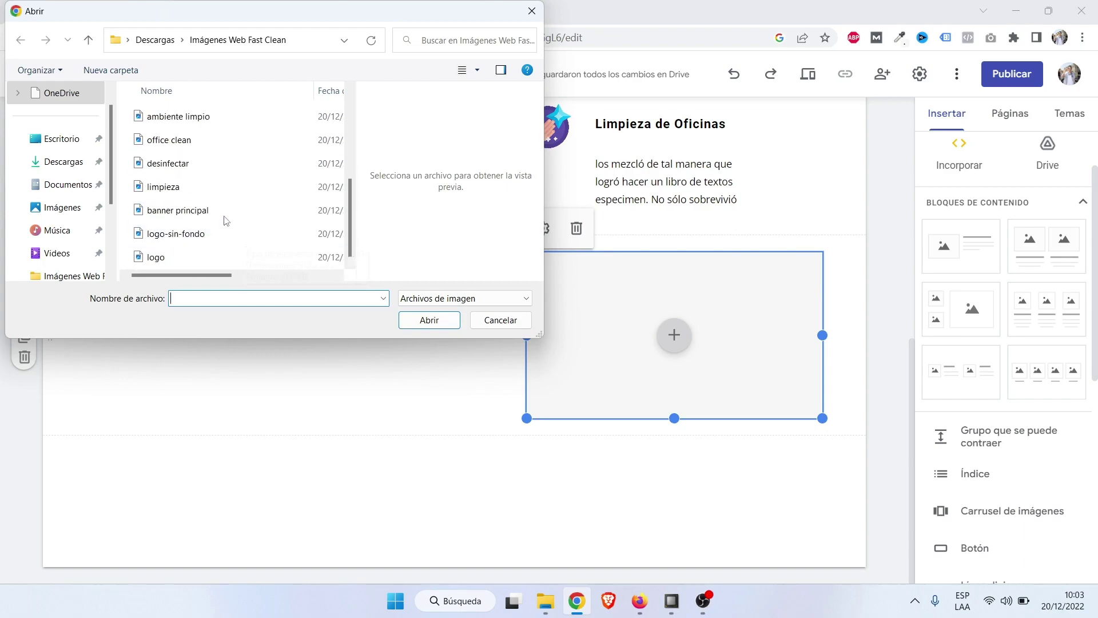
left_click(224, 193)
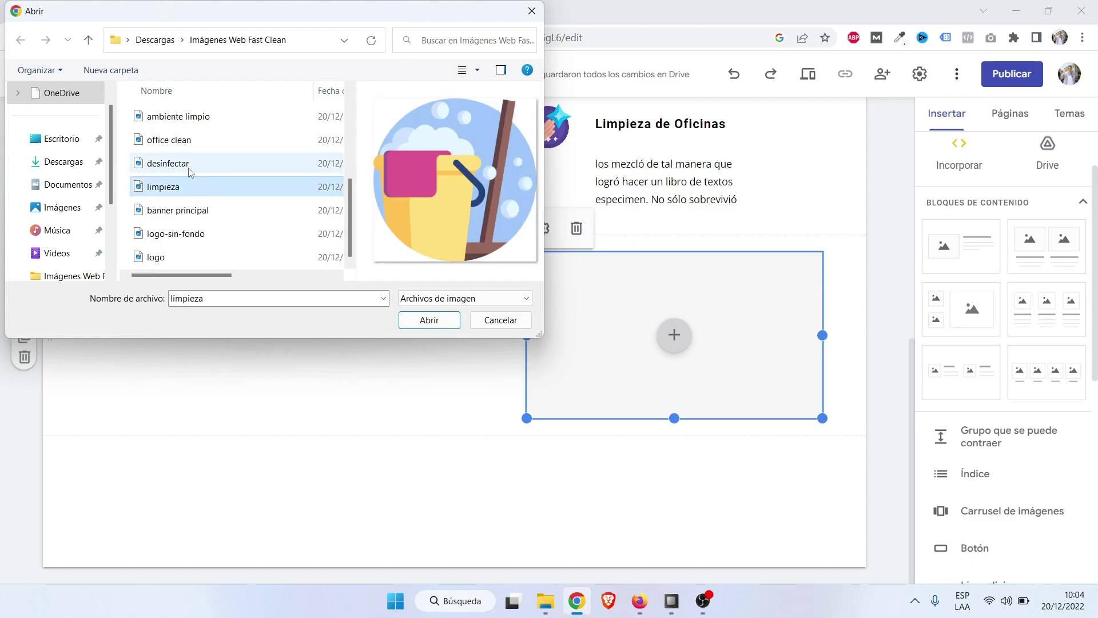
left_click(191, 168)
key("Up")
key("Up")
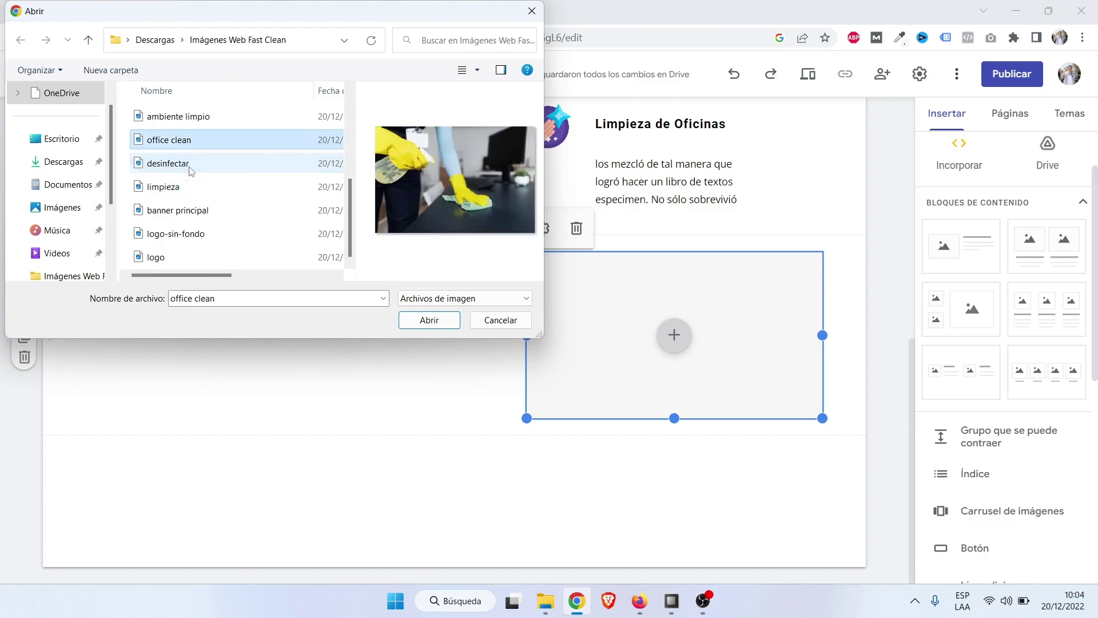
key("Up")
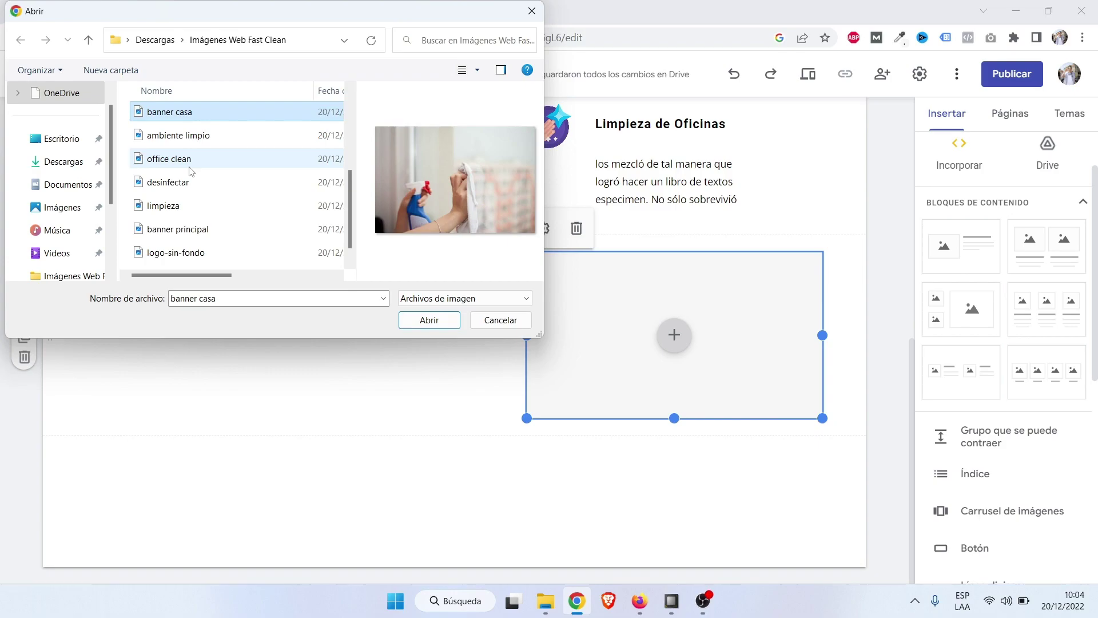
key("Up")
key("Down")
key("Up")
key("Up")
key("Up")
key("Up")
key("Up")
key("Up")
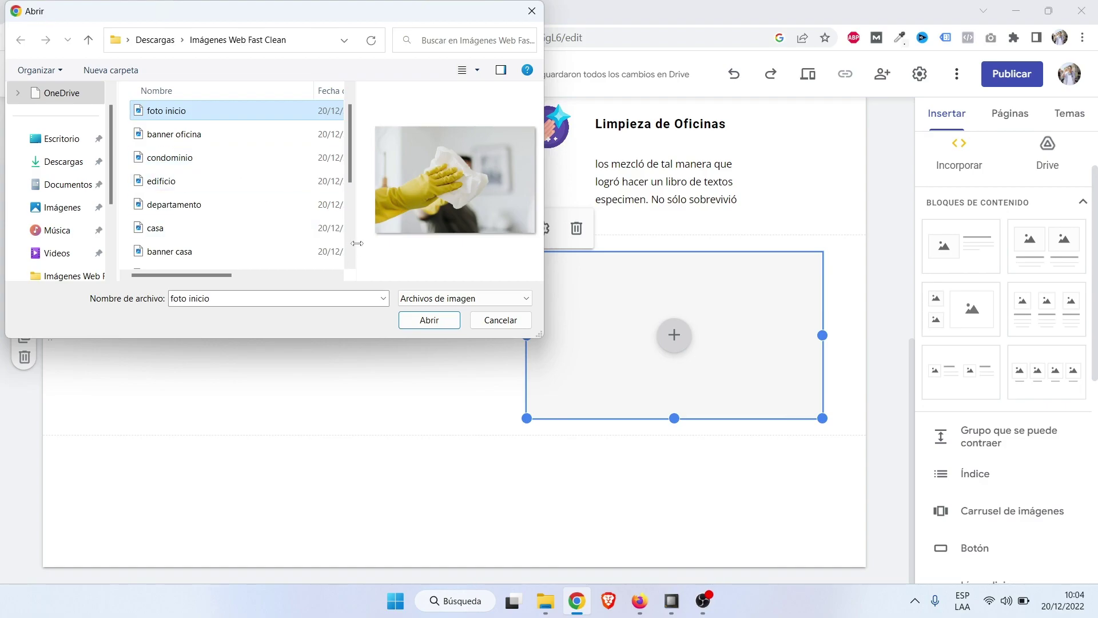
scroll(269, 189, "up", 1)
double_click(206, 137)
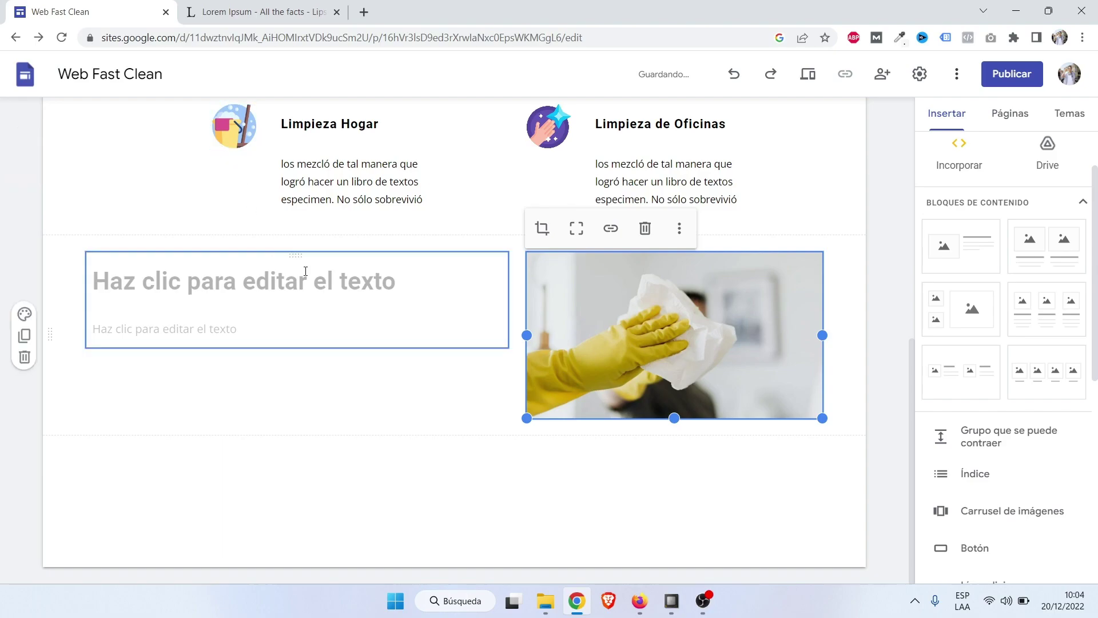
left_click(875, 413)
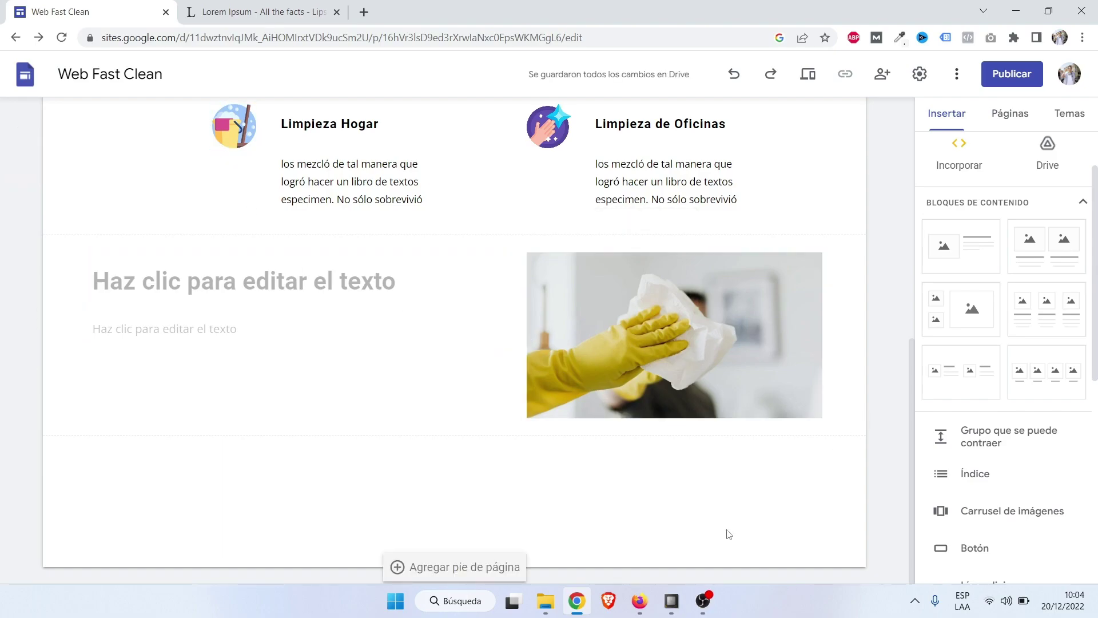
Select the heading 'Utilizamos Materiales e Insumos de Calidad' on the published site in Firefox.
left_click(640, 601)
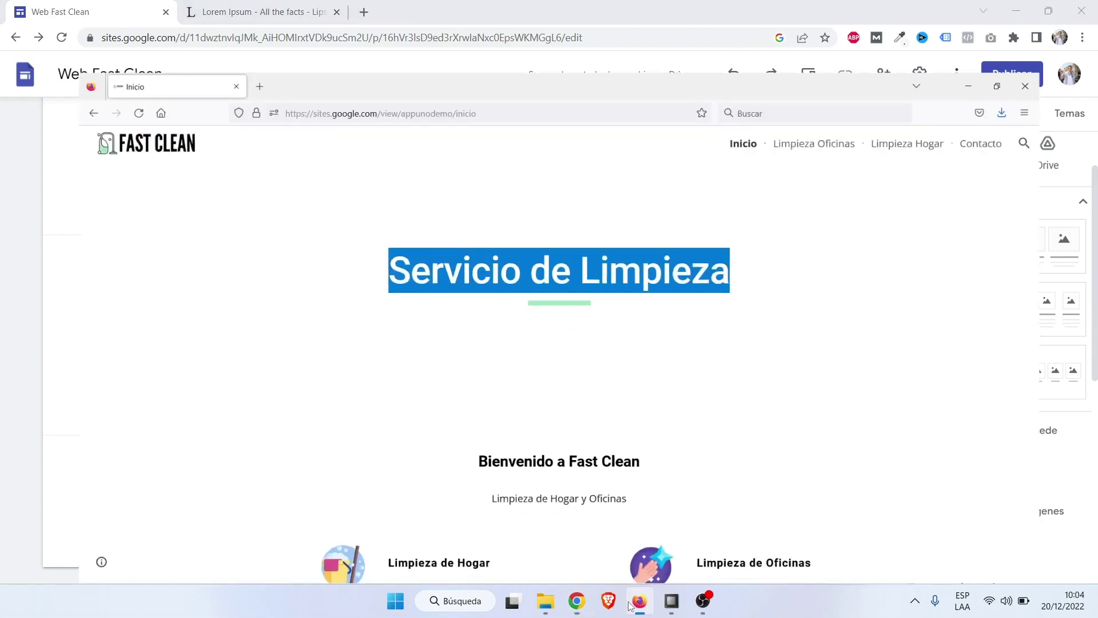
scroll(344, 400, "down", 5)
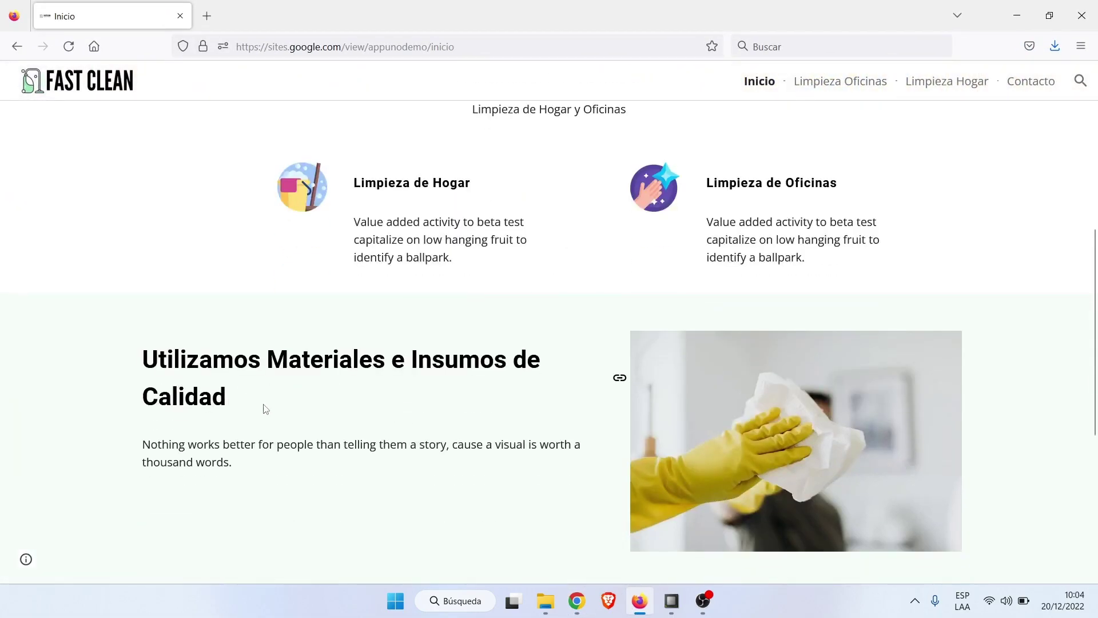
left_click_drag(237, 409, 135, 367)
key("ctrl+c")
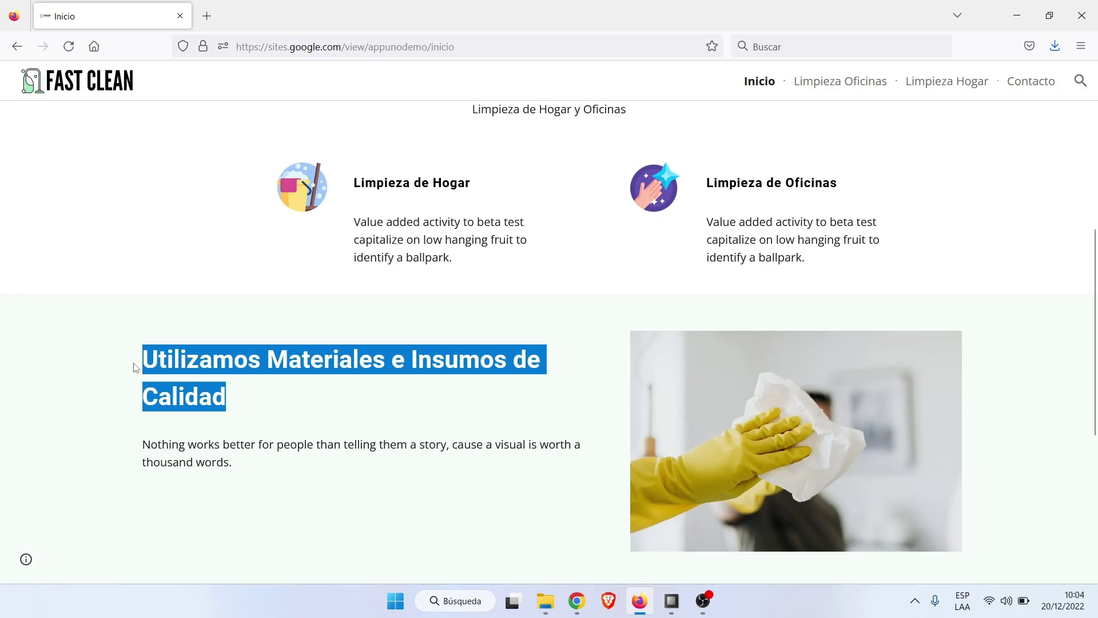
left_click(1011, 13)
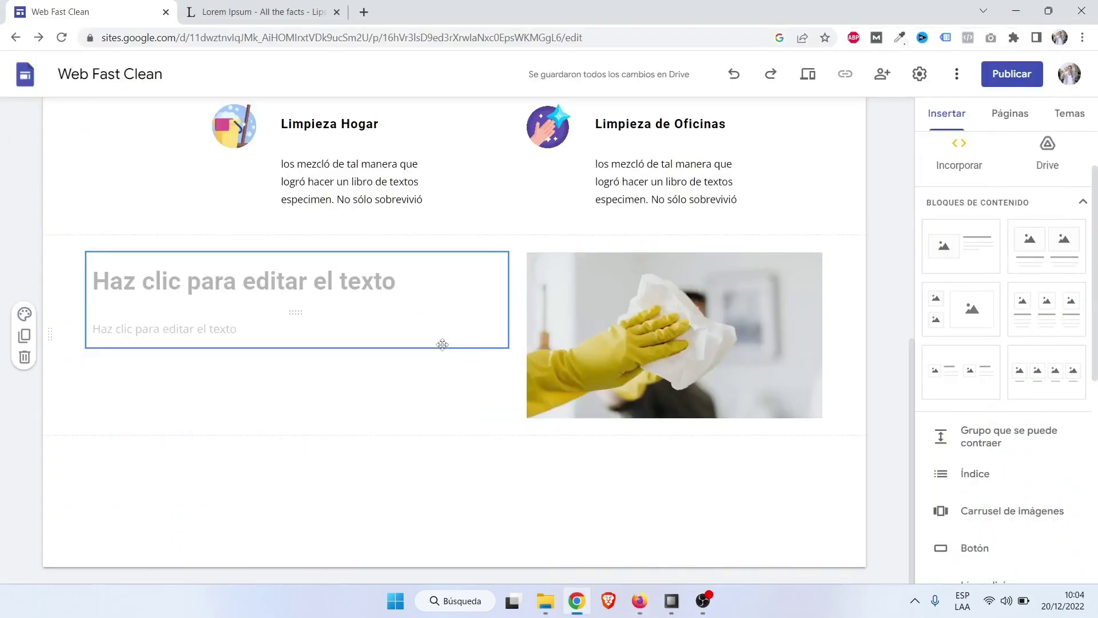
left_click(294, 287)
key("ctrl+v")
key("ctrl+v")
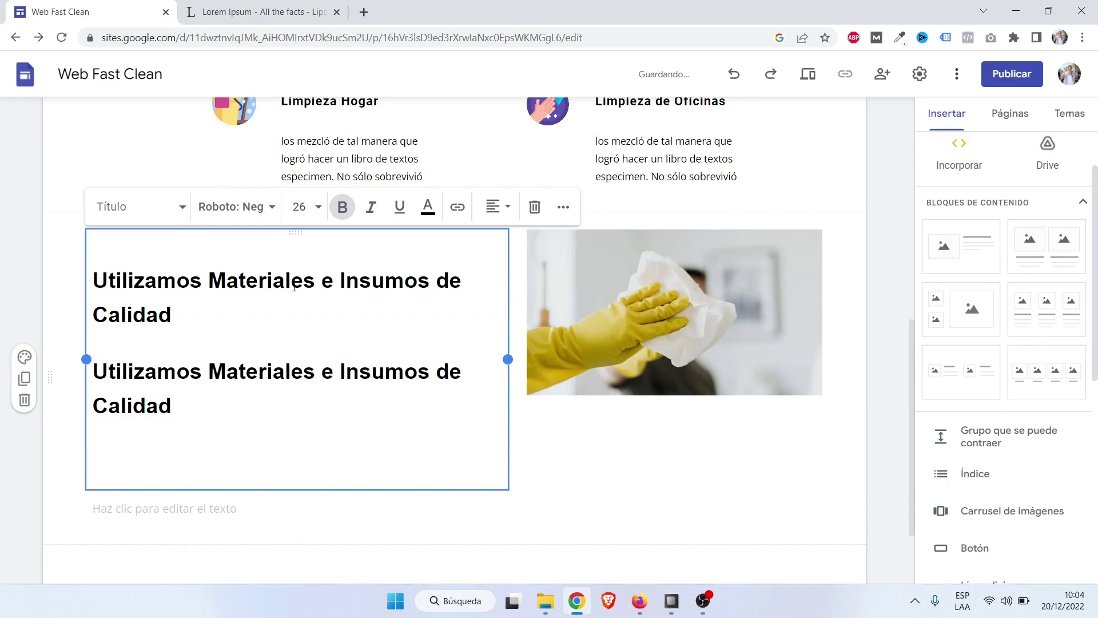
key("ctrl+z")
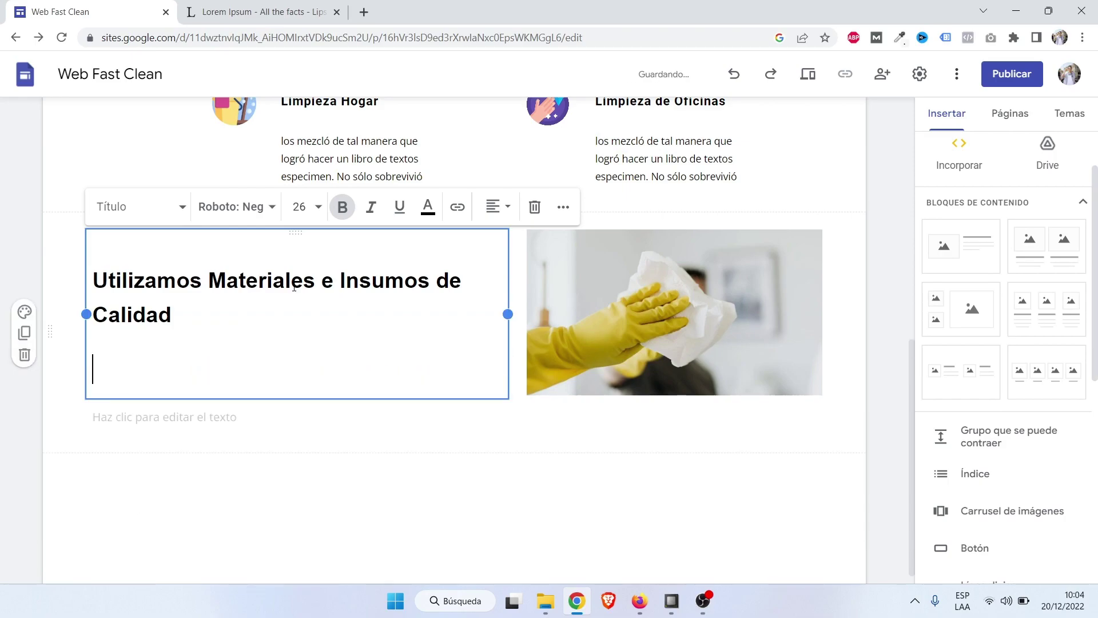
key("BackSpace")
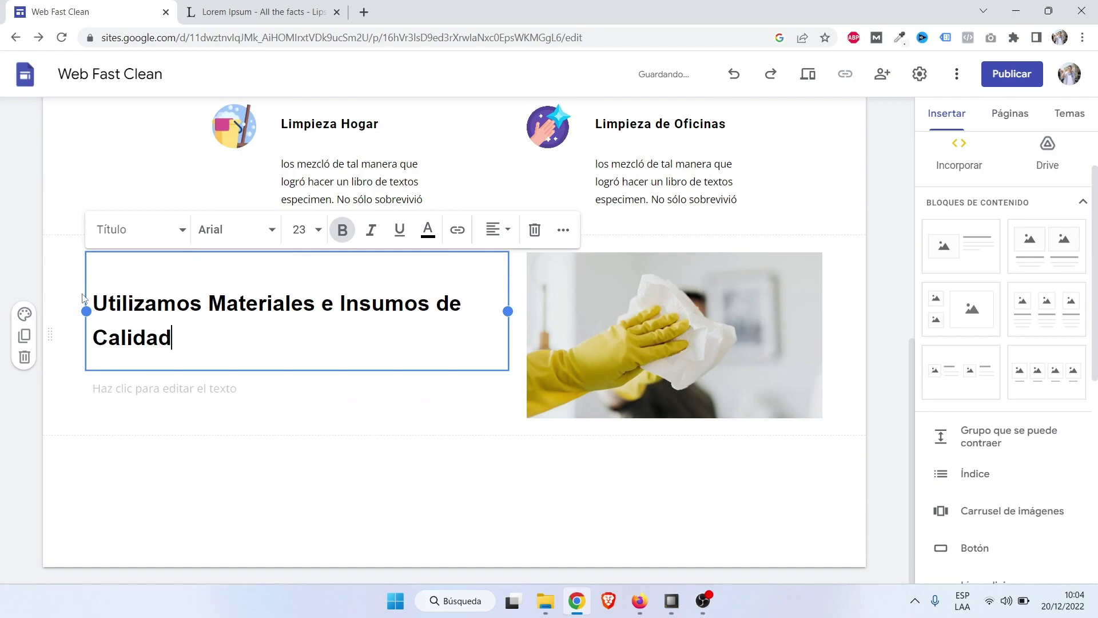
left_click(345, 421)
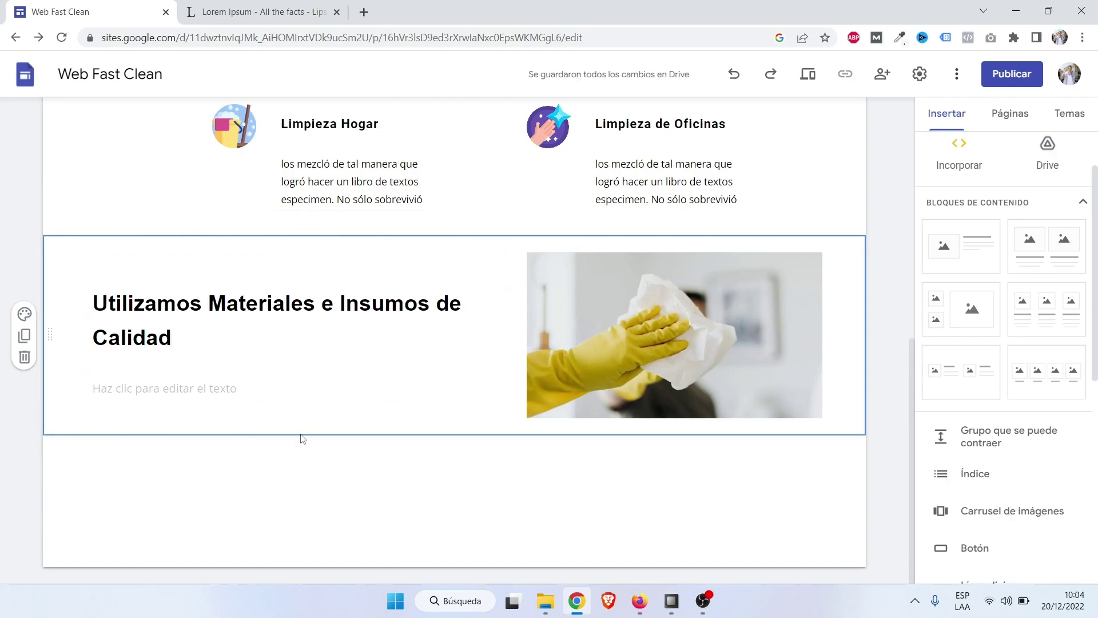
key("ctrl+z")
key("ctrl+z")
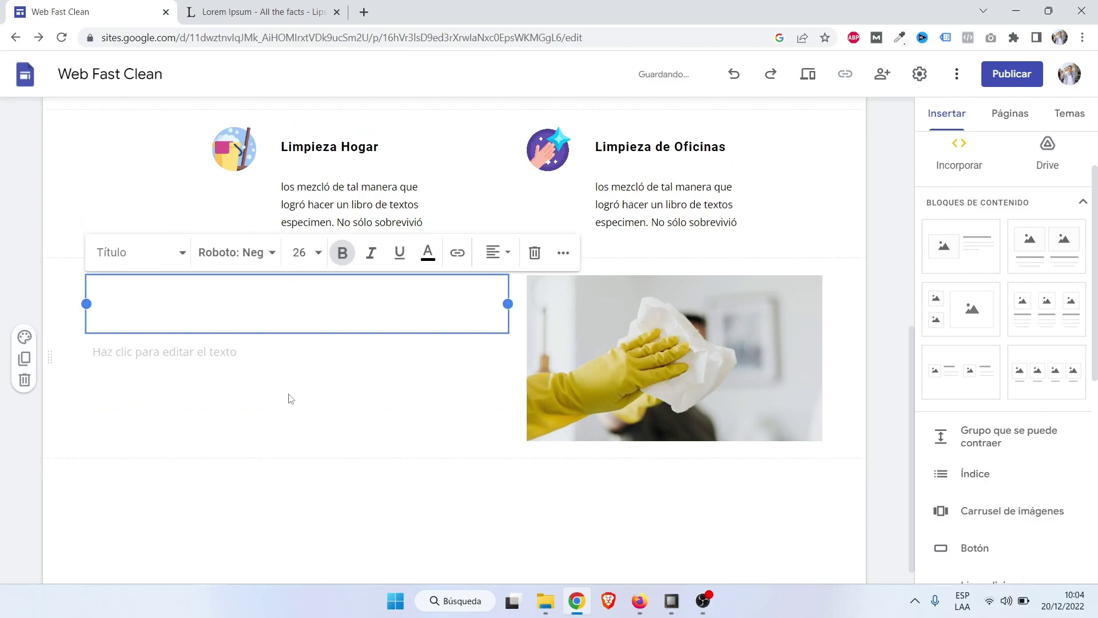
left_click(287, 426)
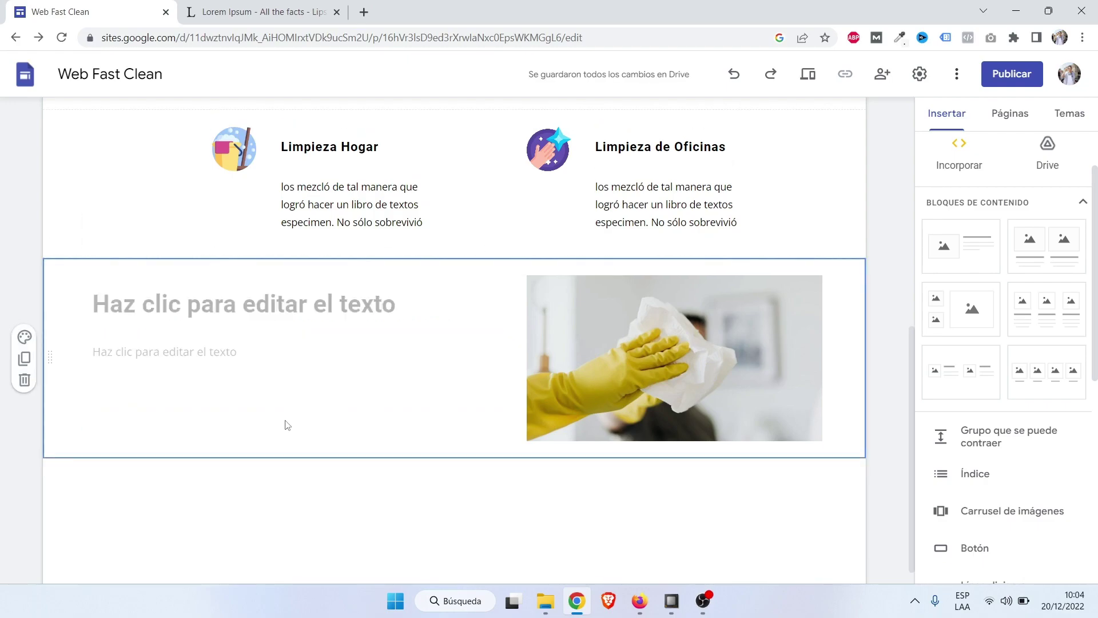
Open Notepad via a 'bloc' search, paste the heading and copy it back as plain text.
left_click(460, 601)
type("bloc")
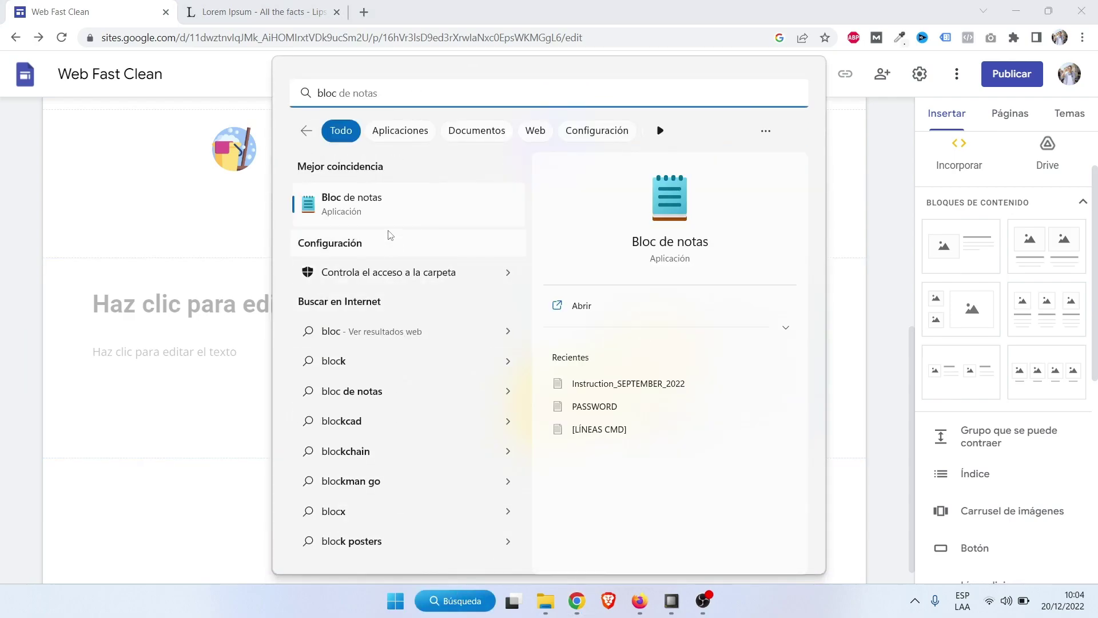
left_click(391, 206)
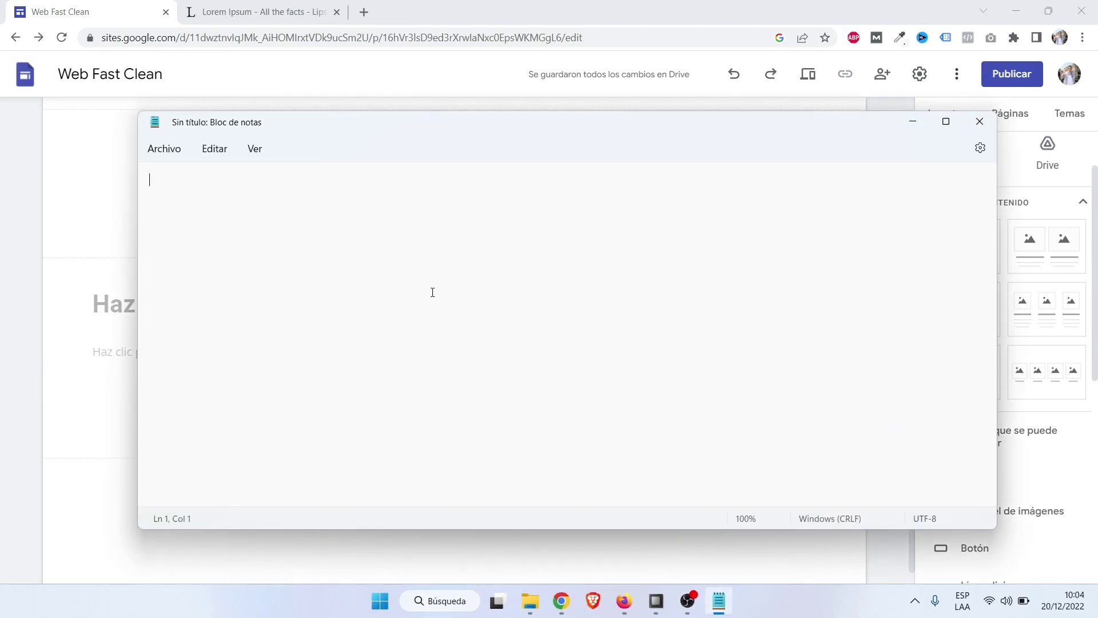
key("ctrl+v")
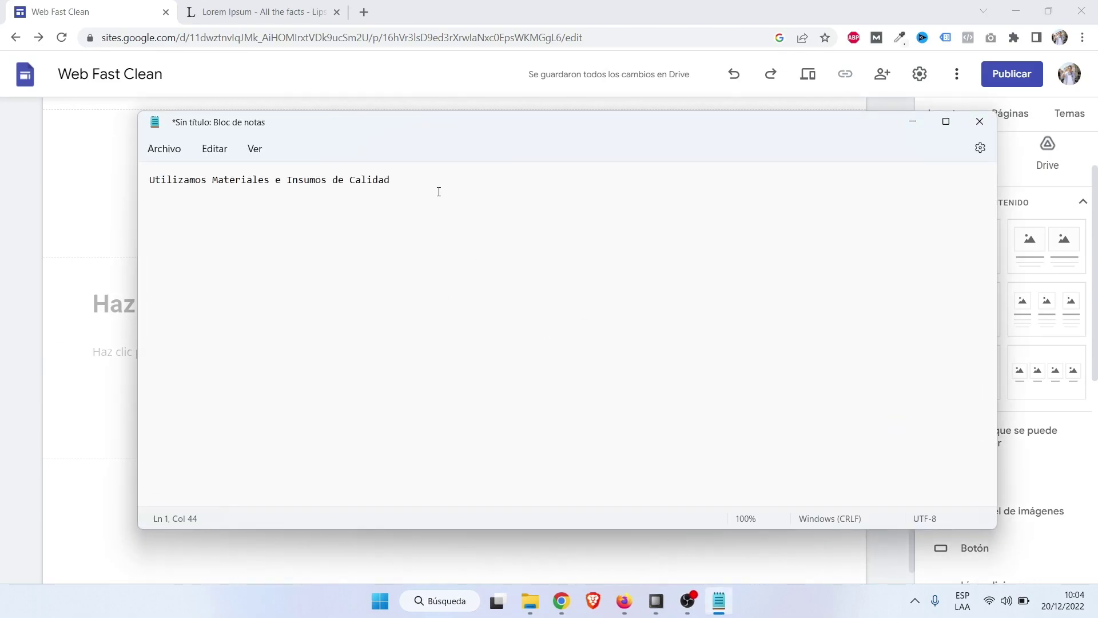
key("ctrl+a")
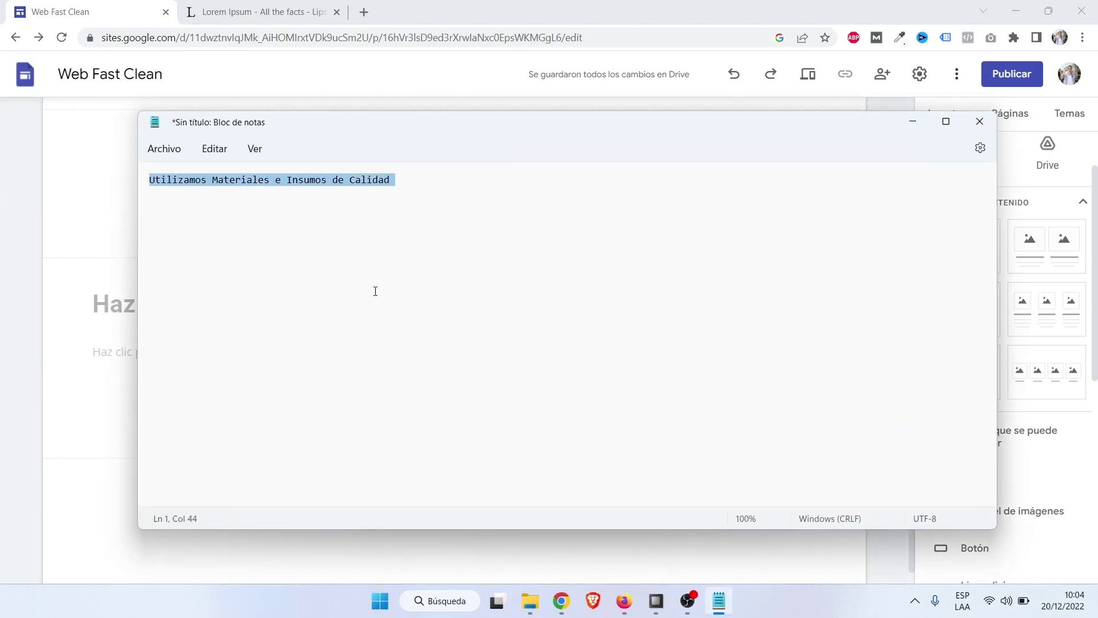
key("ctrl+c")
Paste 'Utilizamos Materiales e Insumos de Calidad' into the section's empty heading box.
left_click(614, 6)
left_click(270, 306)
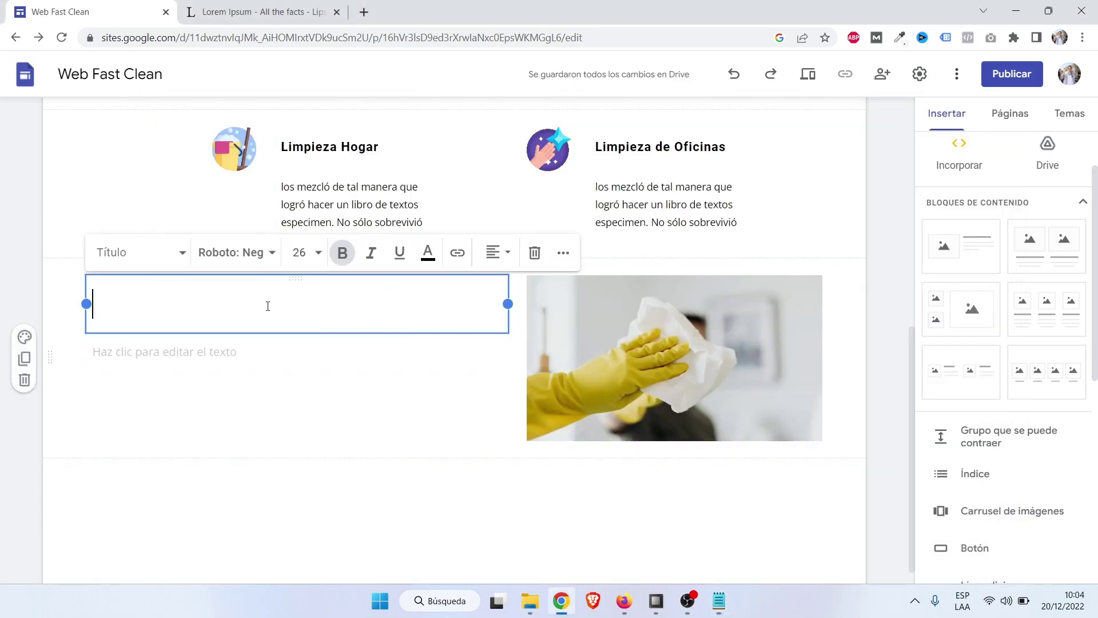
key("ctrl+v")
key("Escape")
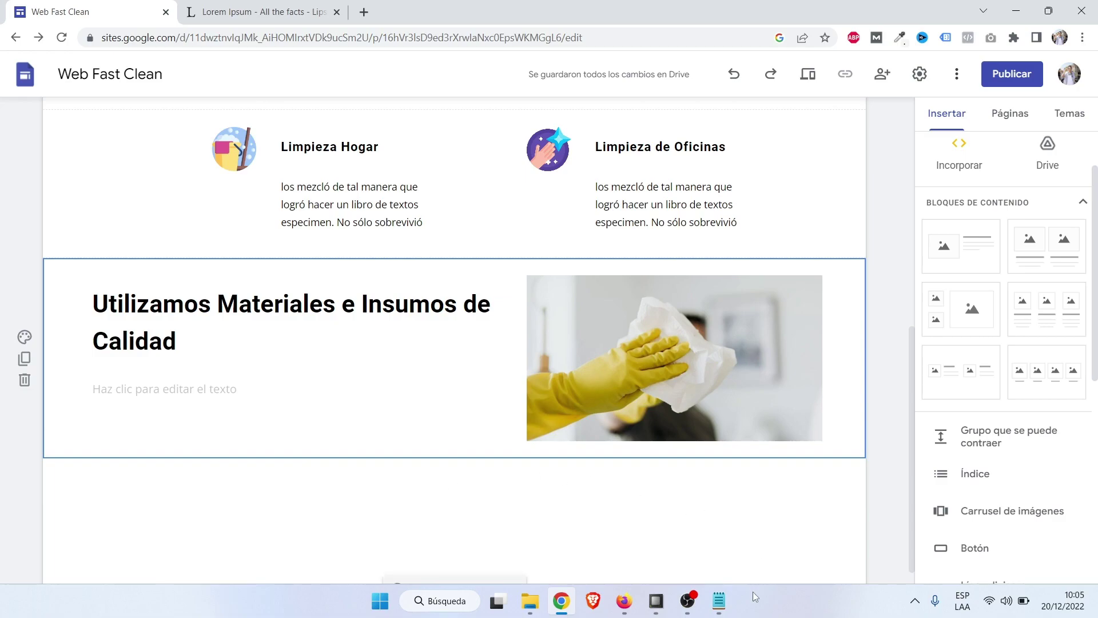
Reselect and deselect the heading line in Notepad, then resume editing the heading in Google Sites.
left_click(720, 601)
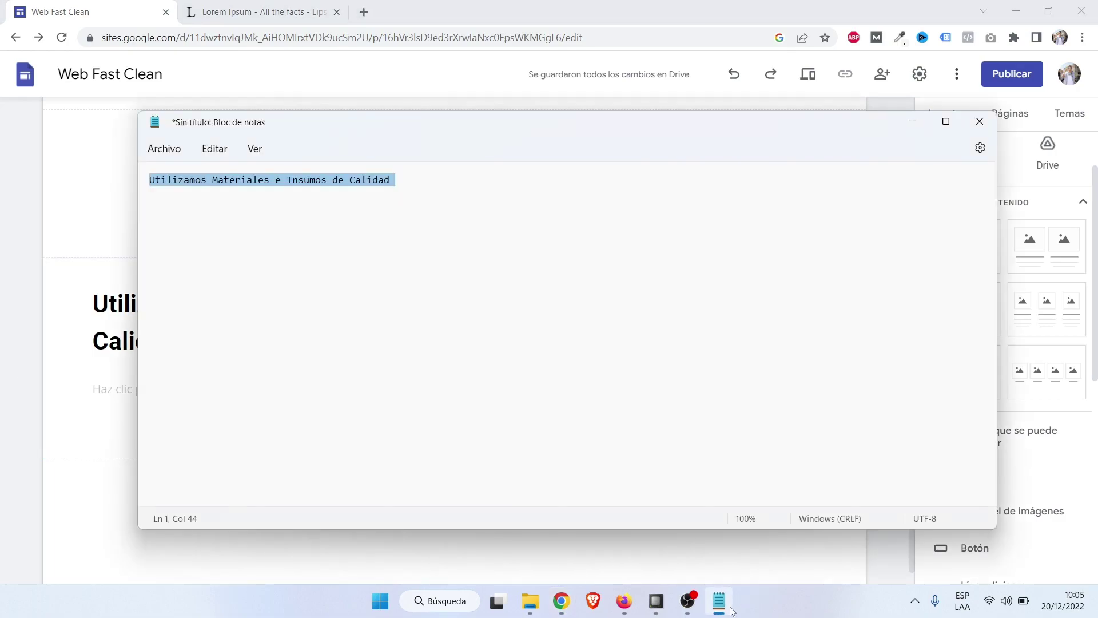
left_click(480, 269)
key("ctrl+a")
left_click_drag(401, 186, 139, 211)
left_click(504, 240)
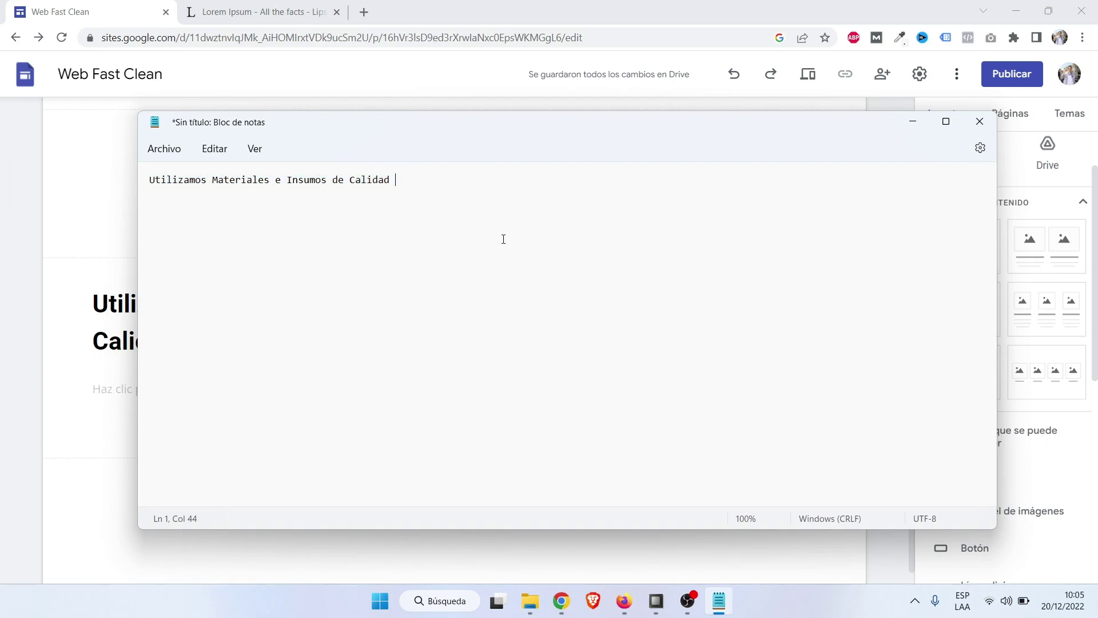
left_click_drag(572, 231, 144, 189)
left_click(528, 233)
left_click_drag(560, 183, 108, 179)
left_click(483, 233)
left_click(571, 7)
left_click(259, 356)
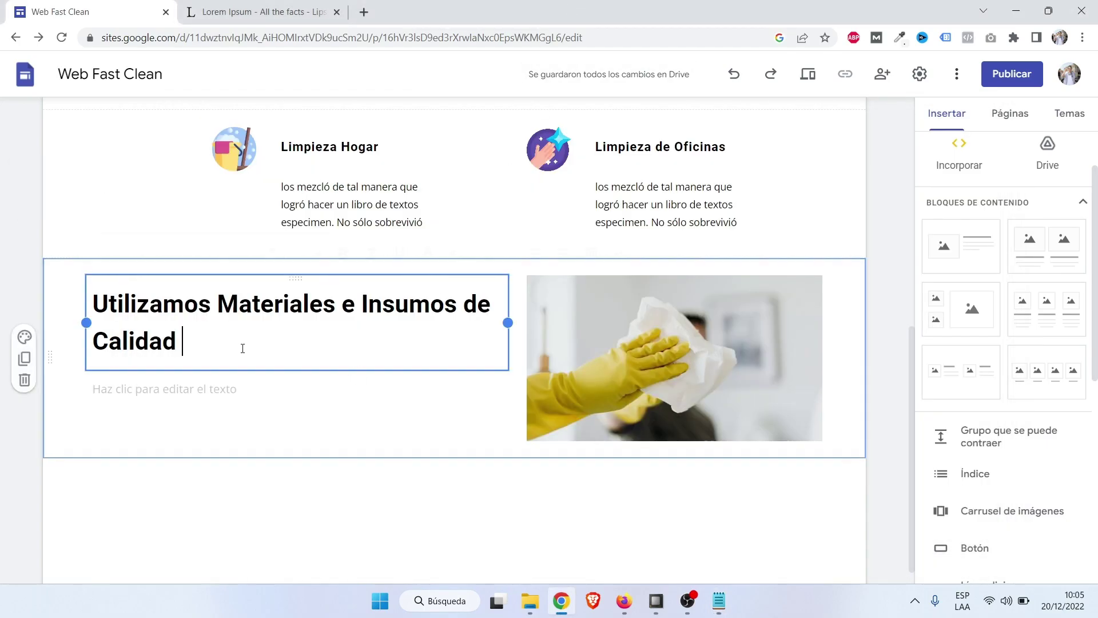
Paste the Lorem Ipsum sentence 'los mezcló de tal manera…' into the text block under the heading.
left_click(212, 394)
key("ctrl+Tab")
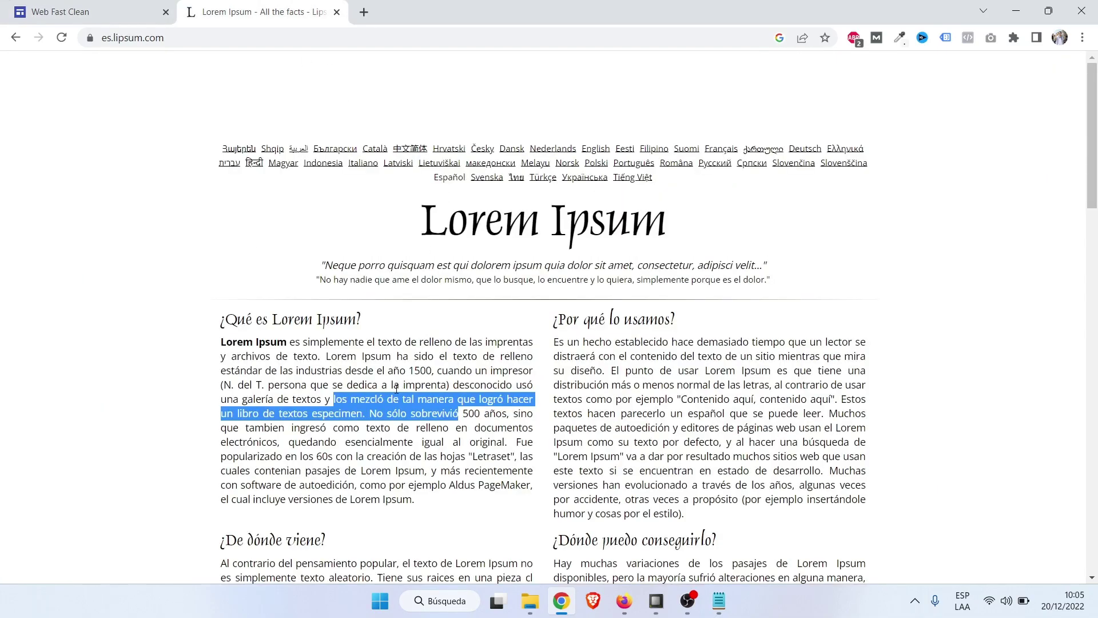
right_click(383, 398)
left_click(409, 412)
key("ctrl+Tab")
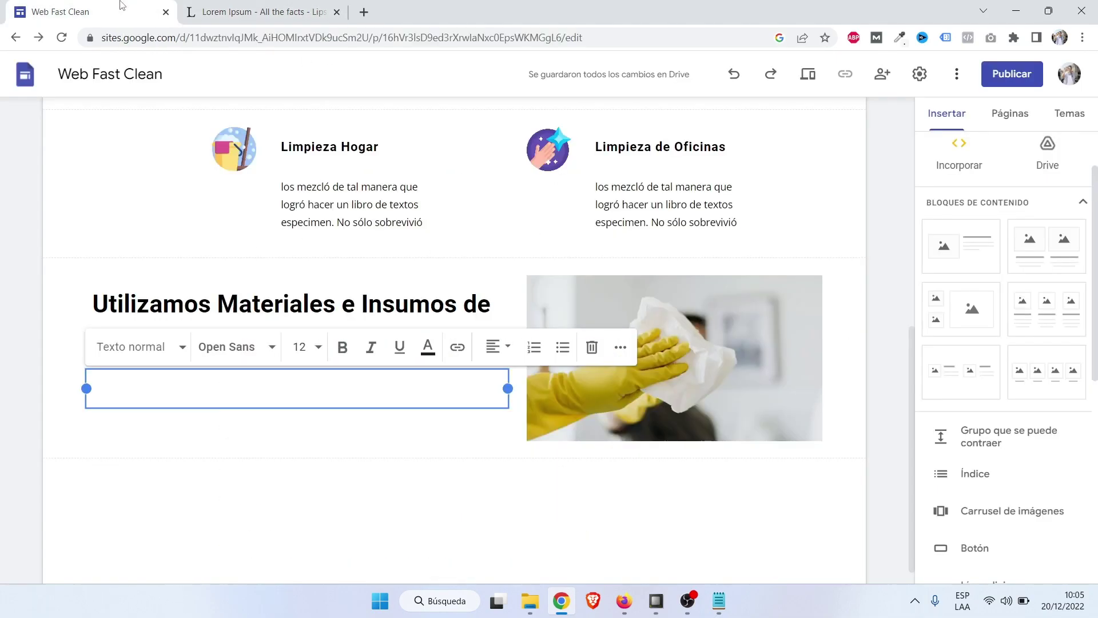
key("ctrl+v")
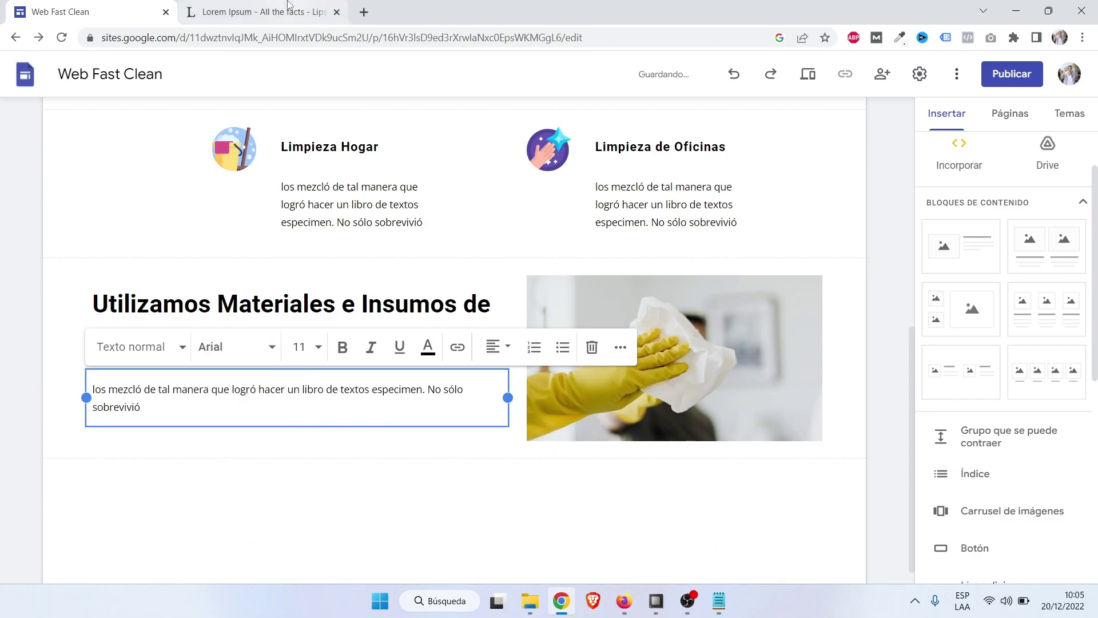
key("ctrl+Tab")
left_click(779, 414)
key("ctrl+Tab")
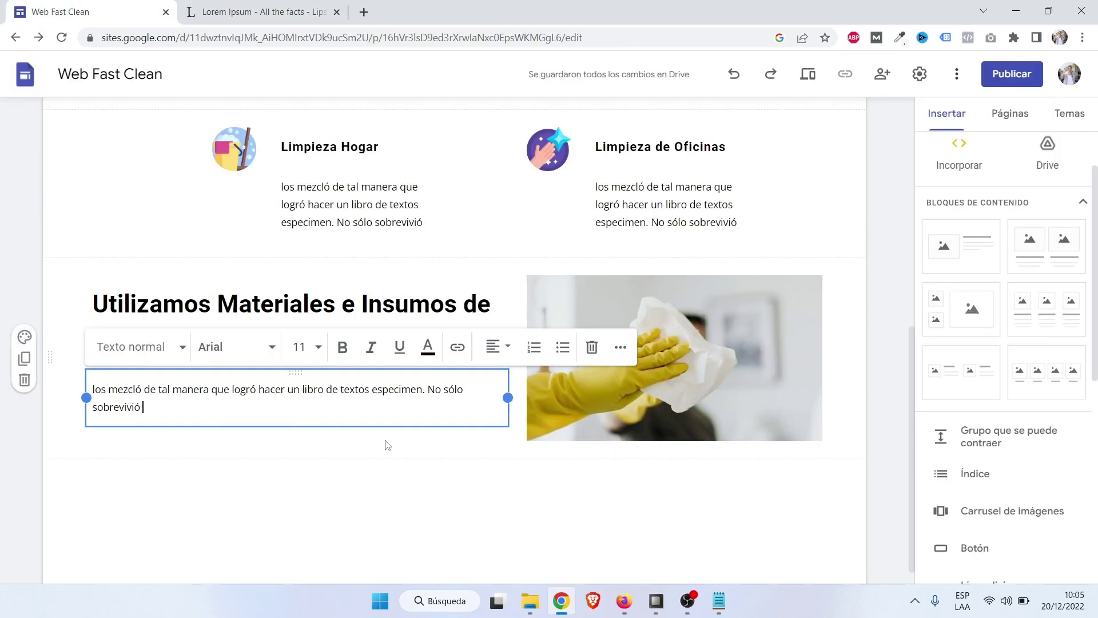
left_click(896, 360)
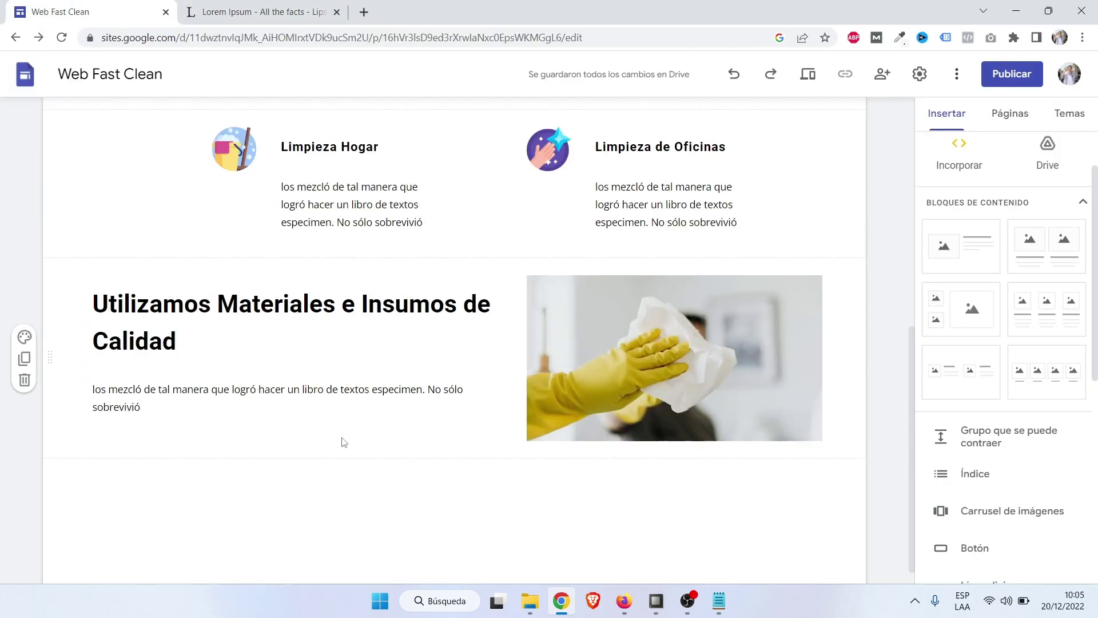
scroll(886, 377, "up", 2)
scroll(886, 377, "down", 2)
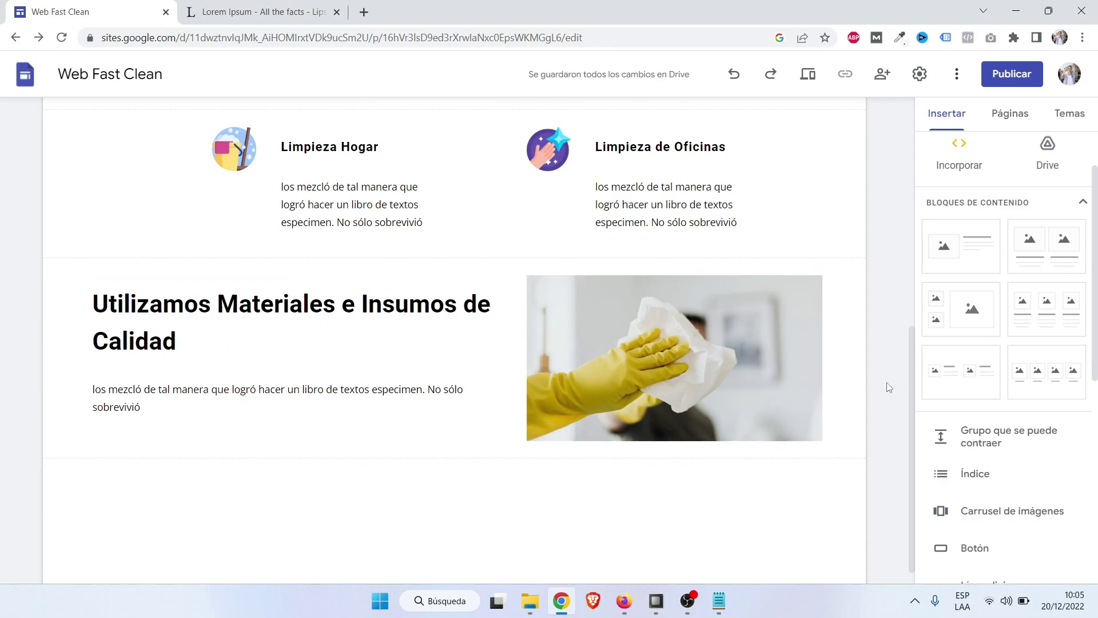
scroll(886, 386, "down", 1)
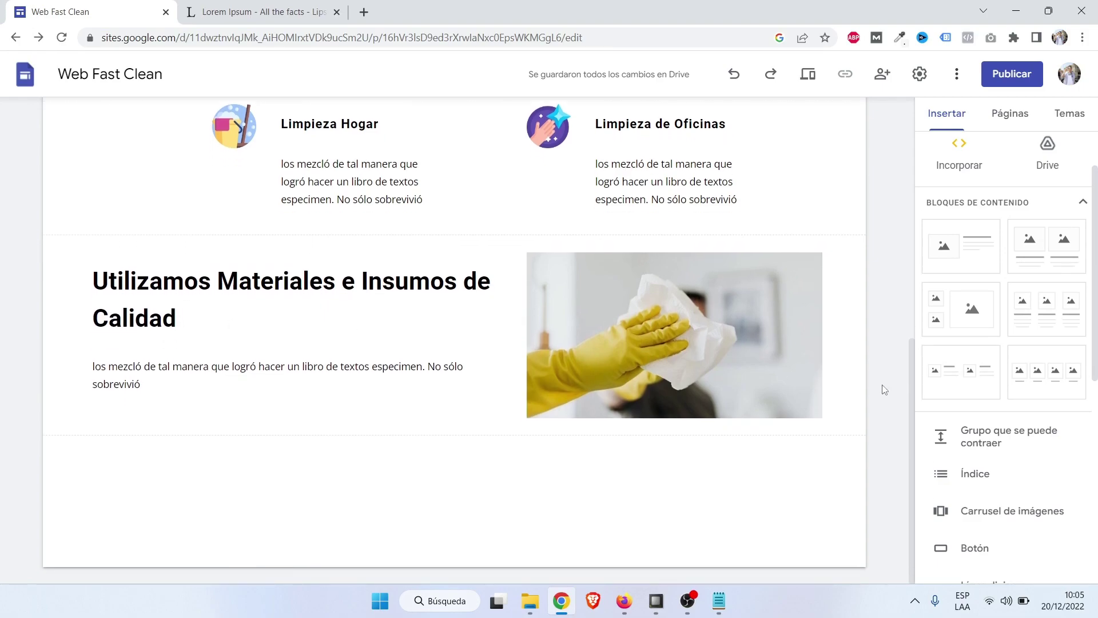
left_click(807, 85)
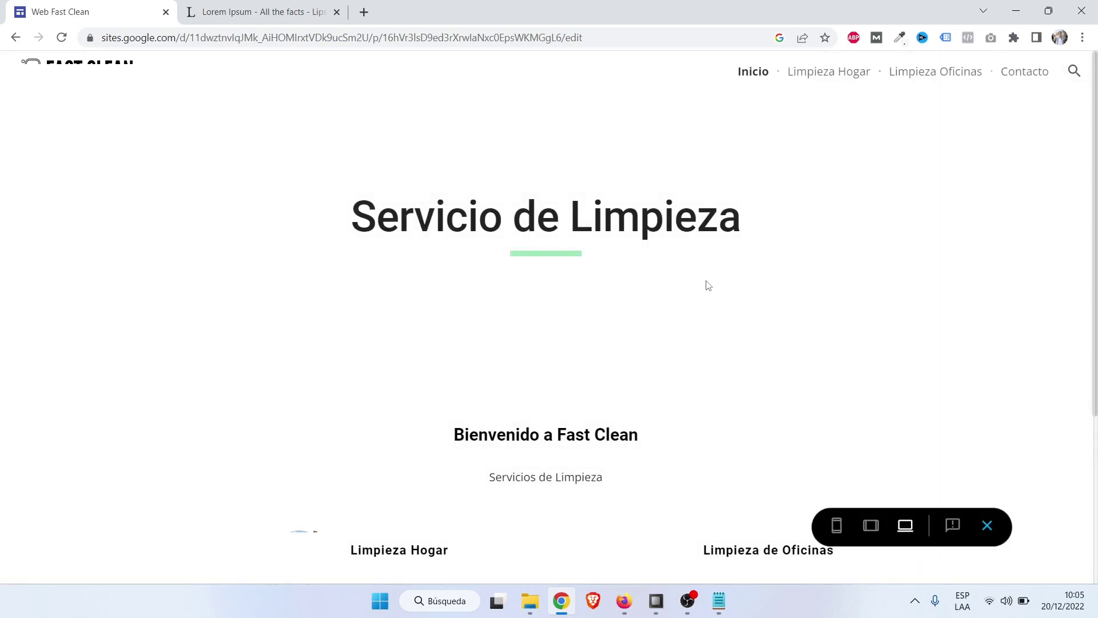
scroll(709, 285, "down", 5)
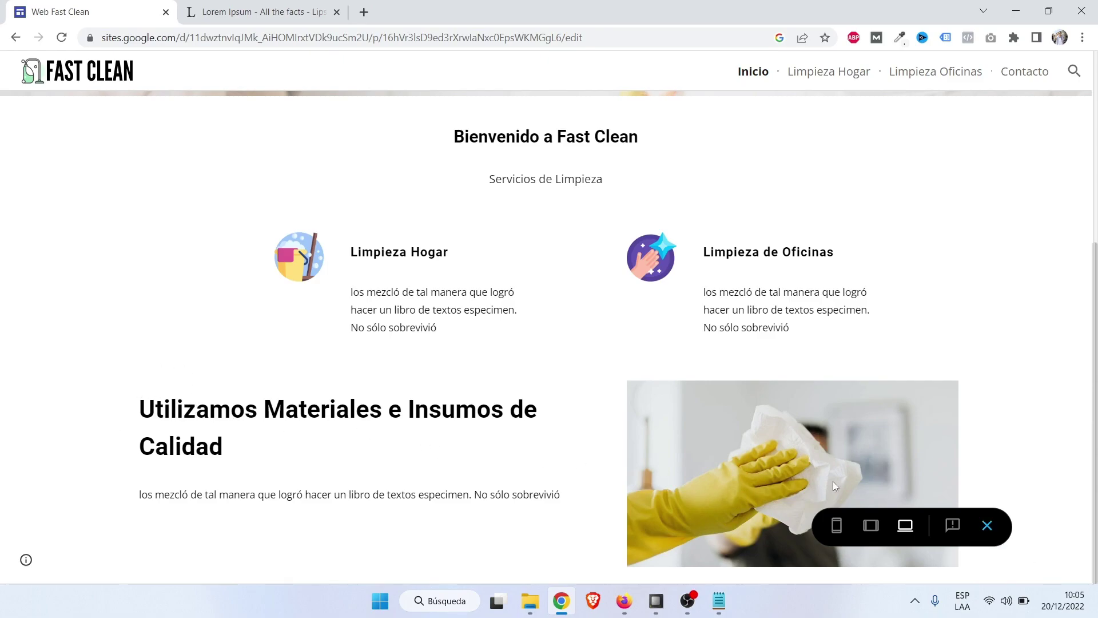
left_click(987, 525)
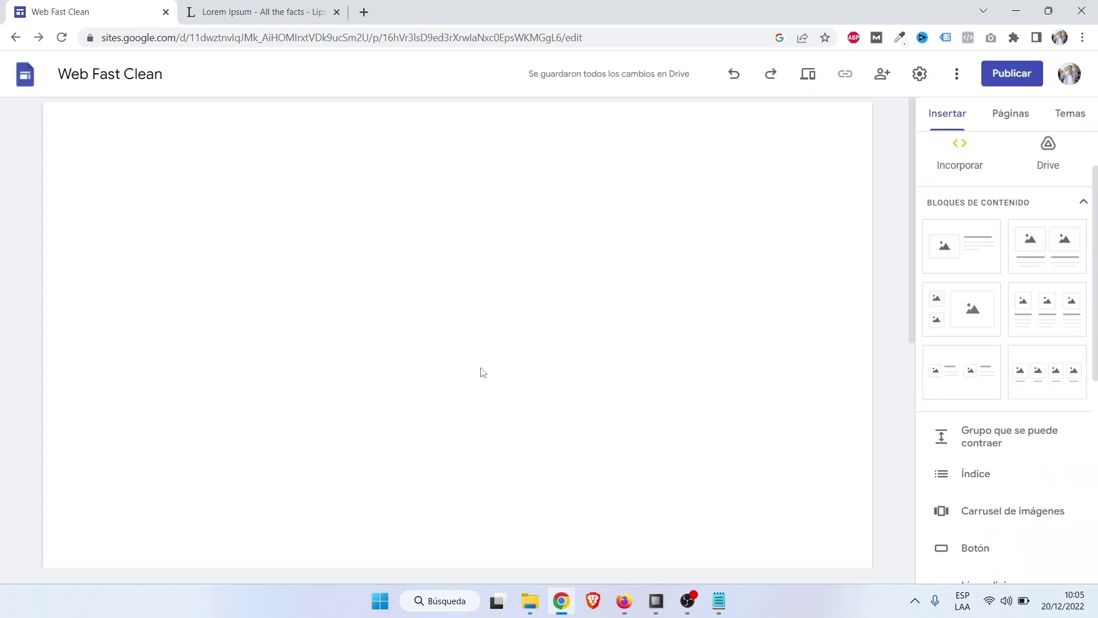
scroll(482, 369, "down", 5)
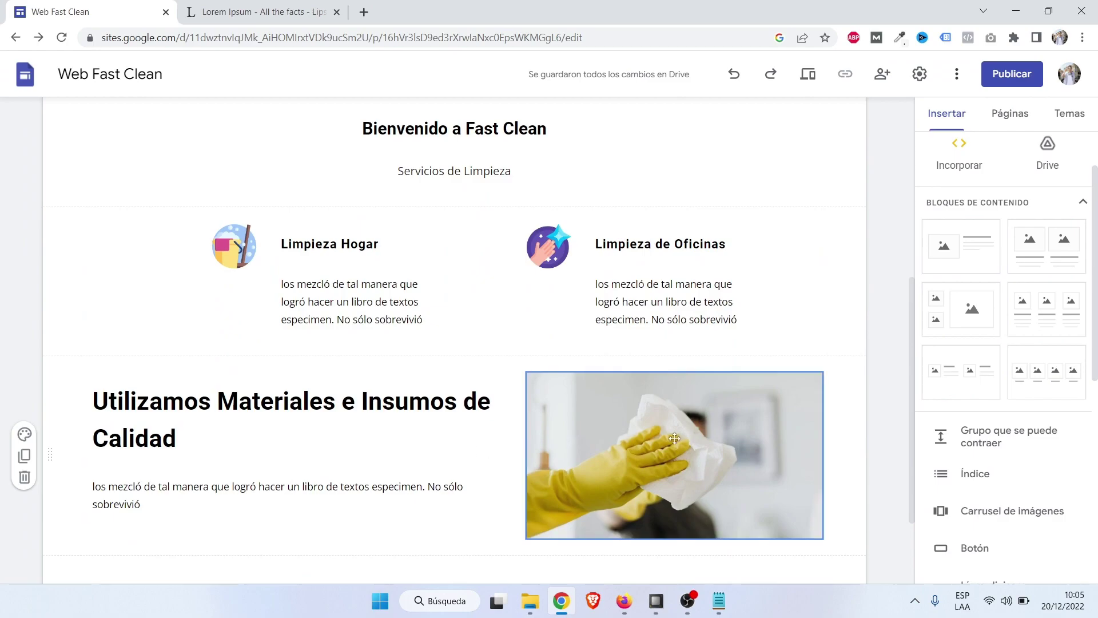
Try the light Estilo 2 and then the bright green Estilo 3 section backgrounds.
scroll(429, 441, "down", 1)
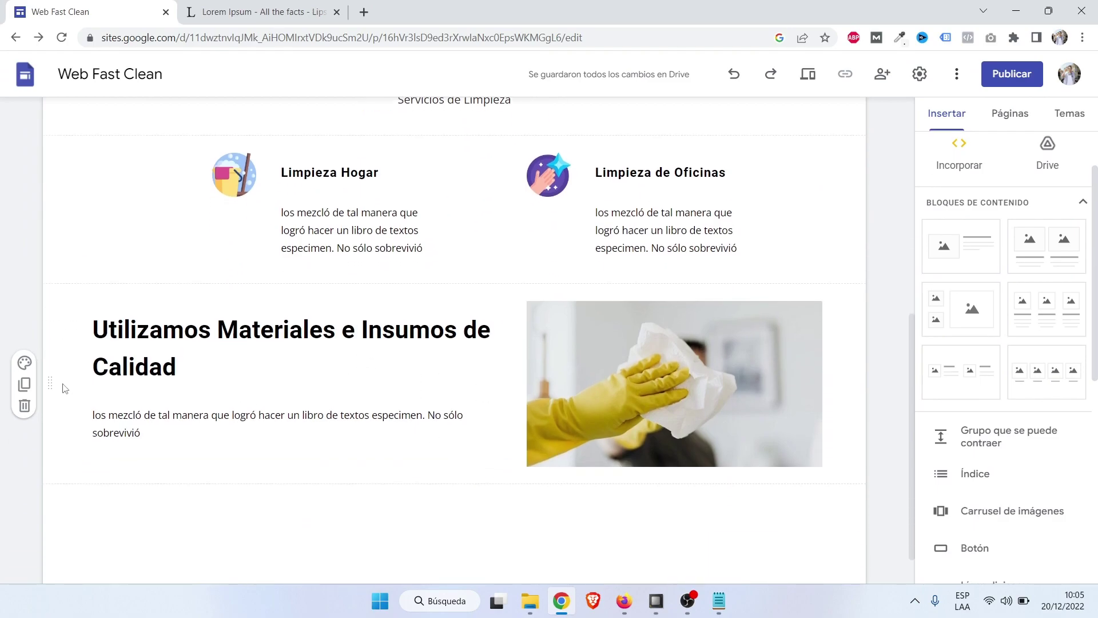
left_click(23, 364)
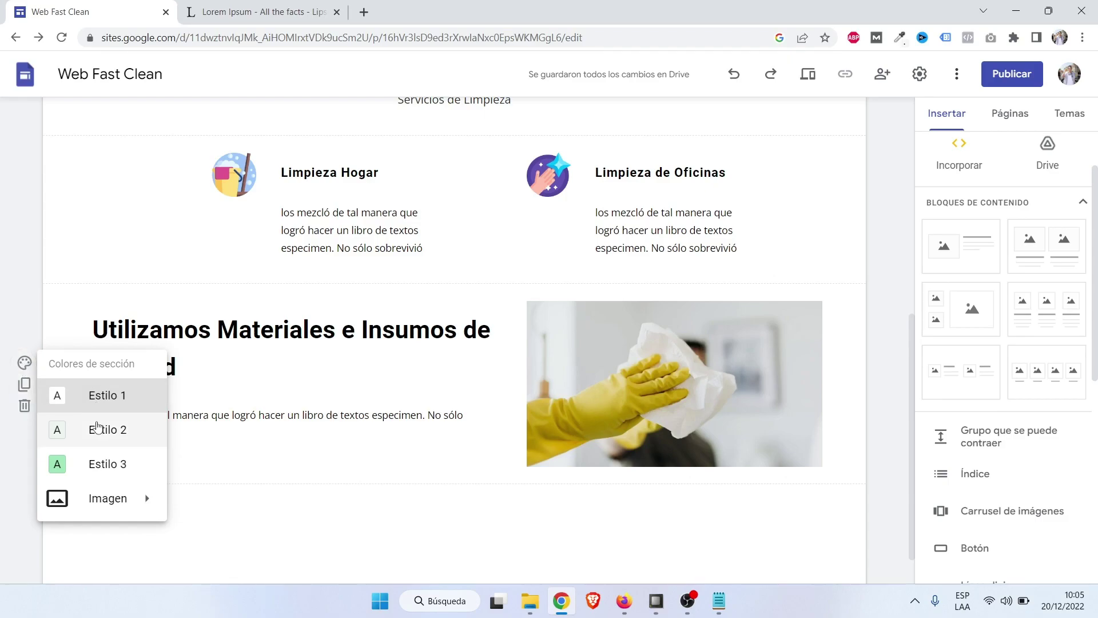
left_click(97, 430)
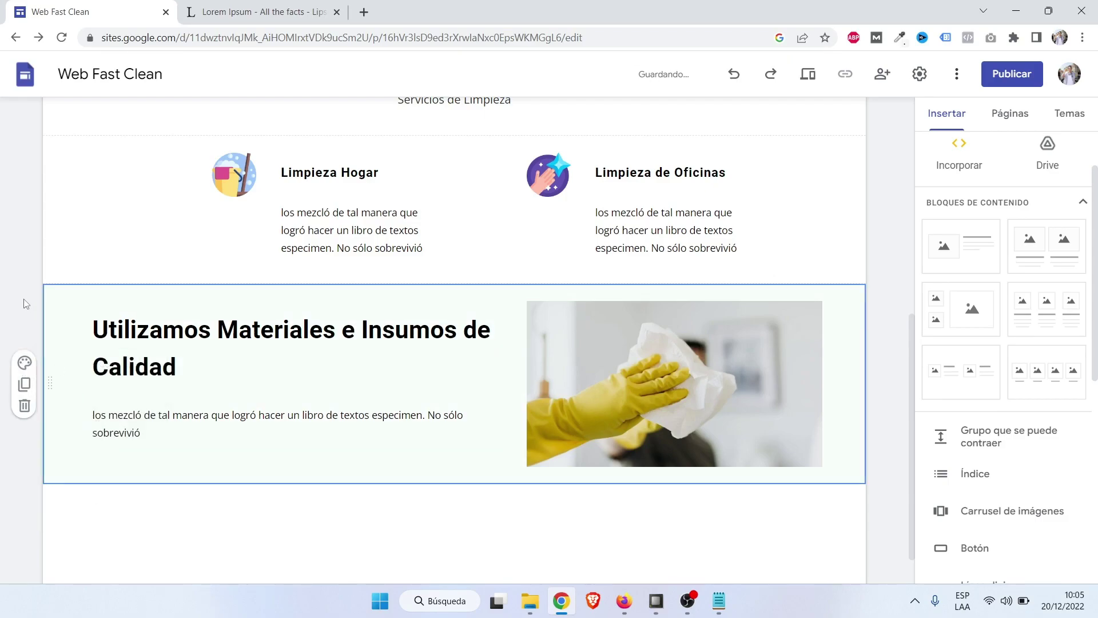
left_click(25, 363)
left_click(96, 463)
scroll(2, 262, "up", 7)
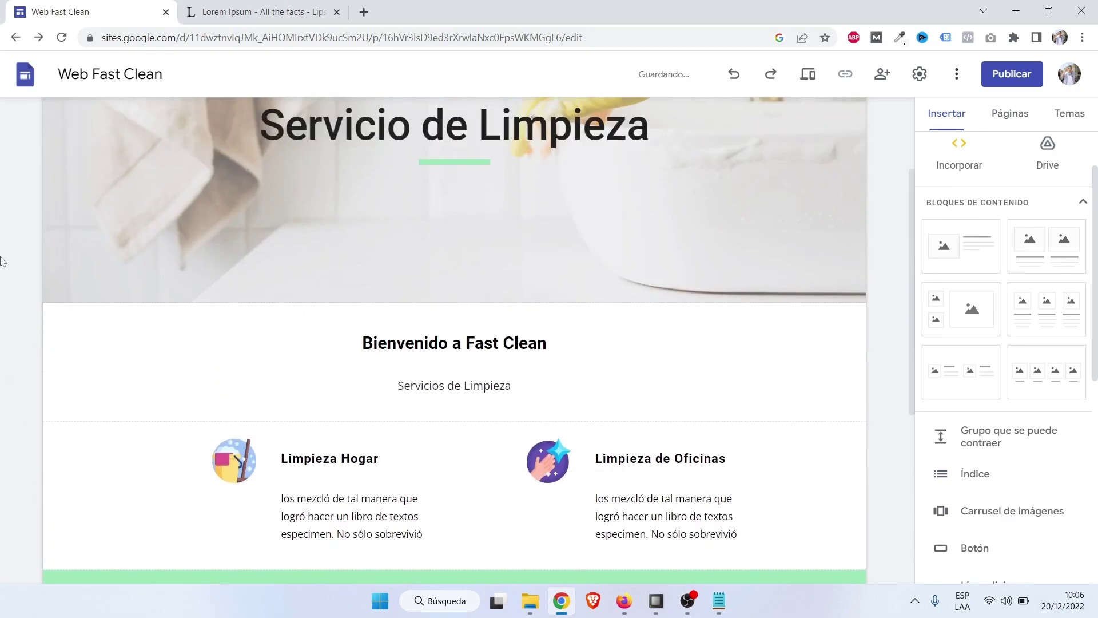
scroll(1, 262, "down", 8)
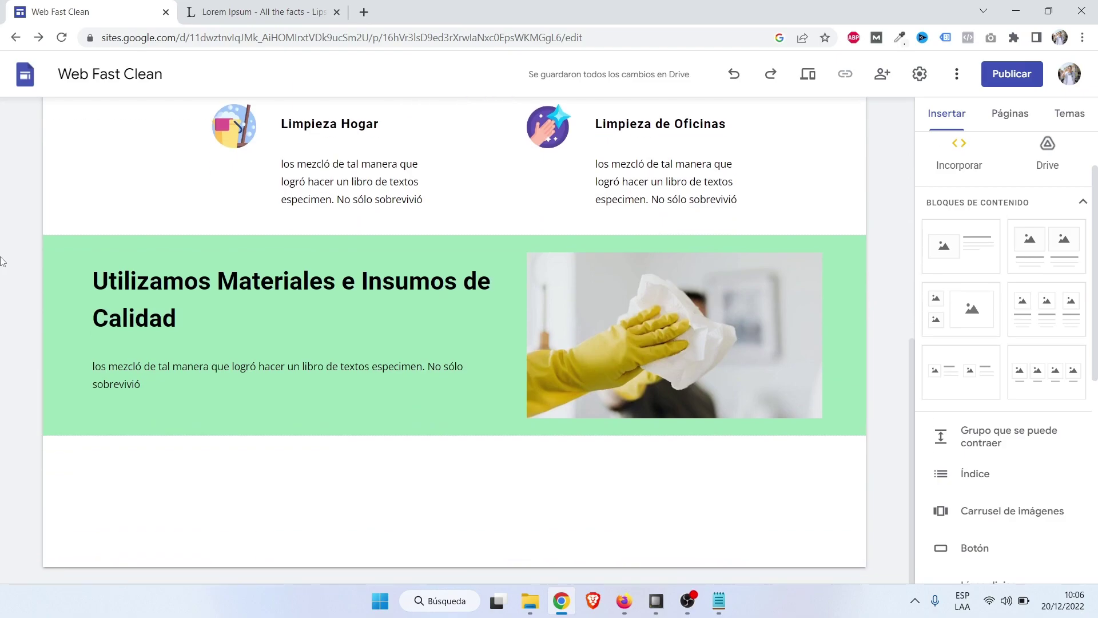
scroll(2, 262, "up", 6)
scroll(1, 261, "down", 5)
Switch the section's background back to the light green Estilo 2.
mouse_move(23, 382)
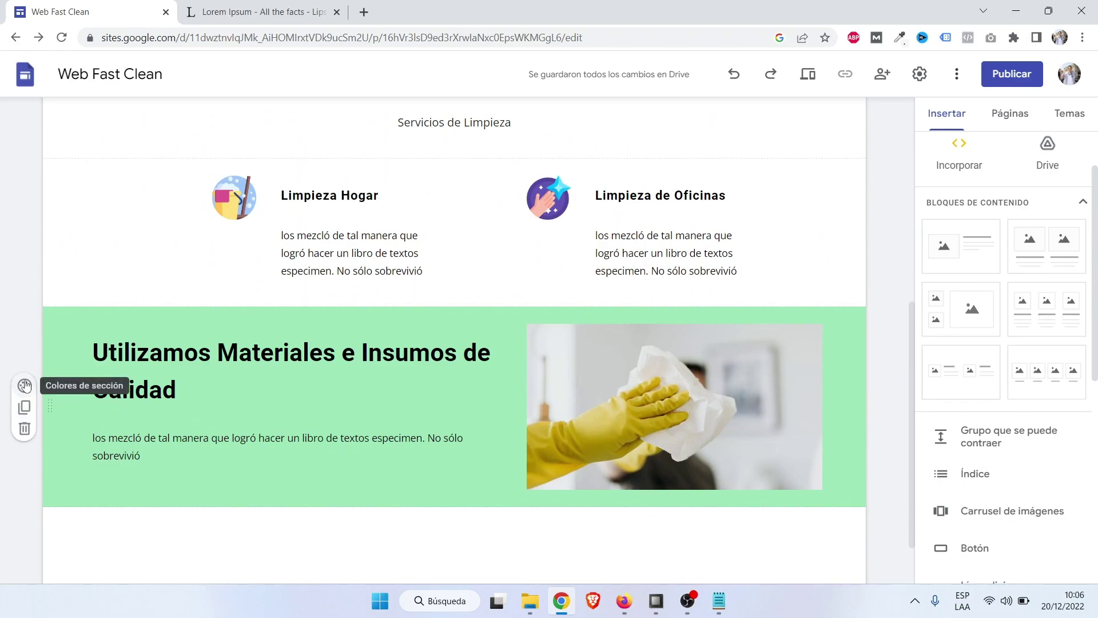
left_click(24, 385)
left_click(132, 460)
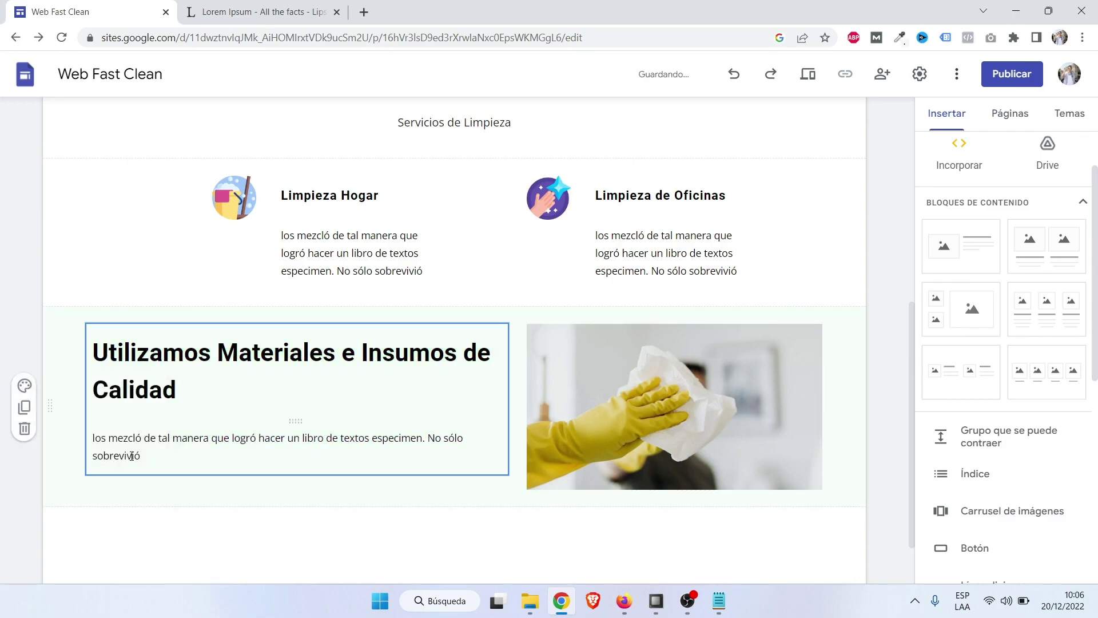
scroll(57, 344, "down", 2)
scroll(23, 233, "up", 10)
scroll(23, 233, "down", 5)
scroll(23, 233, "up", 5)
scroll(23, 233, "down", 5)
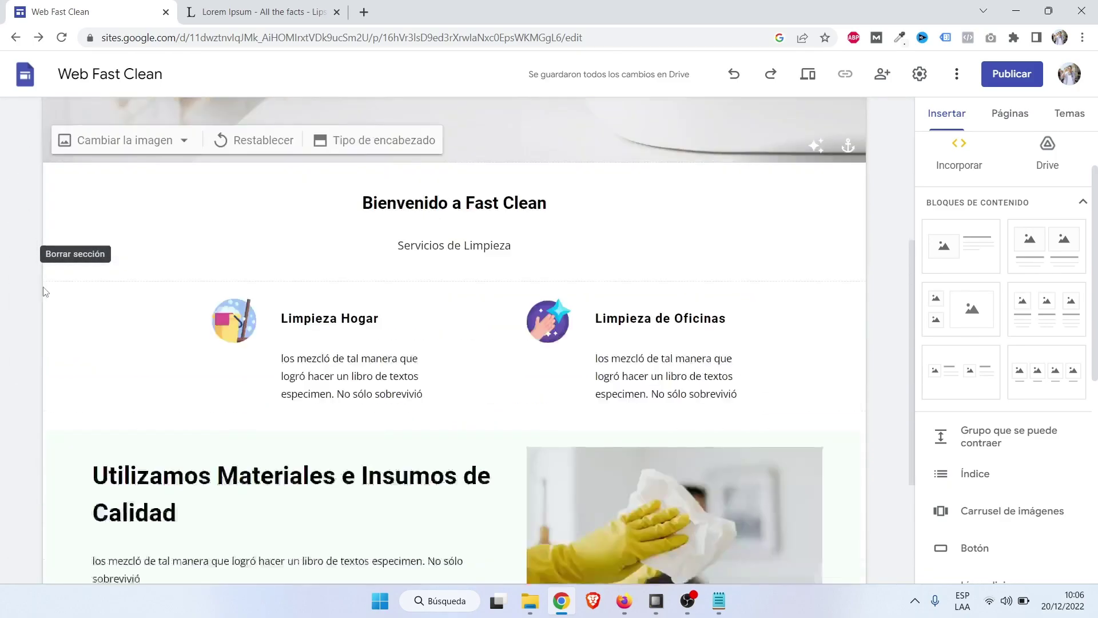
scroll(216, 516, "down", 2)
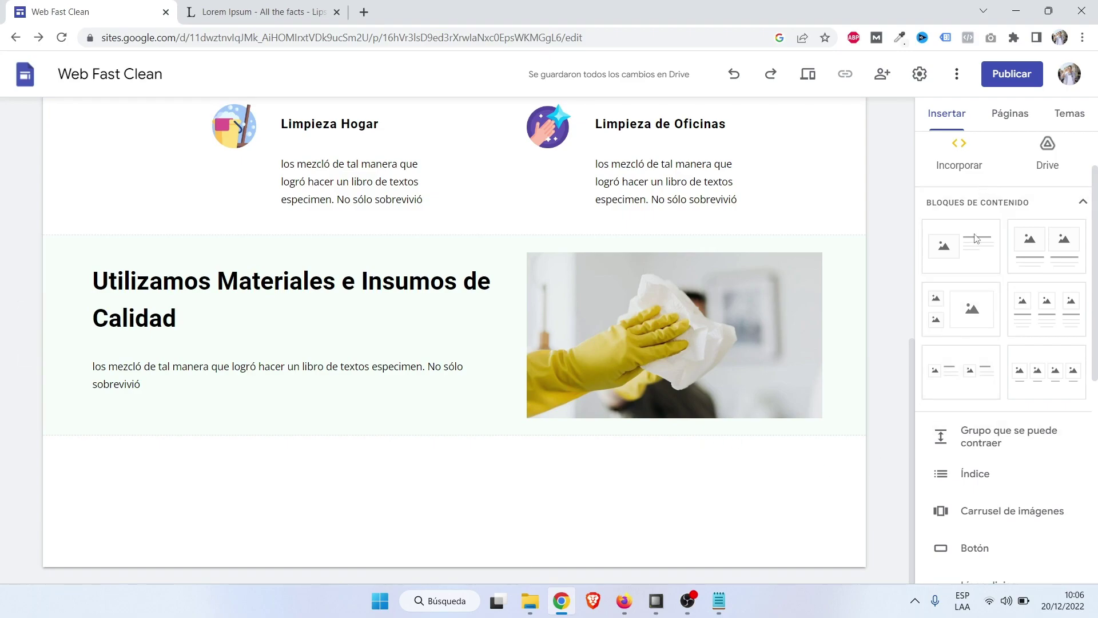
Place a Separador above and another below the cleaning photo, then preview the site.
scroll(995, 381, "down", 1)
scroll(991, 387, "down", 2)
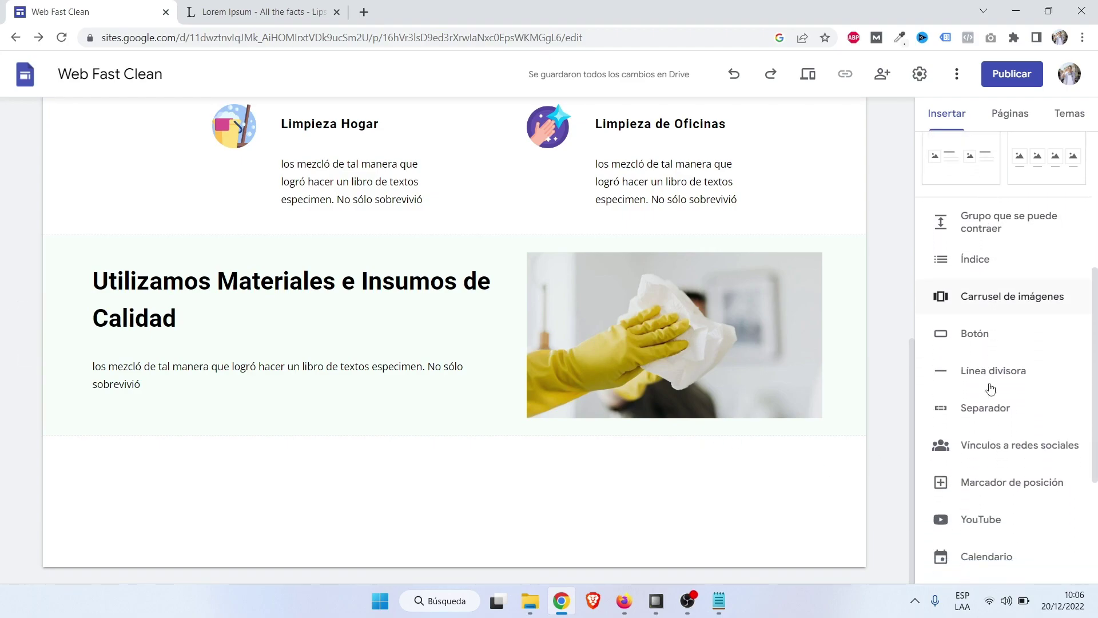
left_click(980, 417)
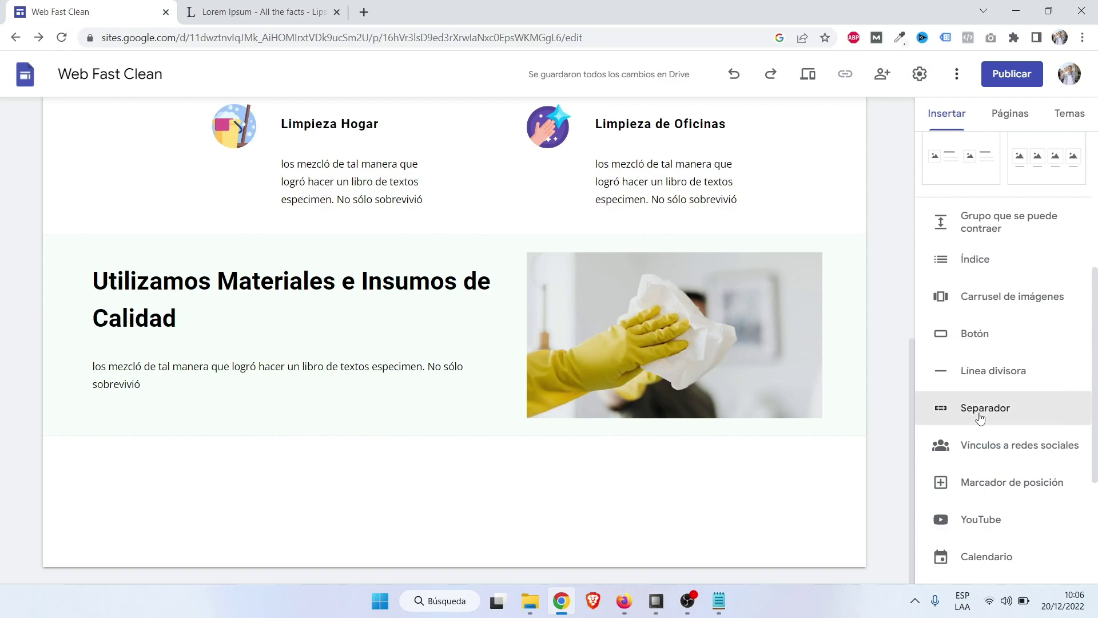
left_click_drag(417, 406, 667, 315)
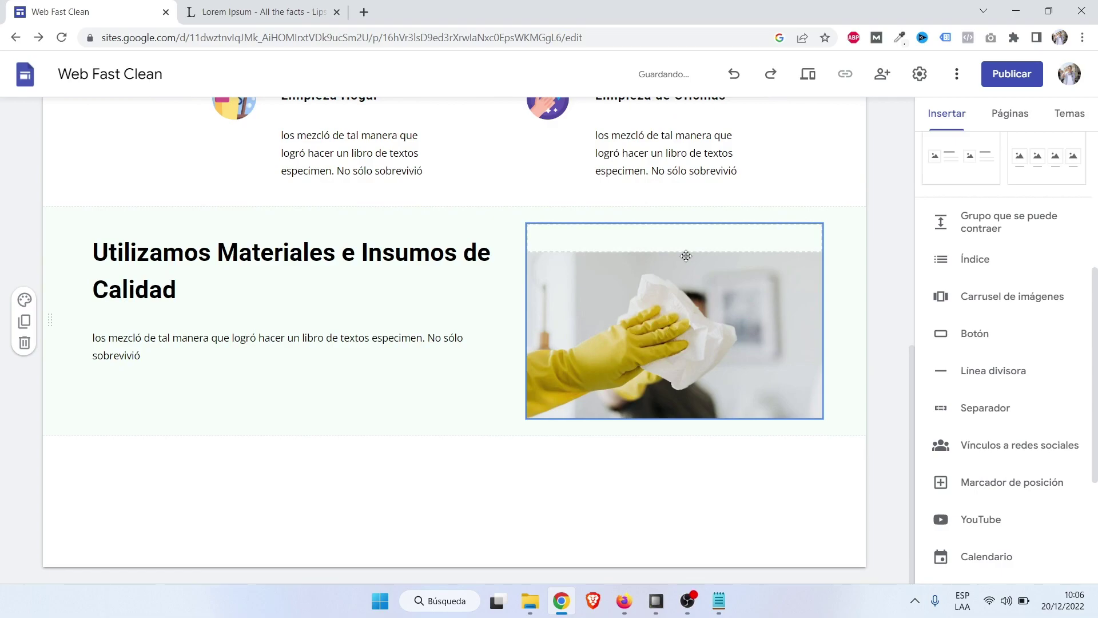
left_click(988, 410)
left_click_drag(392, 410, 656, 335)
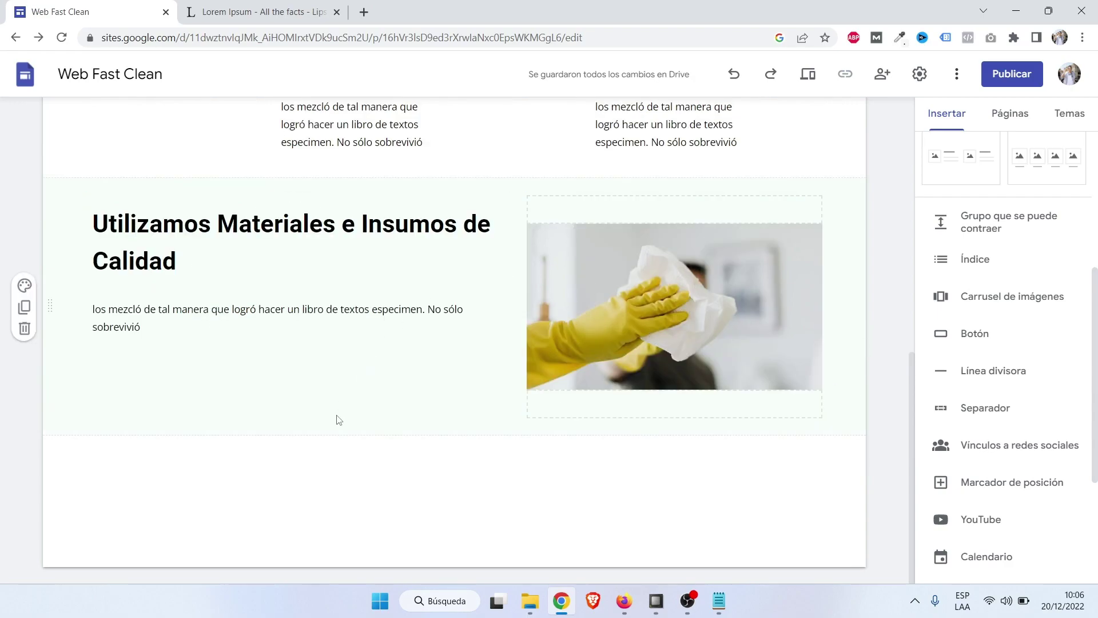
left_click(809, 75)
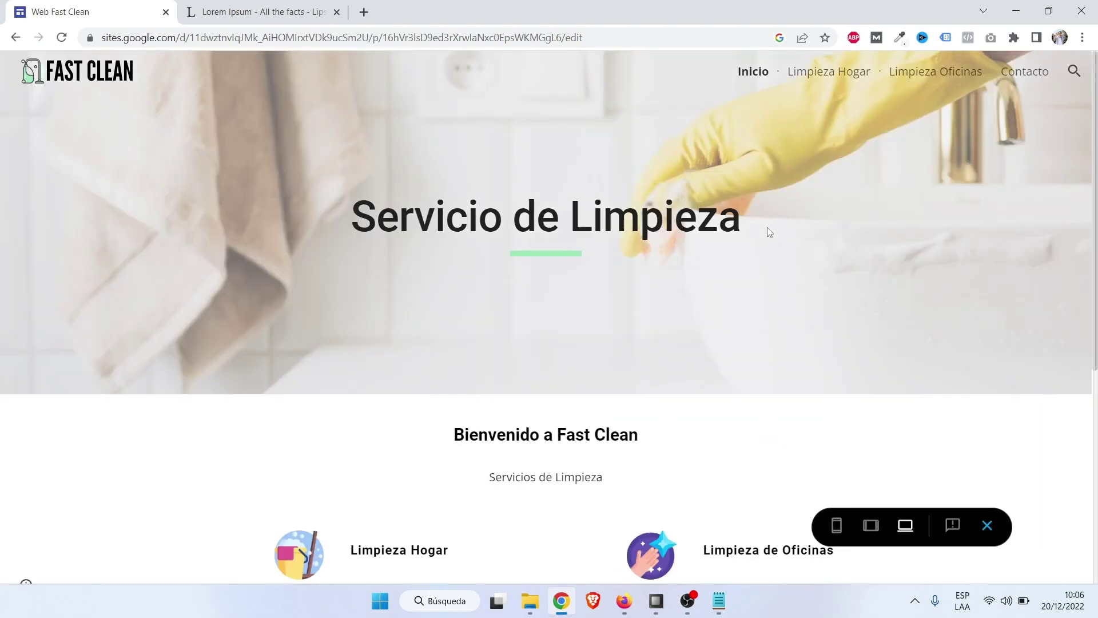
Scroll the site preview, then exit back to the Web Fast Clean editor.
scroll(769, 232, "down", 5)
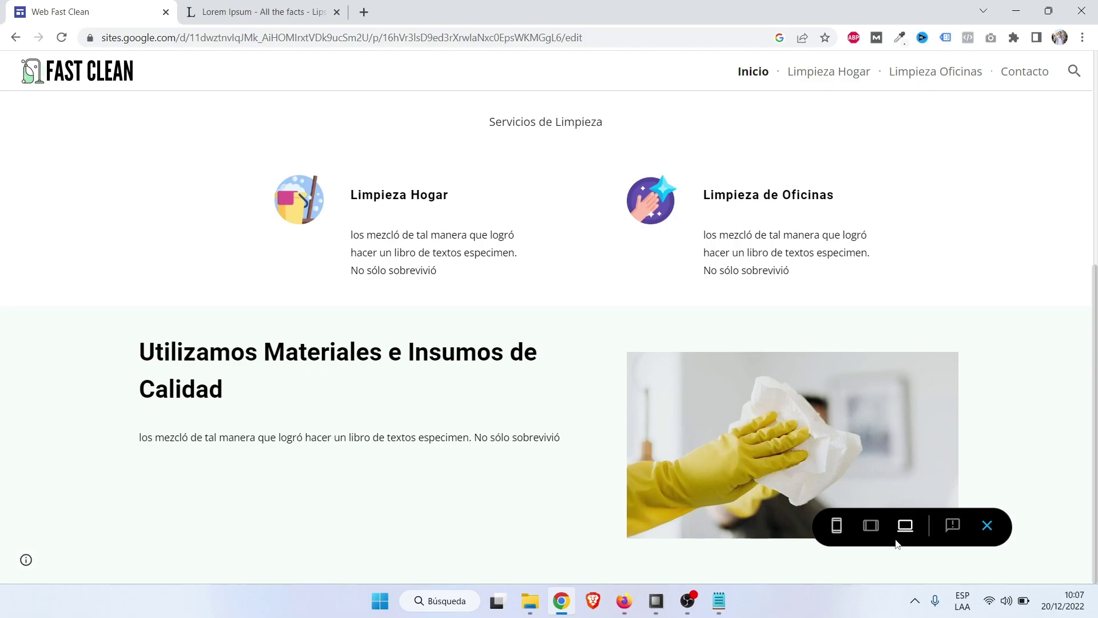
left_click(988, 525)
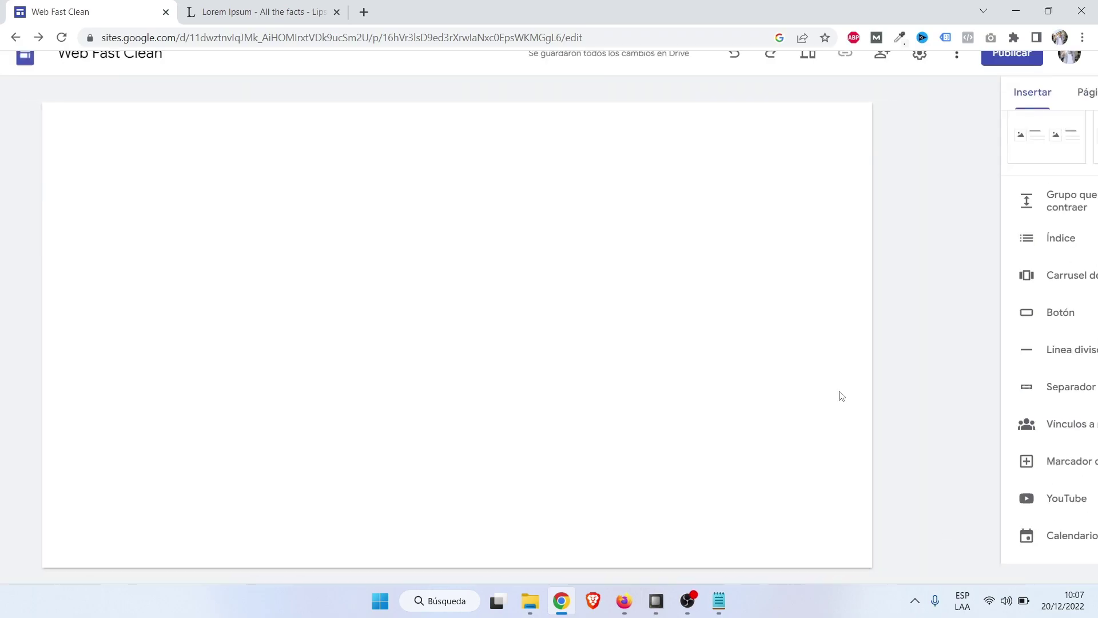
scroll(817, 392, "down", 7)
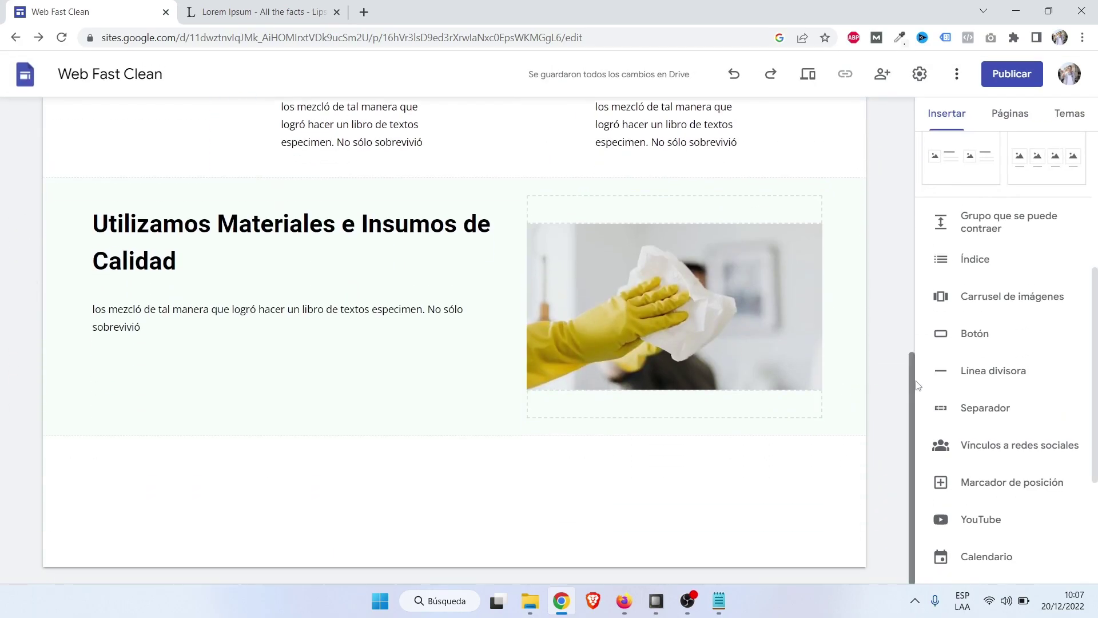
Add a spacer above the Utilizamos Materiales heading, apply Estilo 3 green colours, and preview.
left_click(1002, 417)
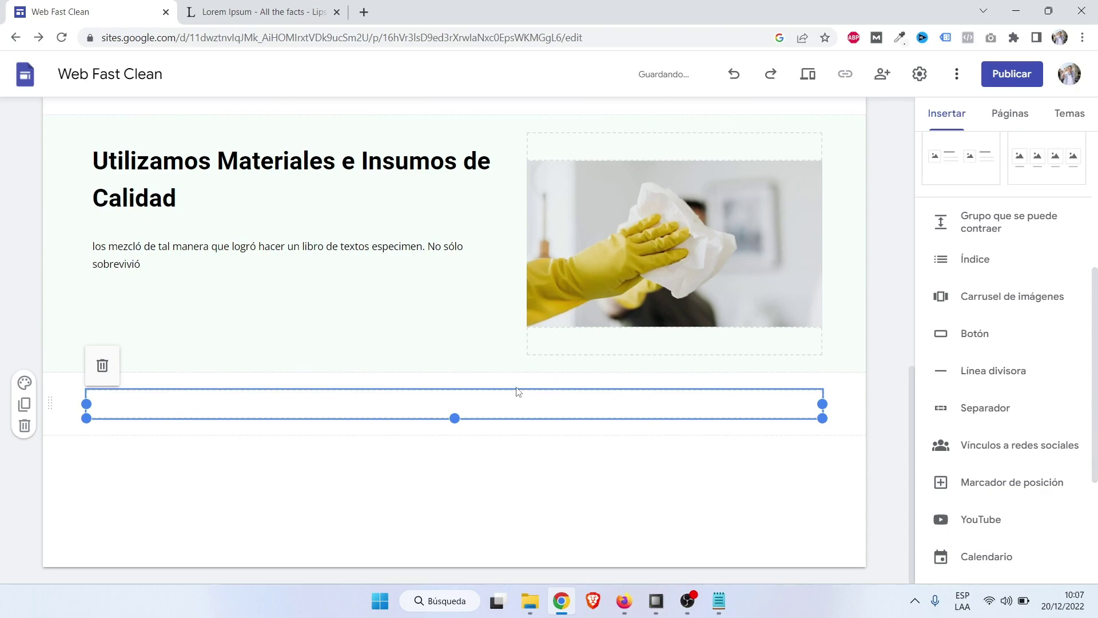
left_click_drag(366, 409, 503, 152)
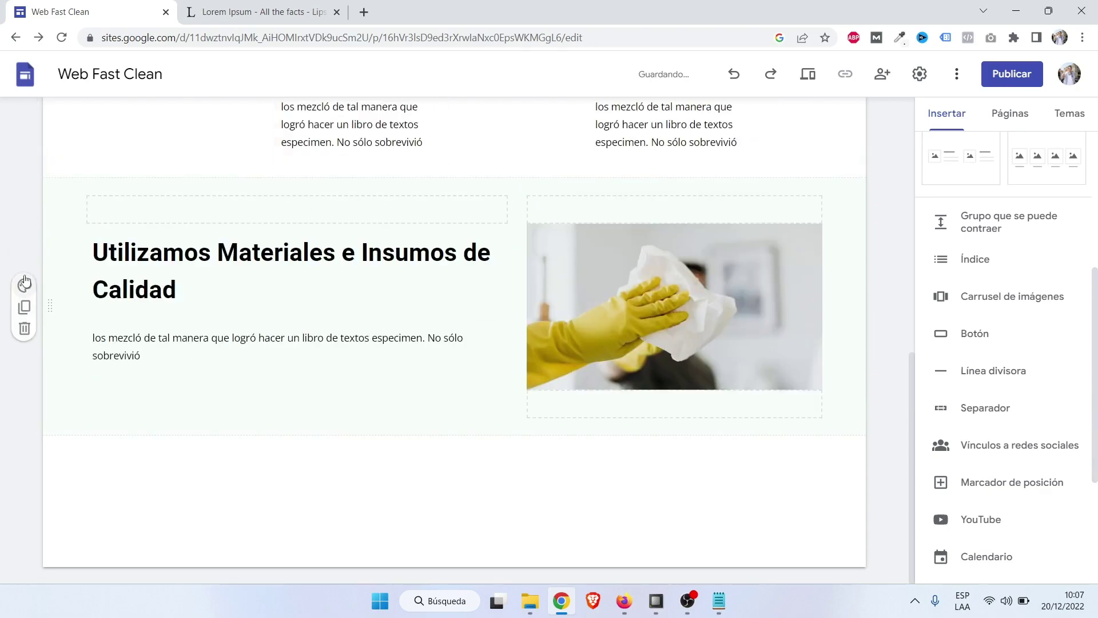
left_click(24, 284)
left_click(99, 386)
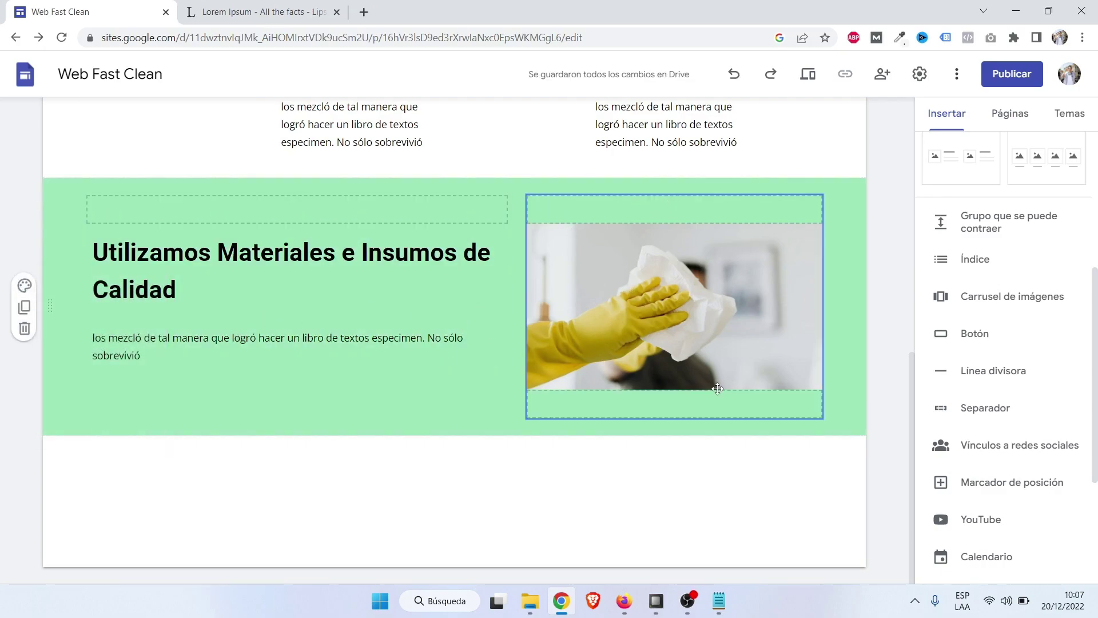
left_click(818, 75)
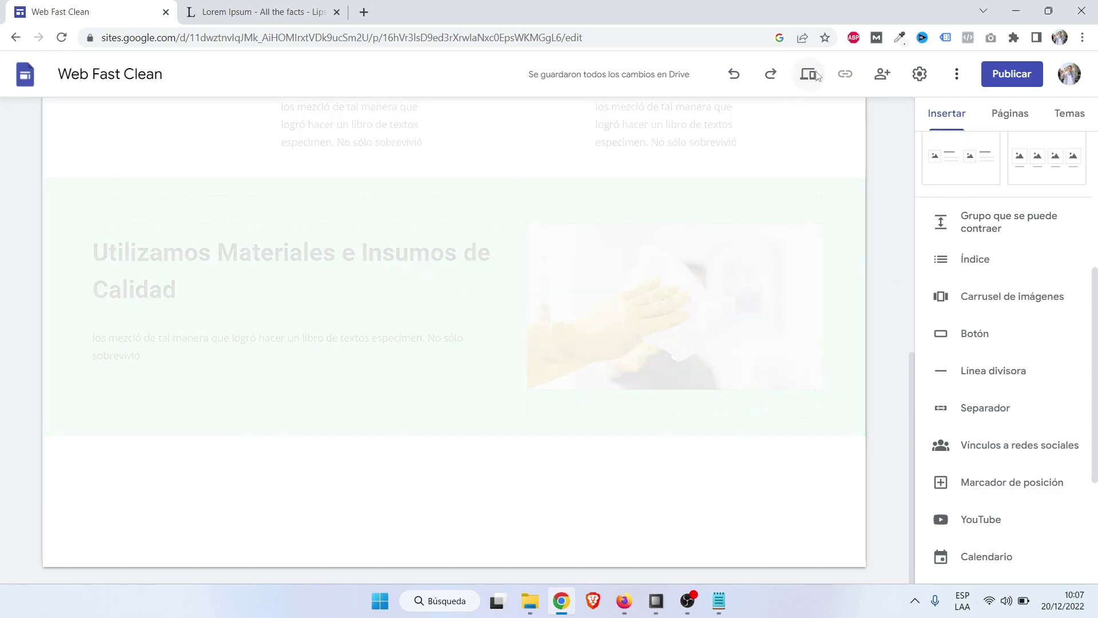
scroll(850, 261, "down", 6)
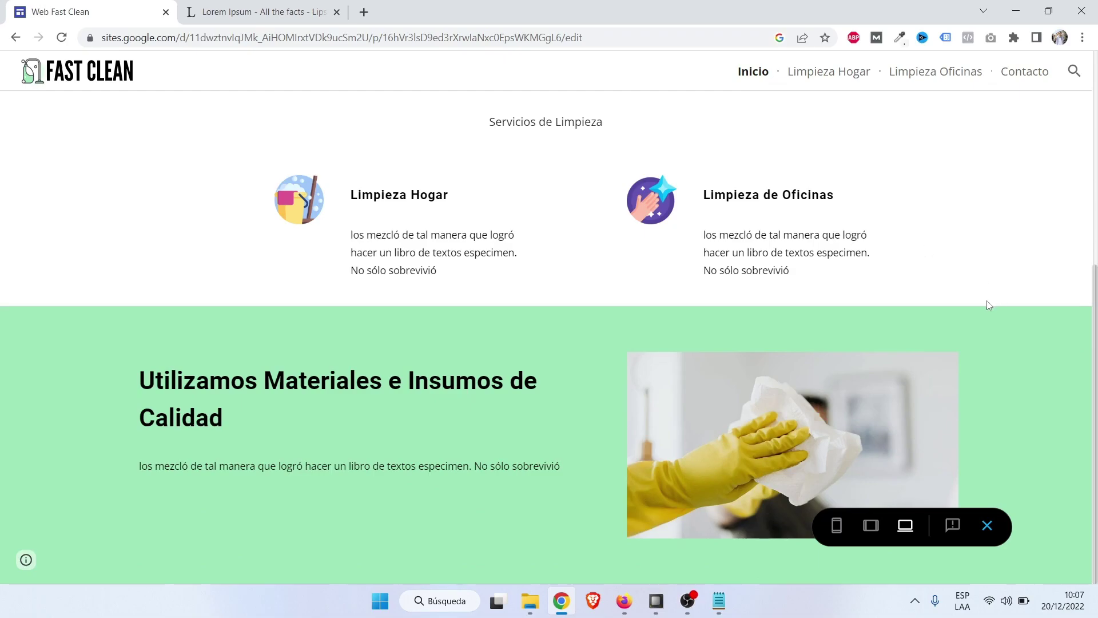
left_click(829, 526)
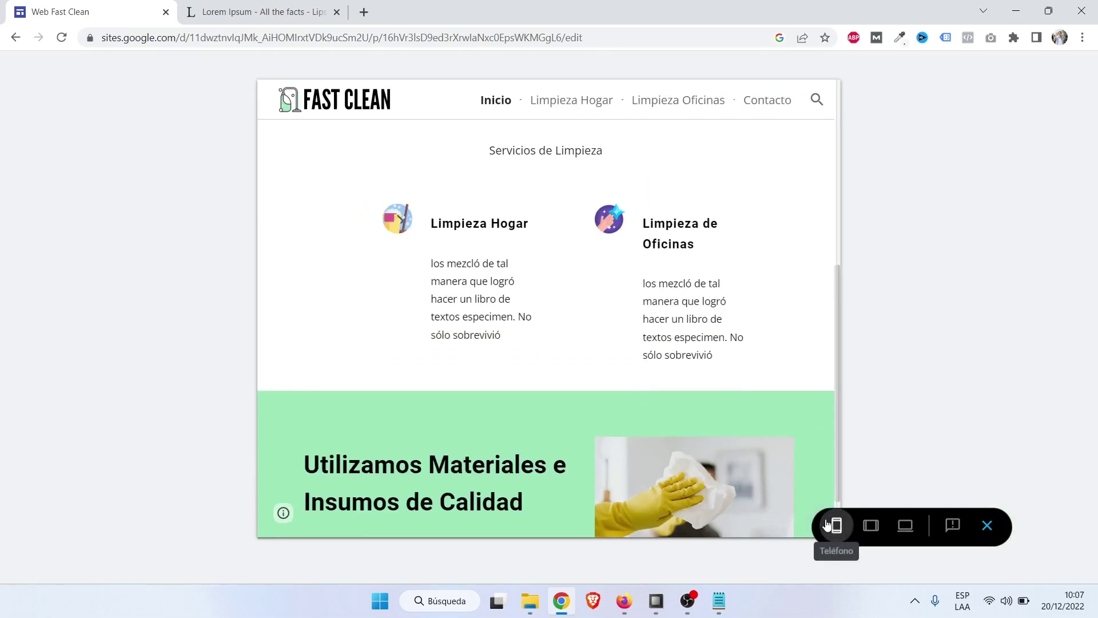
scroll(639, 377, "down", 3)
scroll(639, 380, "down", 3)
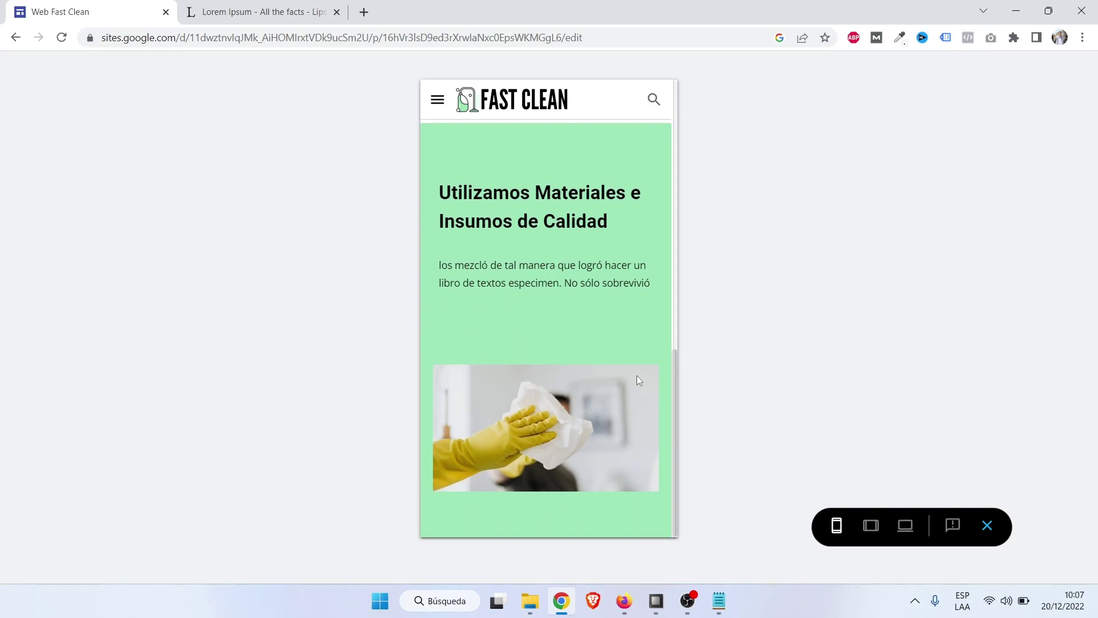
scroll(639, 380, "up", 4)
scroll(639, 380, "down", 4)
scroll(639, 380, "up", 4)
scroll(638, 380, "down", 5)
left_click(987, 525)
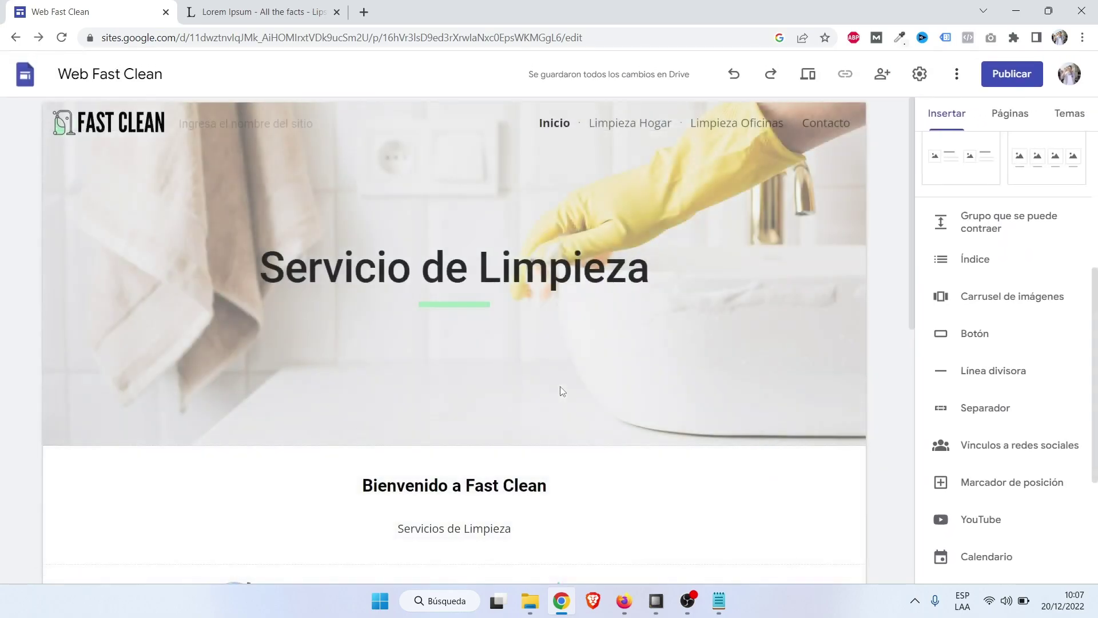
scroll(559, 386, "down", 5)
scroll(560, 386, "down", 3)
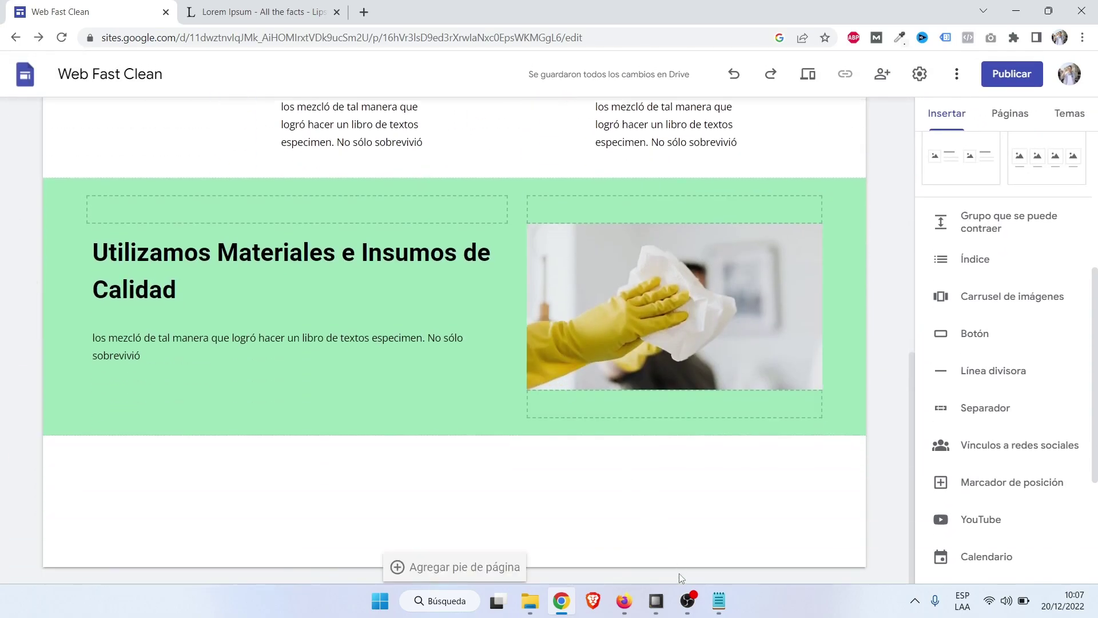
left_click(623, 596)
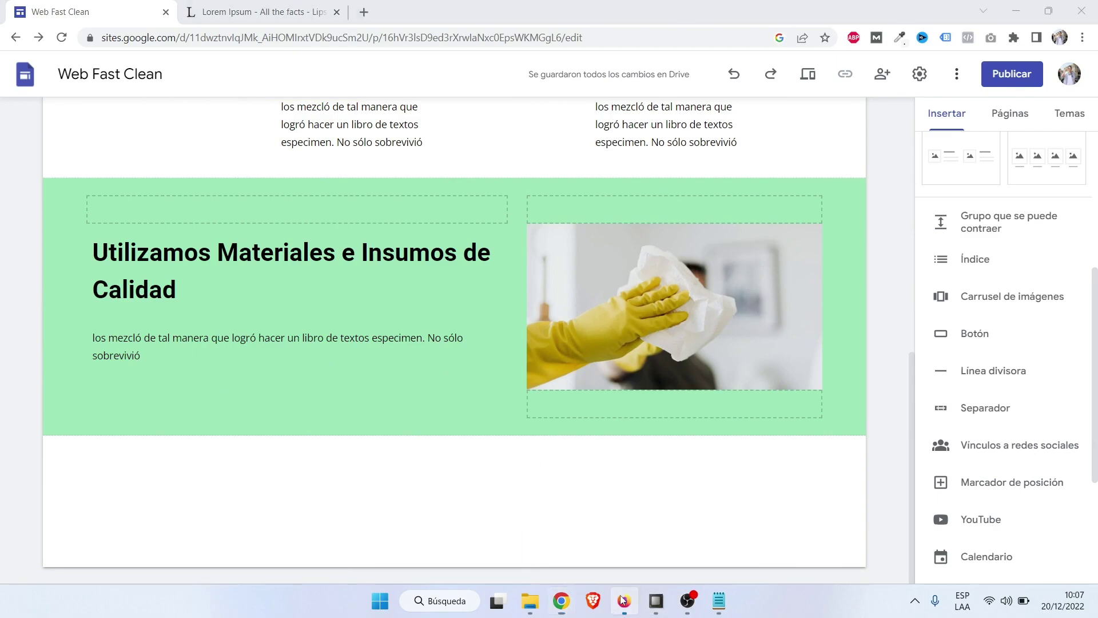
left_click(532, 433)
scroll(532, 433, "down", 5)
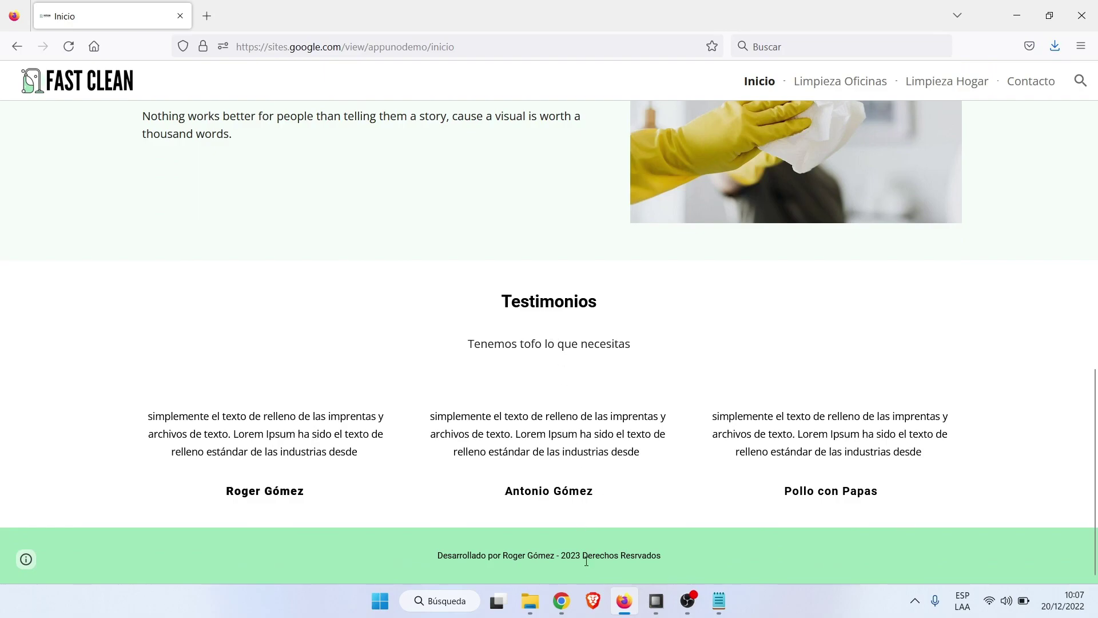
left_click(561, 610)
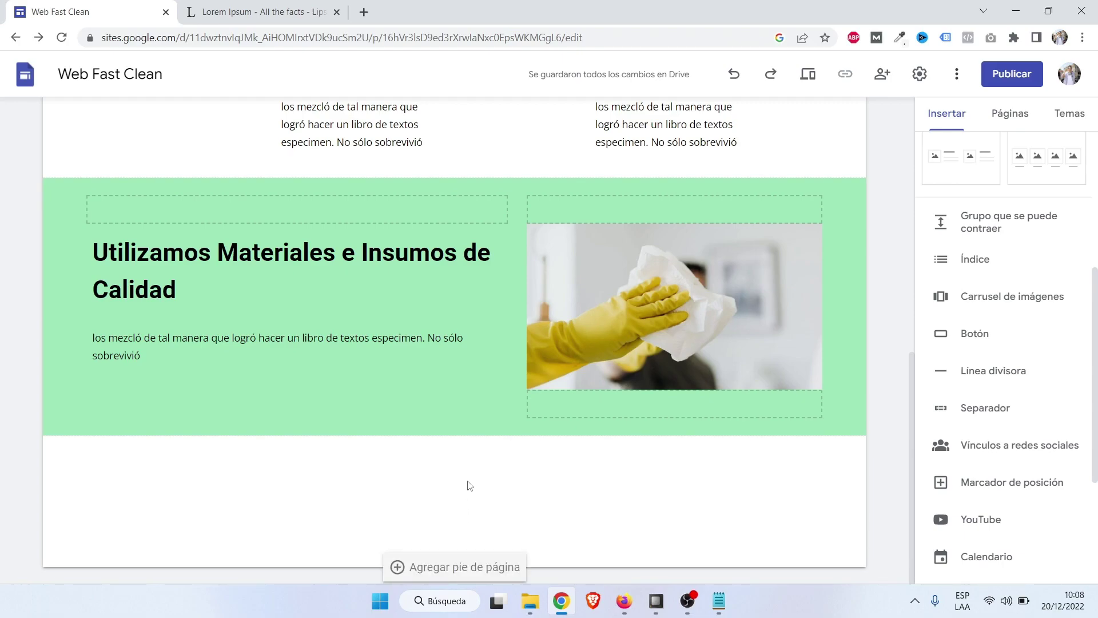
scroll(468, 484, "up", 5)
Duplicate the Bienvenido a Fast Clean section and move the copy below the green section.
left_click(443, 231)
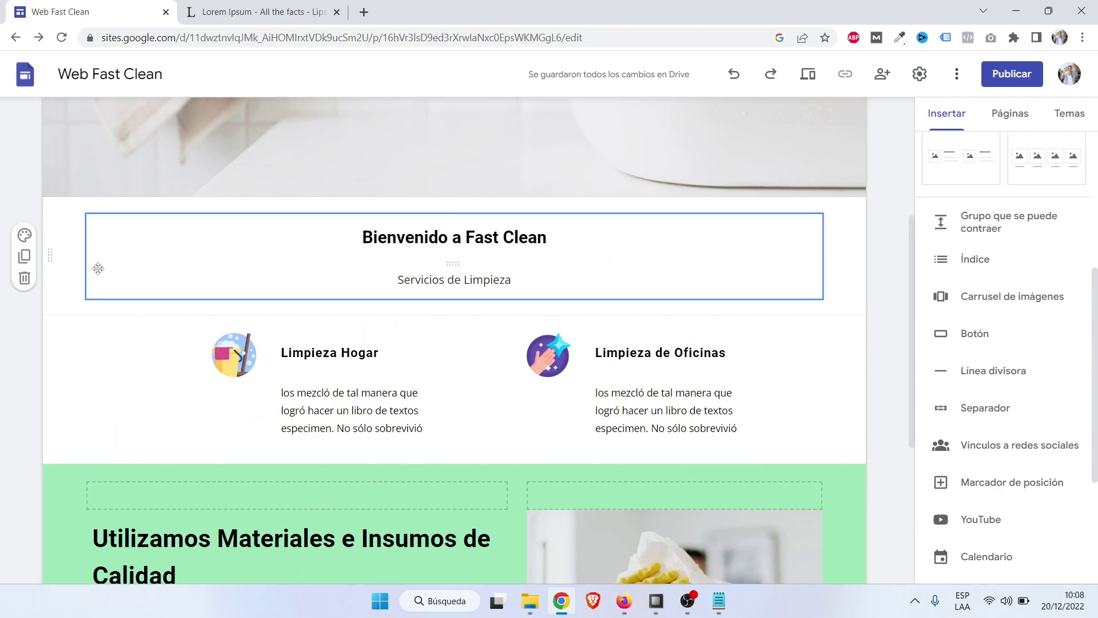
left_click(25, 258)
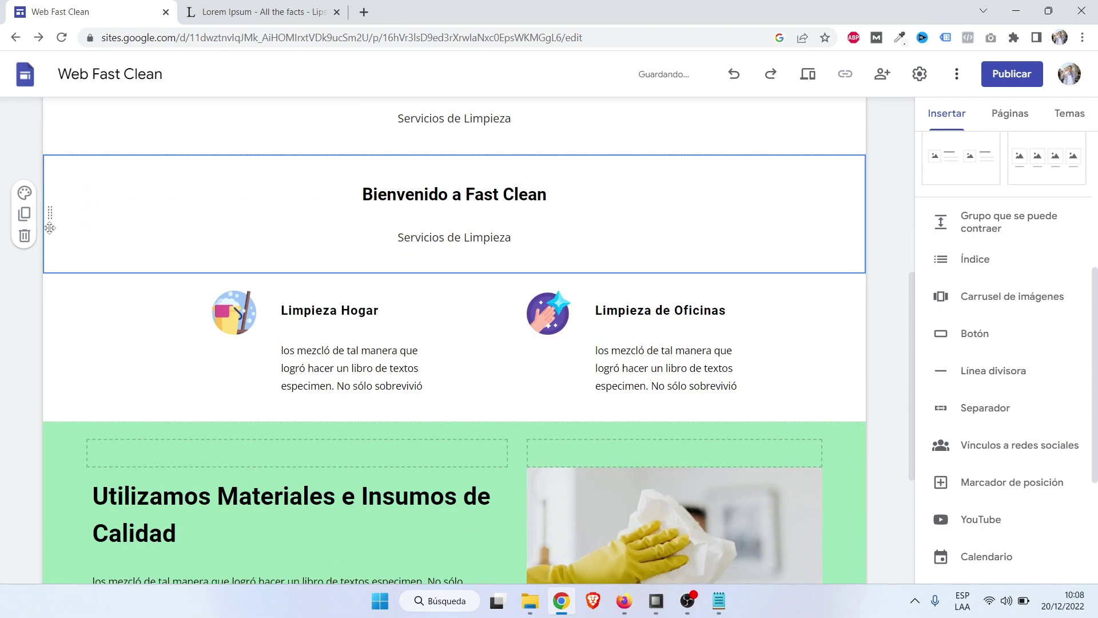
left_click_drag(51, 212, 76, 517)
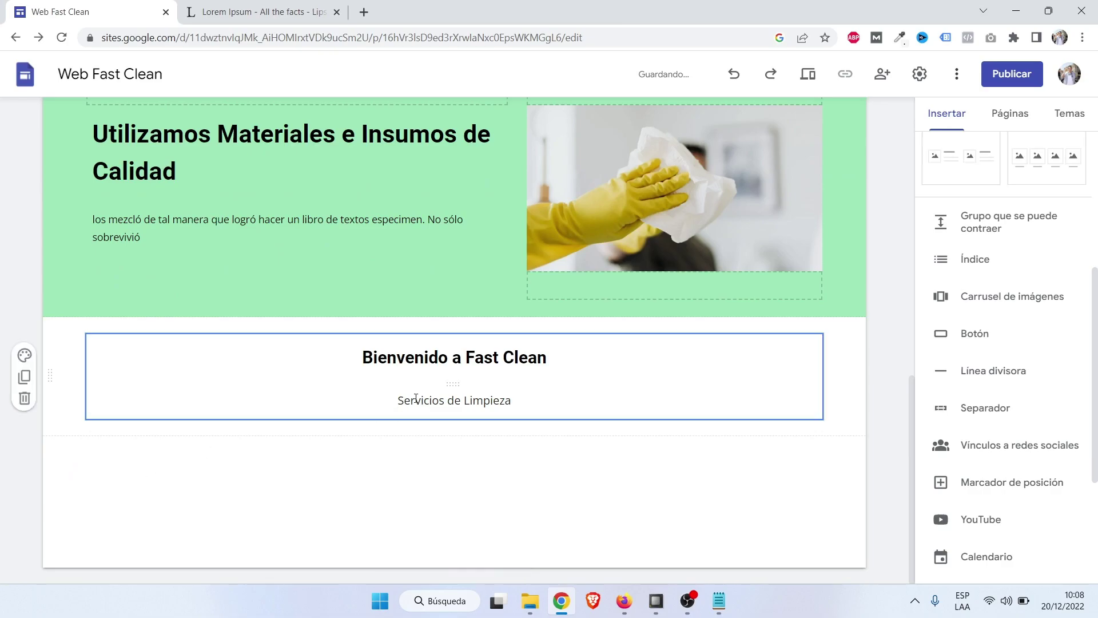
Retype the copy's heading as 'Testimonios' and its subheading as 'Opiniones de clientes'.
left_click(426, 364)
triple_click(426, 365)
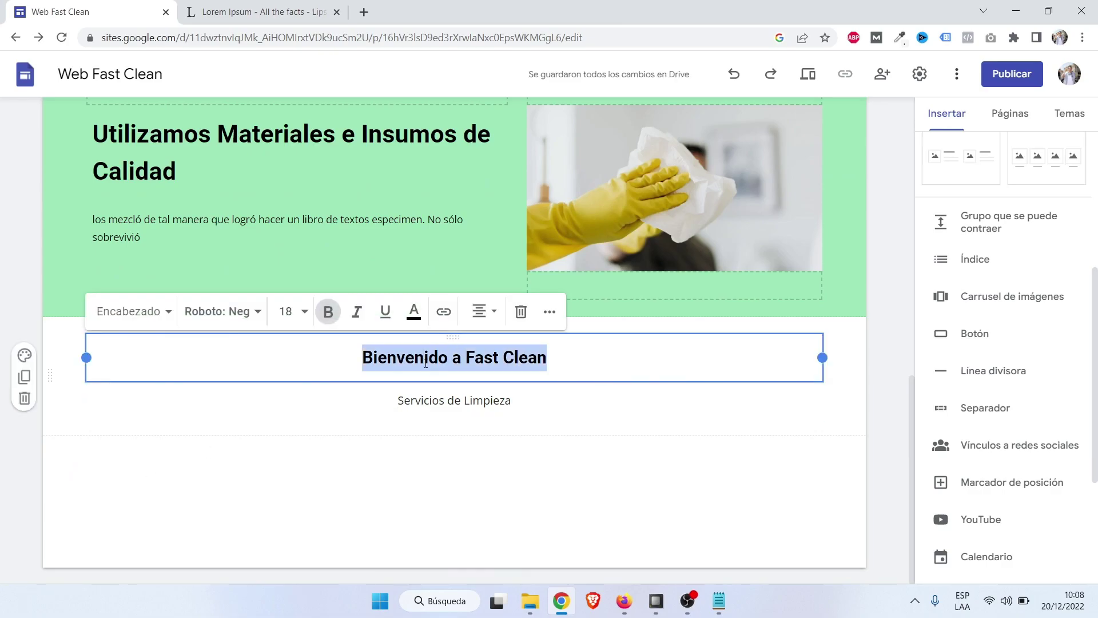
type("Testim")
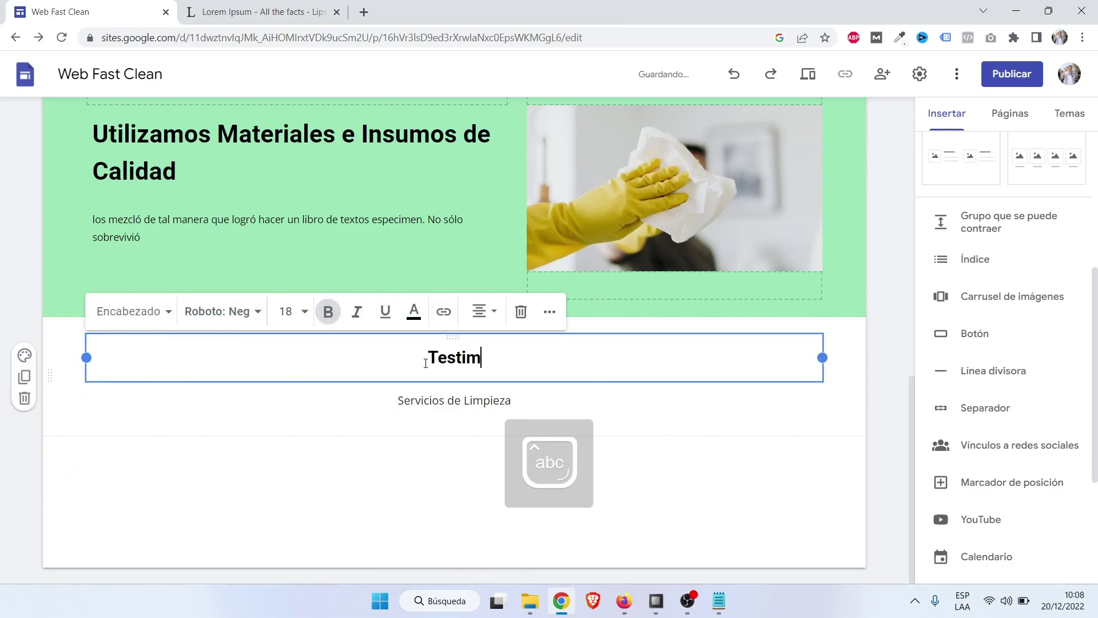
type("onios")
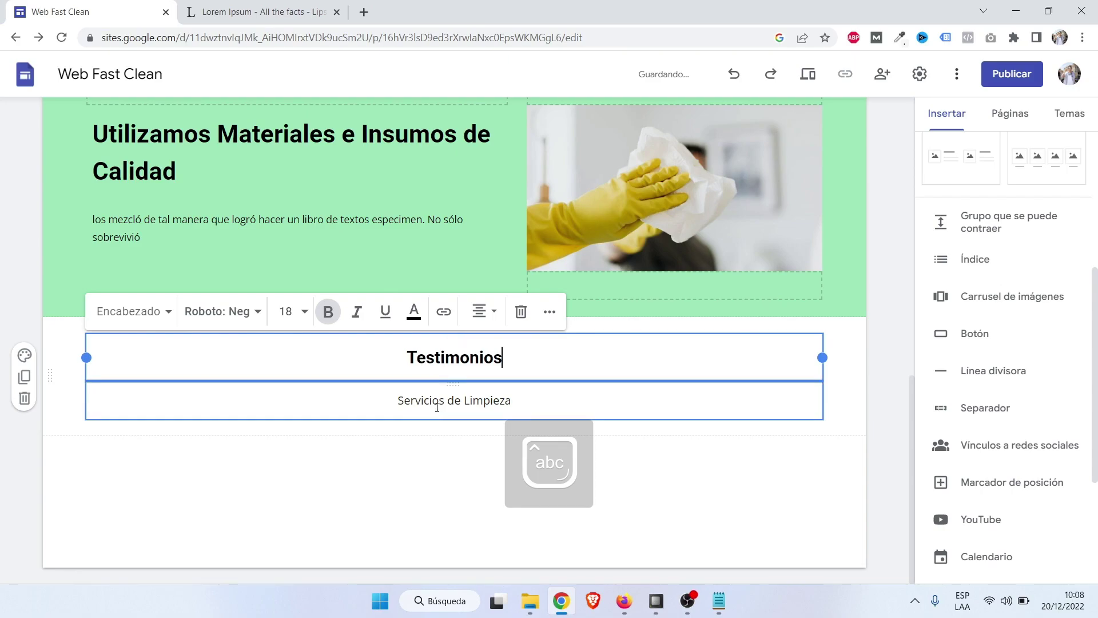
left_click(437, 405)
triple_click(437, 407)
type("O")
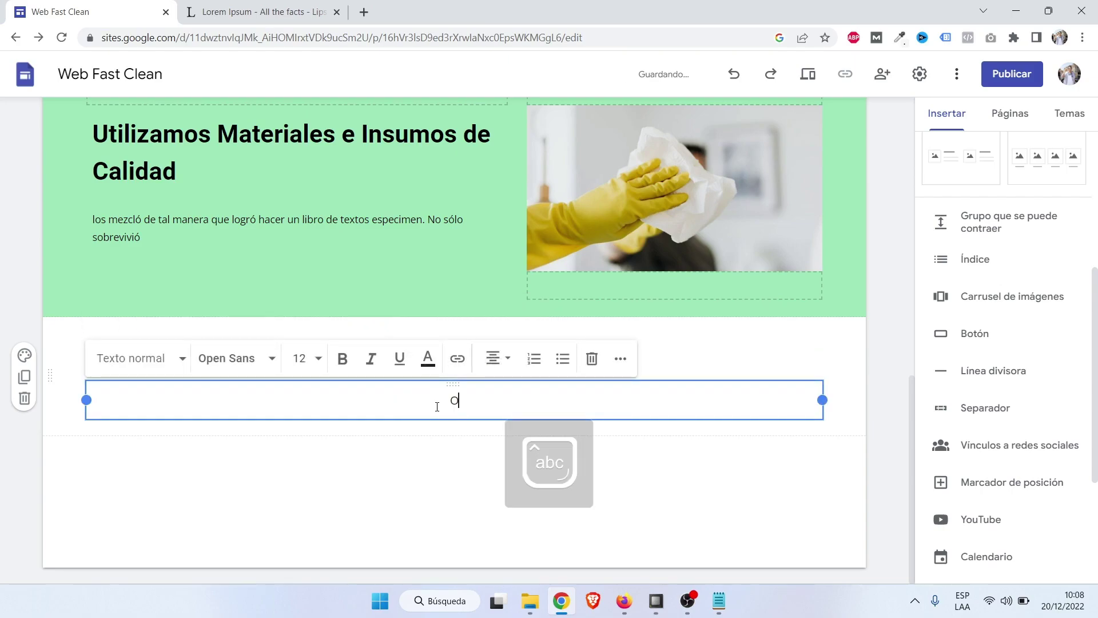
type("piniones de clientes")
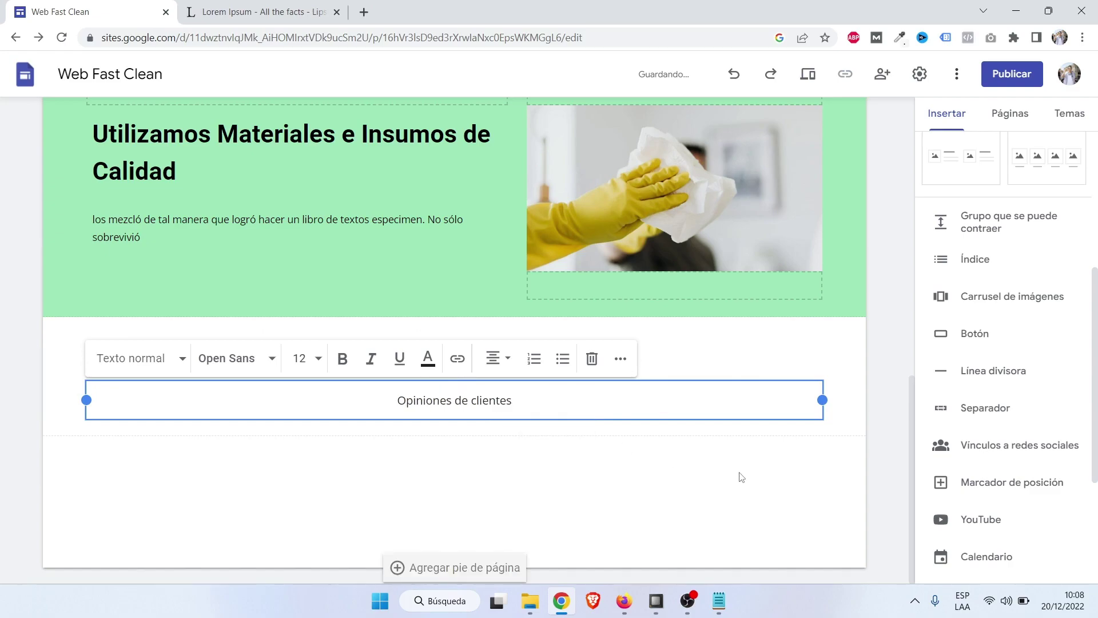
left_click(828, 484)
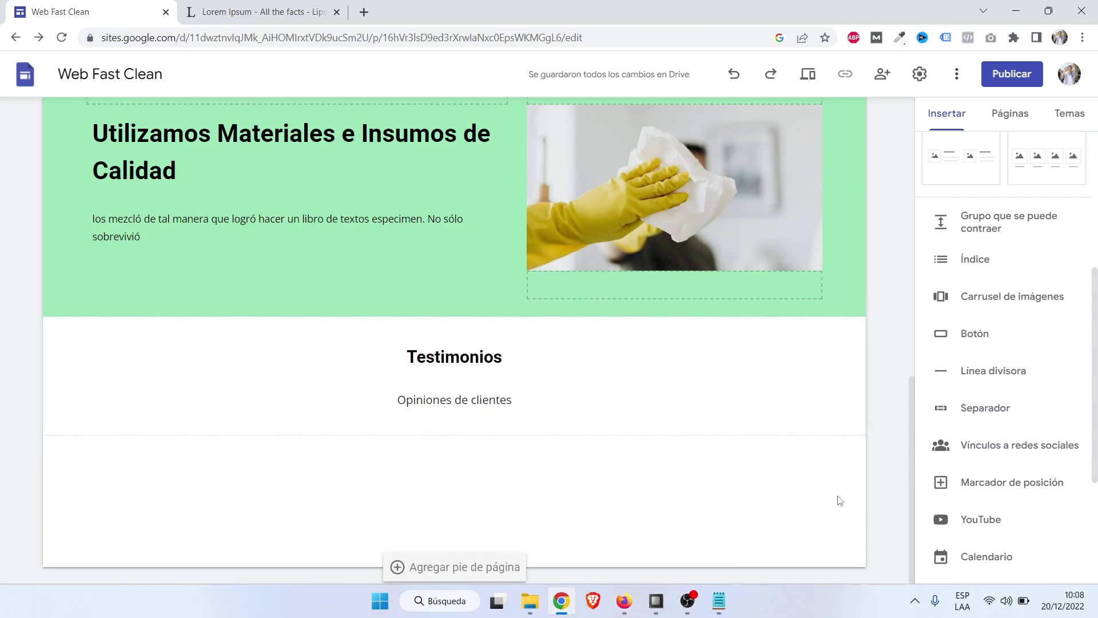
Insert a three-column content block below Testimonios and delete the left column's image placeholder.
scroll(996, 203, "up", 4)
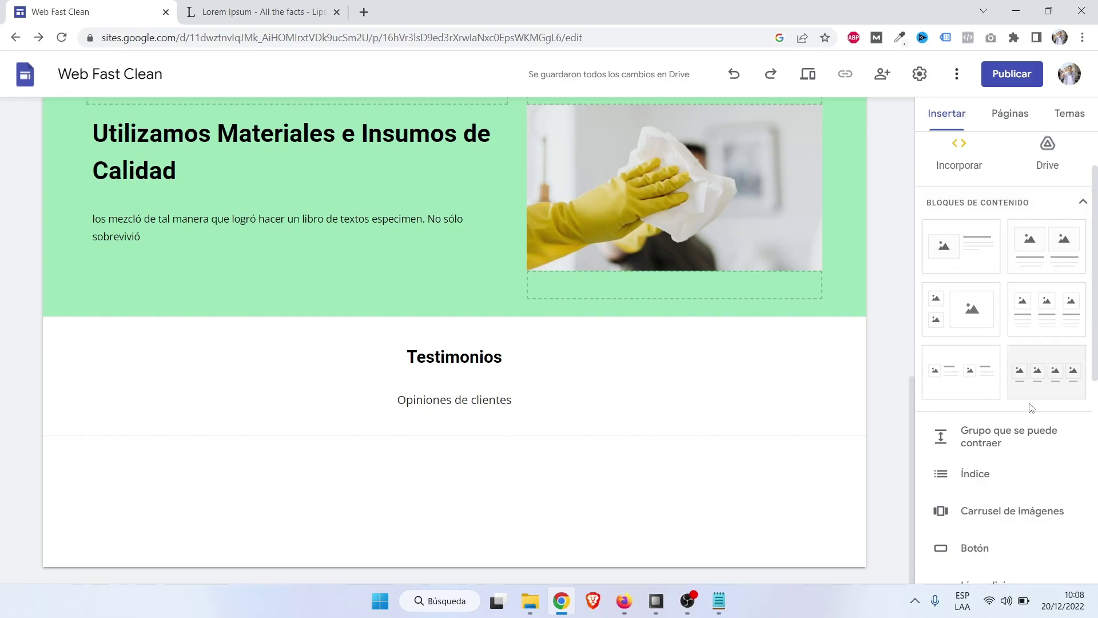
left_click(1055, 318)
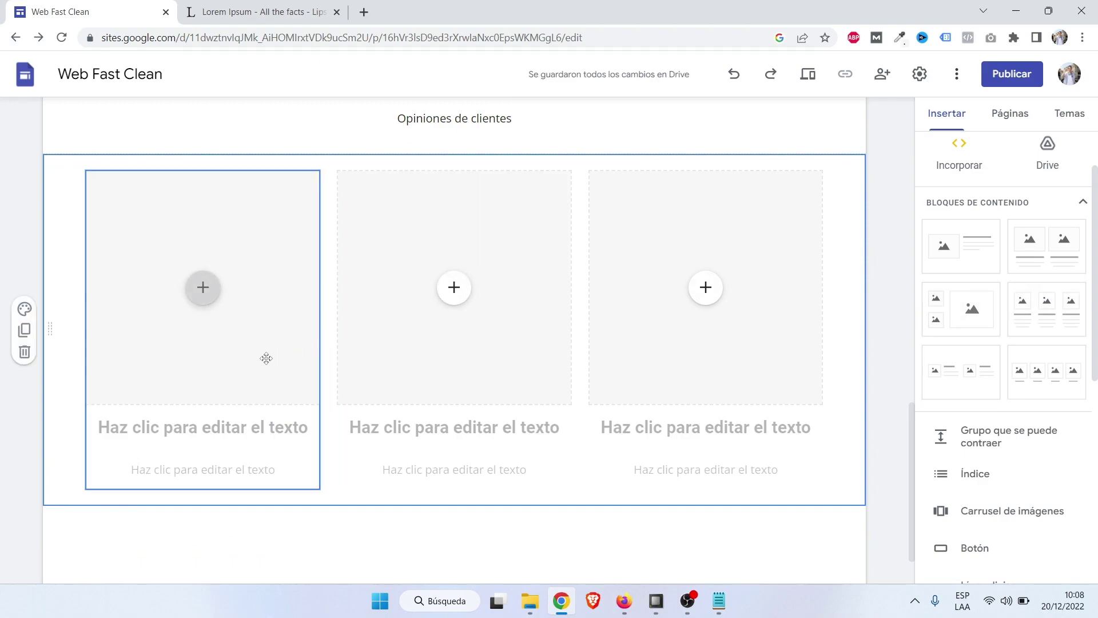
scroll(267, 358, "up", 1)
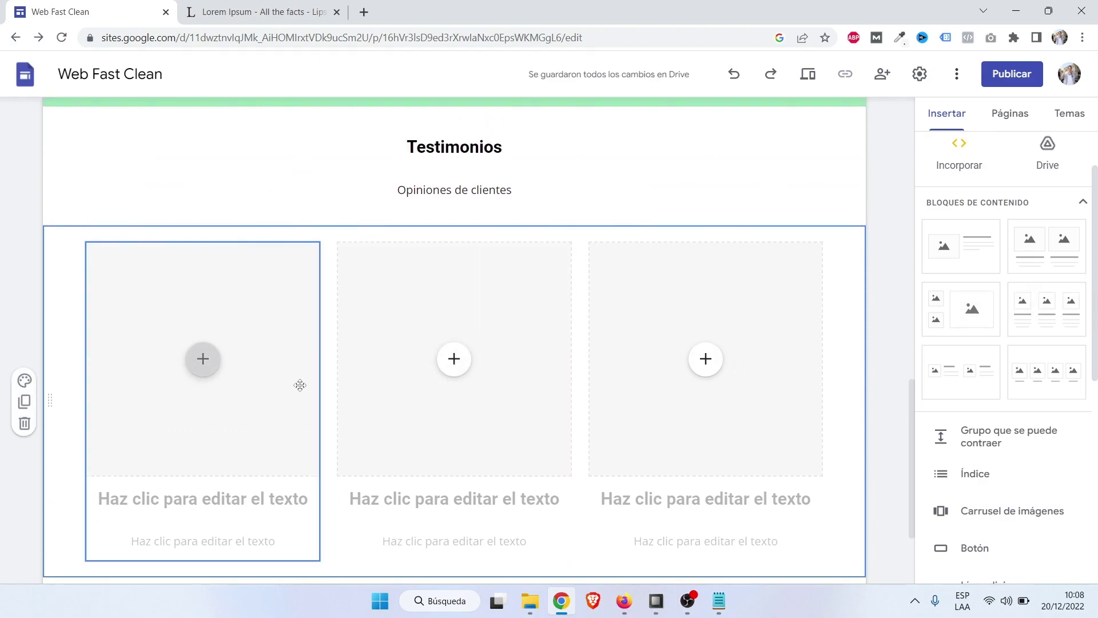
left_click(282, 338)
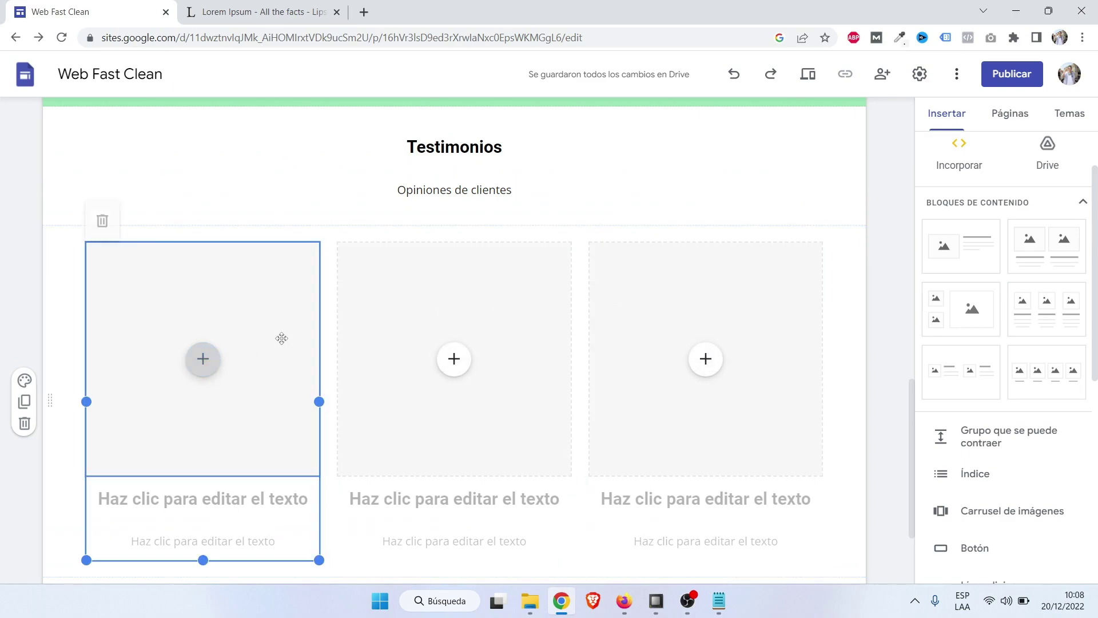
scroll(258, 329, "down", 1)
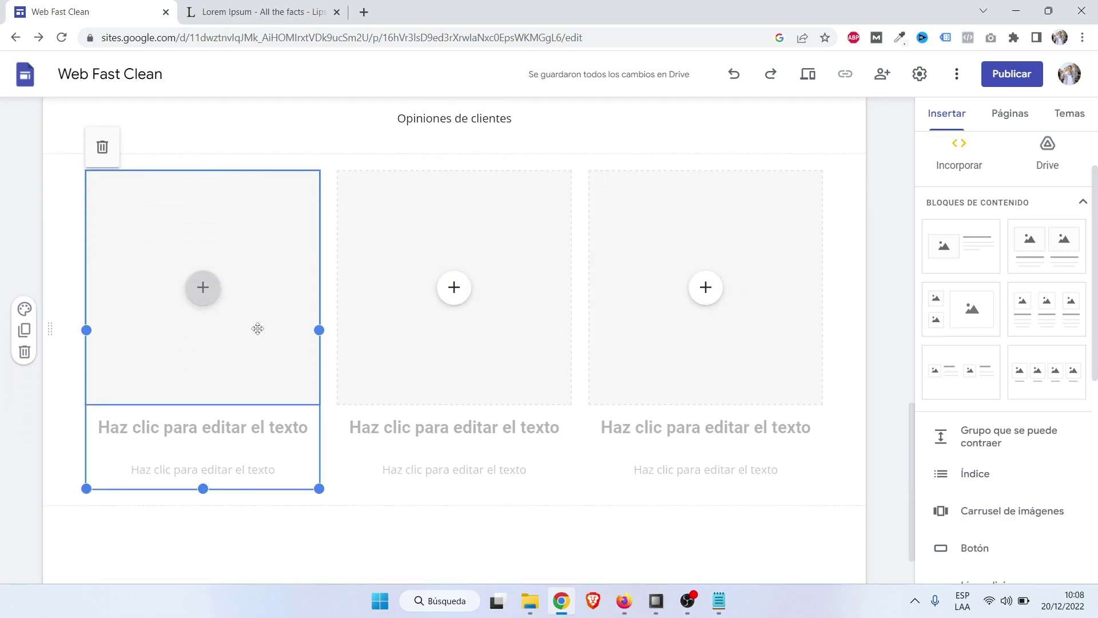
left_click(270, 270)
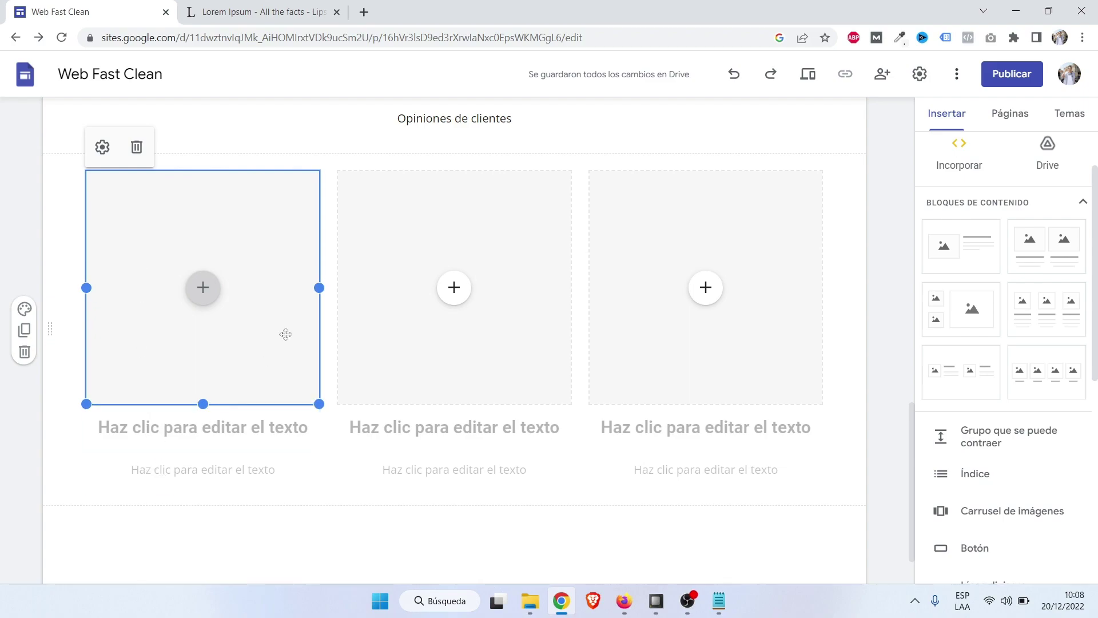
left_click(136, 147)
scroll(189, 368, "up", 1)
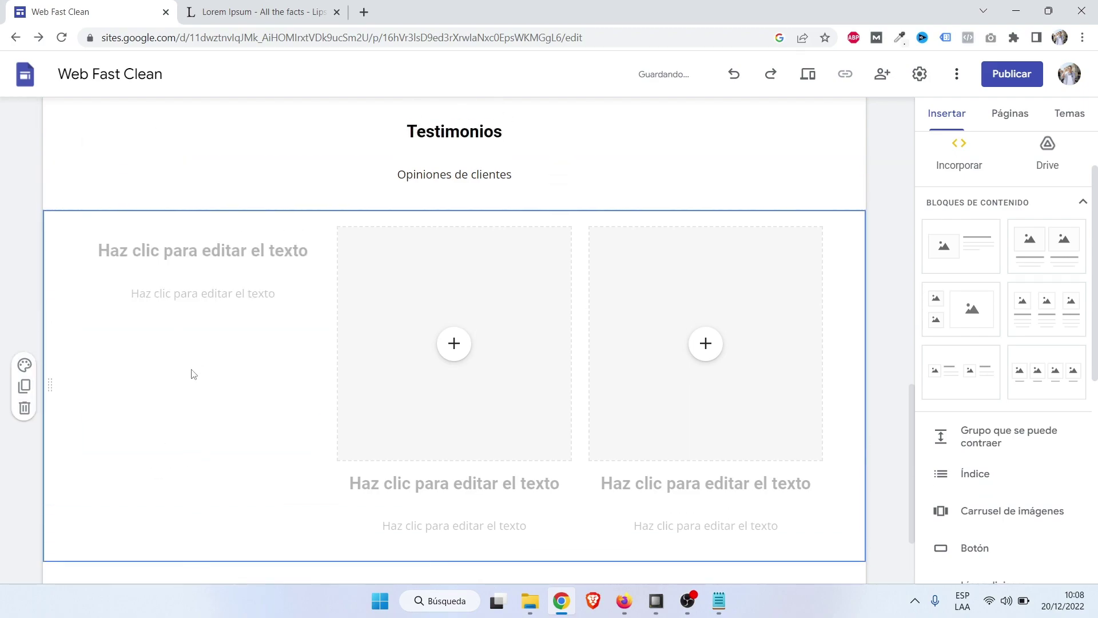
scroll(523, 313, "down", 1)
Delete the middle and right columns' image placeholders, undoing an accidental whole-column deletion.
left_click(548, 223)
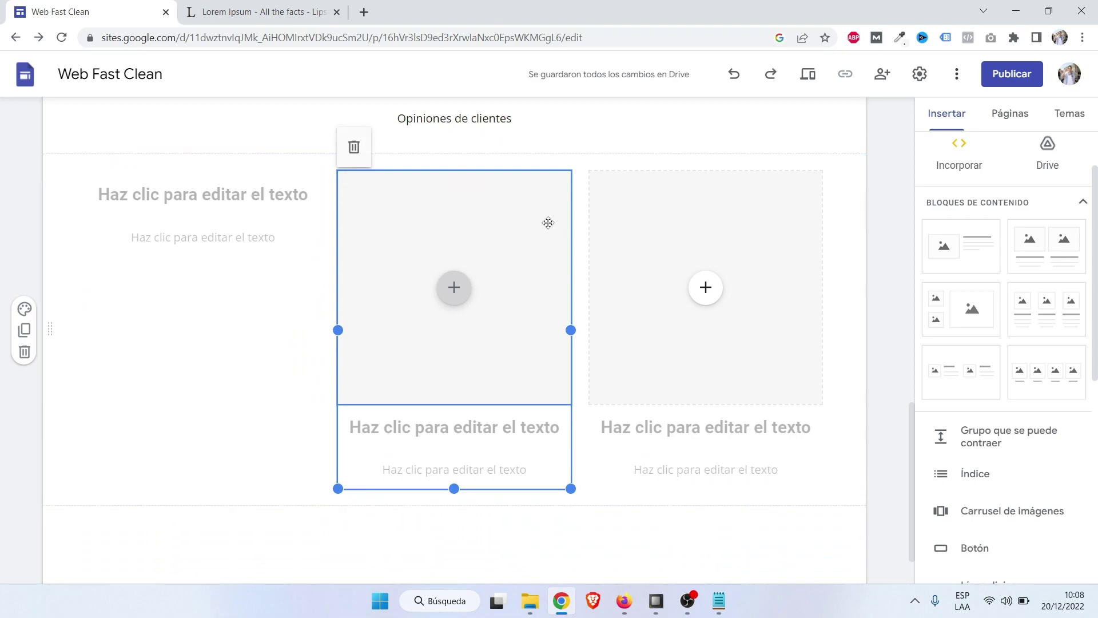
left_click(355, 148)
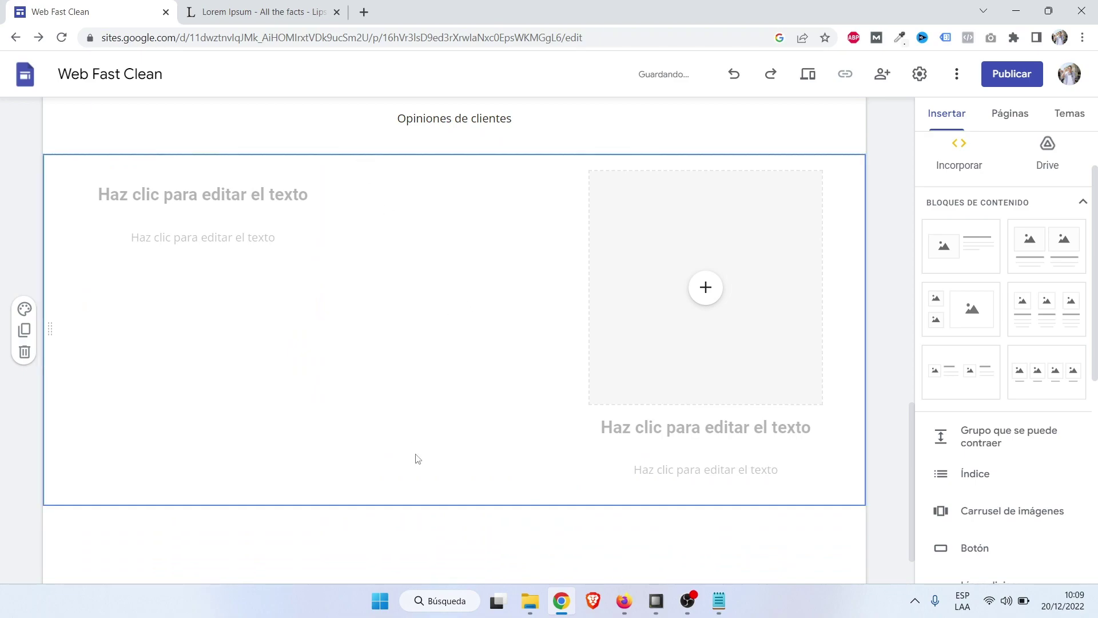
left_click(735, 75)
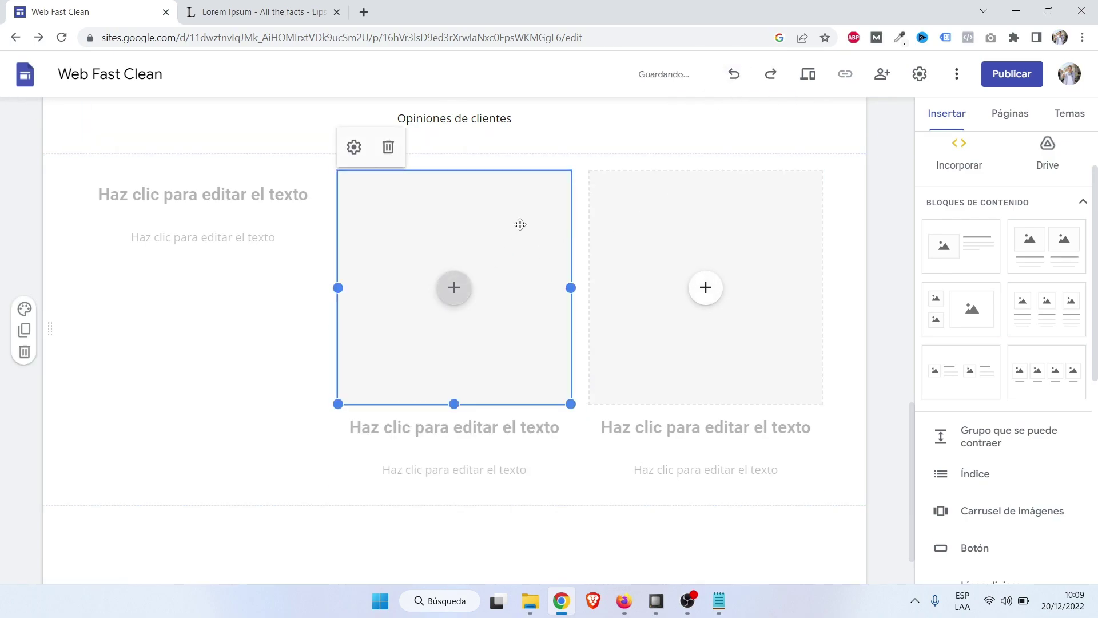
left_click(740, 537)
left_click(511, 209)
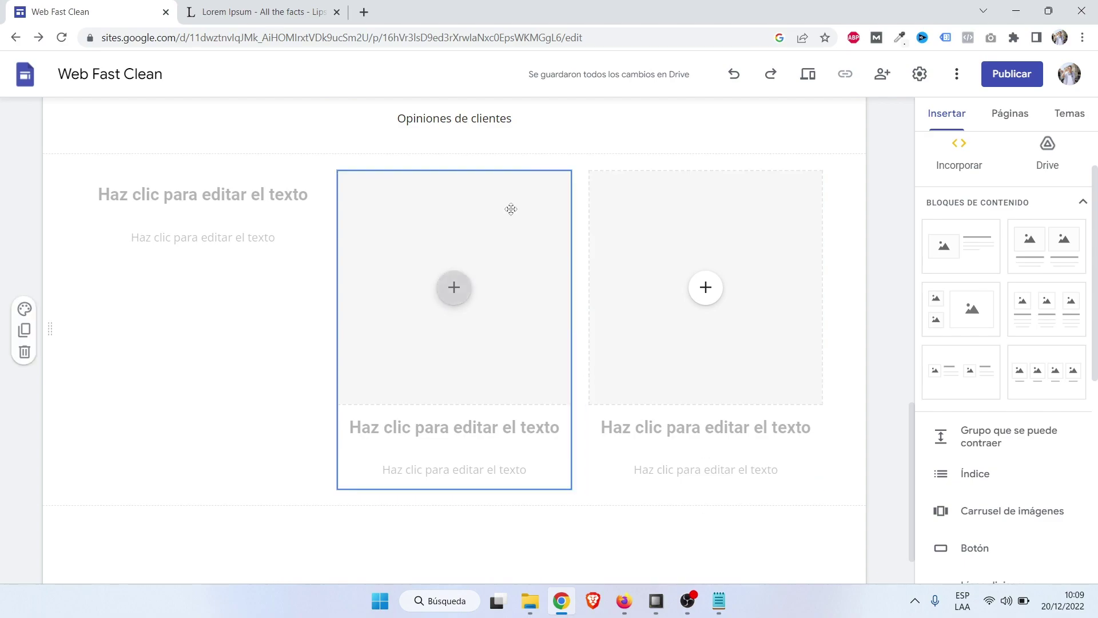
left_click(532, 244)
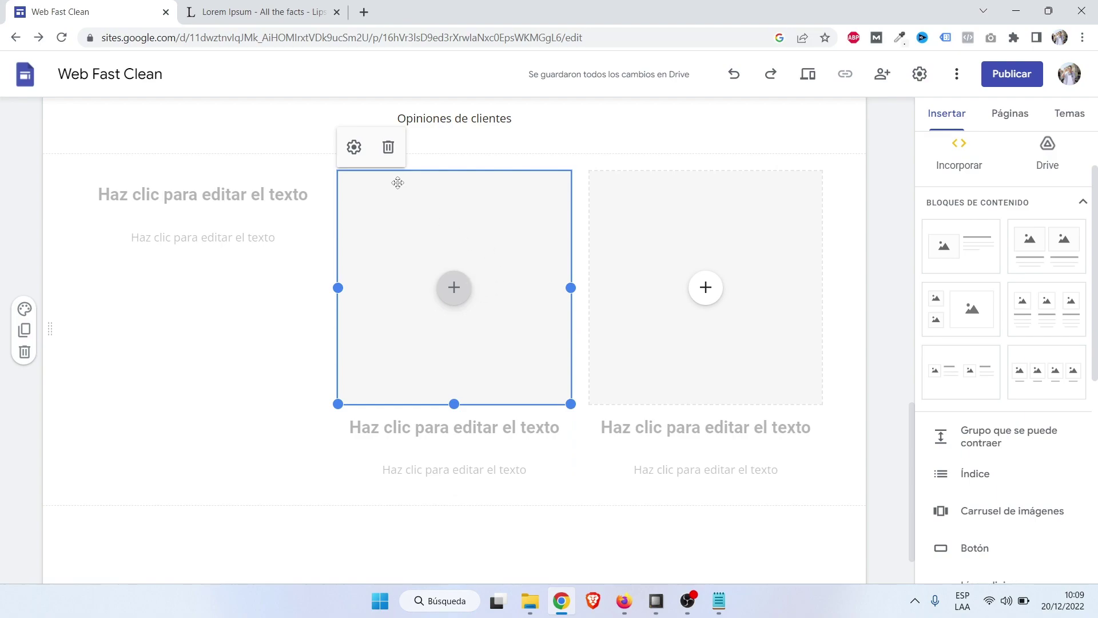
left_click(389, 147)
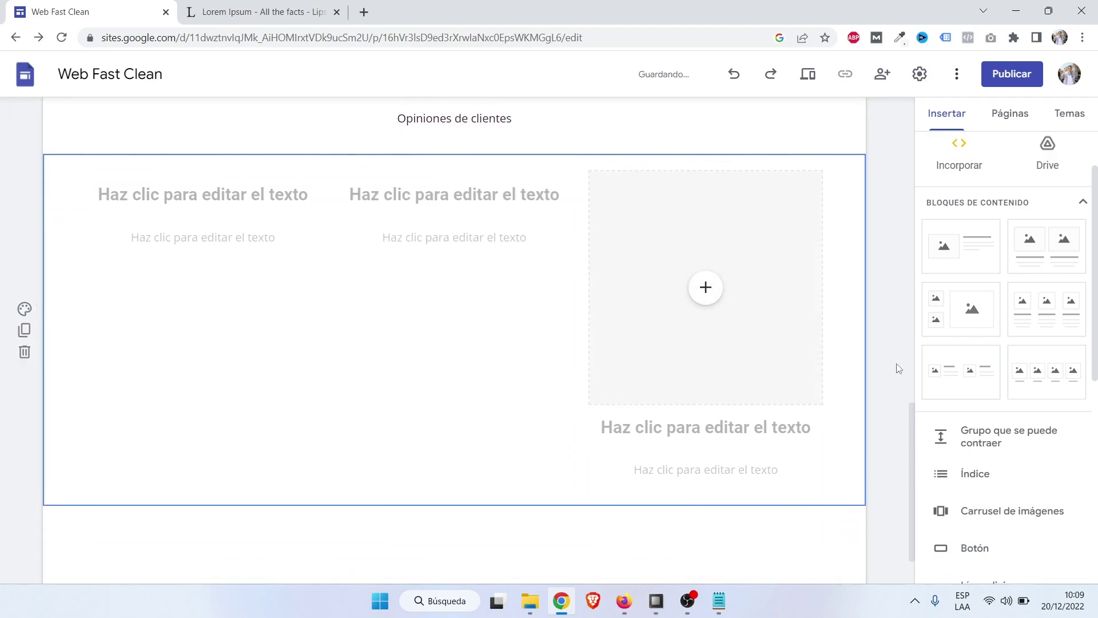
left_click(764, 216)
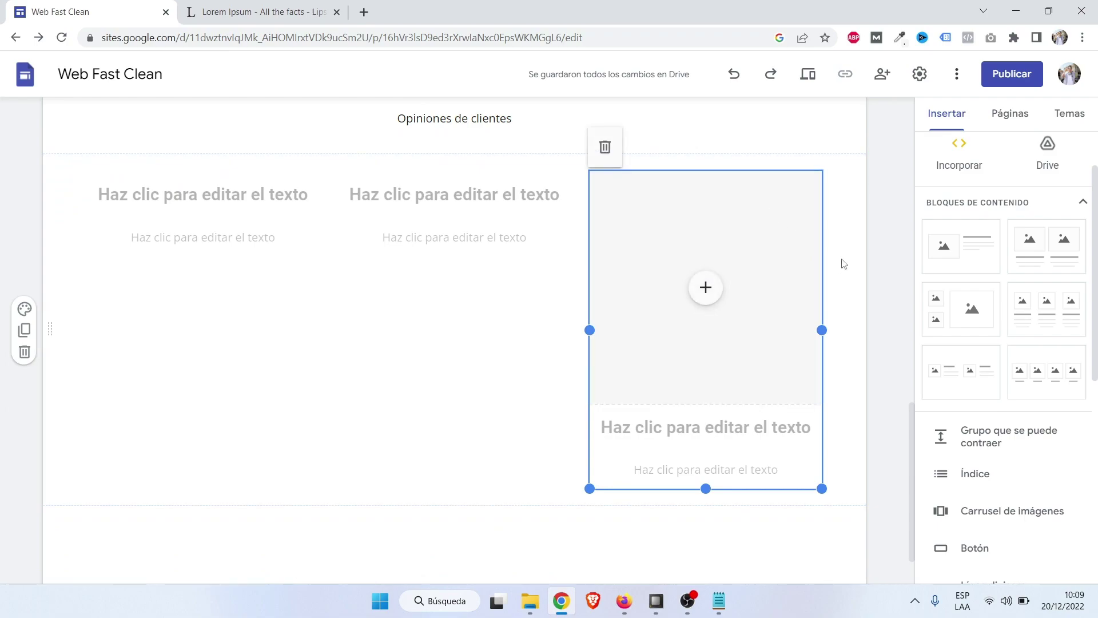
left_click(797, 218)
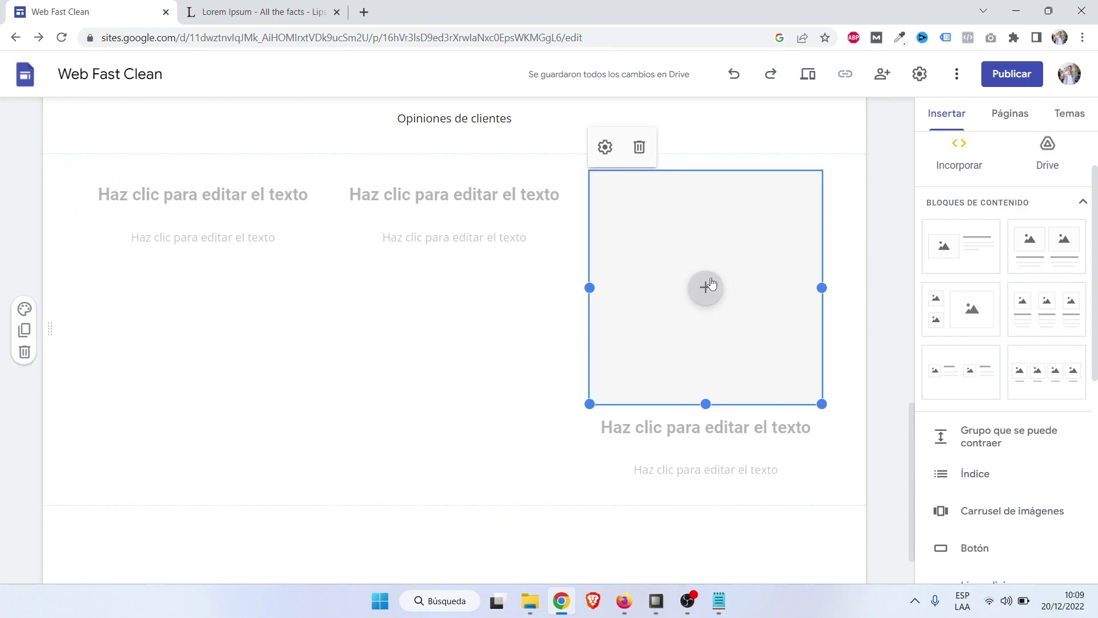
left_click(640, 148)
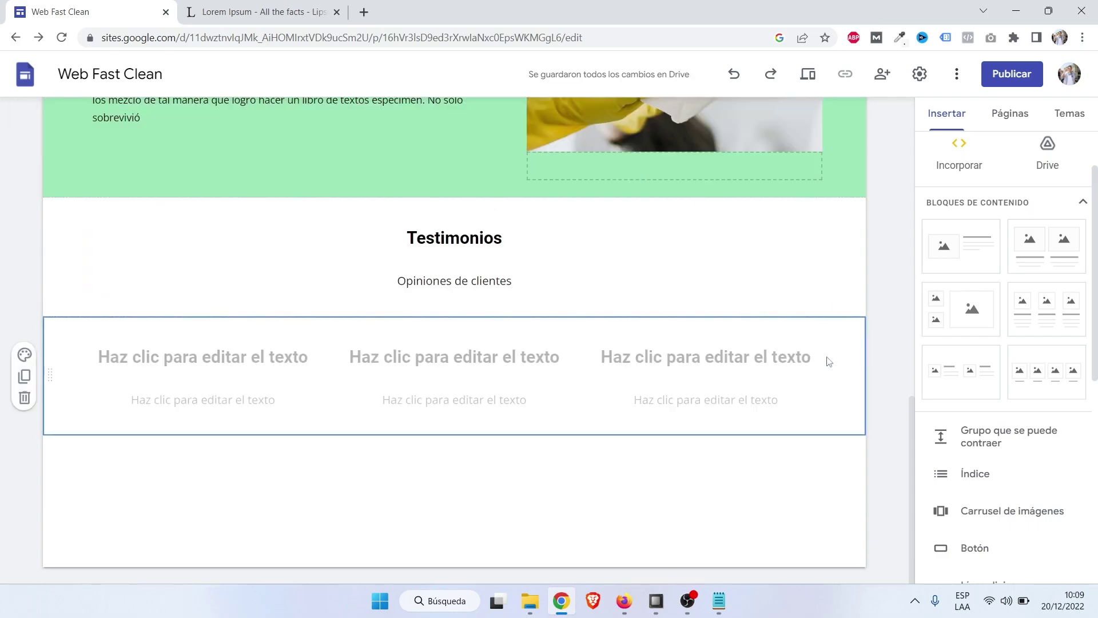
Copy a passage of the Lorem Ipsum sample paragraph from the lipsum.com page.
left_click(216, 365)
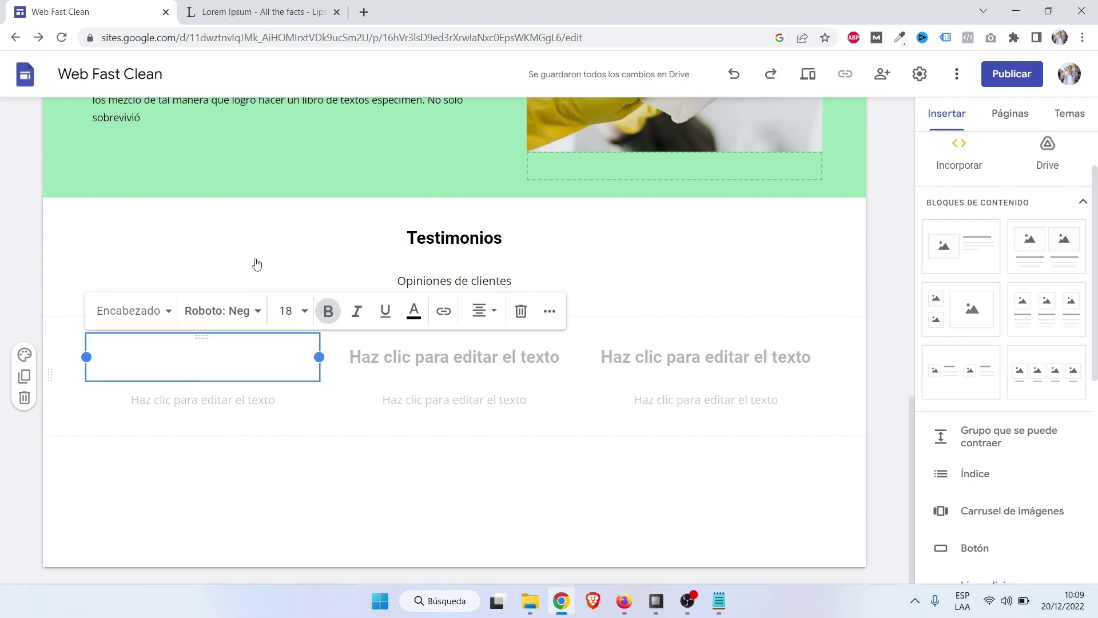
left_click(281, 9)
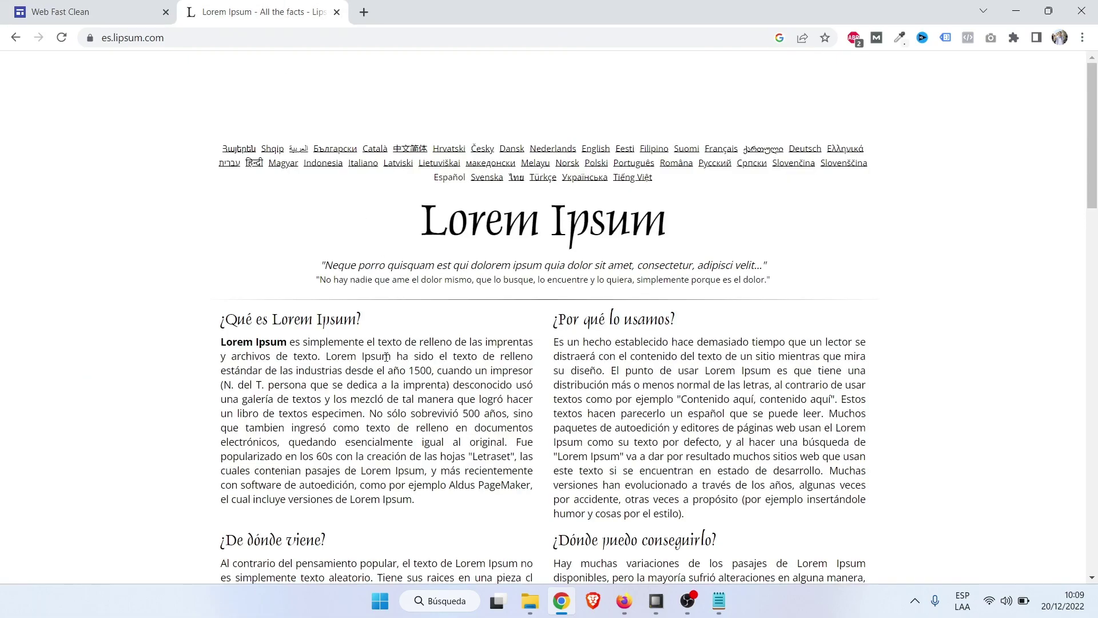
left_click_drag(346, 370, 461, 413)
key("ctrl+c")
left_click(91, 12)
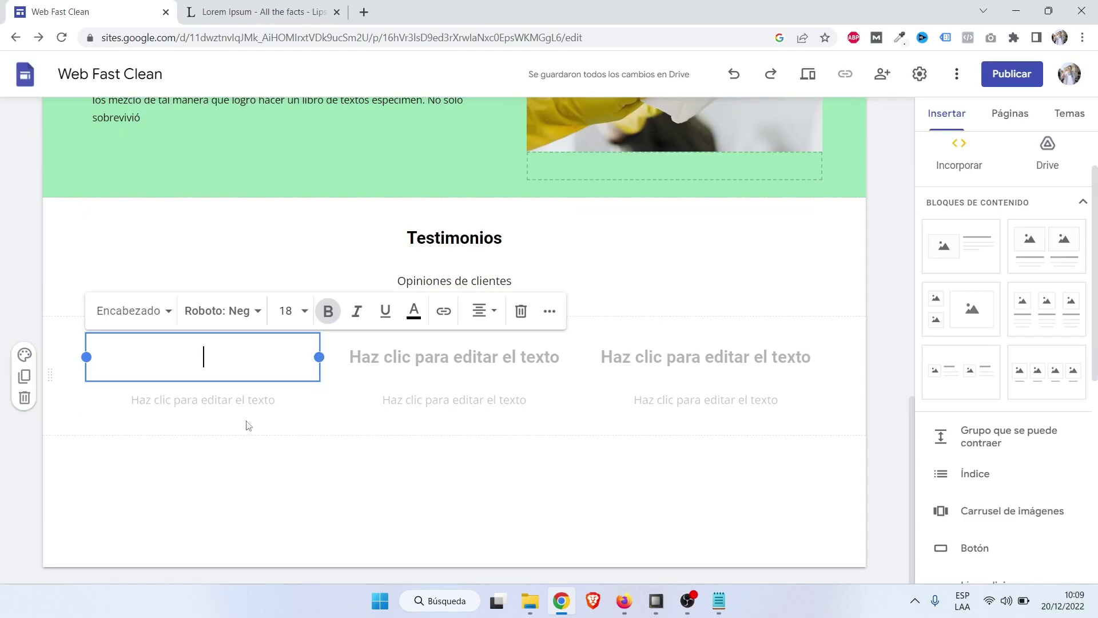
Paste the copied paragraph into the left, middle and right Testimonios columns.
key("ctrl+v")
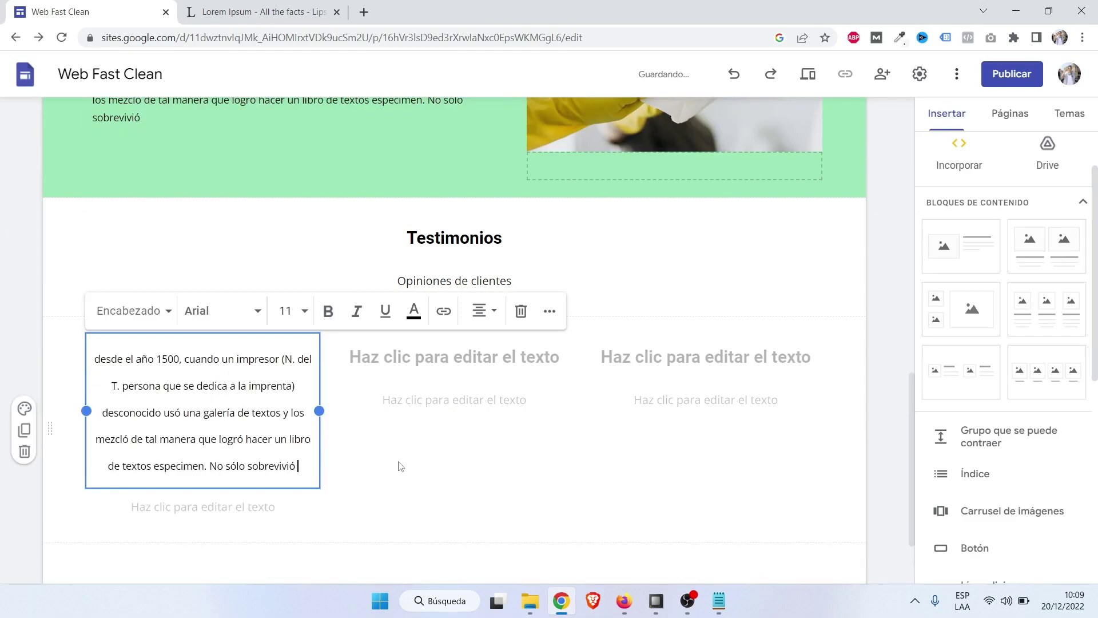
left_click(404, 492)
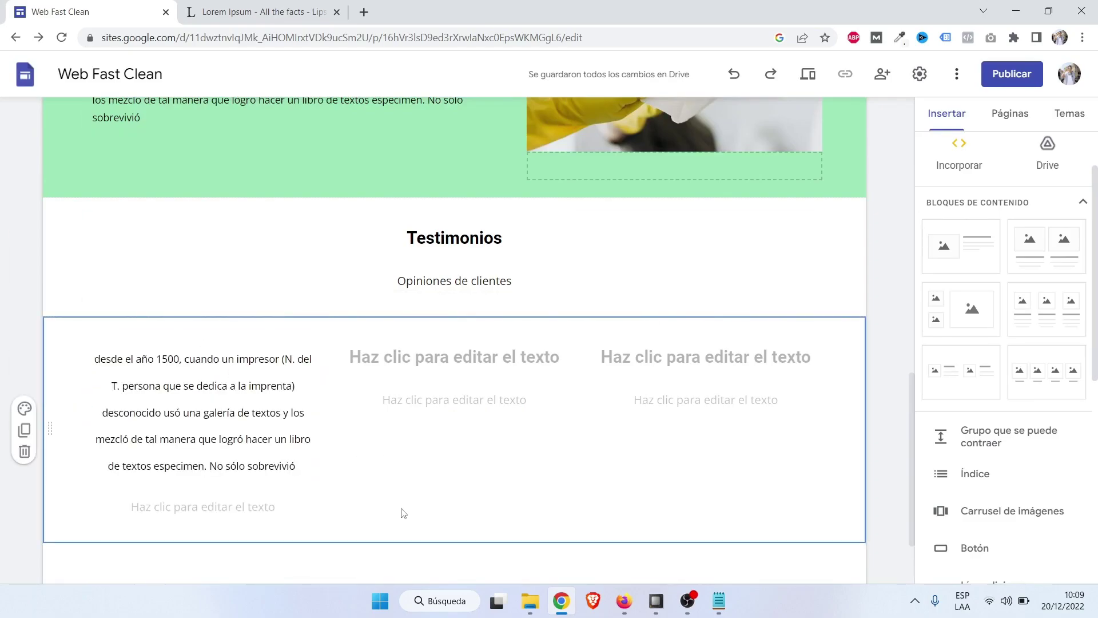
left_click(414, 356)
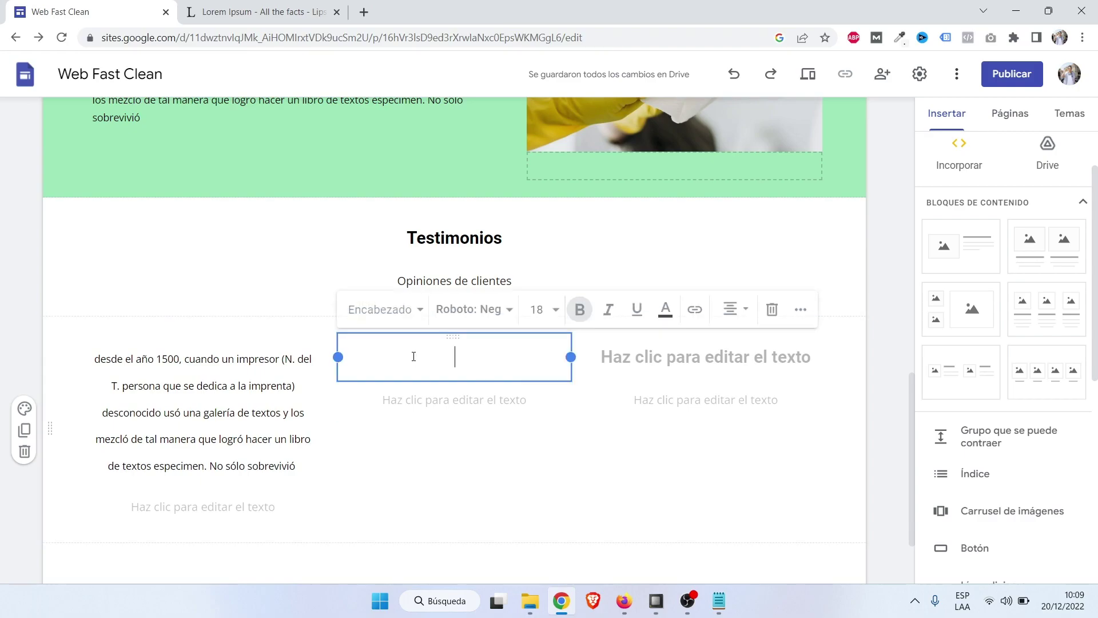
key("ctrl+v")
left_click(676, 358)
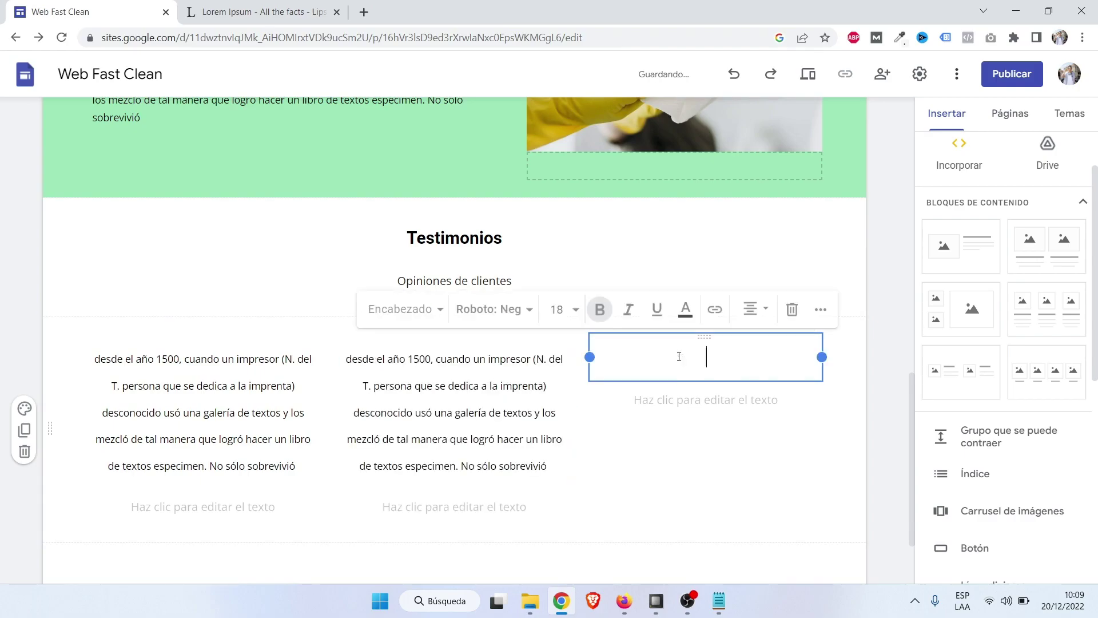
key("ctrl+v")
left_click(854, 507)
scroll(855, 507, "down", 1)
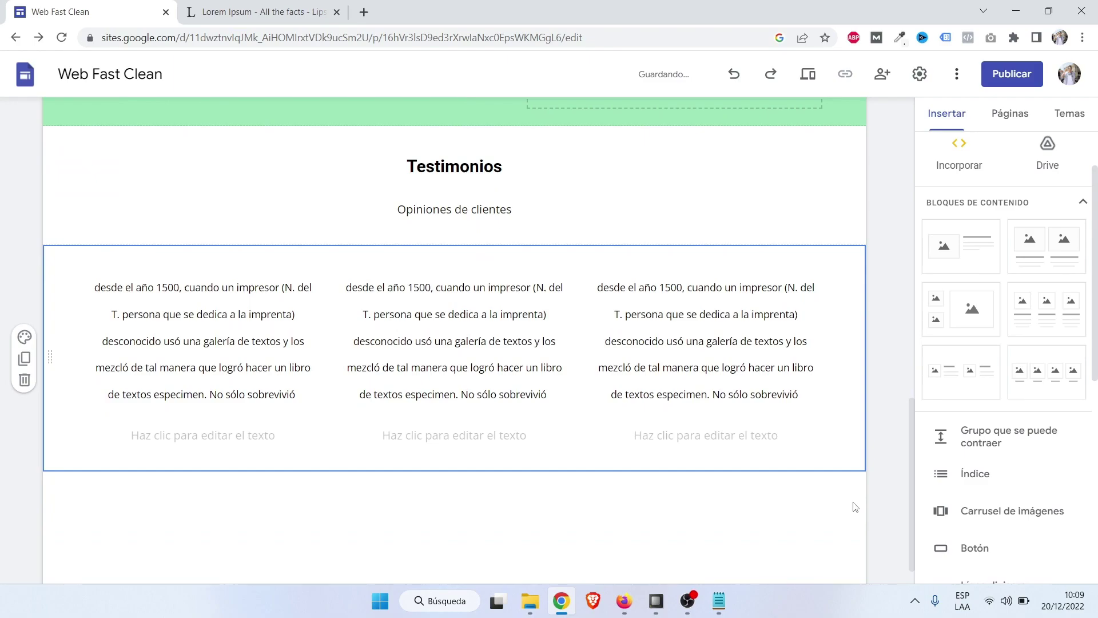
Type the first reviewer's full name, capitalised, under the left Testimonios paragraph.
left_click(886, 197)
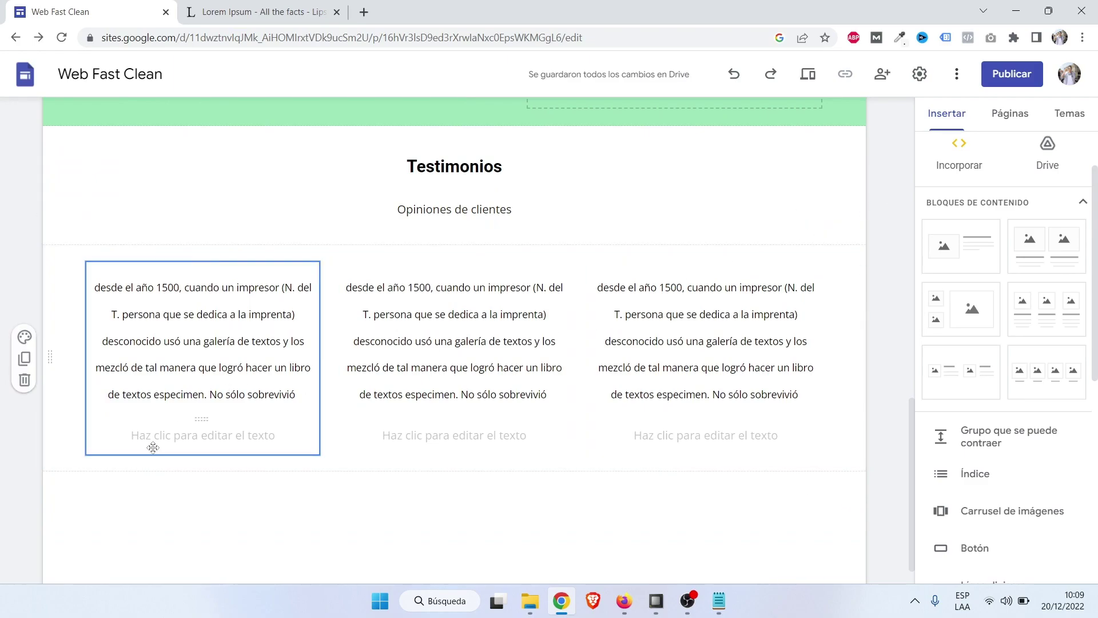
left_click(188, 435)
key("Caps_Lock")
key("Caps_Lock")
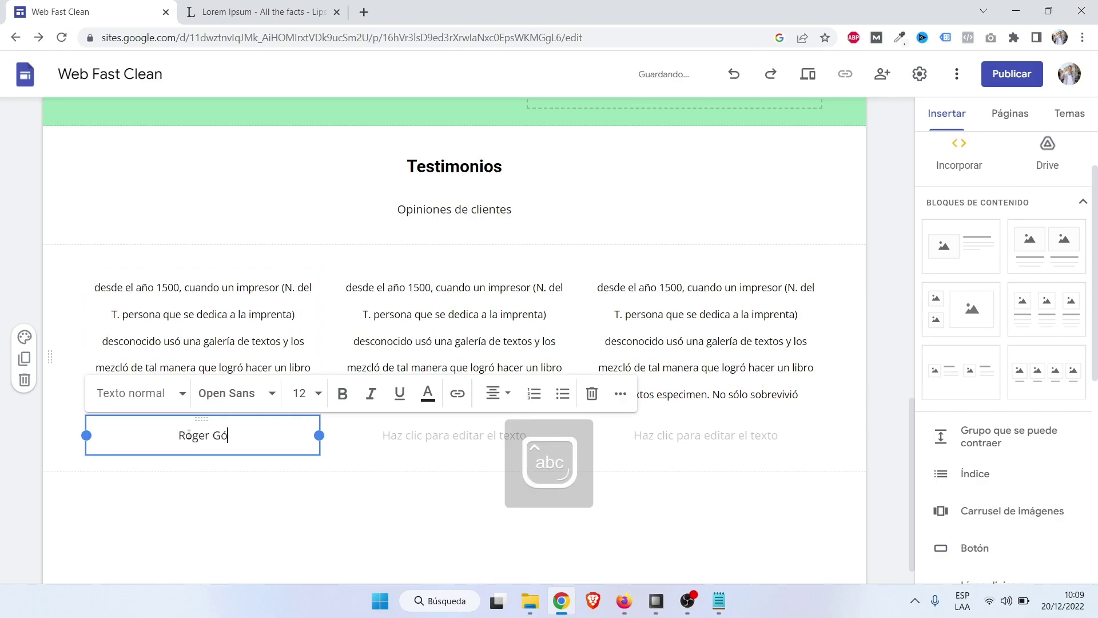
Type the second reviewer's full name, capitalised, under the middle paragraph.
left_click(447, 438)
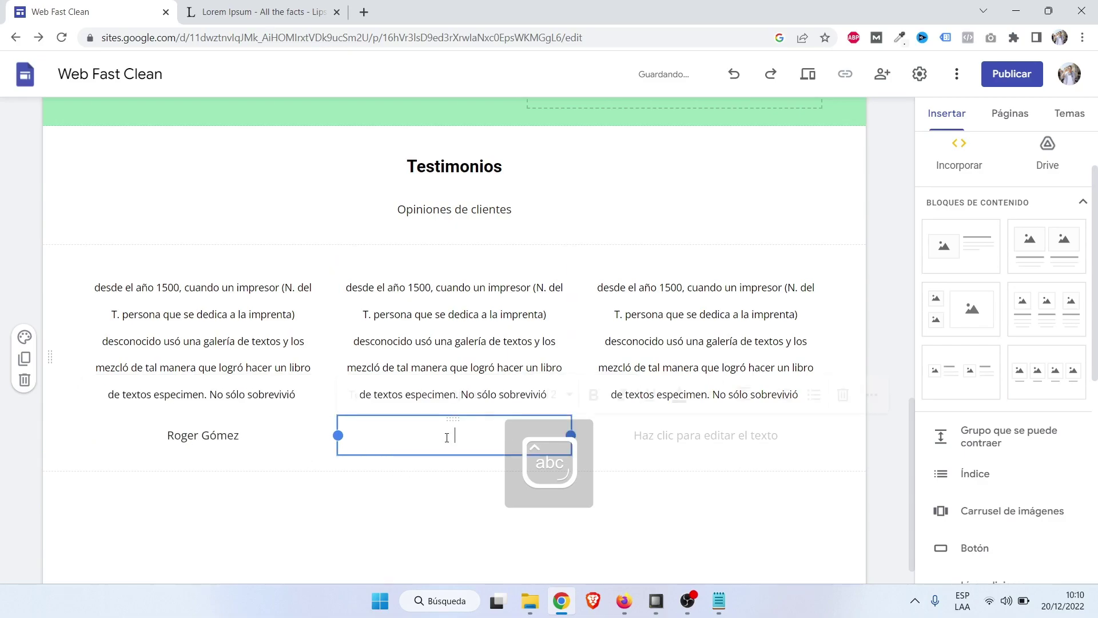
key("Caps_Lock")
key("Caps_Lock")
key("Caps_Lock")
key("Caps_Lock")
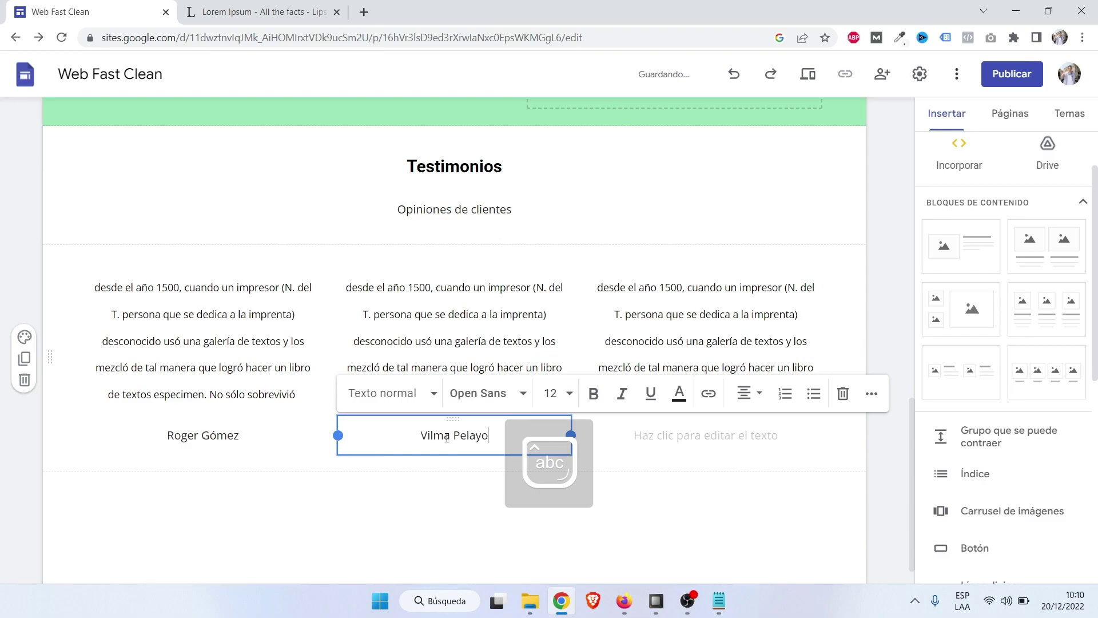
Type the third reviewer's full name, capitalised, under the right paragraph.
left_click(675, 437)
key("Caps_Lock")
key("Caps_Lock")
key("Caps_Lock")
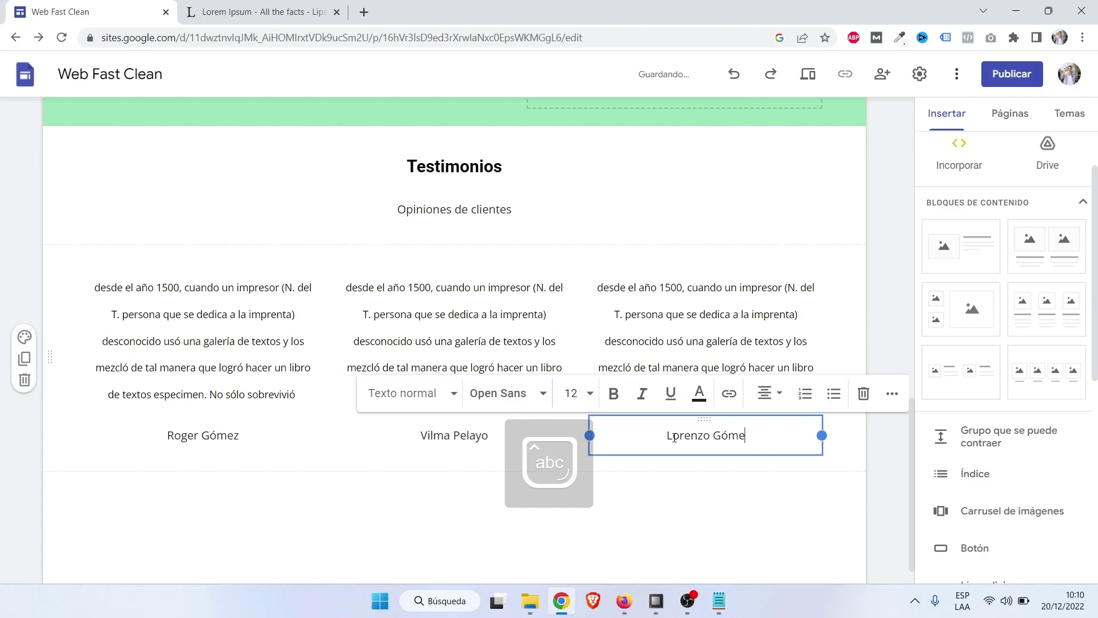
left_click(877, 469)
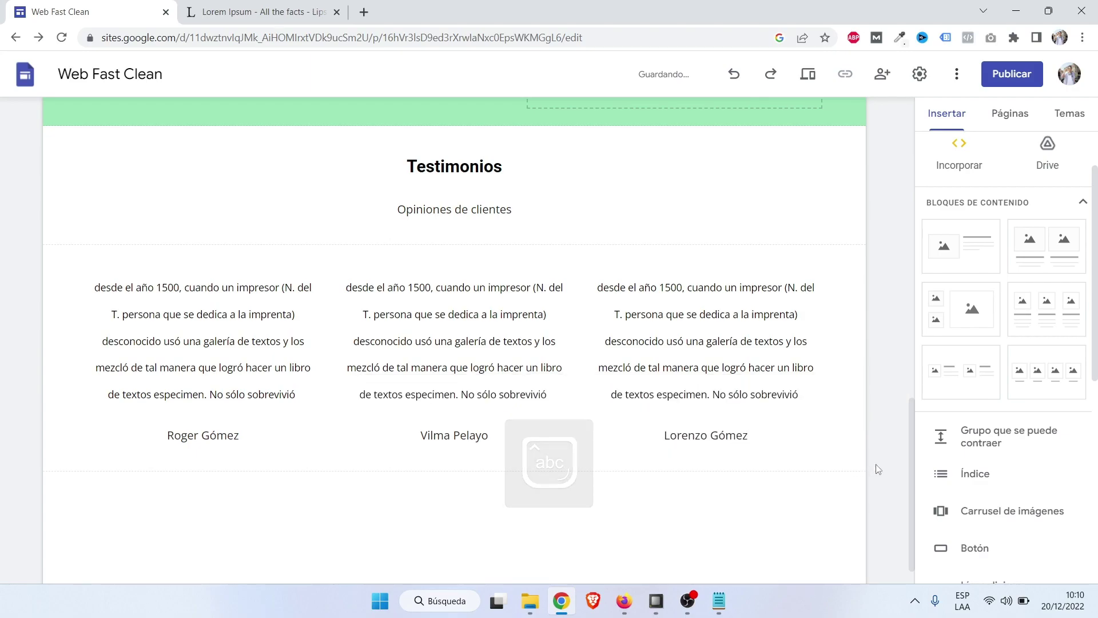
scroll(878, 469, "up", 2)
scroll(878, 469, "down", 1)
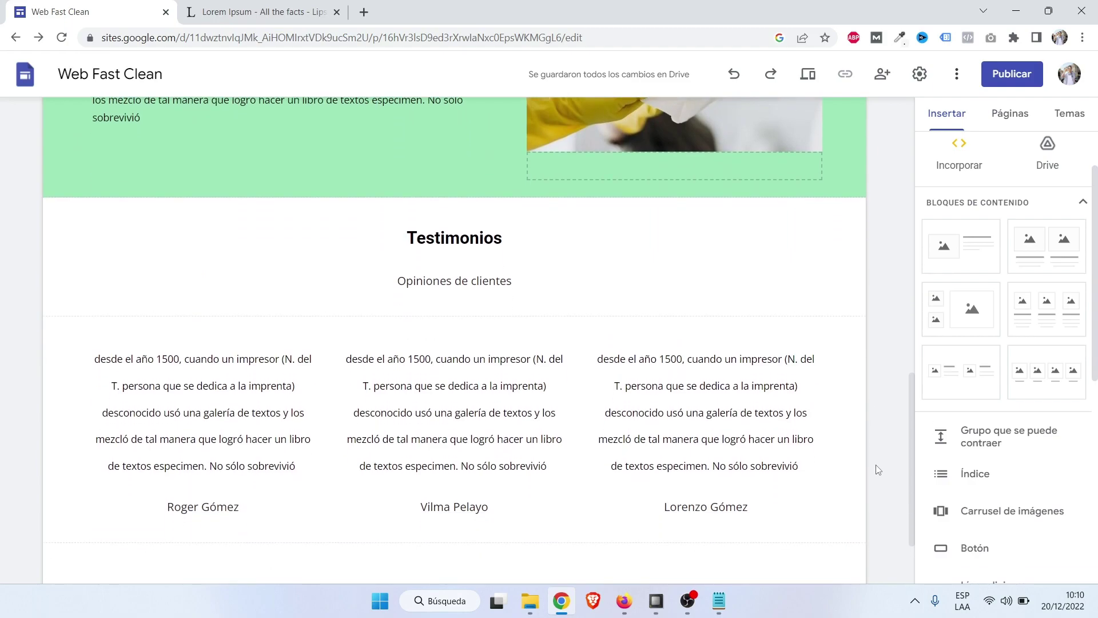
Make the left reviewer's name bold at font size 14.
scroll(878, 471, "down", 2)
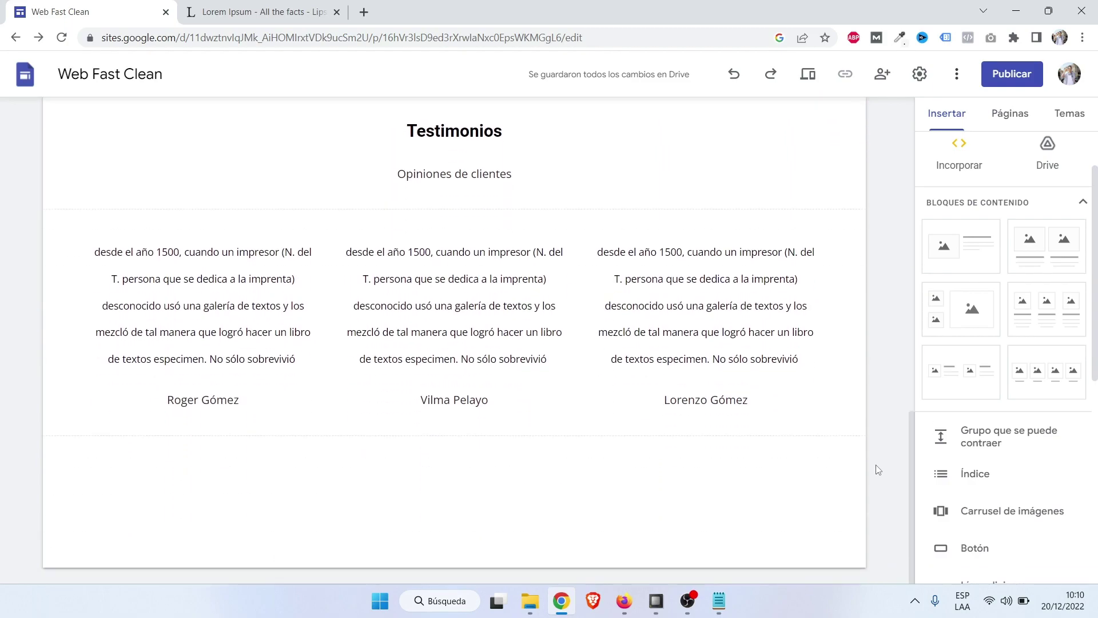
left_click(203, 400)
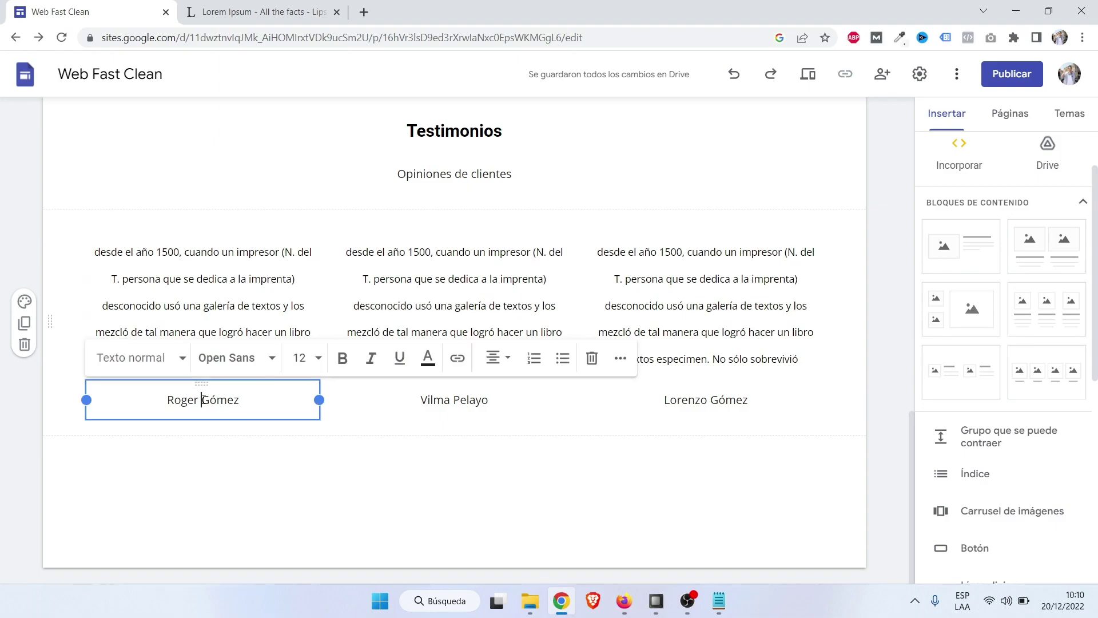
triple_click(204, 400)
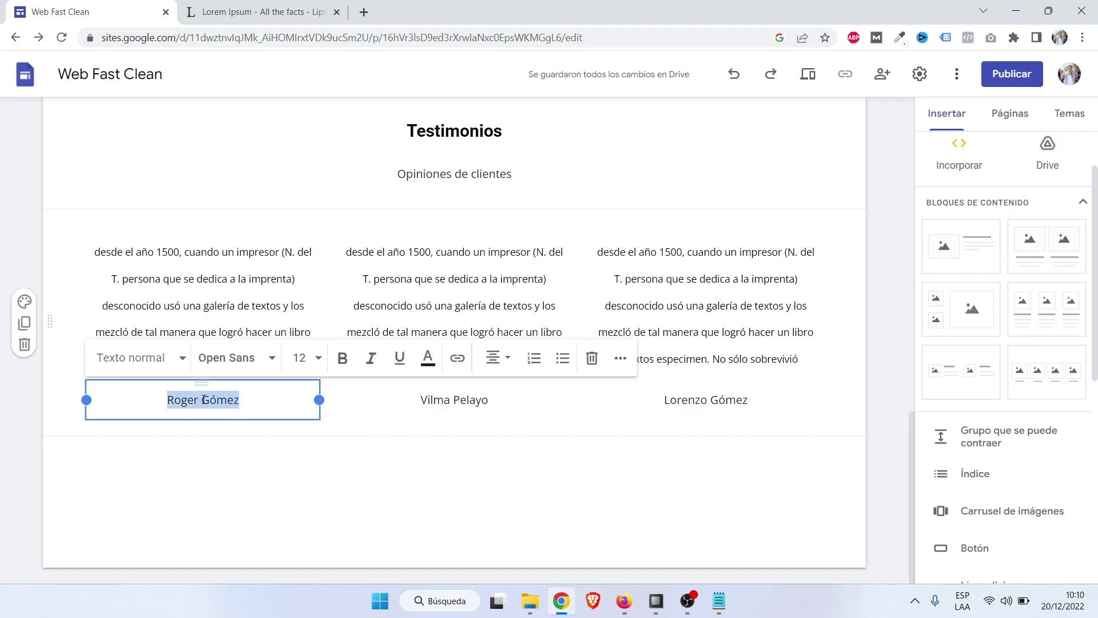
left_click(343, 358)
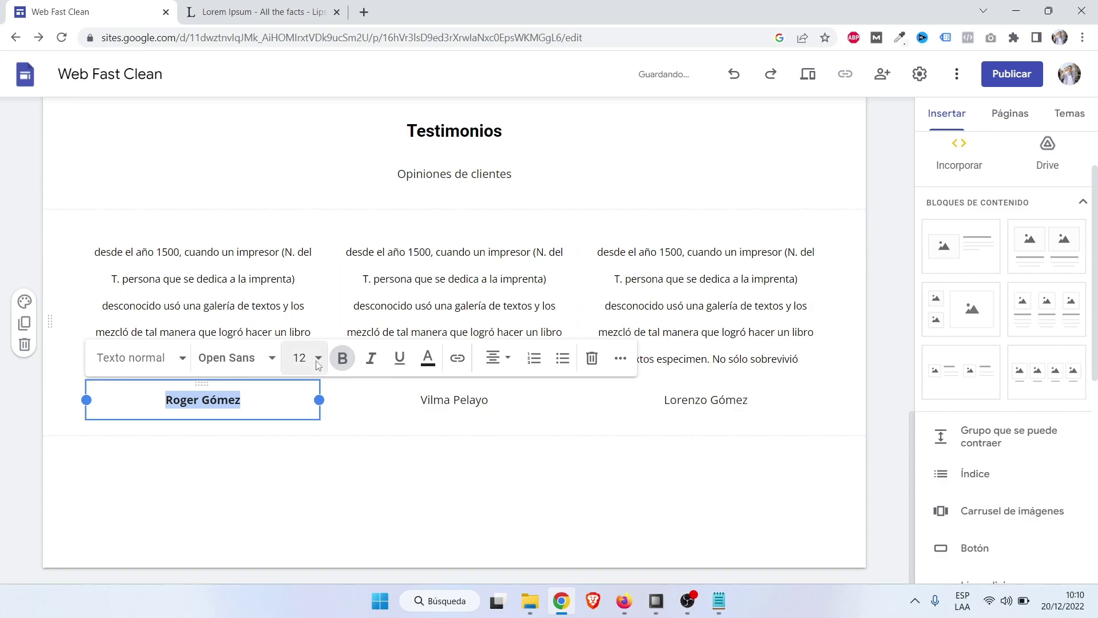
left_click(318, 361)
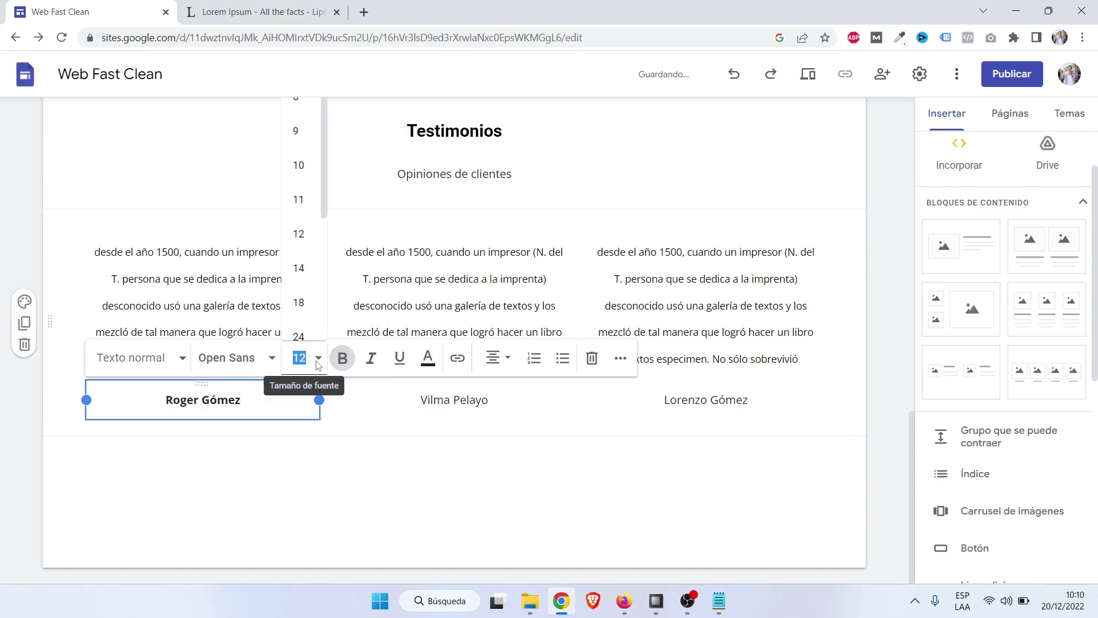
left_click(303, 268)
left_click(230, 470)
Make the middle reviewer's name bold at font size 14.
scroll(160, 508, "up", 2)
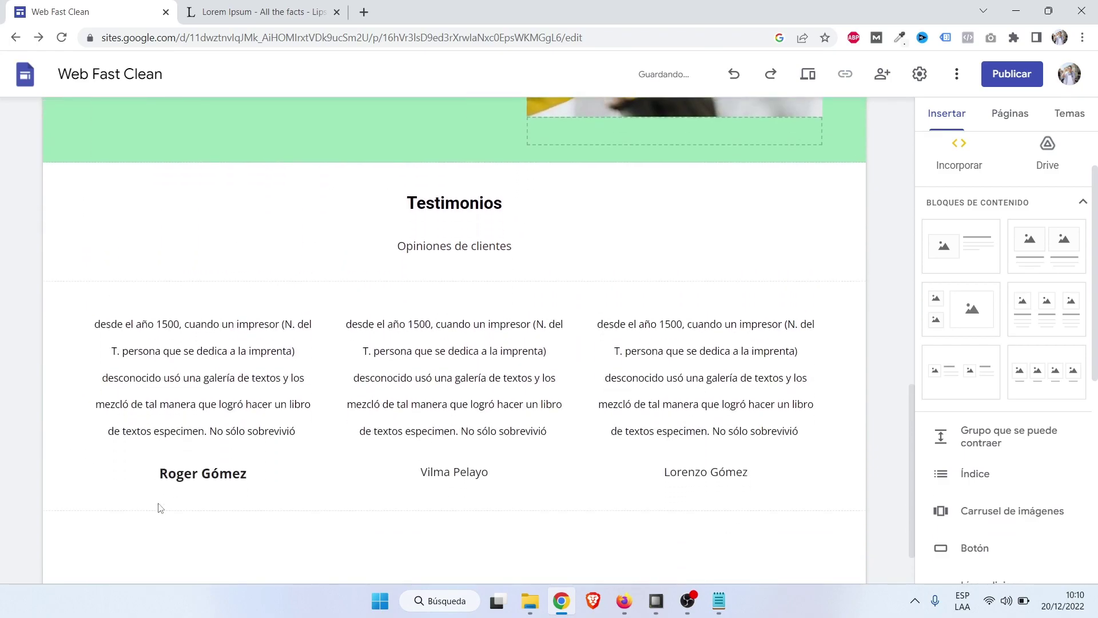
scroll(160, 508, "down", 1)
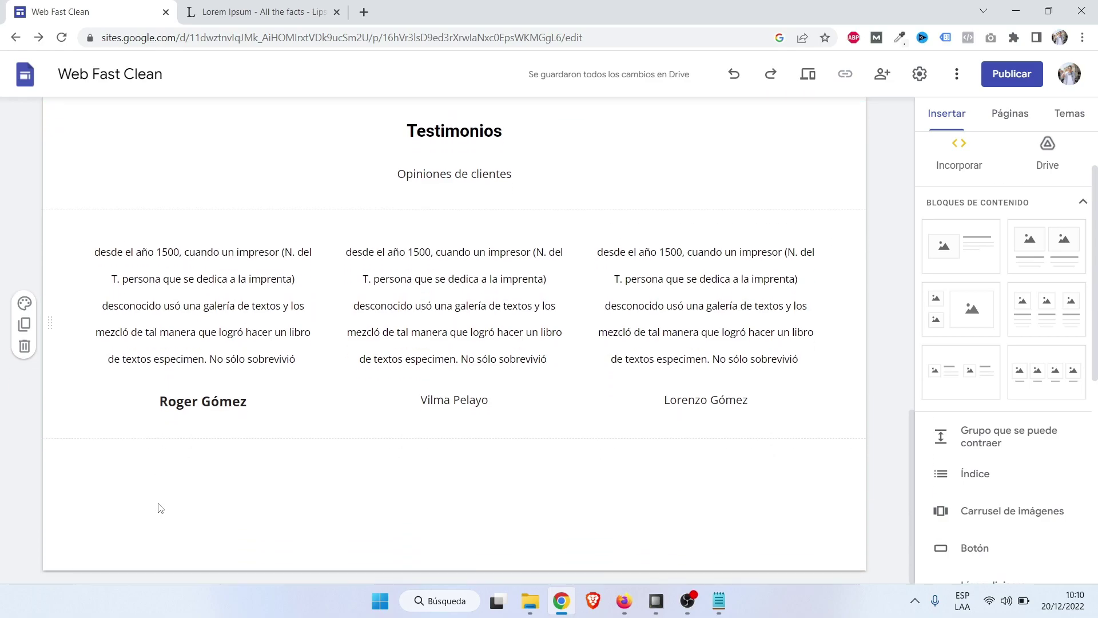
double_click(468, 400)
triple_click(469, 401)
left_click(569, 358)
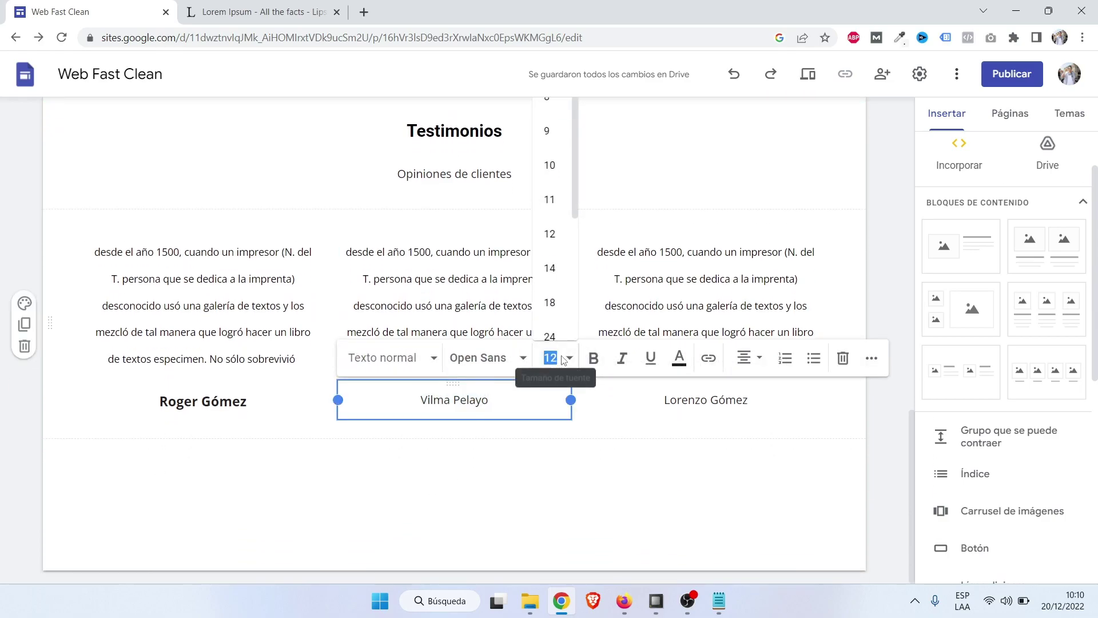
left_click(552, 268)
left_click(593, 358)
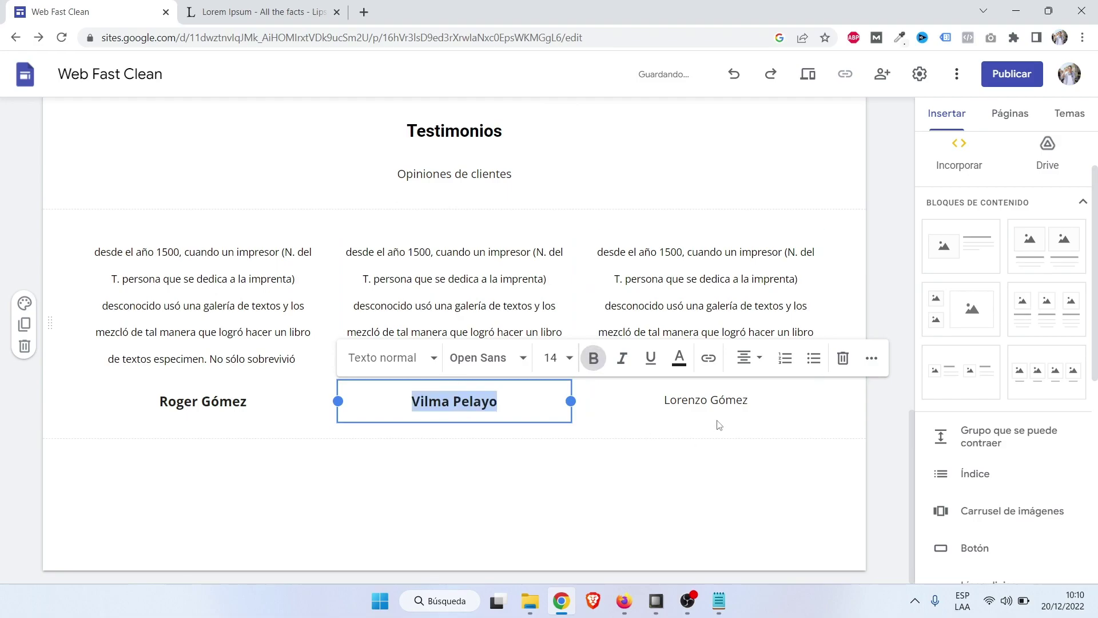
Make the right reviewer's name bold at font size 14.
double_click(715, 399)
triple_click(714, 399)
left_click(610, 358)
left_click(573, 358)
left_click(575, 269)
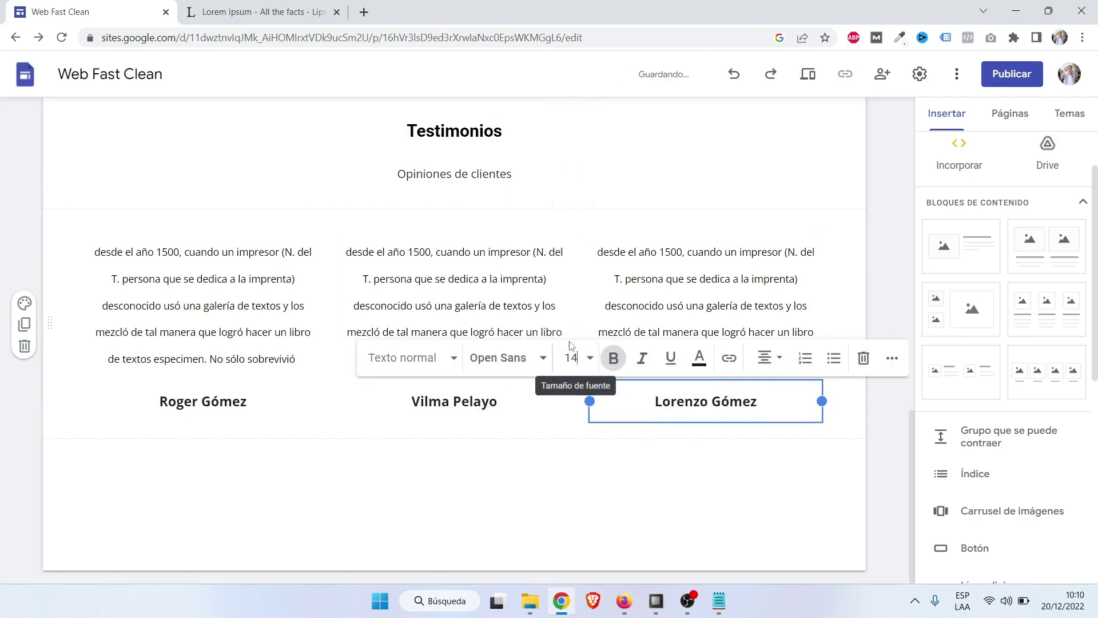
left_click(881, 472)
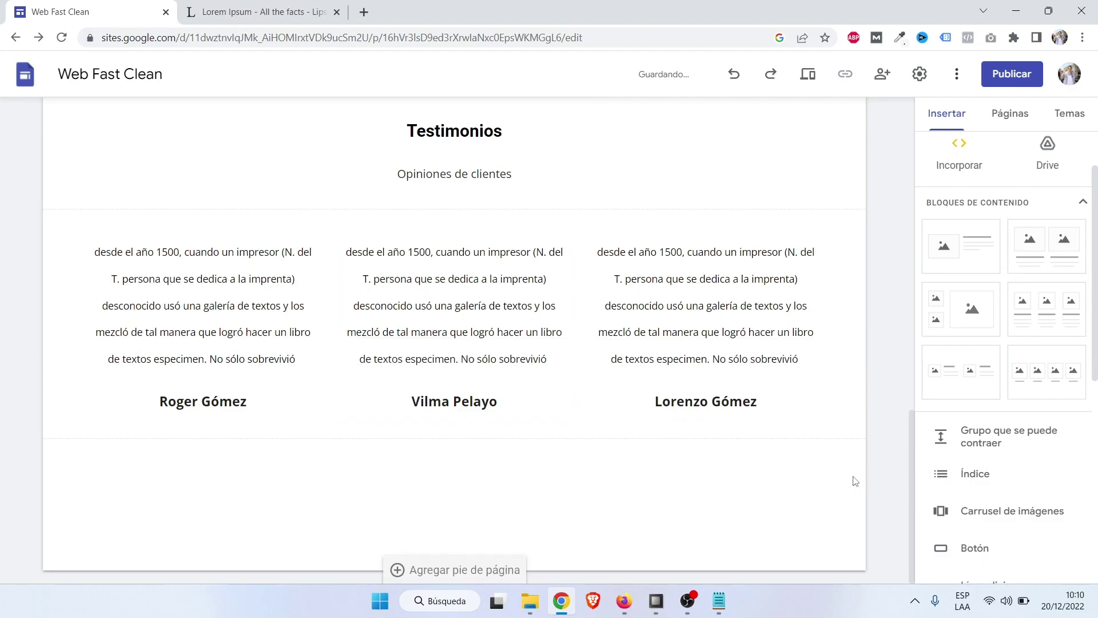
Restyle the left reviewer's name as Encabezado, then change it to Subtítulo.
triple_click(204, 401)
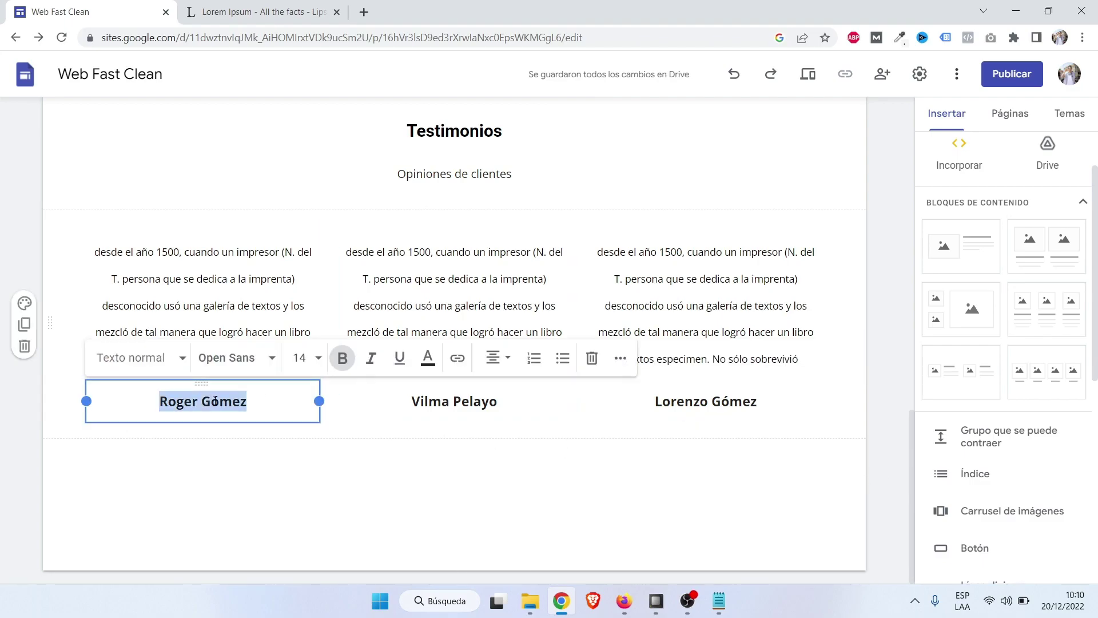
left_click(160, 359)
left_click(157, 478)
left_click(297, 500)
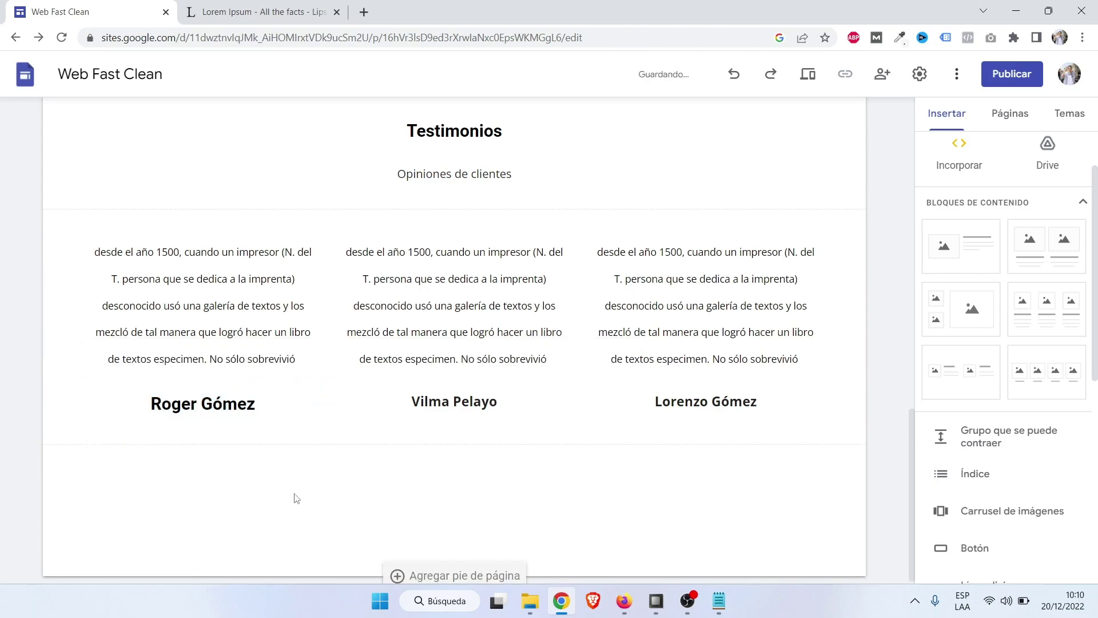
left_click(203, 410)
left_click(201, 409)
triple_click(201, 409)
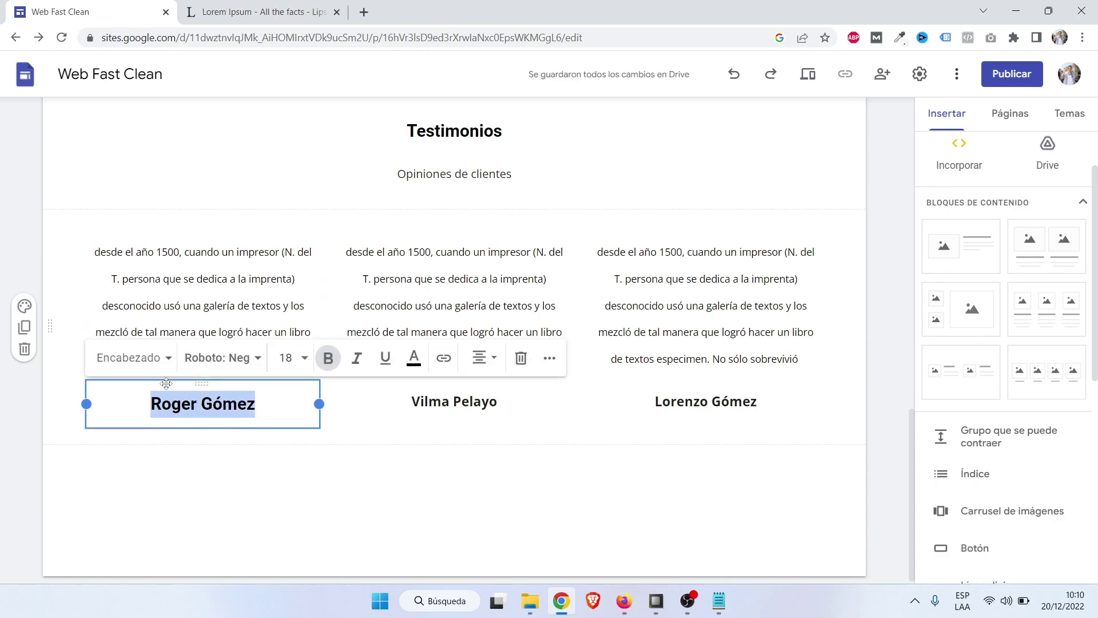
left_click(160, 359)
left_click(152, 506)
left_click(256, 470)
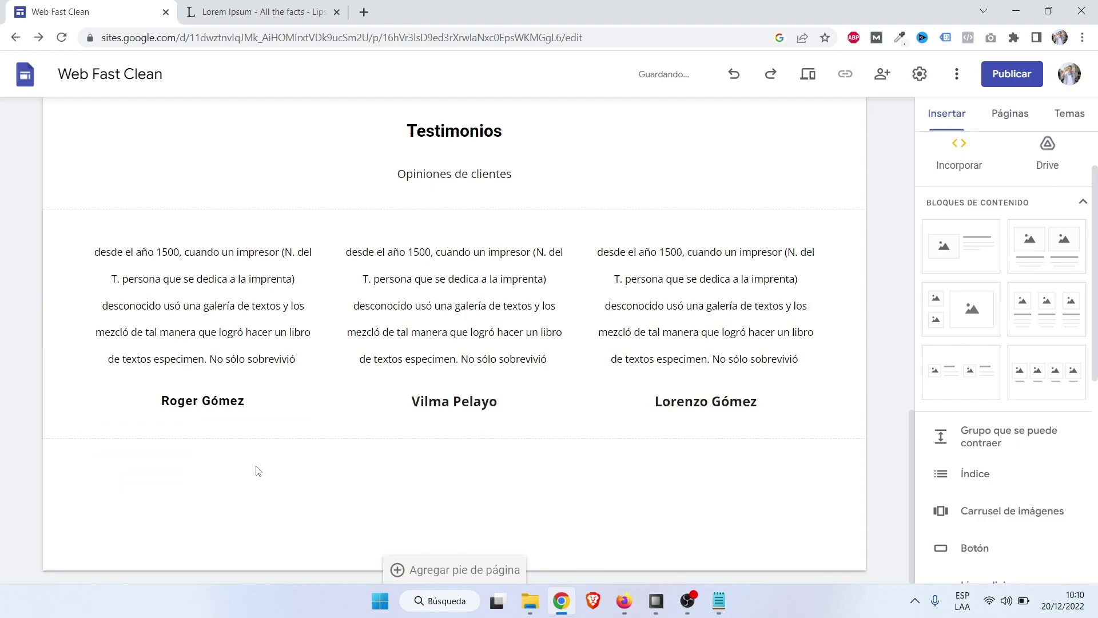
Recheck the left name's style list, leaving Subtítulo unchanged.
left_click(218, 405)
triple_click(217, 405)
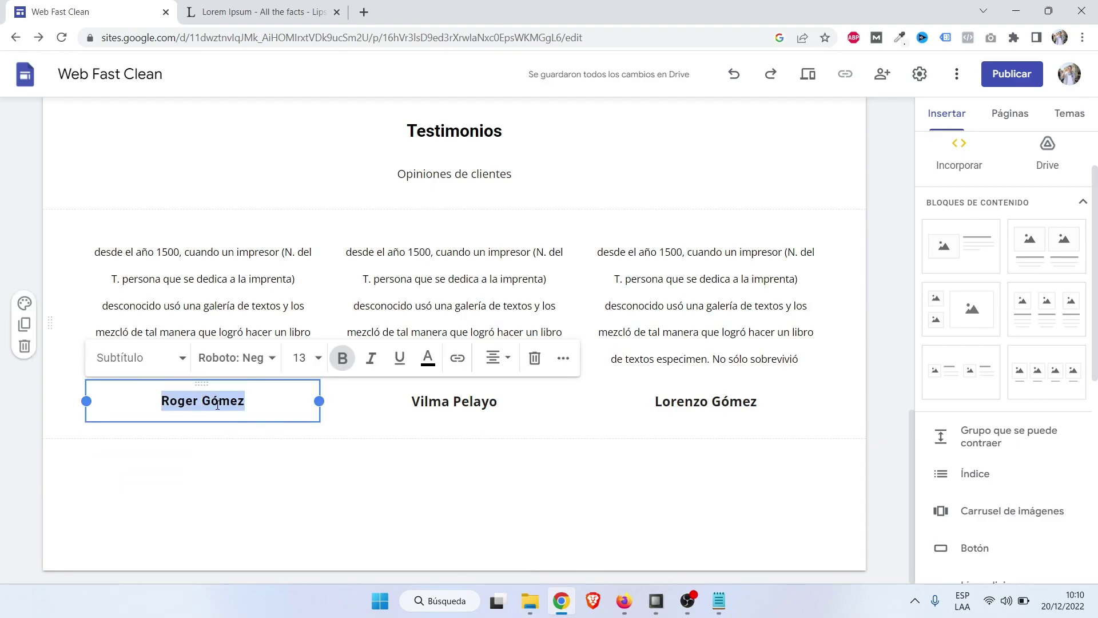
left_click(148, 367)
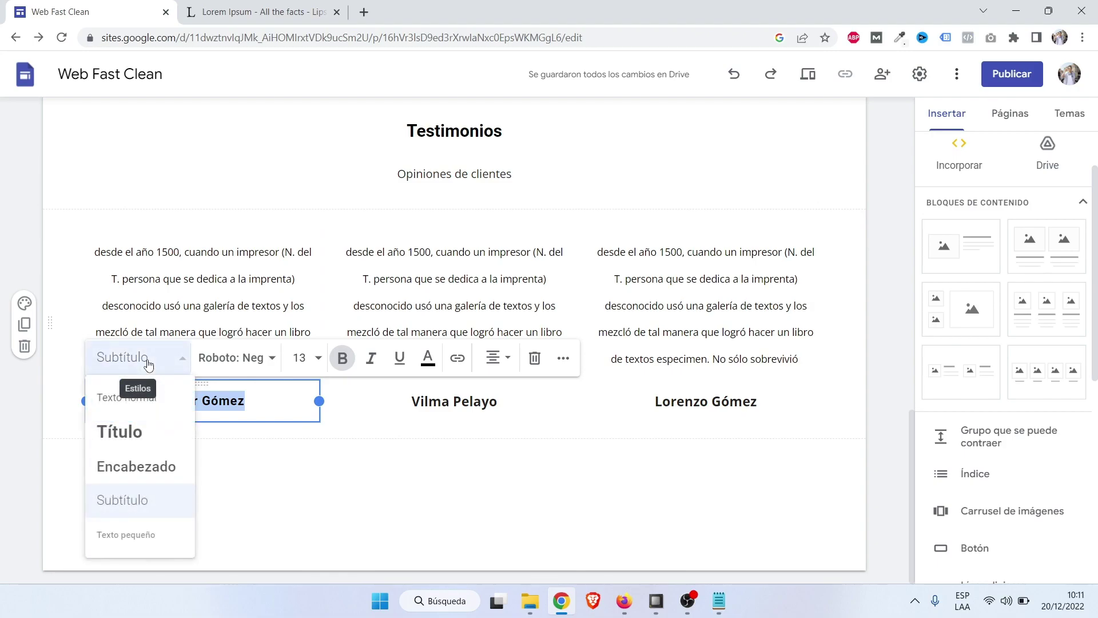
left_click(340, 474)
left_click(231, 316)
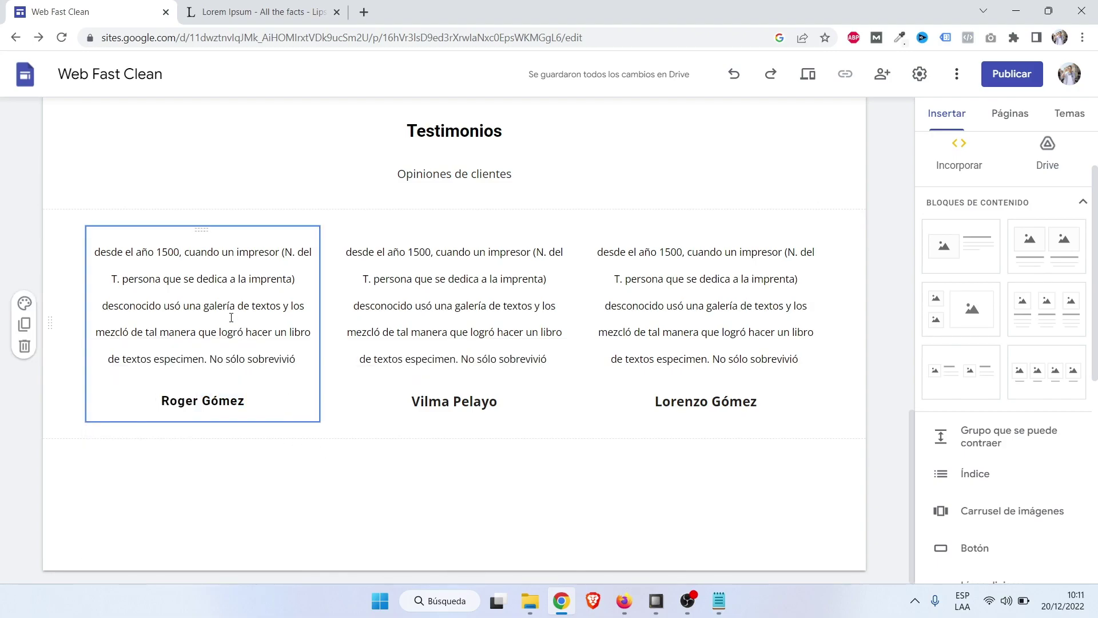
Try small text and Subtítulo on the first testimonial paragraph, settling on Texto normal.
left_click(457, 309)
left_click(294, 306)
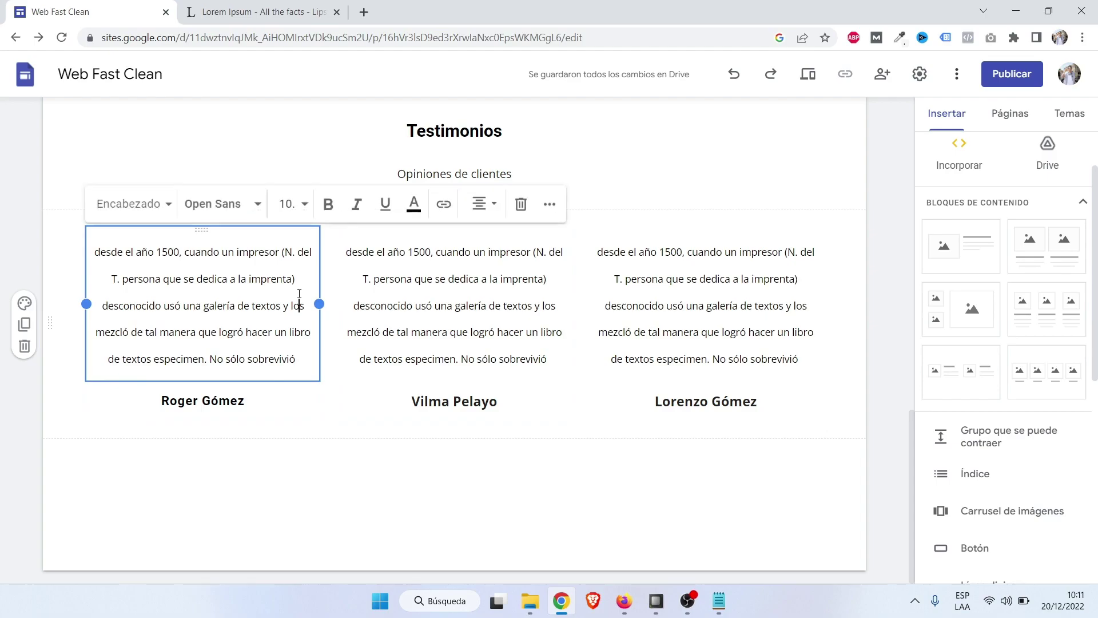
left_click(148, 209)
left_click(137, 377)
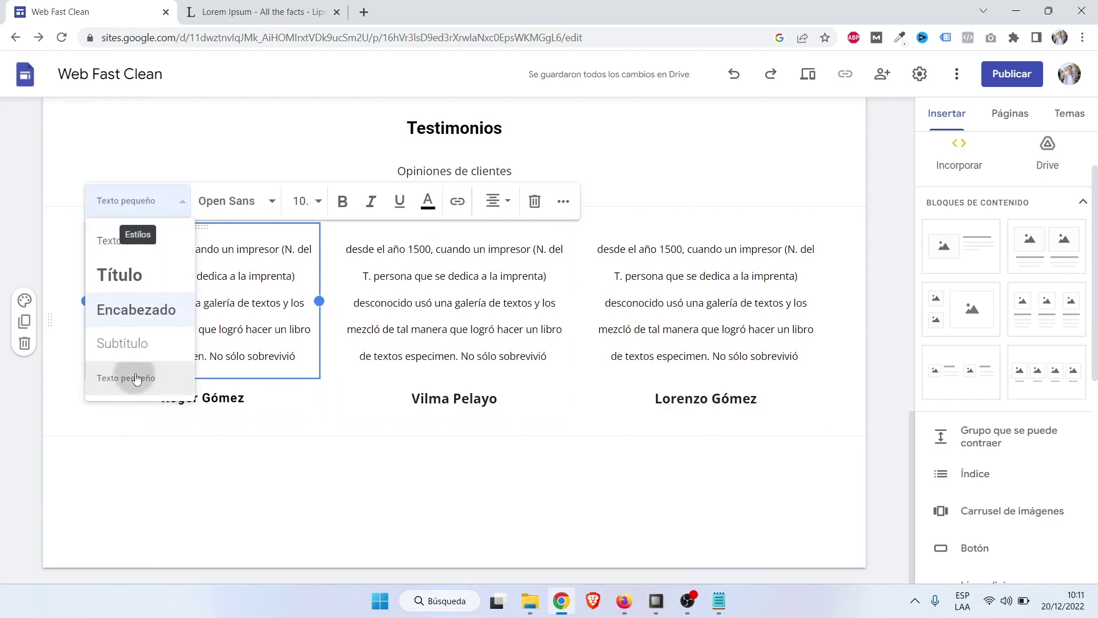
scroll(229, 416, "up", 3)
left_click(262, 540)
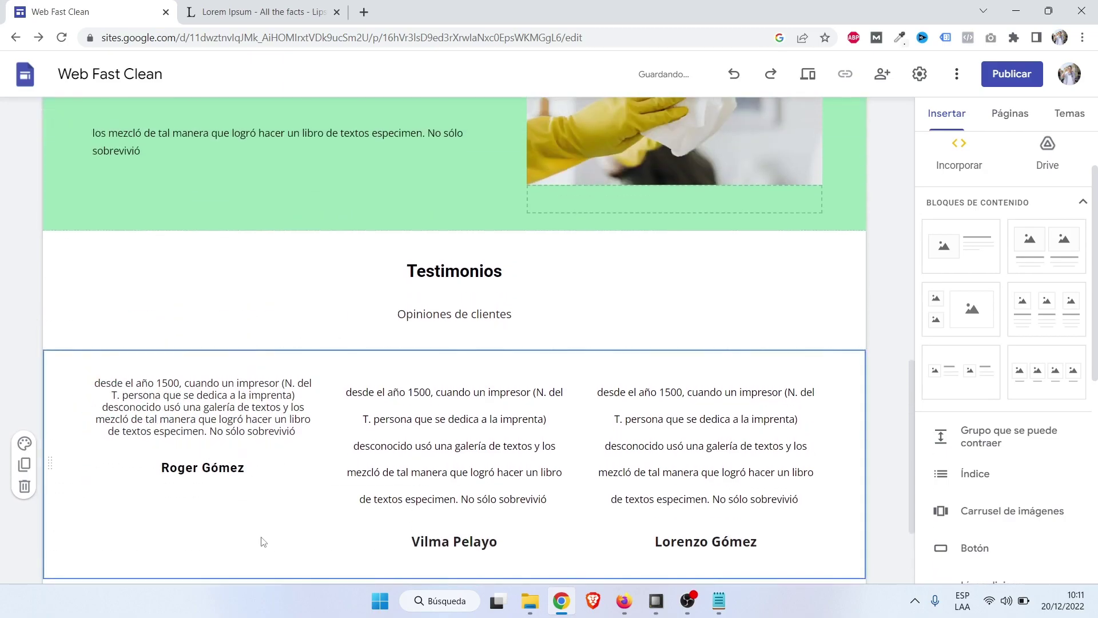
scroll(262, 540, "down", 3)
left_click(259, 275)
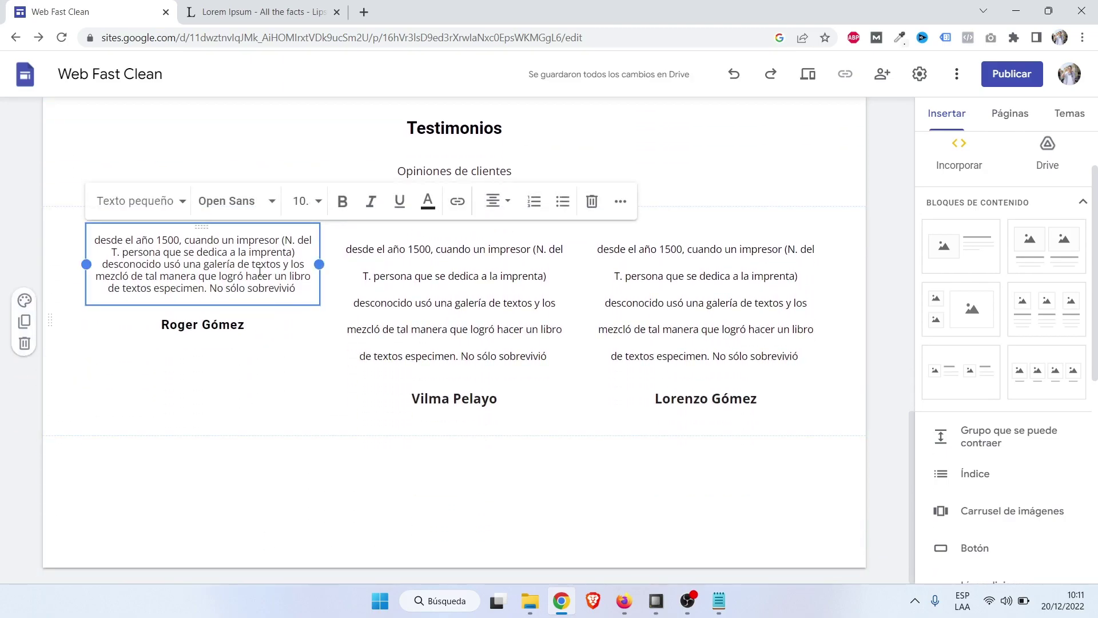
left_click(160, 212)
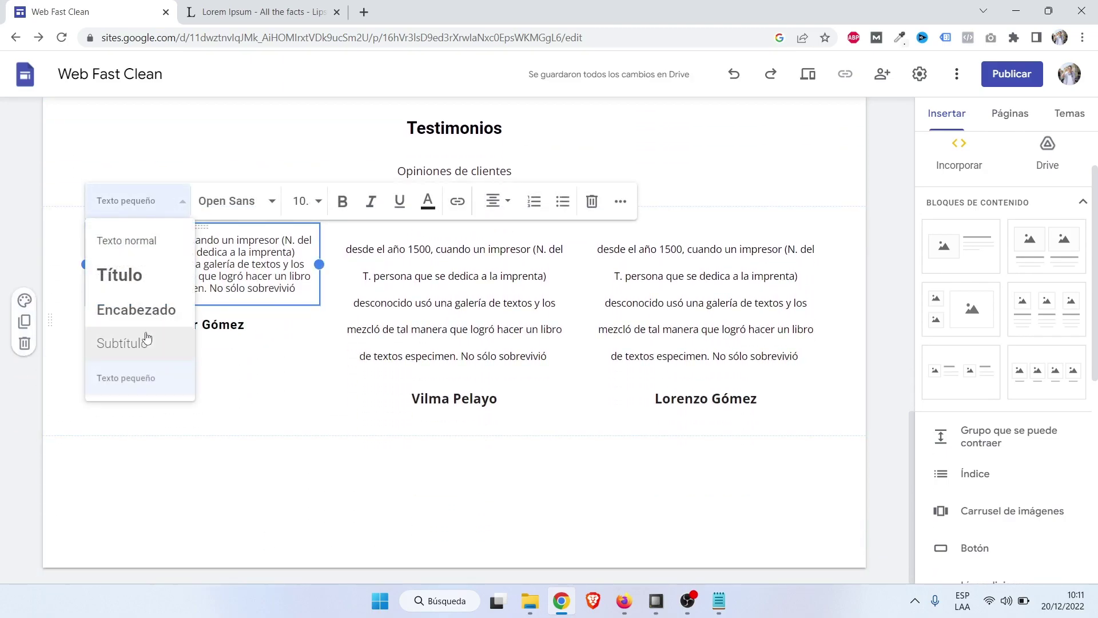
left_click(141, 352)
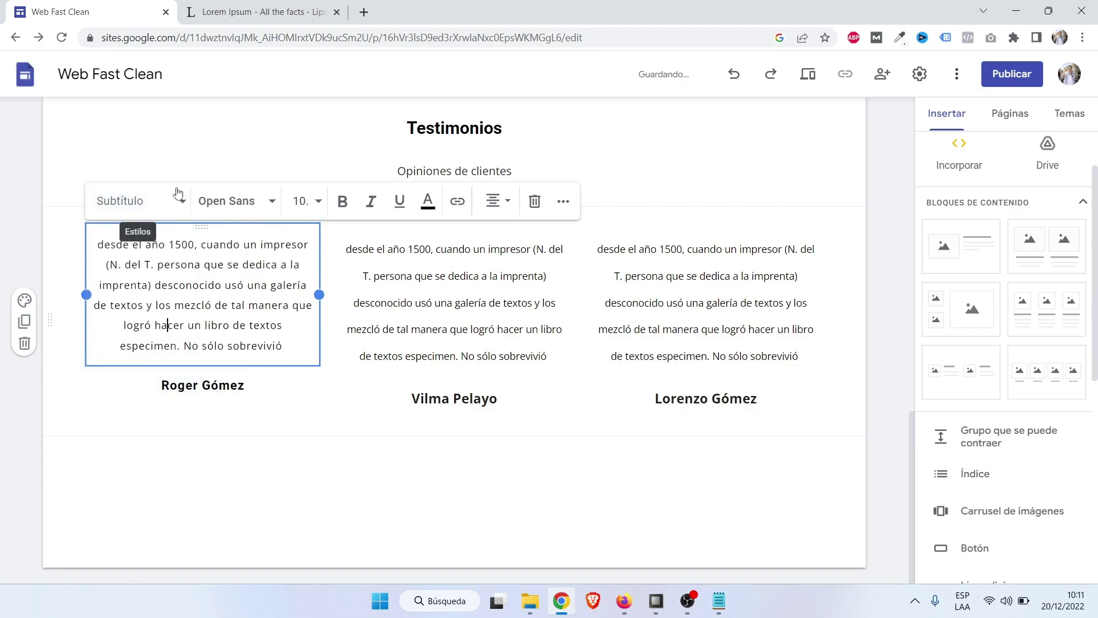
left_click(164, 207)
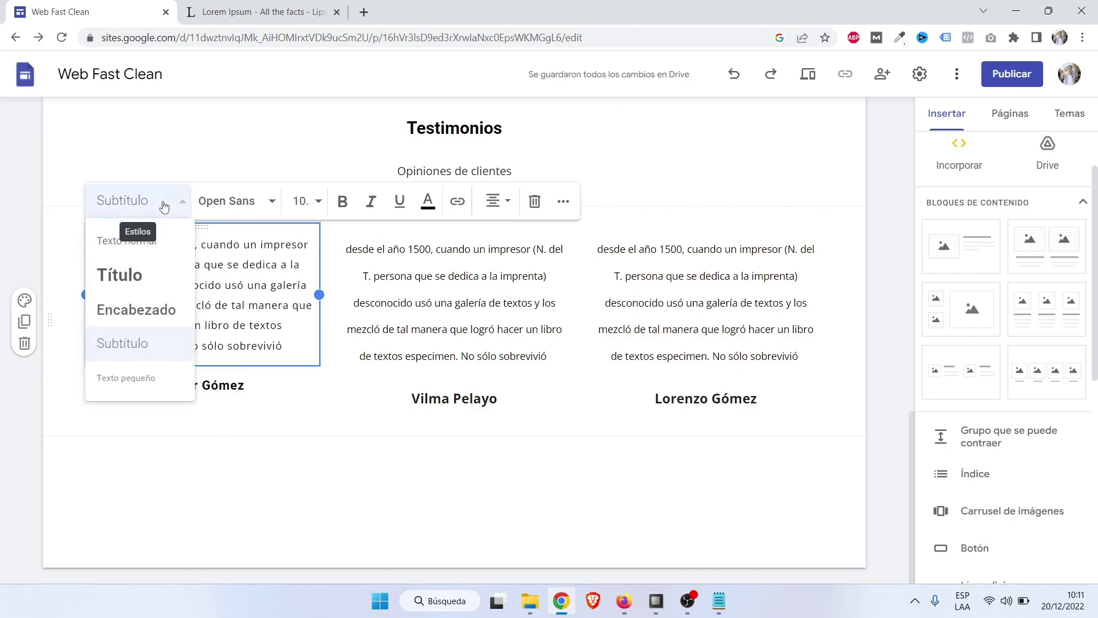
left_click(143, 246)
left_click(278, 457)
Set the middle and right testimonial paragraphs to Texto normal, then preview the site.
scroll(278, 458, "up", 2)
left_click(286, 475)
scroll(295, 489, "down", 1)
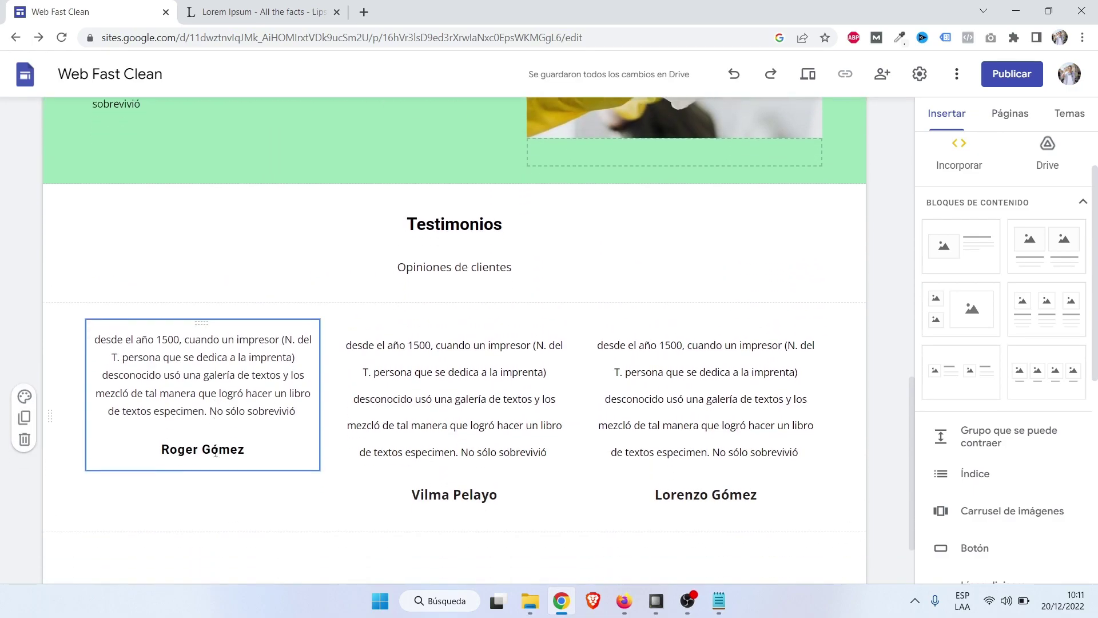
left_click(260, 350)
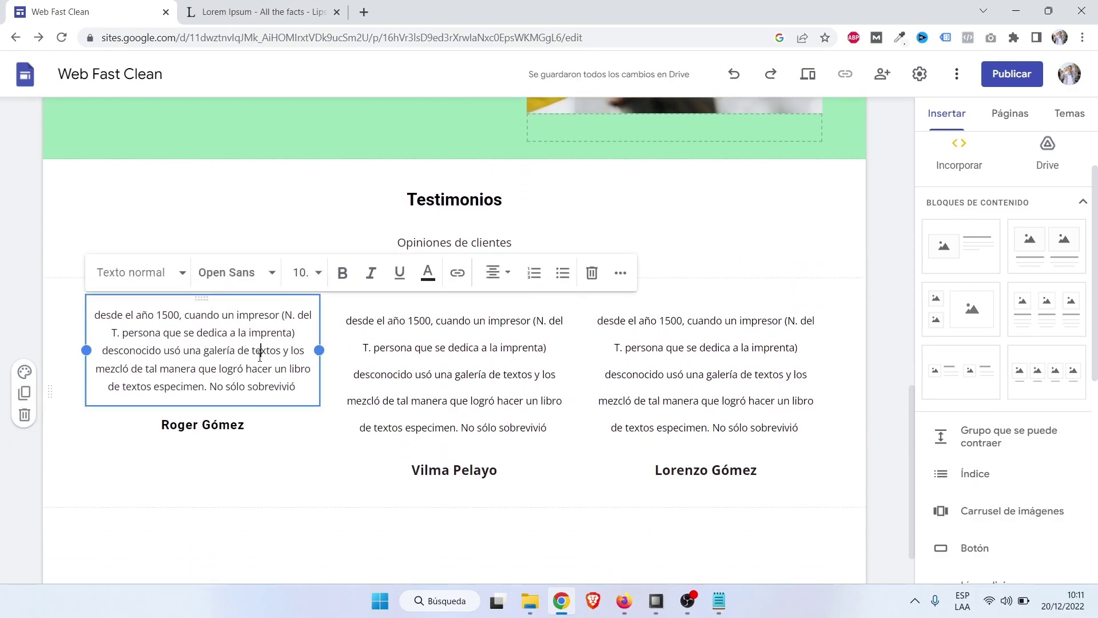
left_click(429, 351)
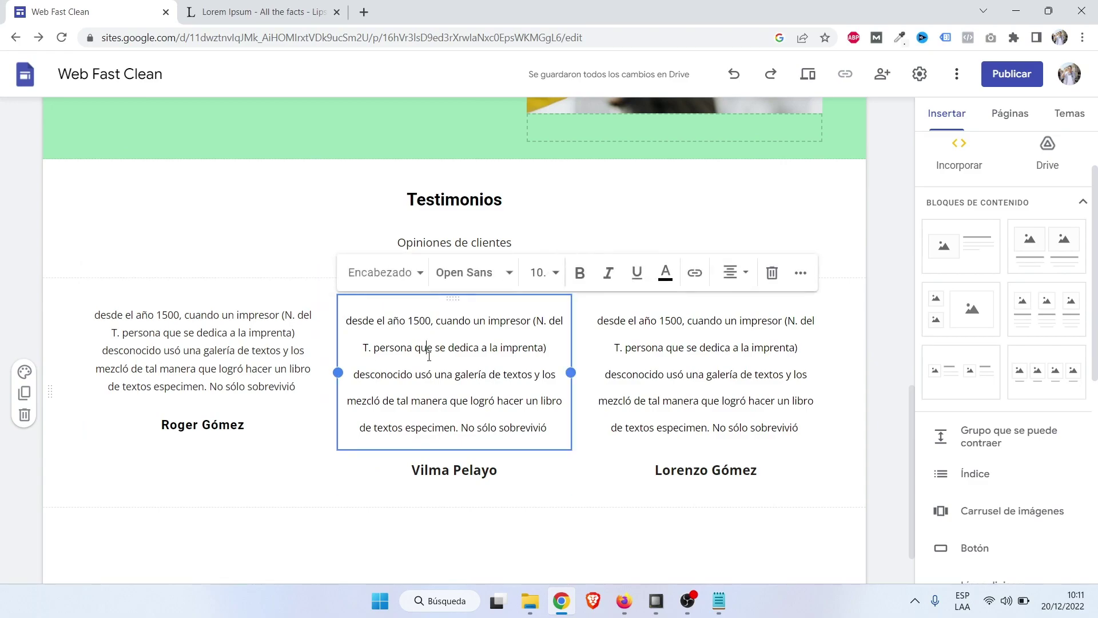
left_click(400, 279)
left_click(400, 311)
left_click(591, 327)
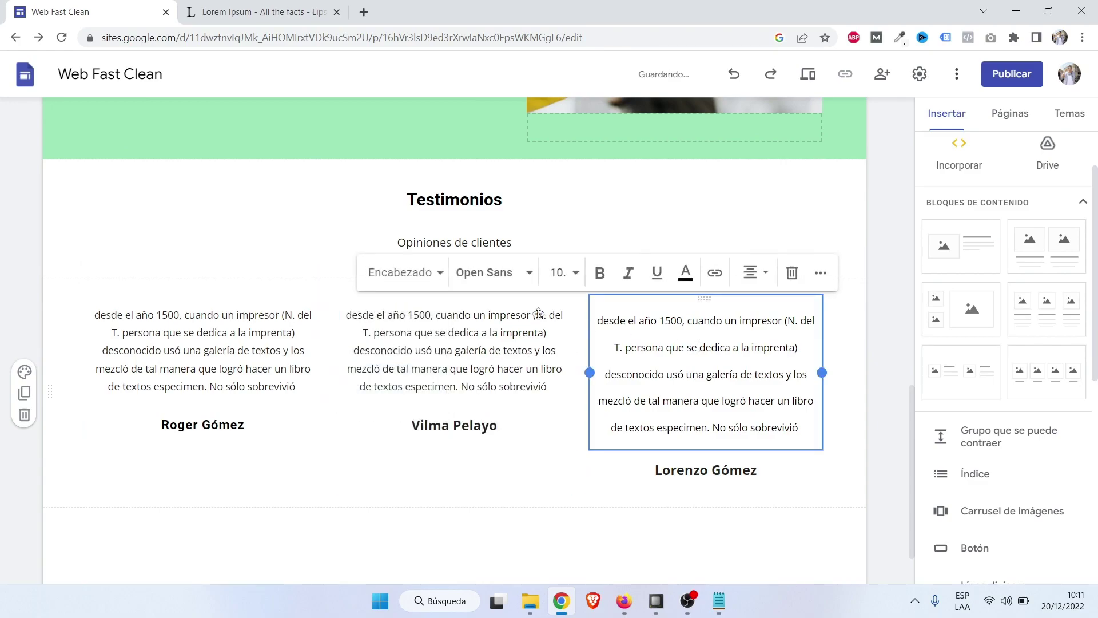
left_click(412, 272)
left_click(417, 314)
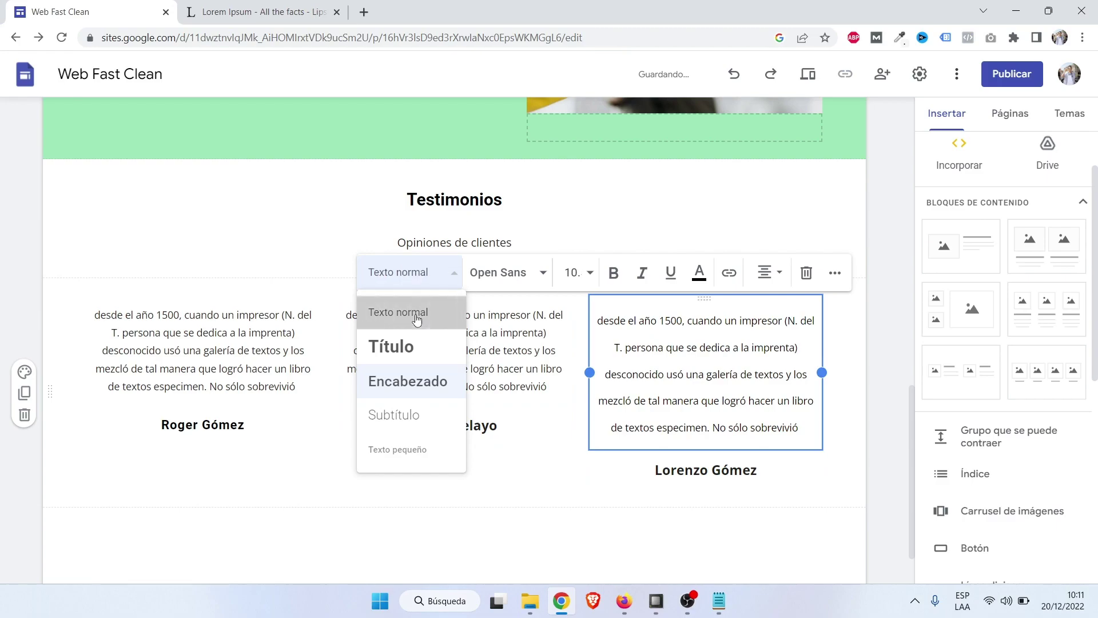
left_click(884, 365)
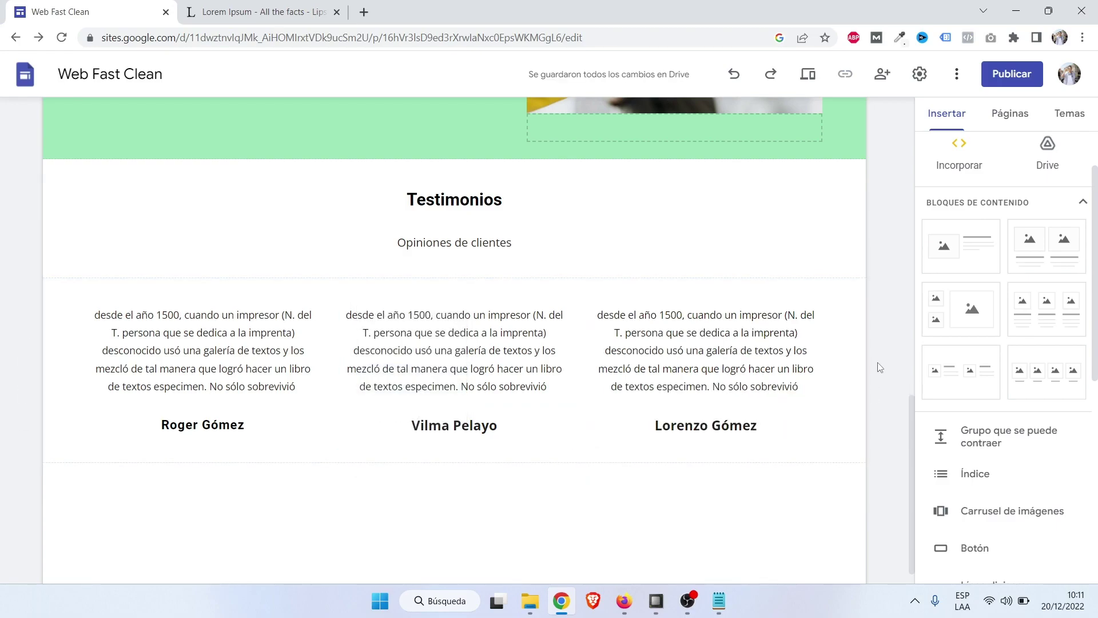
left_click(810, 82)
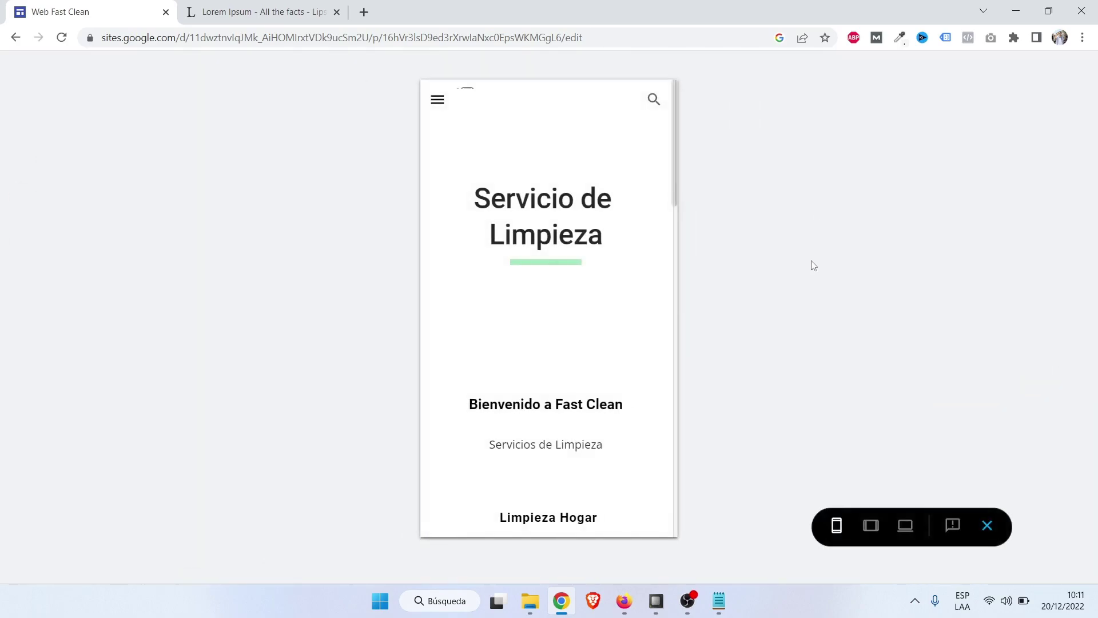
Scroll through the home page in the mobile preview.
scroll(552, 284, "down", 1)
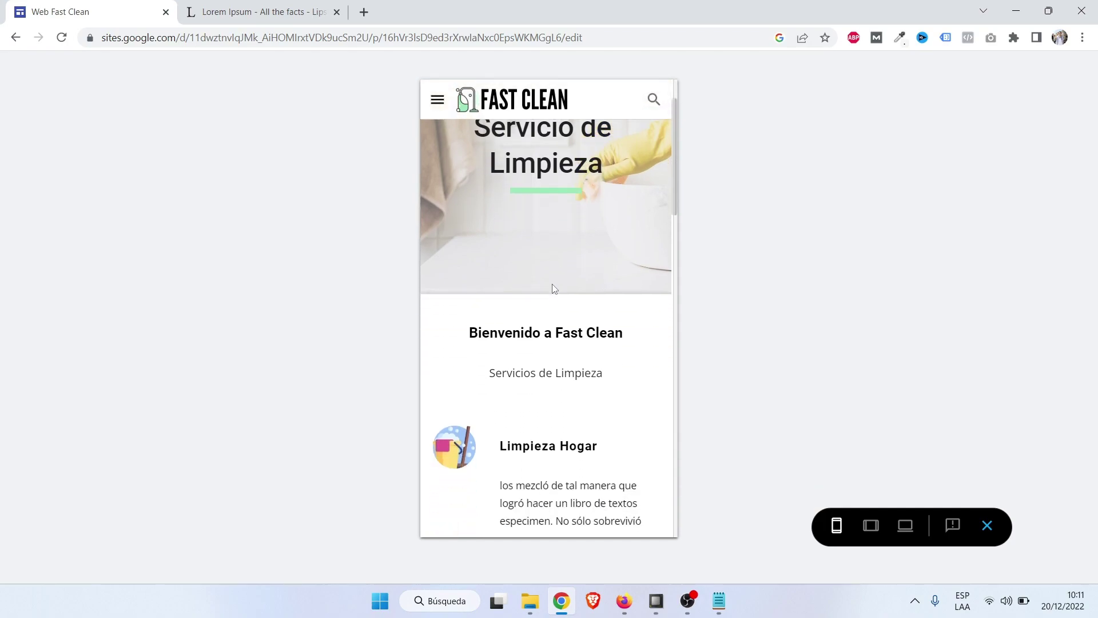
scroll(551, 284, "up", 1)
scroll(554, 284, "down", 1)
scroll(553, 283, "up", 1)
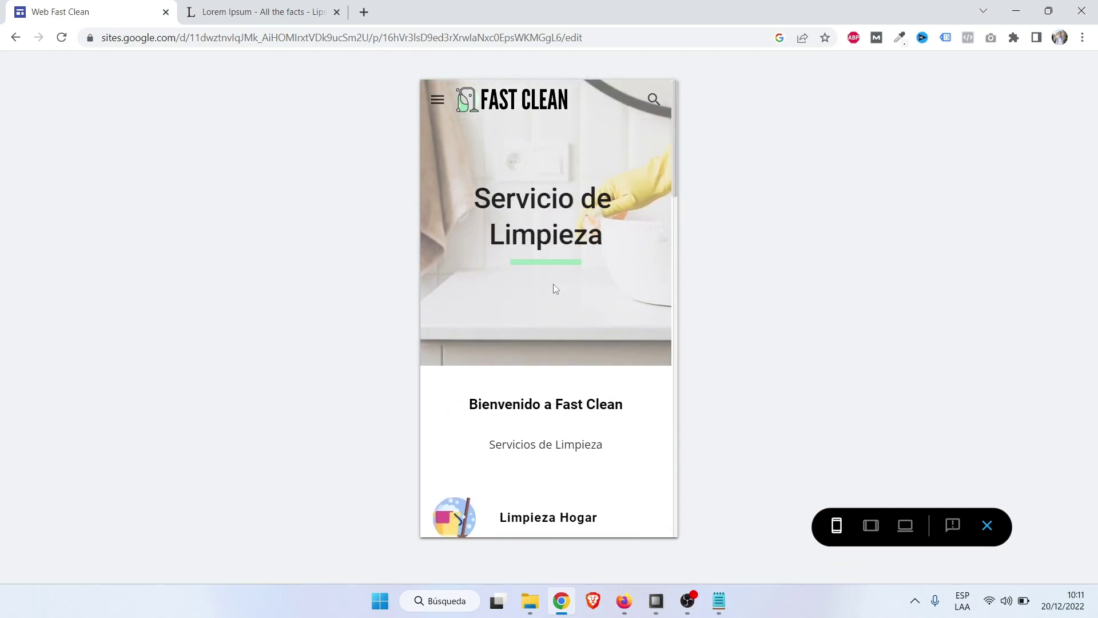
scroll(554, 284, "down", 6)
scroll(554, 283, "up", 4)
scroll(554, 289, "down", 10)
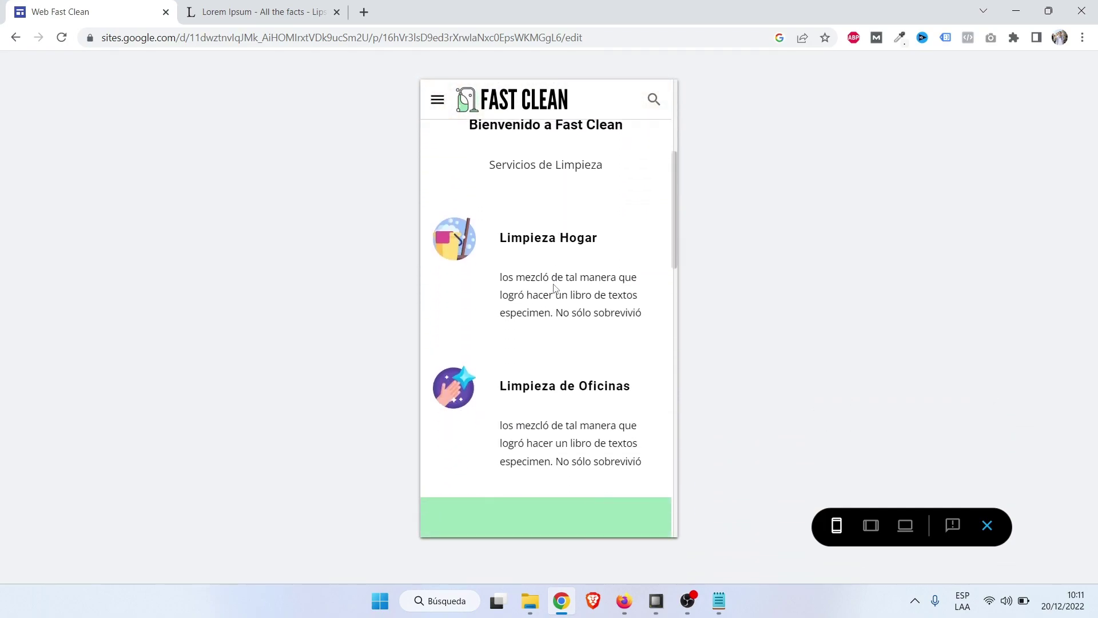
scroll(554, 289, "down", 10)
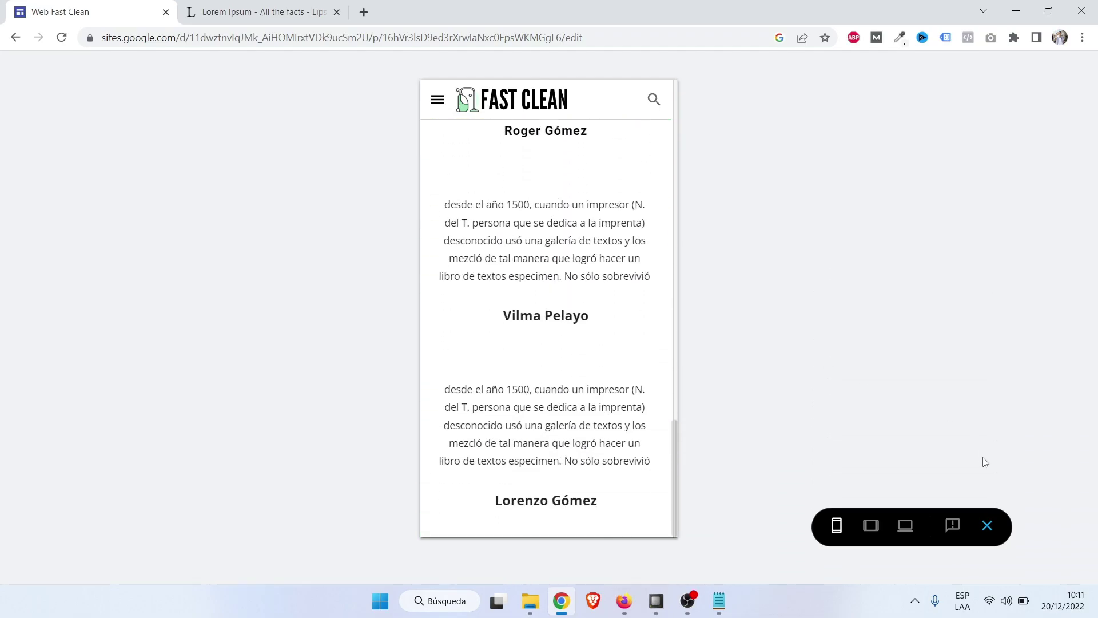
Review the page at large-screen width, then exit the preview.
left_click(903, 537)
scroll(608, 381, "up", 8)
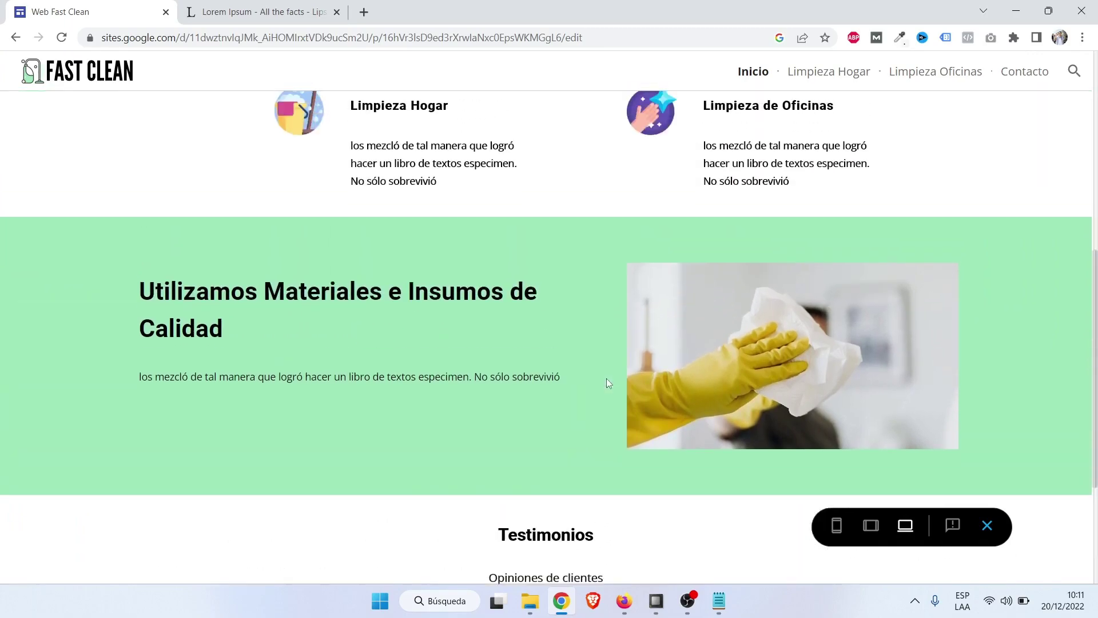
scroll(608, 383, "up", 3)
scroll(609, 382, "down", 6)
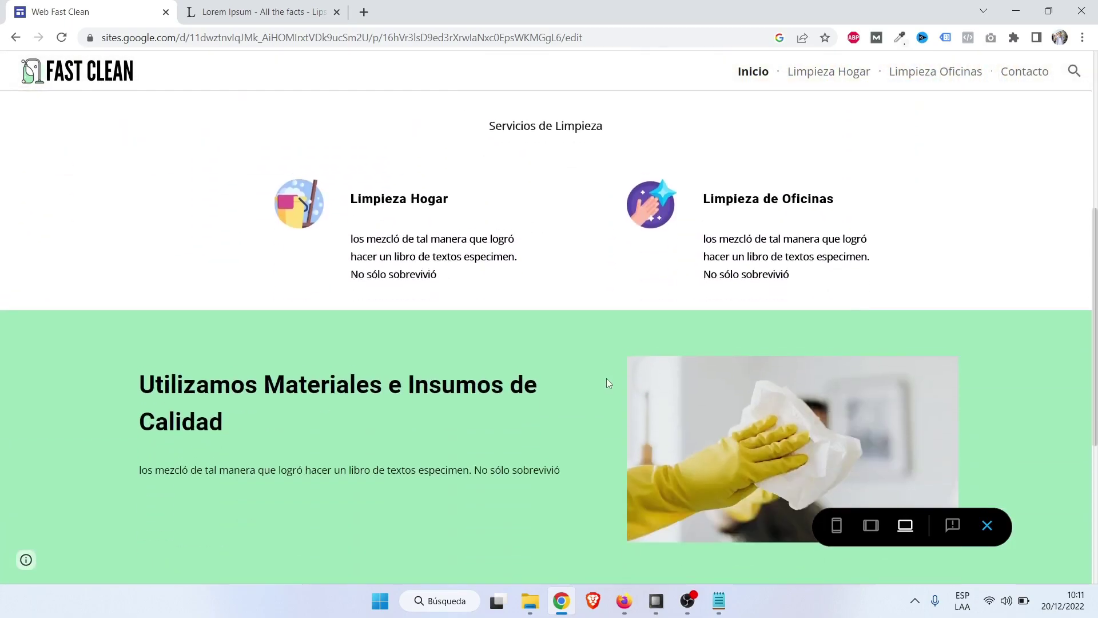
scroll(608, 382, "down", 2)
scroll(608, 383, "down", 1)
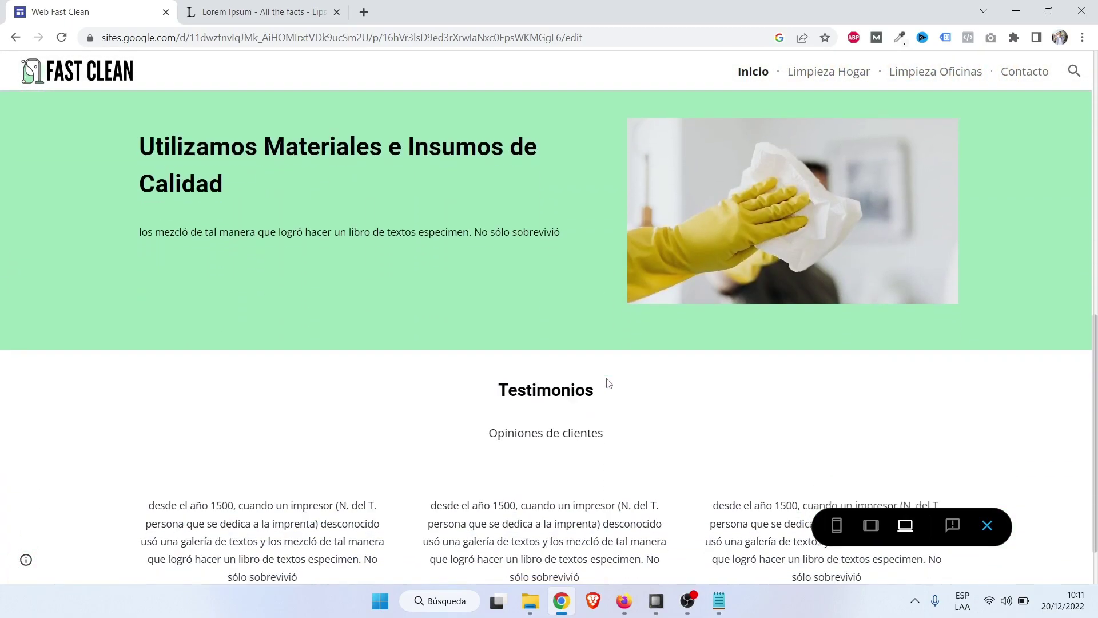
scroll(608, 382, "down", 1)
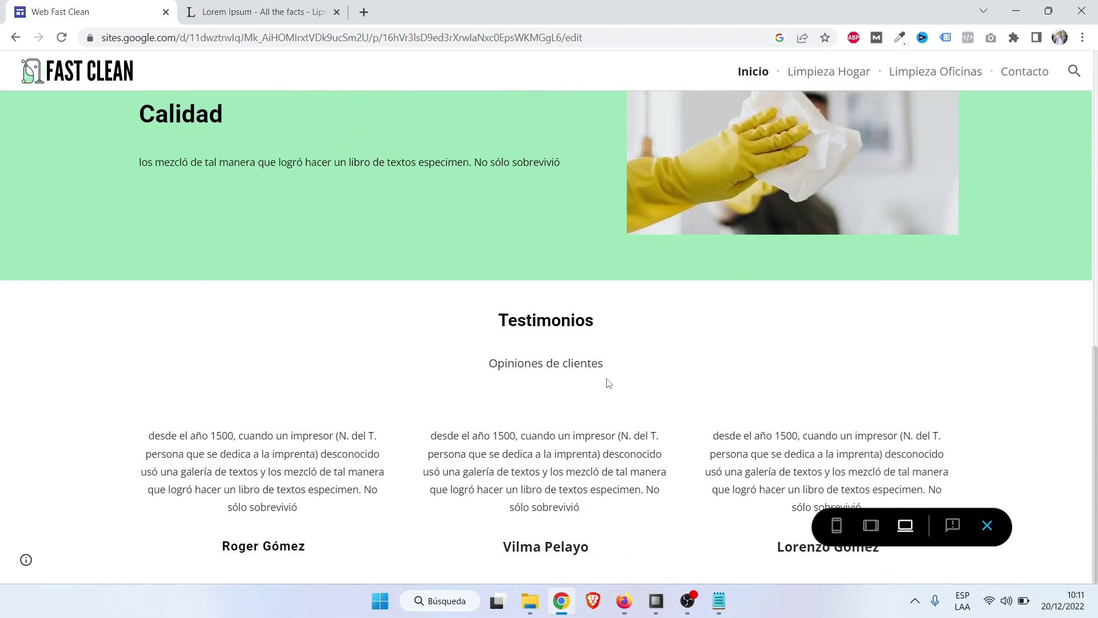
scroll(608, 382, "up", 10)
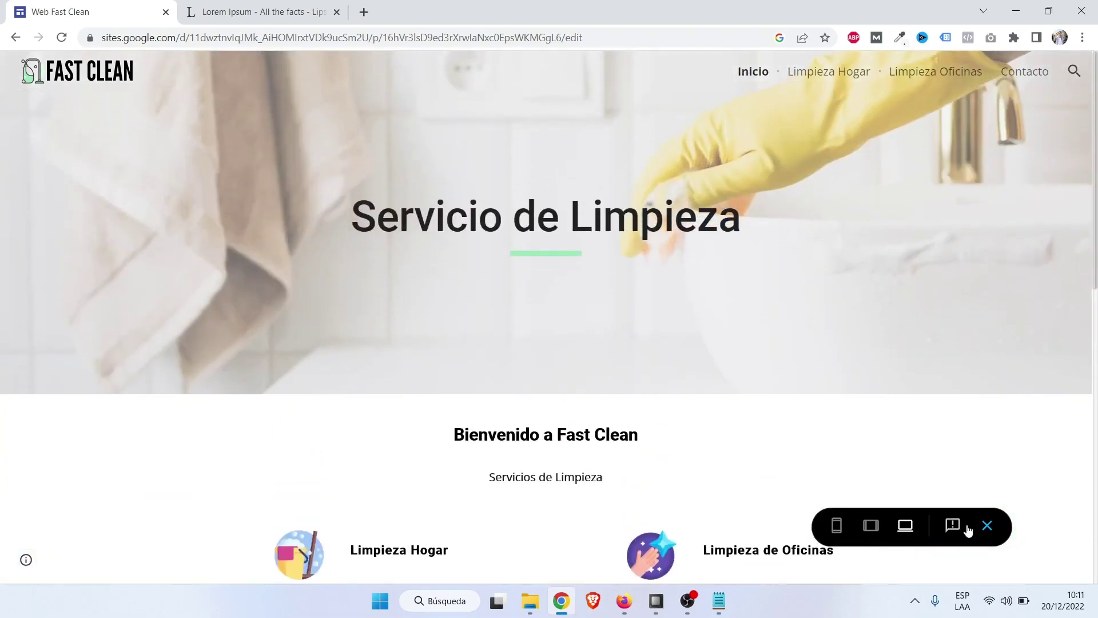
left_click(993, 535)
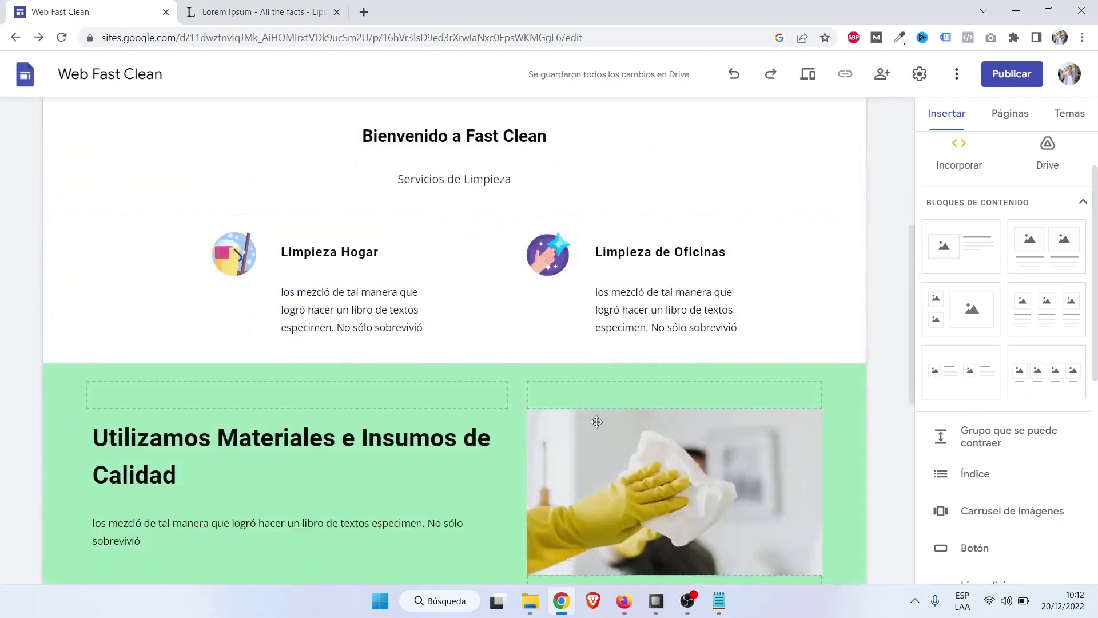
scroll(597, 421, "down", 3)
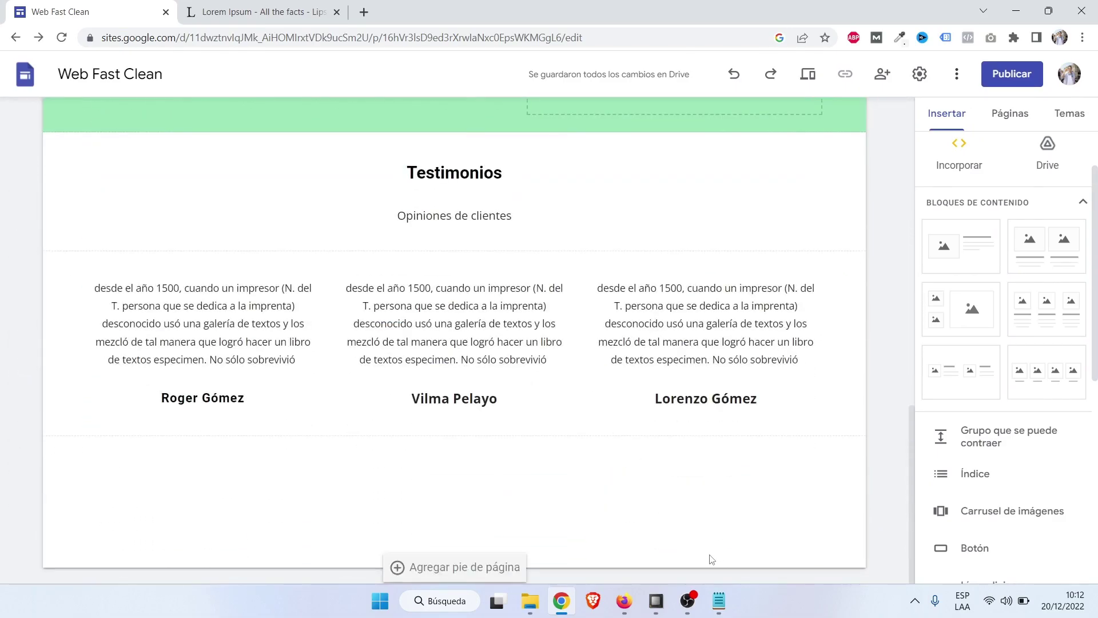
left_click(638, 599)
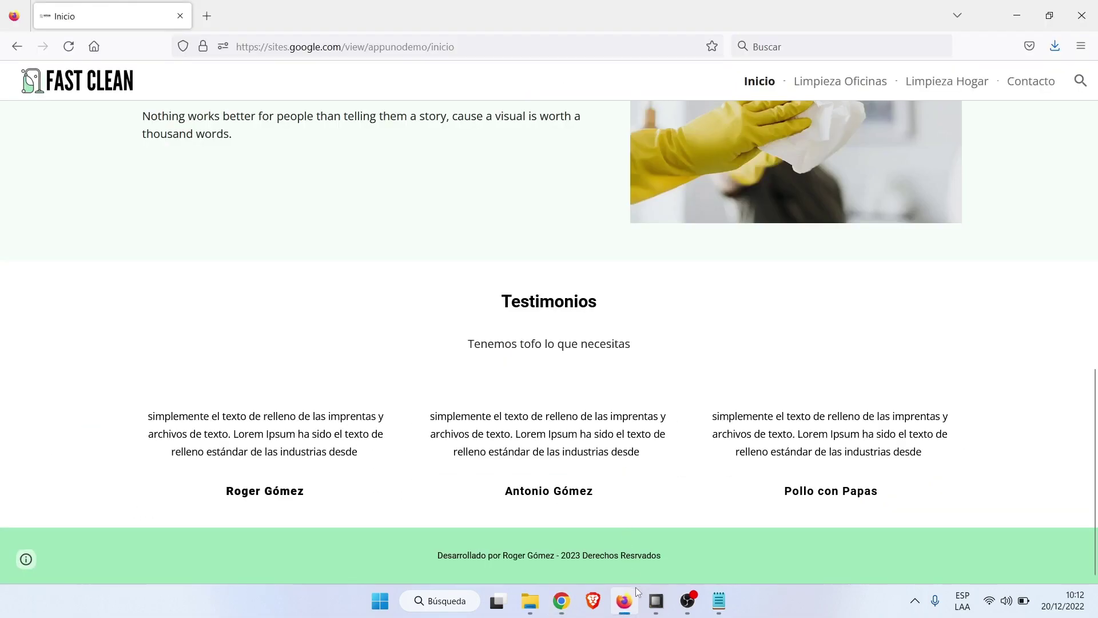
left_click(628, 598)
scroll(614, 466, "up", 4)
scroll(614, 466, "down", 5)
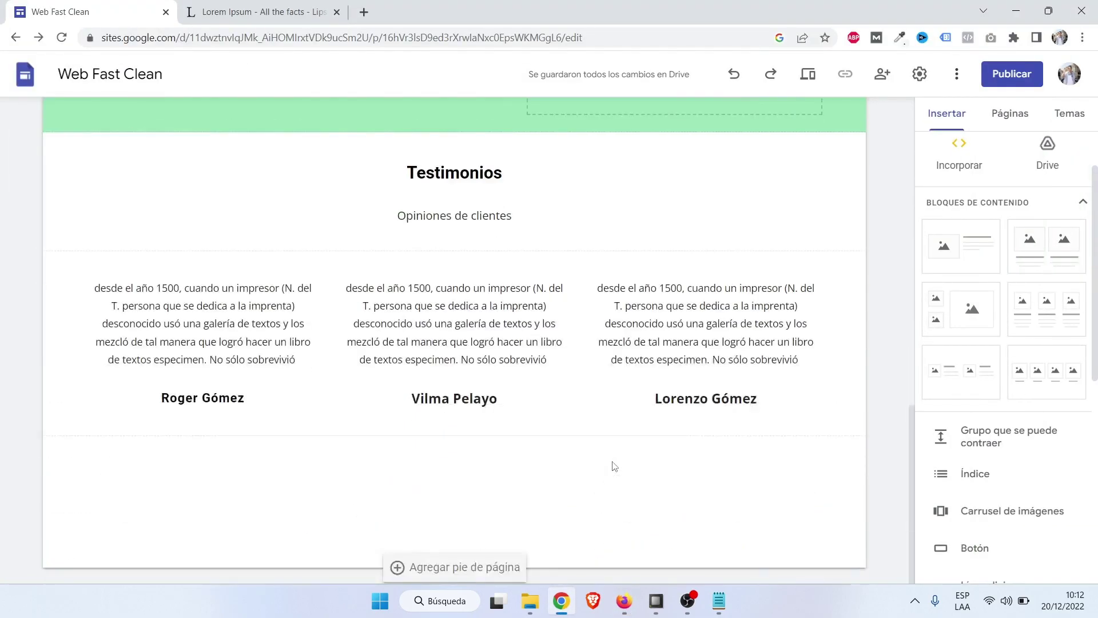
left_click(481, 569)
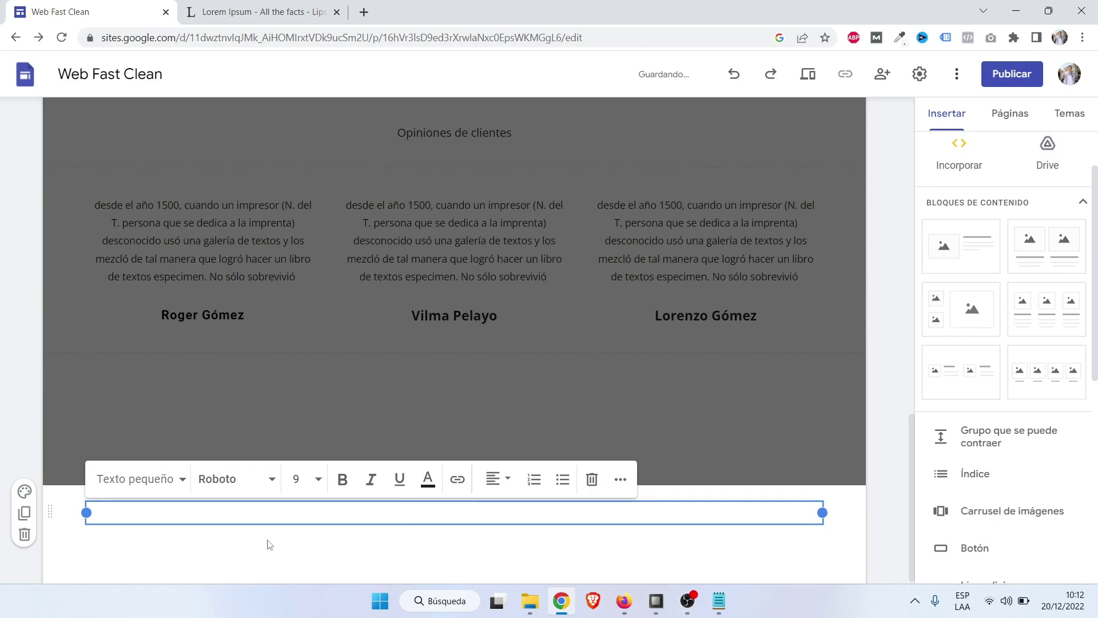
Type the footer credit 'Desarrollado por' plus the developer's name and '- 2023 Derechos Reservados'.
key("Caps_Lock")
type("De")
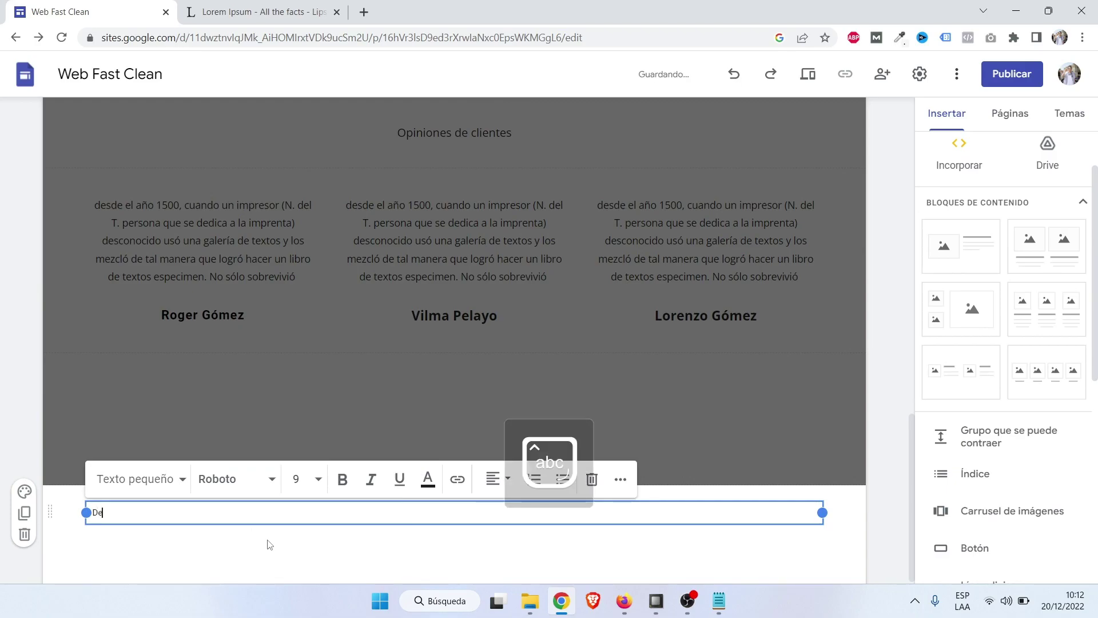
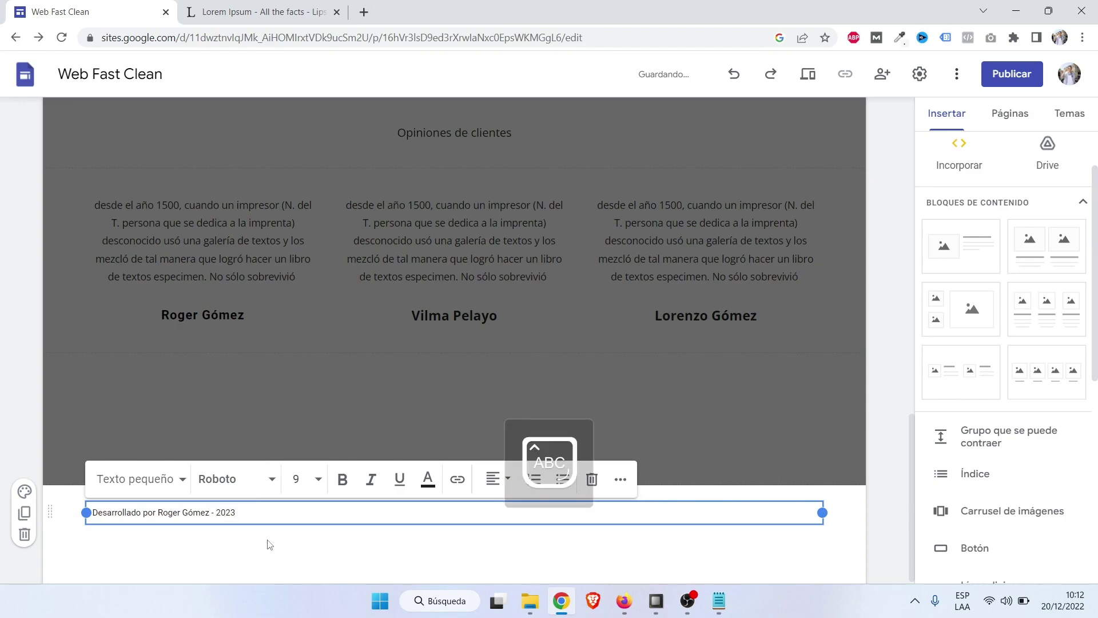
type(" Derechos Reservados")
key("Caps_Lock")
left_click(267, 543)
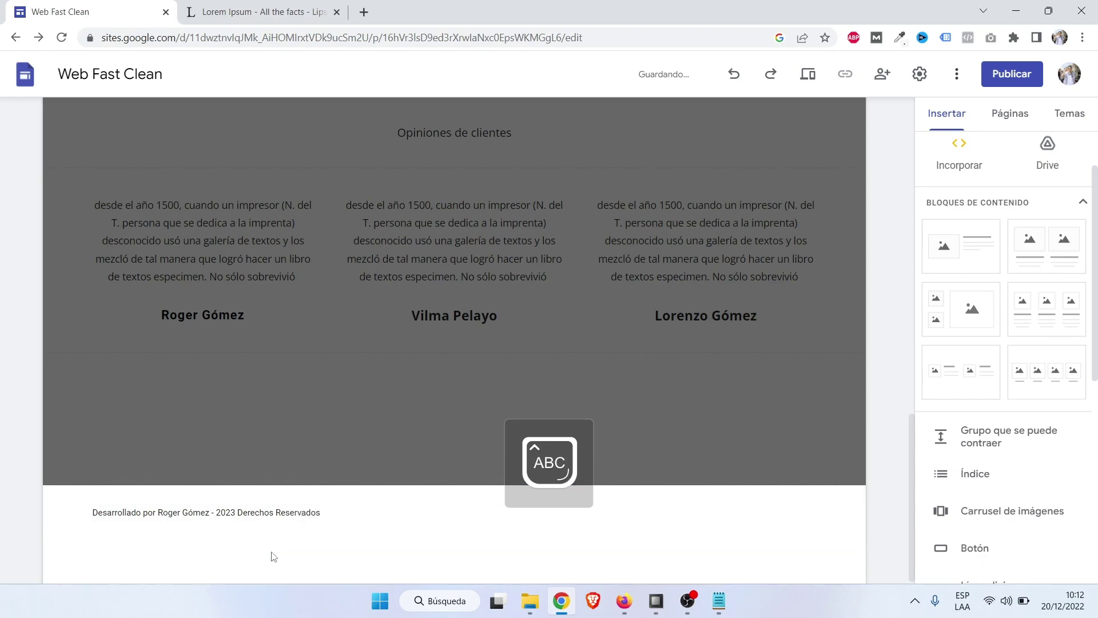
Centre-align the footer text, after first trying right alignment.
left_click(227, 513)
left_click(227, 513)
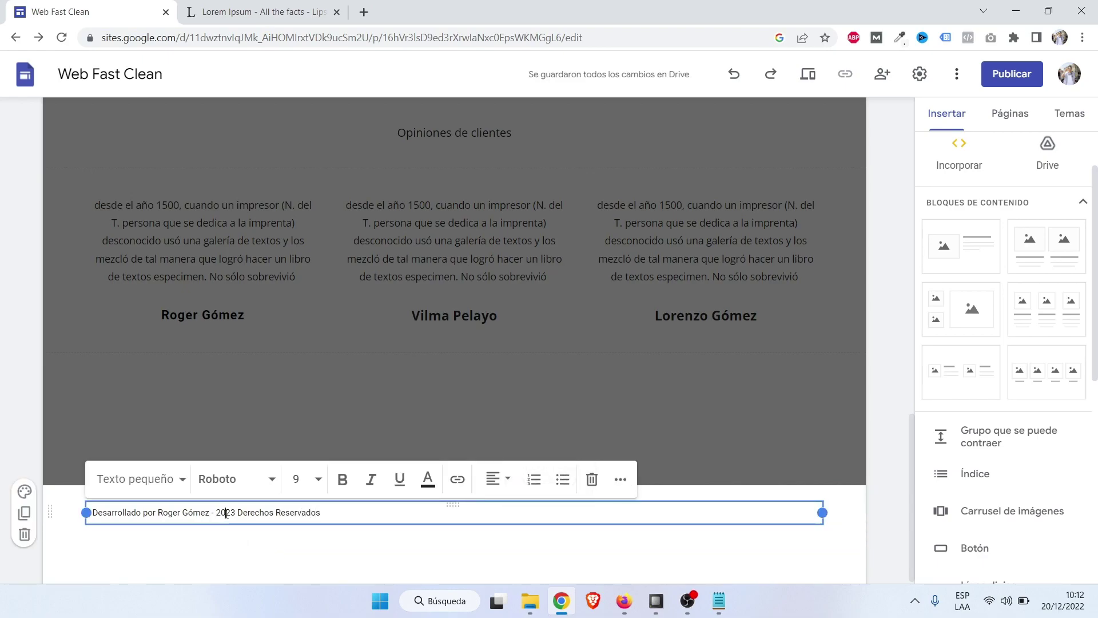
left_click(493, 483)
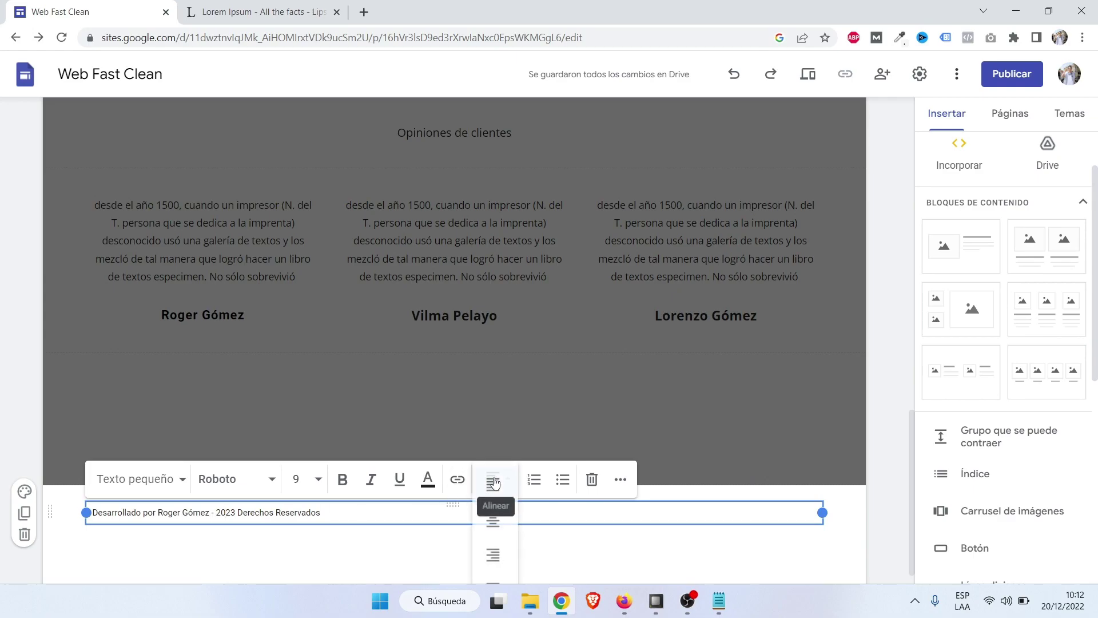
left_click(496, 554)
left_click(264, 555)
left_click(615, 513)
left_click(615, 513)
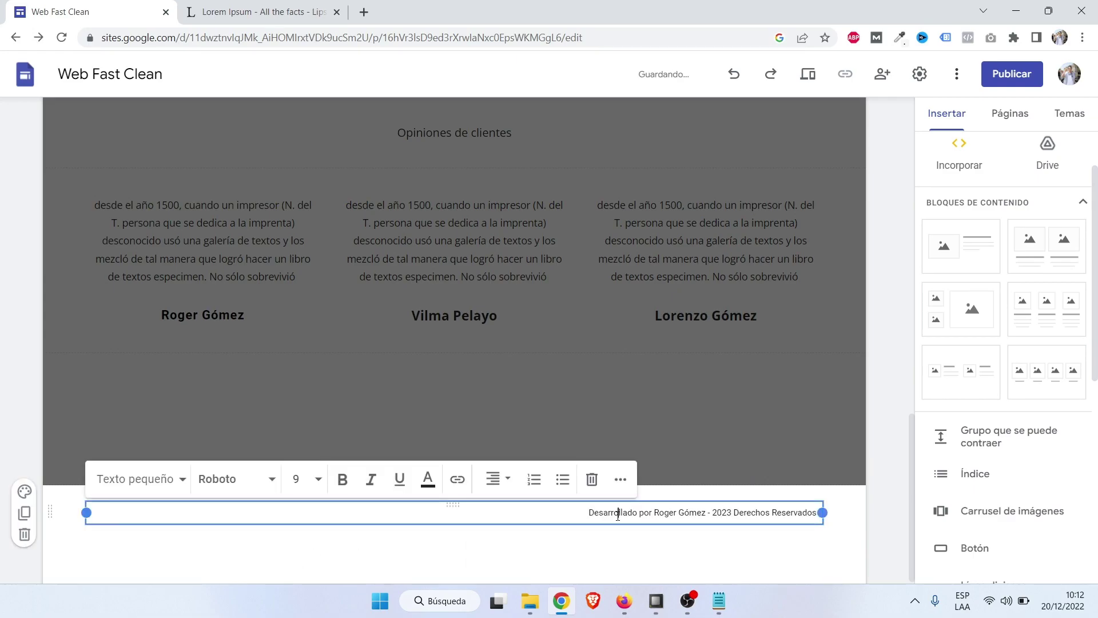
left_click(508, 479)
left_click(504, 525)
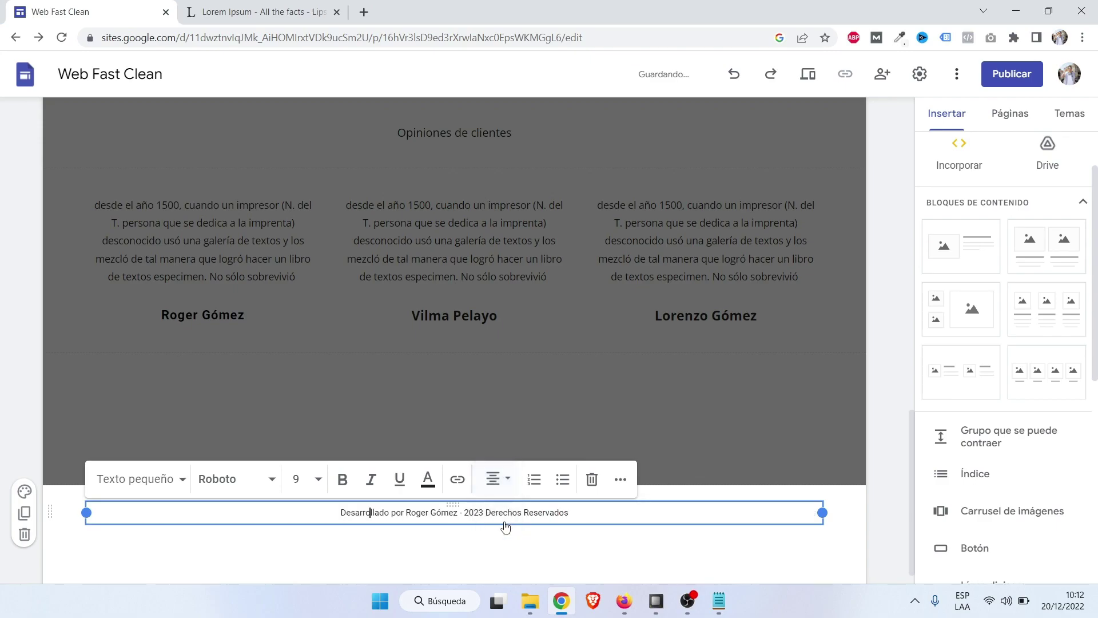
left_click(276, 549)
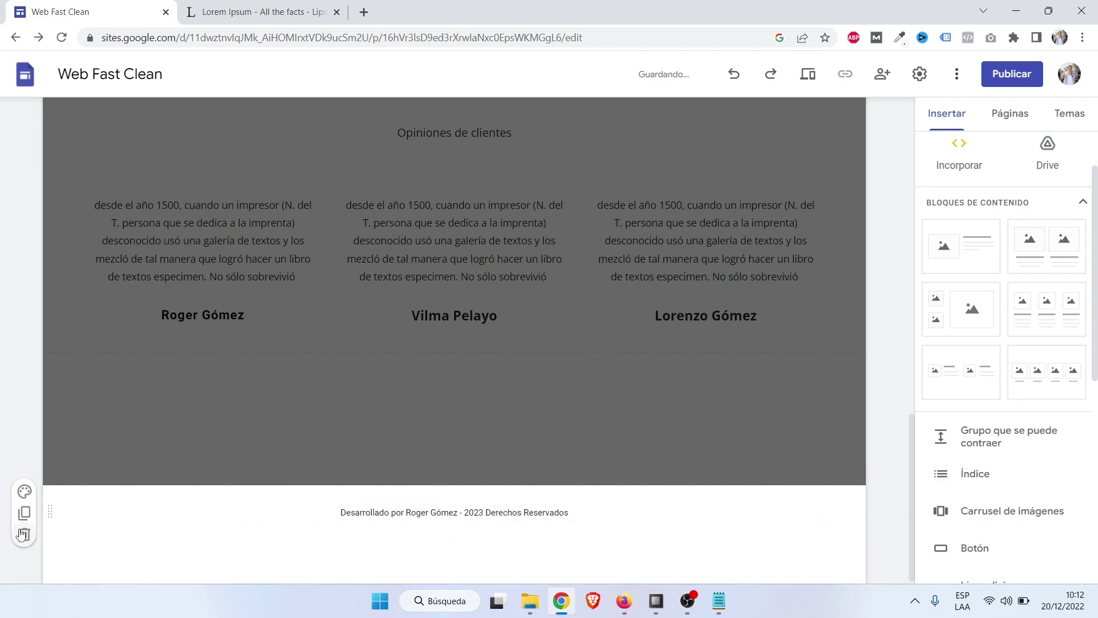
Give the footer section the green Estilo 3 colour scheme.
left_click(26, 492)
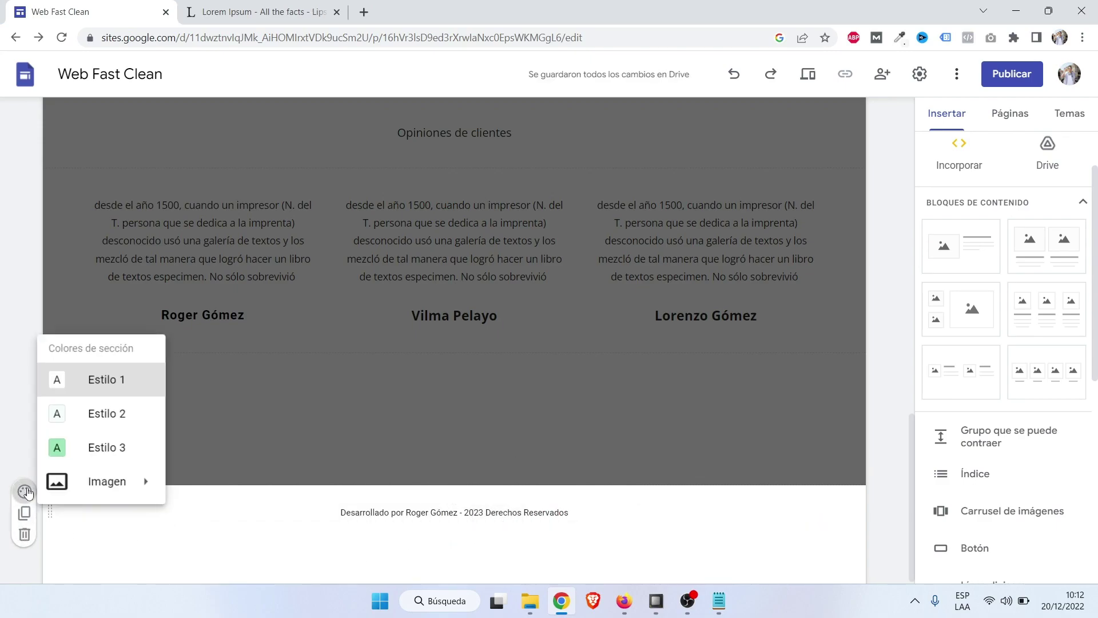
mouse_move(120, 487)
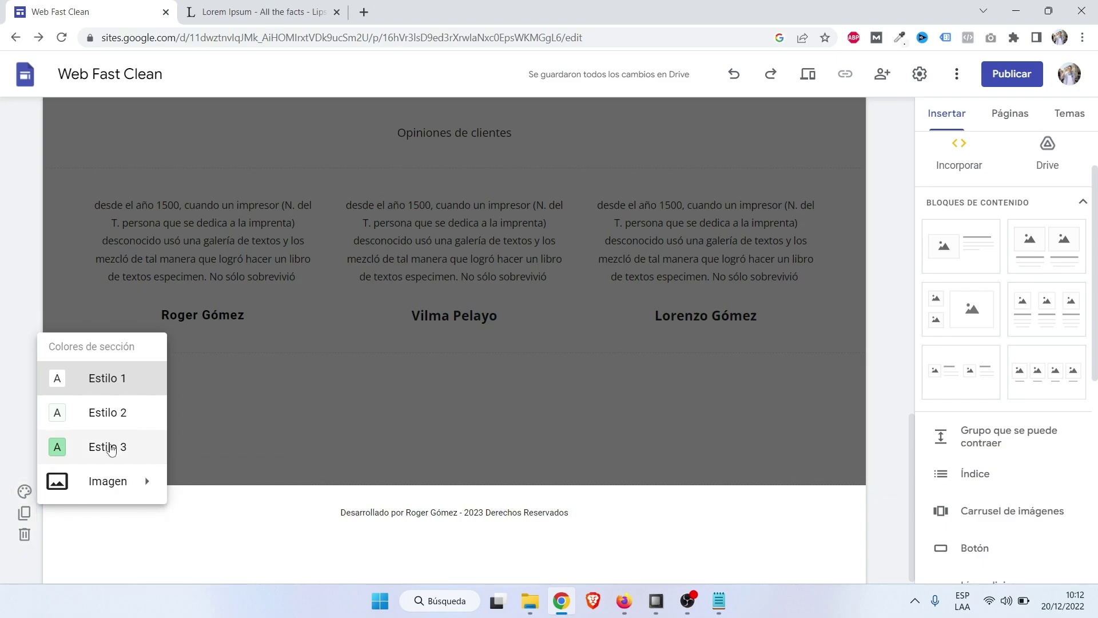
left_click(112, 448)
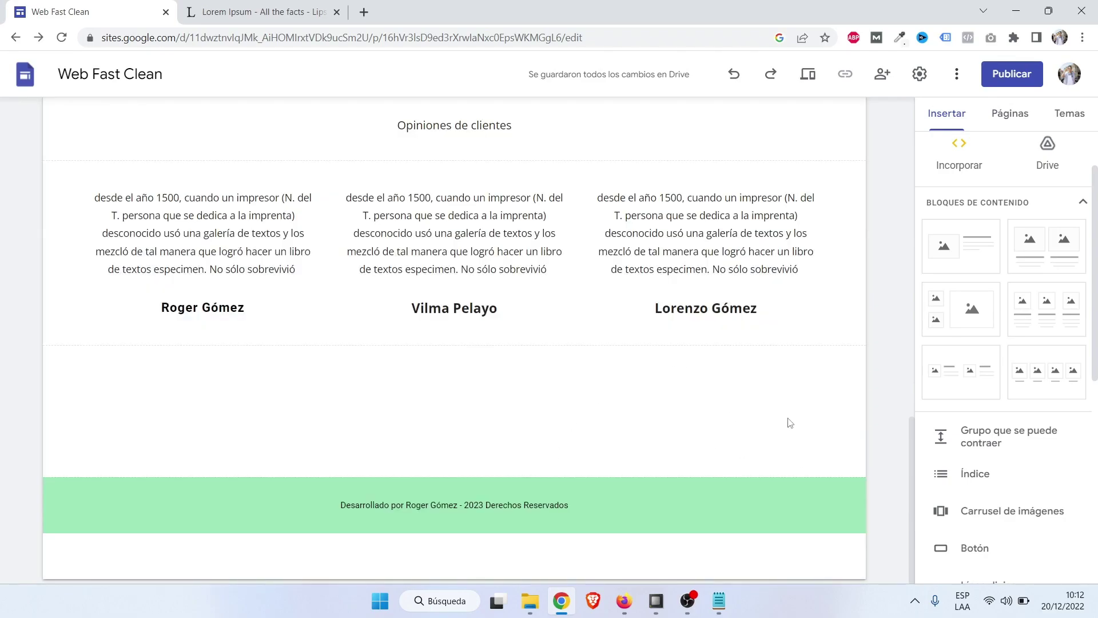
scroll(790, 423, "up", 8)
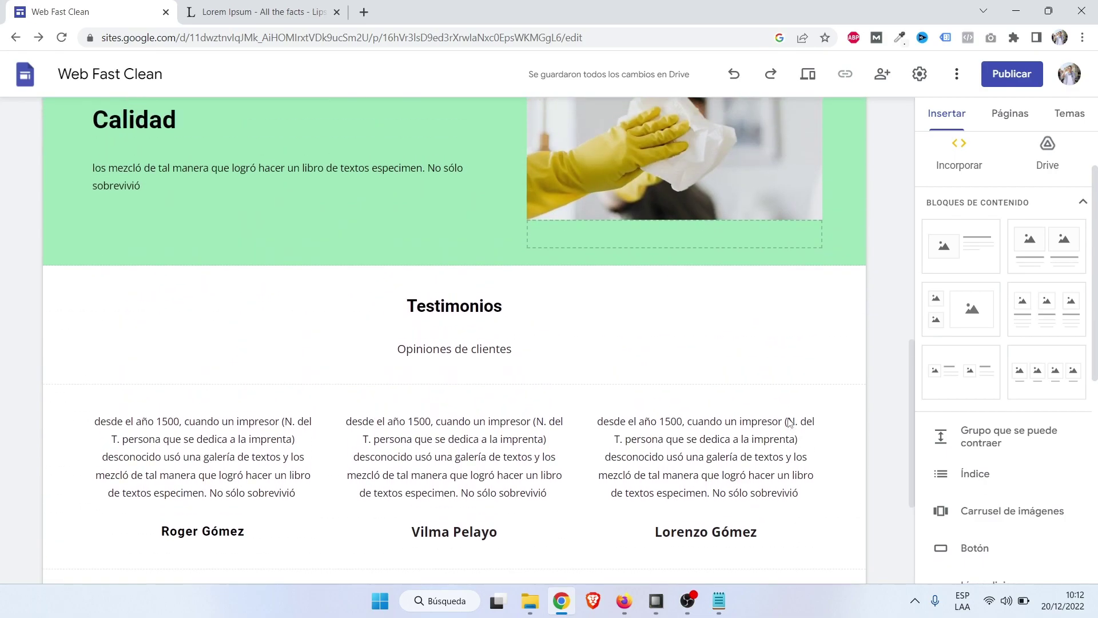
scroll(788, 424, "up", 8)
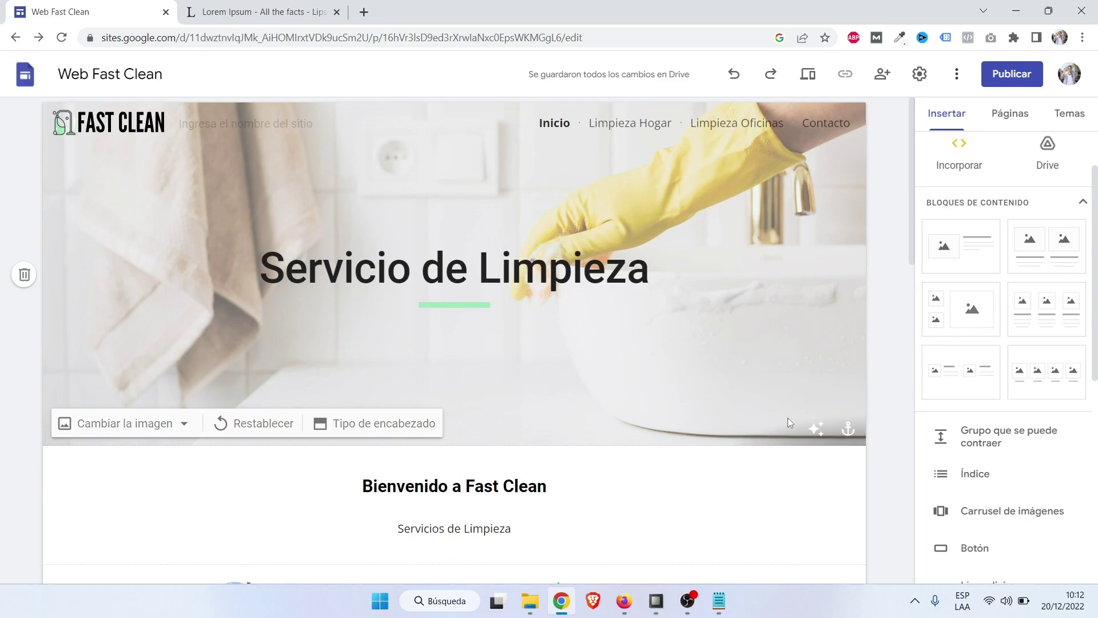
Preview the home page at tablet and full desktop widths, scrolling through it.
left_click(808, 76)
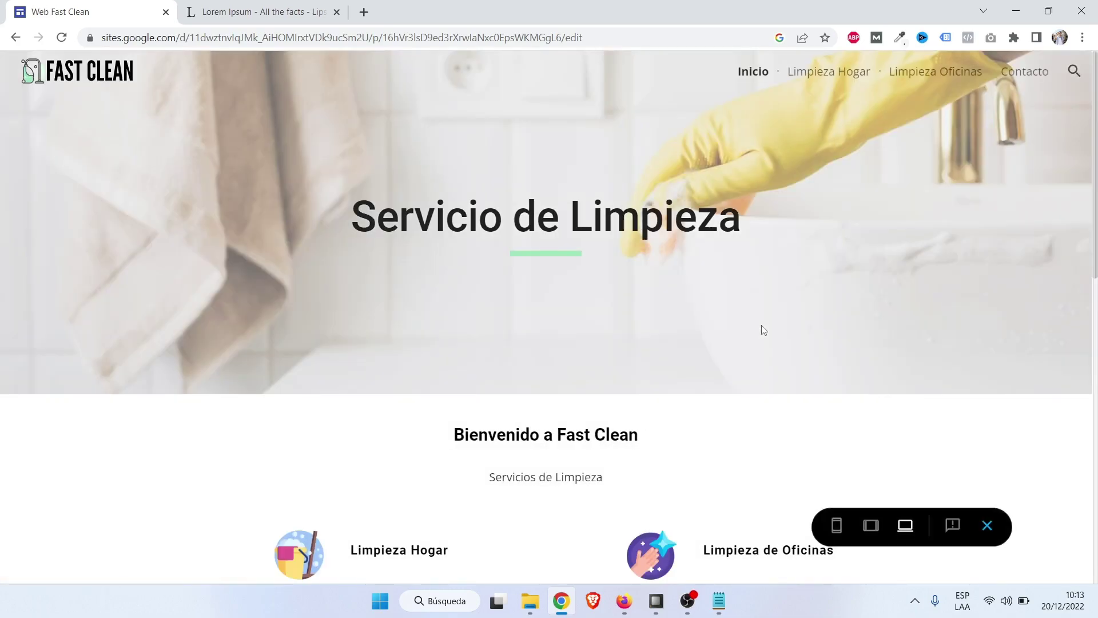
scroll(761, 326, "down", 2)
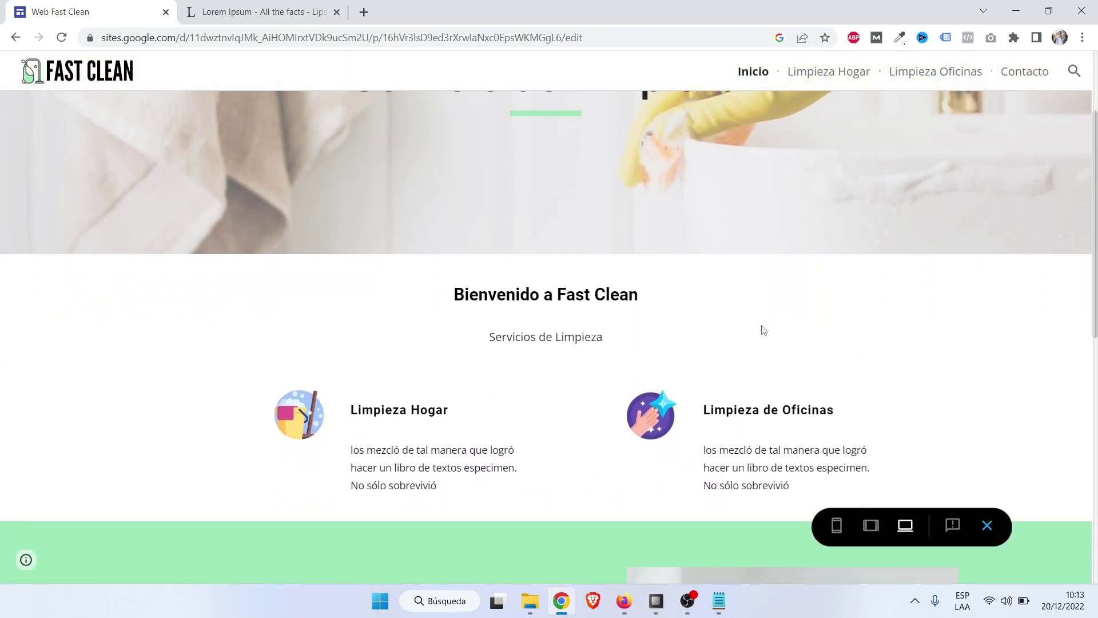
scroll(764, 331, "up", 3)
left_click(871, 525)
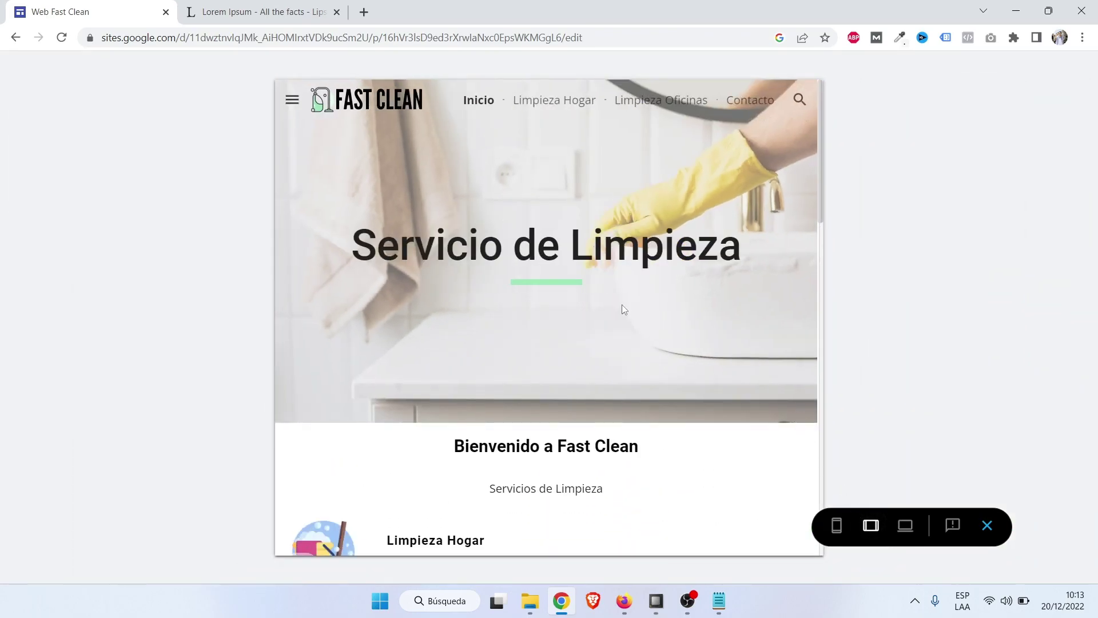
scroll(623, 309, "down", 2)
scroll(623, 310, "up", 2)
left_click(905, 525)
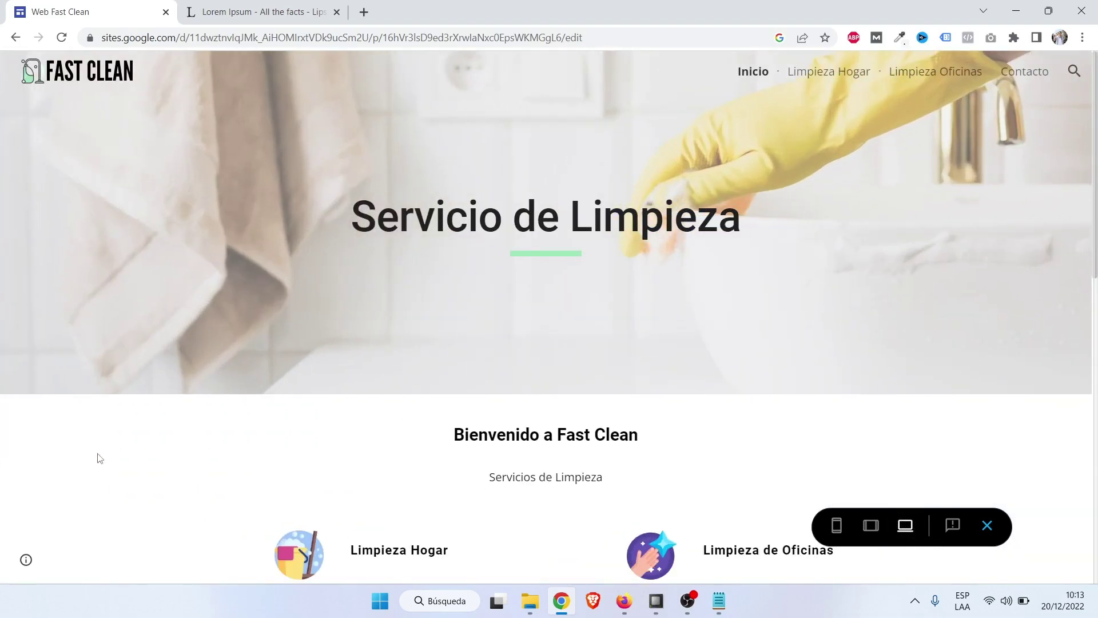
scroll(101, 456, "down", 6)
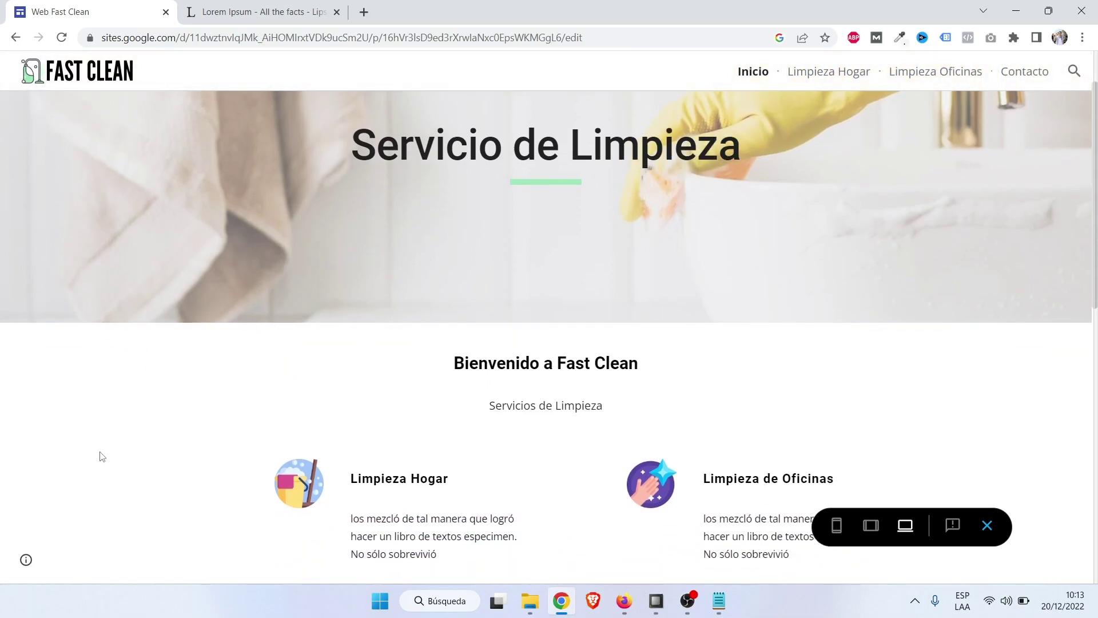
scroll(99, 452, "down", 5)
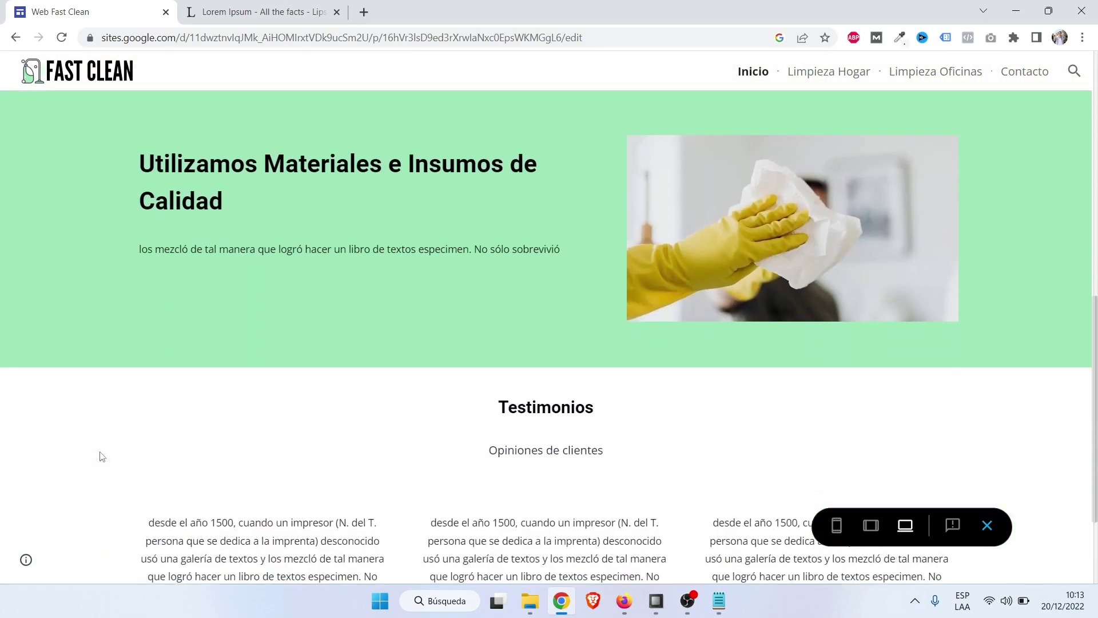
scroll(101, 456, "up", 4)
scroll(101, 456, "down", 4)
scroll(102, 456, "up", 7)
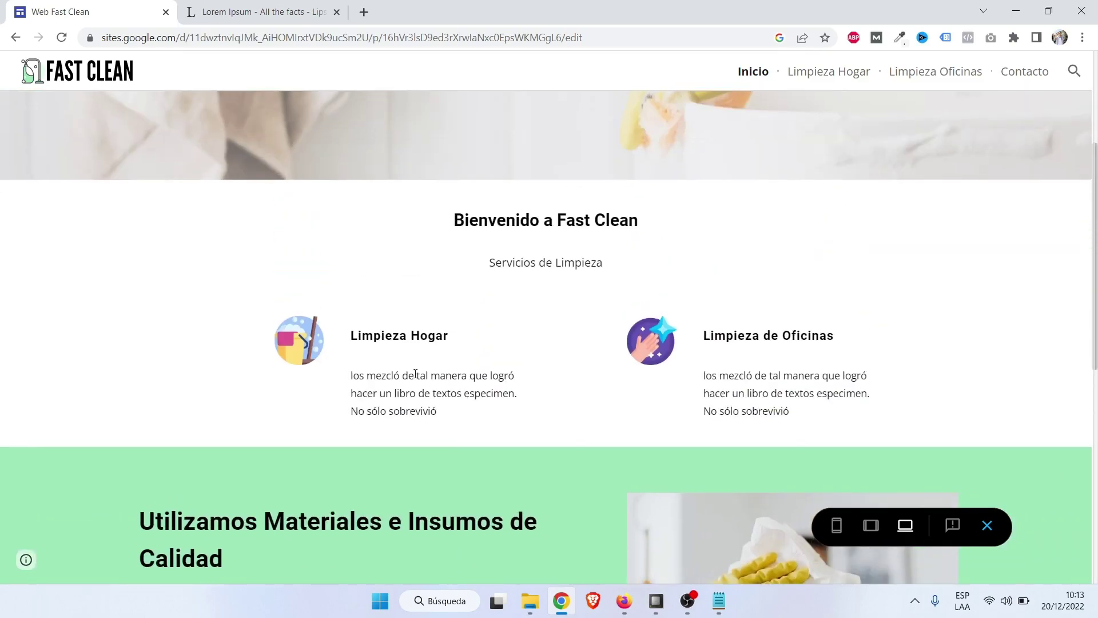
scroll(797, 382, "up", 2)
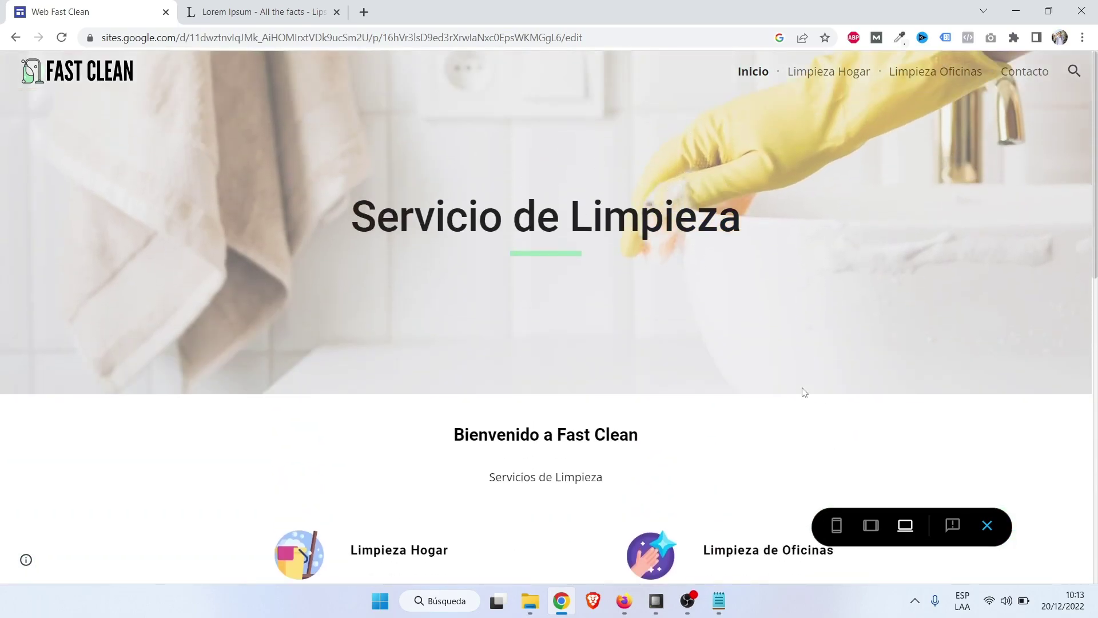
Check the phone-sized layout of the home page, then exit the preview.
left_click(836, 525)
scroll(551, 340, "down", 12)
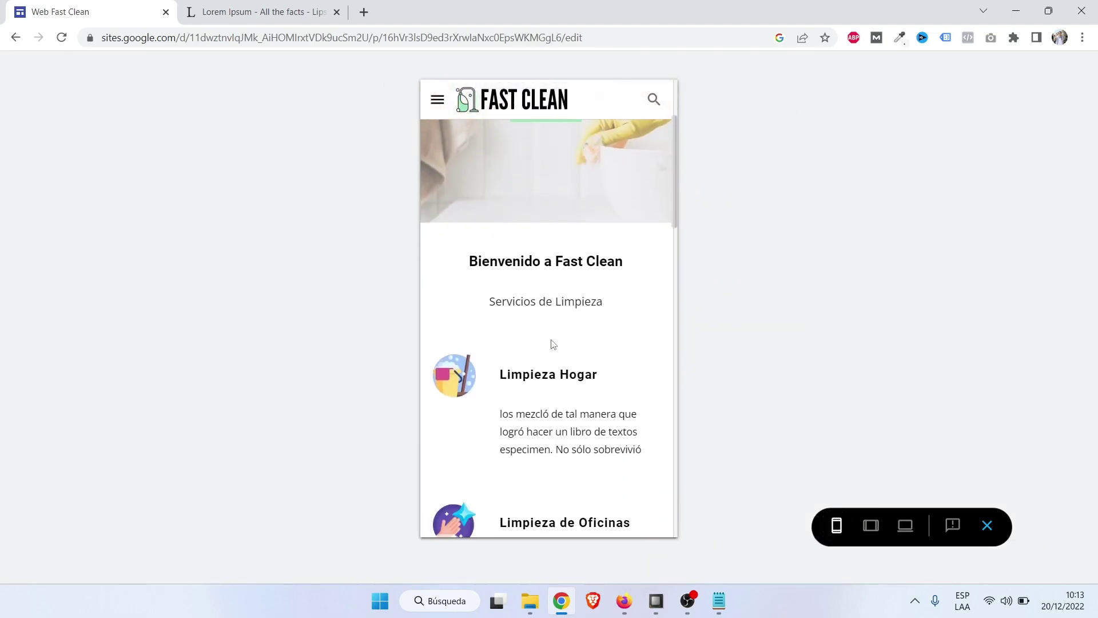
scroll(551, 339, "down", 10)
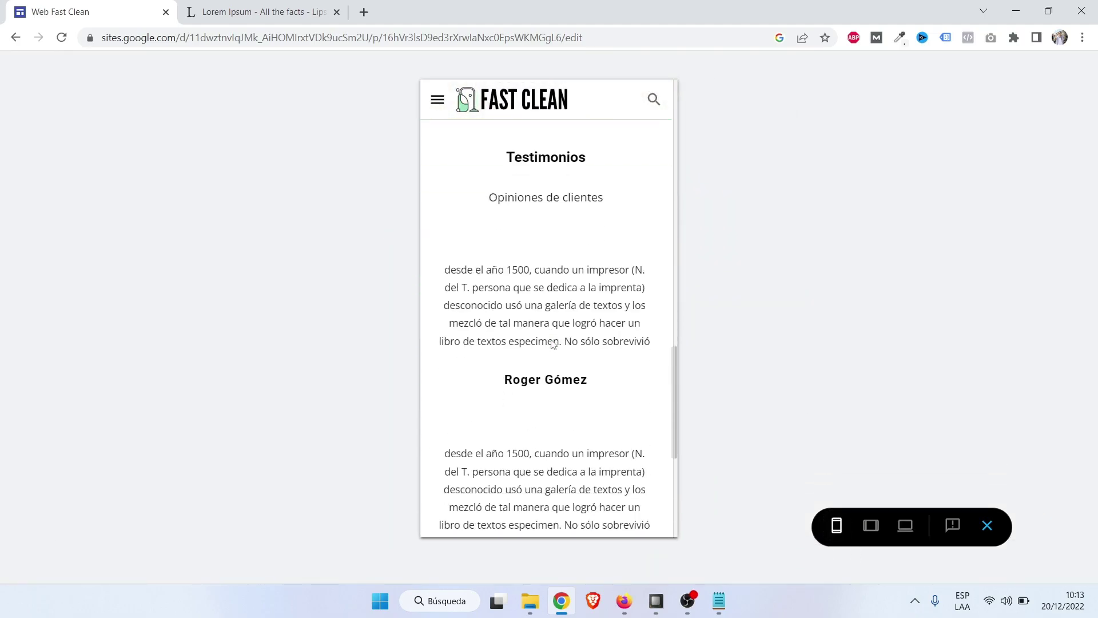
scroll(662, 368, "up", 3)
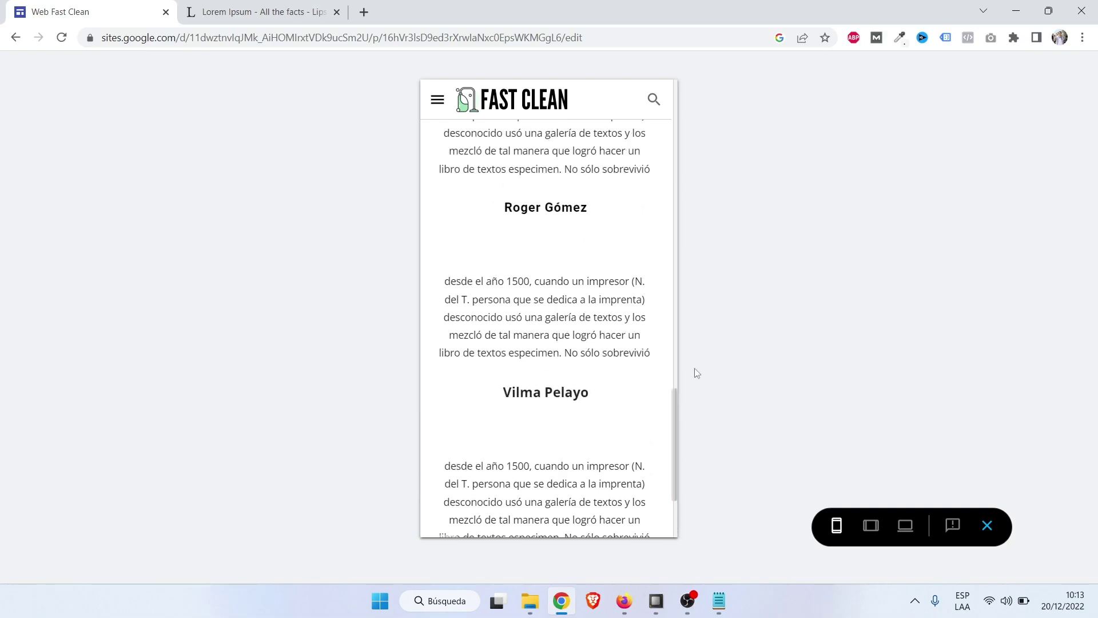
left_click(987, 525)
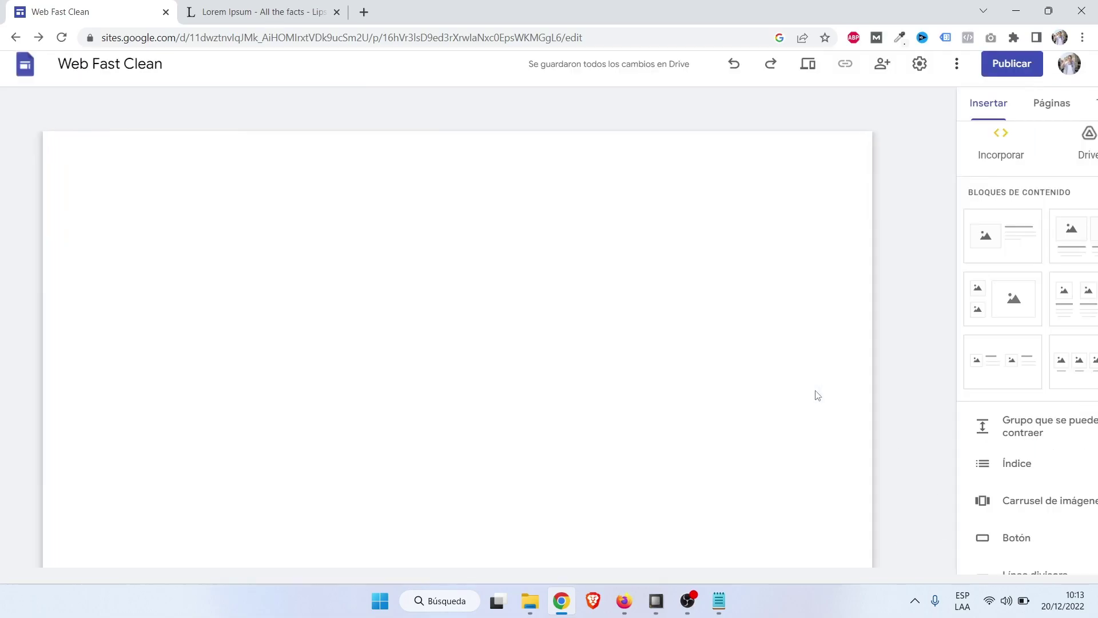
Duplicate the services section, delete the copy, and select then deselect the Limpieza Hogar title.
scroll(760, 458, "down", 5)
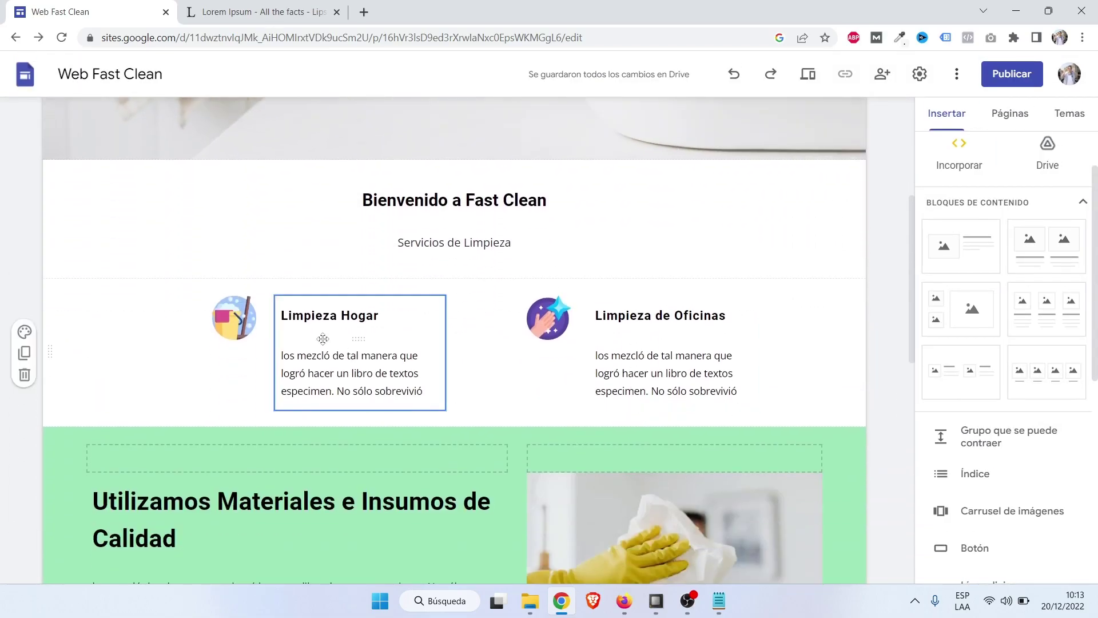
left_click(24, 354)
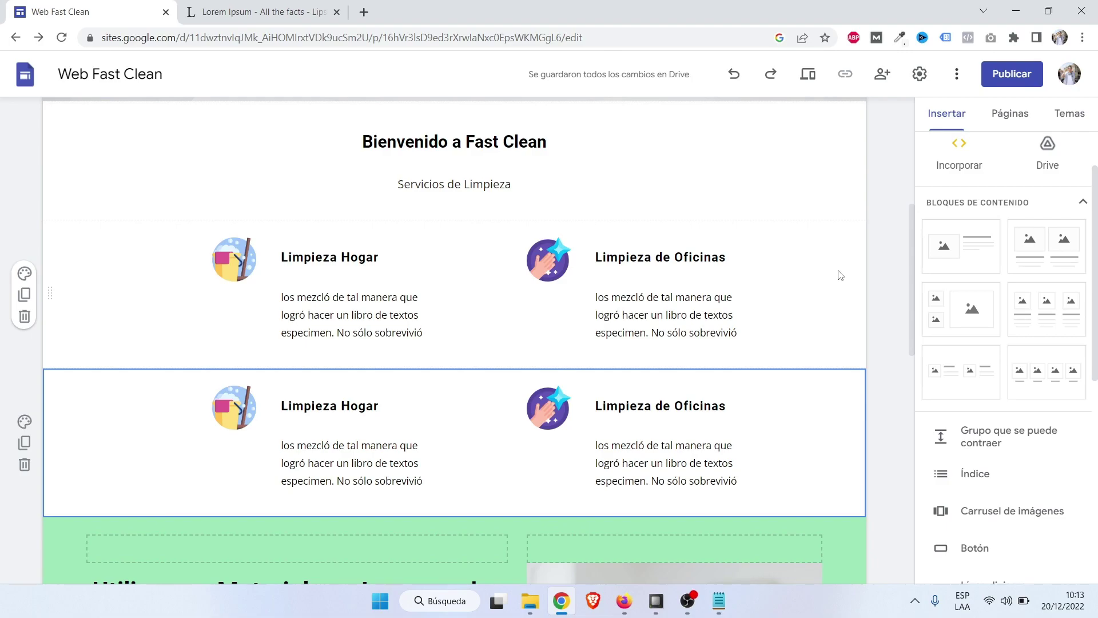
left_click(23, 466)
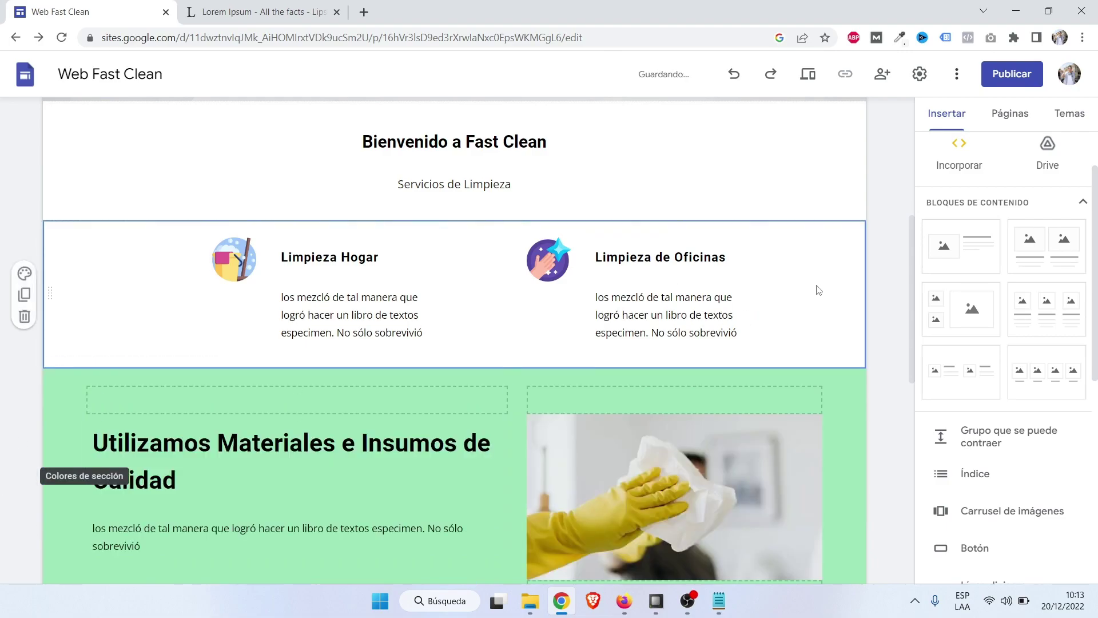
left_click(334, 261)
left_click(879, 282)
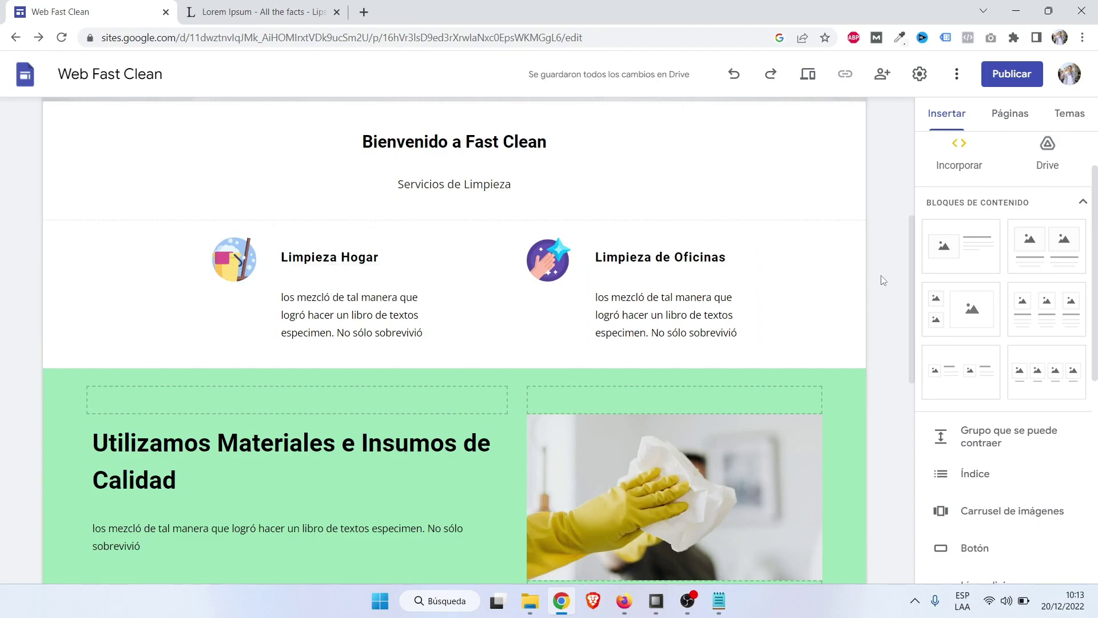
Open the site preview of the home page and scroll through it.
scroll(882, 281, "up", 5)
scroll(874, 359, "up", 1)
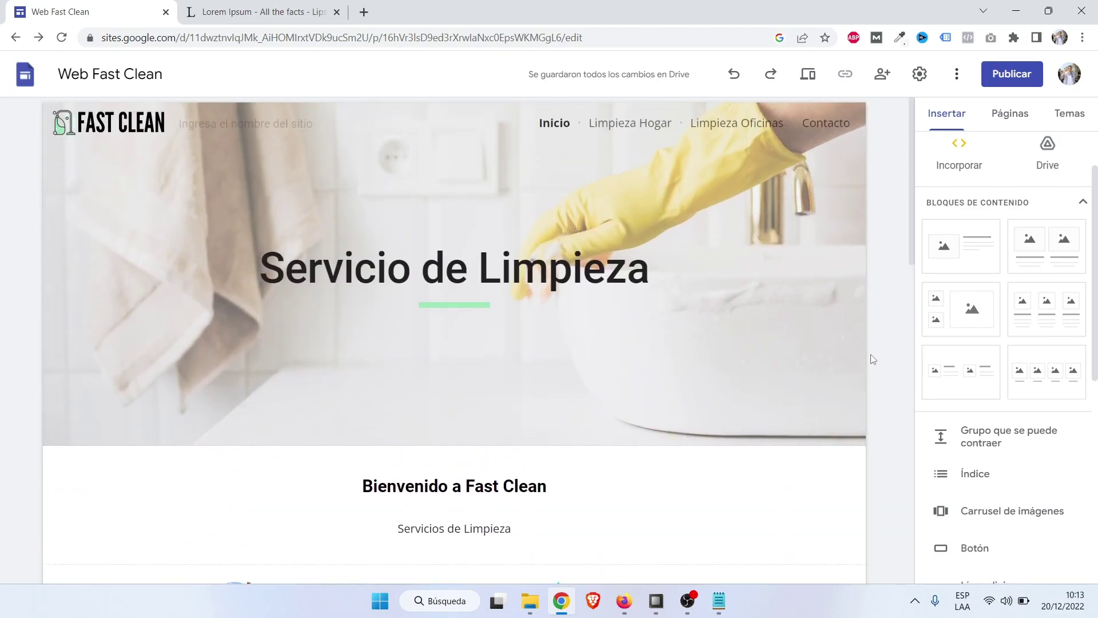
scroll(874, 359, "down", 1)
scroll(847, 258, "up", 2)
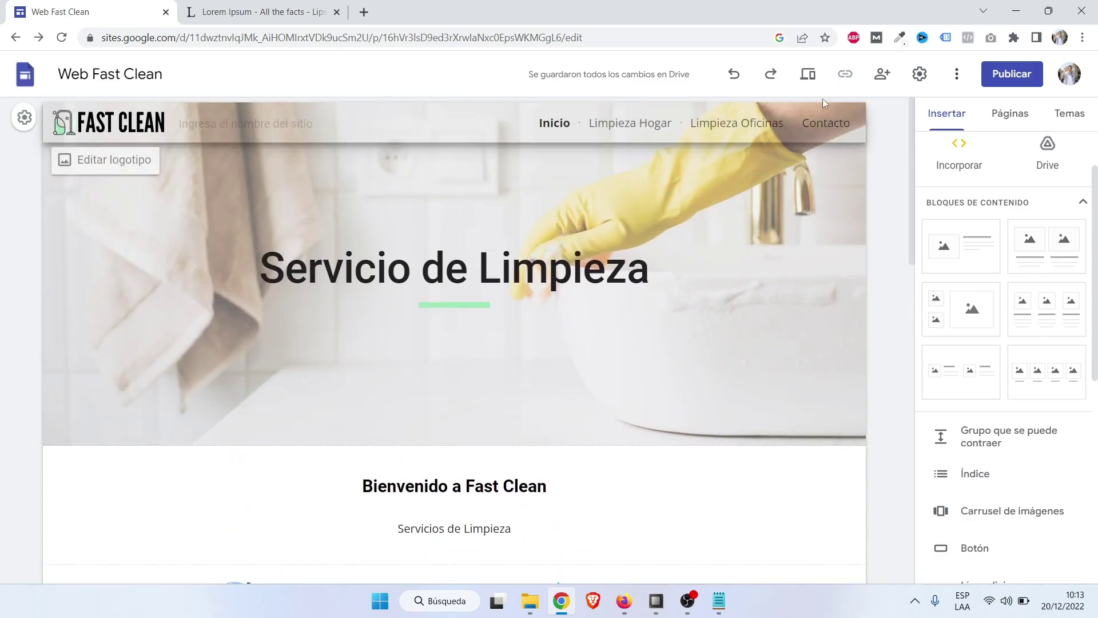
left_click(810, 77)
scroll(544, 330, "down", 2)
scroll(567, 329, "up", 2)
Follow the Limpieza Hogar link in the large-screen preview and return to editing that page.
left_click(908, 521)
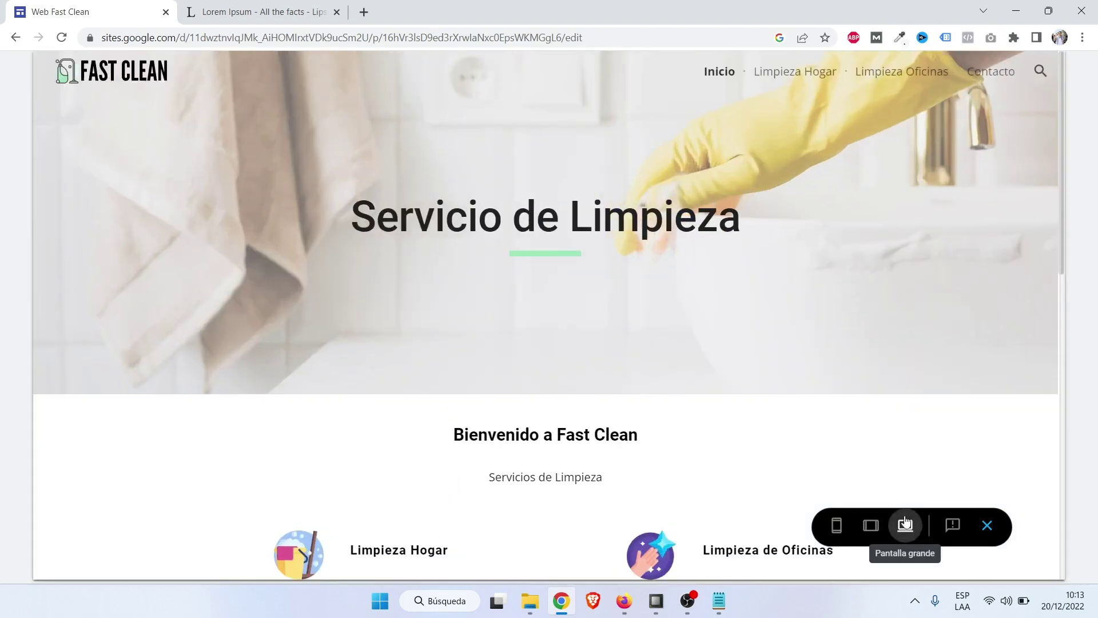
scroll(426, 432, "down", 3)
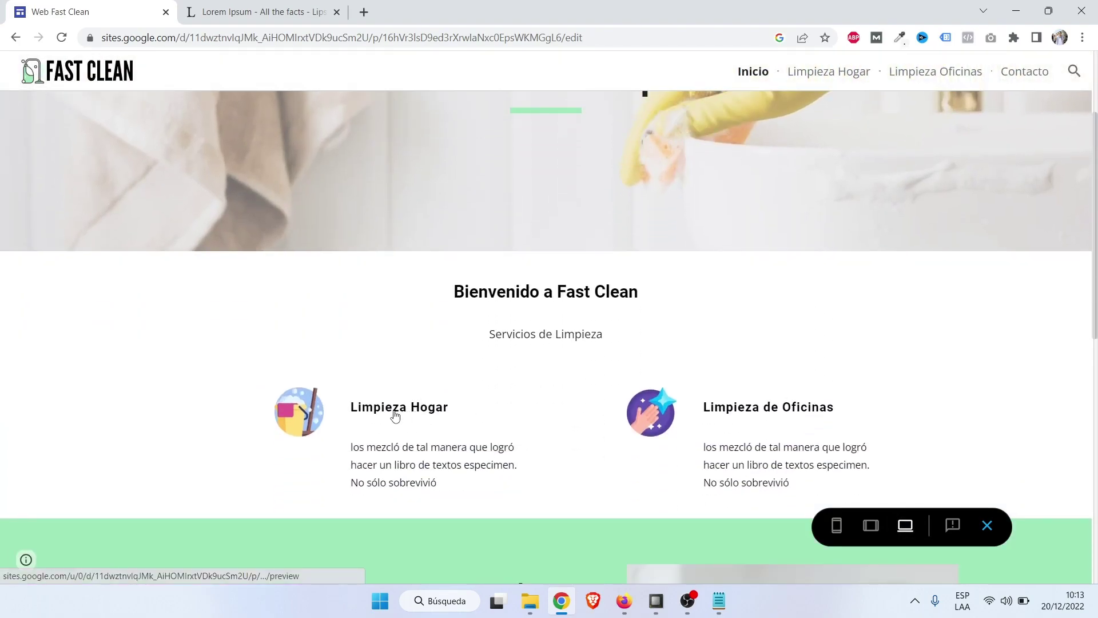
left_click(426, 412)
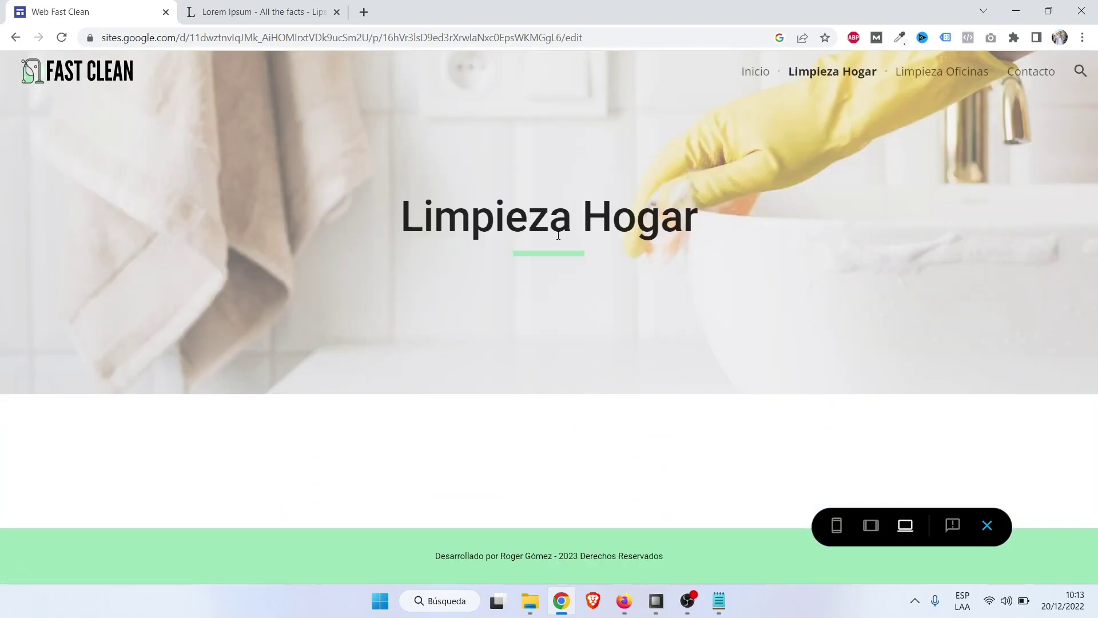
left_click(987, 526)
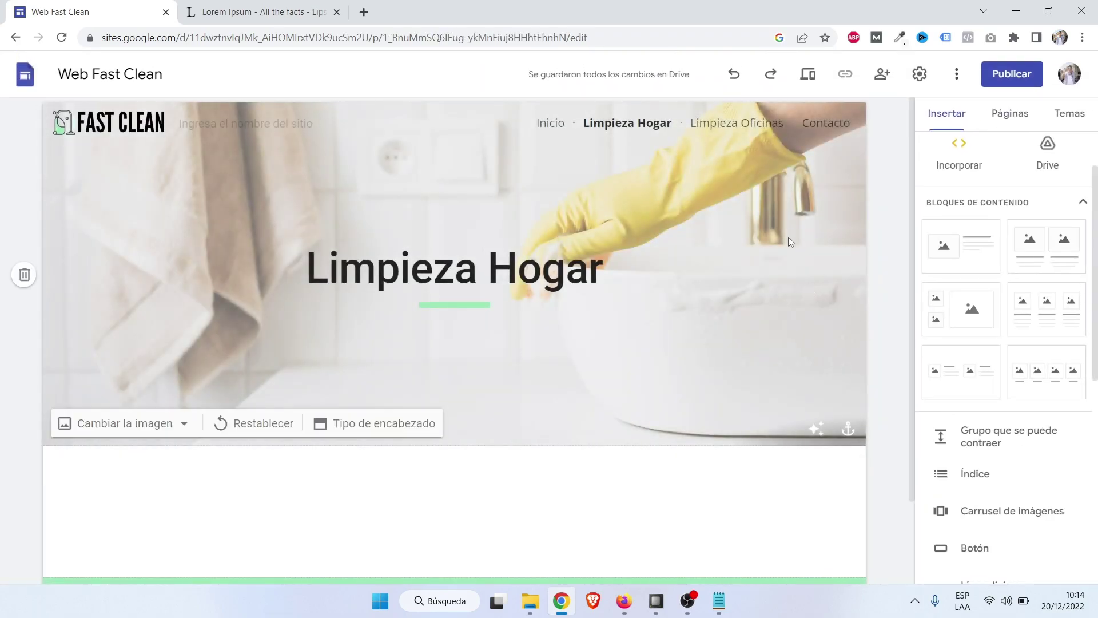
left_click(563, 129)
scroll(359, 388, "down", 4)
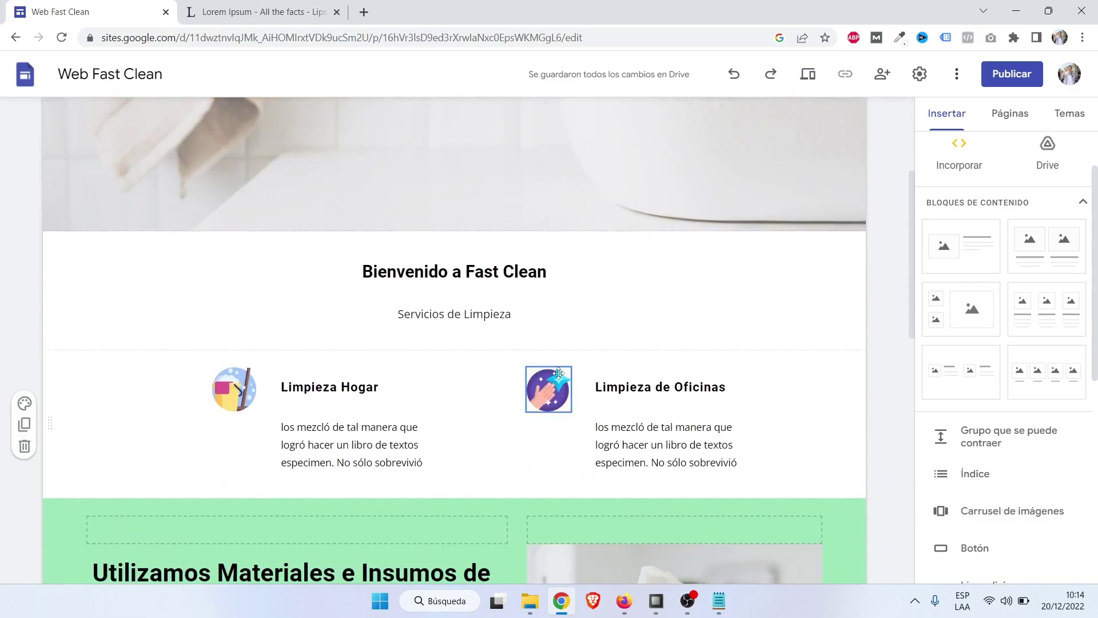
left_click(359, 388)
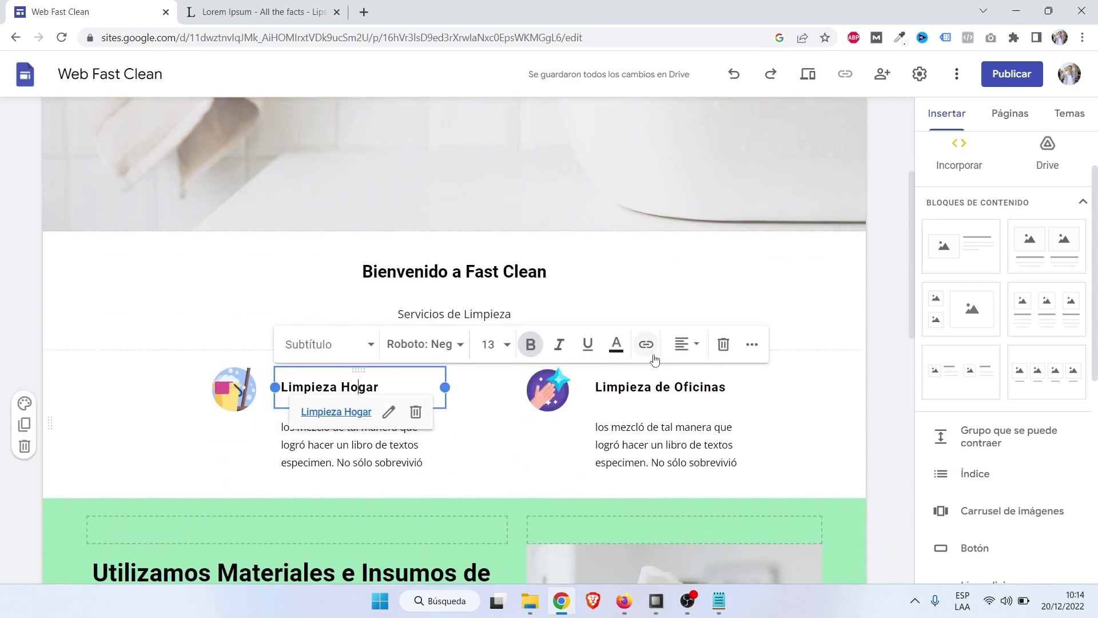
left_click(887, 309)
scroll(885, 326, "up", 4)
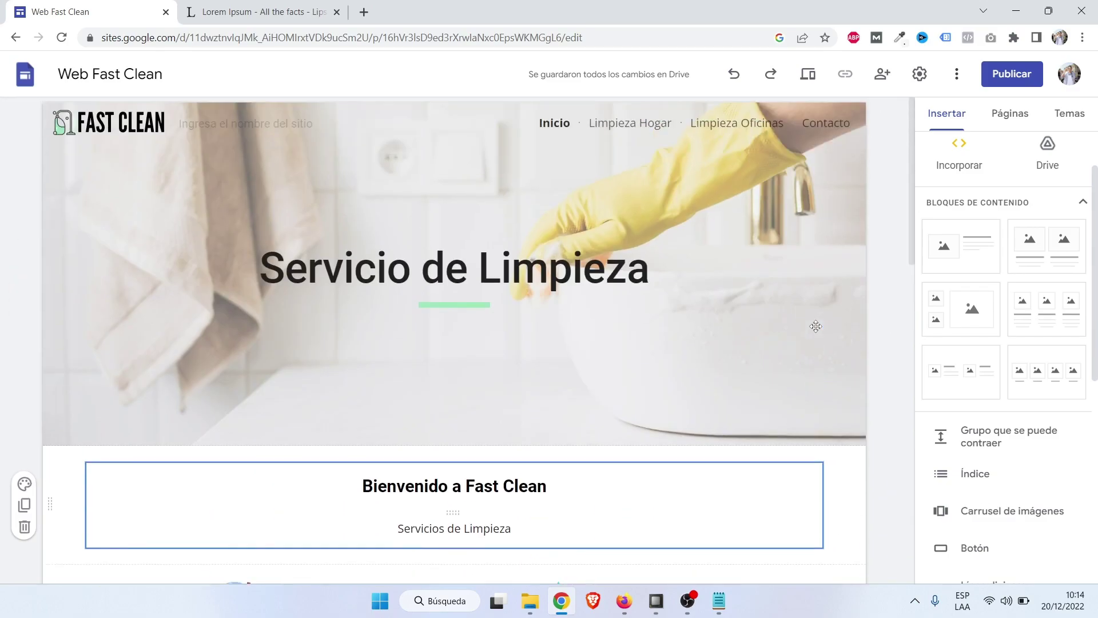
left_click(629, 123)
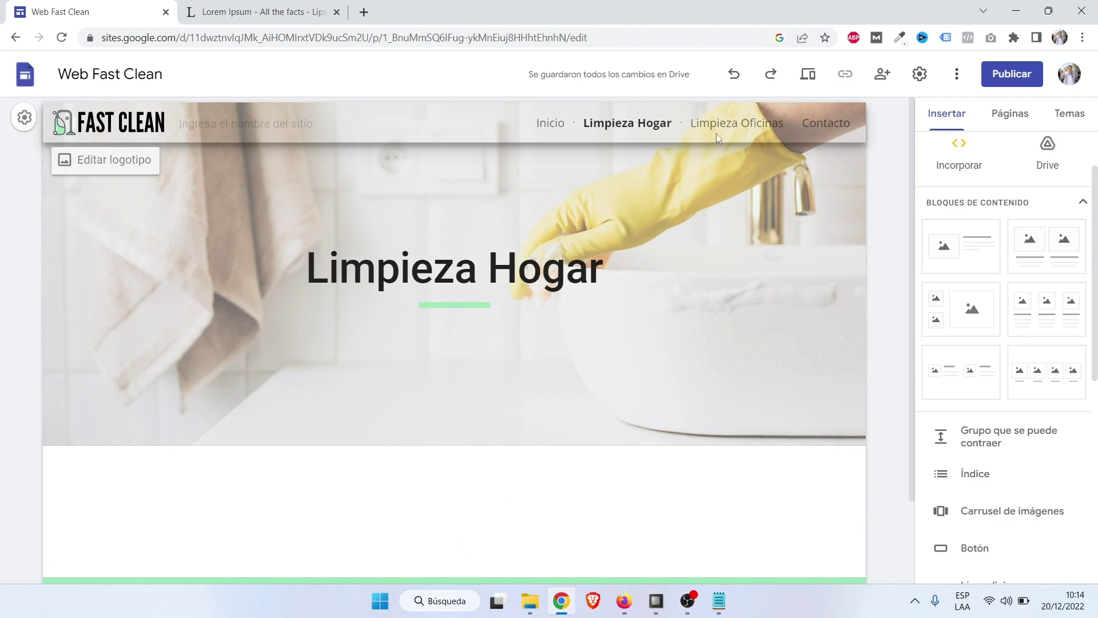
left_click(744, 125)
left_click(561, 125)
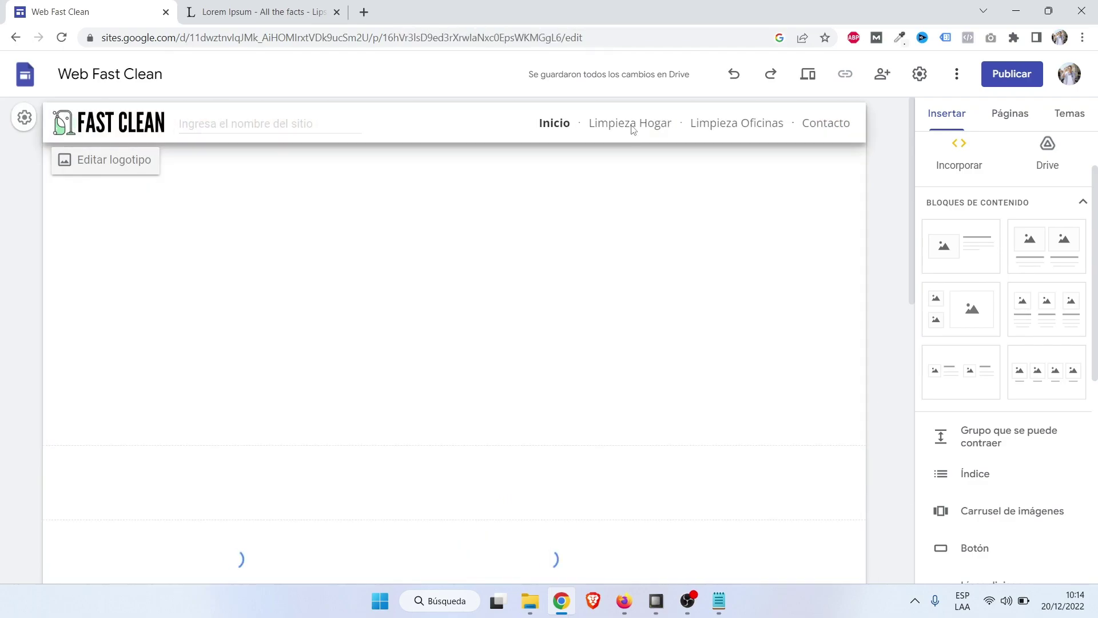
left_click(629, 125)
left_click(732, 124)
left_click(644, 123)
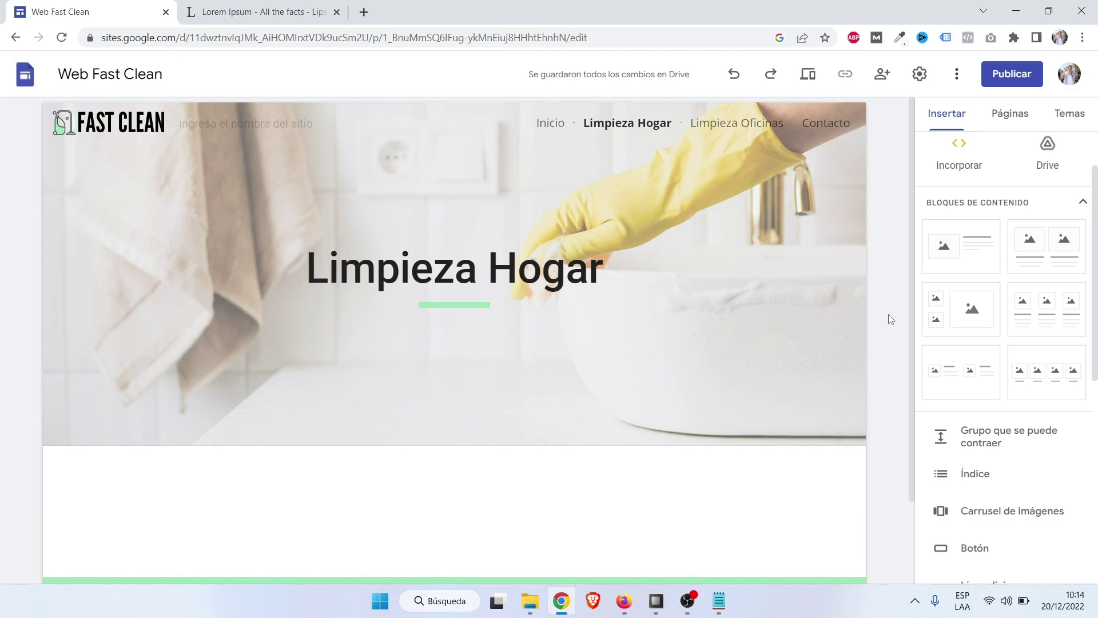
scroll(1005, 429, "down", 3)
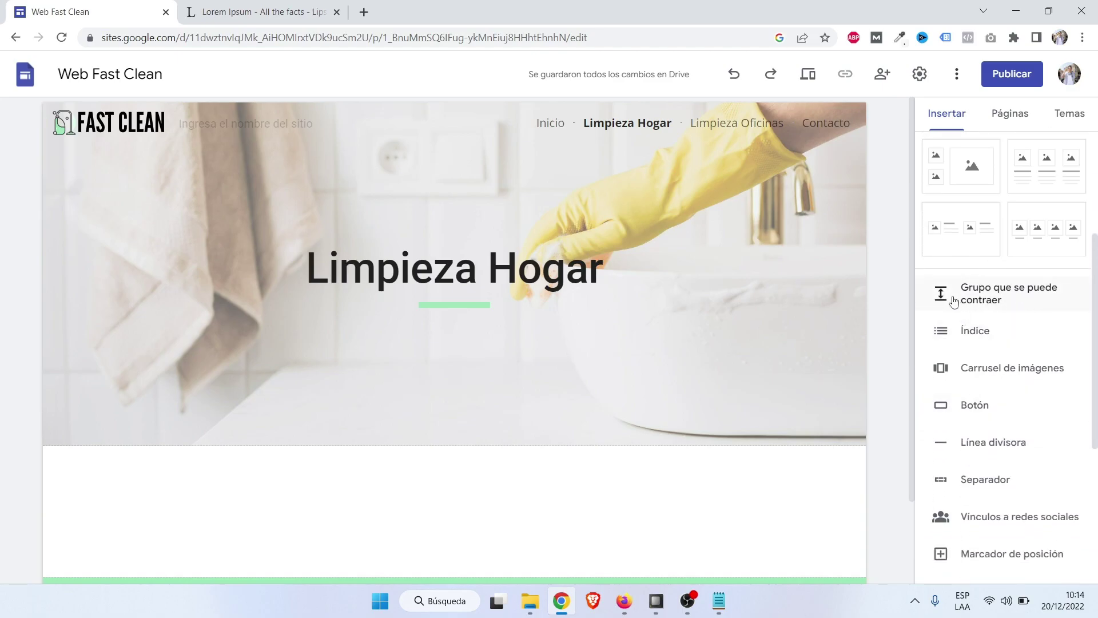
Add a collapsible text group titled 'Limpiamos tu Hogar', correcting the 'Limpiamoz' typo.
left_click(1022, 301)
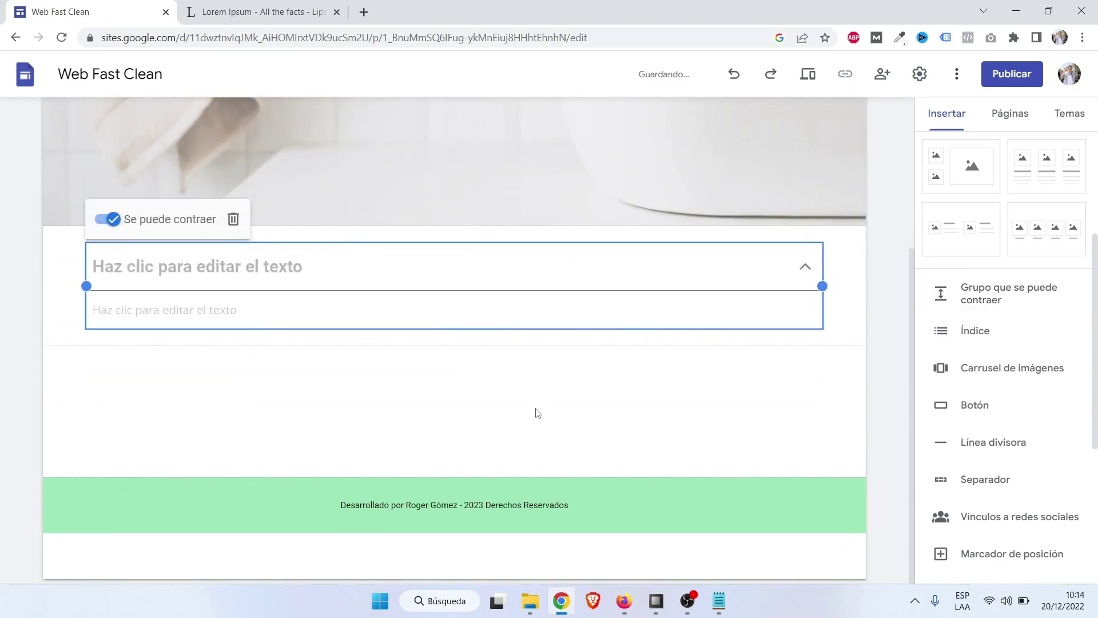
scroll(558, 432, "up", 3)
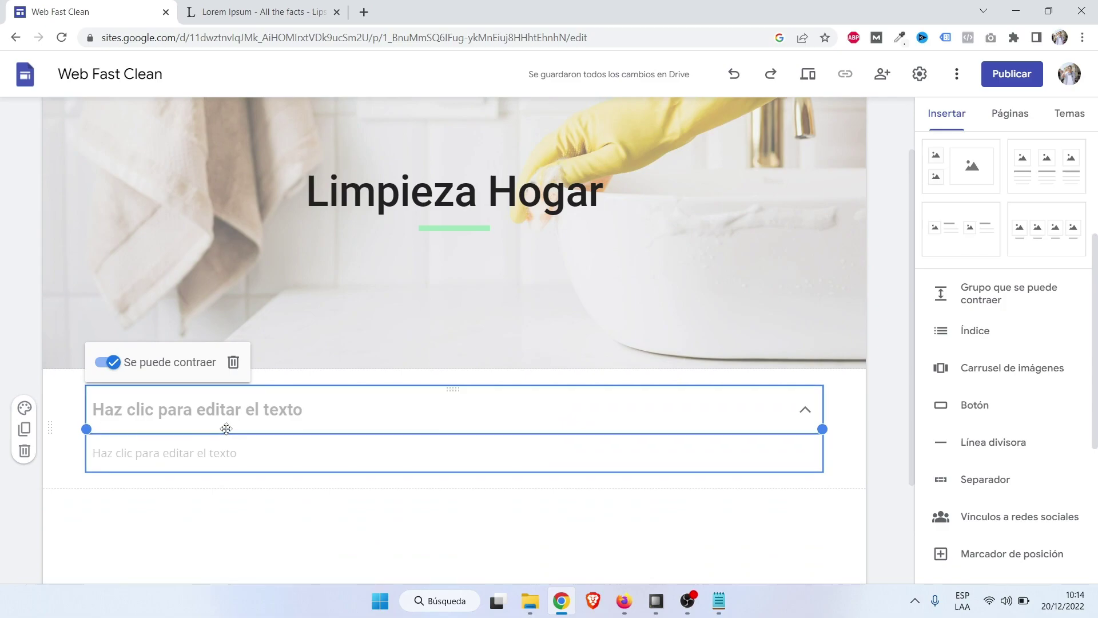
left_click(191, 417)
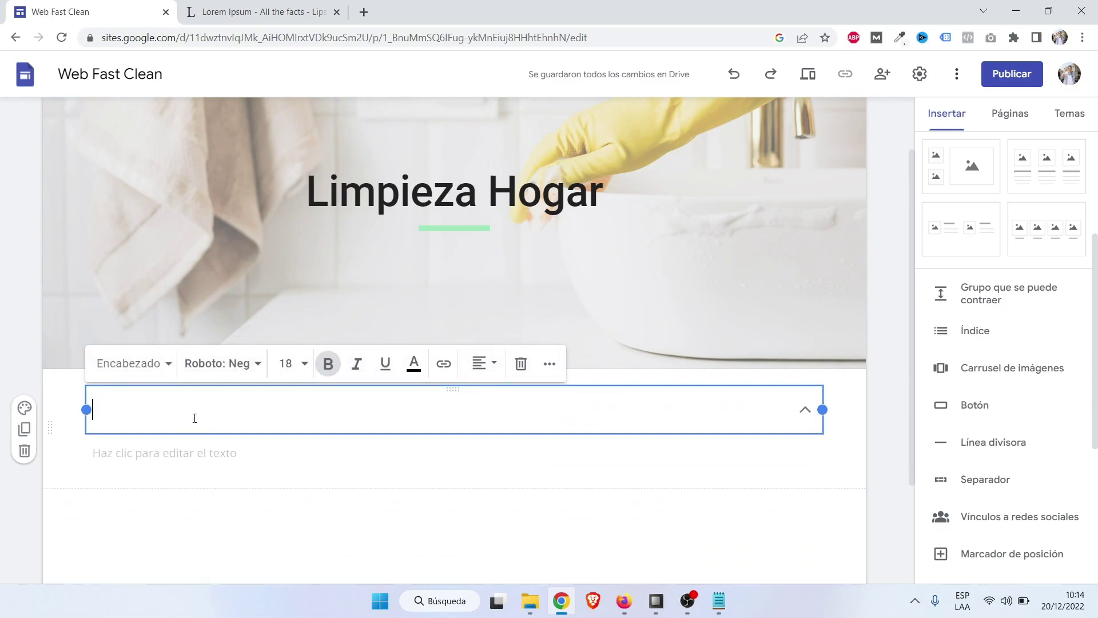
type("Limpiamoz tu h")
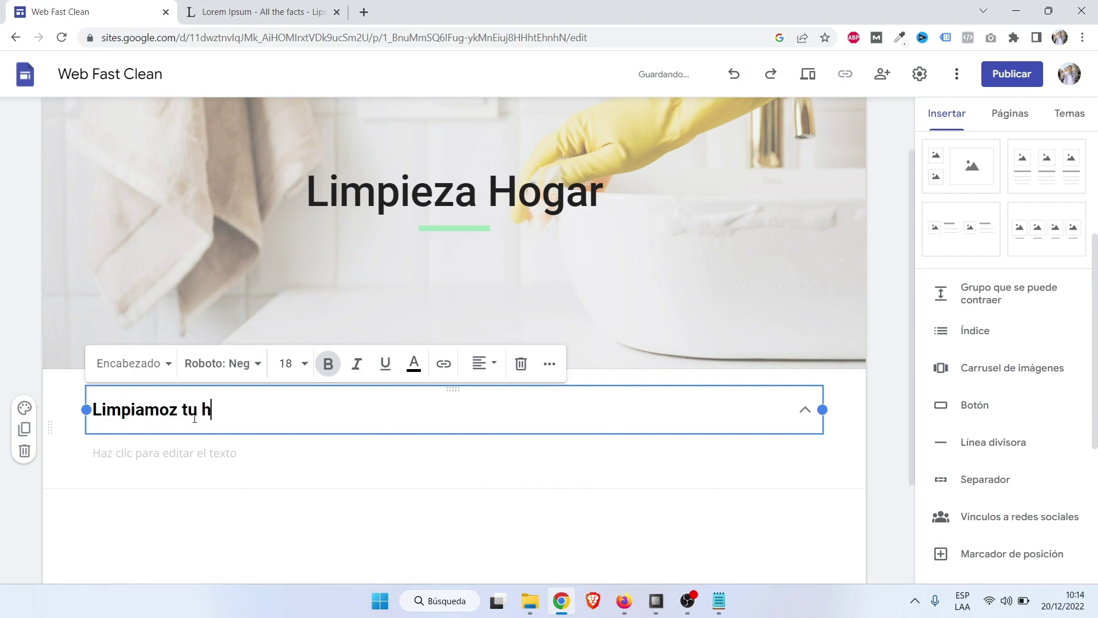
key("Caps_Lock")
type("H")
key("Caps_Lock")
type("ogar")
key("Return")
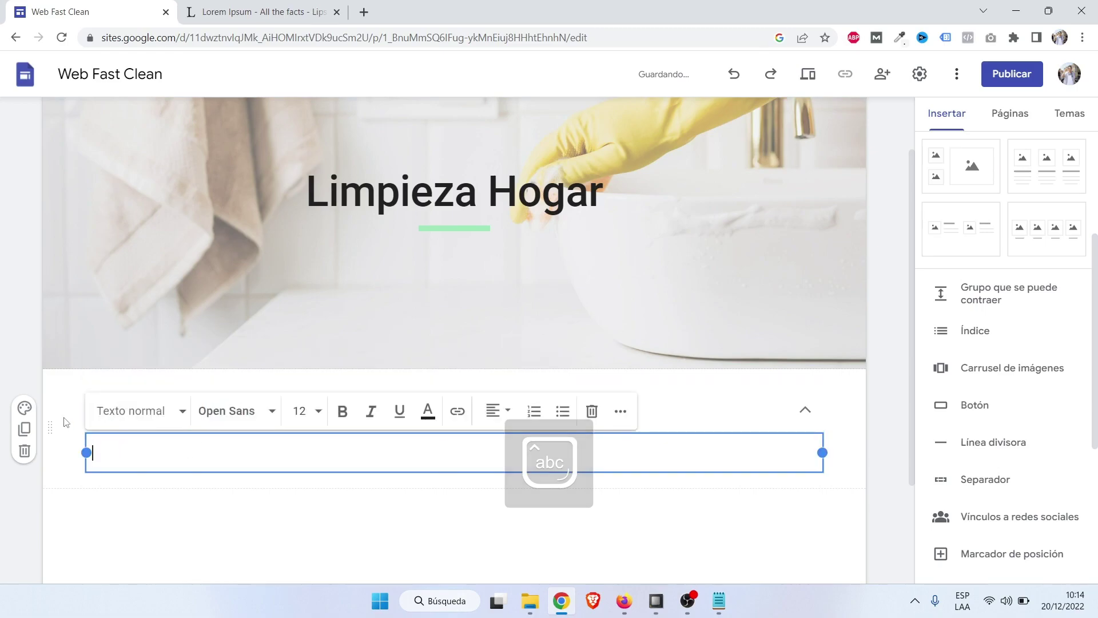
left_click(65, 422)
left_click(177, 410)
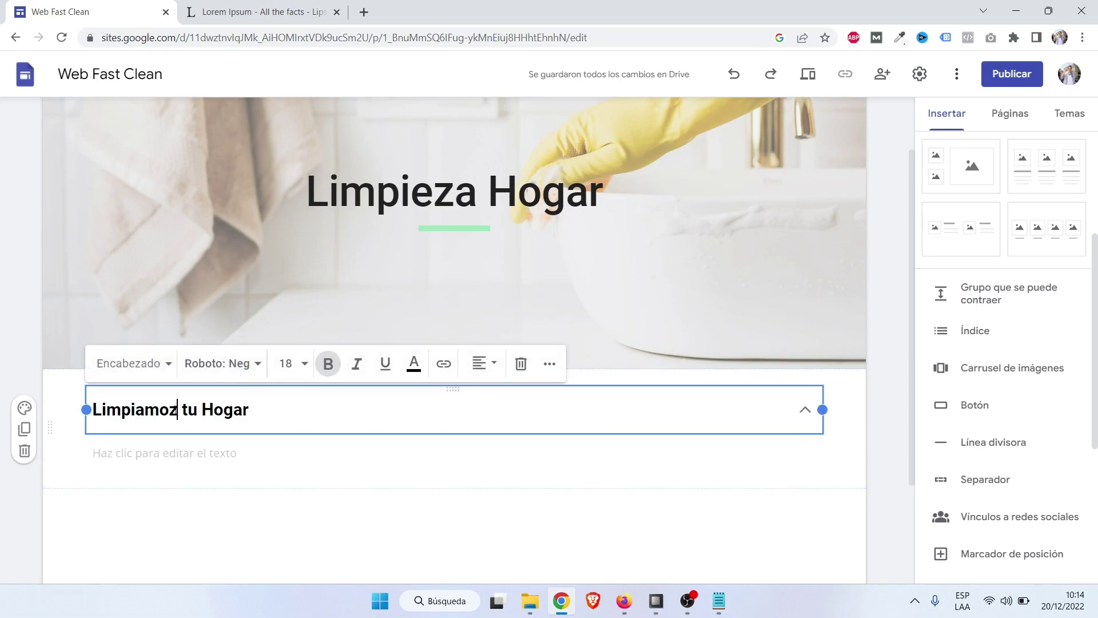
key("BackSpace")
type("s")
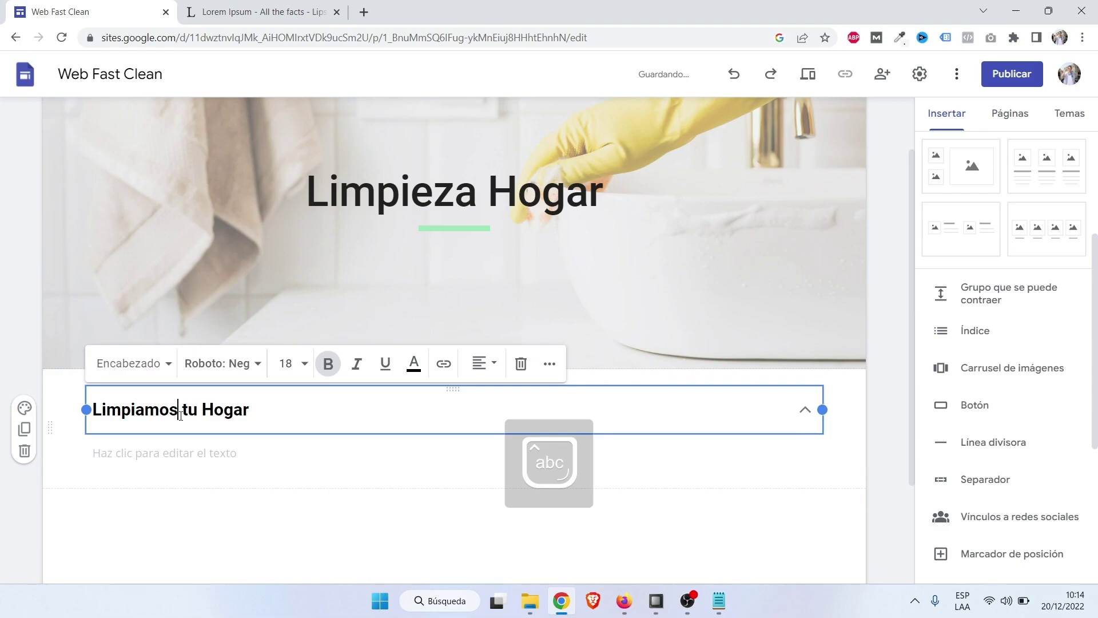
Type the body line 'Atendemos a Casas, Departamentos, Edificios, Cond…' and deselect the group.
left_click(202, 456)
type("A")
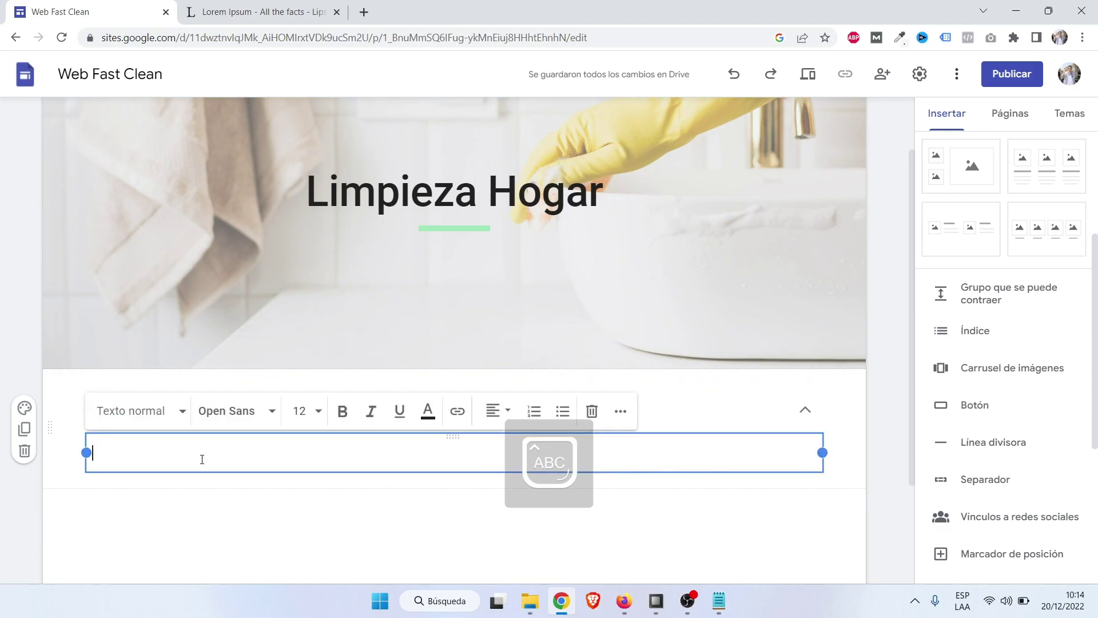
type("tendemos")
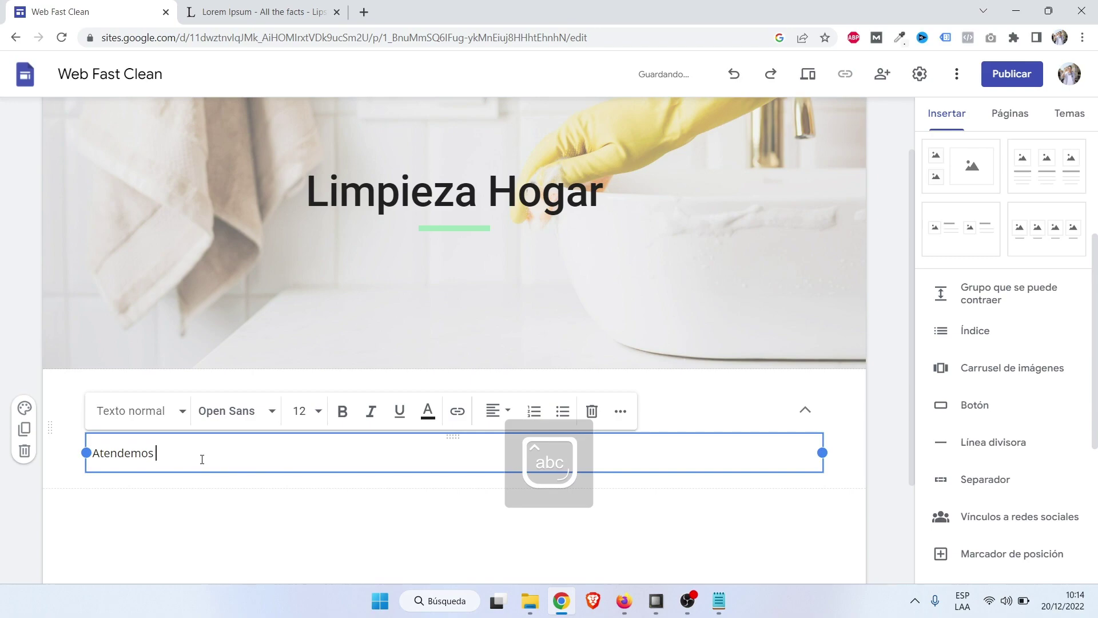
type(" a casa")
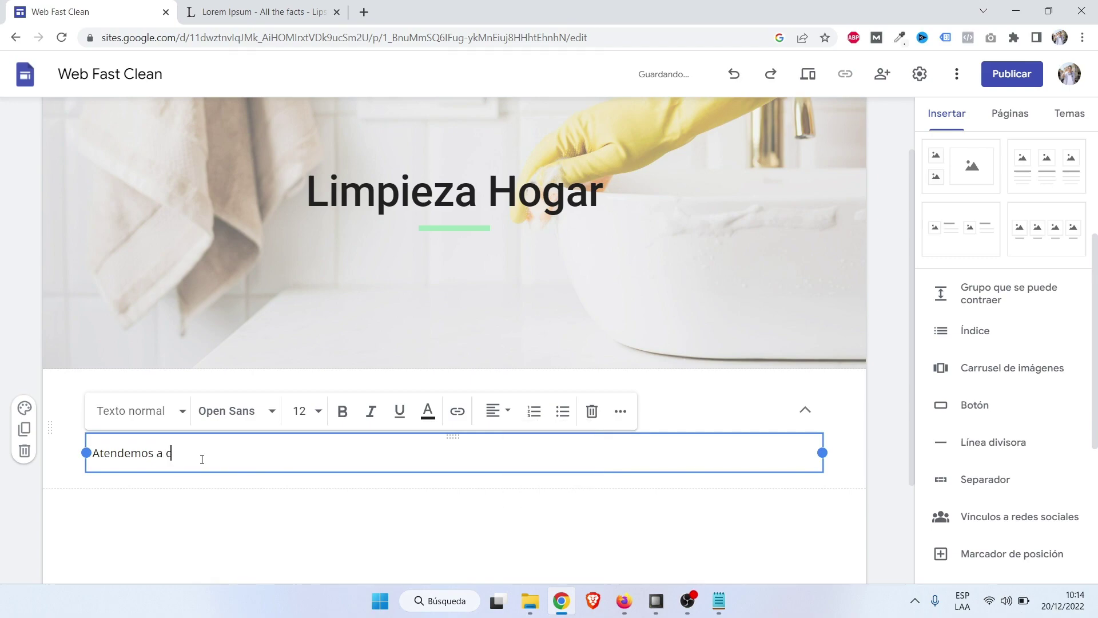
key("BackSpace")
key("Caps_Lock")
type("C")
key("Caps_Lock")
type("asas, Departament")
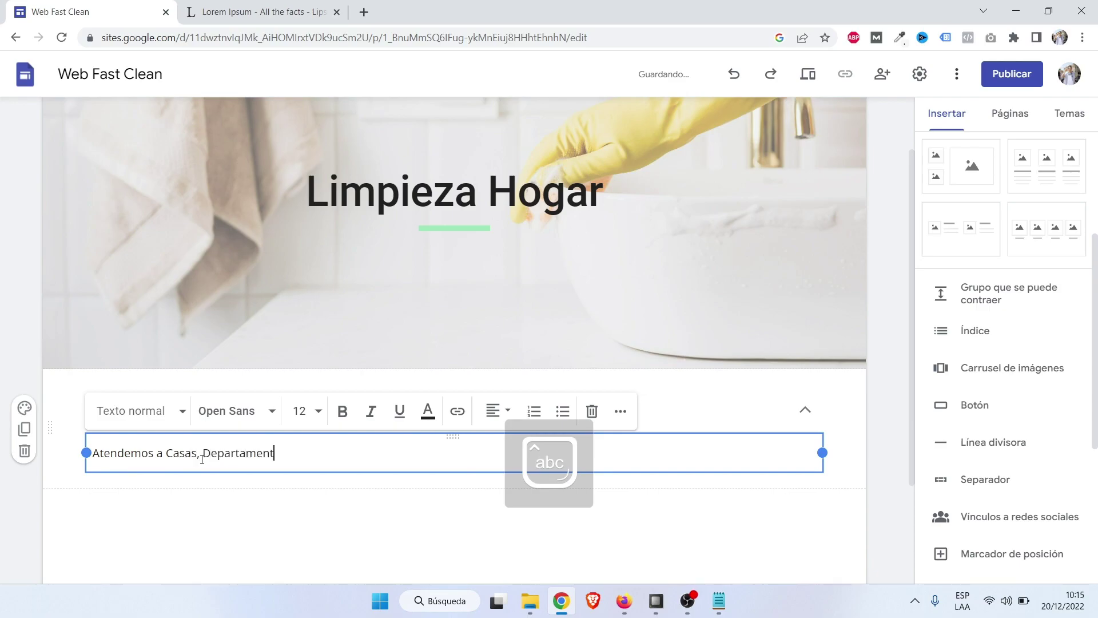
type("os,")
key("Caps_Lock")
type("E")
key("Caps_Lock")
type("dificios,")
key("Caps_Lock")
type("C")
key("Caps_Lock")
type("ondiminios")
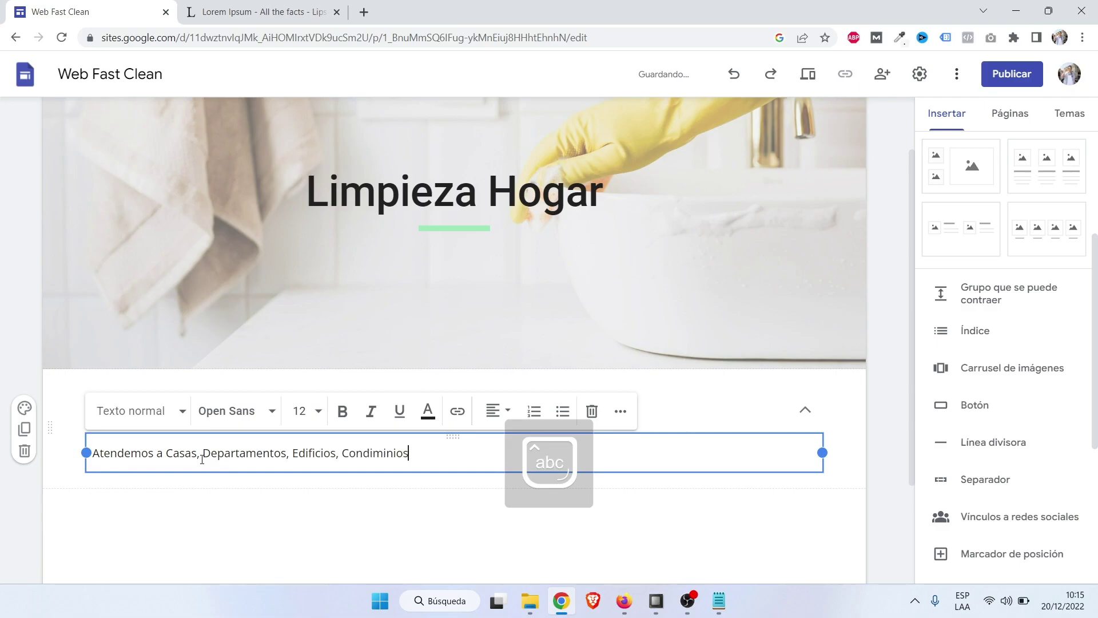
key("Caps_Lock")
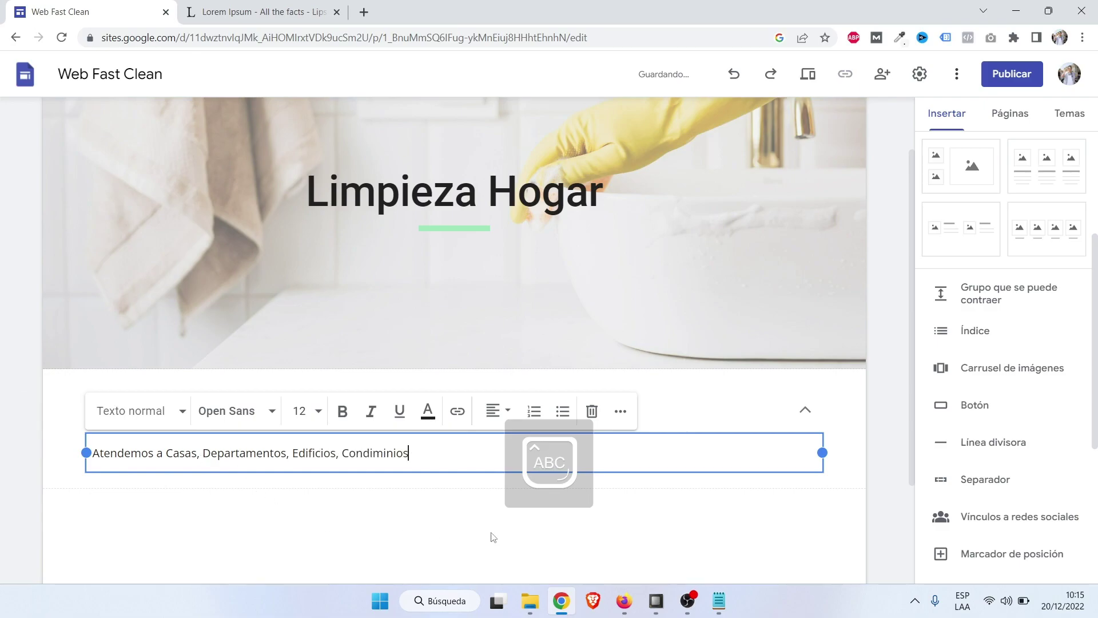
left_click(709, 508)
scroll(122, 485, "down", 3)
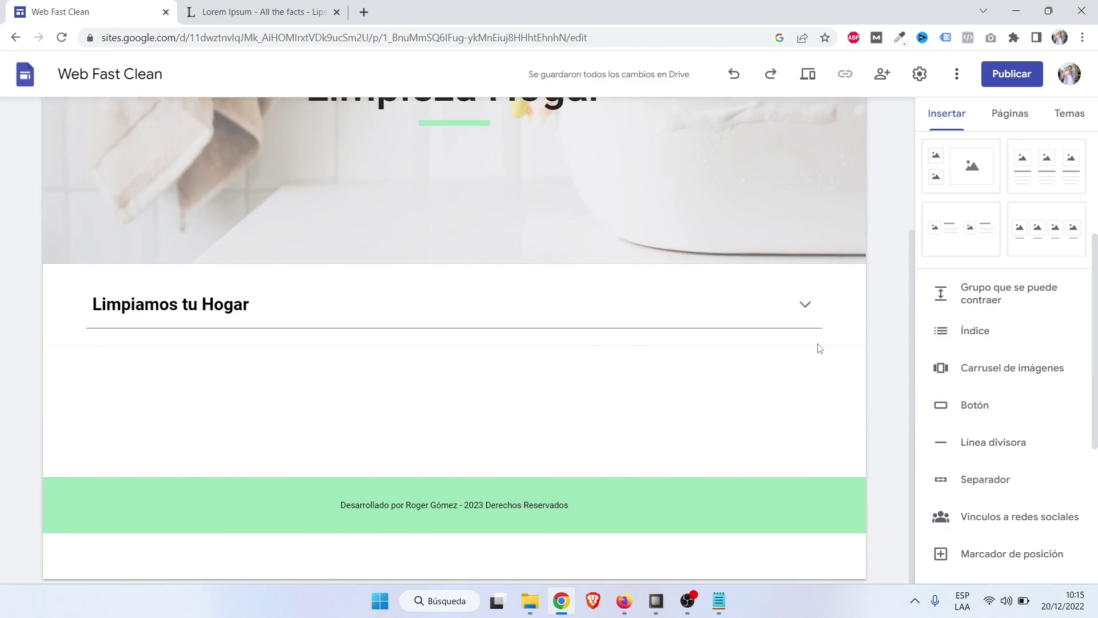
Expand the 'Limpiamos tu Hogar' group and centre-align its heading and description paragraph.
left_click(809, 308)
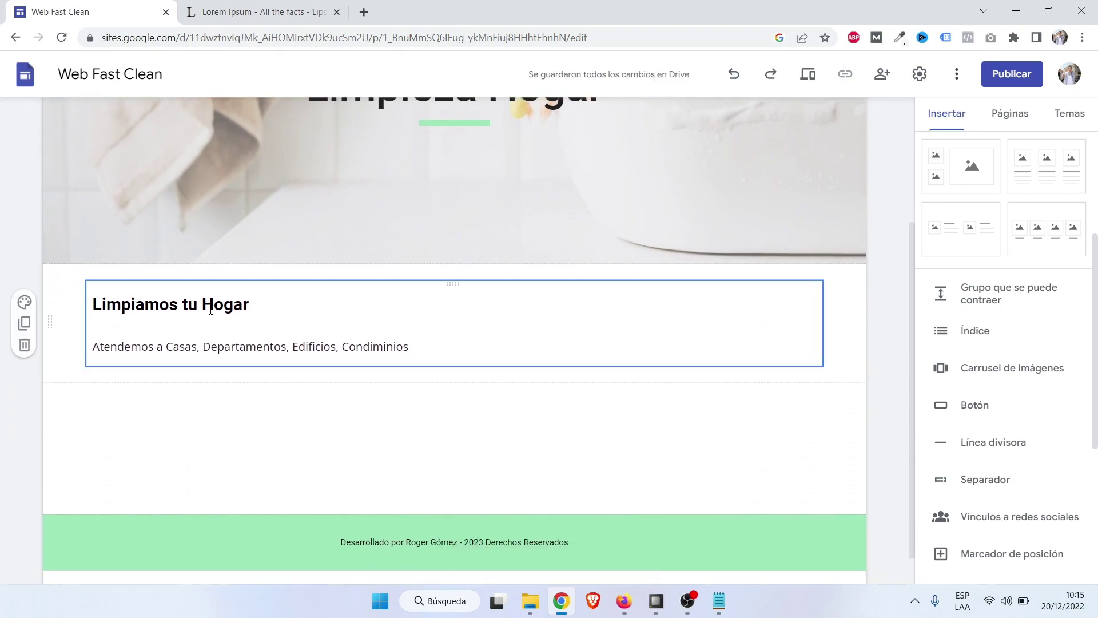
left_click(384, 293)
left_click(474, 262)
left_click(481, 294)
left_click(324, 346)
left_click(494, 305)
left_click(493, 343)
scroll(822, 438, "up", 3)
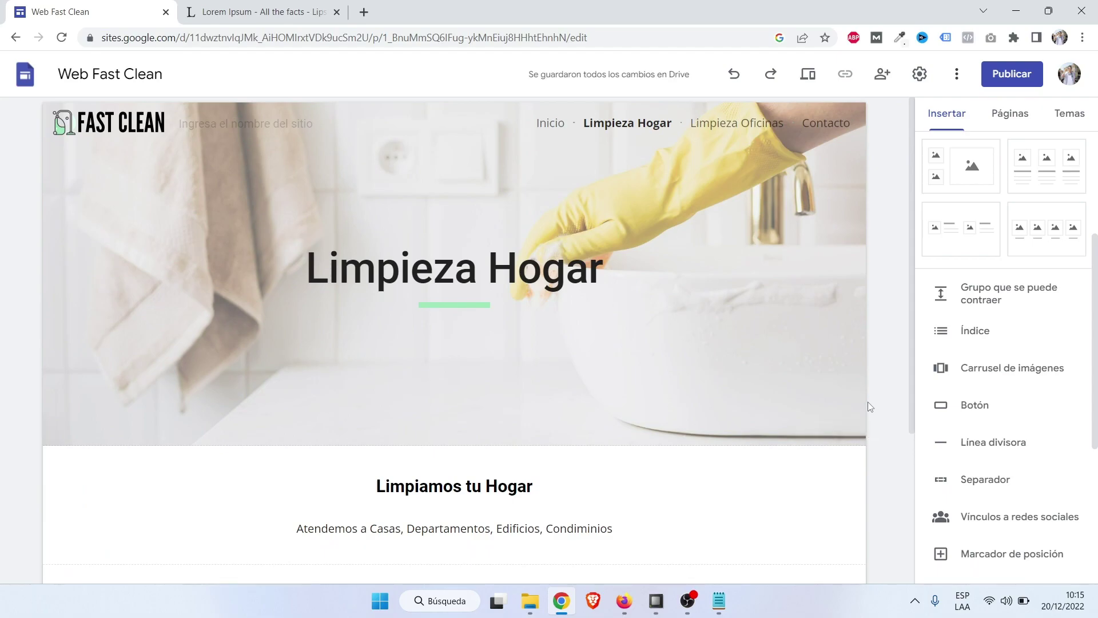
scroll(868, 406, "down", 3)
scroll(868, 406, "up", 3)
left_click(615, 603)
scroll(878, 103, "up", 7)
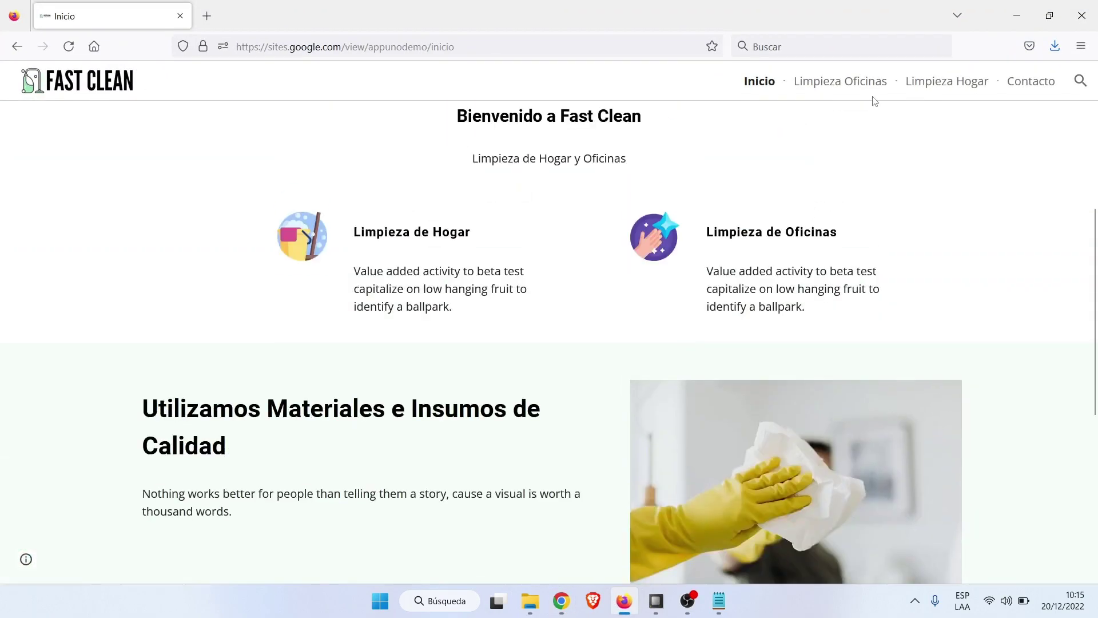
left_click(962, 81)
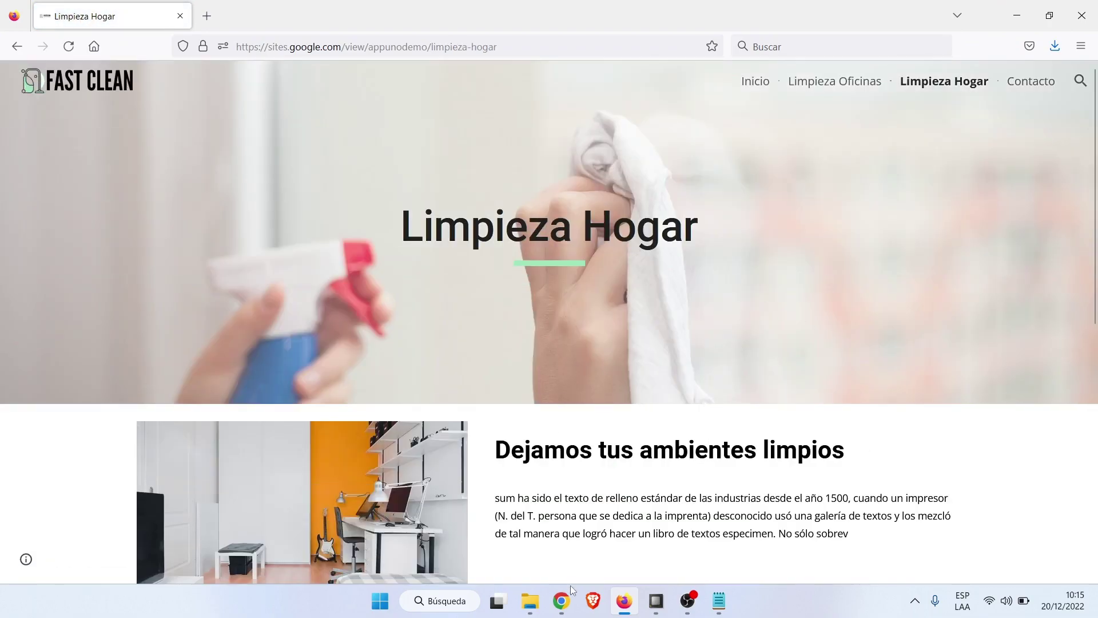
left_click(561, 601)
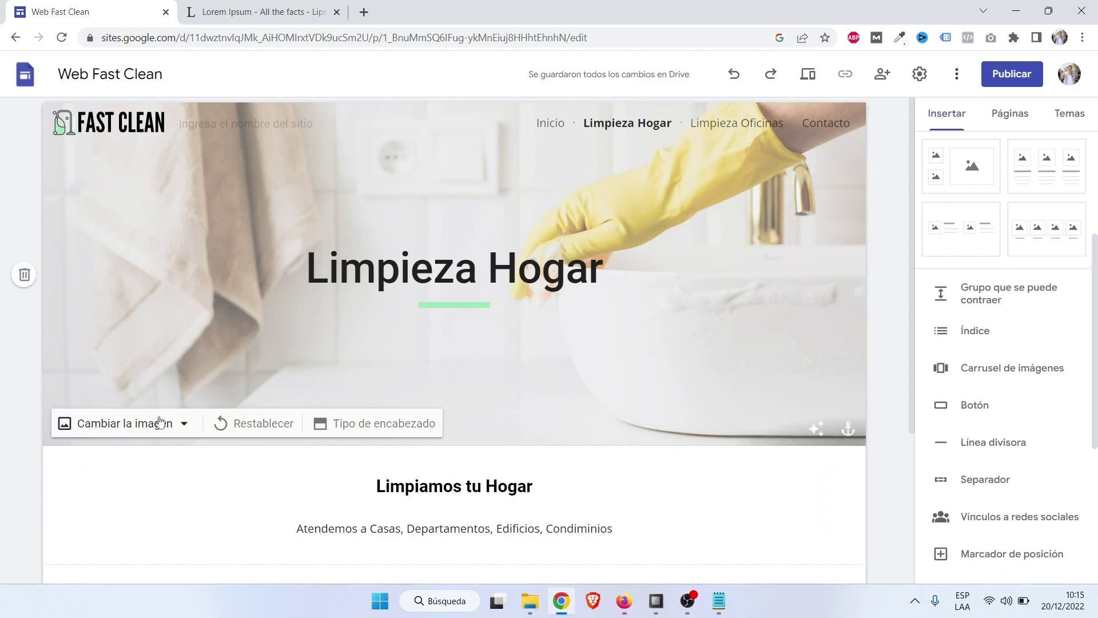
Upload the 'banner casa' spray-bottle photo as the Limpieza Hogar header image.
left_click(144, 428)
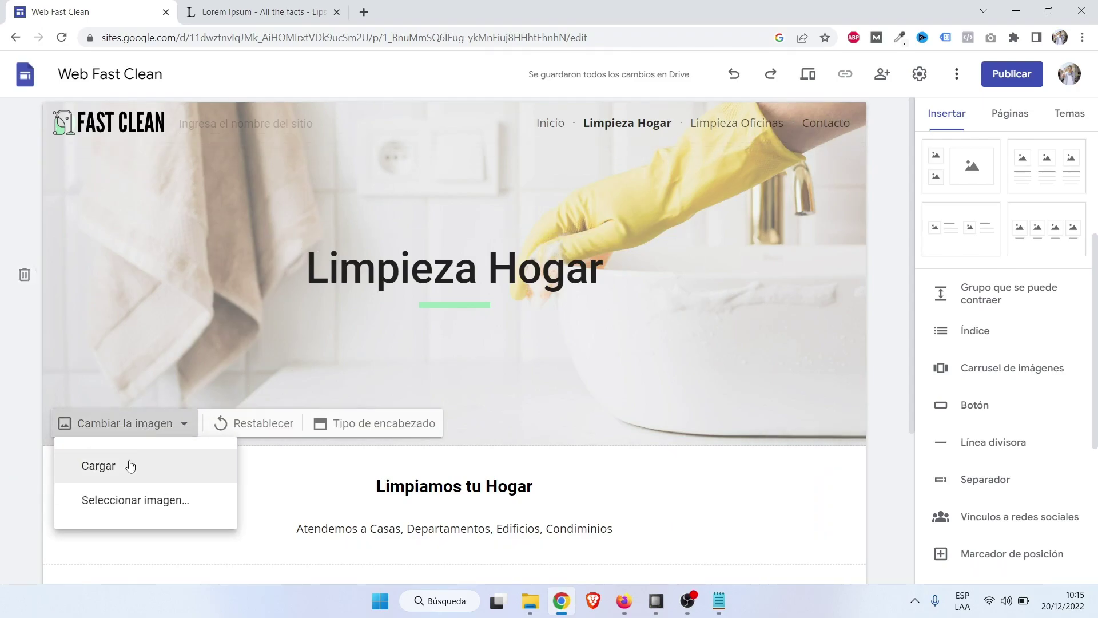
left_click(131, 466)
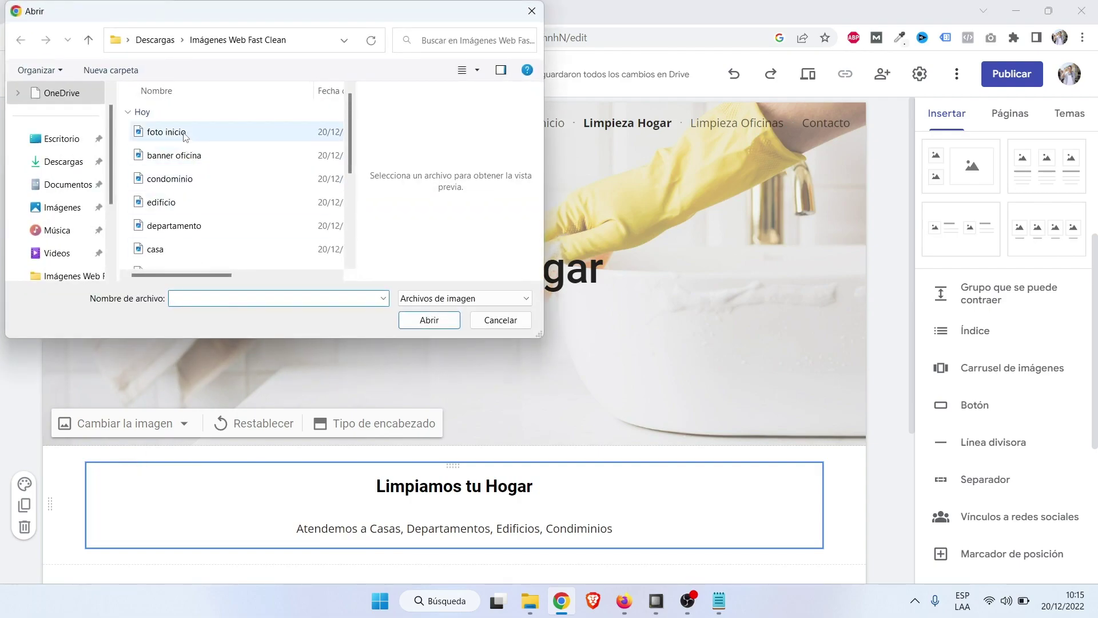
left_click(150, 132)
left_click(179, 157)
left_click(171, 180)
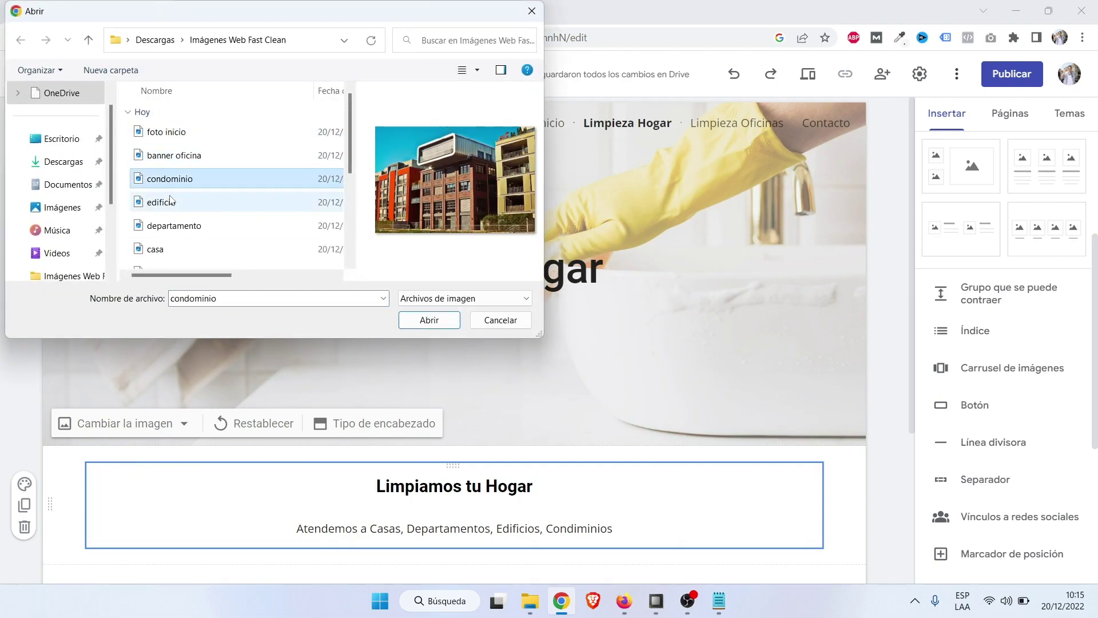
left_click(171, 201)
left_click(171, 227)
scroll(172, 229, "down", 2)
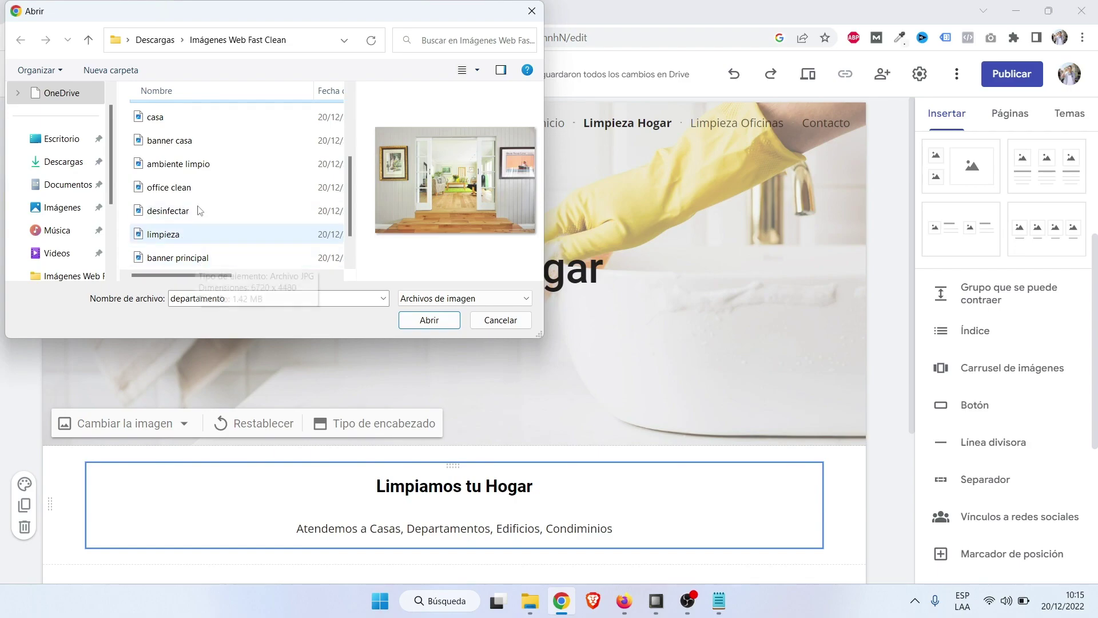
left_click(196, 143)
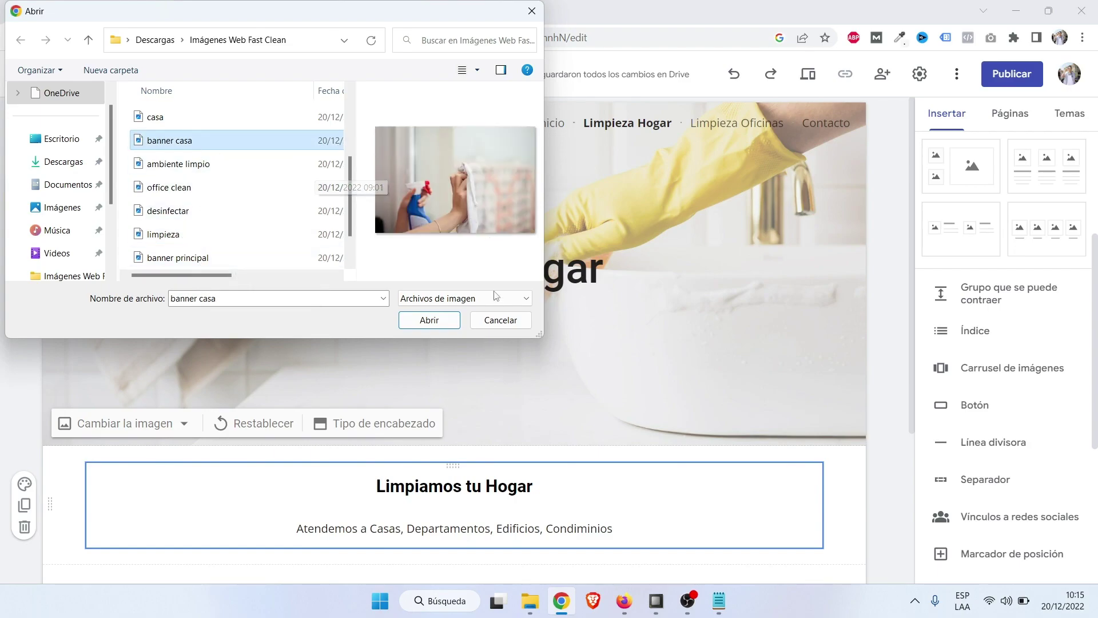
left_click(429, 320)
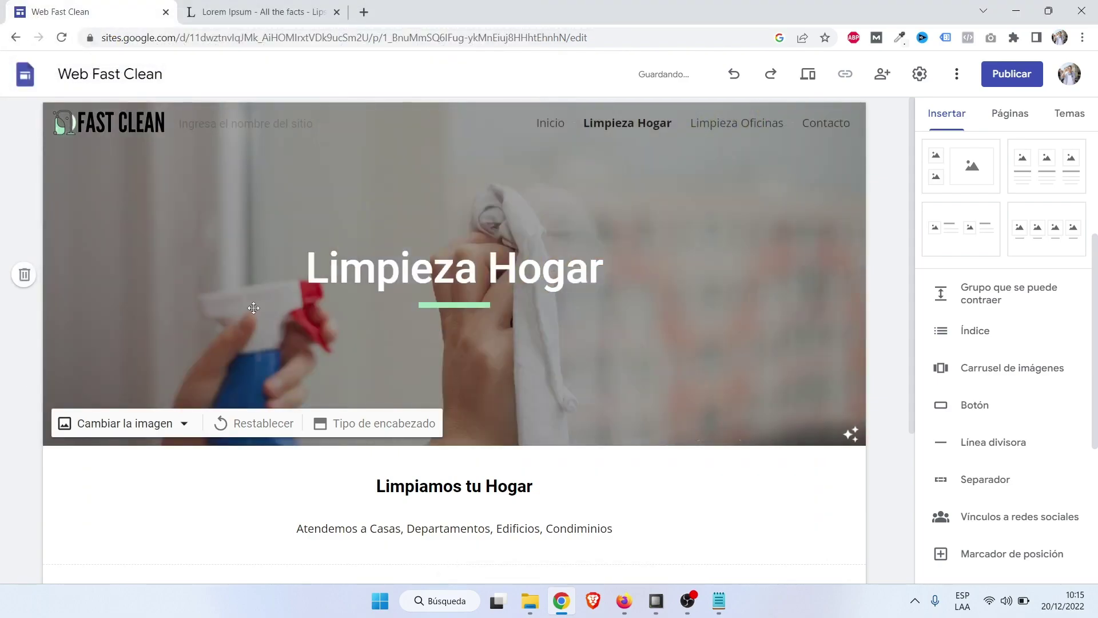
Toggle the header's 'Ajustar para facilitar la lectura' option off and back on.
scroll(569, 319, "down", 2)
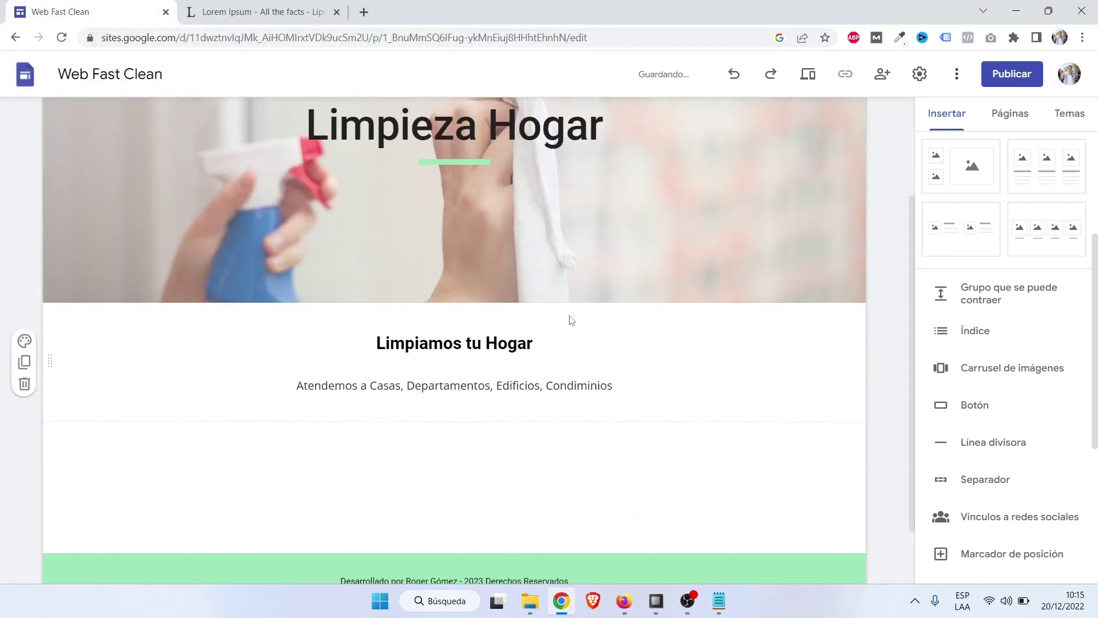
scroll(569, 318, "up", 2)
left_click(817, 428)
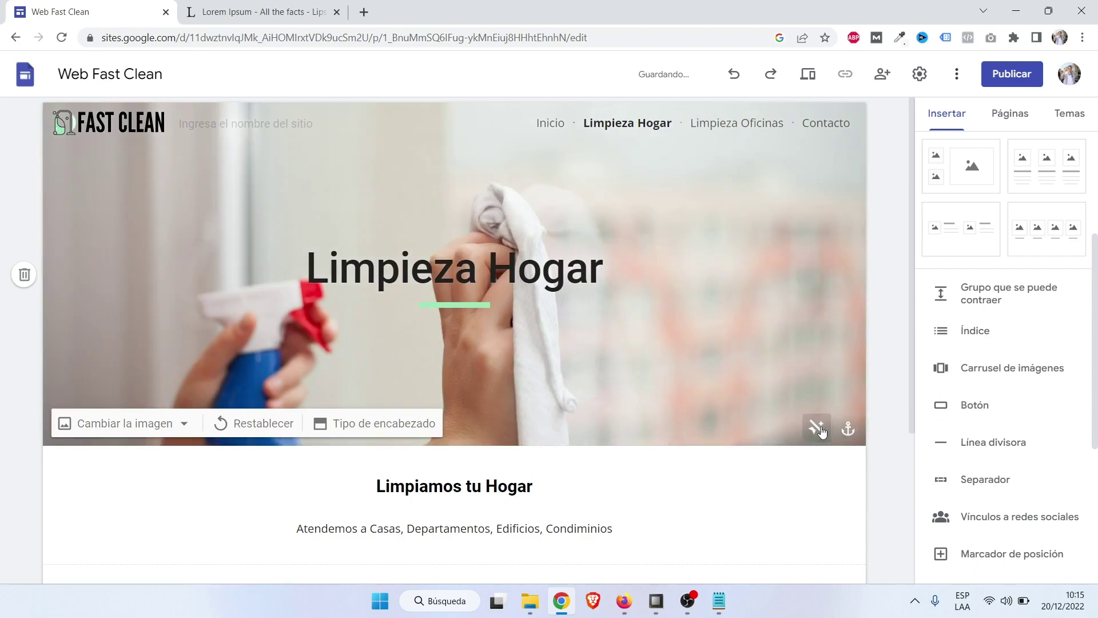
left_click(818, 428)
left_click(818, 429)
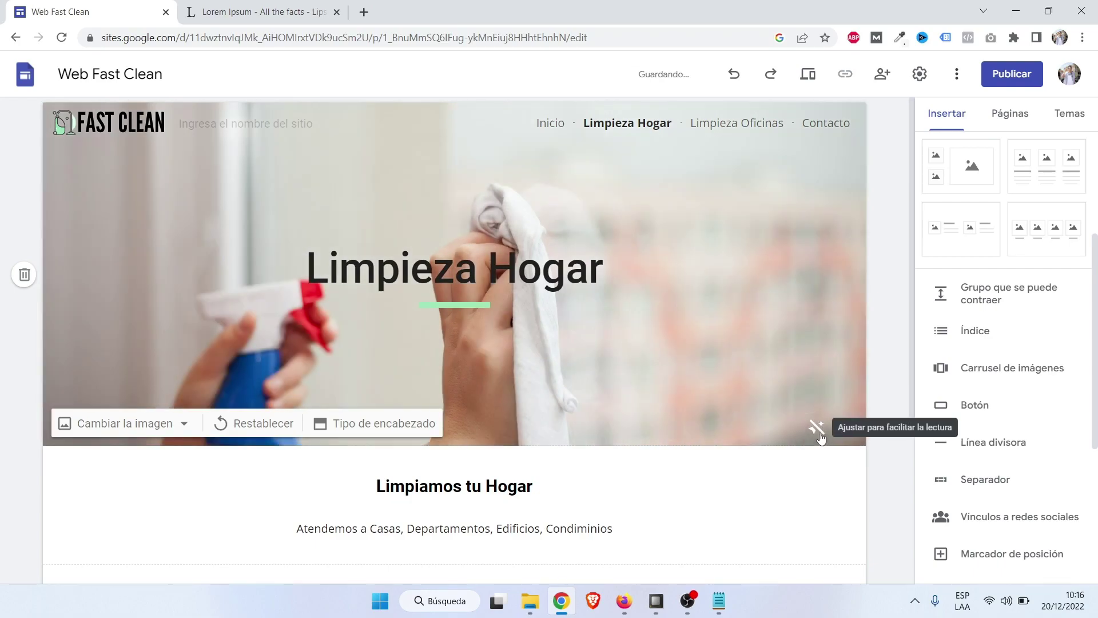
left_click(819, 434)
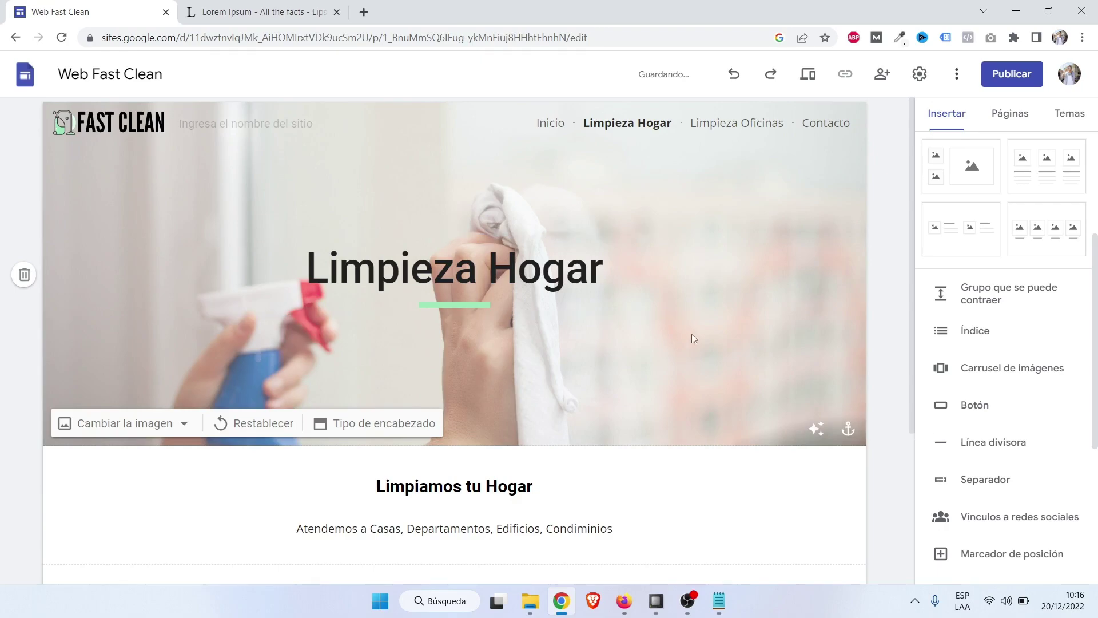
scroll(693, 323, "down", 1)
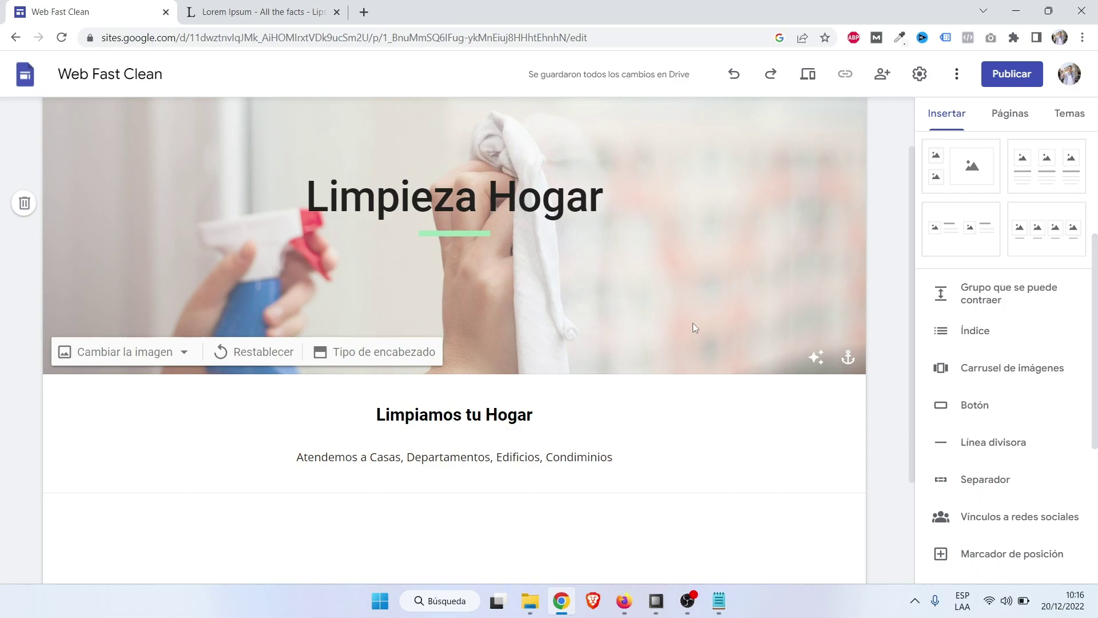
Review the published Limpieza Hogar page in Firefox, then return to the Chrome editor.
left_click(625, 601)
scroll(607, 492, "down", 4)
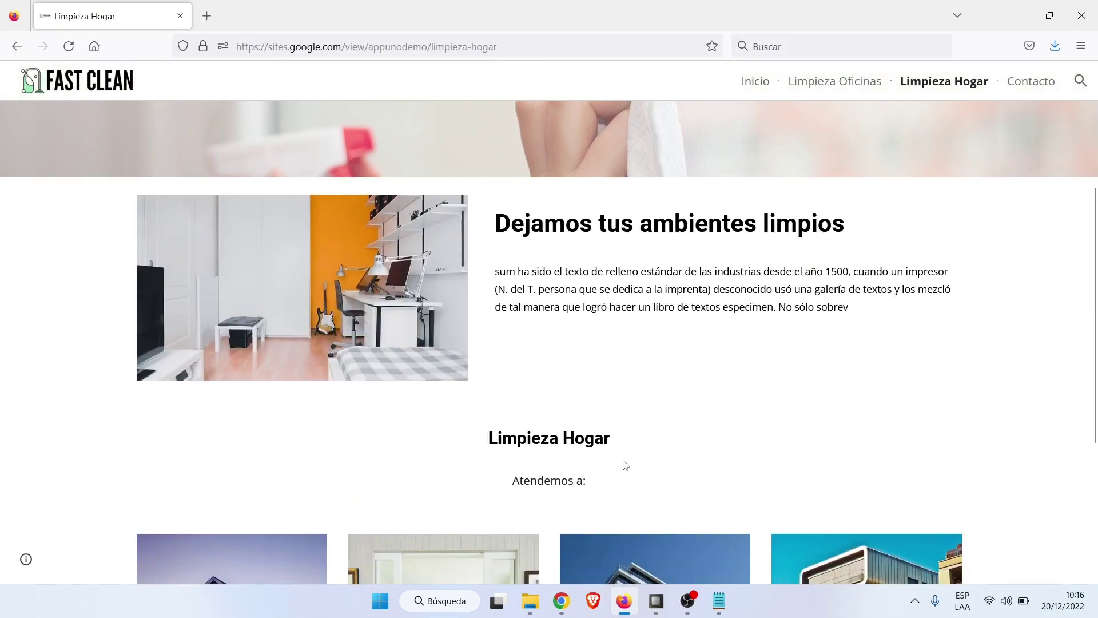
scroll(669, 406, "up", 3)
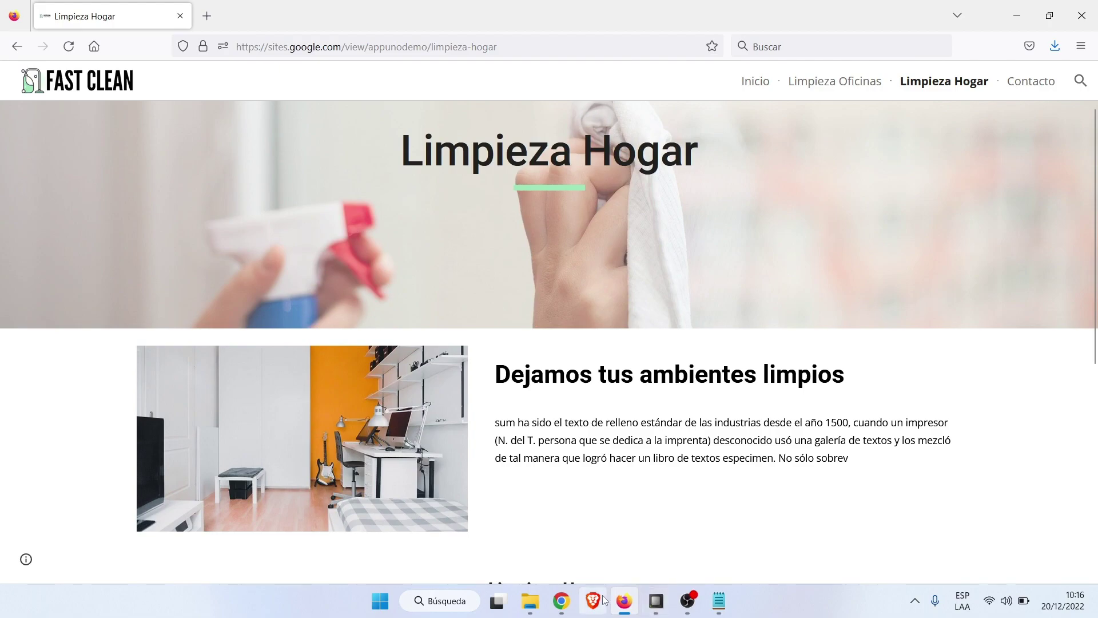
left_click(561, 601)
scroll(505, 362, "down", 3)
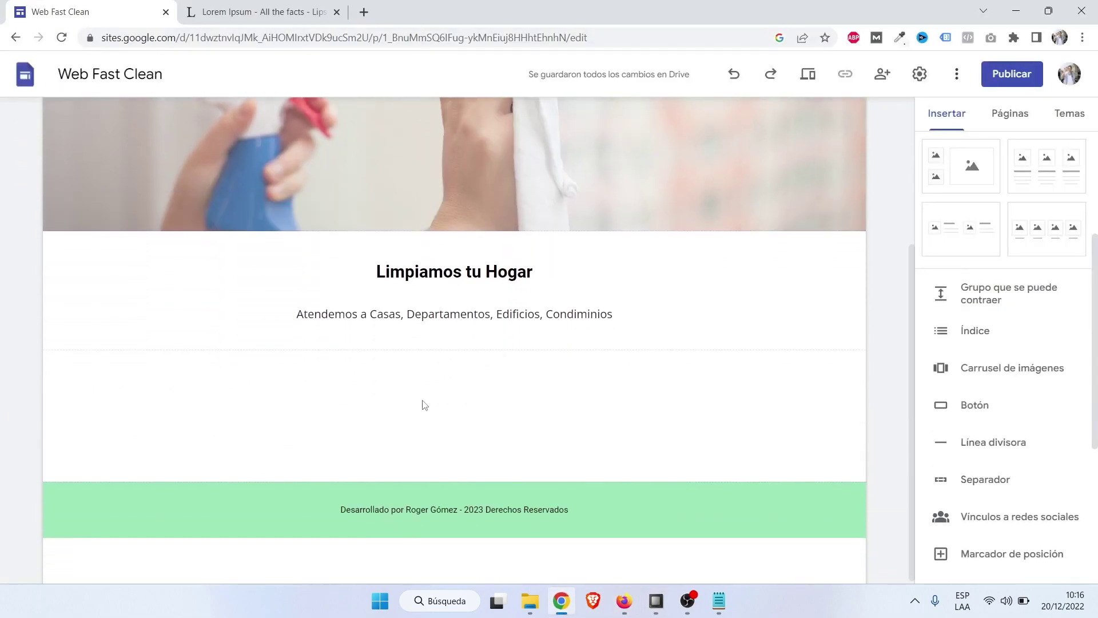
scroll(989, 194, "up", 3)
Insert an image-and-text block, upload the 'ambiente limpio' photo and begin its title.
left_click(975, 253)
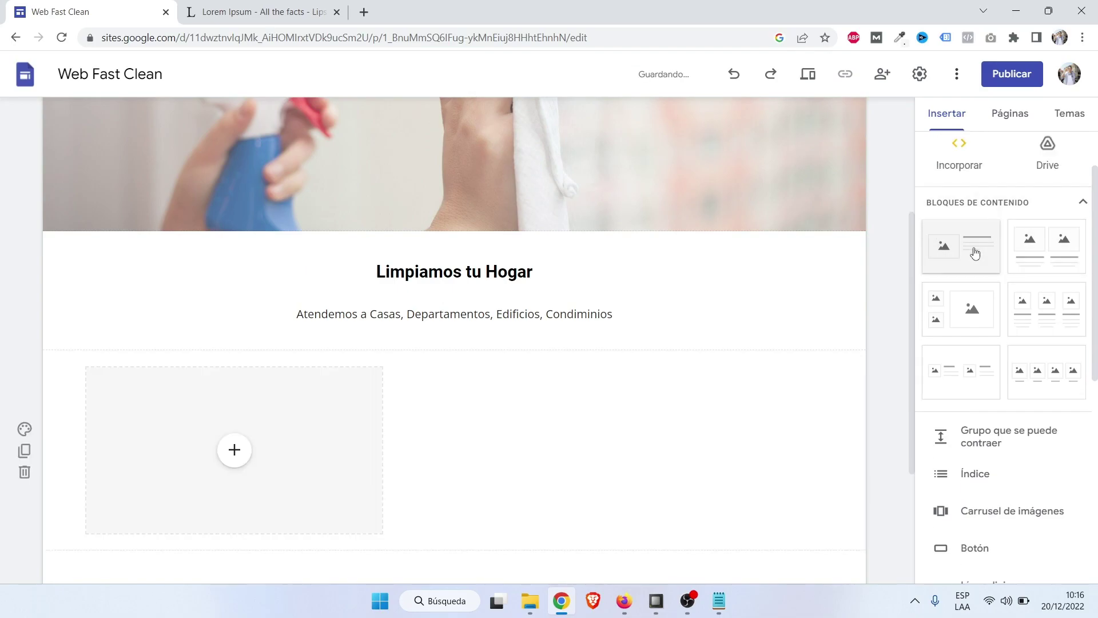
left_click(239, 262)
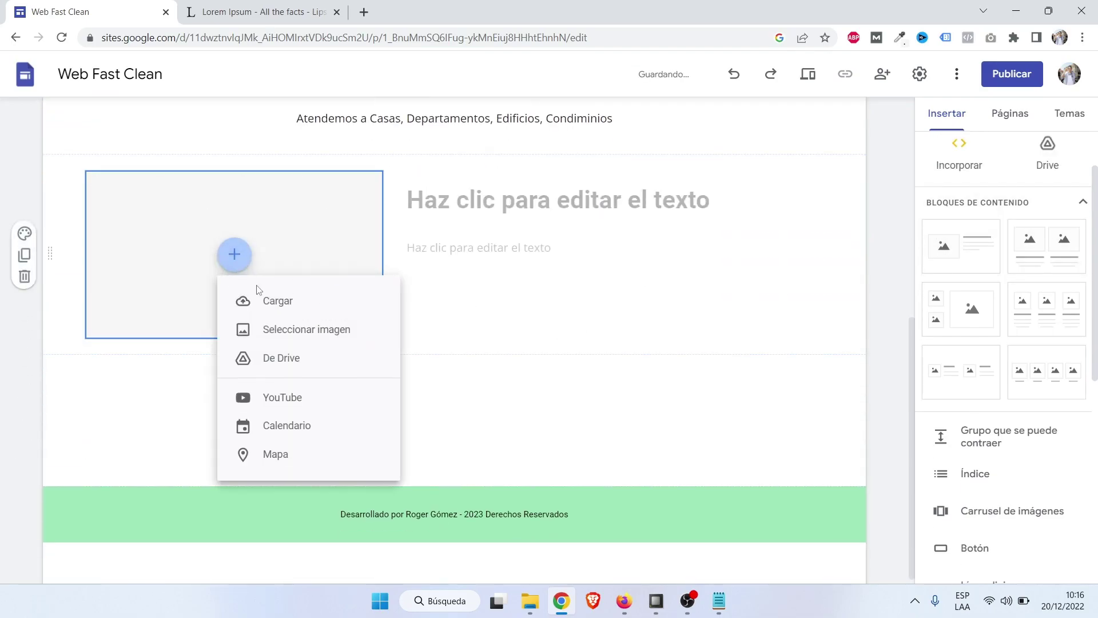
left_click(252, 299)
left_click(220, 179)
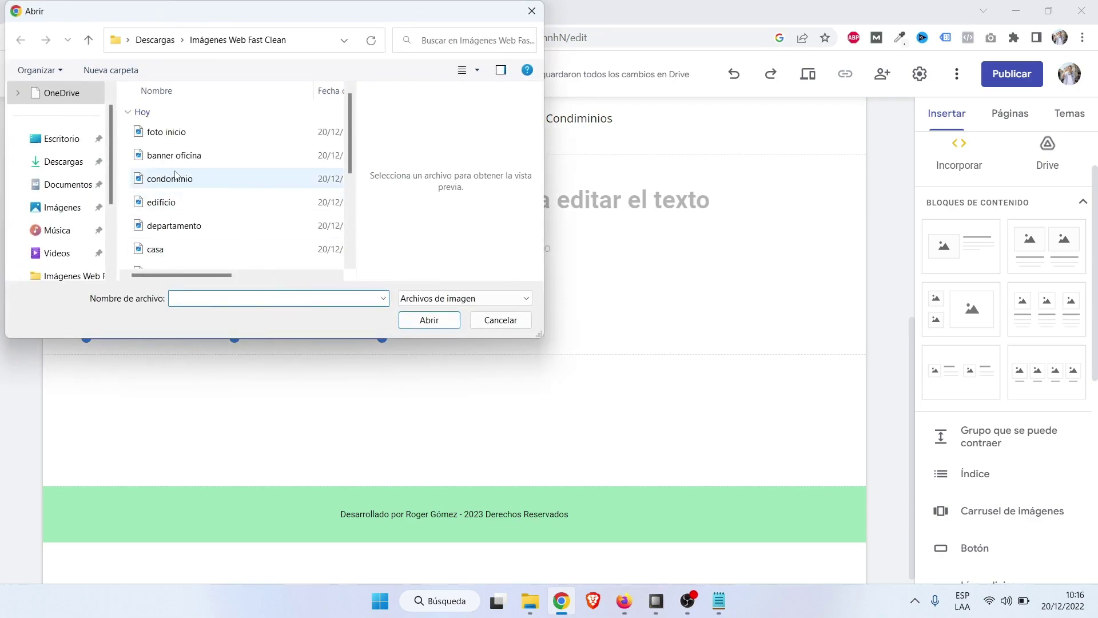
key("Down")
key("Down")
key("Down")
key("Down")
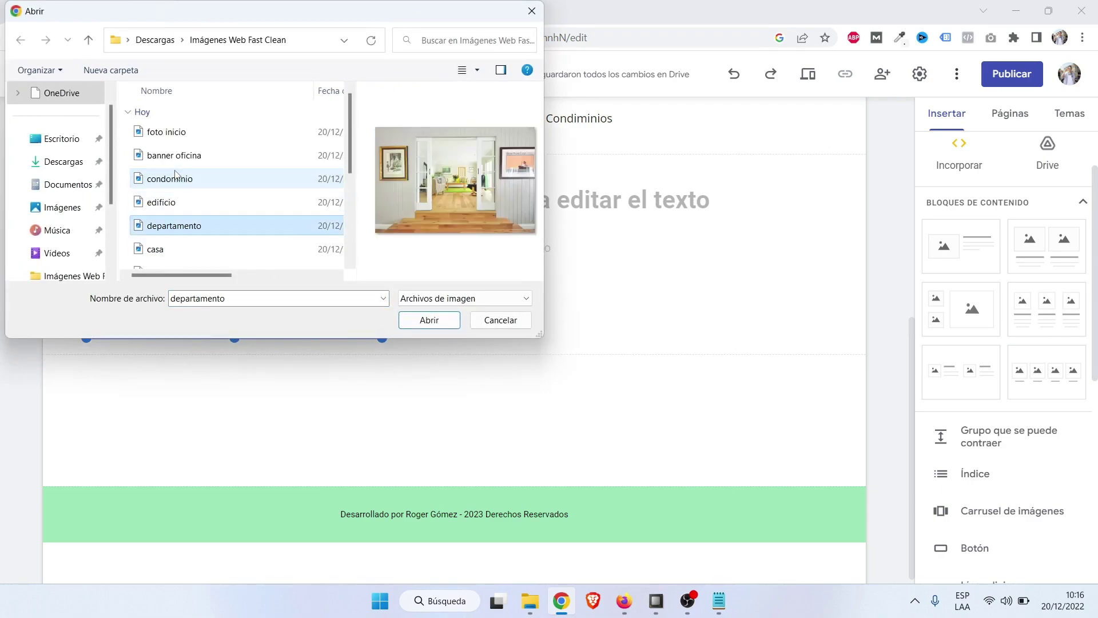
key("Down")
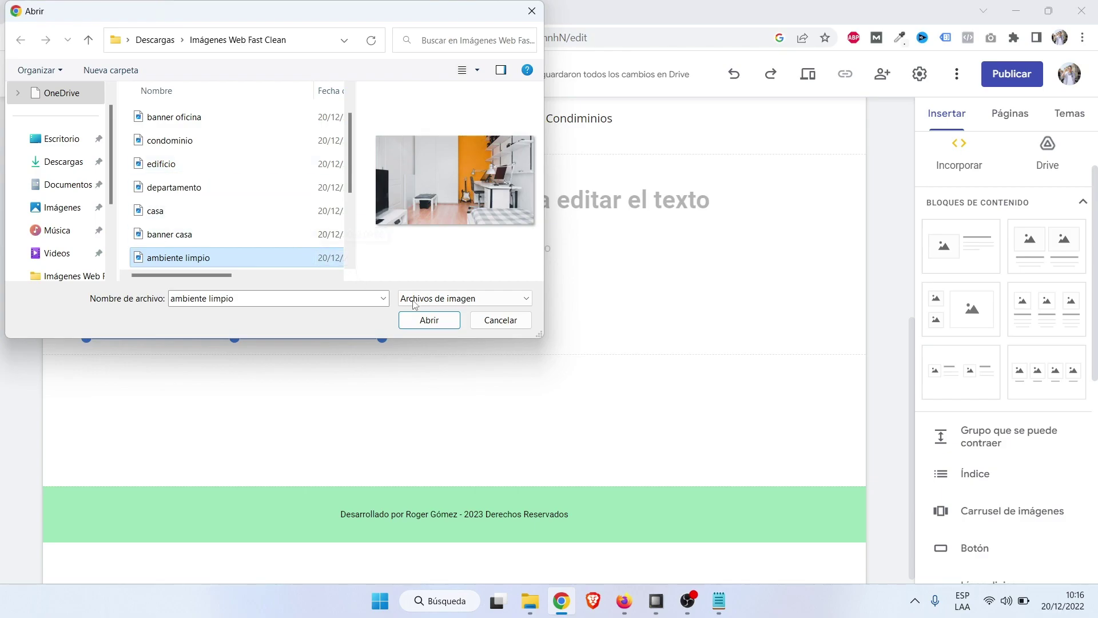
left_click(429, 320)
scroll(510, 377, "up", 3)
left_click(505, 348)
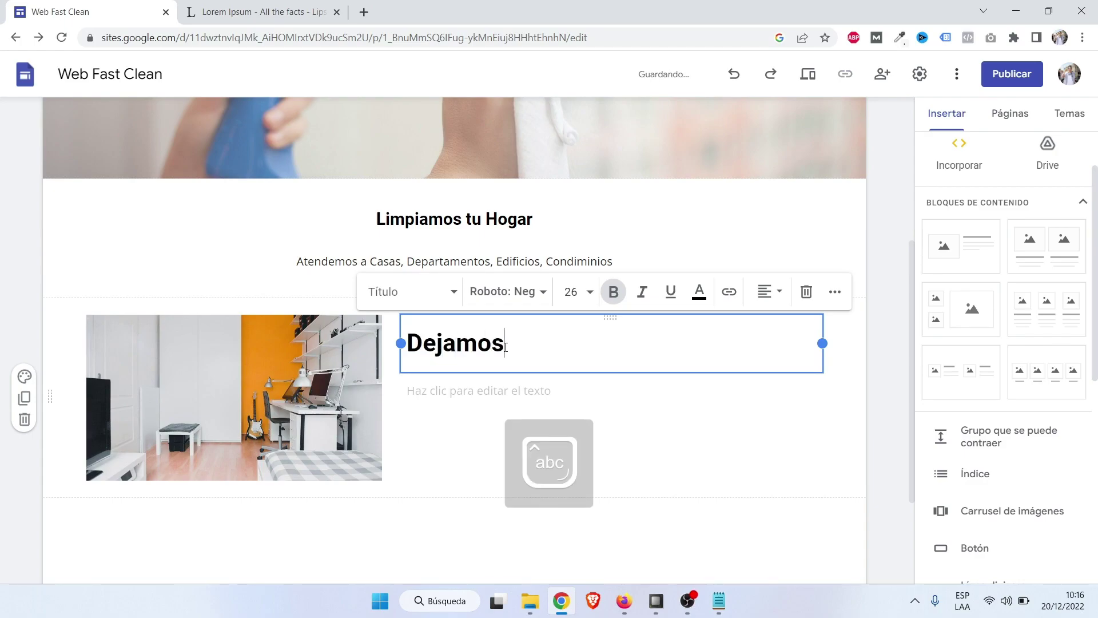
Complete the 'Dejamos tus Ambientes Limpios' heading and paste Lorem Ipsum from lipsum.com into the body.
type("Dejamos tus Ambientes Limpios")
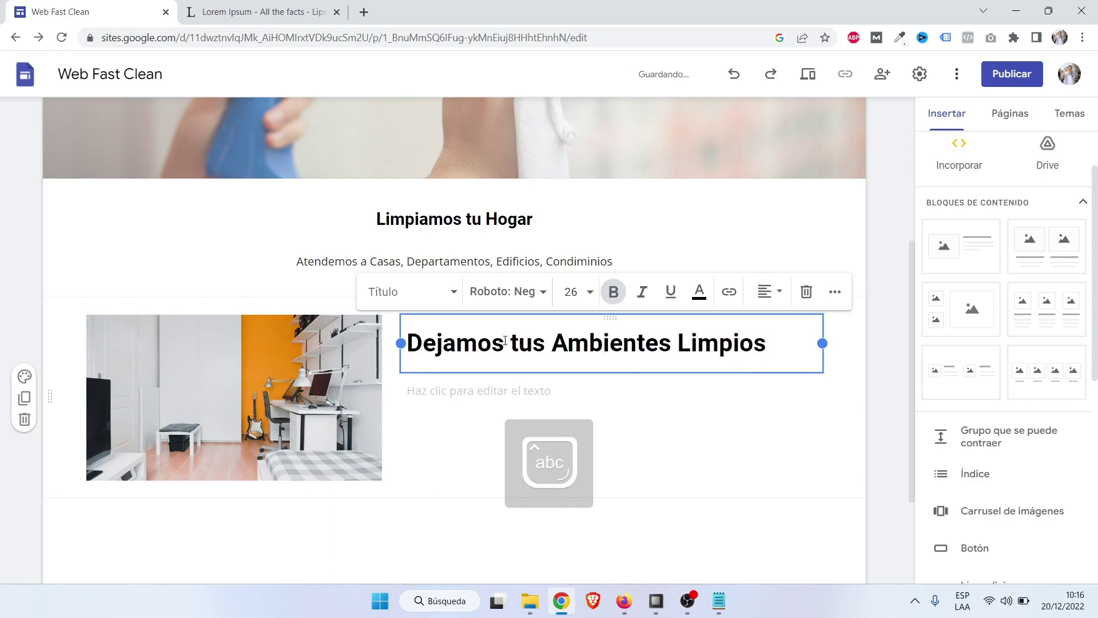
left_click(458, 392)
left_click(256, 8)
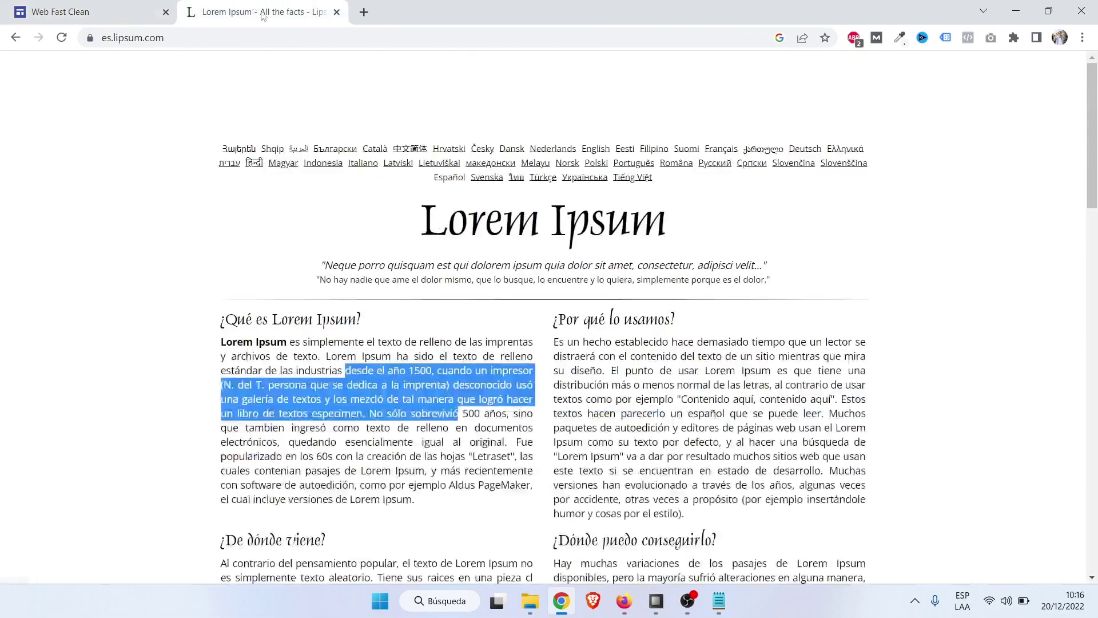
left_click_drag(388, 371, 446, 453)
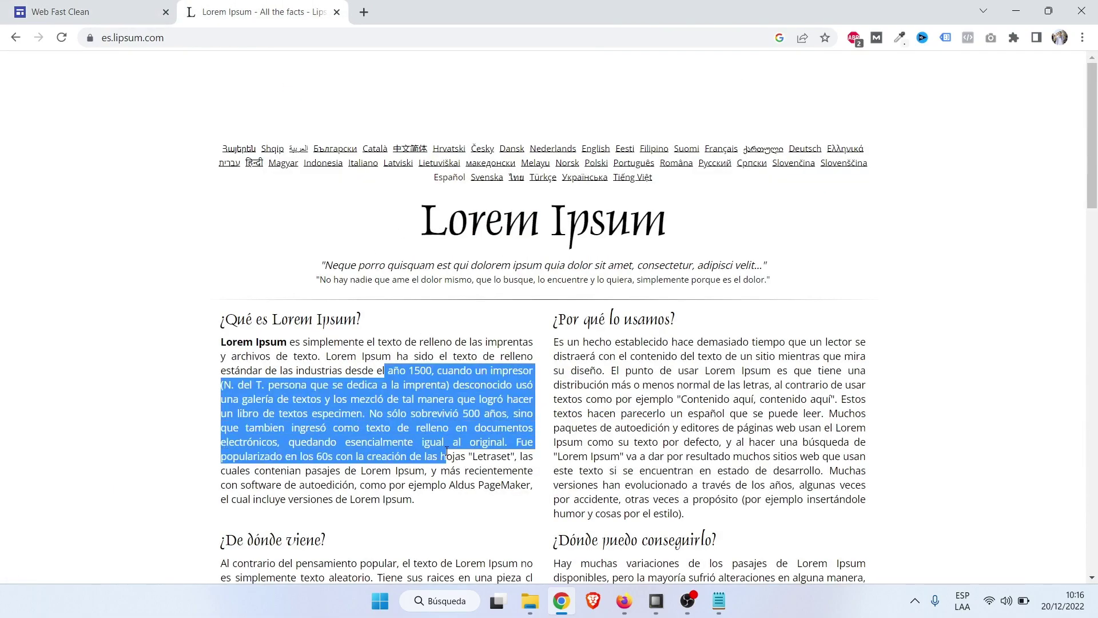
key("ctrl+c")
left_click(175, 6)
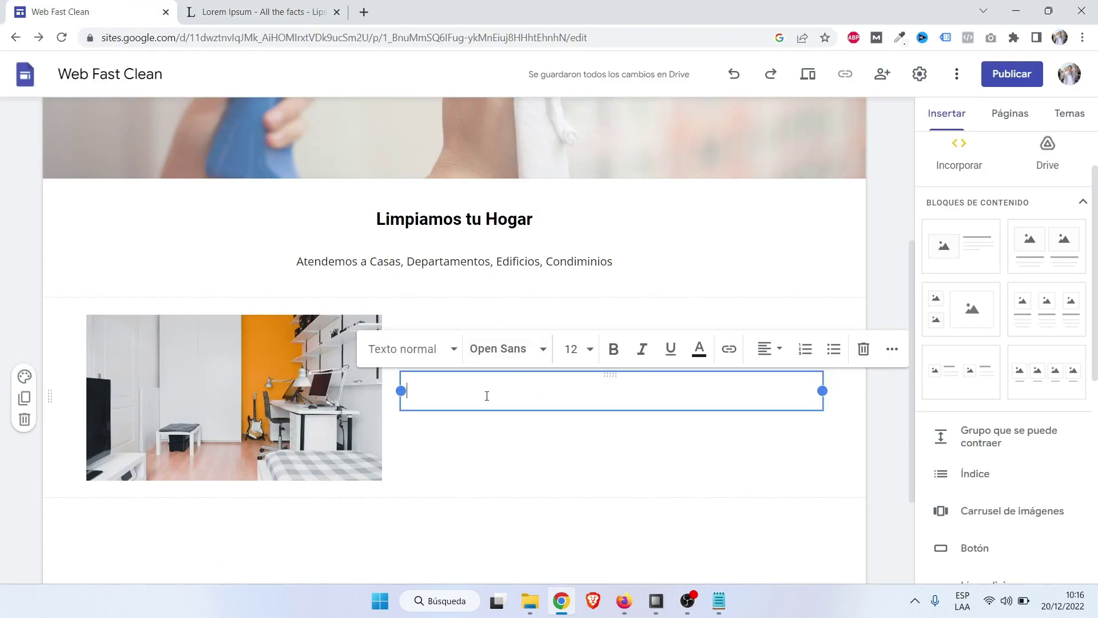
key("ctrl+v")
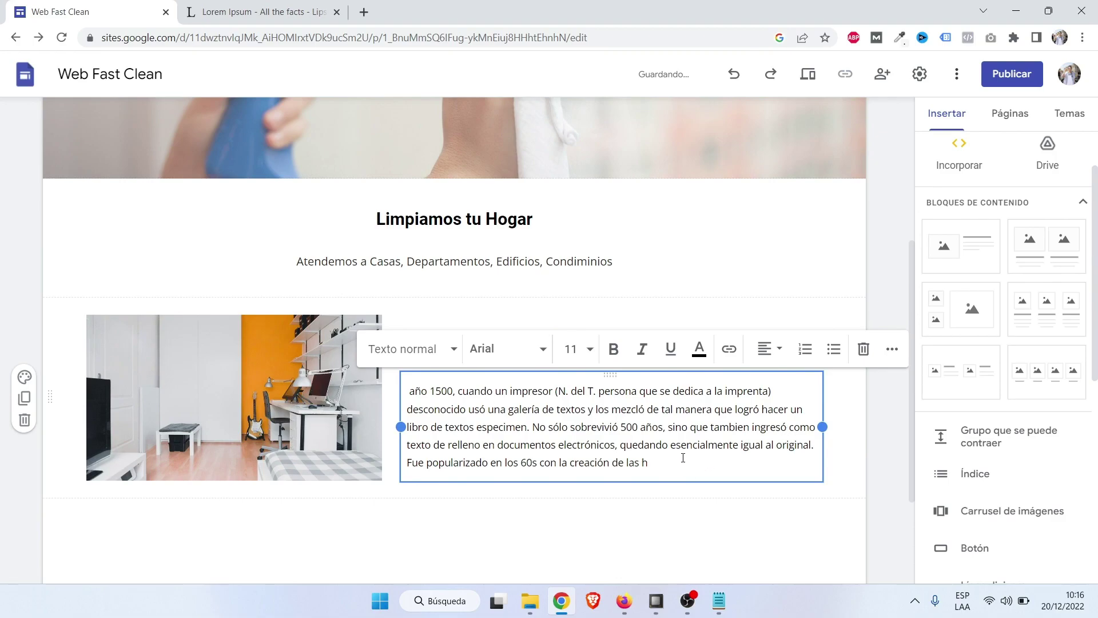
Trim the pasted paragraph so it ends at 'sino que'.
left_click_drag(684, 459, 672, 445)
key("BackSpace")
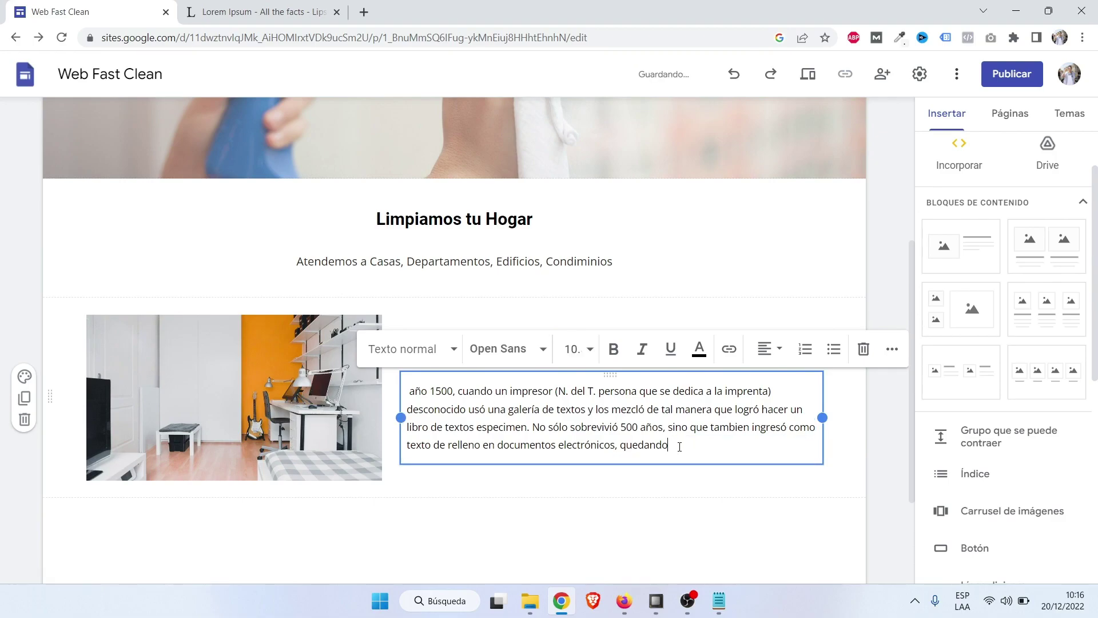
left_click(874, 438)
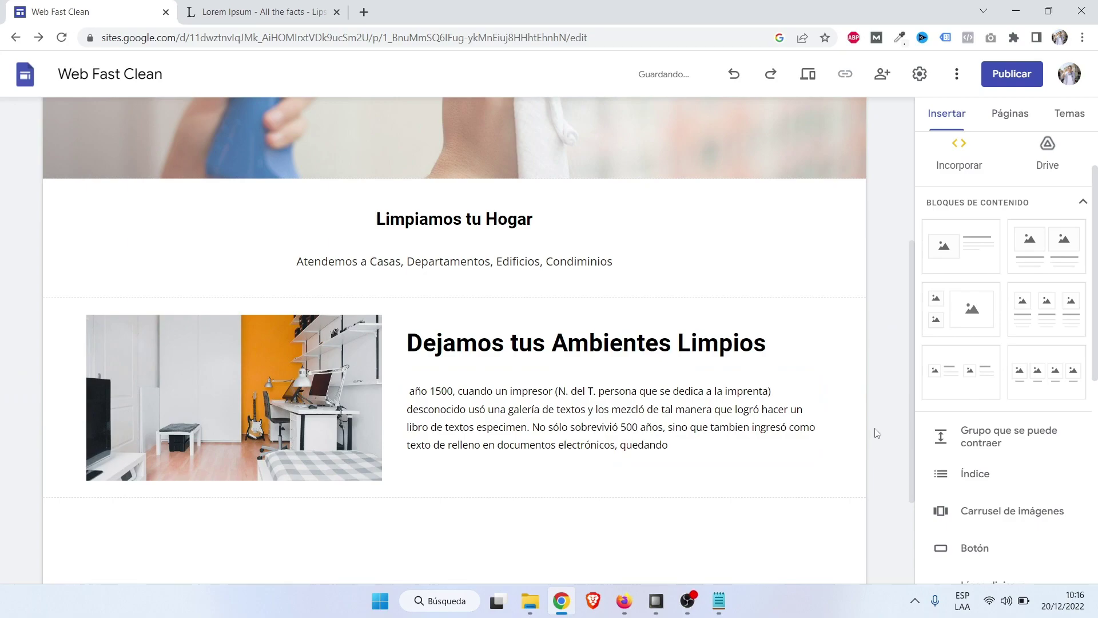
left_click(688, 452)
left_click_drag(688, 451, 697, 424)
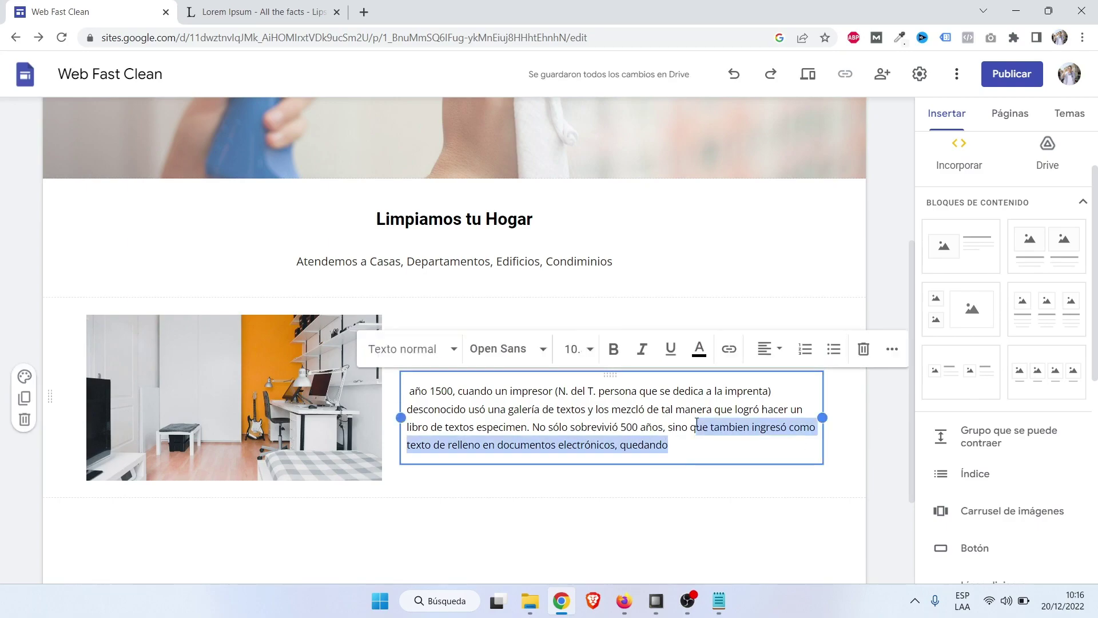
key("BackSpace")
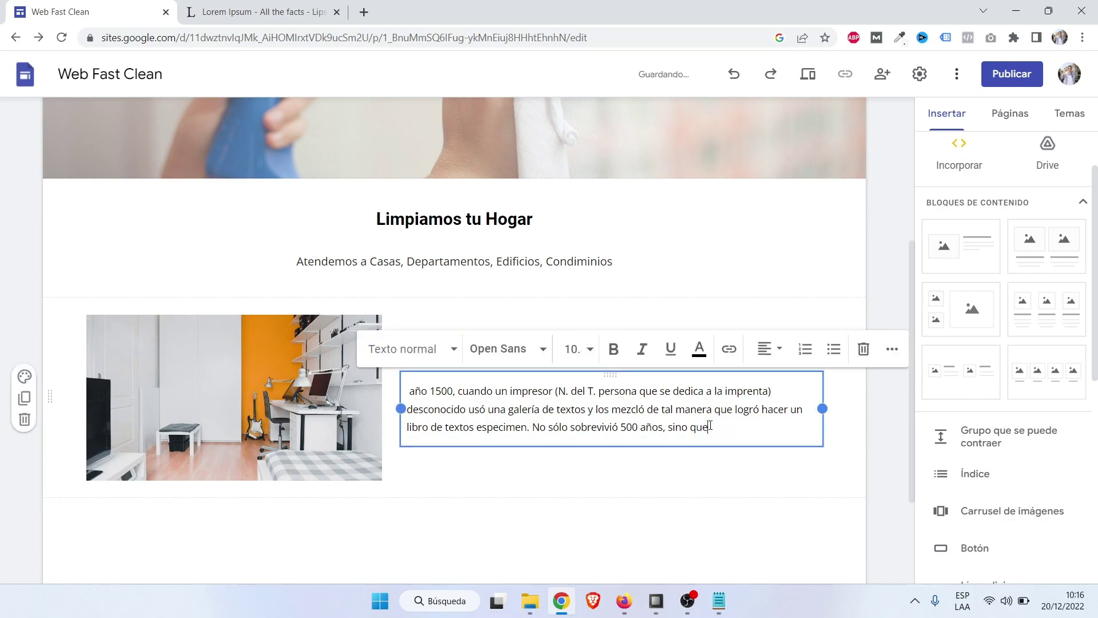
left_click(881, 440)
scroll(882, 440, "down", 3)
scroll(882, 440, "up", 5)
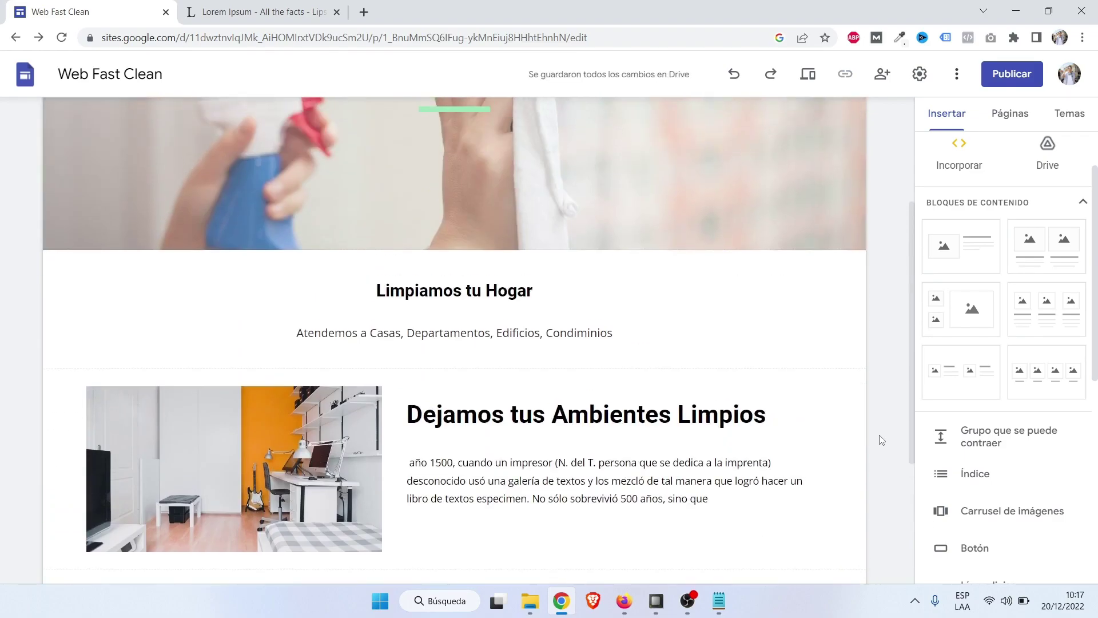
Insert a four-column image block and caption the first column 'Limpieza de Casas'.
scroll(882, 440, "down", 3)
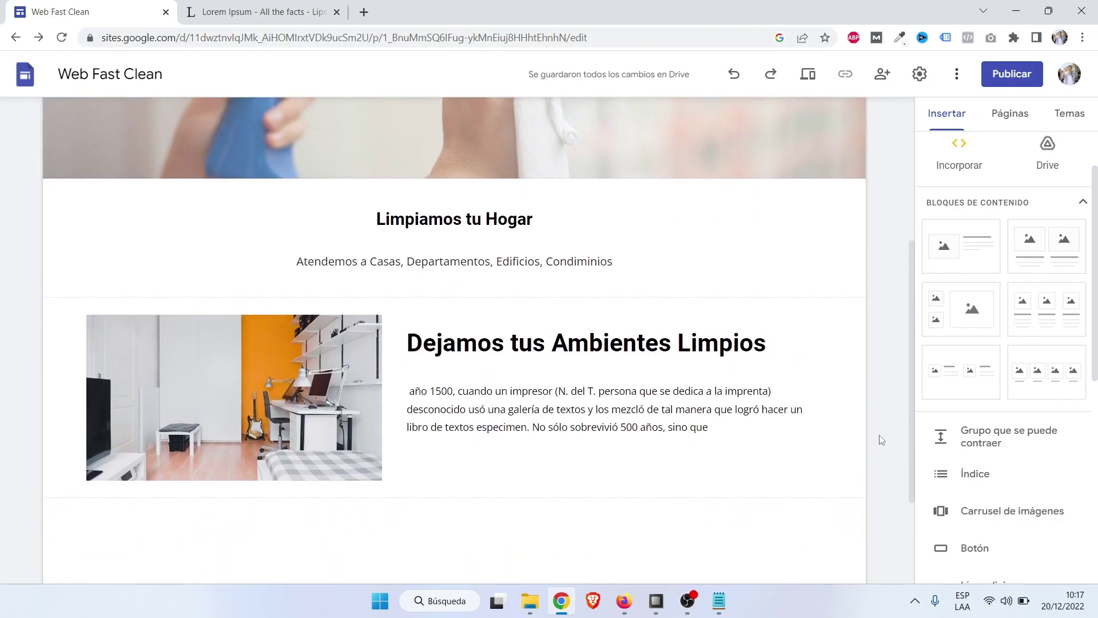
scroll(881, 440, "down", 3)
scroll(882, 440, "up", 2)
scroll(882, 439, "down", 3)
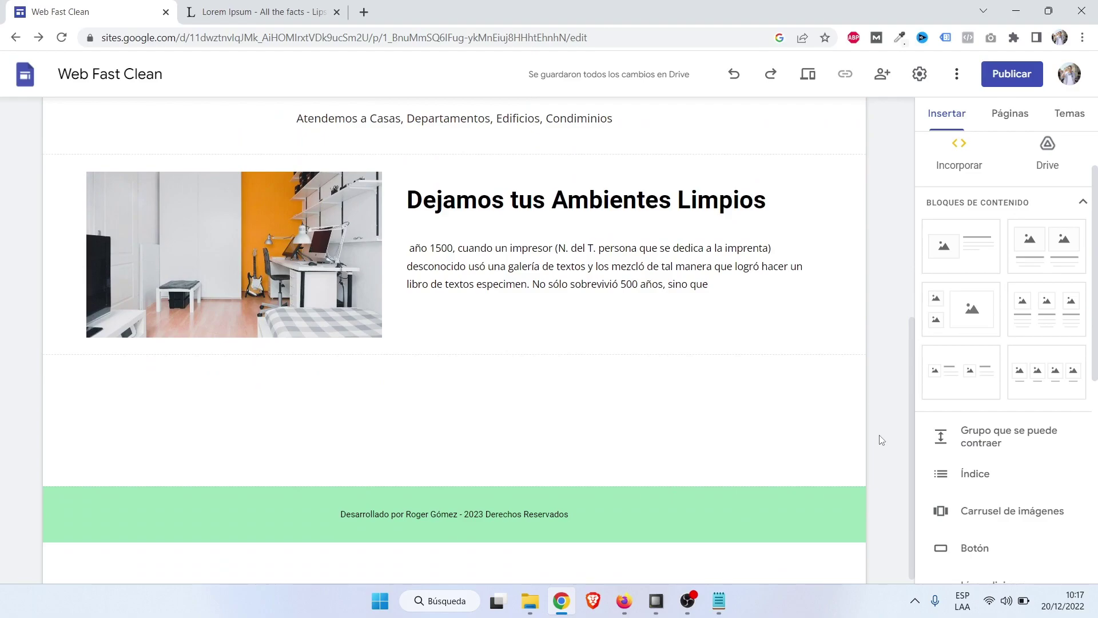
scroll(881, 440, "up", 2)
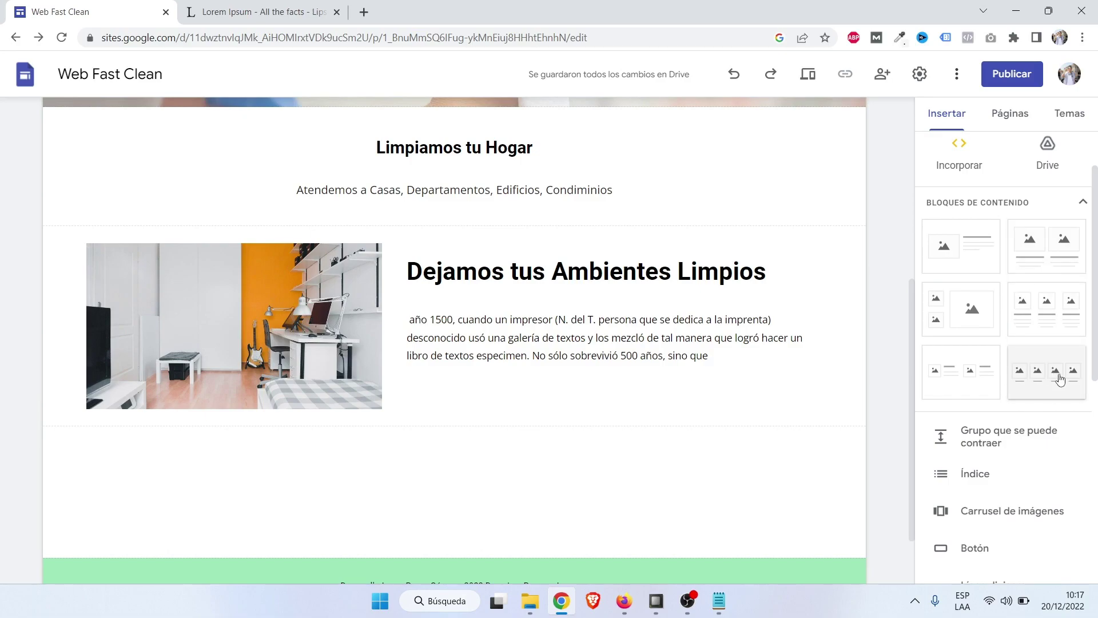
left_click(1060, 378)
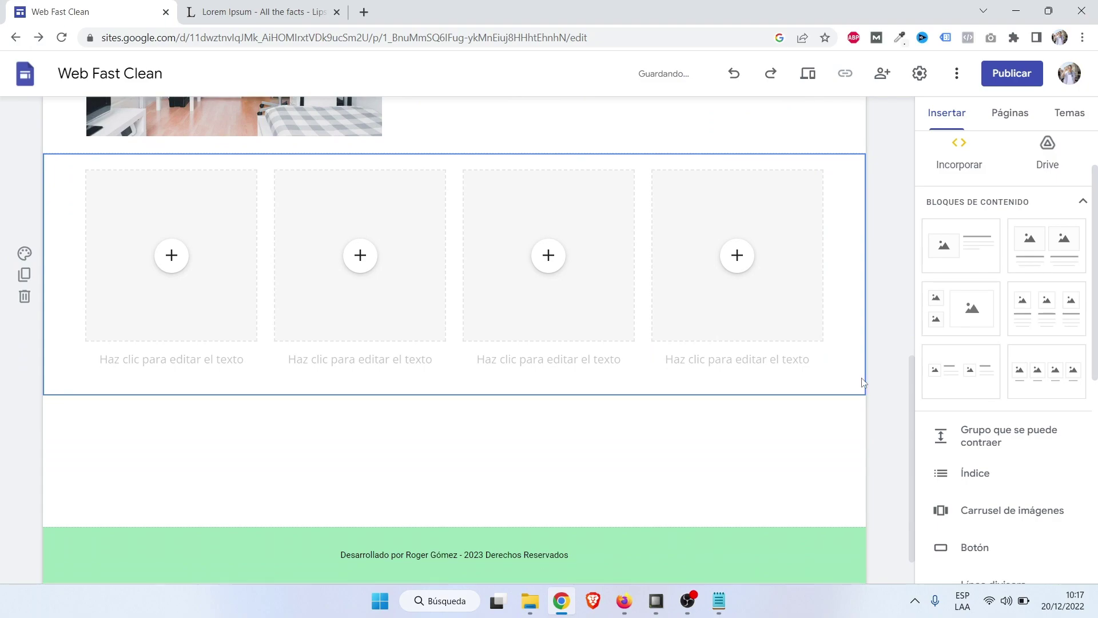
left_click(174, 364)
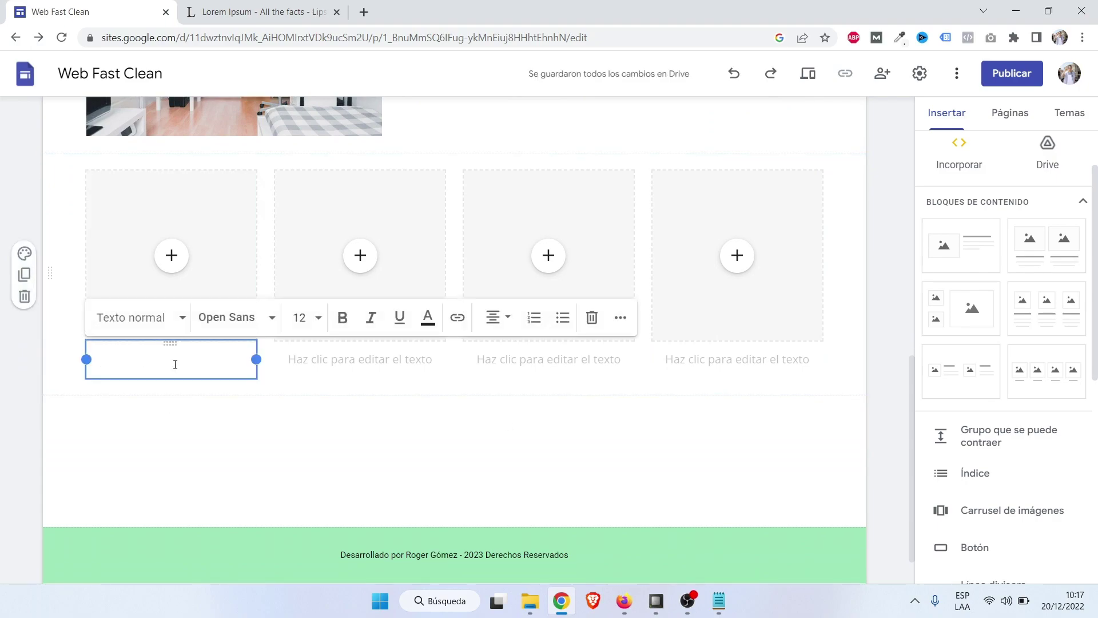
type("Lim")
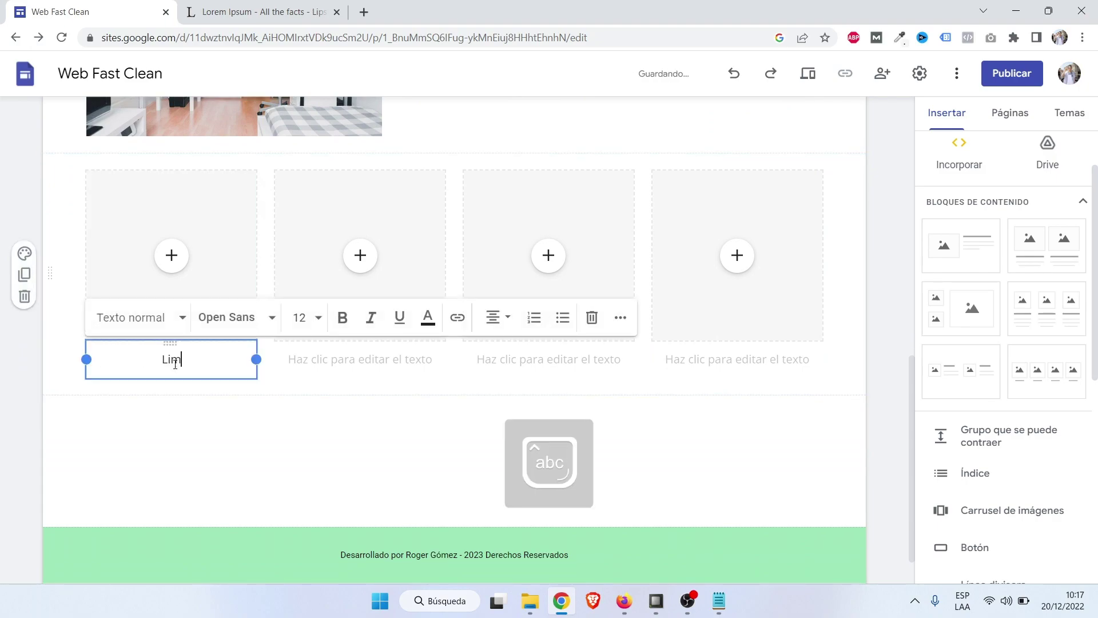
type("pieza Hogar")
left_click(349, 367)
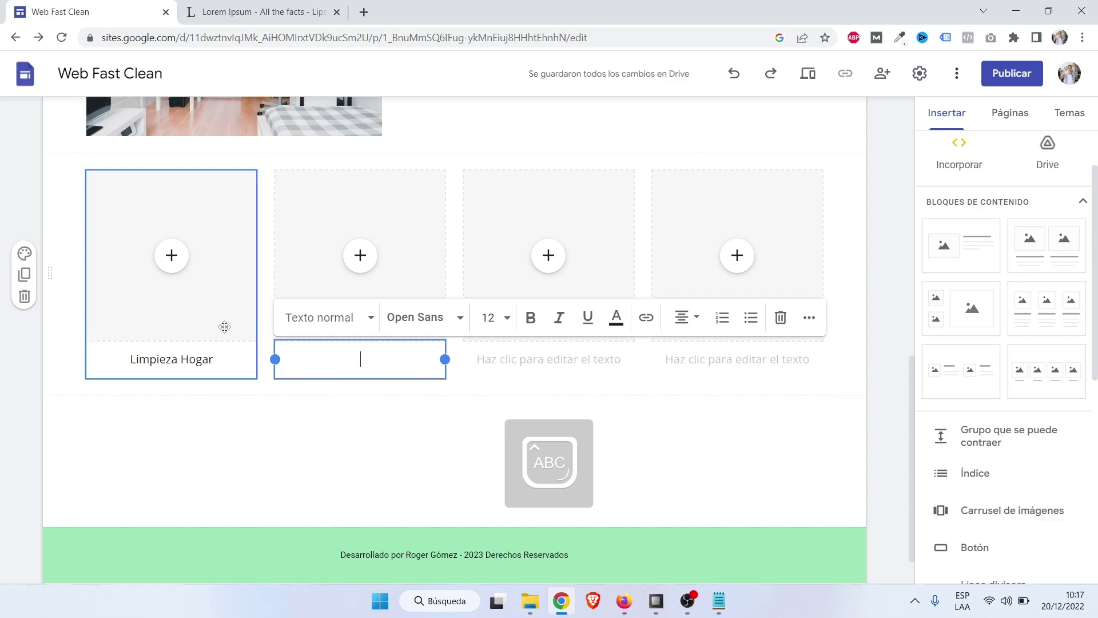
double_click(196, 361)
type("de Casas")
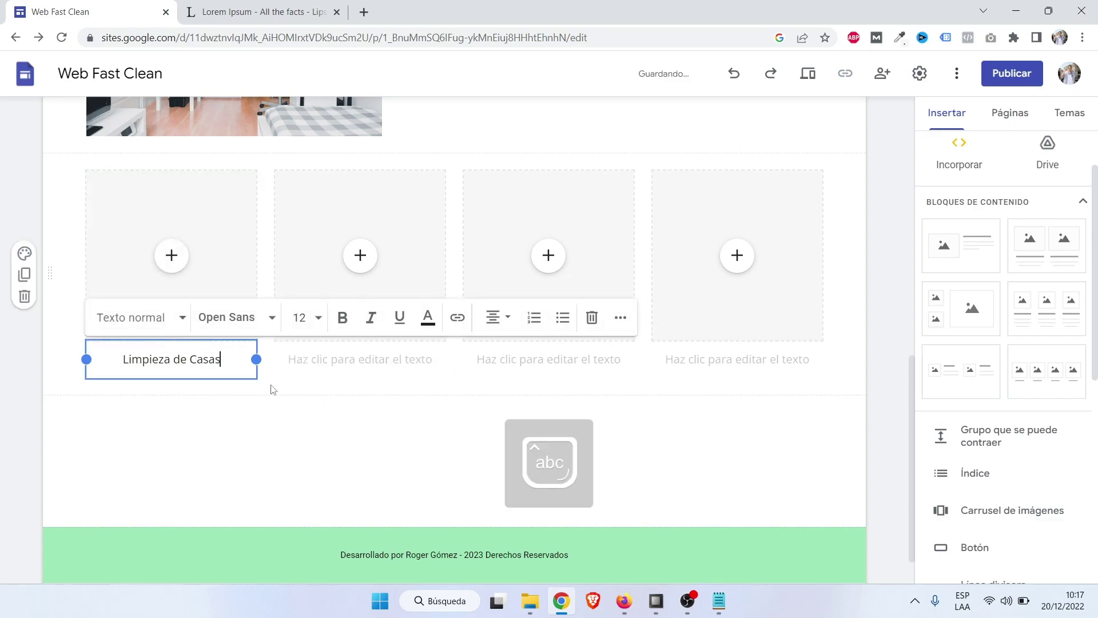
Caption the other columns 'Limpieza Departamentos', 'Limpieza Edificios' and 'Limpieza Condominios'.
left_click(312, 365)
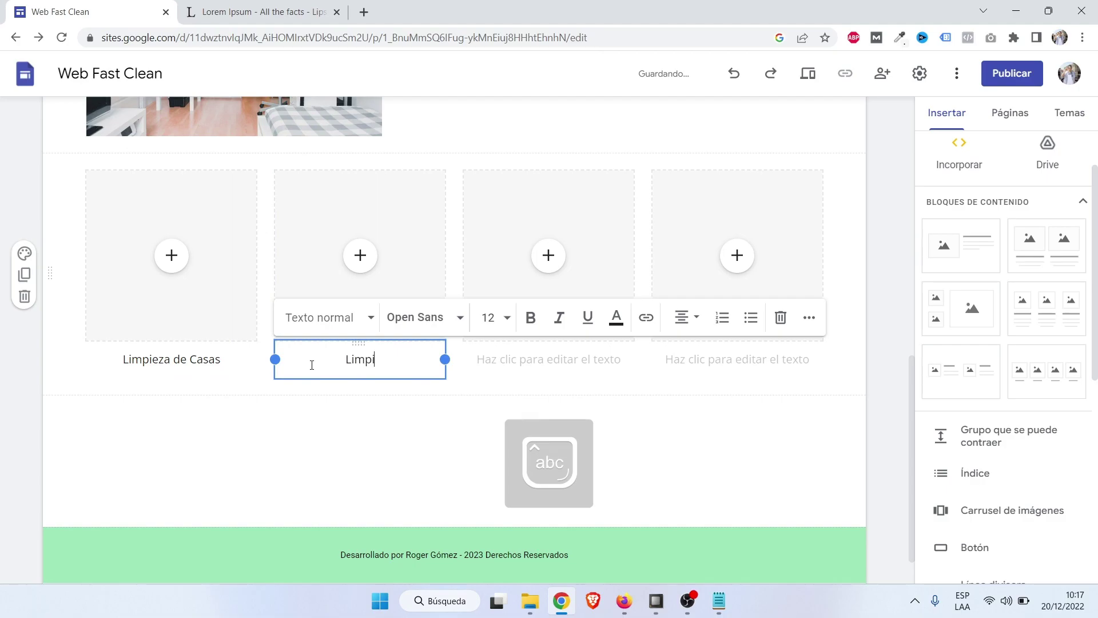
type("Limpieza Departamentos")
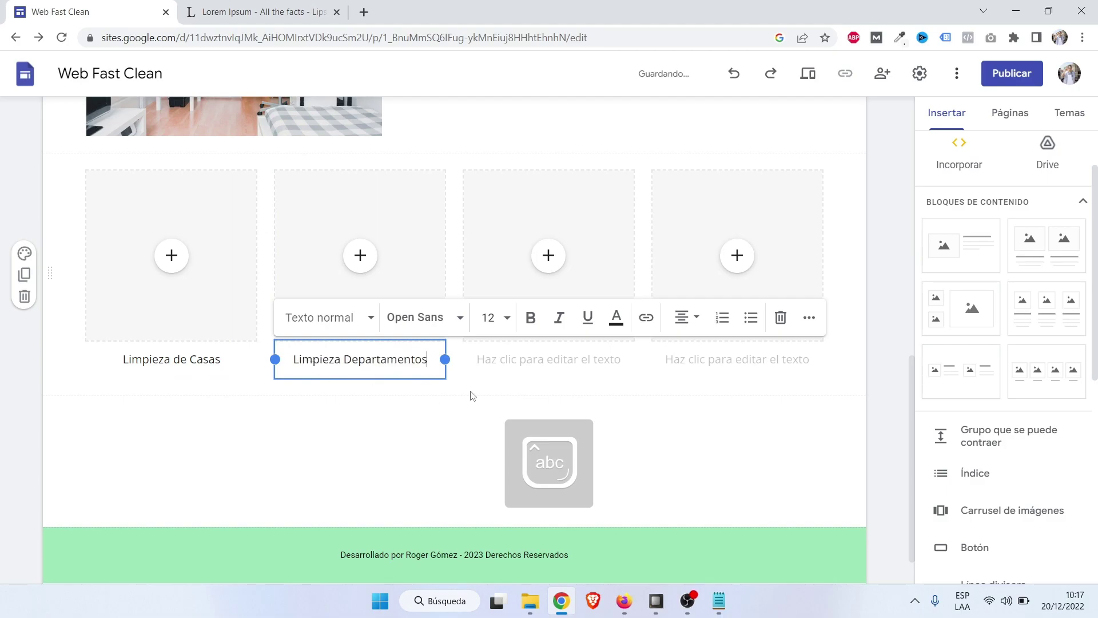
left_click(506, 359)
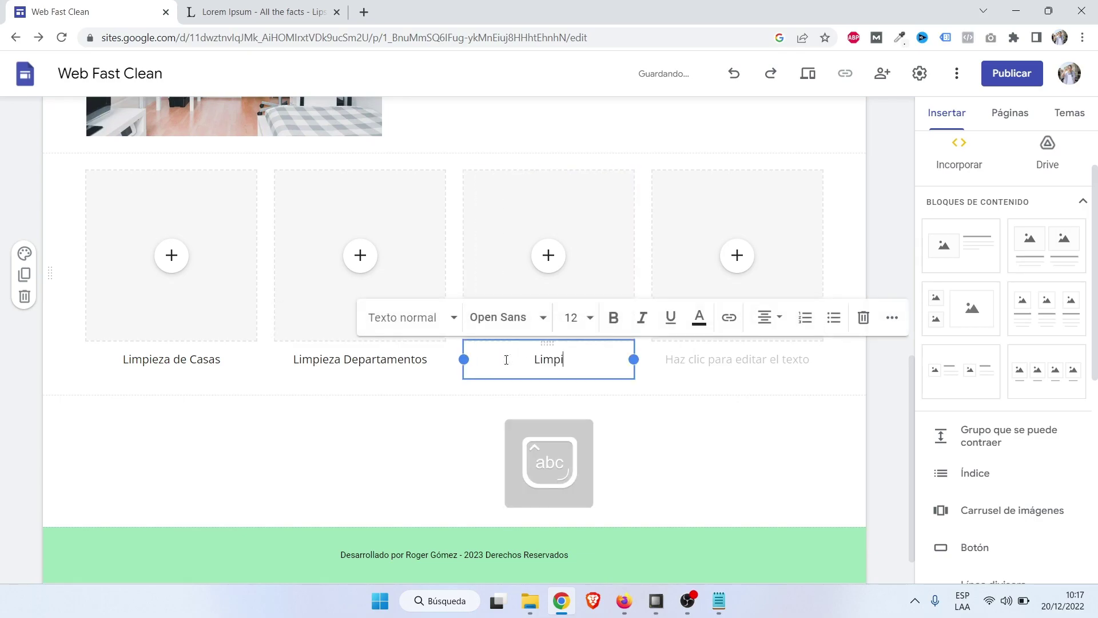
type("Limpieza Edificios")
left_click(725, 364)
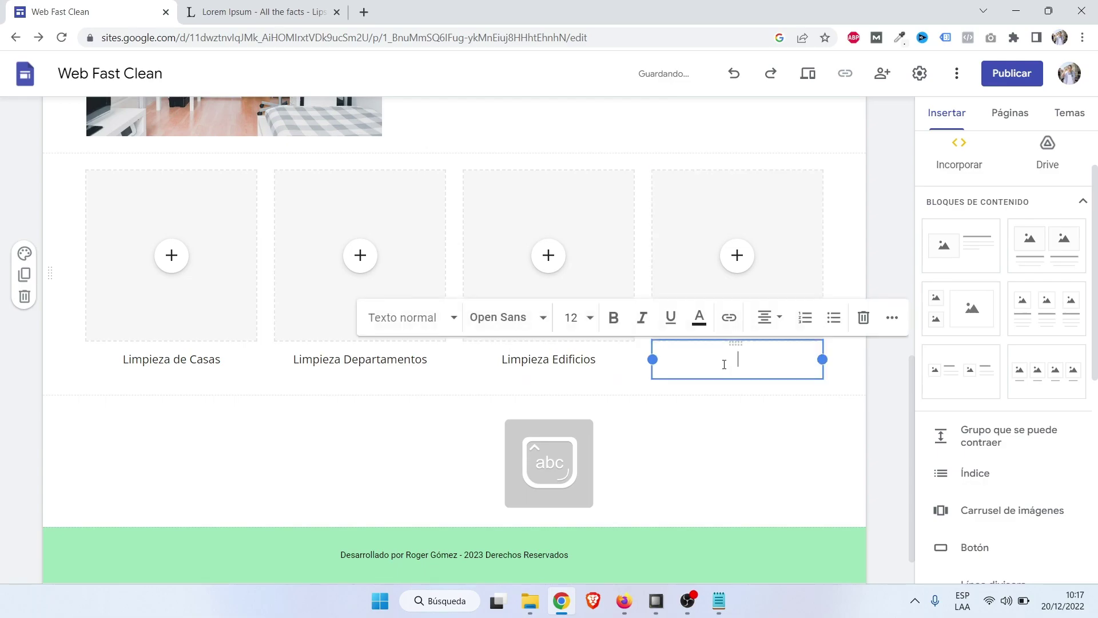
type("Limpieza Condominios")
Upload the casa and departamento photos into the first two columns.
left_click(171, 255)
left_click(223, 298)
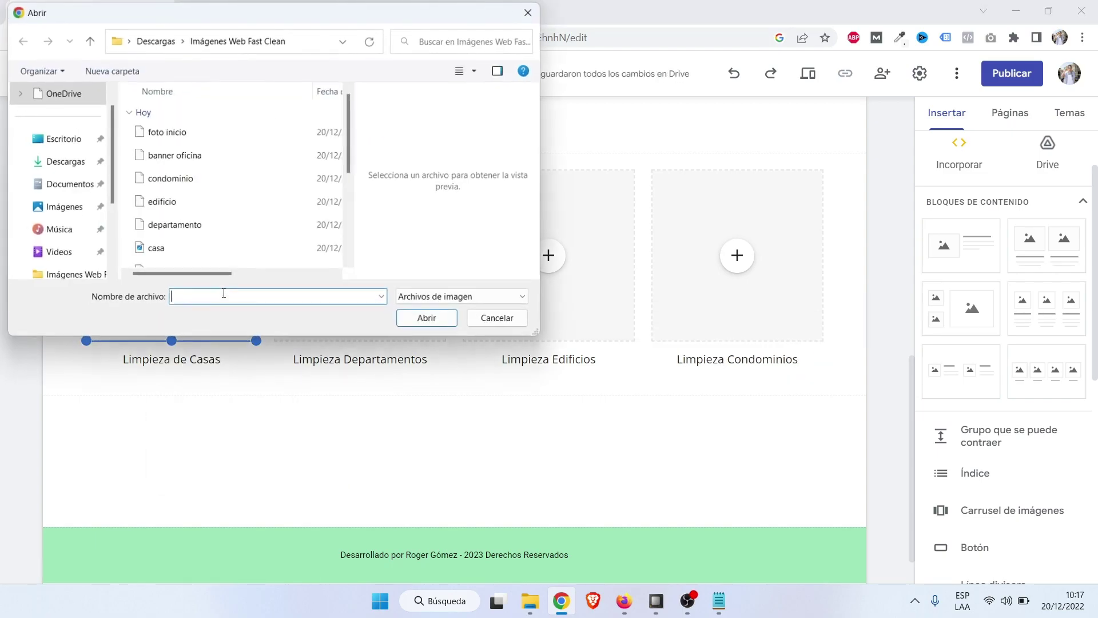
double_click(189, 250)
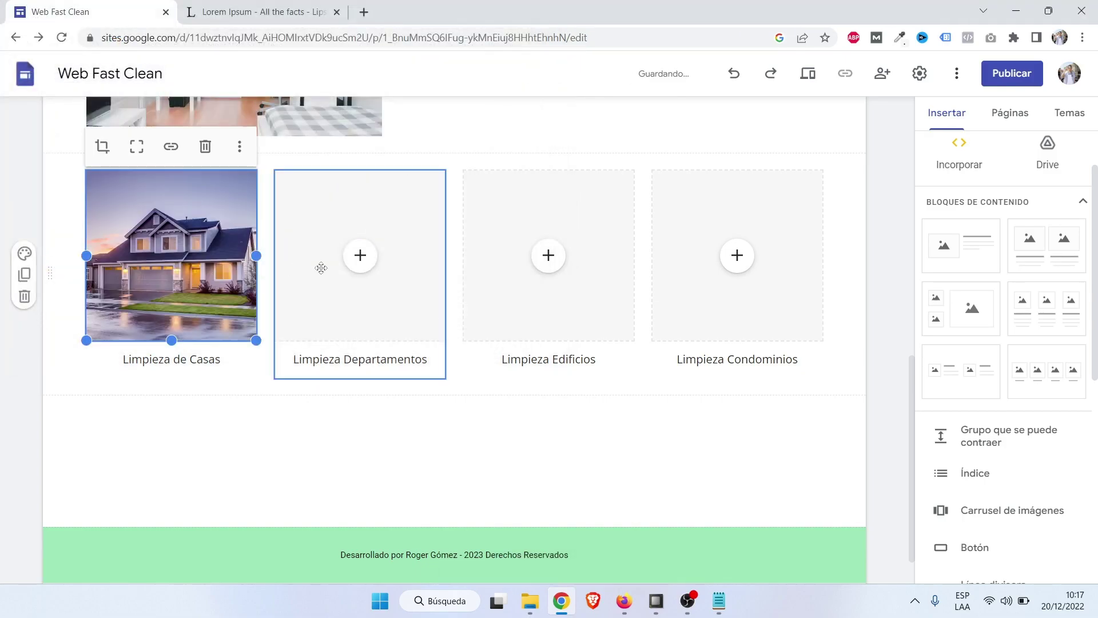
left_click(361, 262)
left_click(406, 300)
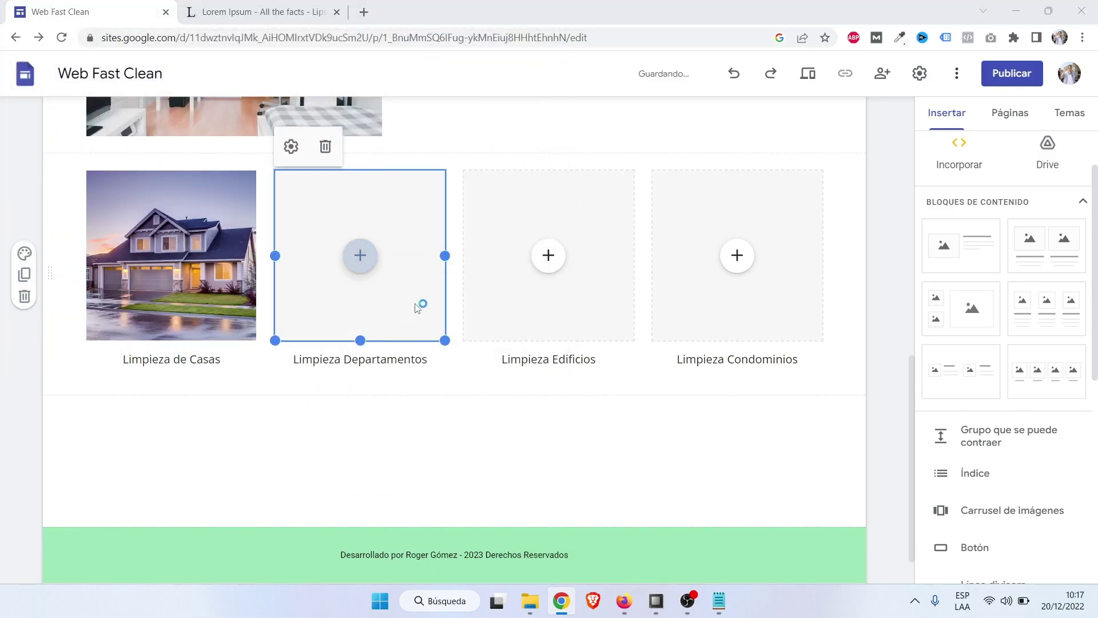
double_click(266, 229)
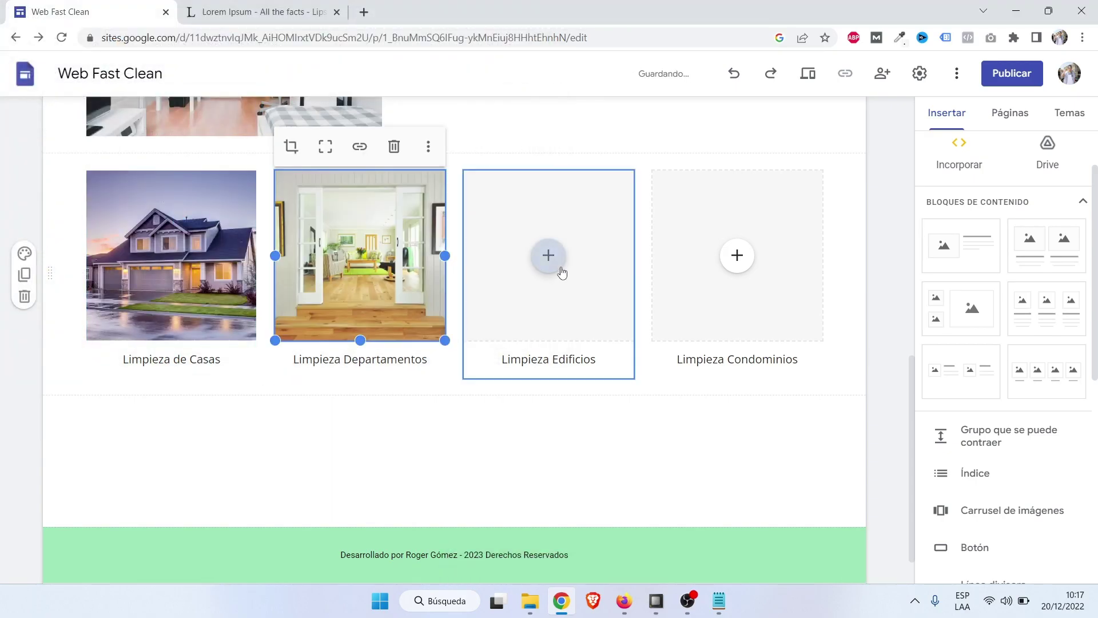
Upload the edificio and condominio photos into the third and fourth columns.
left_click(542, 265)
left_click(594, 302)
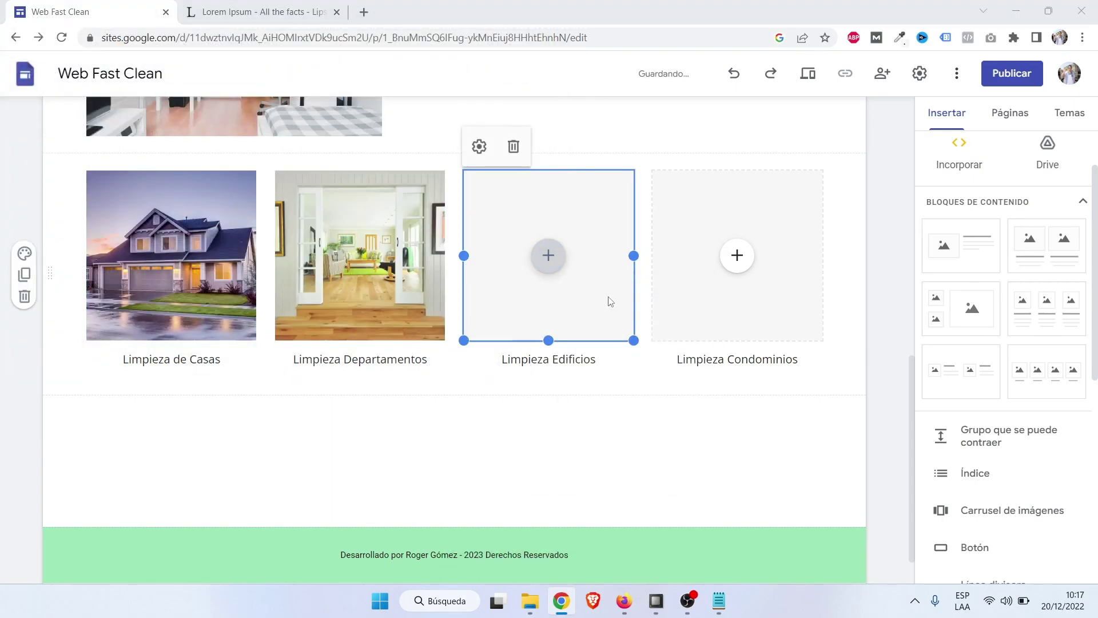
double_click(172, 202)
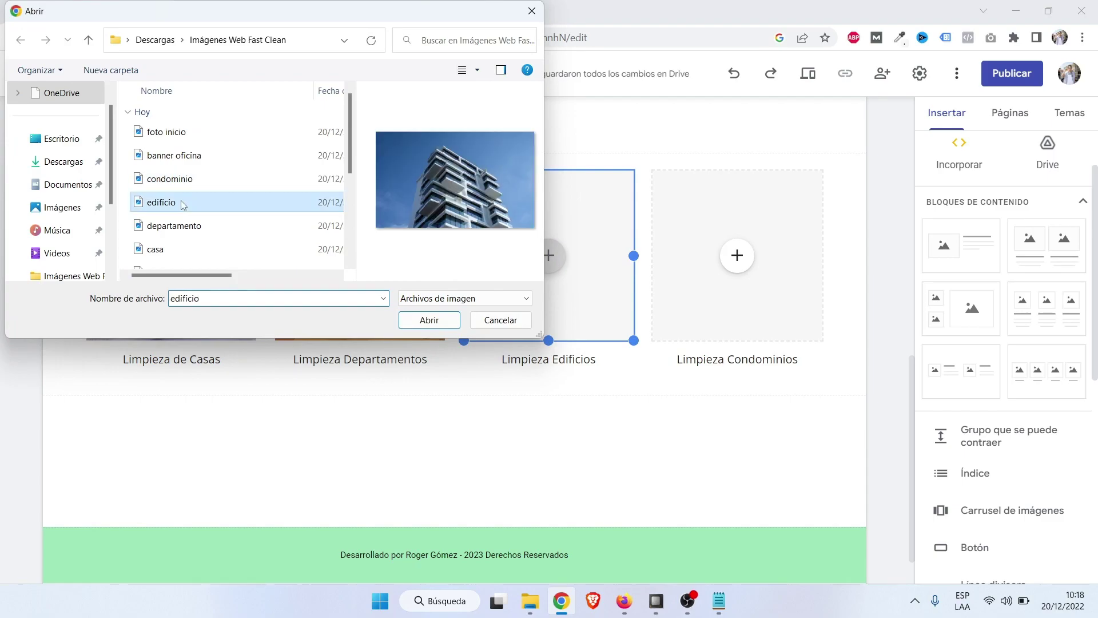
left_click(736, 256)
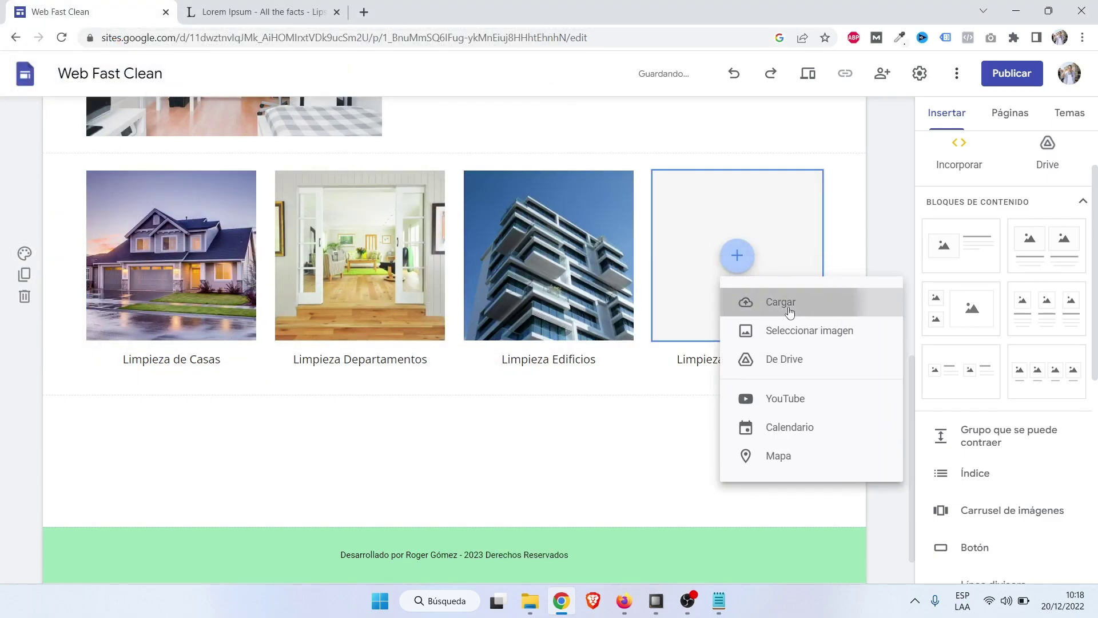
left_click(738, 300)
double_click(171, 179)
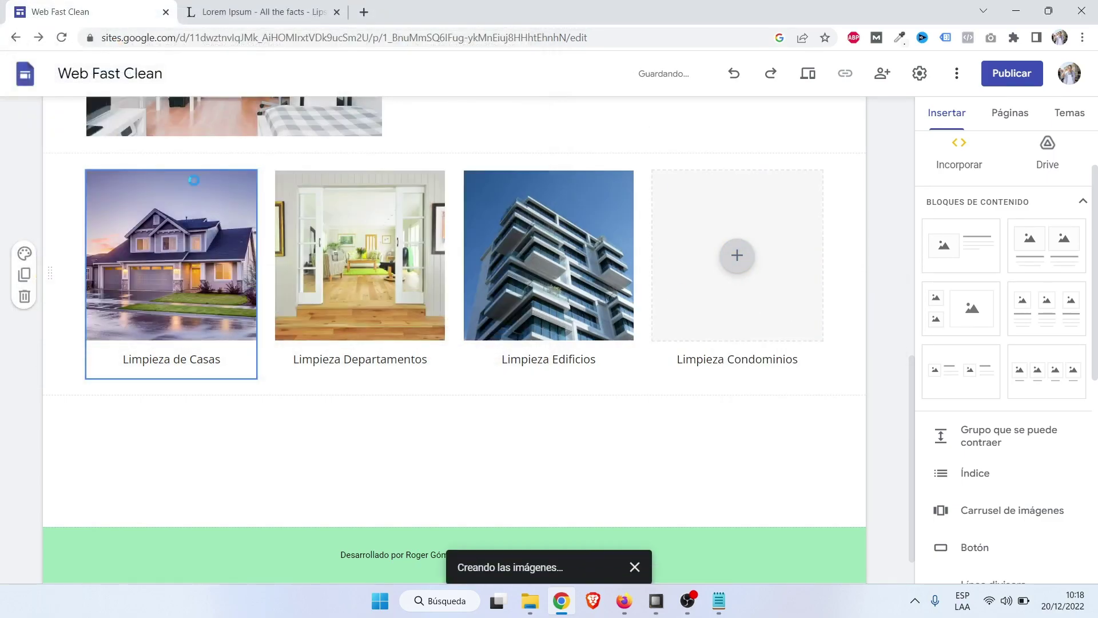
scroll(879, 382, "up", 4)
left_click(877, 384)
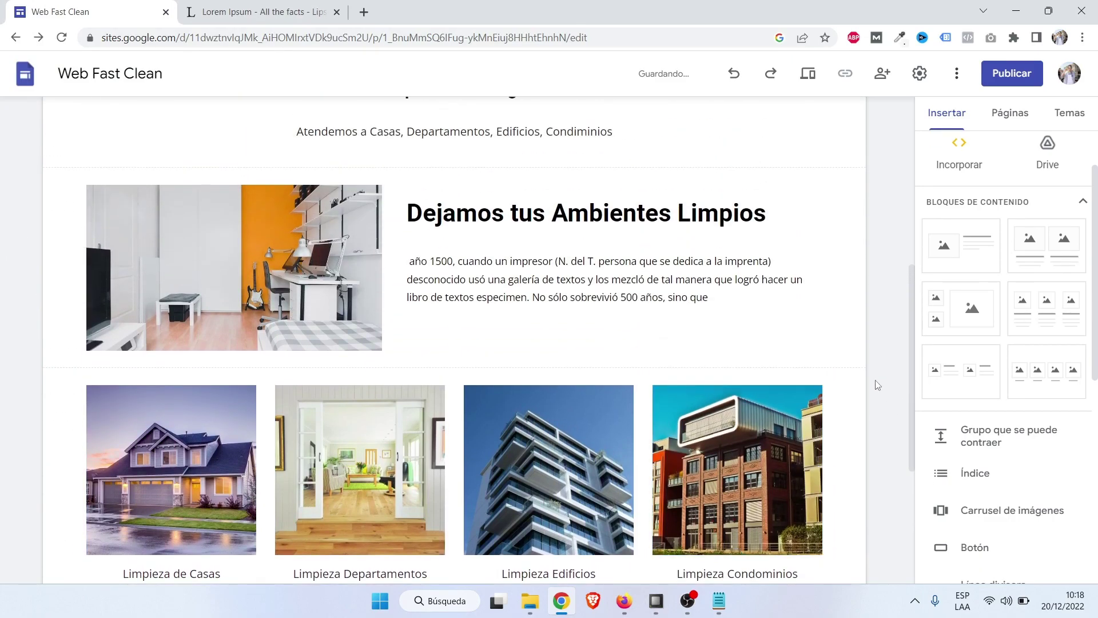
scroll(875, 382, "up", 4)
left_click(816, 77)
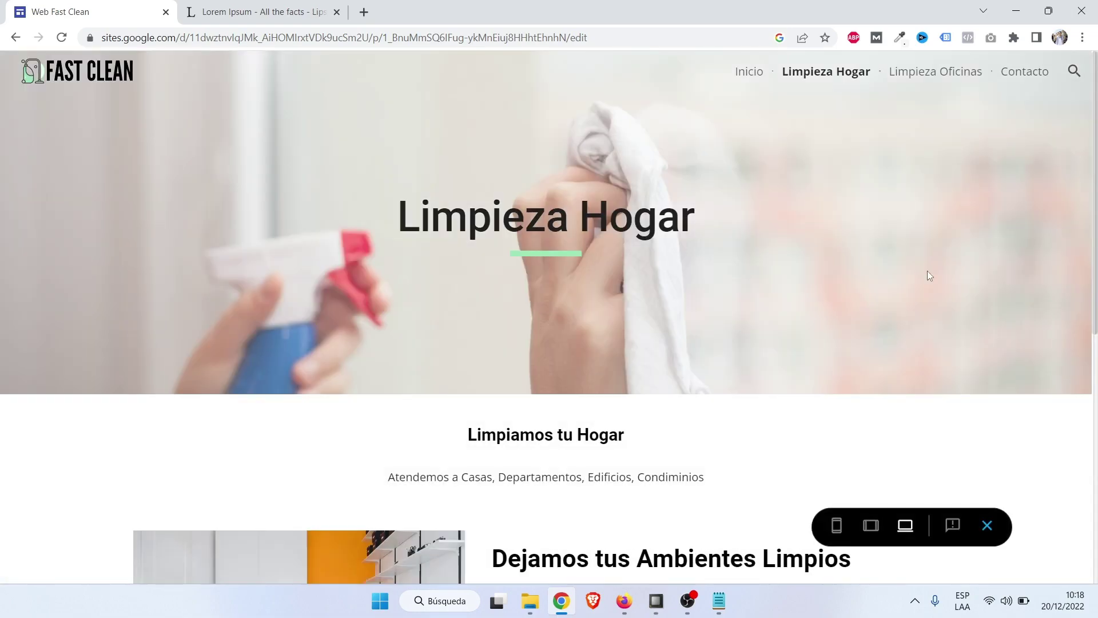
scroll(127, 252, "down", 2)
scroll(127, 251, "up", 2)
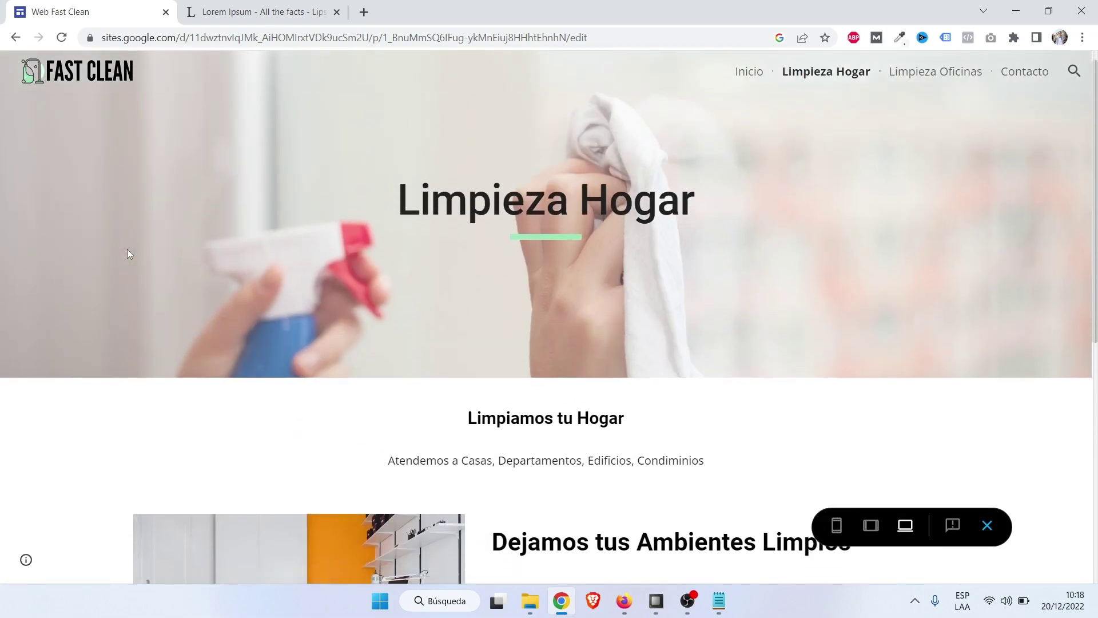
scroll(127, 252, "down", 2)
scroll(127, 250, "down", 6)
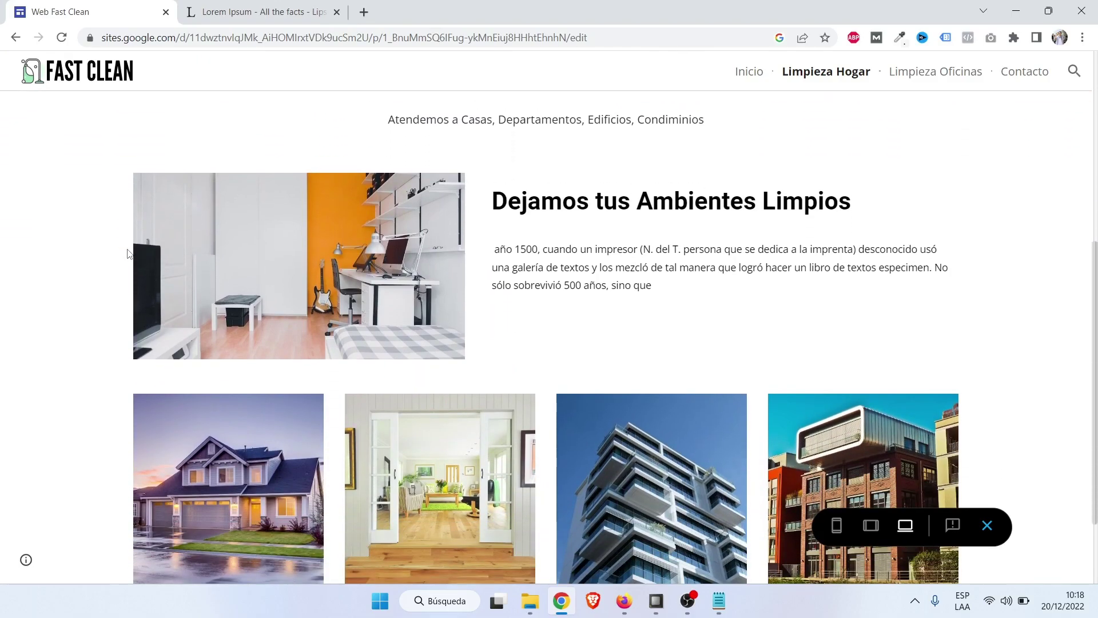
scroll(127, 252, "up", 4)
scroll(127, 251, "down", 4)
scroll(171, 255, "up", 8)
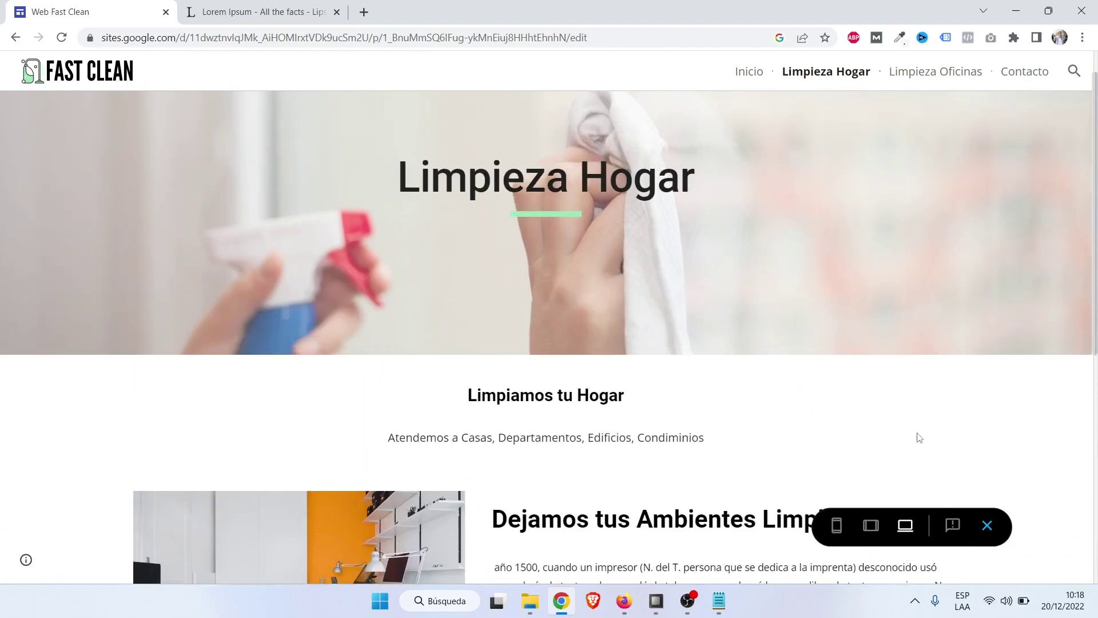
left_click(988, 527)
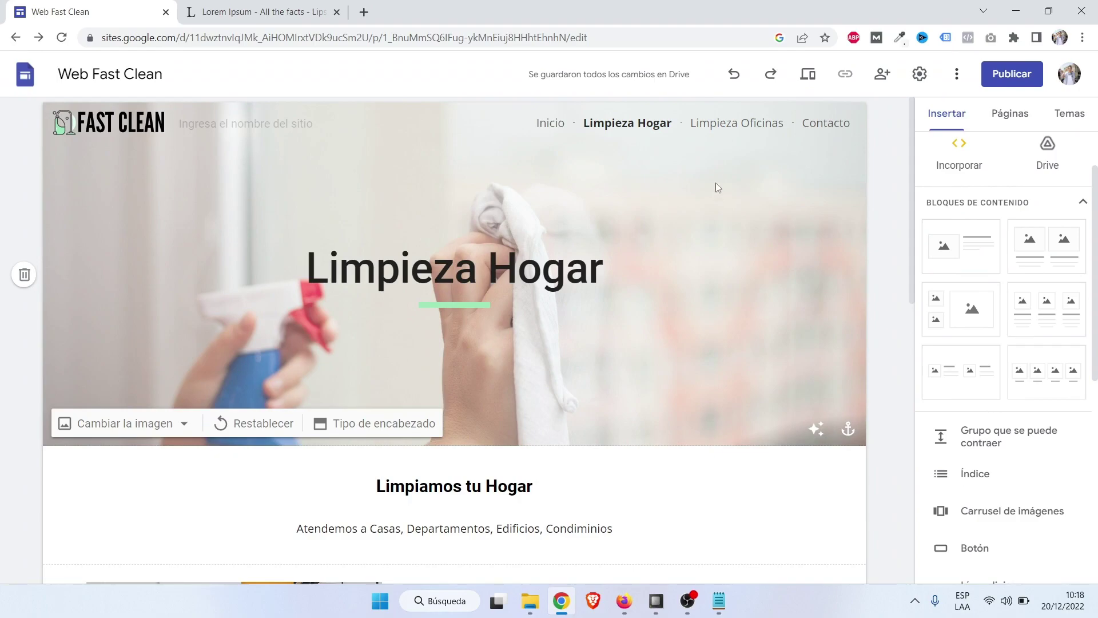
On the Limpieza Oficinas page, replace the header image with the 'banner oficina' photo.
left_click(748, 130)
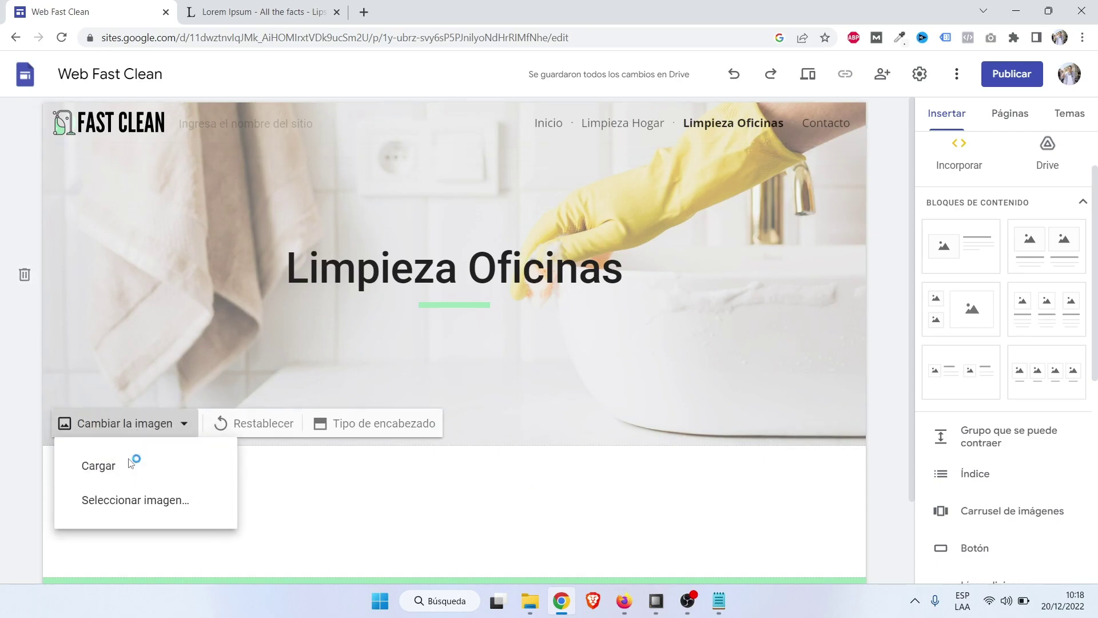
left_click(128, 460)
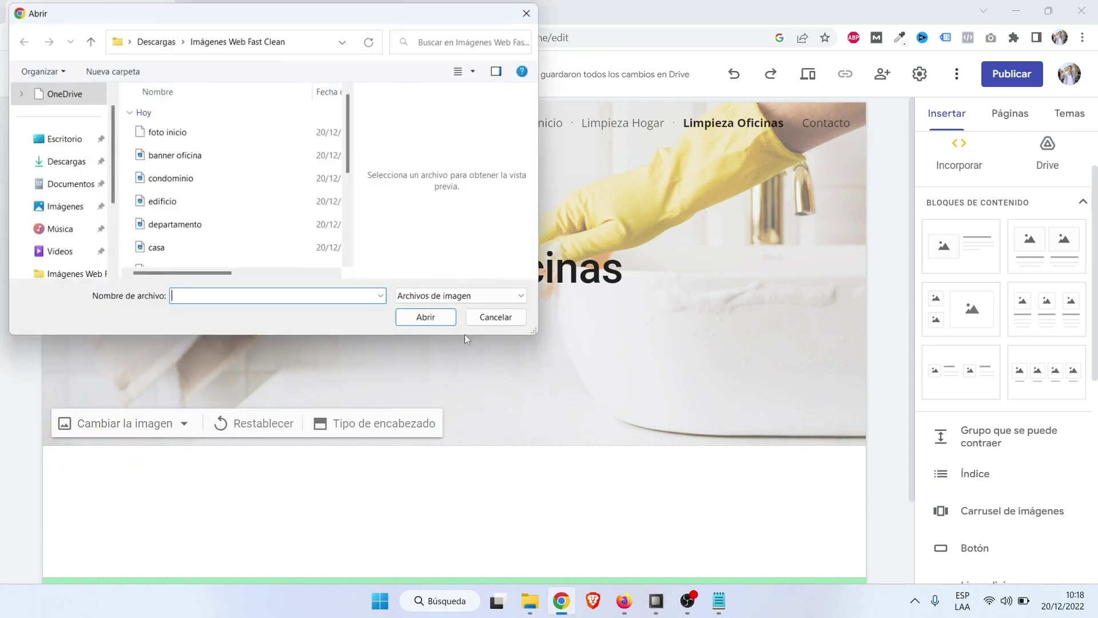
left_click(183, 203)
scroll(194, 189, "down", 3)
left_click(195, 140)
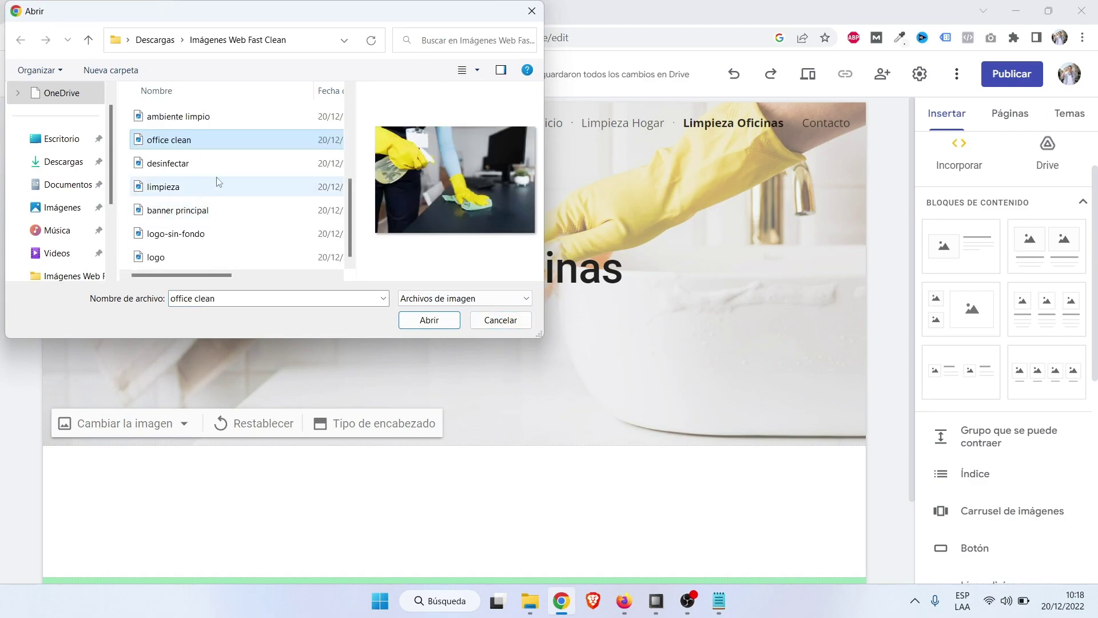
scroll(203, 223, "up", 3)
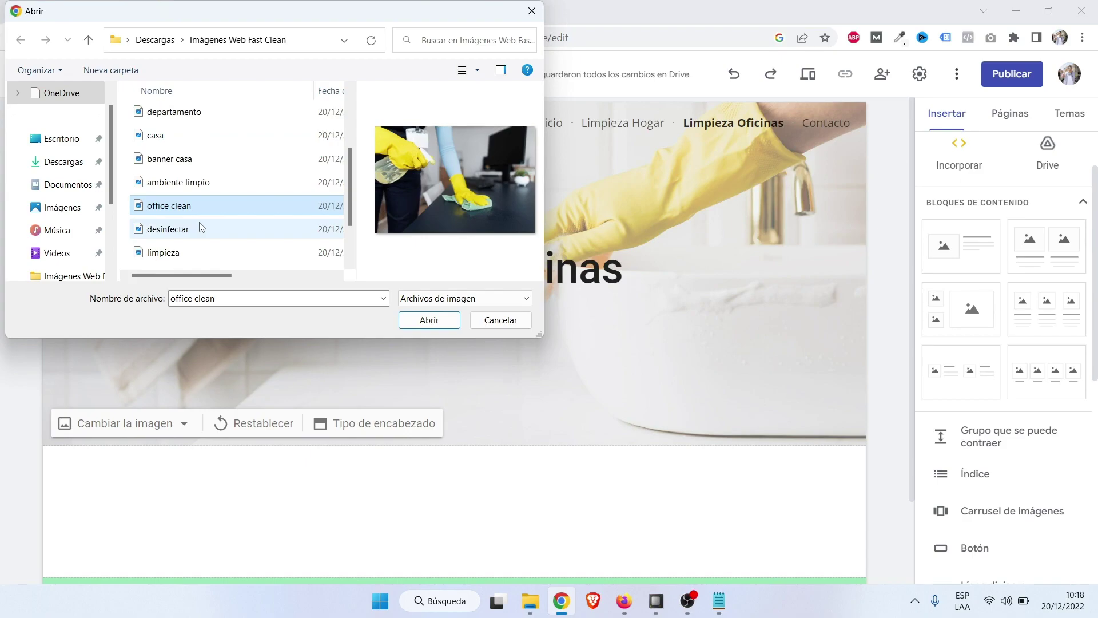
left_click(206, 158)
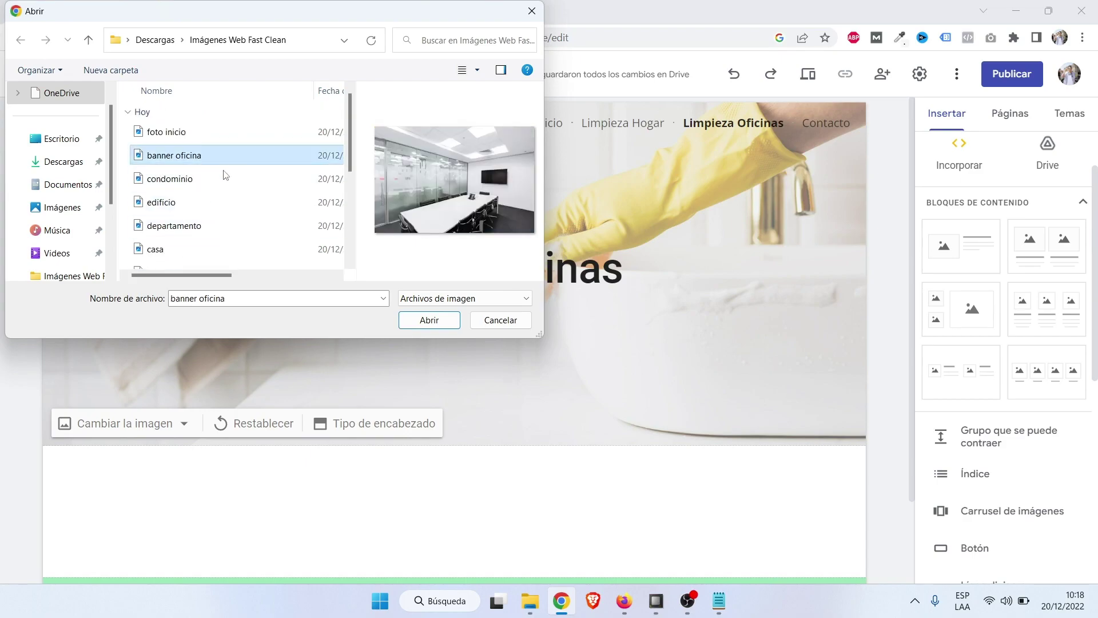
left_click(430, 320)
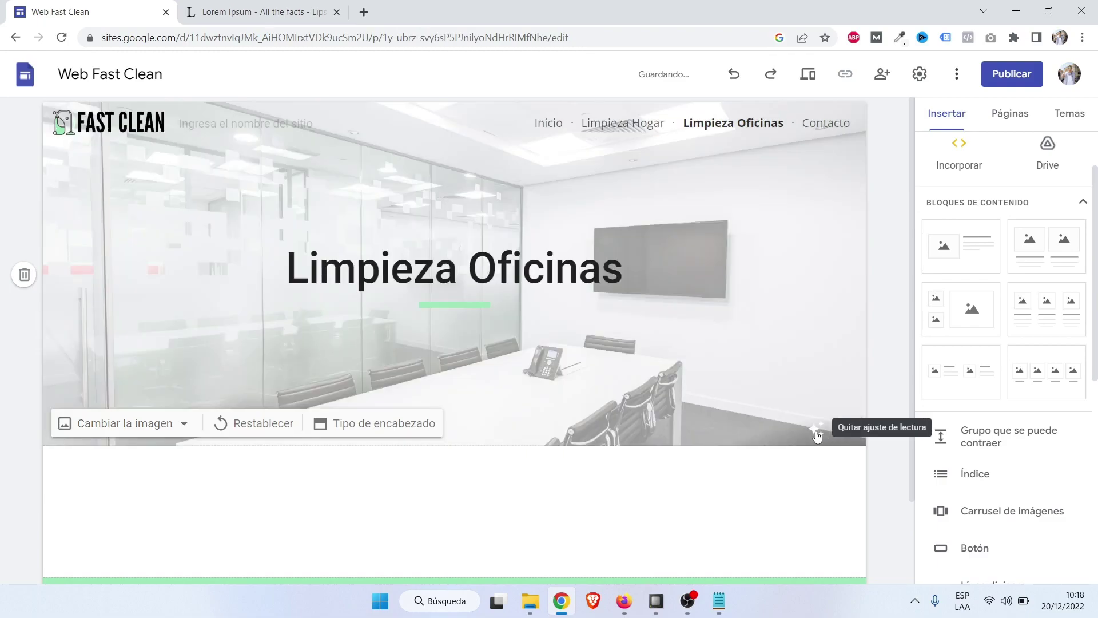
Toggle the header's readability overlay off and back on to keep the light overlay.
left_click(815, 430)
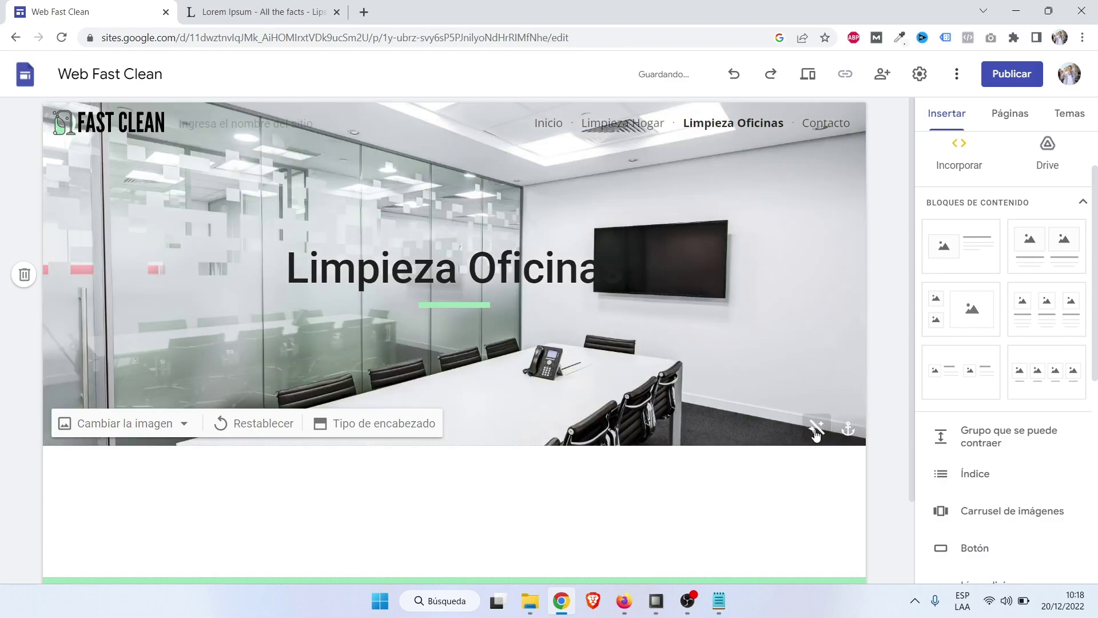
left_click(816, 430)
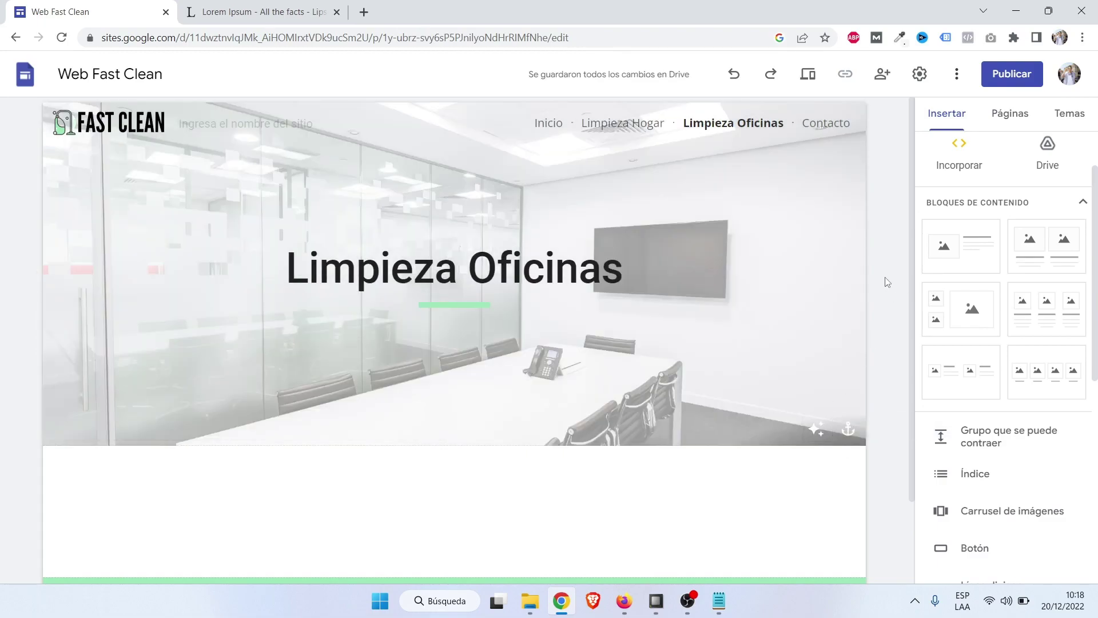
scroll(540, 429, "down", 1)
scroll(539, 401, "up", 1)
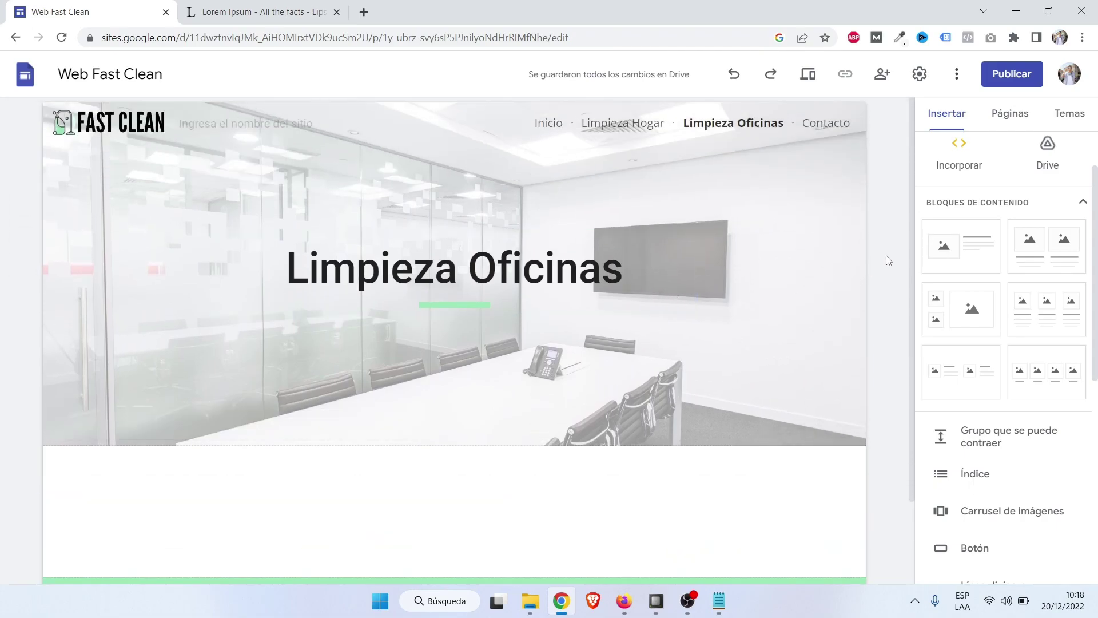
scroll(887, 261, "down", 2)
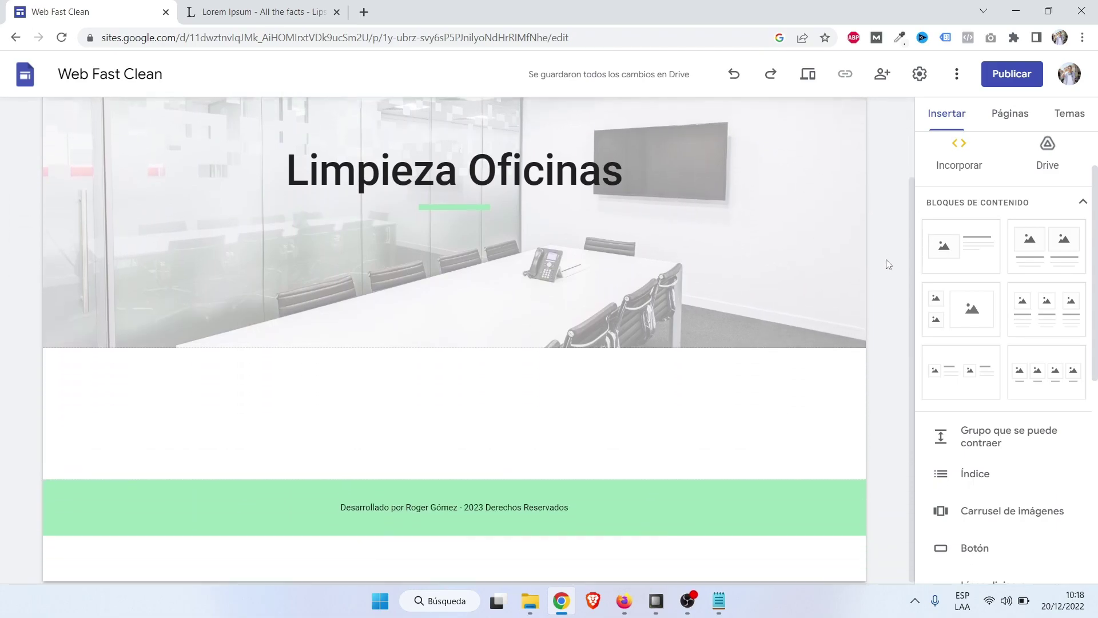
Add an image-and-text block under the Limpieza Oficinas header holding the 'office clean' photo.
left_click(970, 252)
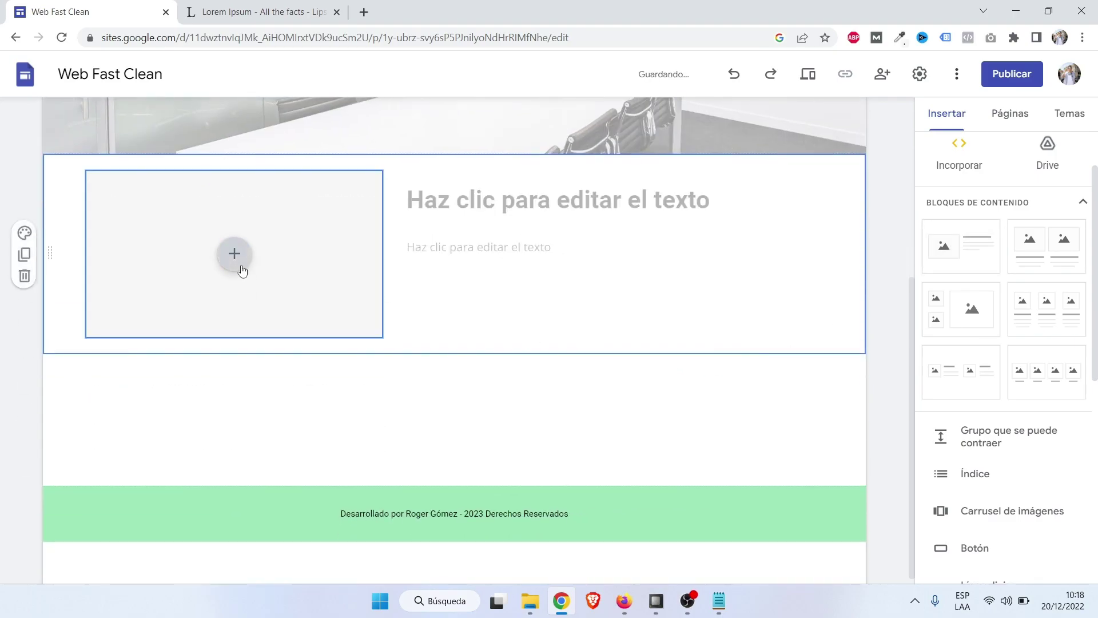
scroll(242, 271, "up", 3)
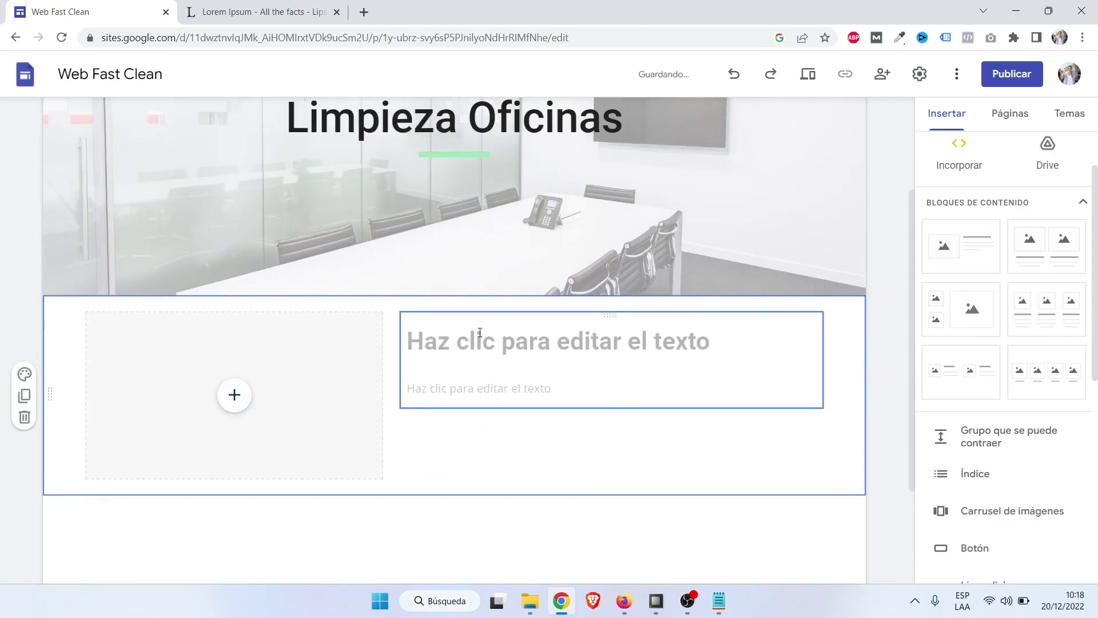
left_click(234, 397)
left_click(292, 410)
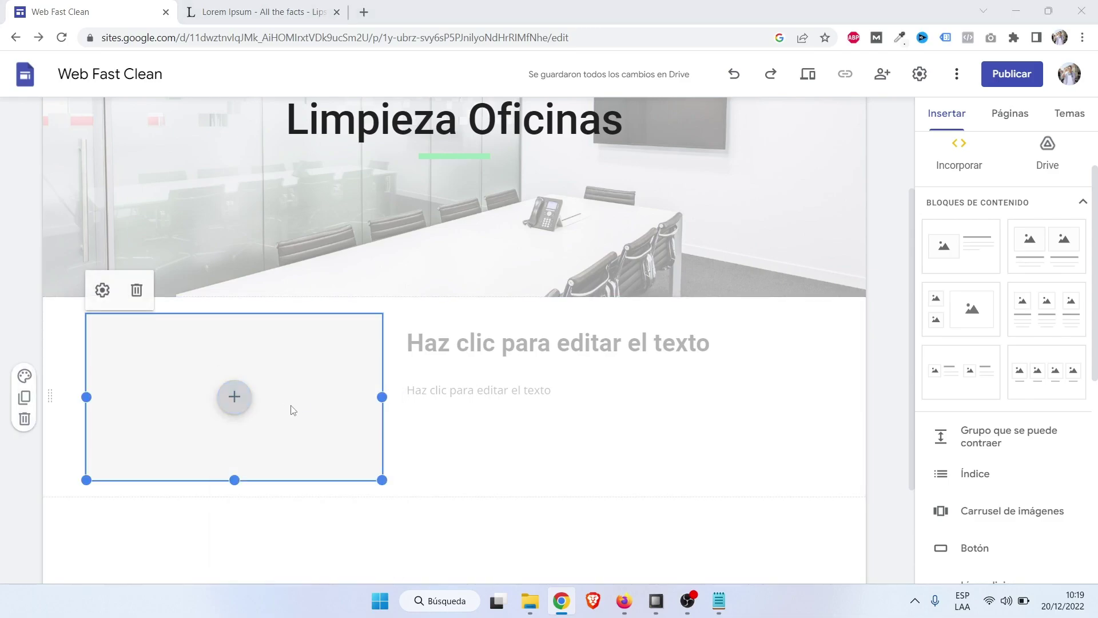
left_click(172, 138)
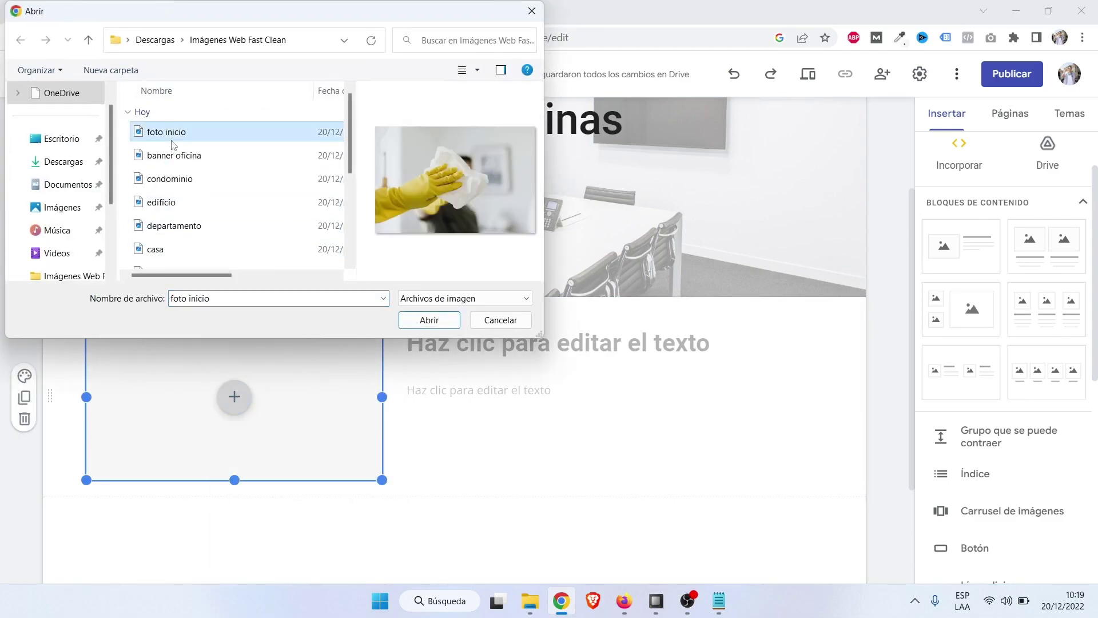
key("Down")
key("Down")
key("Down")
key("Down")
key("Down")
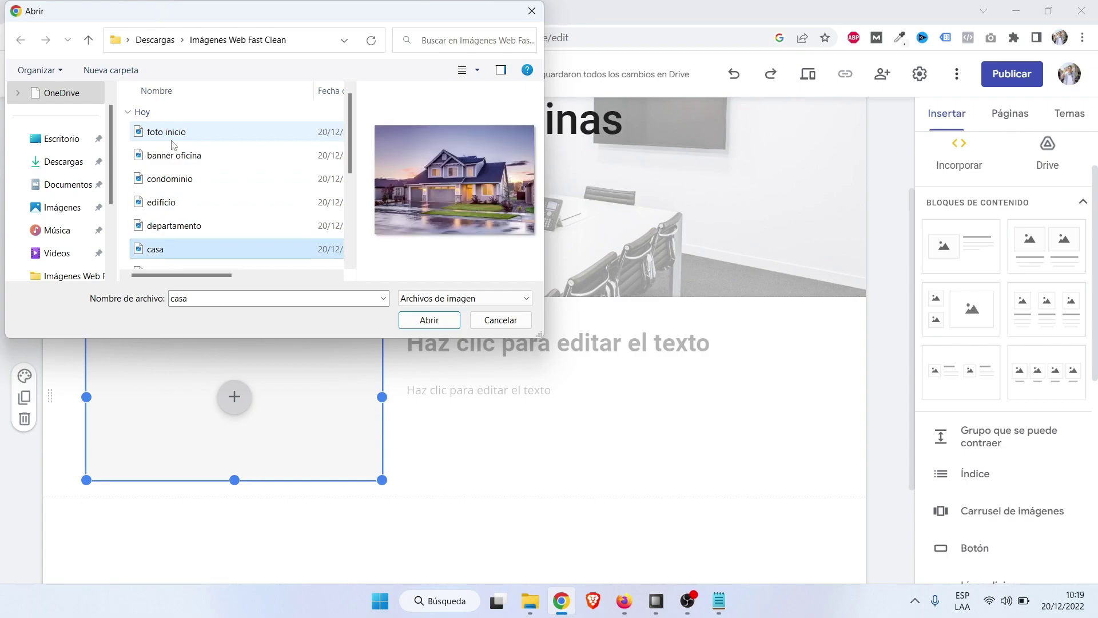
key("Down")
key("Down")
key("Down")
key("Down")
key("Down")
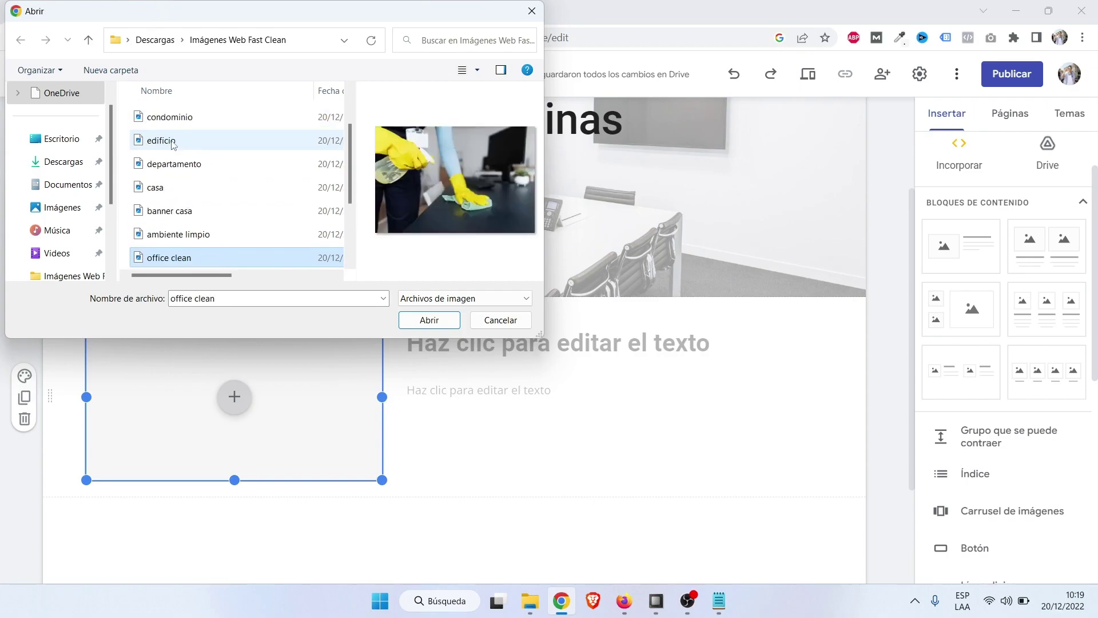
key("Up")
key("Up")
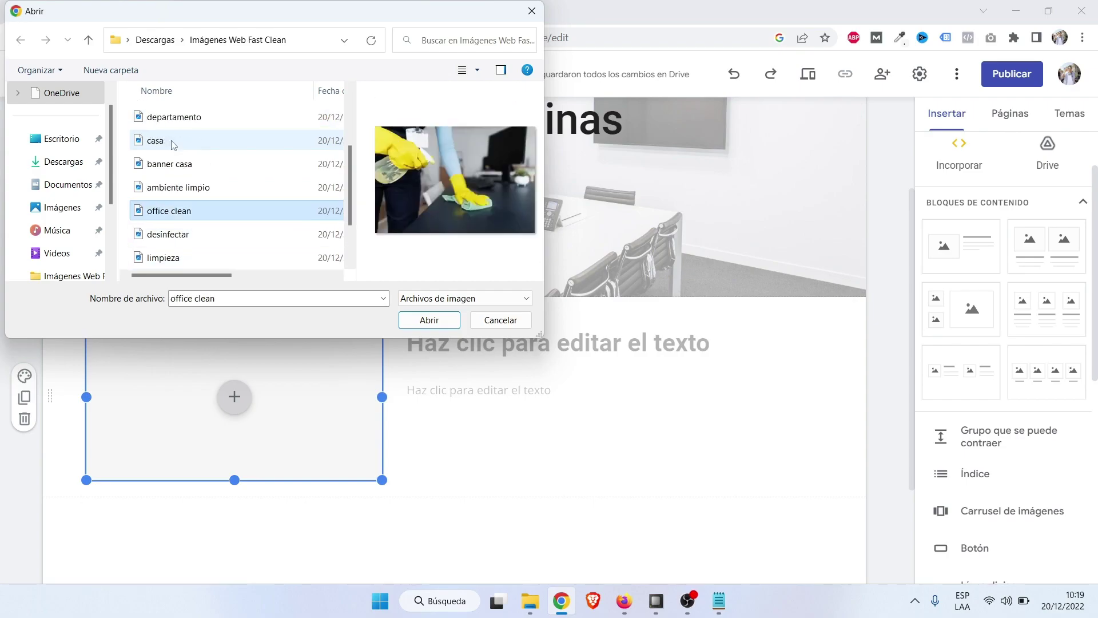
left_click(421, 324)
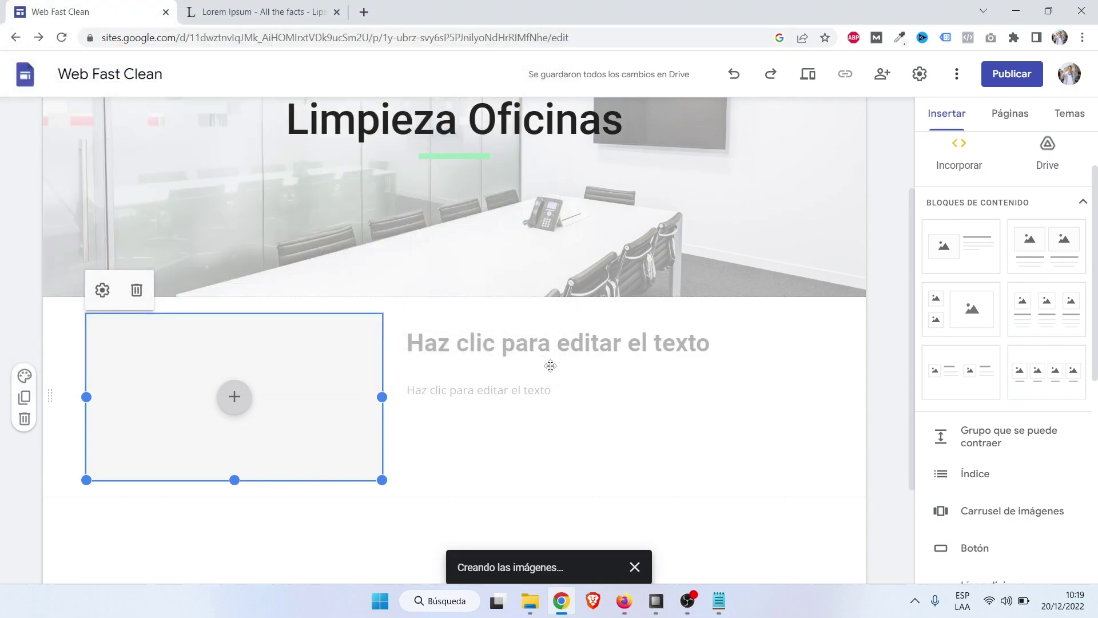
scroll(595, 389, "up", 1)
Title the office block 'Dejamos limpio tu espacio de trabajo'.
left_click(559, 416)
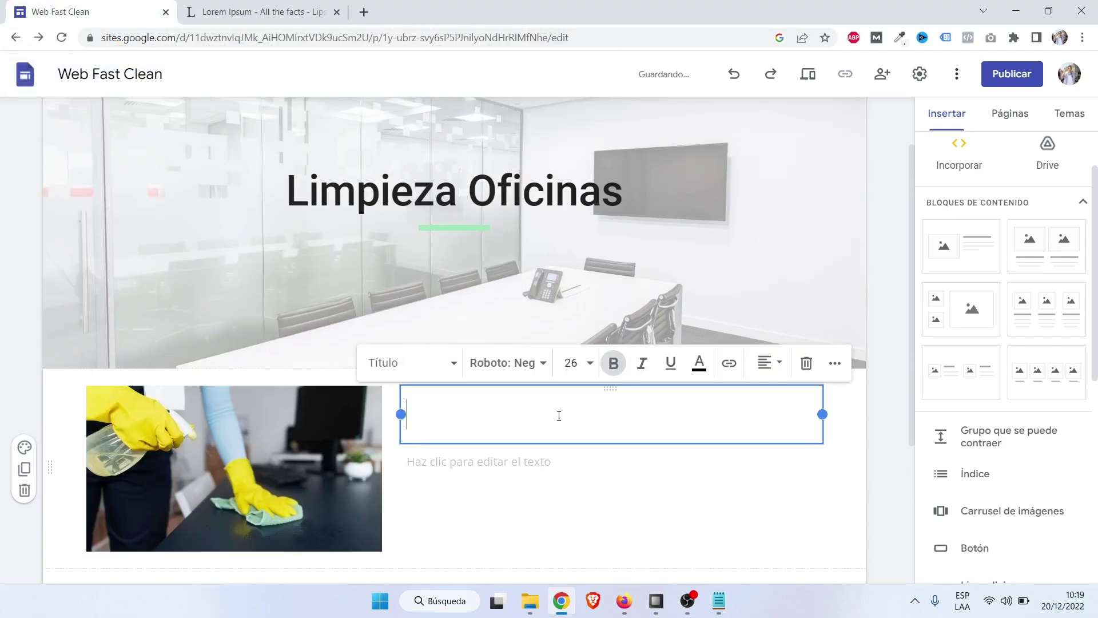
key("Caps_Lock")
type("L")
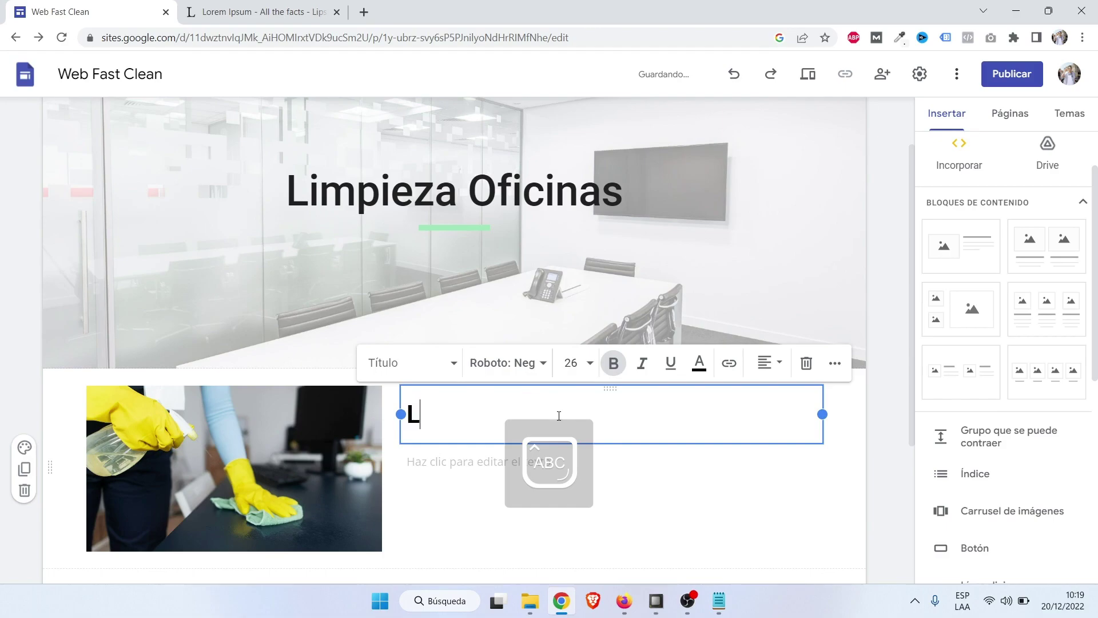
type("D")
key("Caps_Lock")
type("eja")
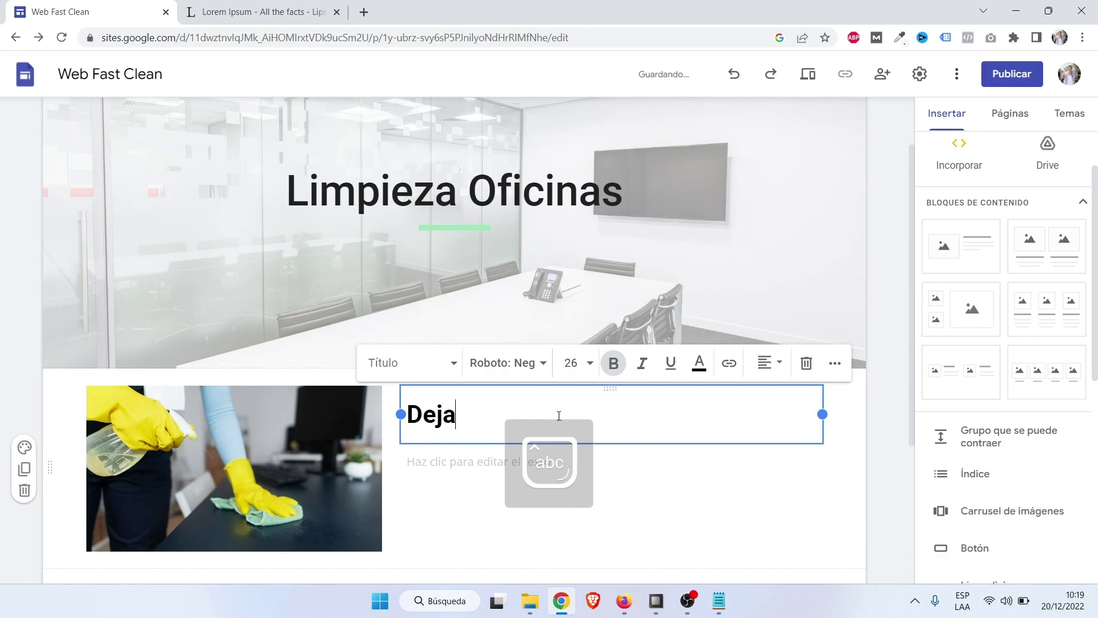
type("mos limpio t")
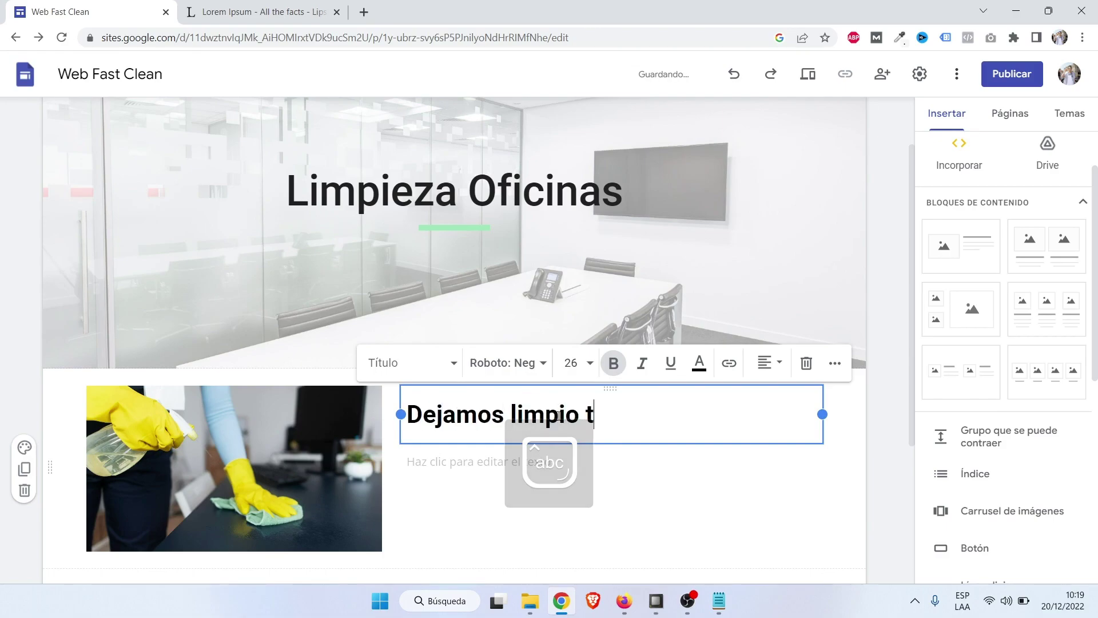
type("u espacio de ")
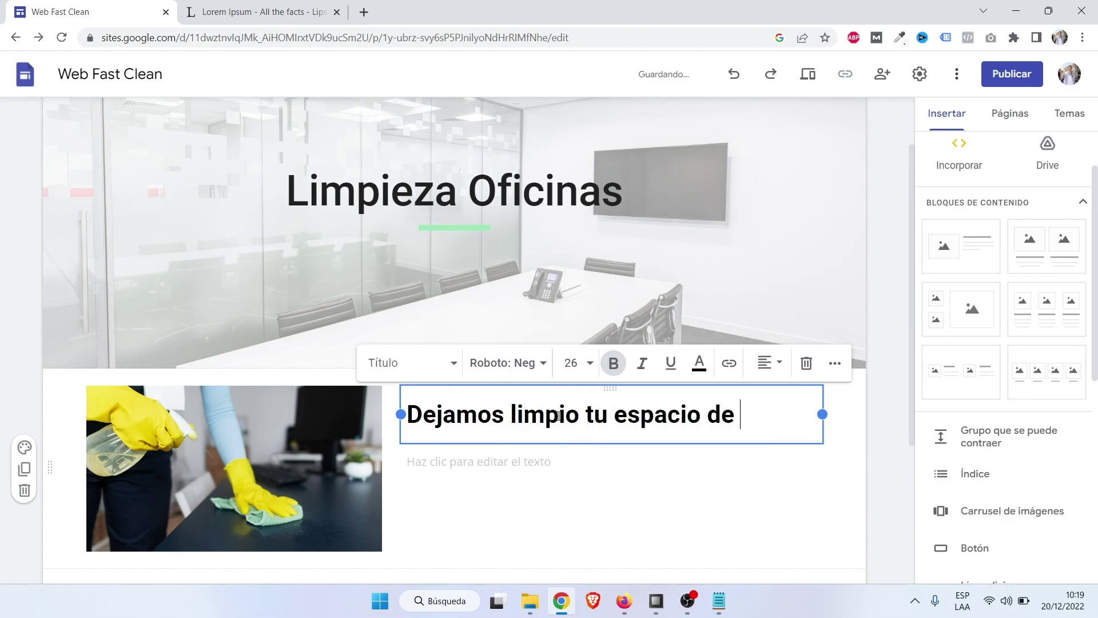
type("trabajo")
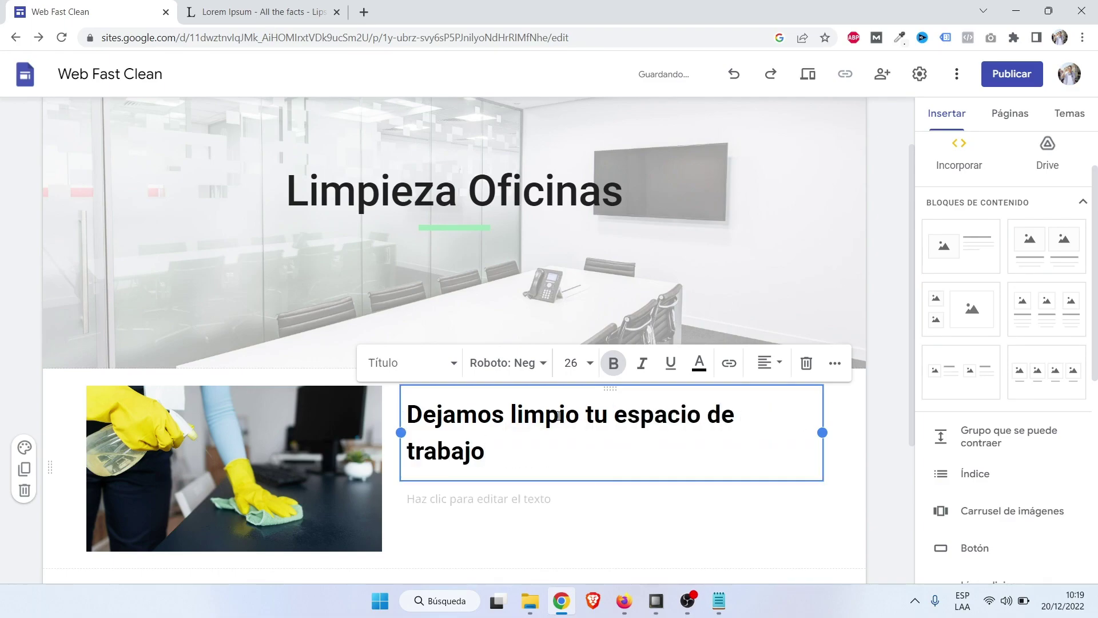
Paste a lorem ipsum paragraph into the body and trim it to end at 'de tal m'.
left_click(574, 493)
scroll(574, 493, "down", 1)
type("año 1500, cuando un impresor (N. del T. persona que se dedica a la imprenta) desconocido usó una galería de textos y los mezcló de tal manera que logró hacer un libro de textos especimen. No sólo sobrevivió 500 años, sino que tambien ingresó como texto de relleno en documentos electrónicos, quedando esencialmente igual al original. Fue popularizado en los 60s con la creación de las h")
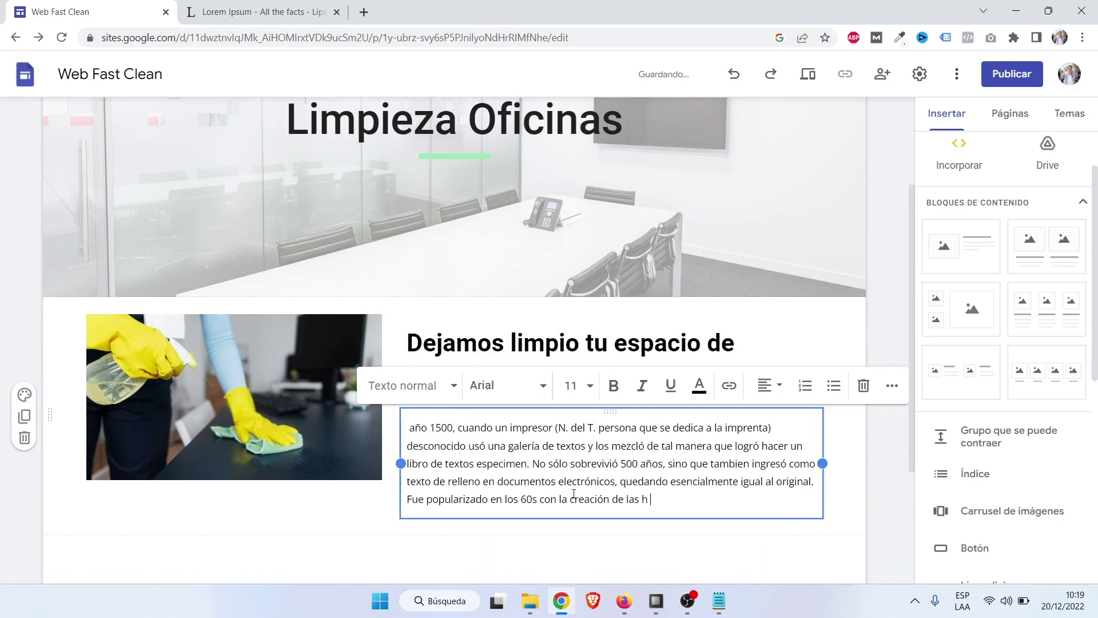
left_click_drag(684, 497, 683, 447)
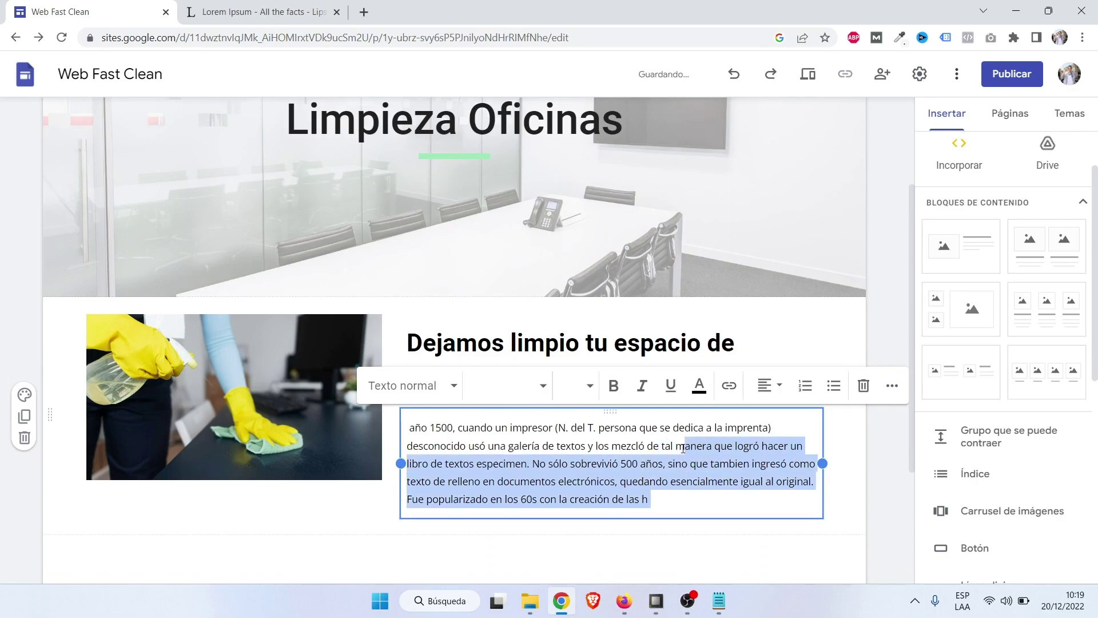
key("BackSpace")
left_click(872, 485)
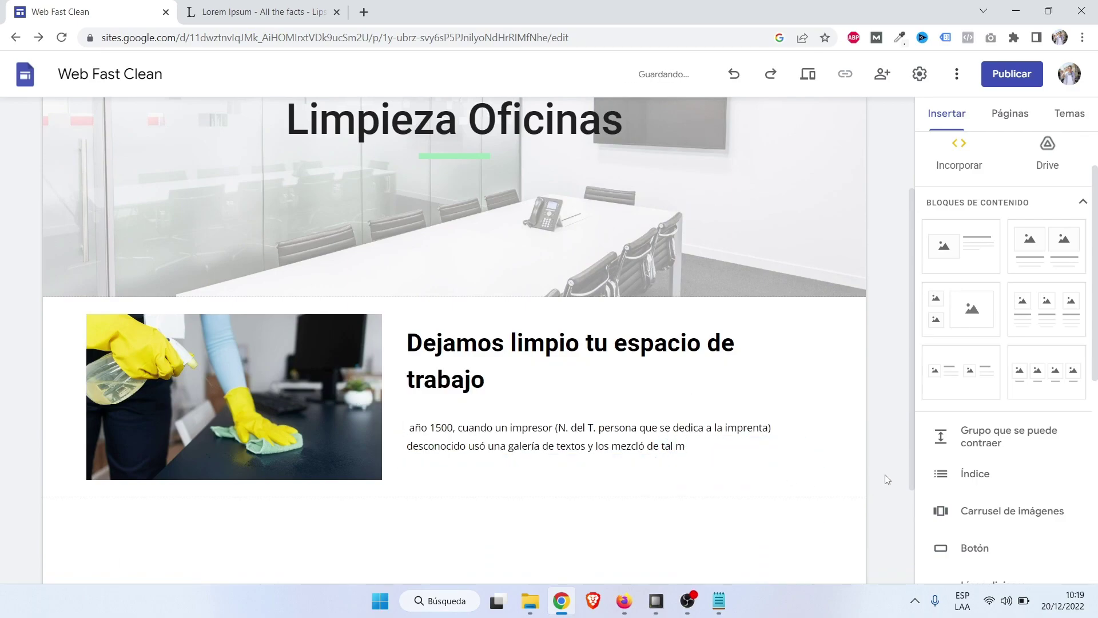
Review the finished page, go to the Contacto page, and bring up the published site in Firefox.
scroll(887, 479, "up", 3)
scroll(888, 479, "down", 2)
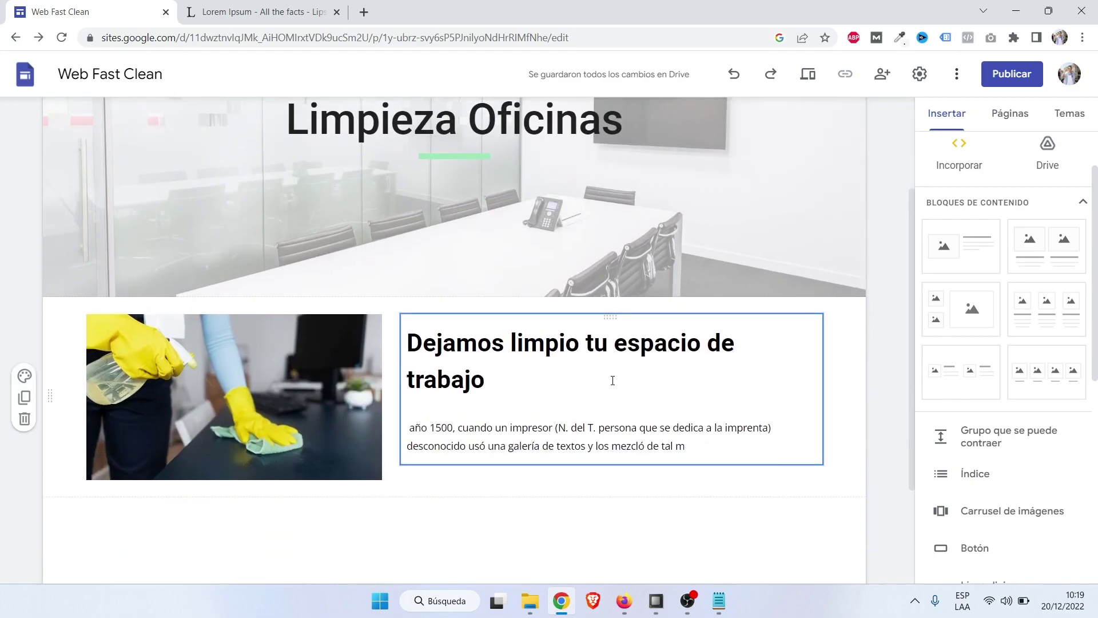
scroll(608, 428, "down", 3)
scroll(715, 438, "up", 1)
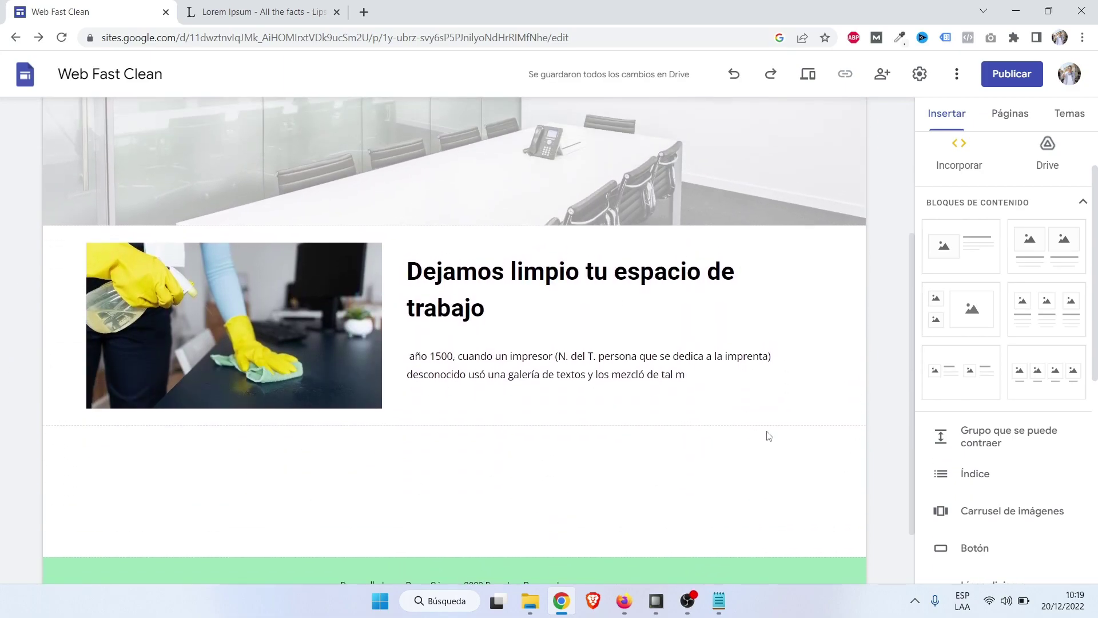
scroll(767, 436, "up", 1)
scroll(768, 432, "down", 1)
scroll(582, 468, "up", 2)
scroll(698, 435, "down", 3)
scroll(674, 480, "up", 4)
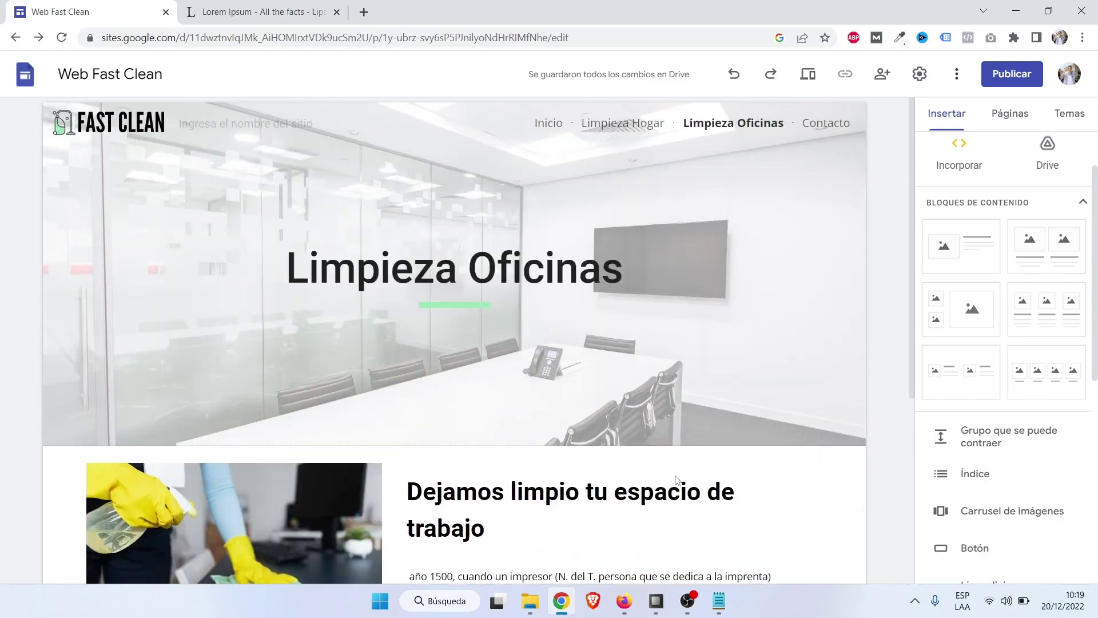
left_click(826, 125)
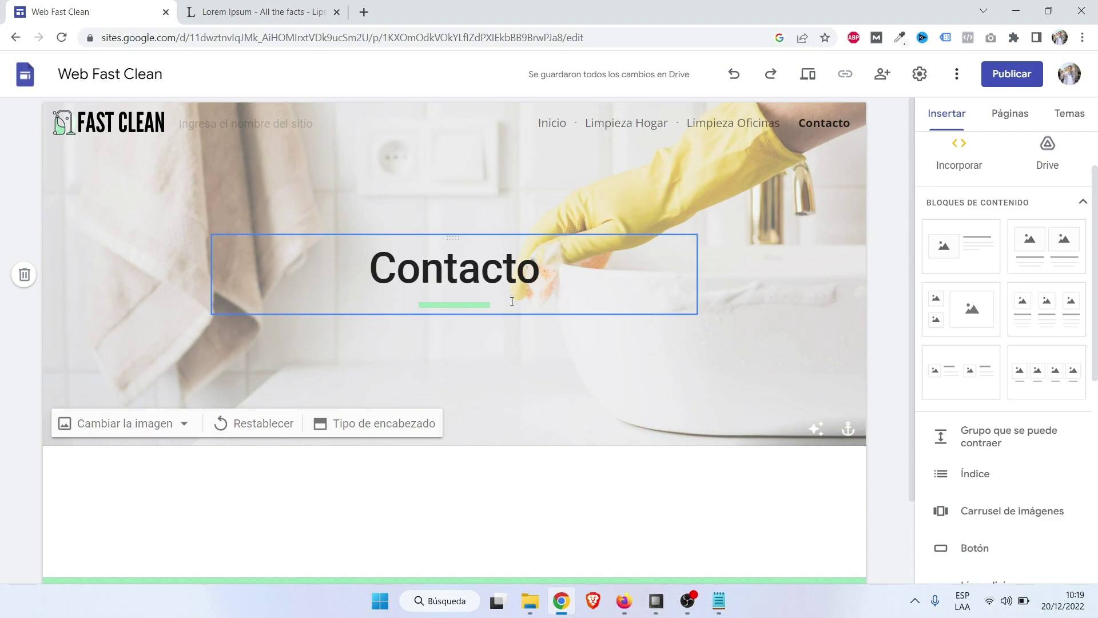
left_click(623, 602)
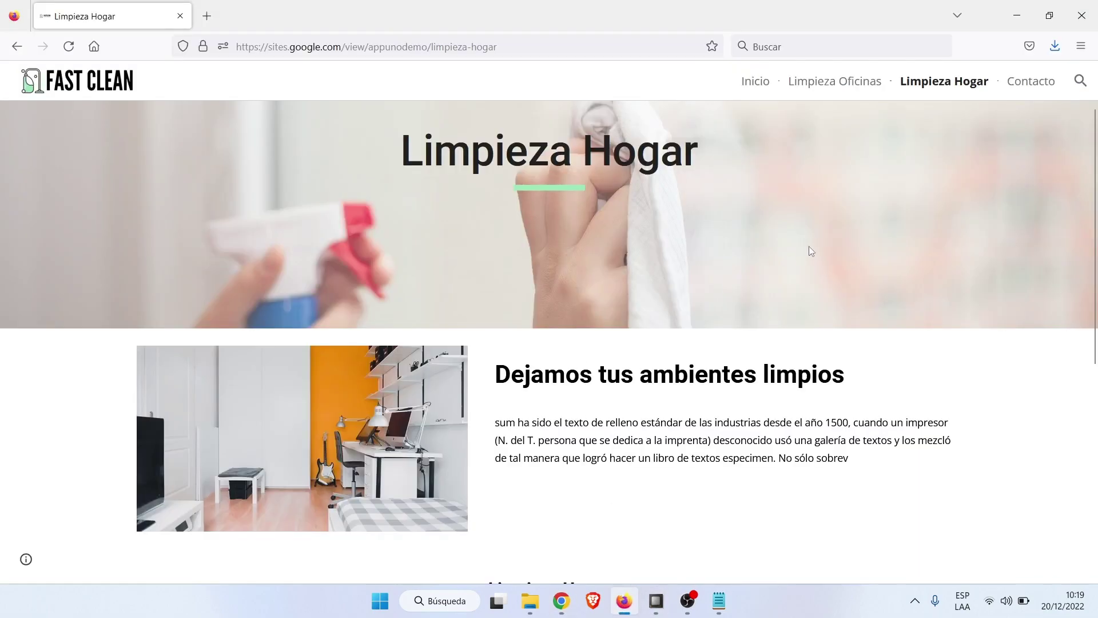
View the published Contacto page down to its map, then return to Chrome.
left_click(1030, 81)
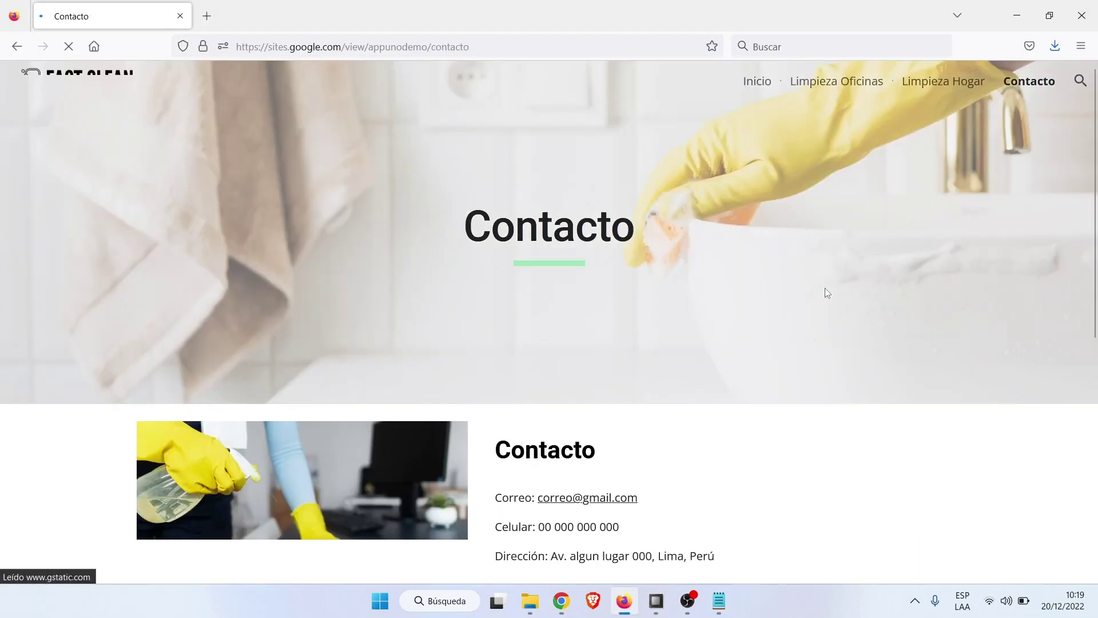
scroll(825, 292, "down", 4)
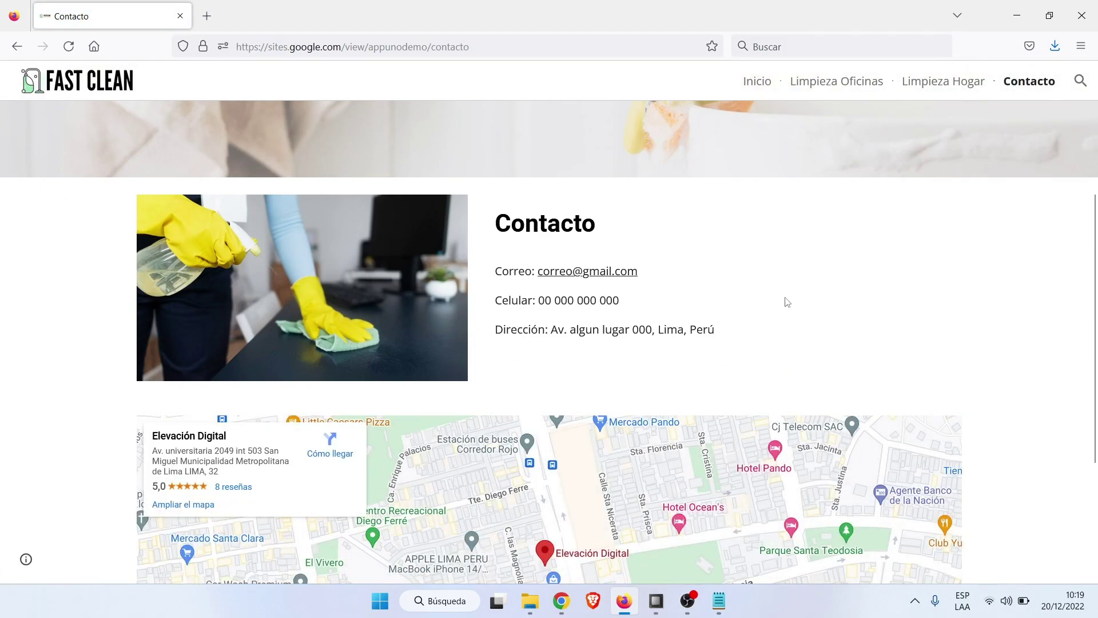
left_click(562, 608)
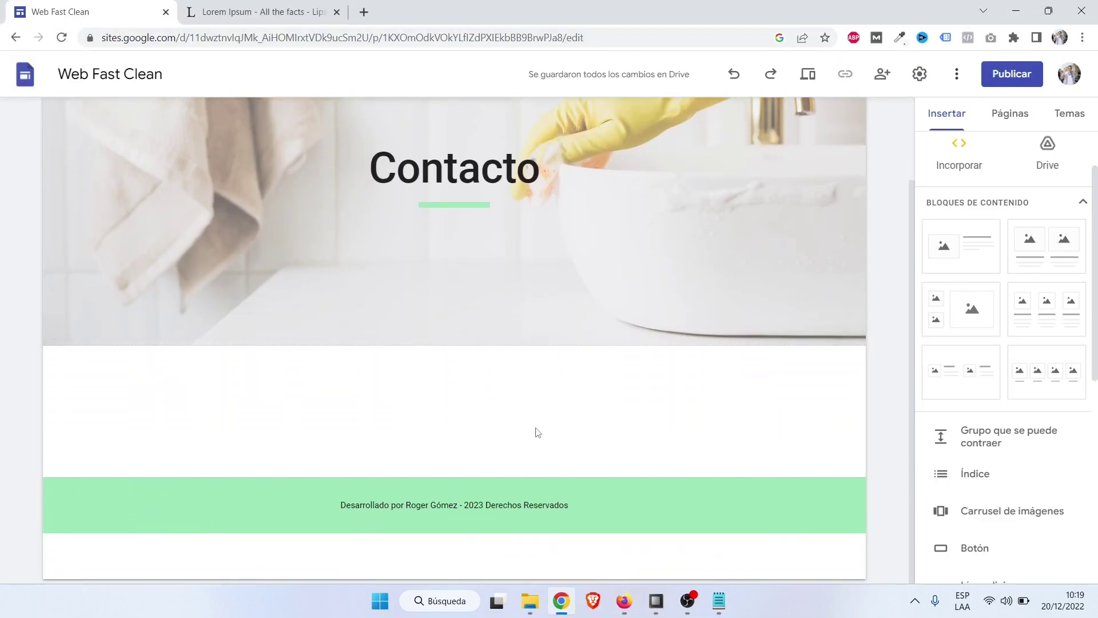
Insert an image-and-text block below the Contacto header and choose to upload an image.
scroll(536, 433, "up", 2)
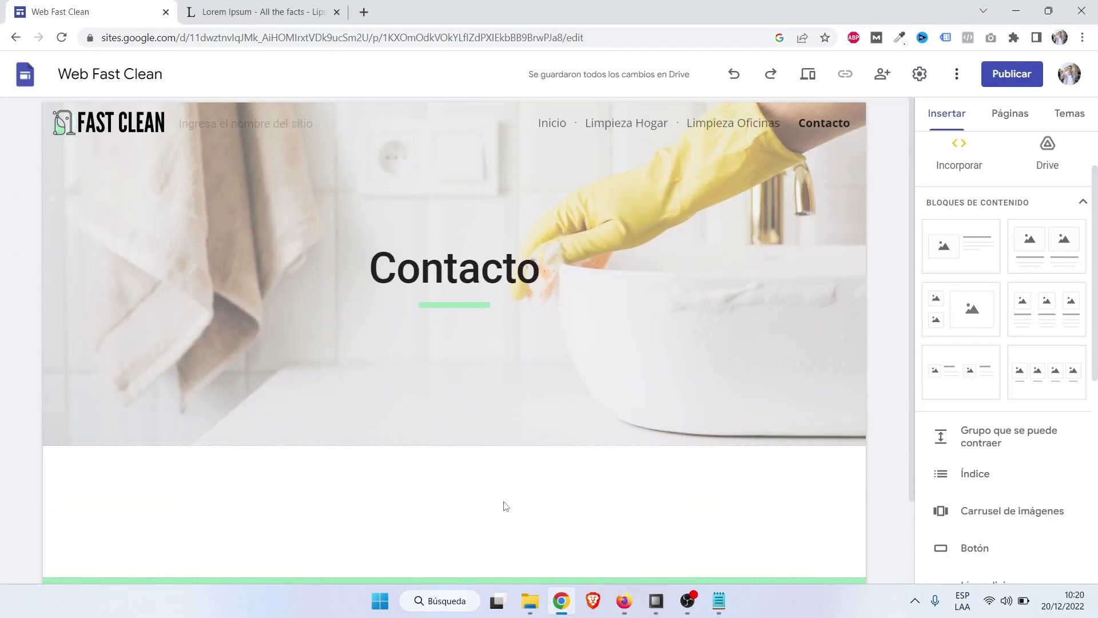
left_click(974, 238)
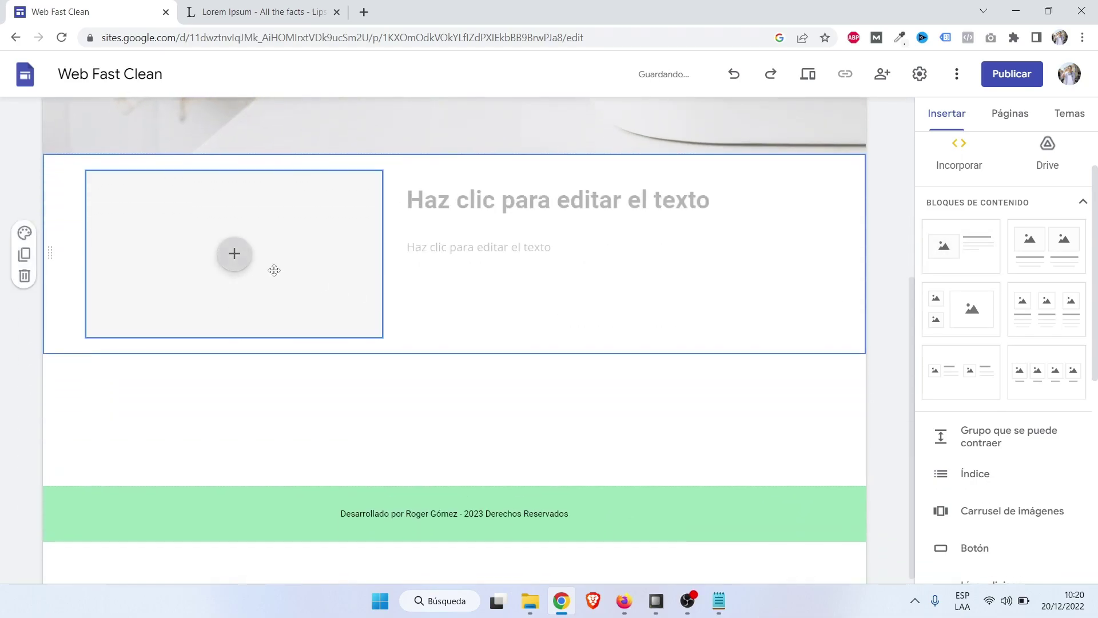
left_click(243, 261)
left_click(265, 299)
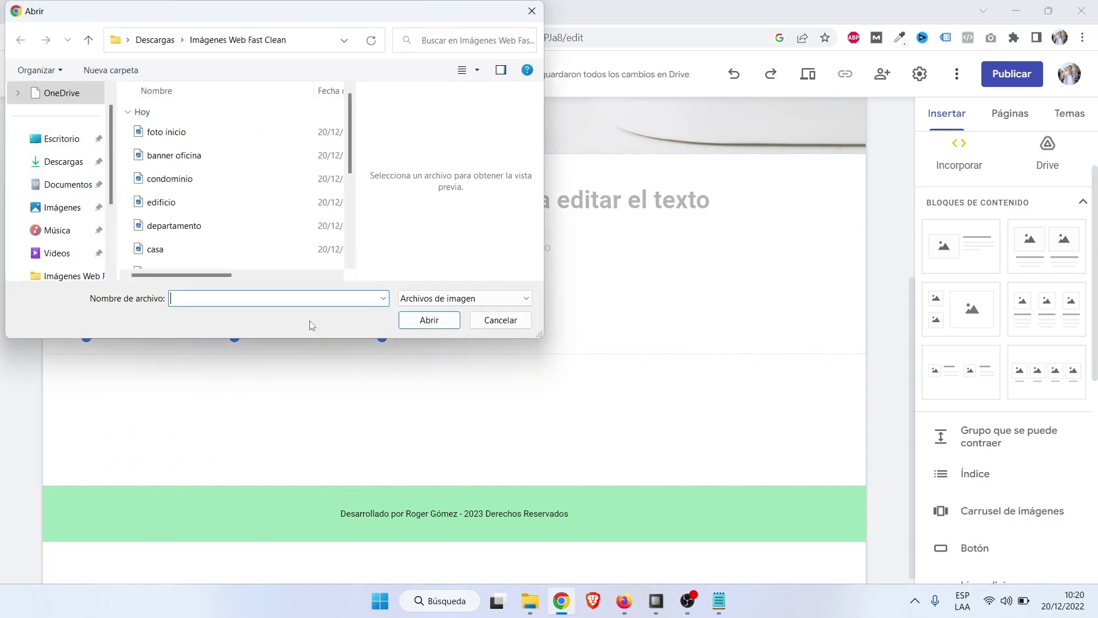
Browse the image files and upload the 'office clean' photo into the block.
left_click(200, 179)
left_click(200, 209)
left_click(196, 227)
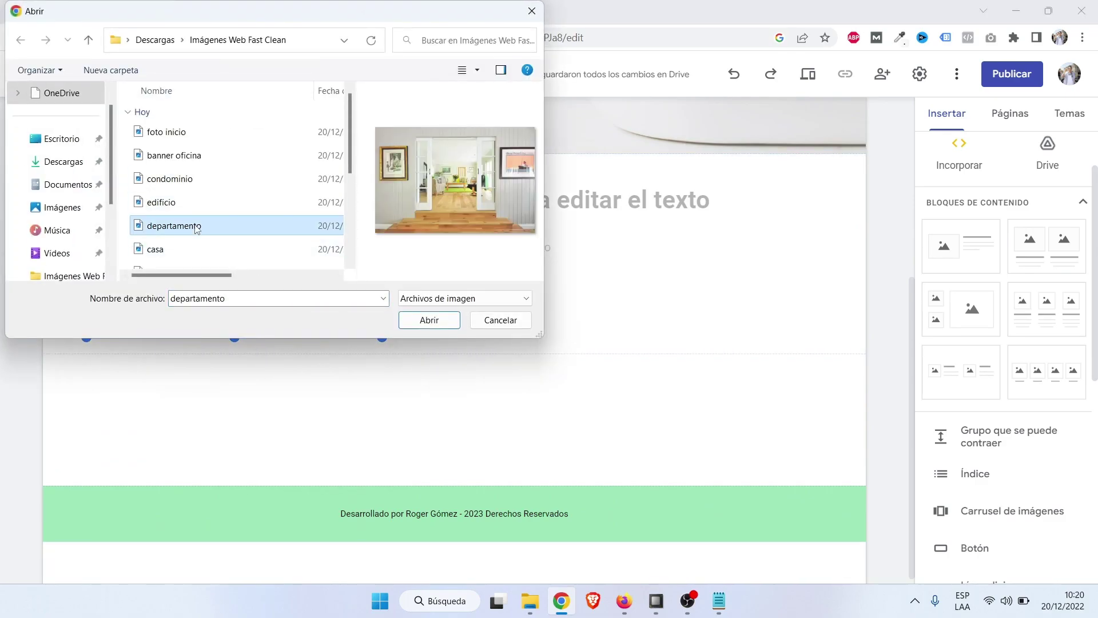
left_click(184, 245)
scroll(185, 242, "down", 1)
left_click(185, 240)
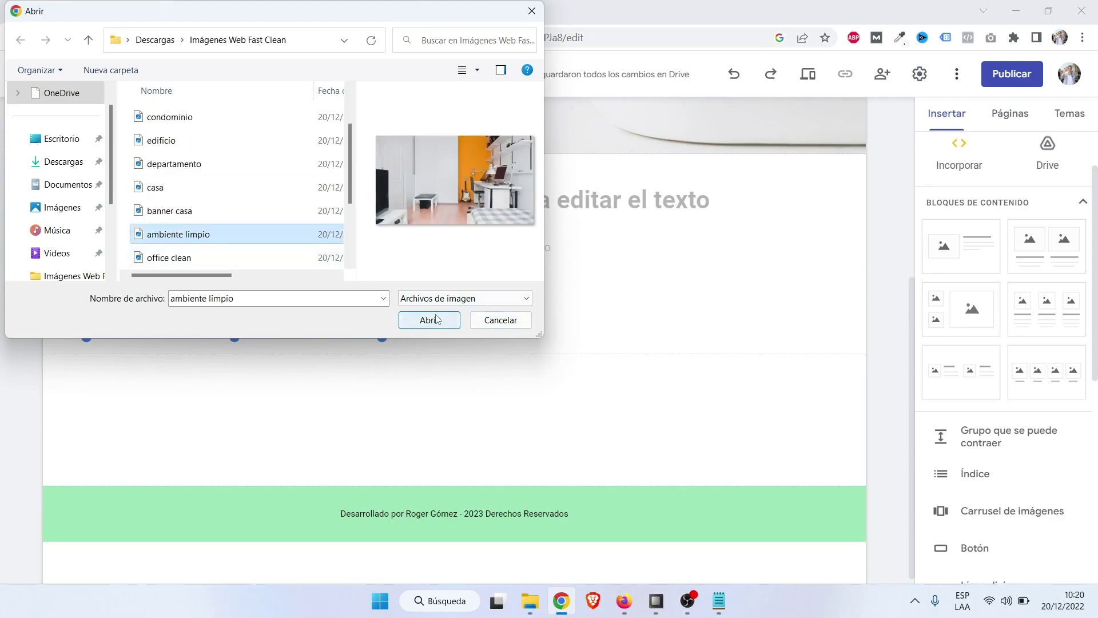
left_click(177, 260)
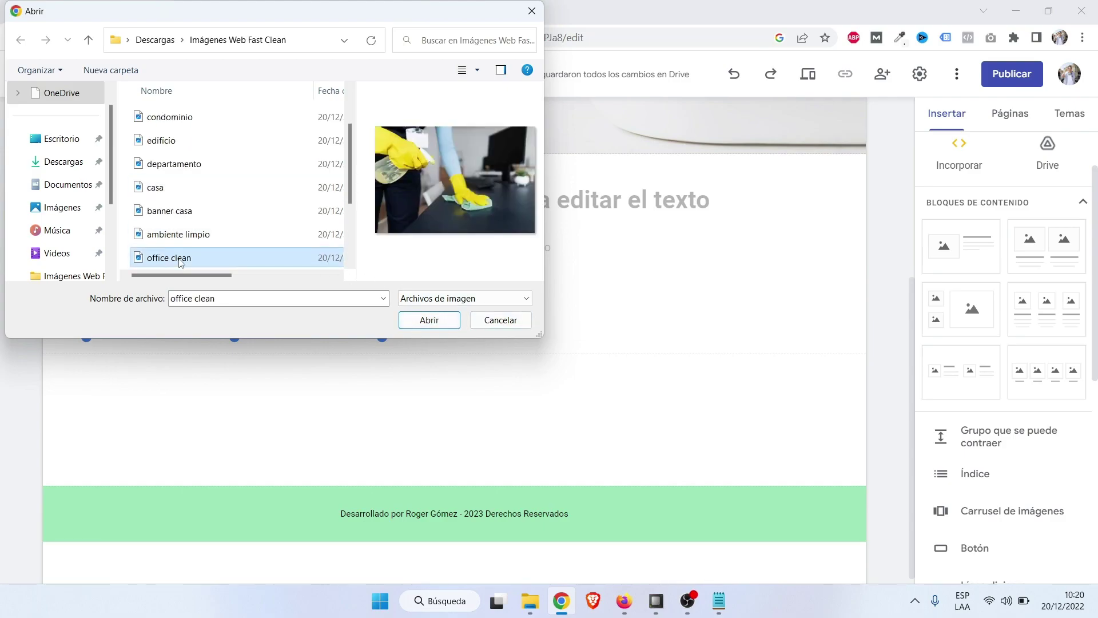
left_click(430, 320)
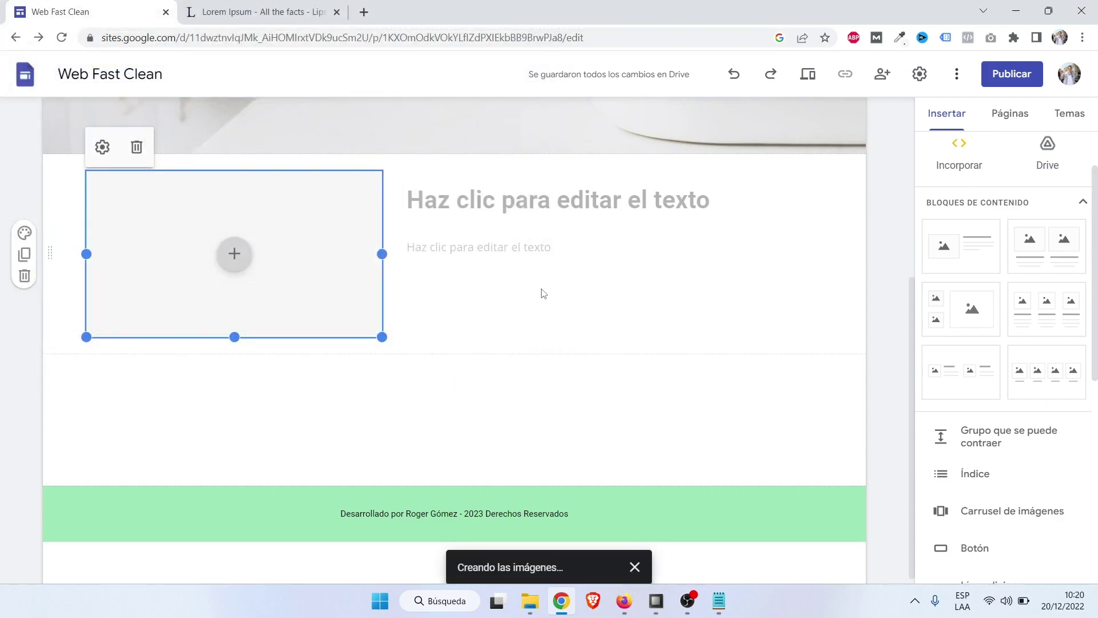
left_click(505, 196)
Title the contact block 'Datos de Contacto'.
key("Caps_Lock")
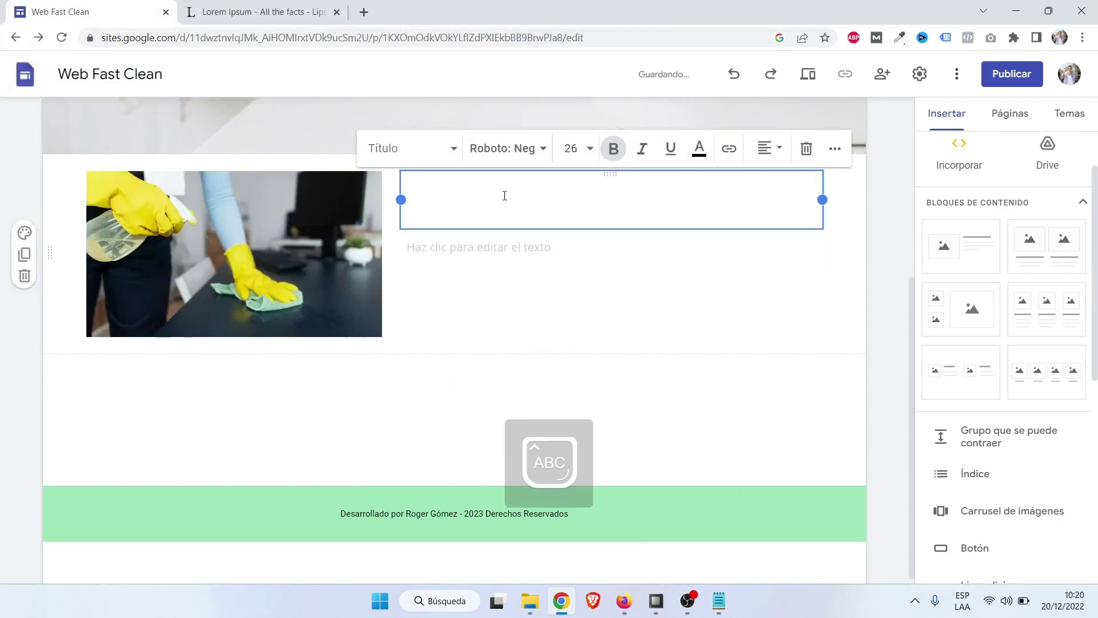
type("C")
key("Caps_Lock")
key("BackSpace")
key("Caps_Lock")
type("D")
key("Caps_Lock")
type("atos de")
key("Caps_Lock")
type("C")
key("Caps_Lock")
type("ontacto")
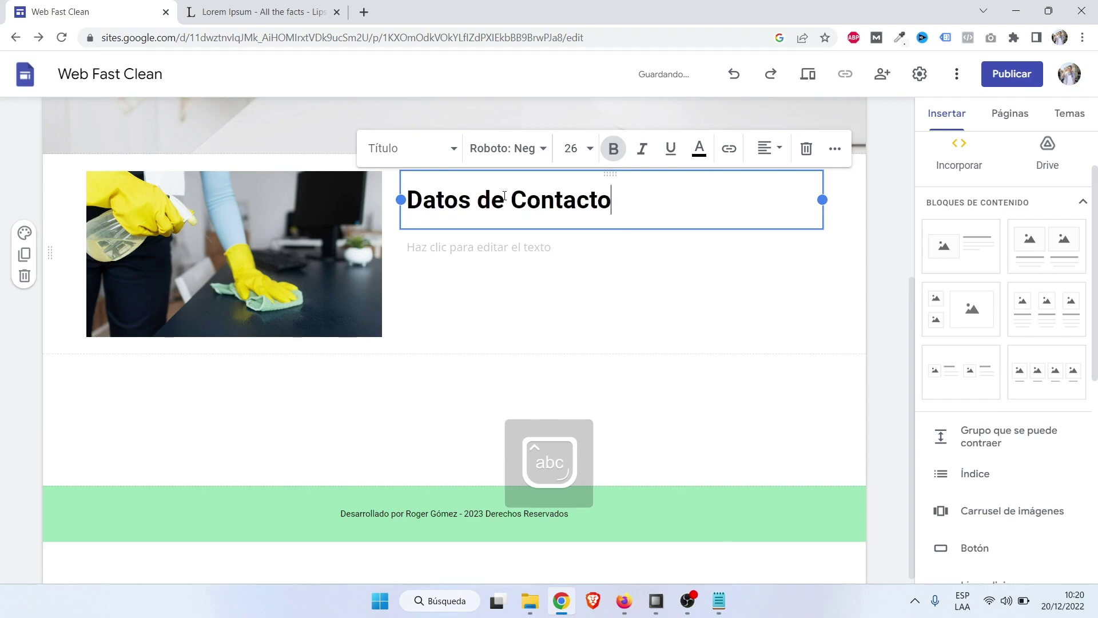
Add Correo, Celular and Dirección lines with an email, phone number and Lima, Perú address.
left_click(561, 255)
key("Caps_Lock")
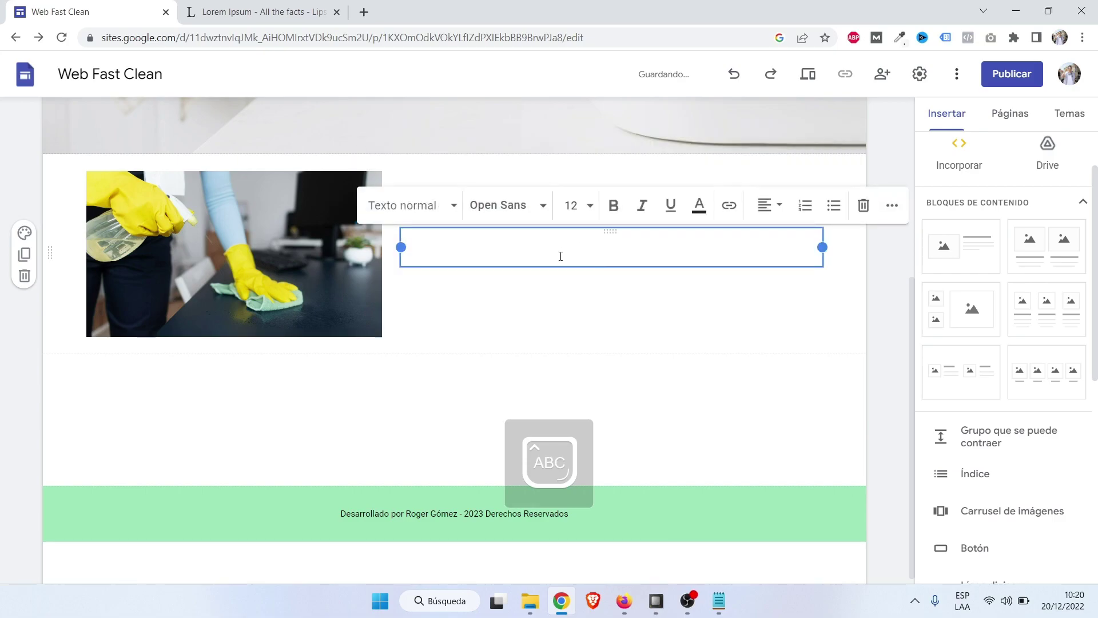
type("C")
key("Caps_Lock")
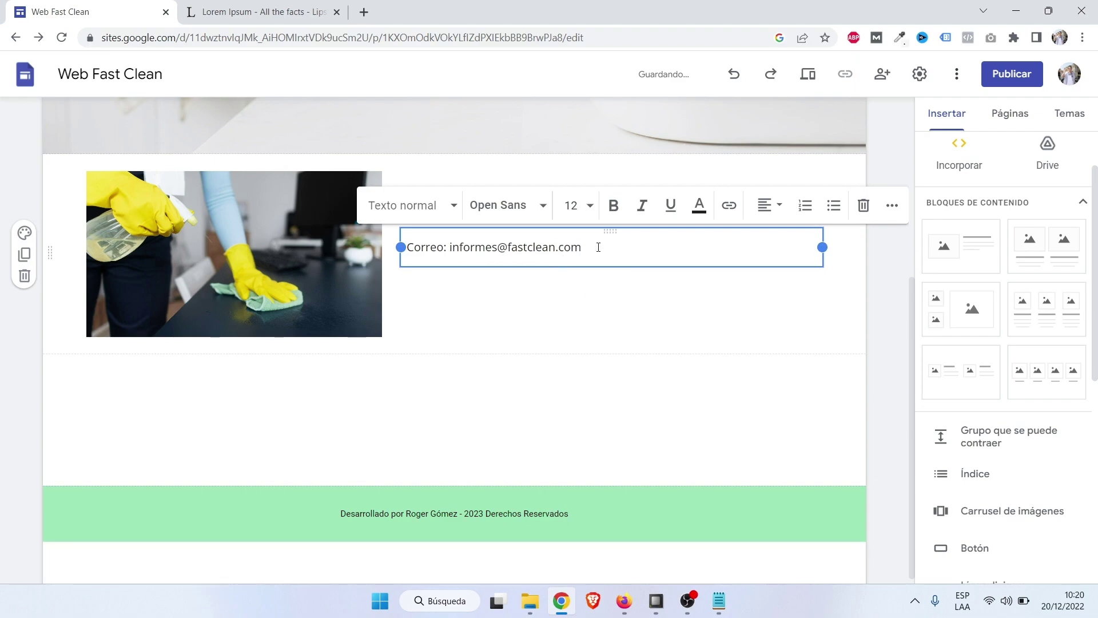
key("Return")
type("Celular")
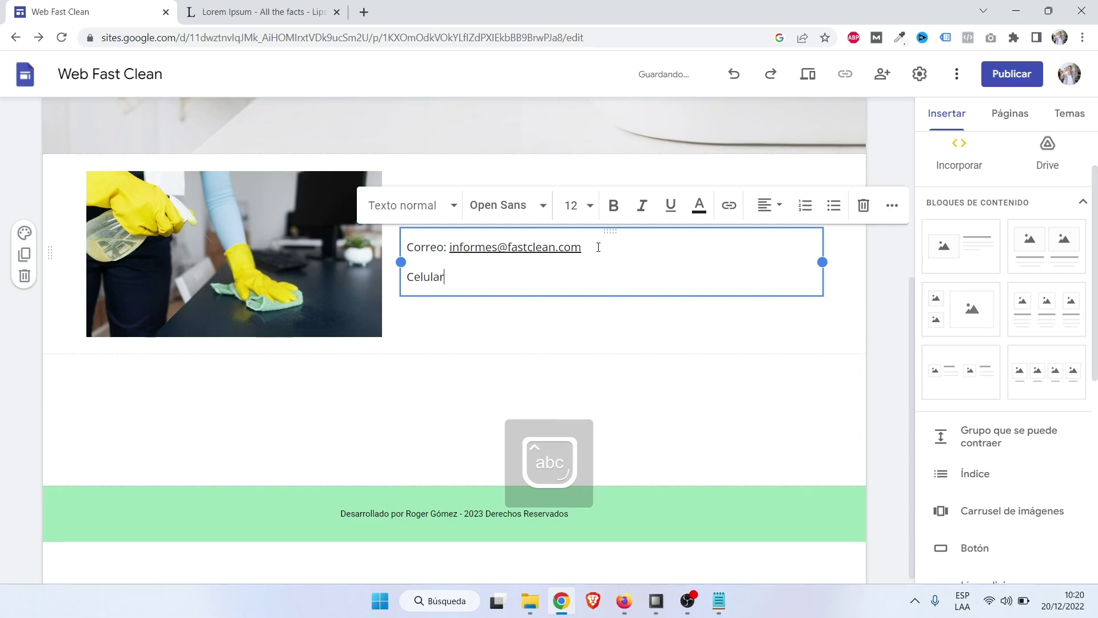
type(": 00 00")
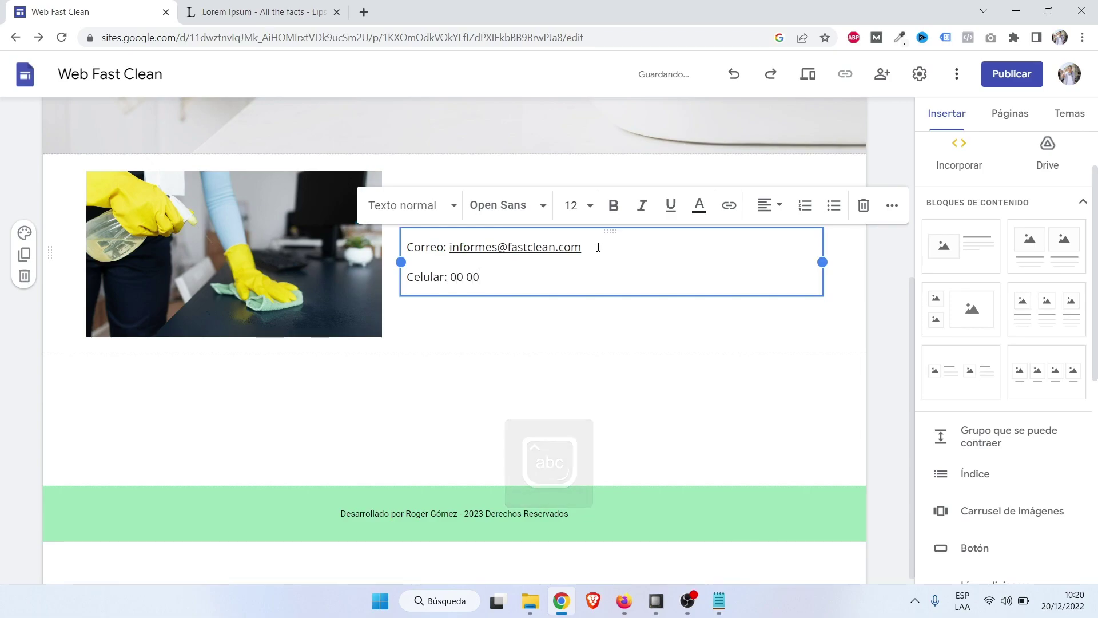
type("0 000 000")
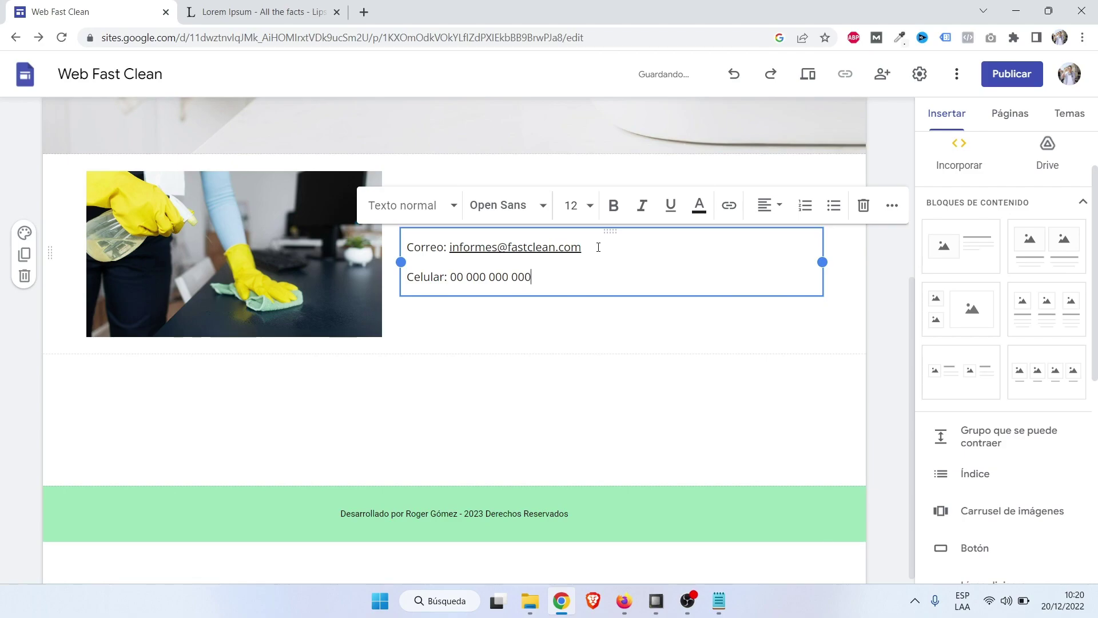
key("Return")
type("Dirección")
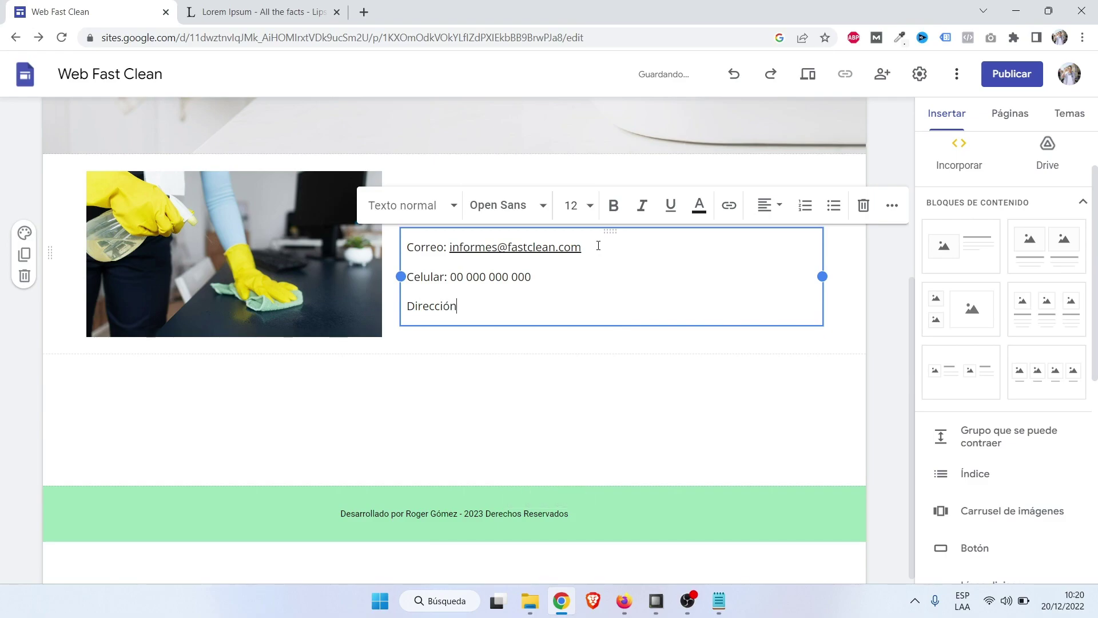
type(": Av")
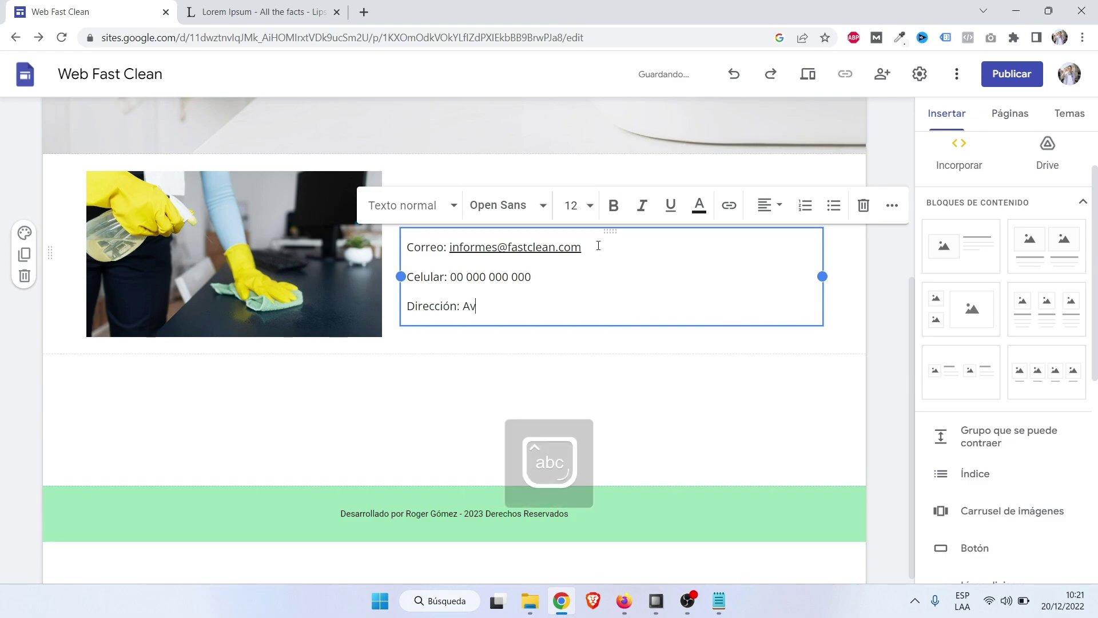
type(". Algún Lugar 000 , Lima")
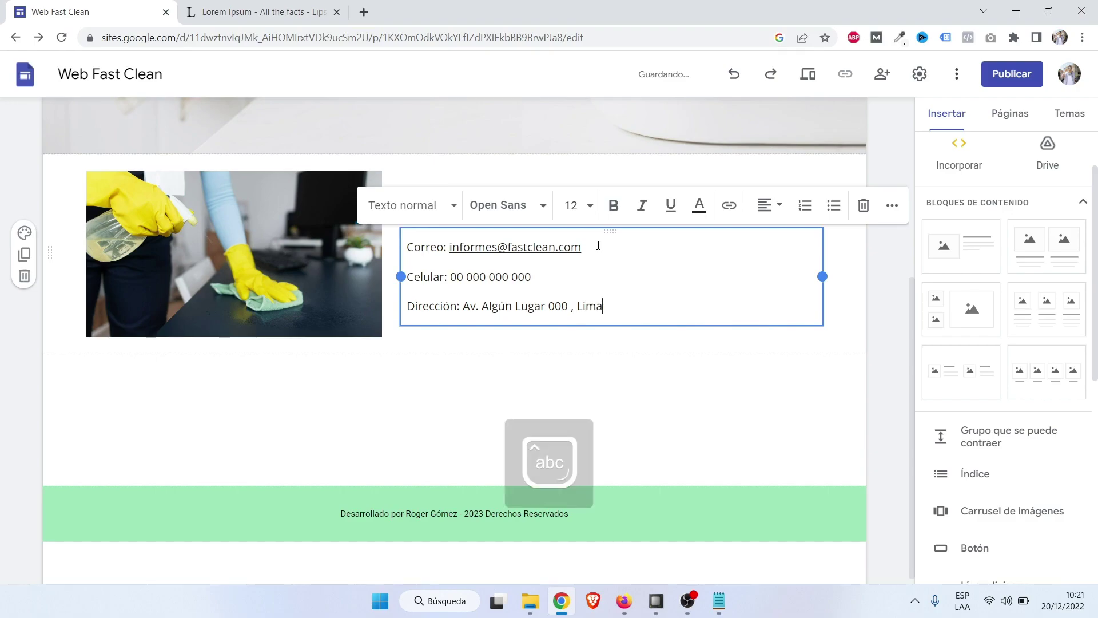
type(", Perú")
left_click(858, 362)
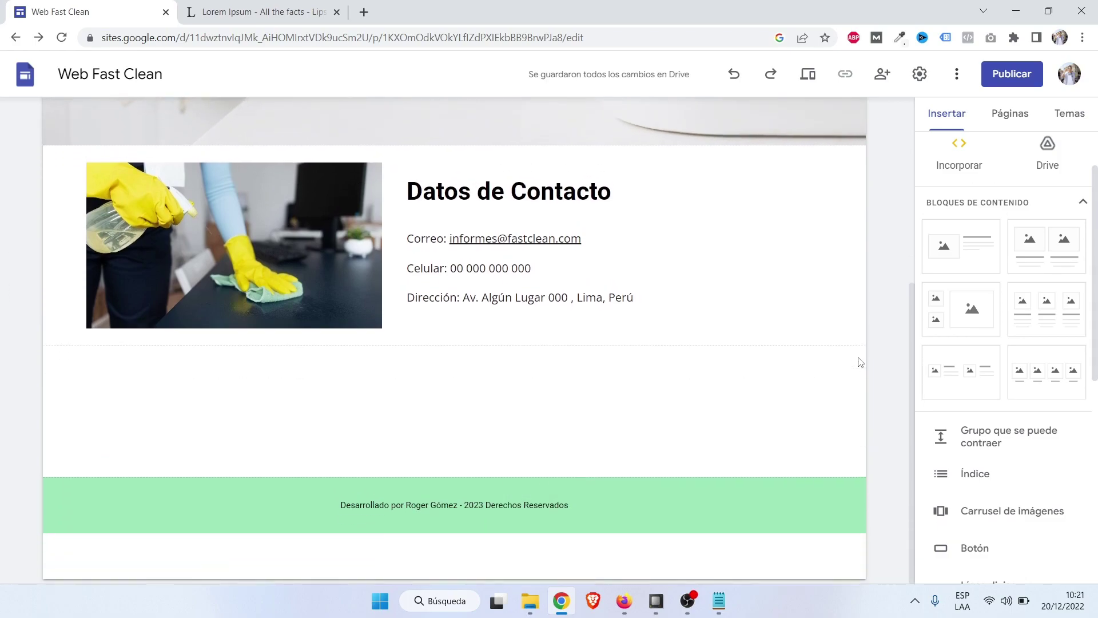
Scroll the Insertar panel and insert a 'Vínculos a redes sociales' block.
scroll(538, 416, "up", 4)
scroll(638, 439, "down", 4)
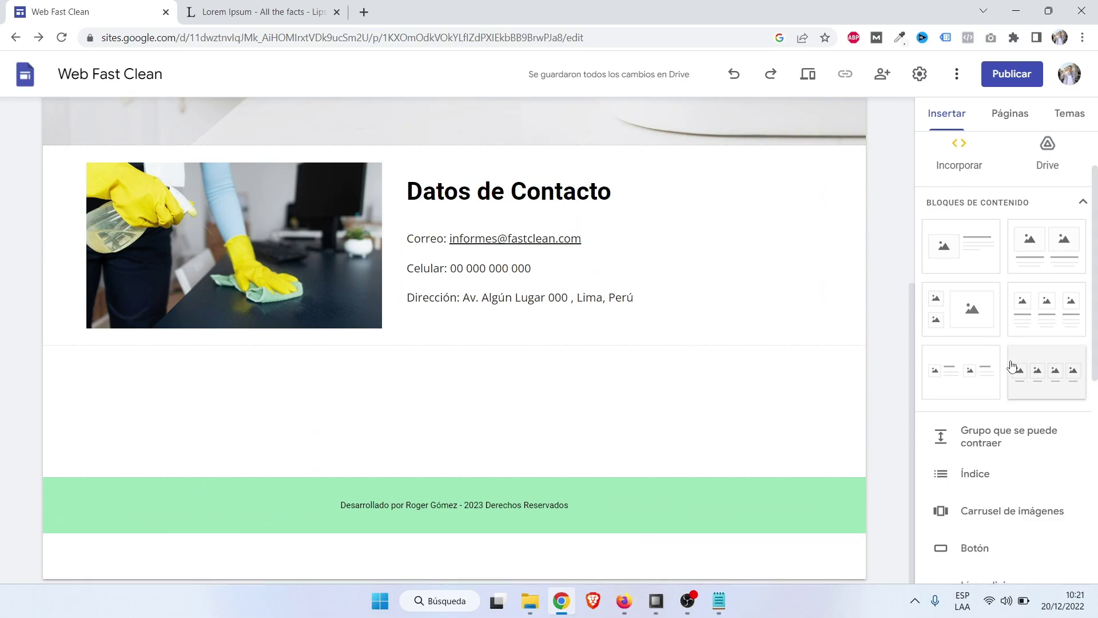
scroll(1011, 366, "down", 3)
scroll(1011, 366, "down", 5)
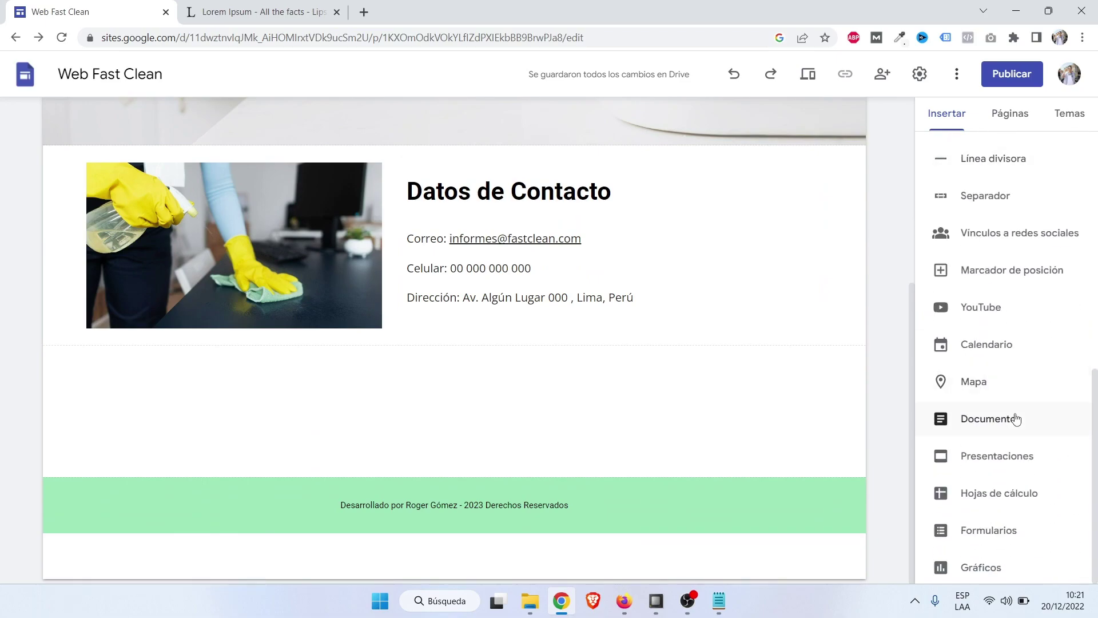
scroll(1006, 381, "up", 9)
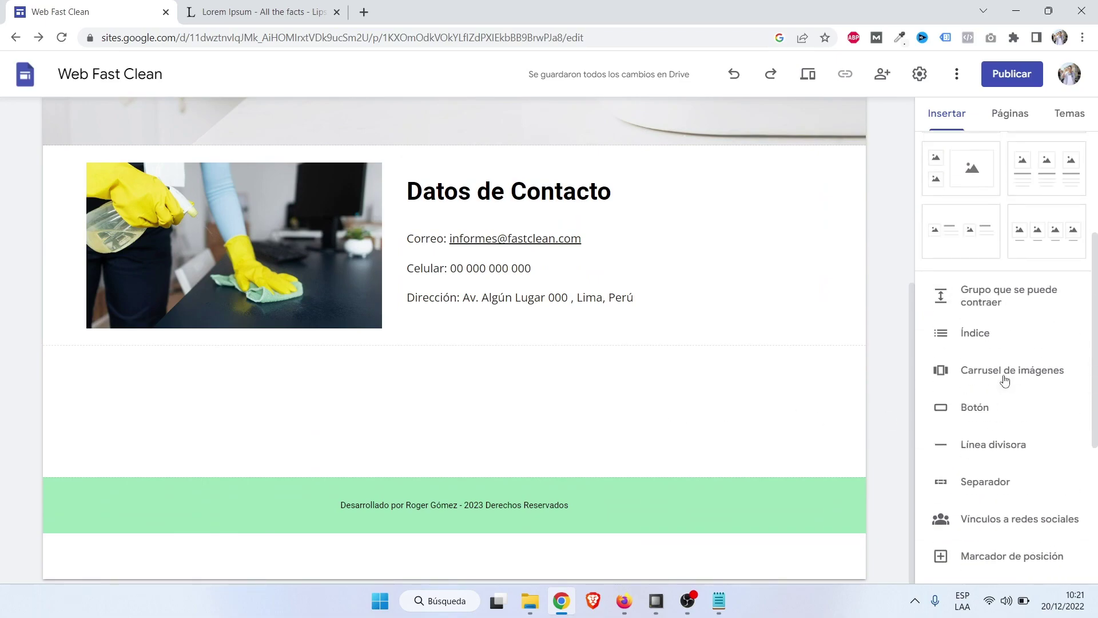
scroll(1005, 381, "down", 8)
scroll(1005, 381, "down", 2)
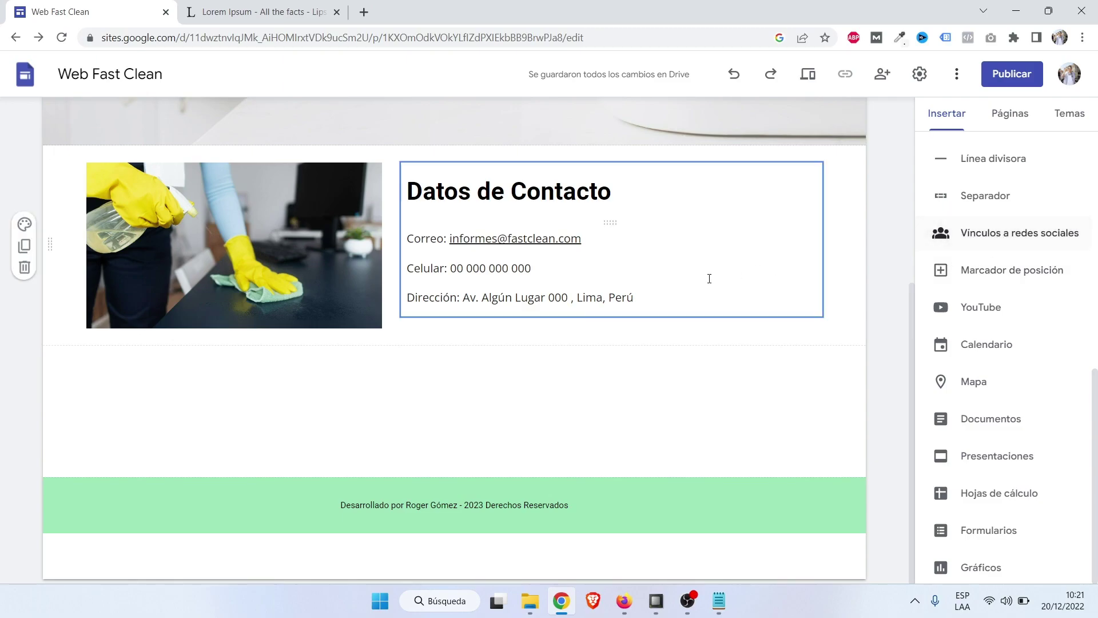
left_click(1002, 236)
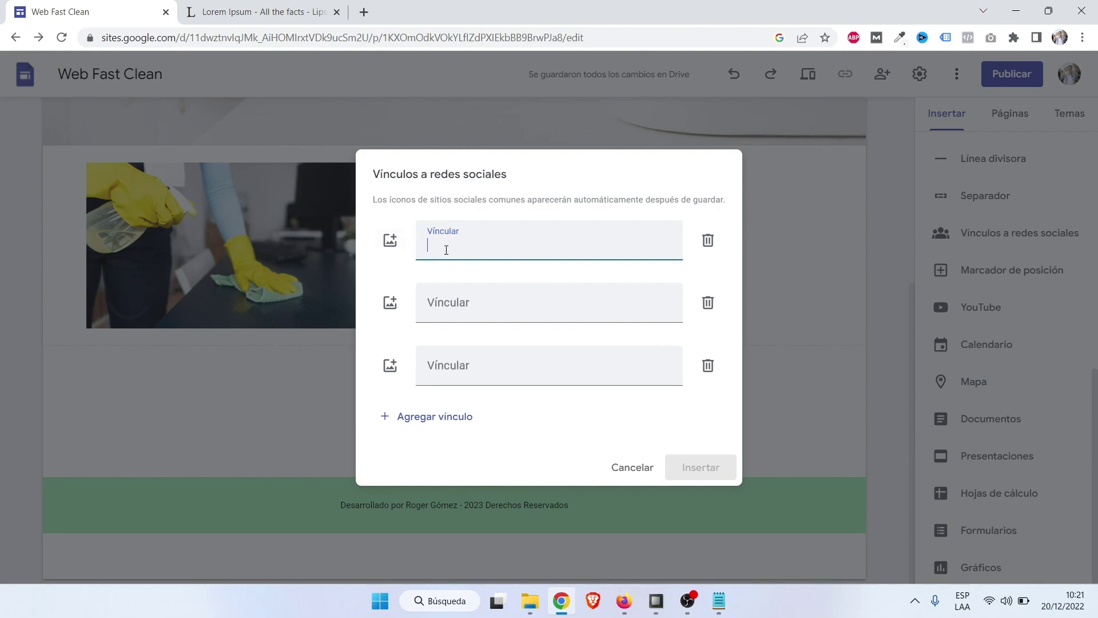
left_click(364, 12)
Go to Flaticon and search it for 'facebook' icons.
left_click(390, 39)
type("flaticon")
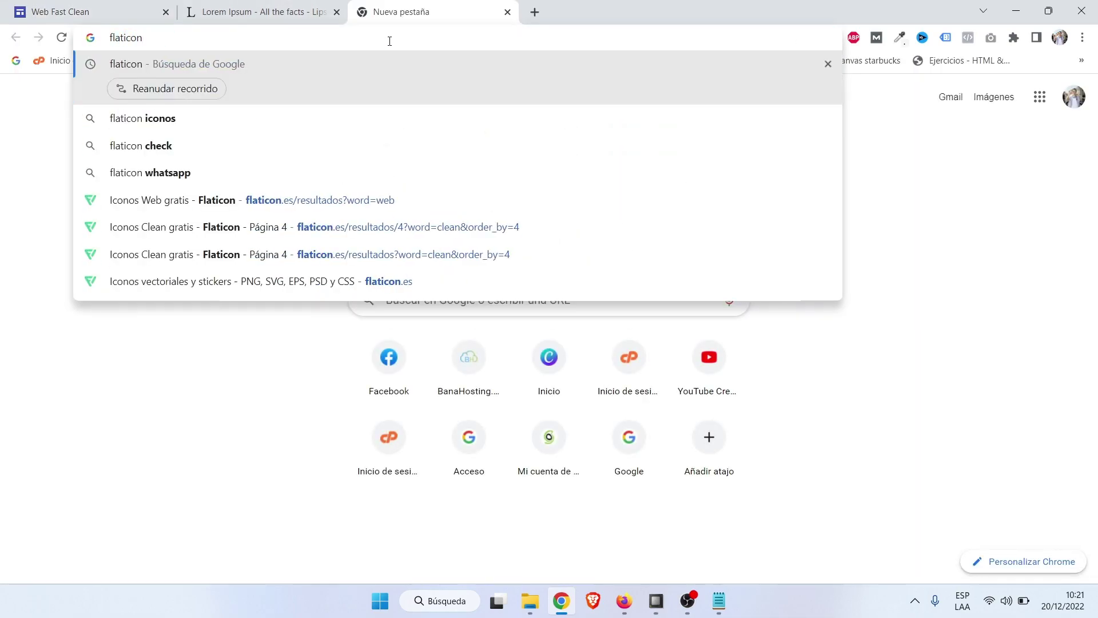
key("Return")
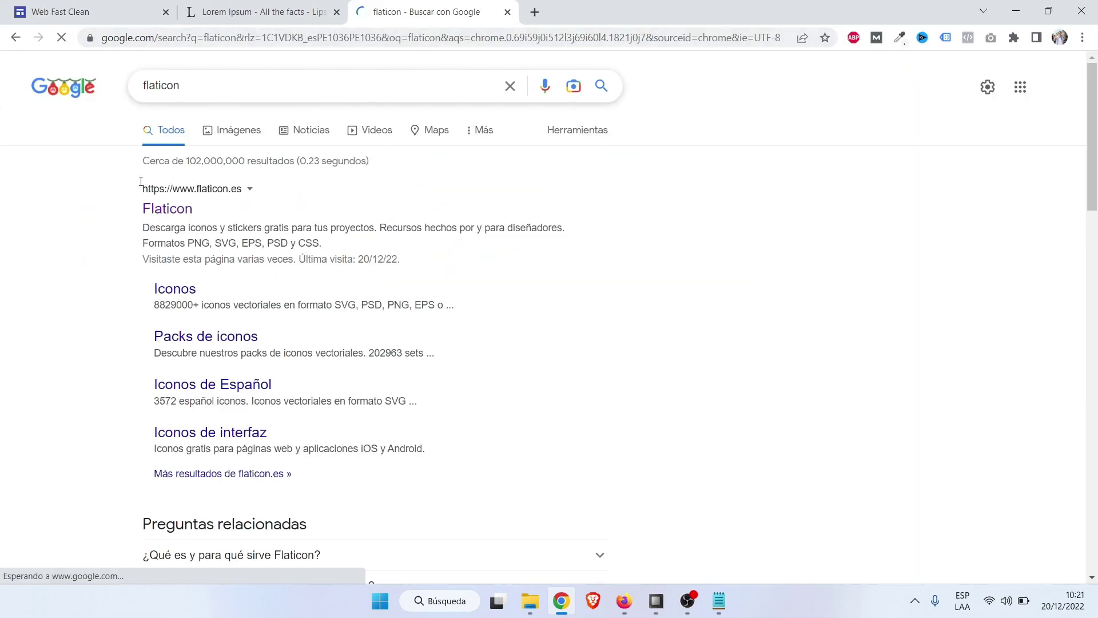
left_click(166, 219)
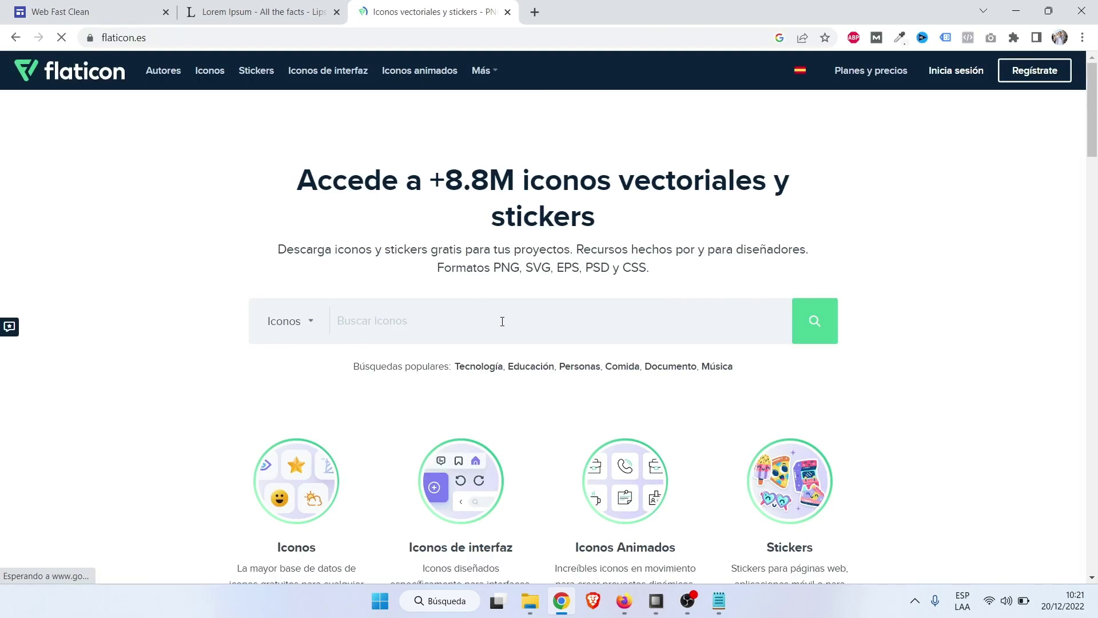
type("facebook")
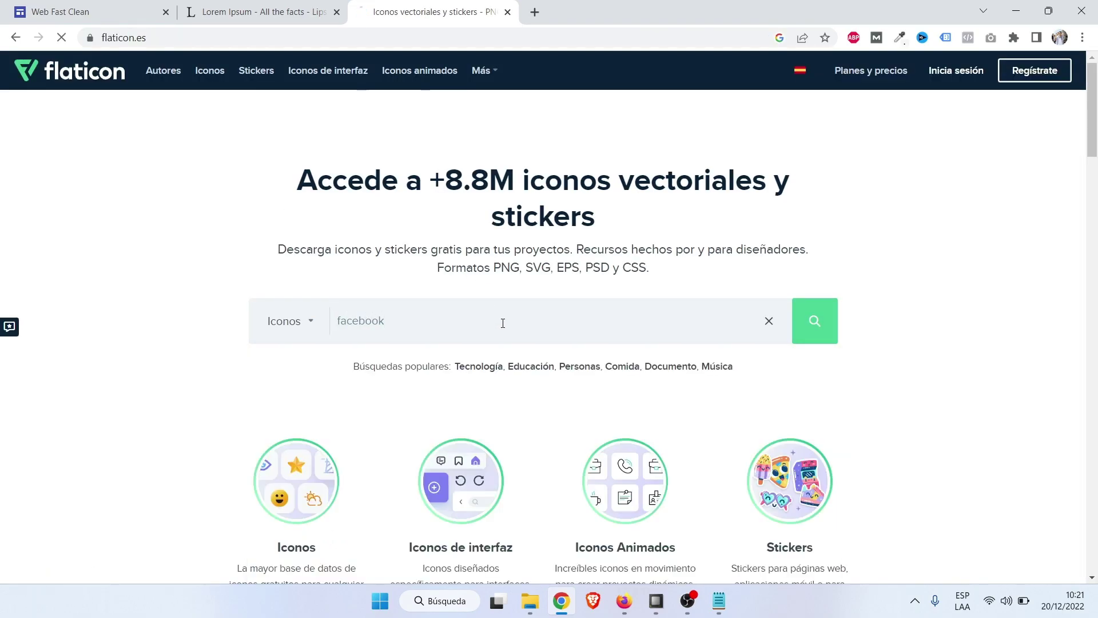
key("Return")
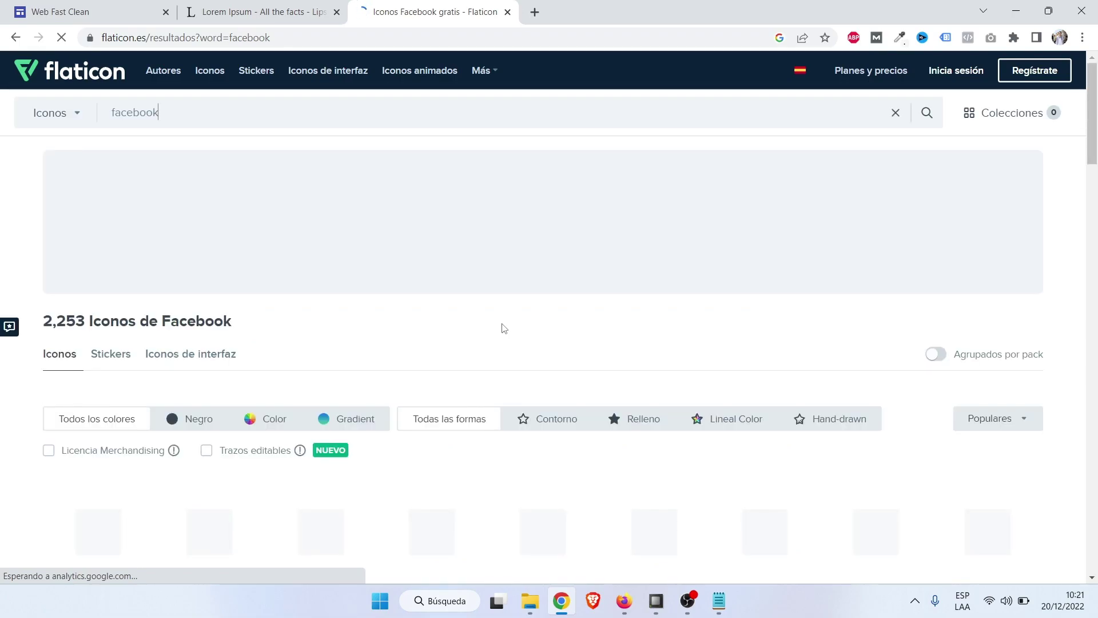
Download the round blue Facebook icon as a PNG into Imágenes Web Fast Clean.
mouse_move(248, 401)
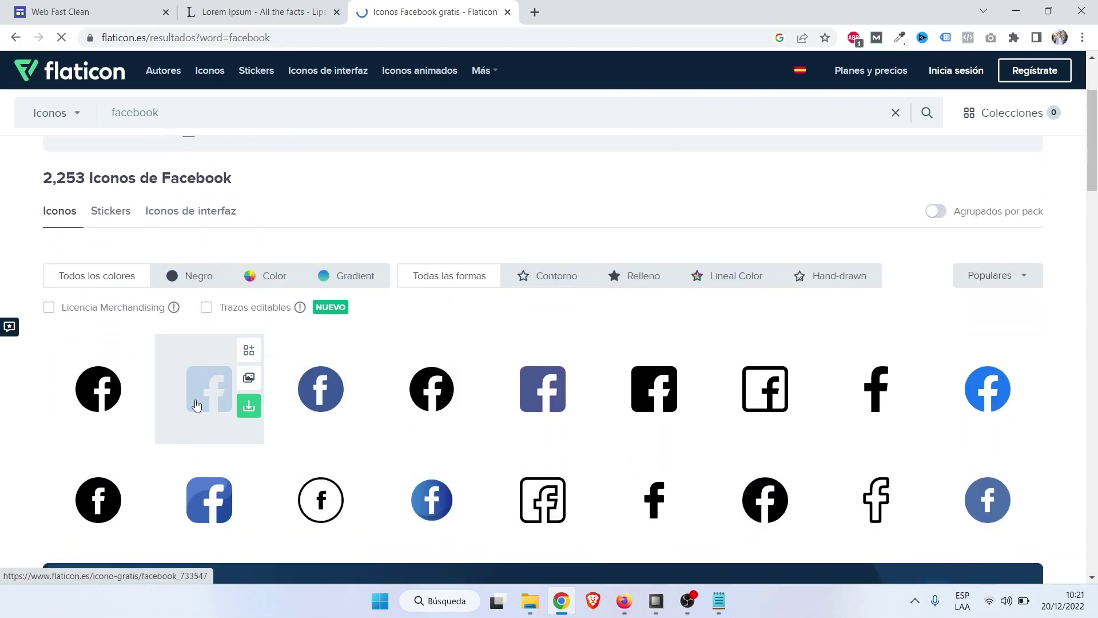
left_click(994, 400)
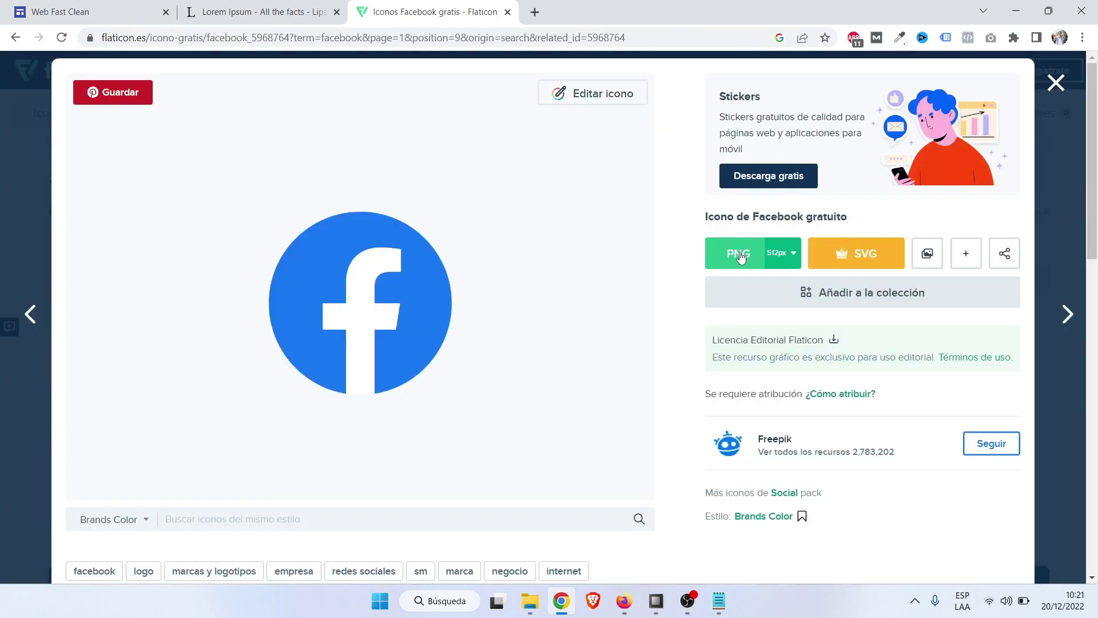
left_click(735, 259)
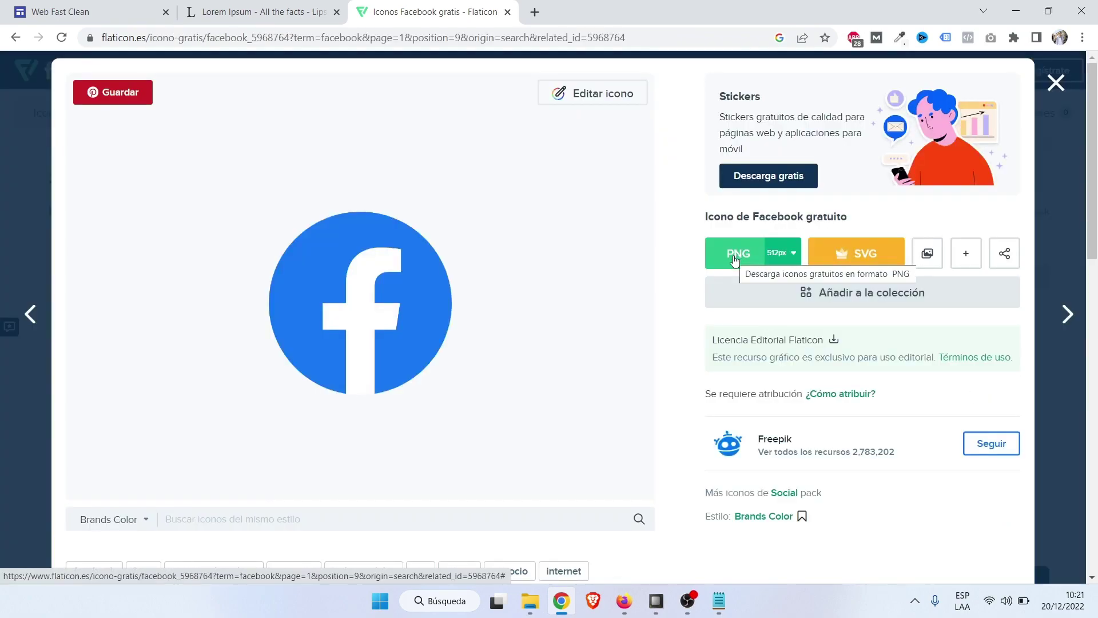
left_click(903, 510)
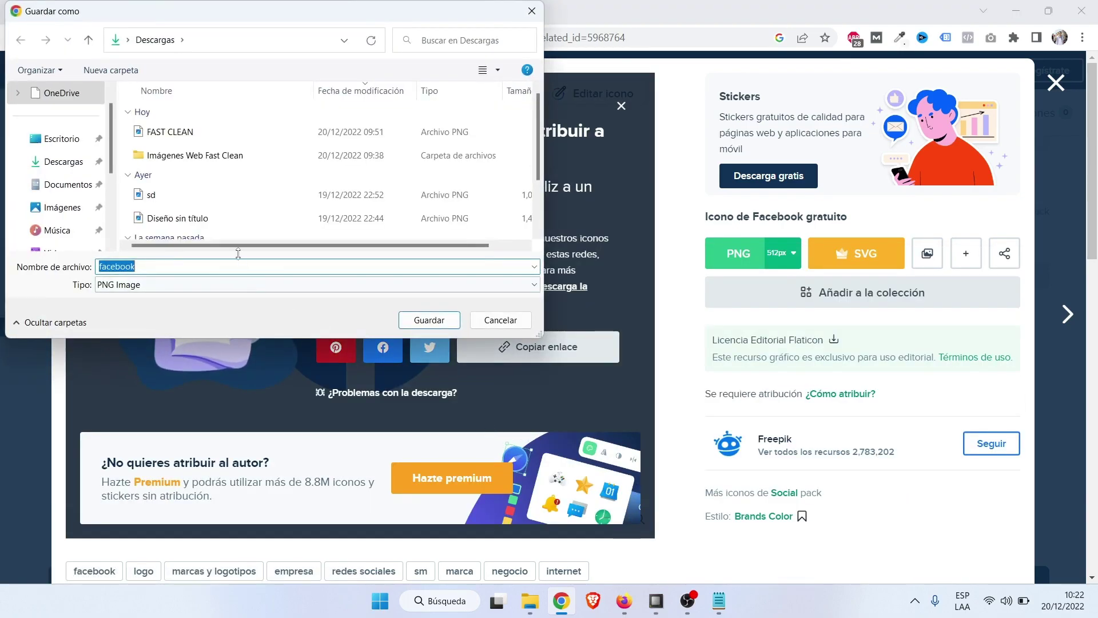
double_click(181, 164)
left_click(429, 320)
left_click(294, 5)
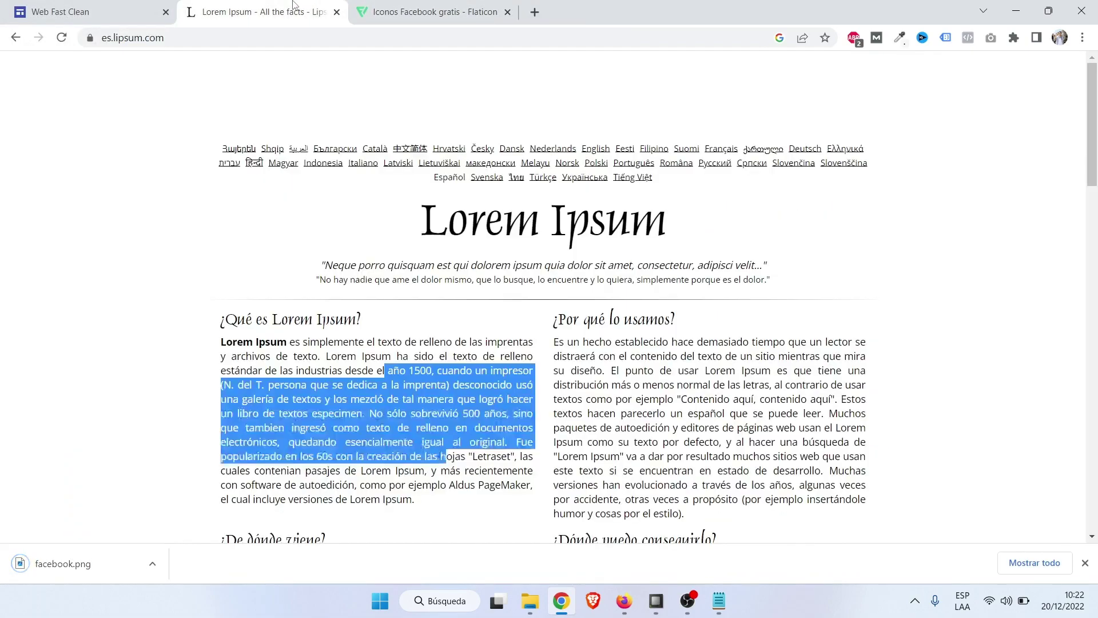
Upload facebook.png as the icon of the first social link.
left_click(76, 5)
left_click(391, 222)
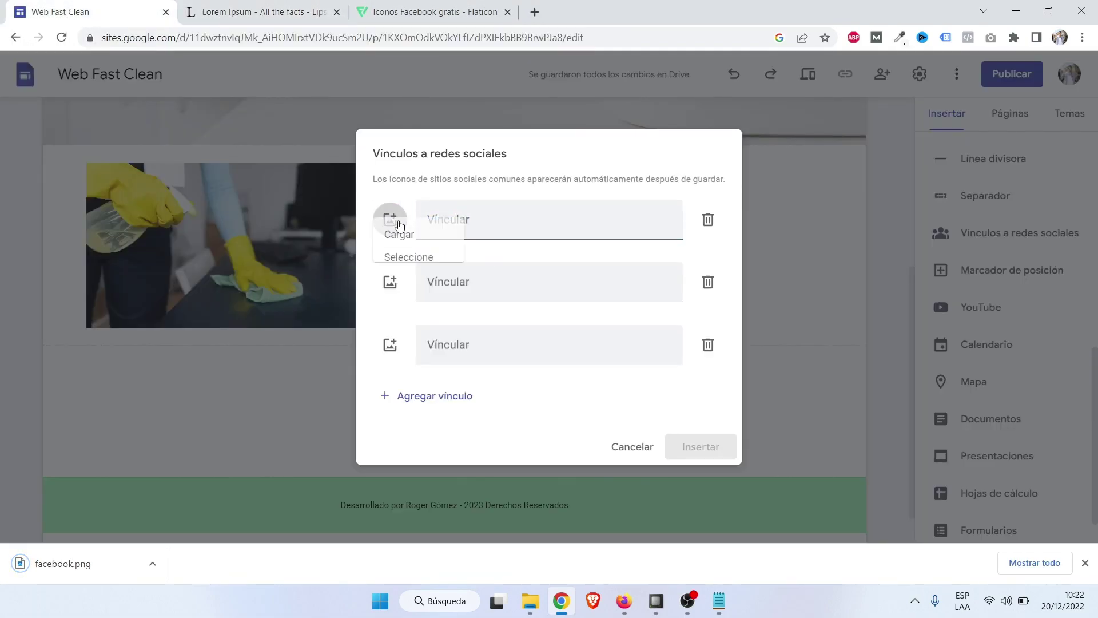
left_click(406, 251)
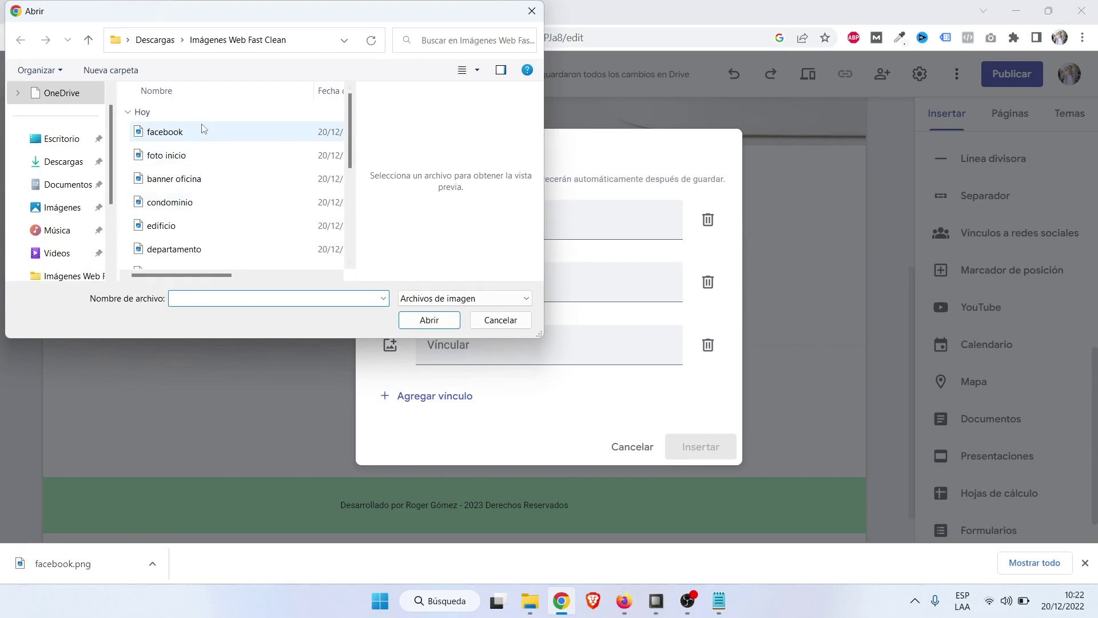
double_click(200, 125)
left_click(483, 220)
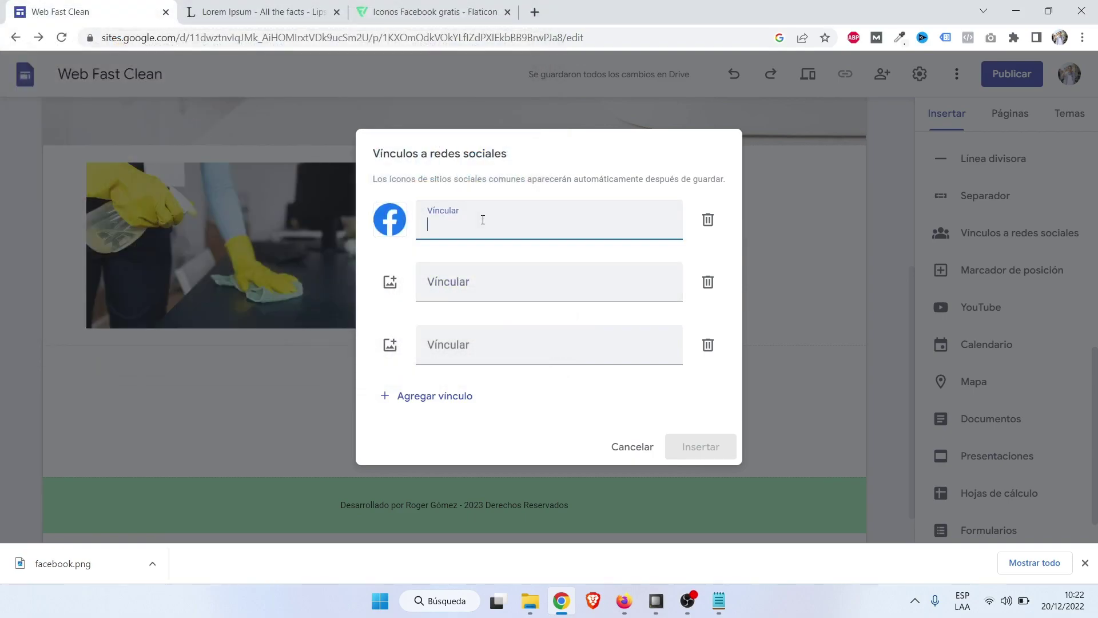
left_click(532, 11)
left_click(536, 39)
Copy the footer Facebook link address from elevaciondigital.pe/cursos/.
type("elevaciondigital.pe/cursos/")
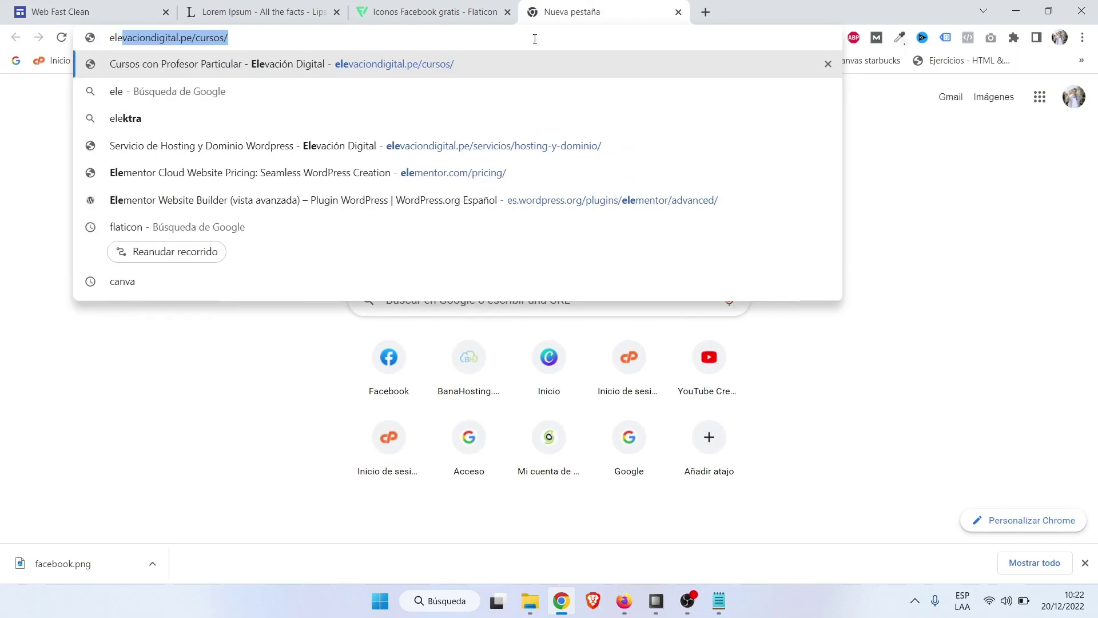
key("Return")
key("Caps_Lock")
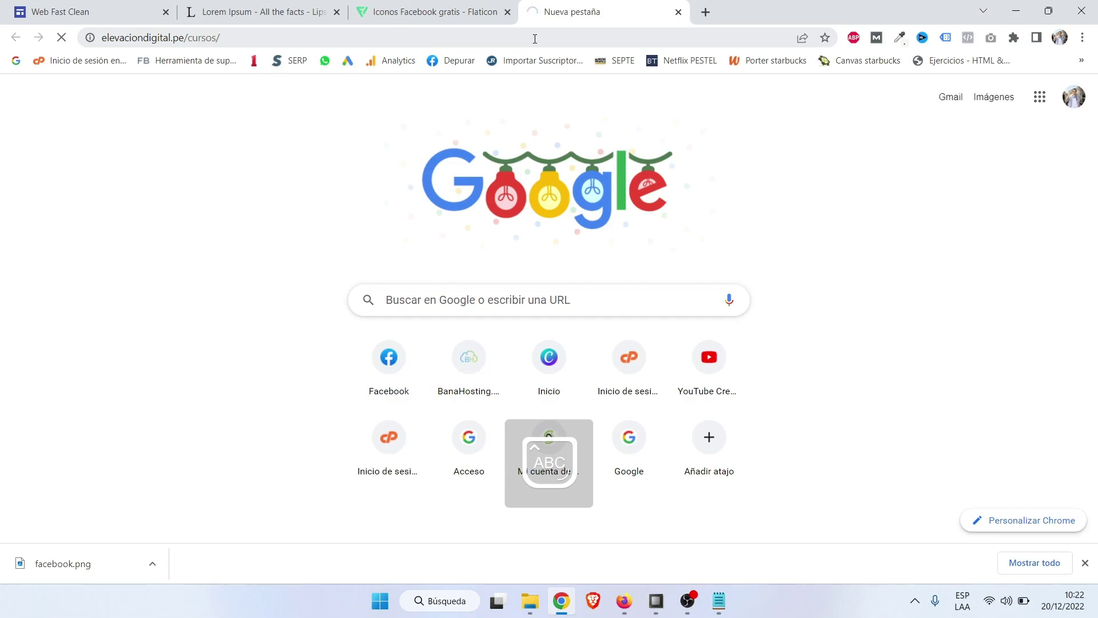
left_click(1085, 563)
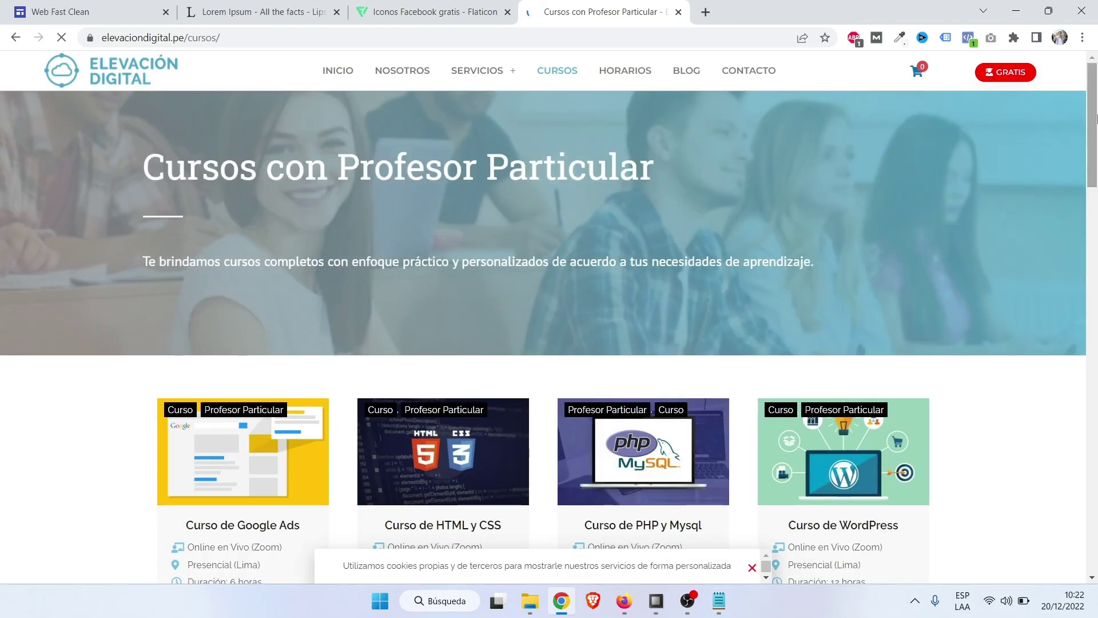
left_click_drag(1094, 147, 1094, 543)
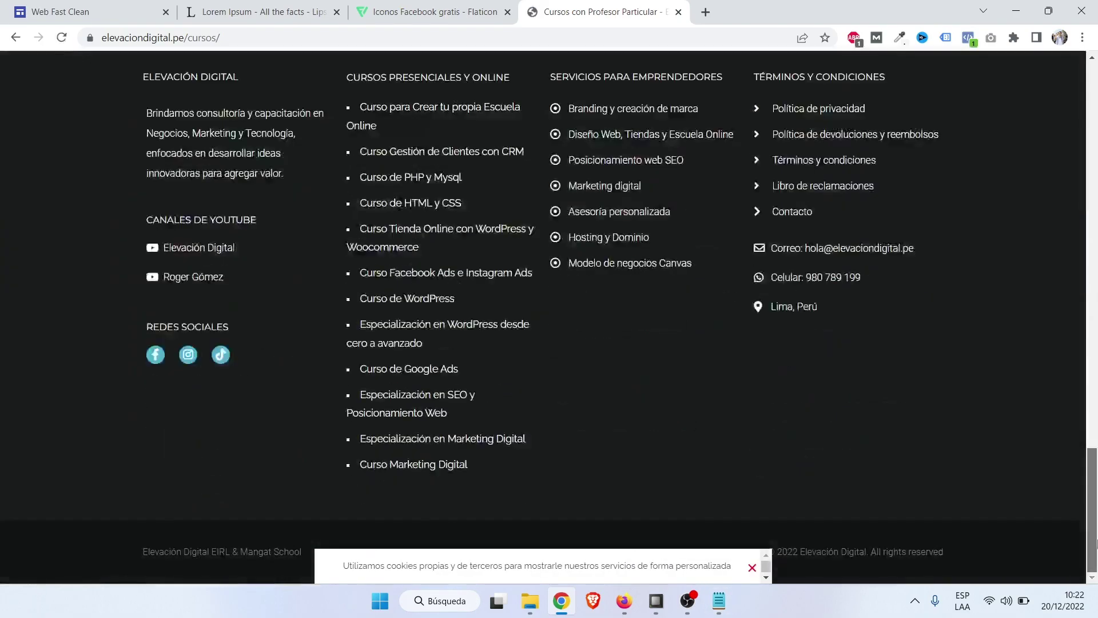
right_click(152, 358)
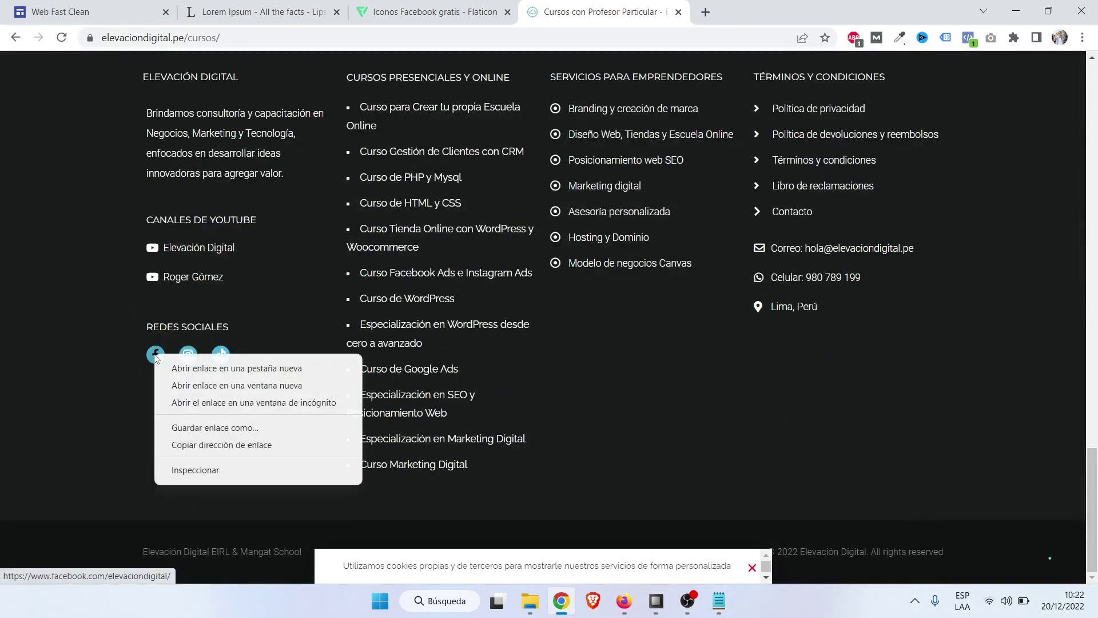
left_click(217, 446)
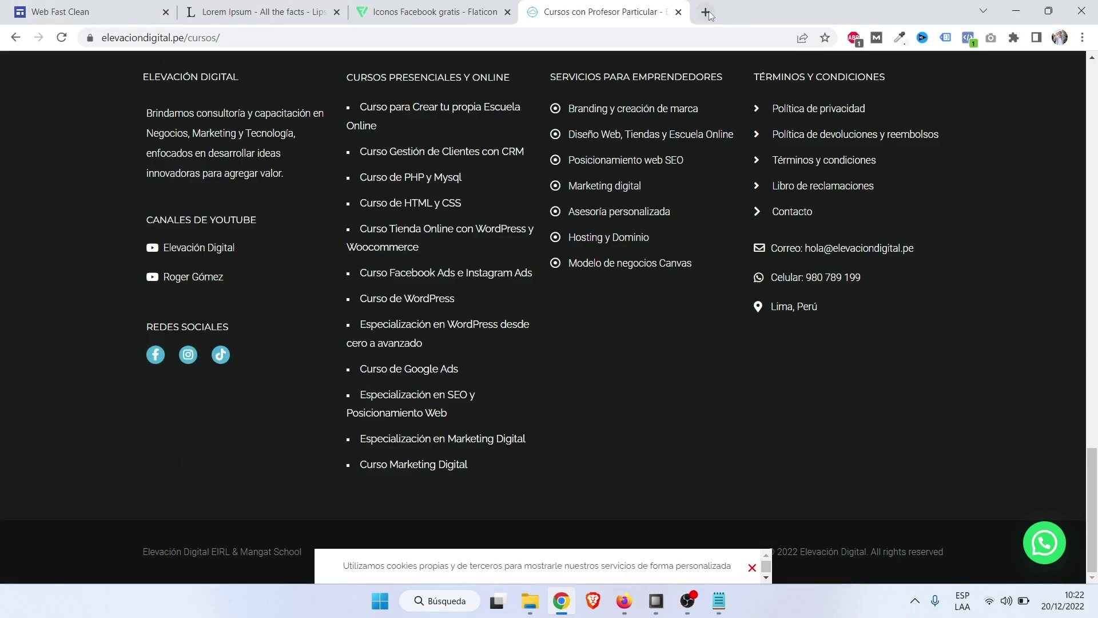
Test the copied Facebook address in a new tab, then close it and return to the editor.
left_click(705, 12)
type("https://www.facebook.com/elevaciondigital/")
key("Return")
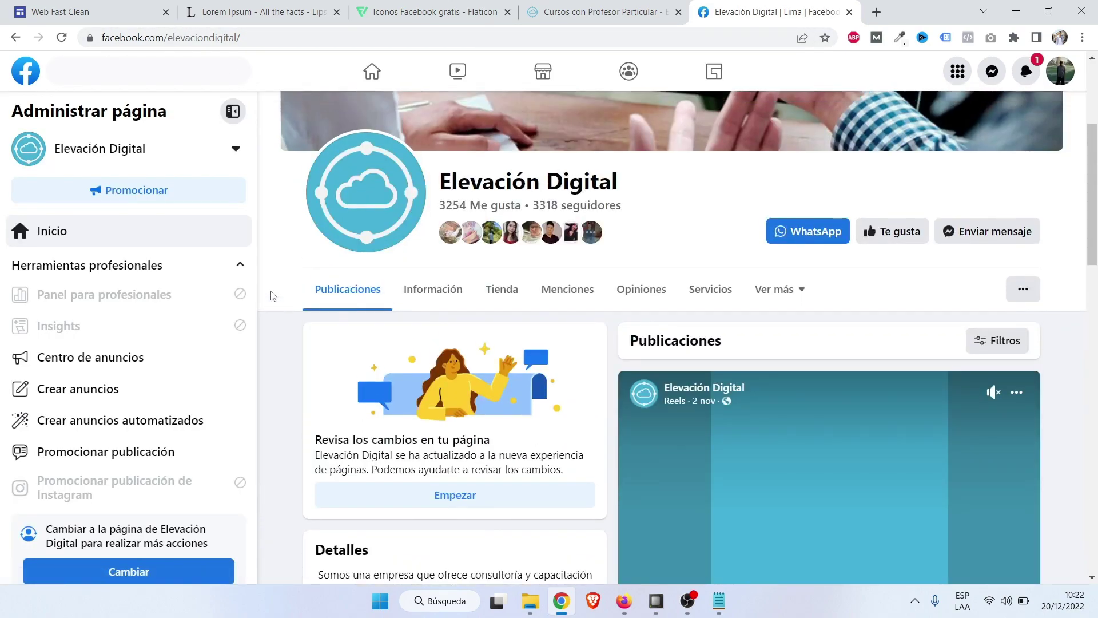
key("ctrl+w")
key("ctrl+shift+Tab")
key("ctrl+shift+Tab")
key("ctrl+shift+Tab")
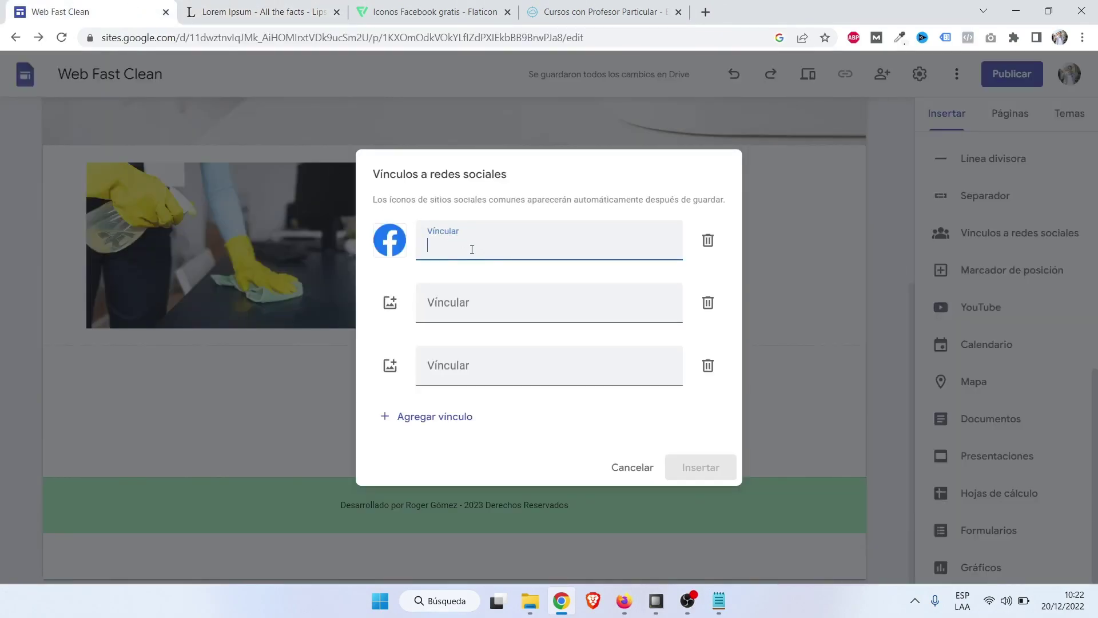
type("https://www.facebook.com/elevaciondigital/")
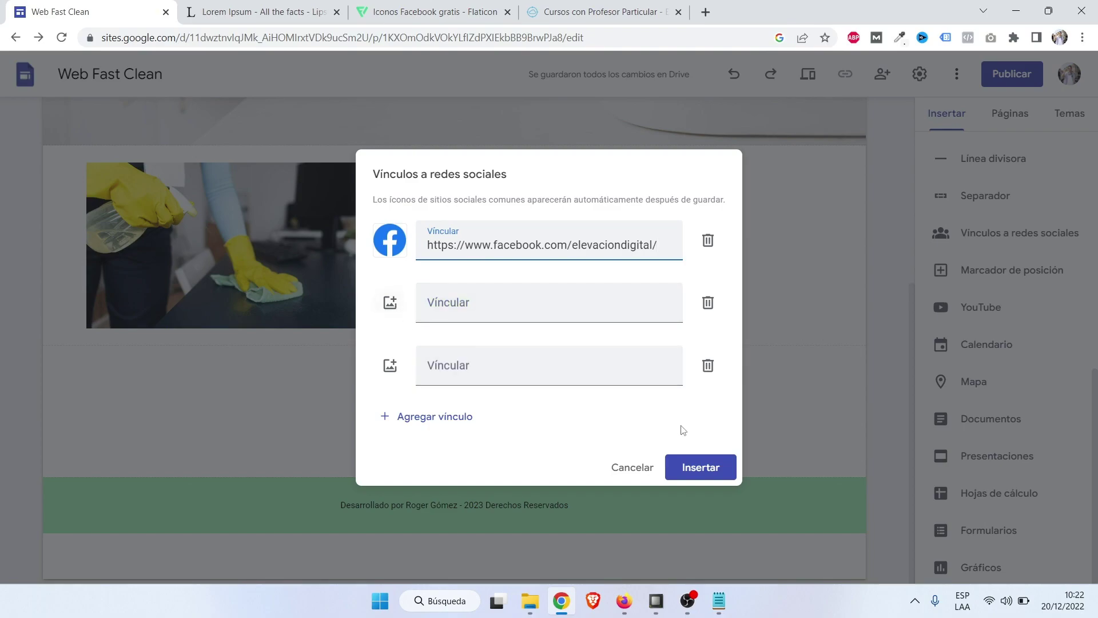
left_click(703, 465)
left_click_drag(235, 321, 500, 319)
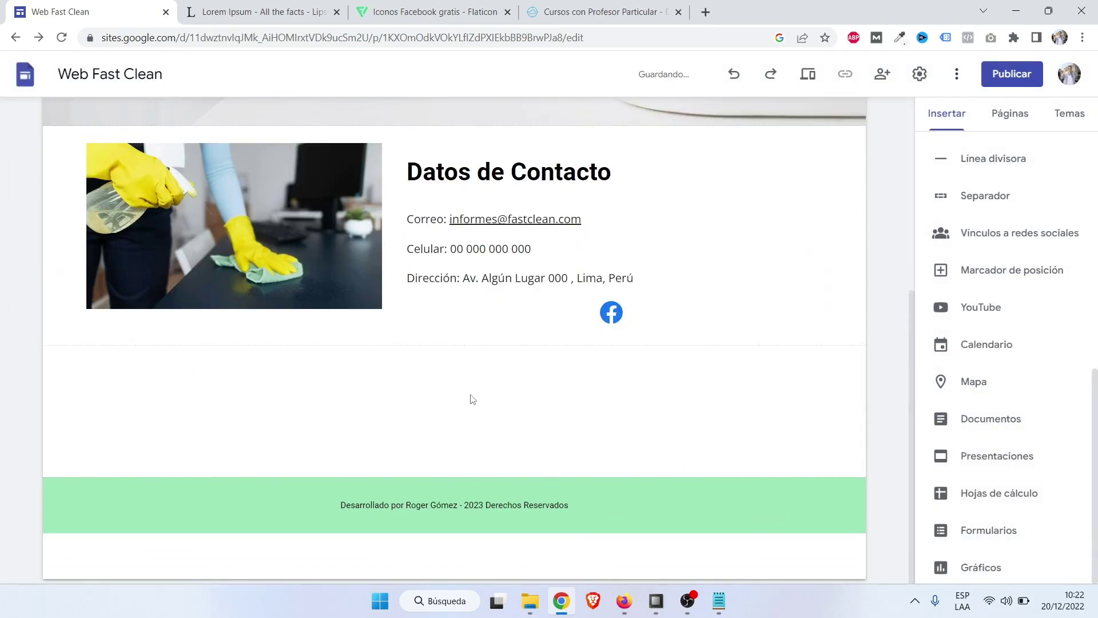
left_click(635, 317)
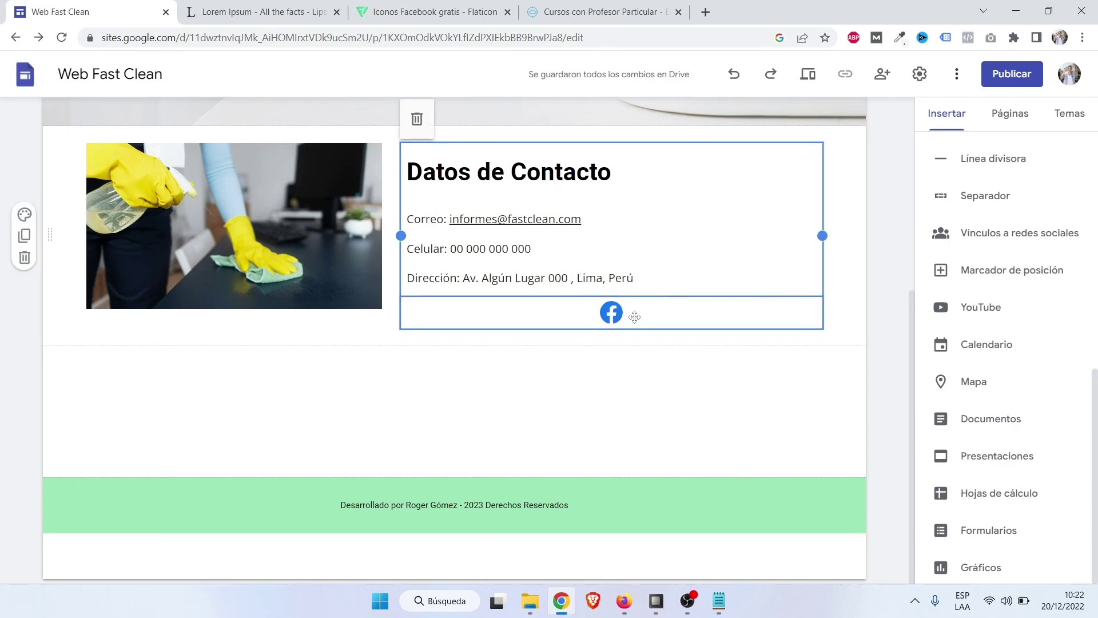
left_click(858, 363)
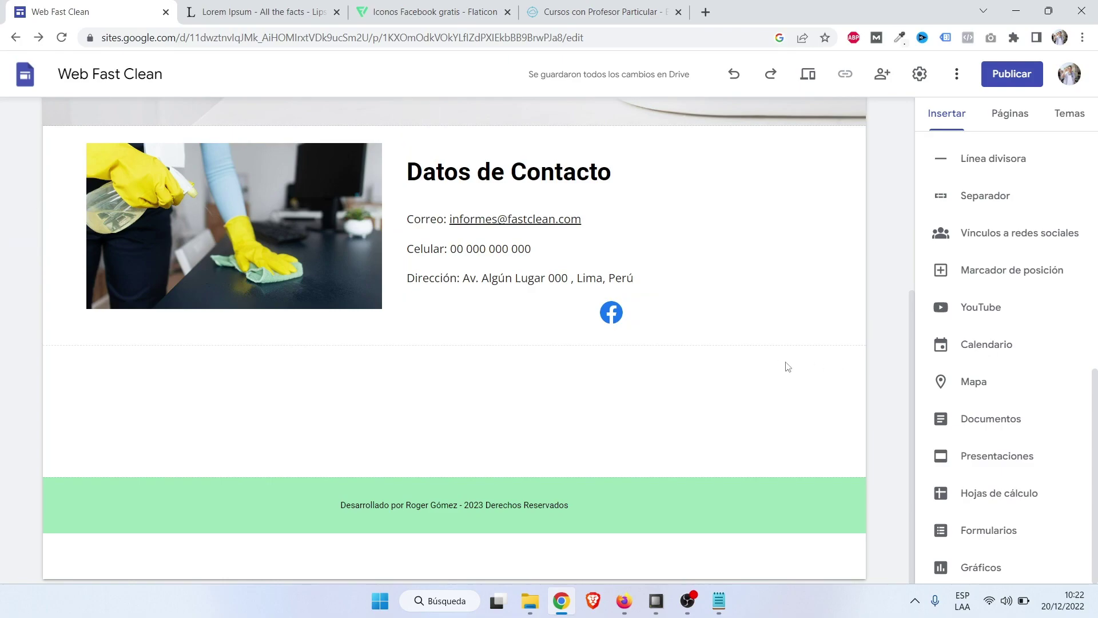
scroll(833, 389, "up", 3)
scroll(834, 393, "down", 3)
Embed a map located at Elevación Digital, San Miguel, and widen it to full page width.
left_click(974, 382)
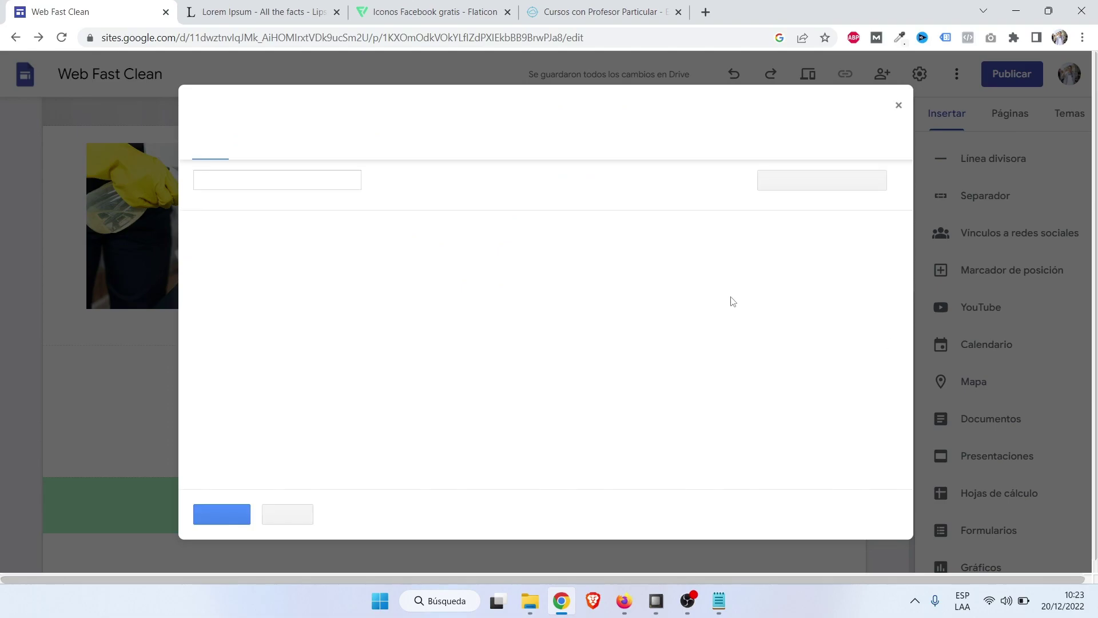
type("elevacion di")
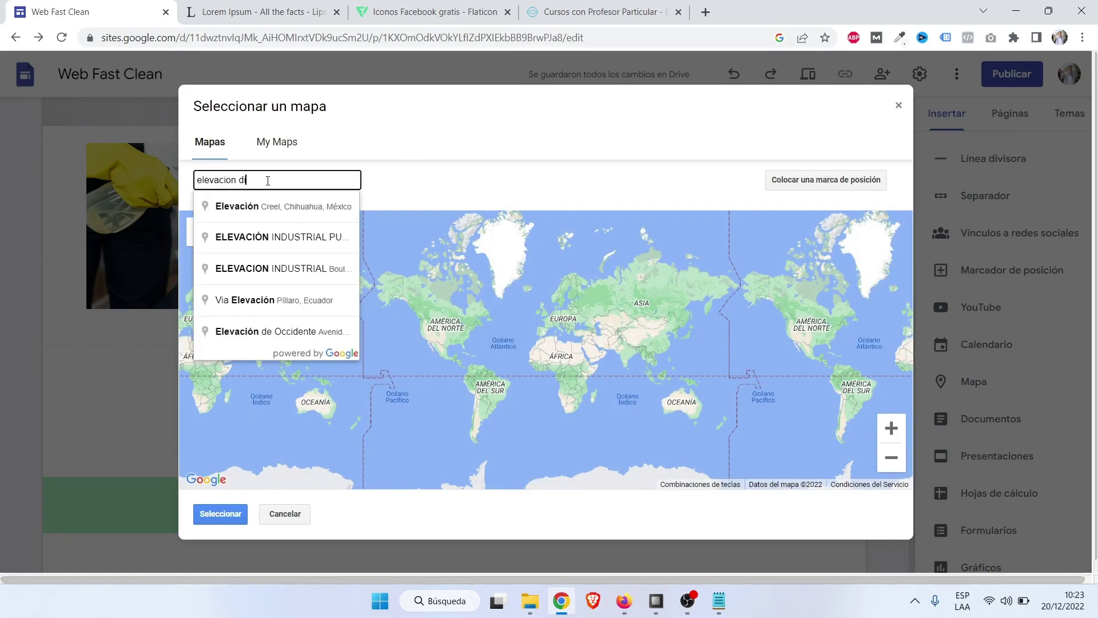
type("gital")
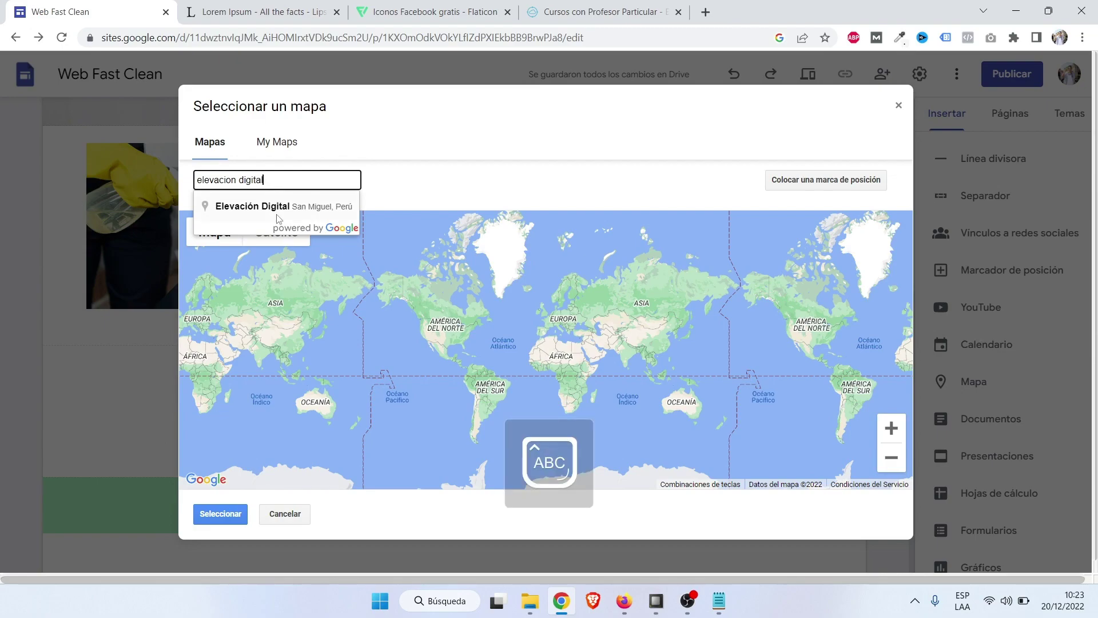
left_click(273, 210)
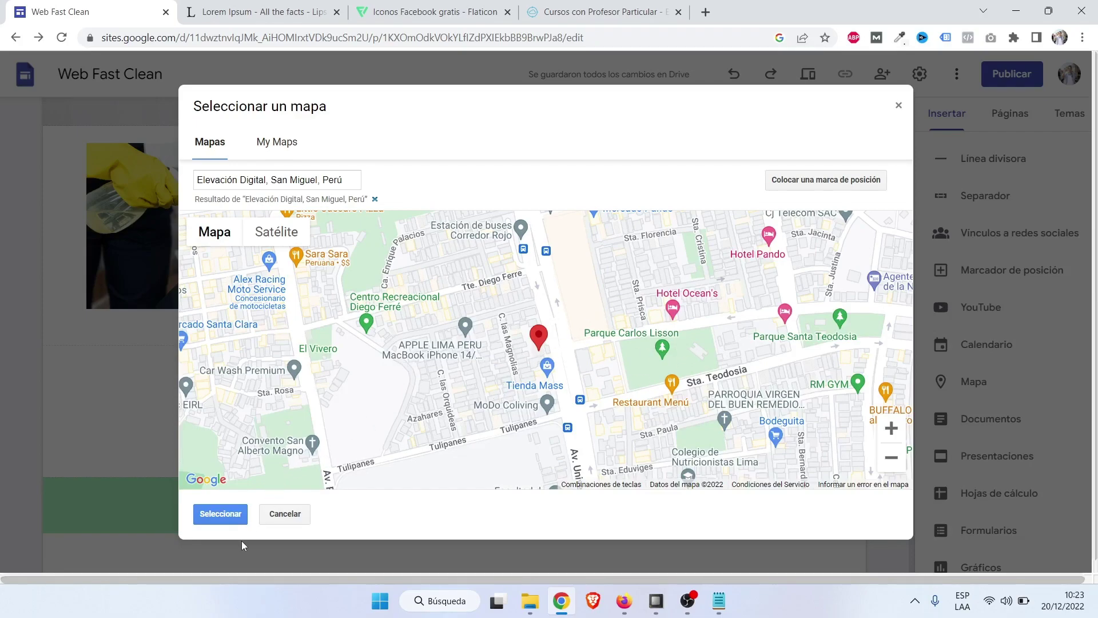
left_click(222, 513)
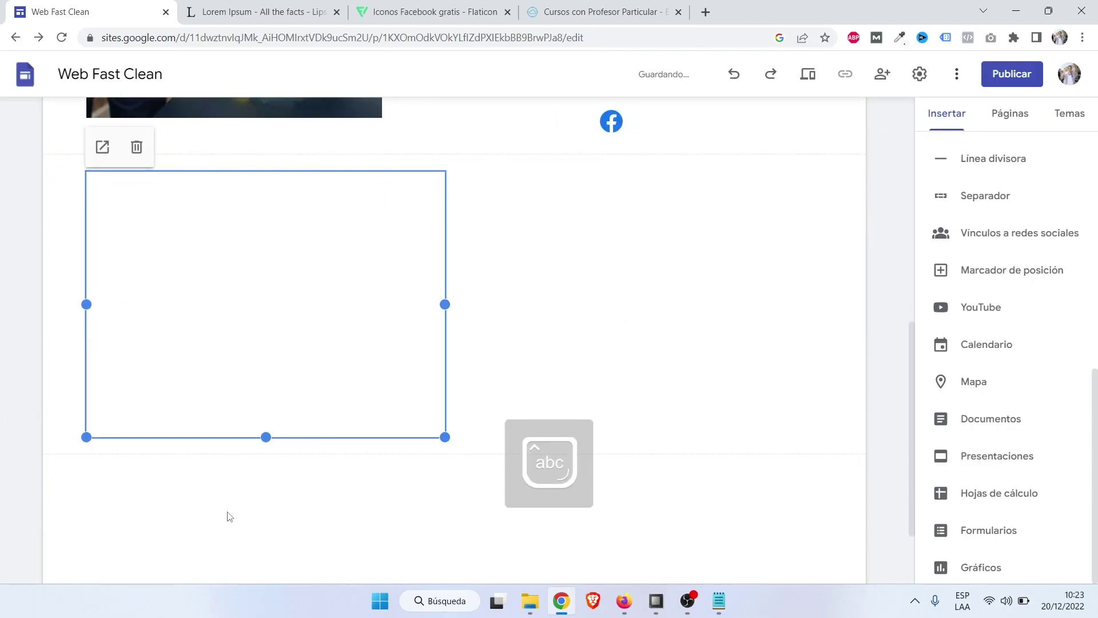
left_click_drag(446, 304, 829, 318)
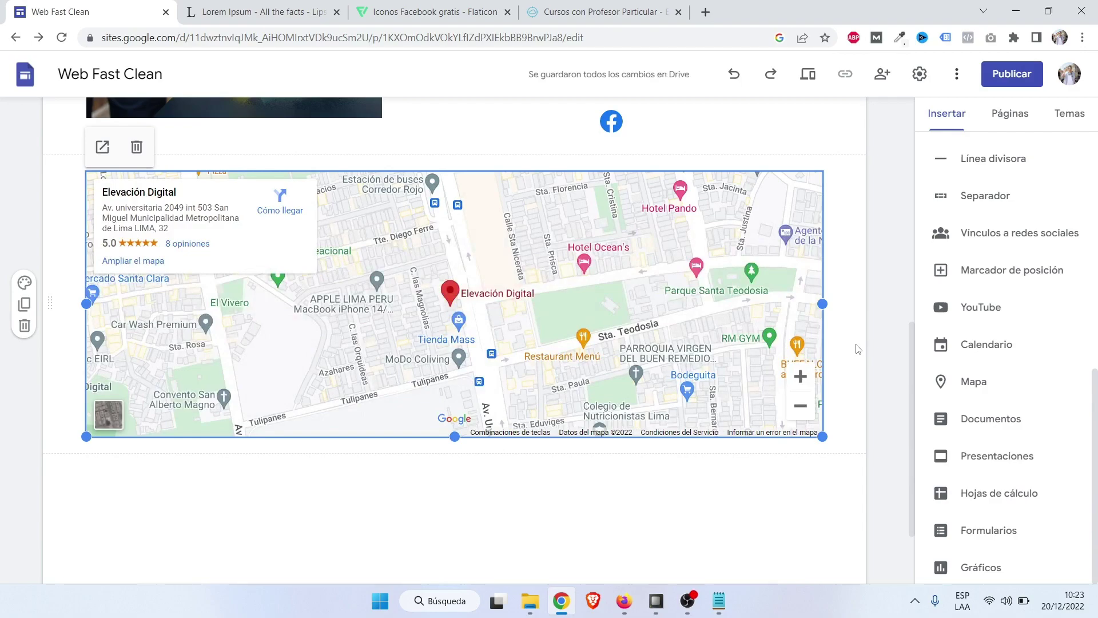
scroll(866, 351, "up", 1)
left_click(867, 352)
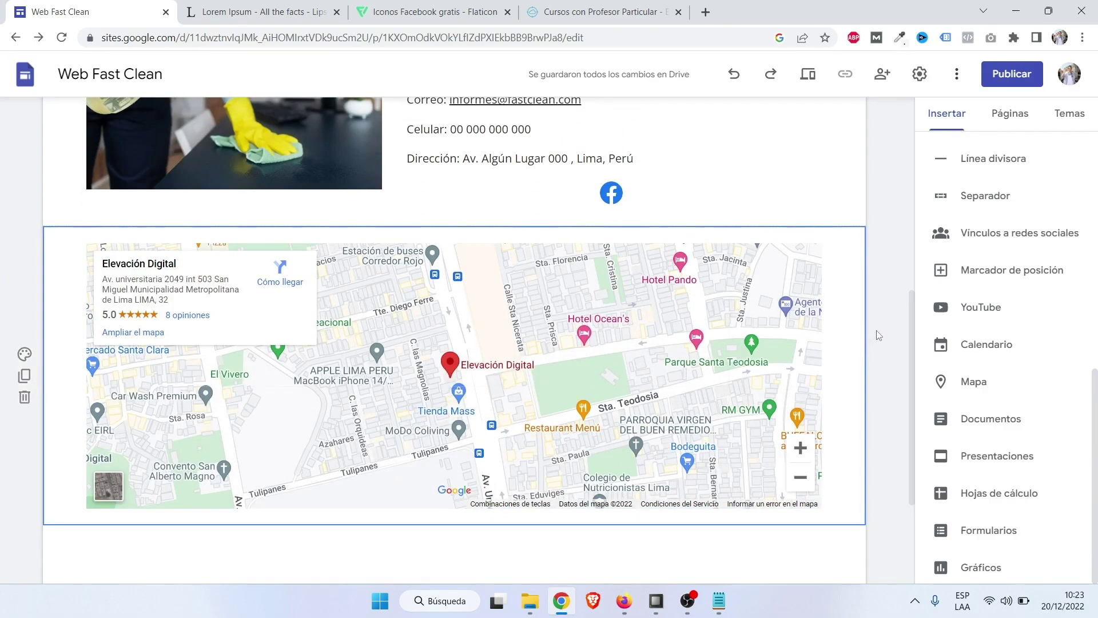
scroll(607, 419, "up", 1)
scroll(504, 384, "down", 1)
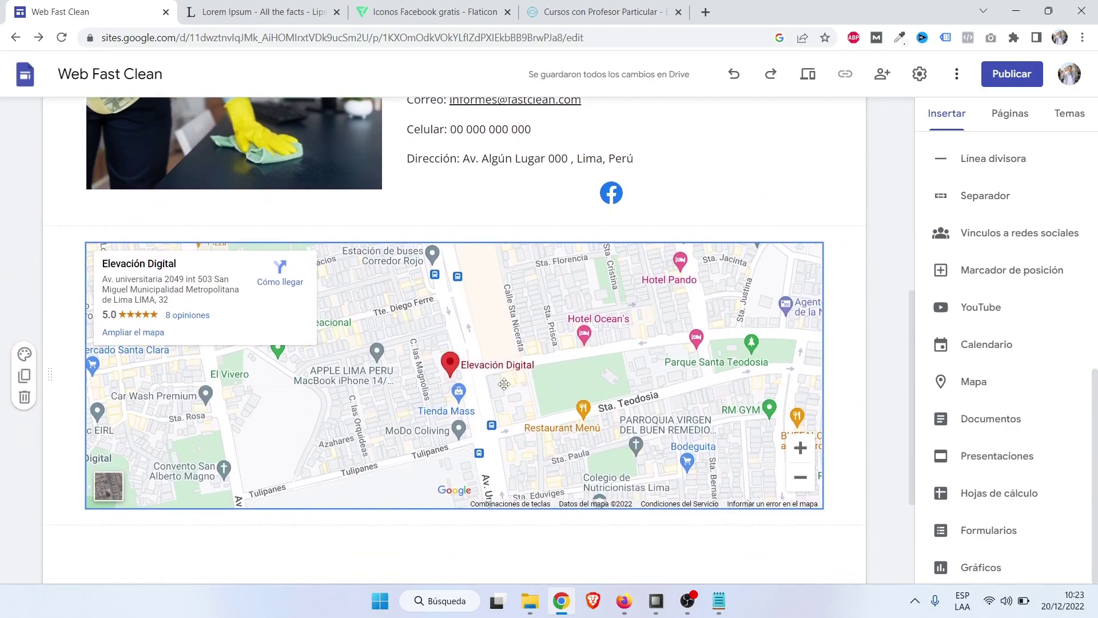
left_click(711, 17)
type("goo")
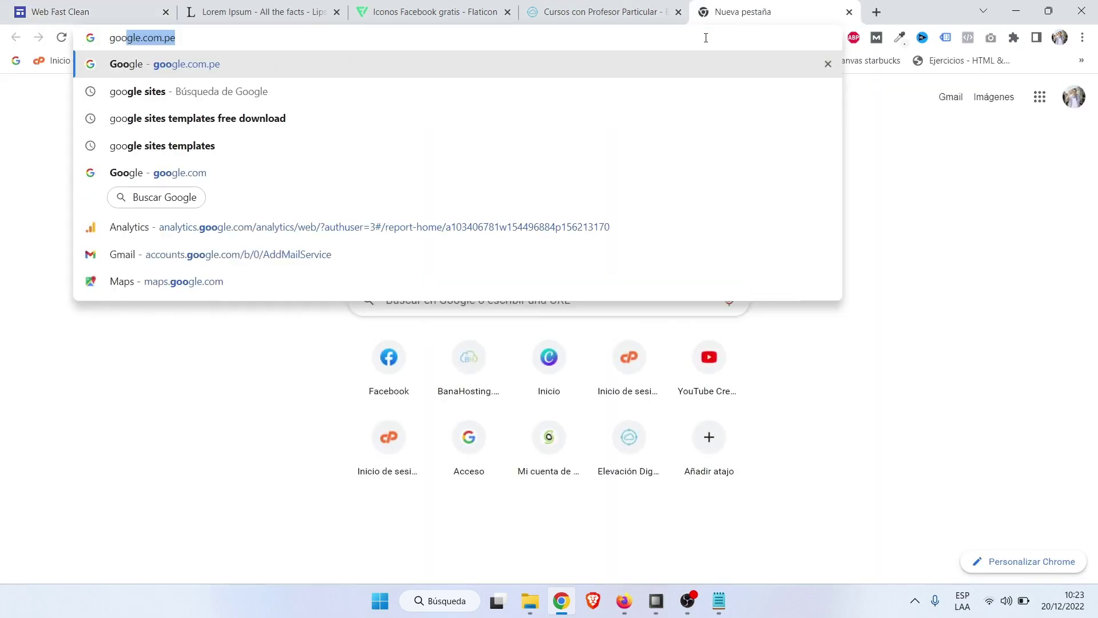
key("Return")
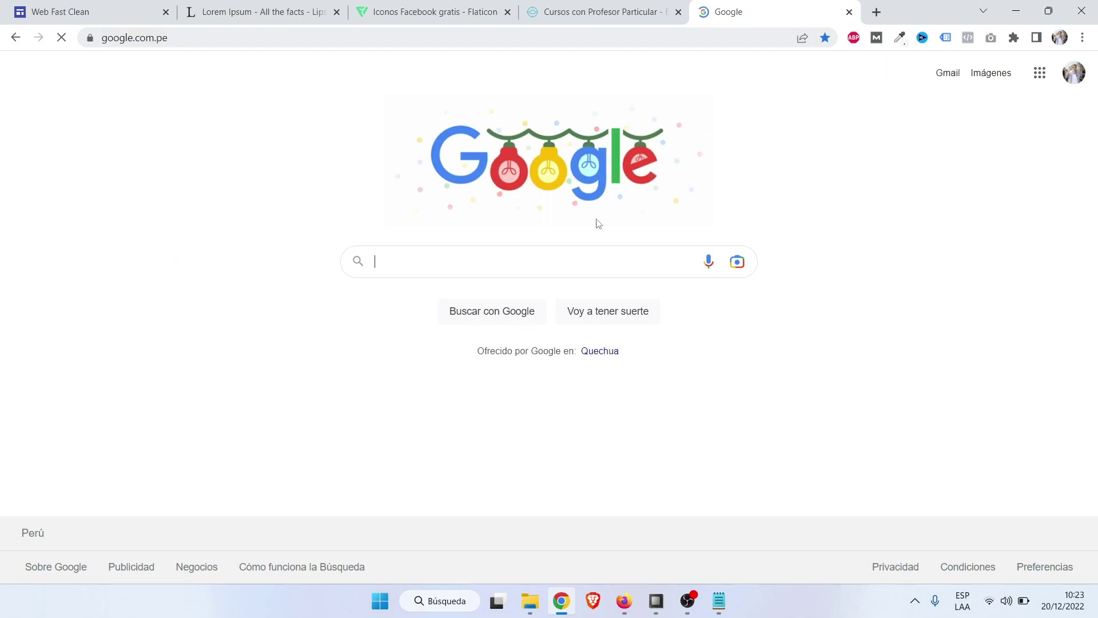
left_click(523, 262)
type("goo")
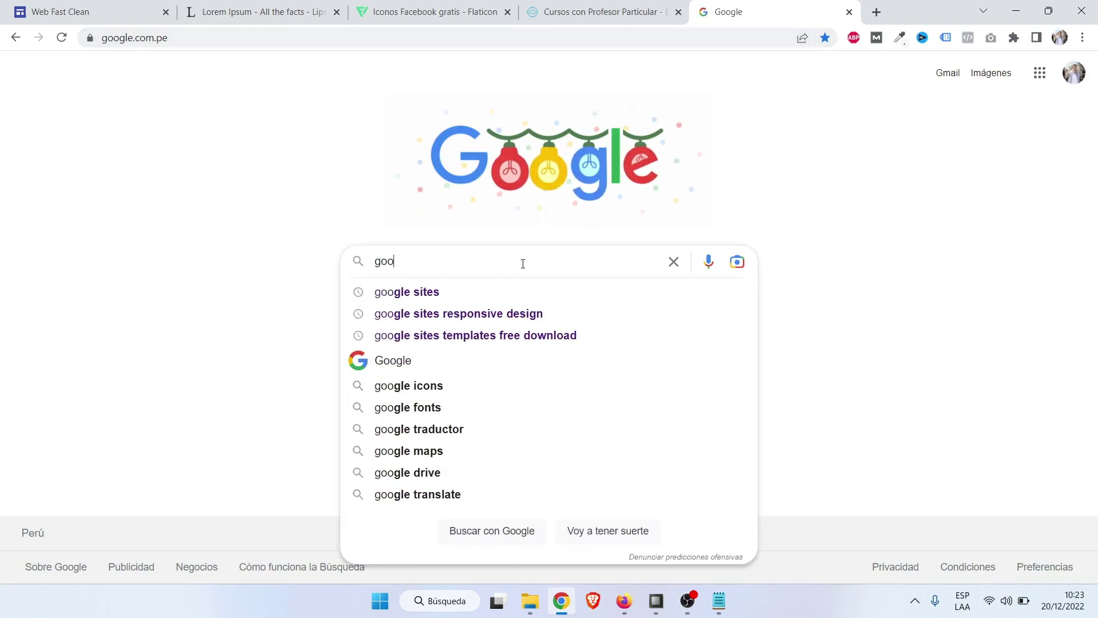
type("gle my ")
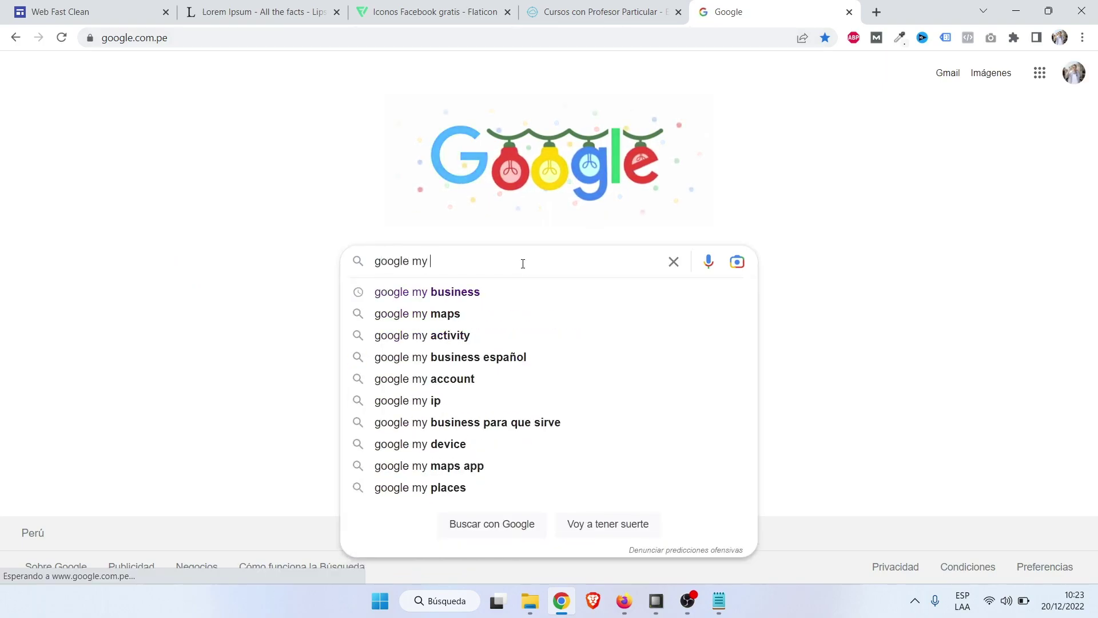
type("business")
key("Return")
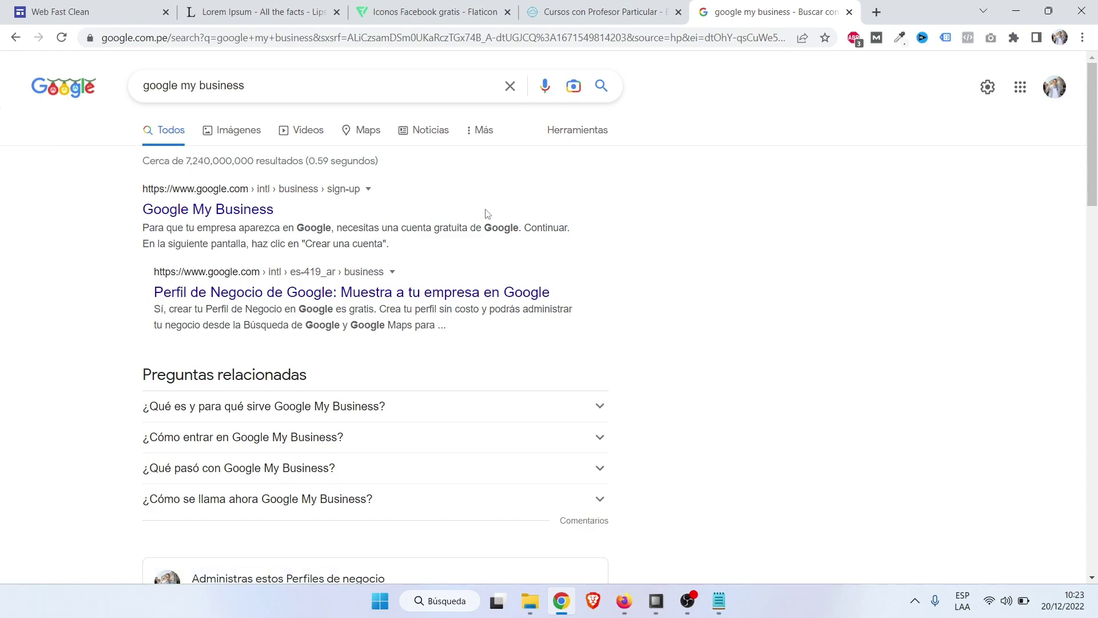
left_click(848, 13)
scroll(826, 400, "down", 3)
scroll(853, 403, "up", 15)
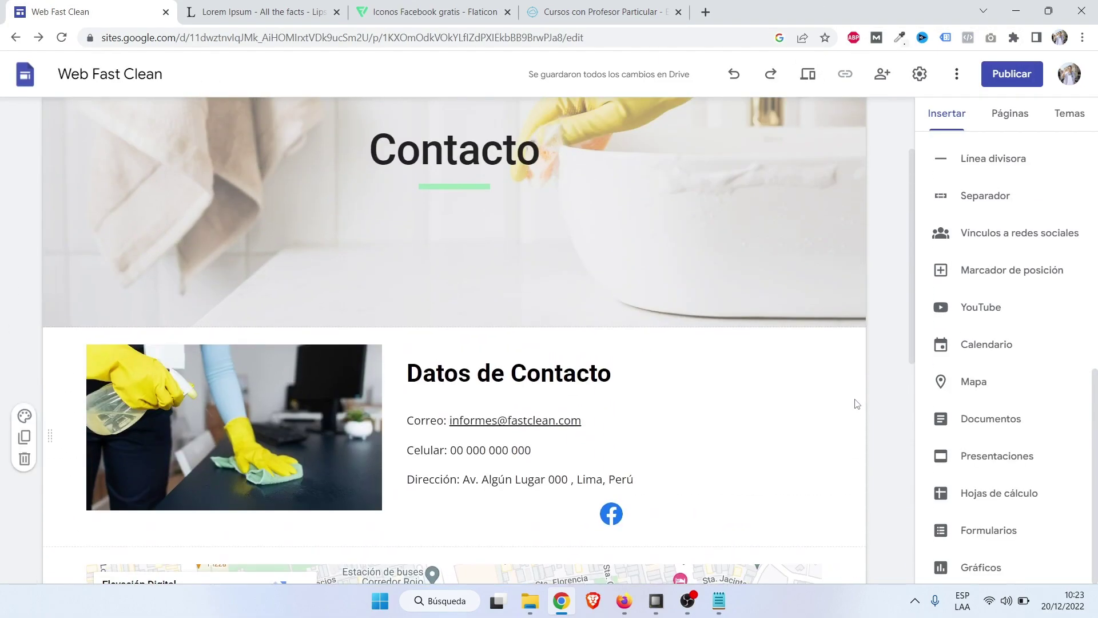
scroll(855, 400, "down", 5)
scroll(855, 400, "up", 5)
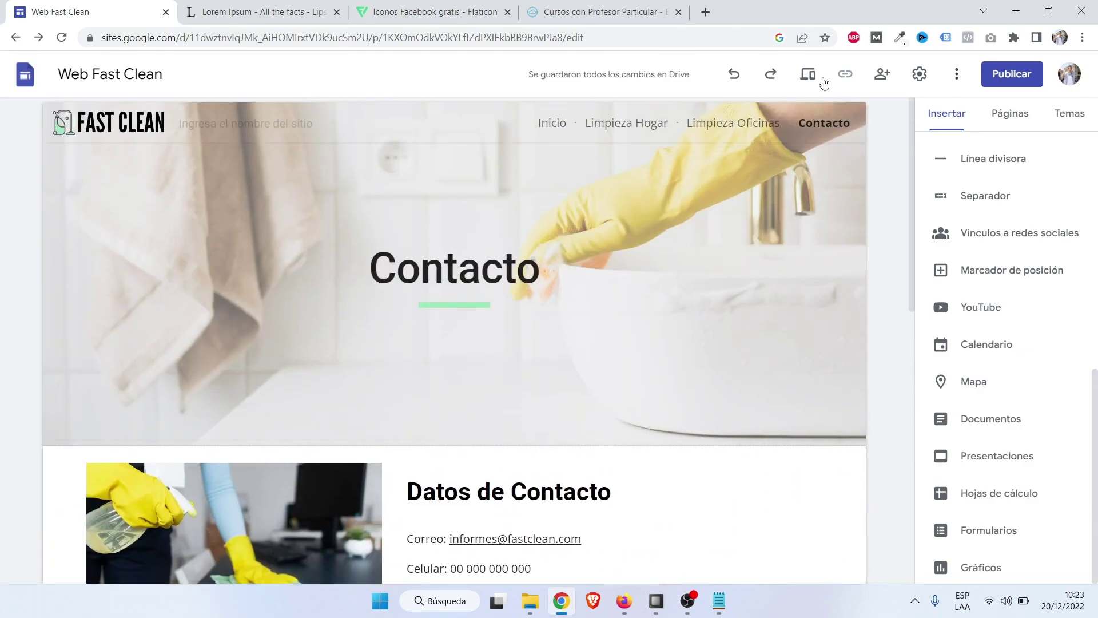
Preview the site and scroll through the Contacto page.
left_click(808, 74)
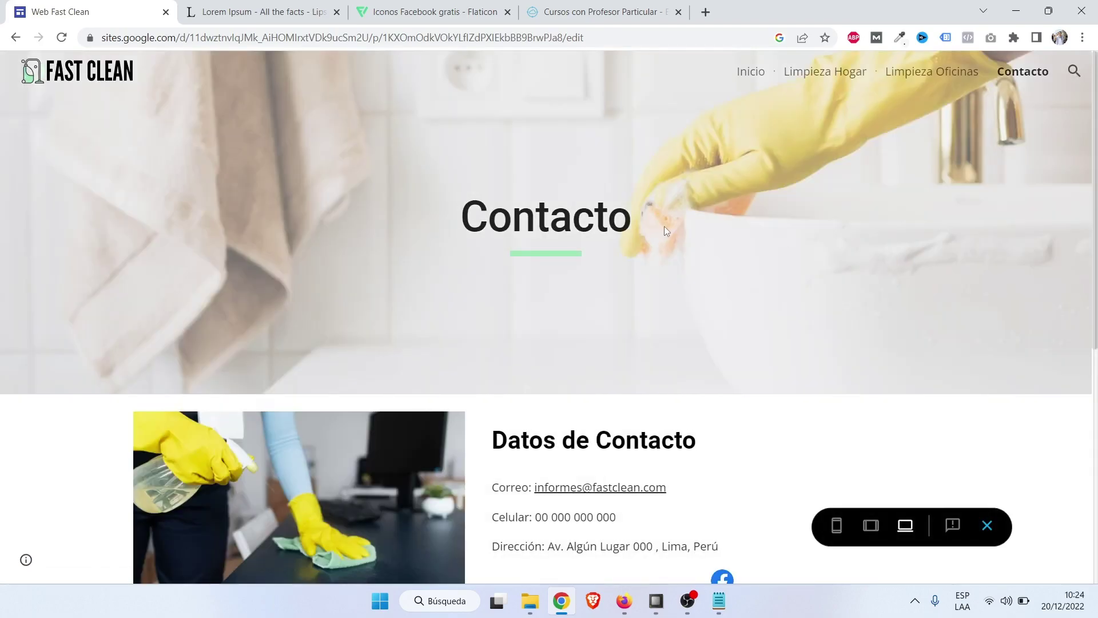
scroll(664, 225, "down", 3)
scroll(293, 208, "down", 3)
scroll(293, 209, "up", 3)
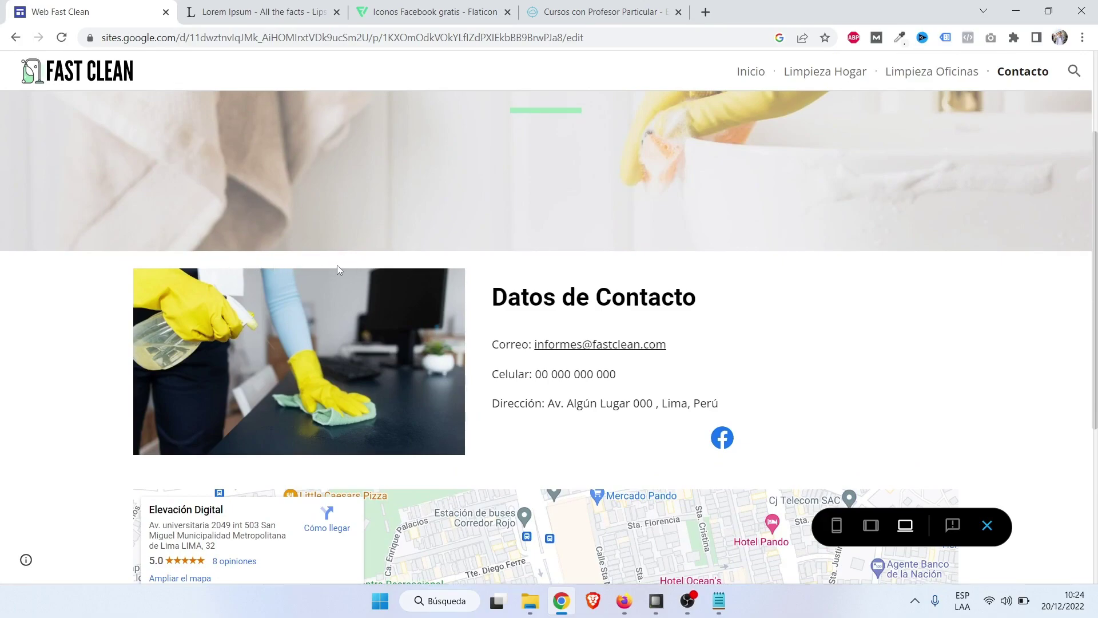
scroll(900, 309, "down", 5)
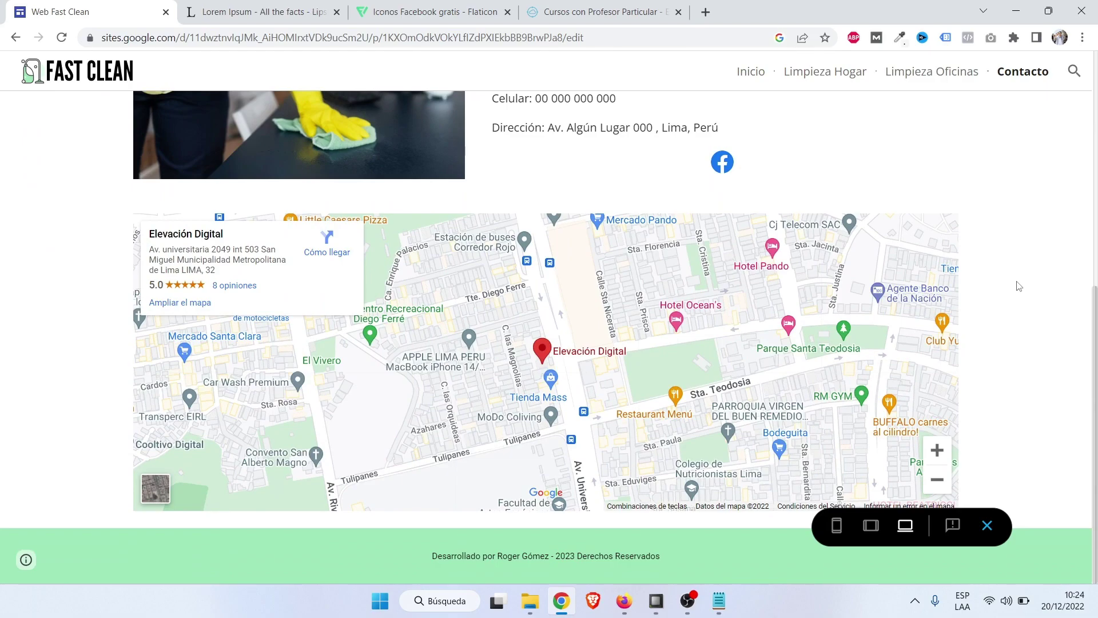
scroll(1019, 286, "up", 7)
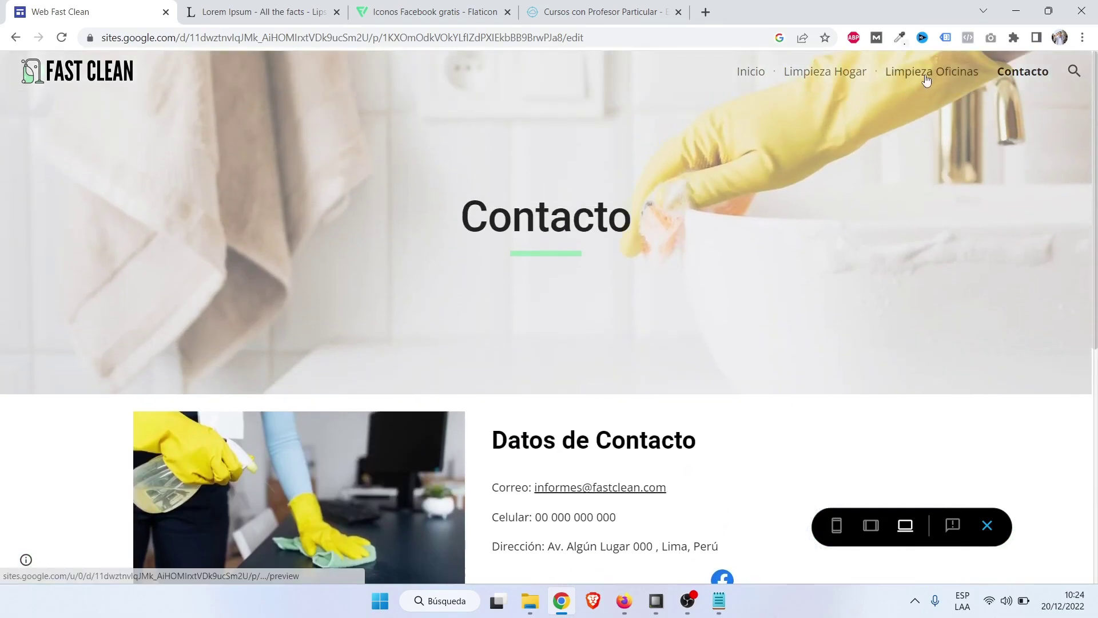
Visit Limpieza Oficinas, Limpieza Hogar and Inicio, then switch to the phone-sized preview.
left_click(925, 74)
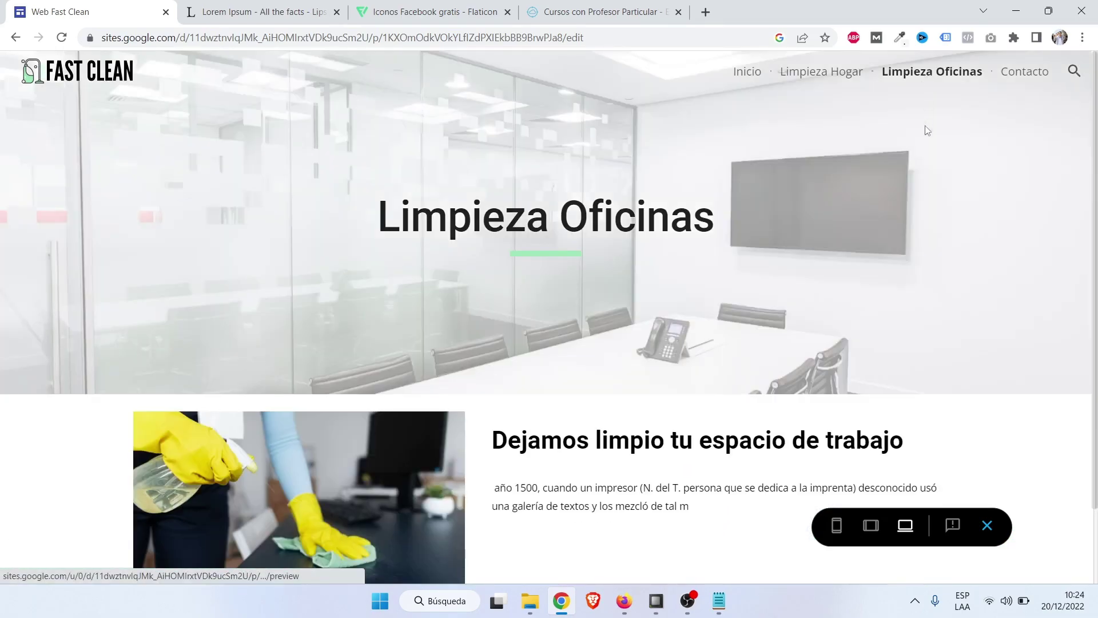
left_click(850, 71)
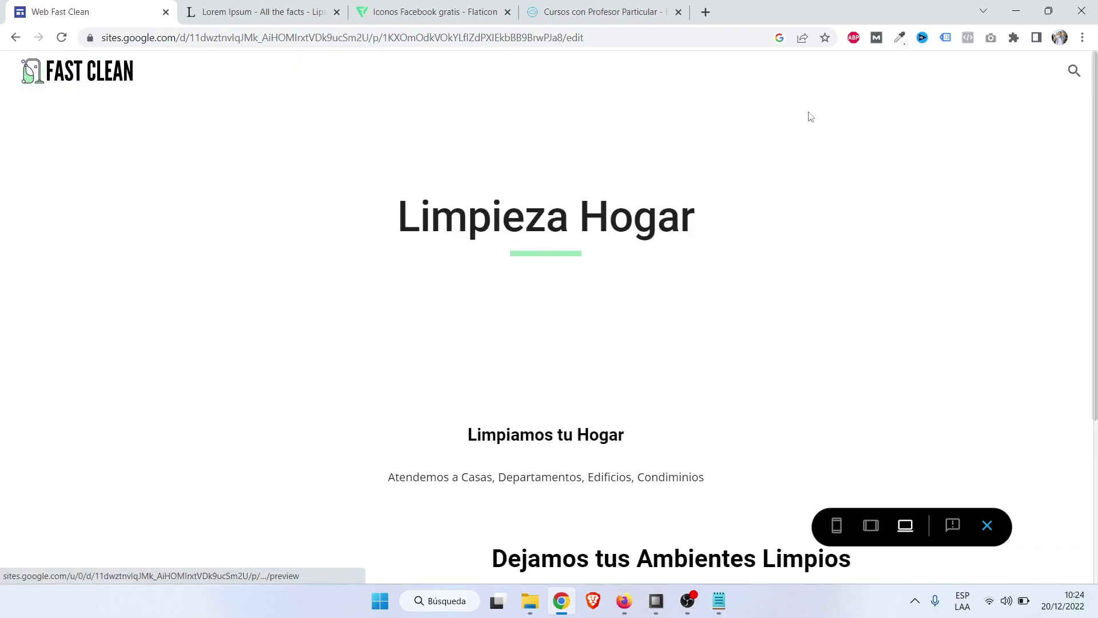
scroll(749, 232, "down", 10)
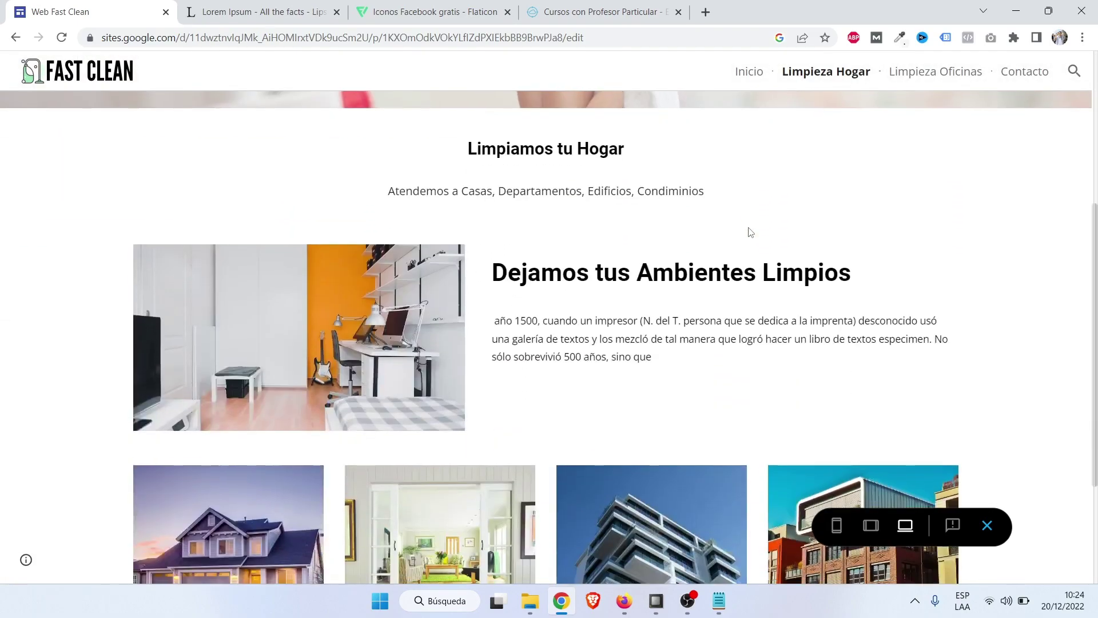
scroll(750, 231, "up", 10)
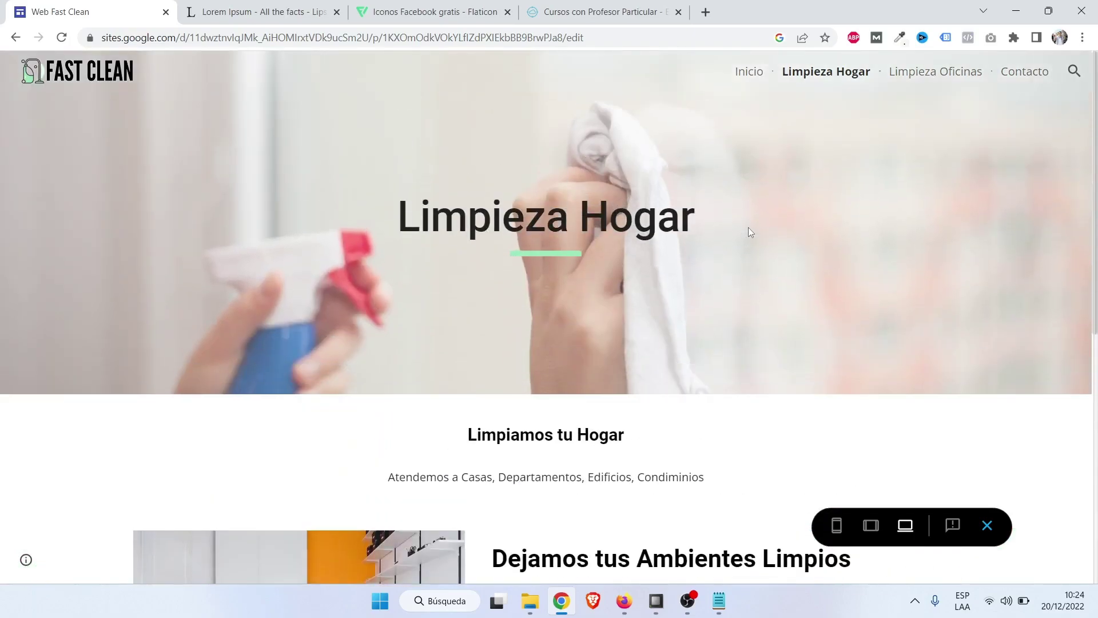
left_click(739, 72)
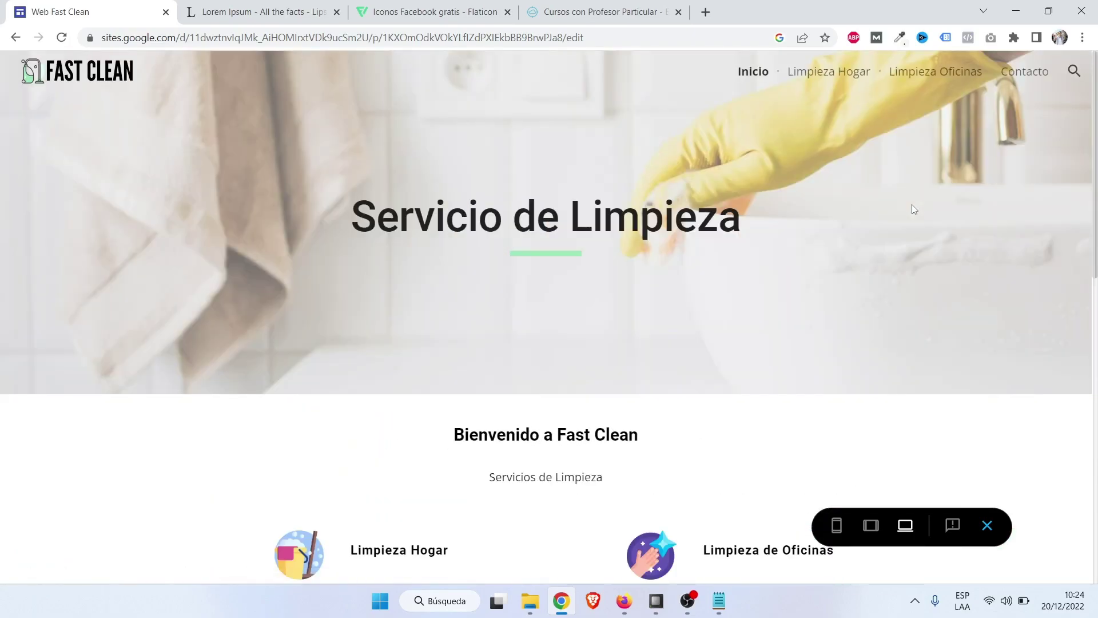
scroll(903, 229, "down", 6)
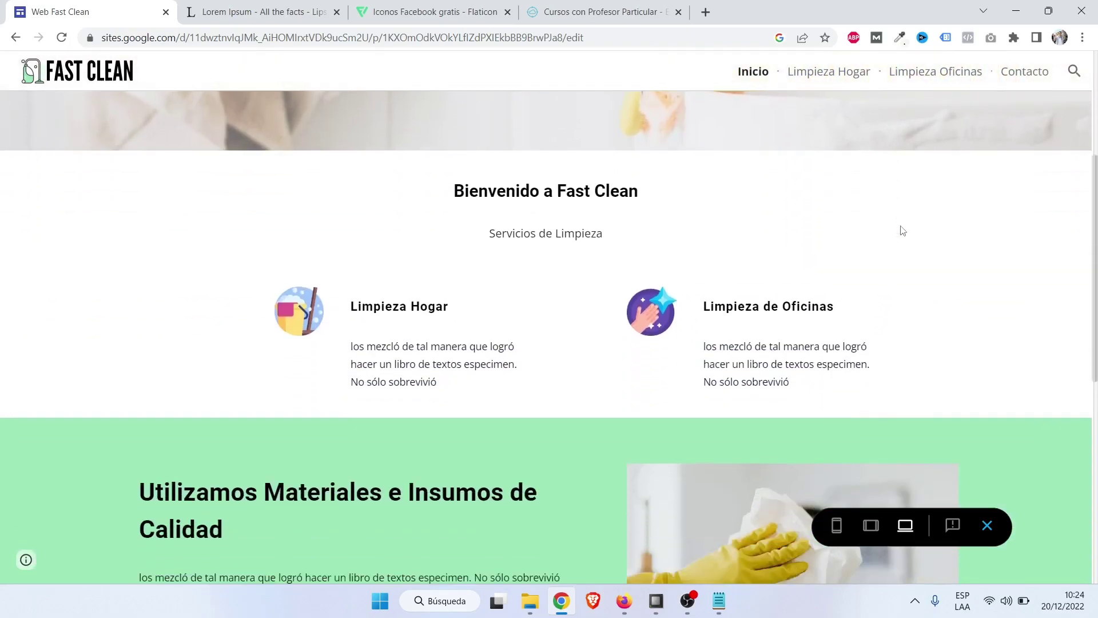
scroll(903, 229, "down", 5)
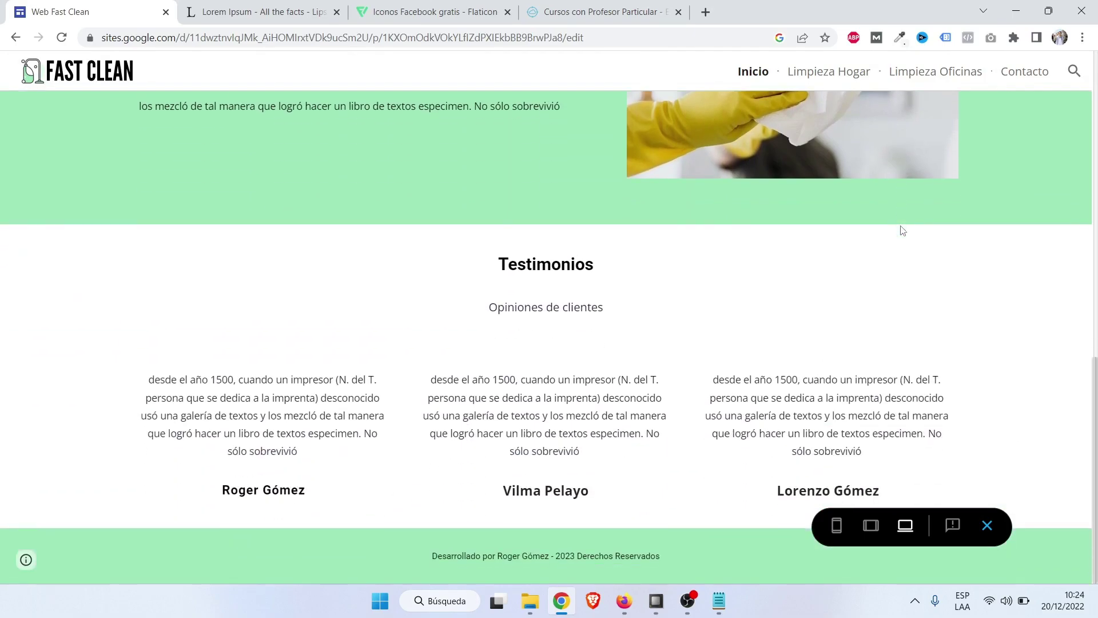
scroll(901, 227, "up", 11)
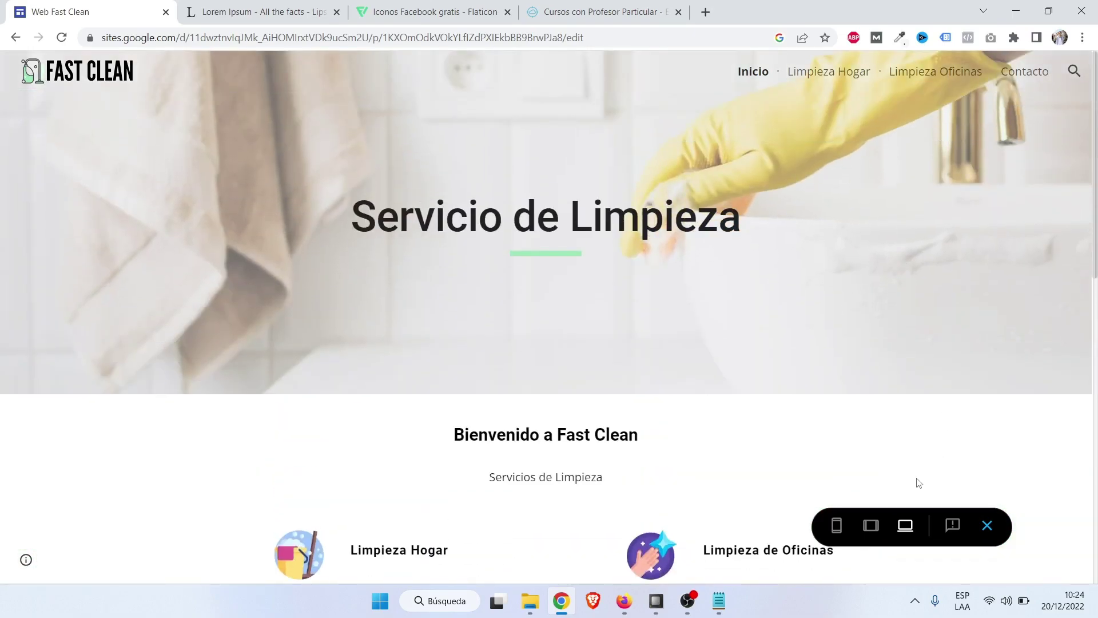
left_click(838, 527)
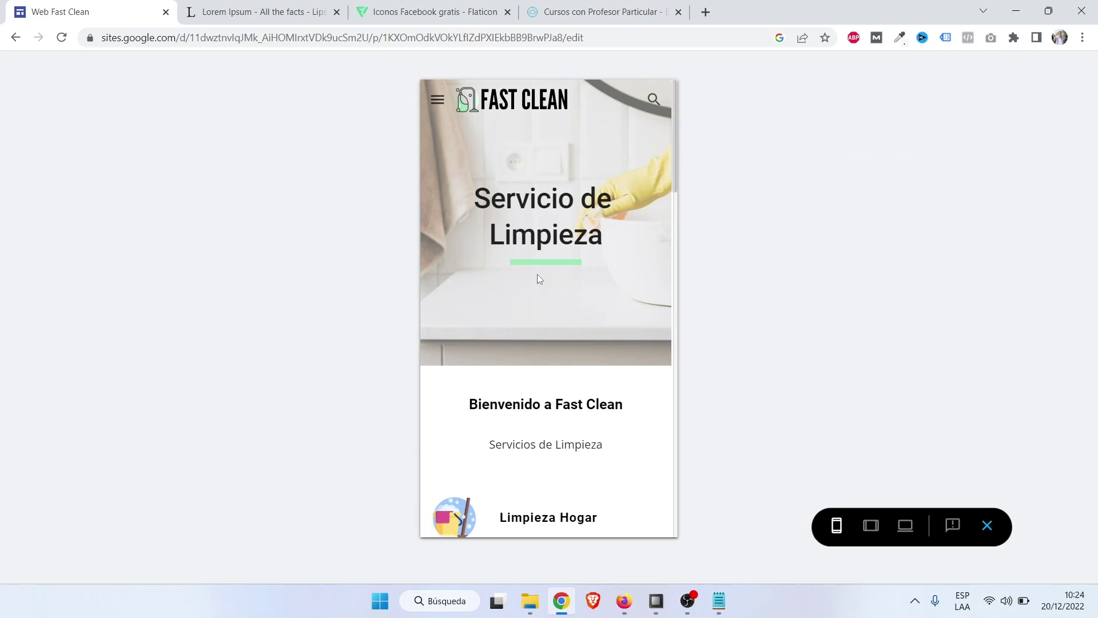
Scroll the phone preview's home page and try its navigation menu.
scroll(537, 279, "down", 5)
scroll(532, 259, "up", 5)
left_click(447, 102)
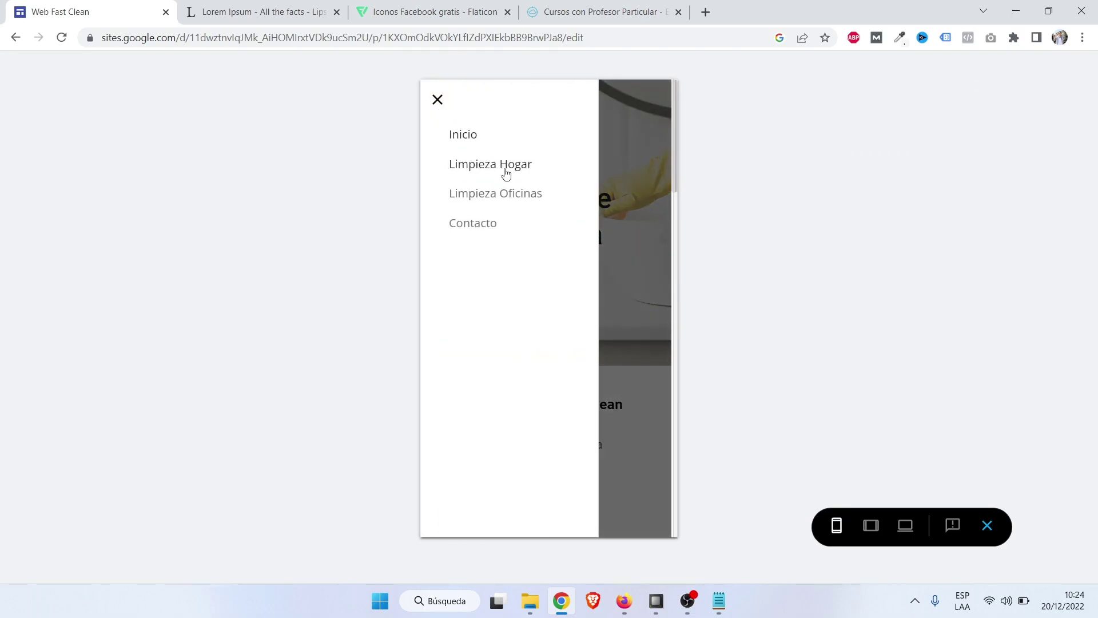
left_click(438, 100)
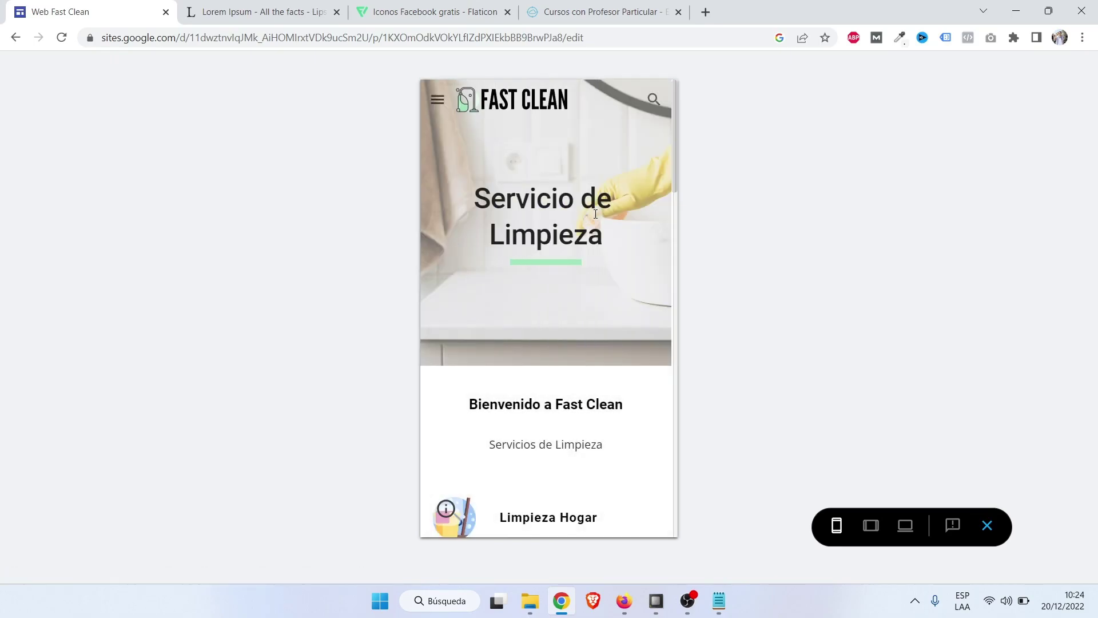
scroll(595, 214, "down", 4)
scroll(595, 218, "down", 10)
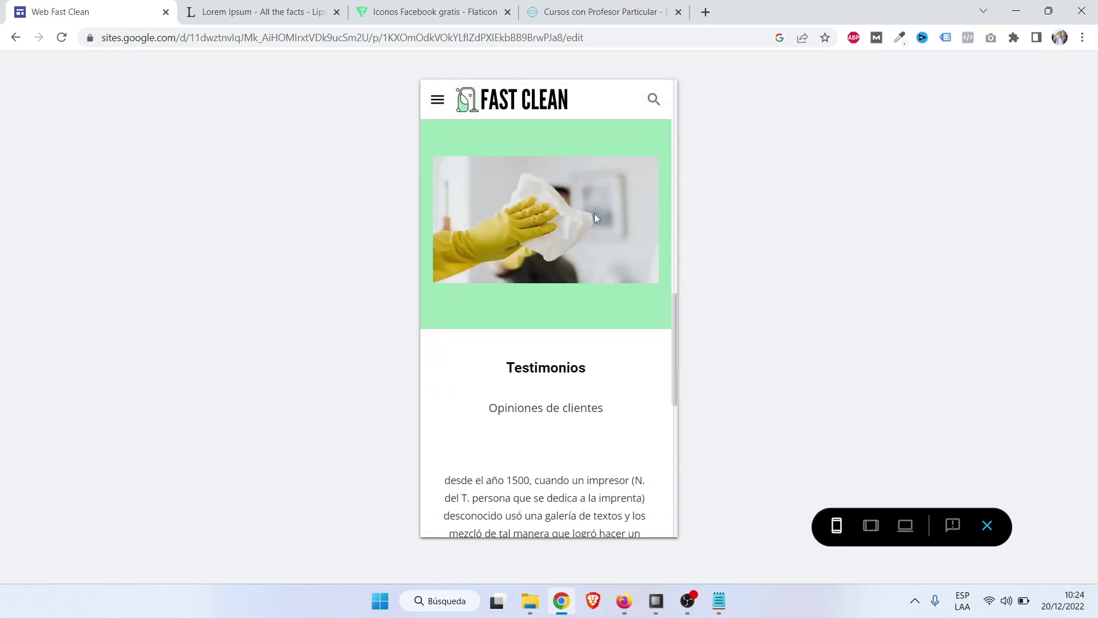
scroll(595, 217, "up", 6)
scroll(595, 217, "up", 5)
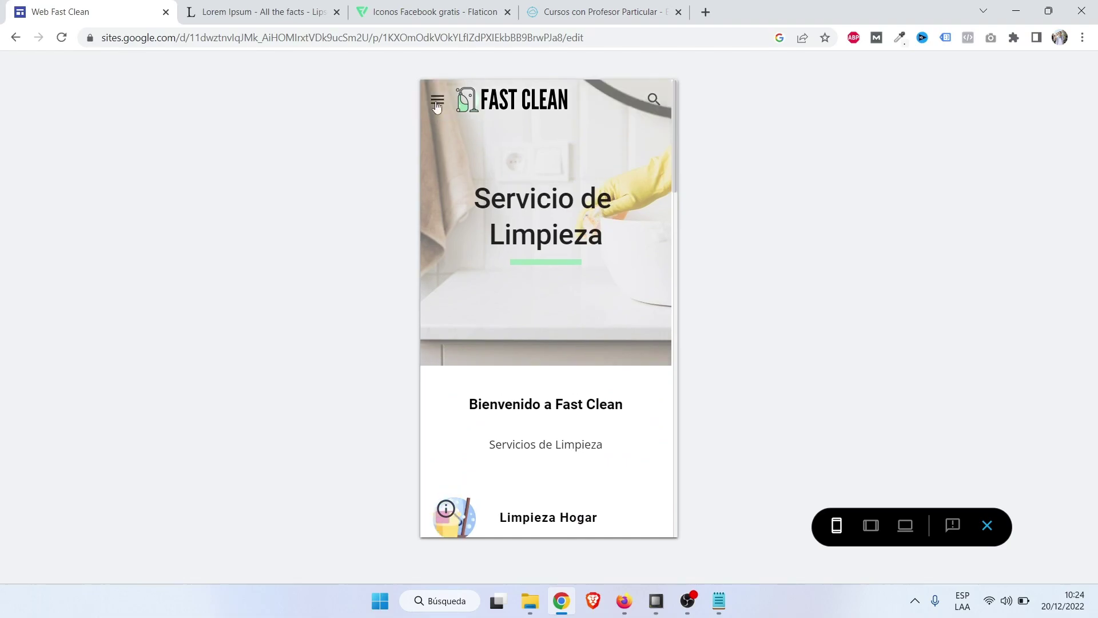
Browse Contacto and Limpieza Hogar from the phone menu, then exit the preview.
left_click(439, 100)
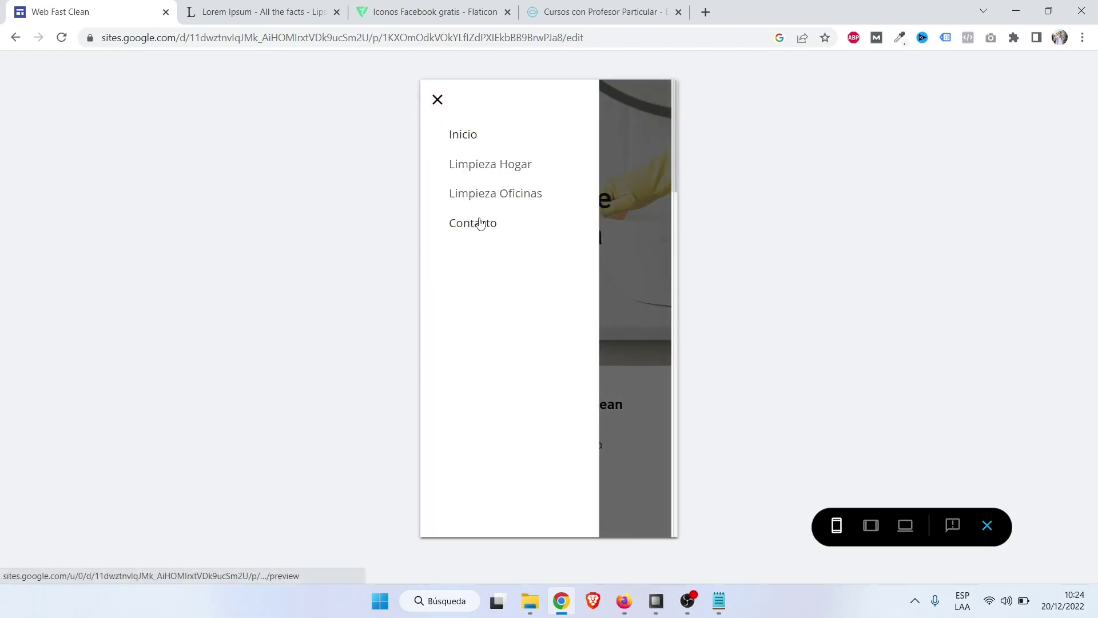
left_click(472, 223)
scroll(575, 200, "down", 8)
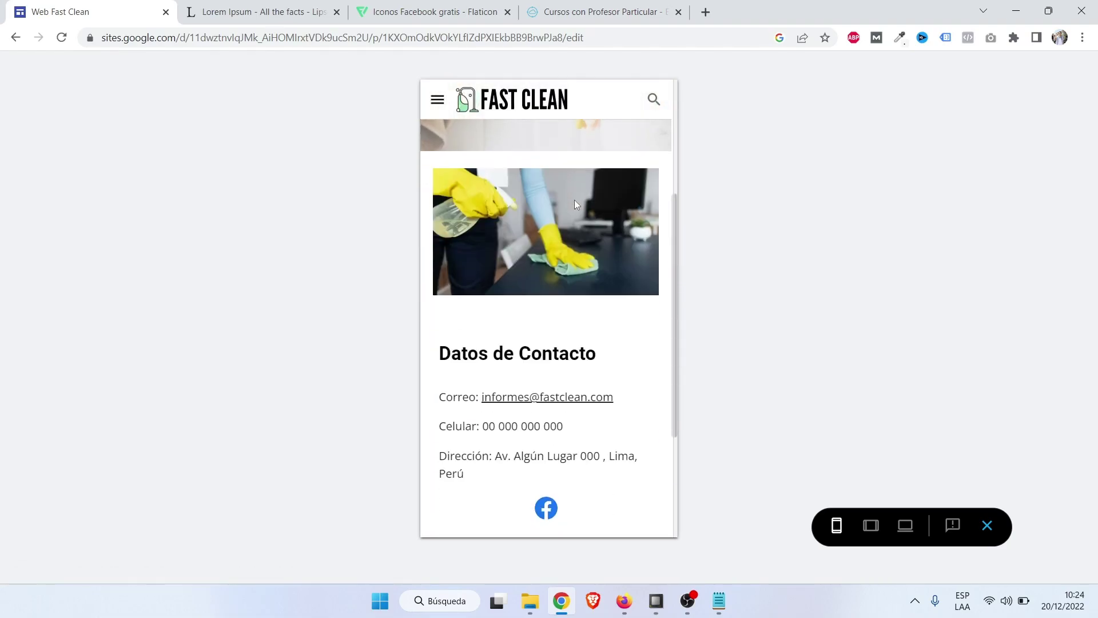
scroll(575, 201, "up", 4)
scroll(576, 201, "up", 3)
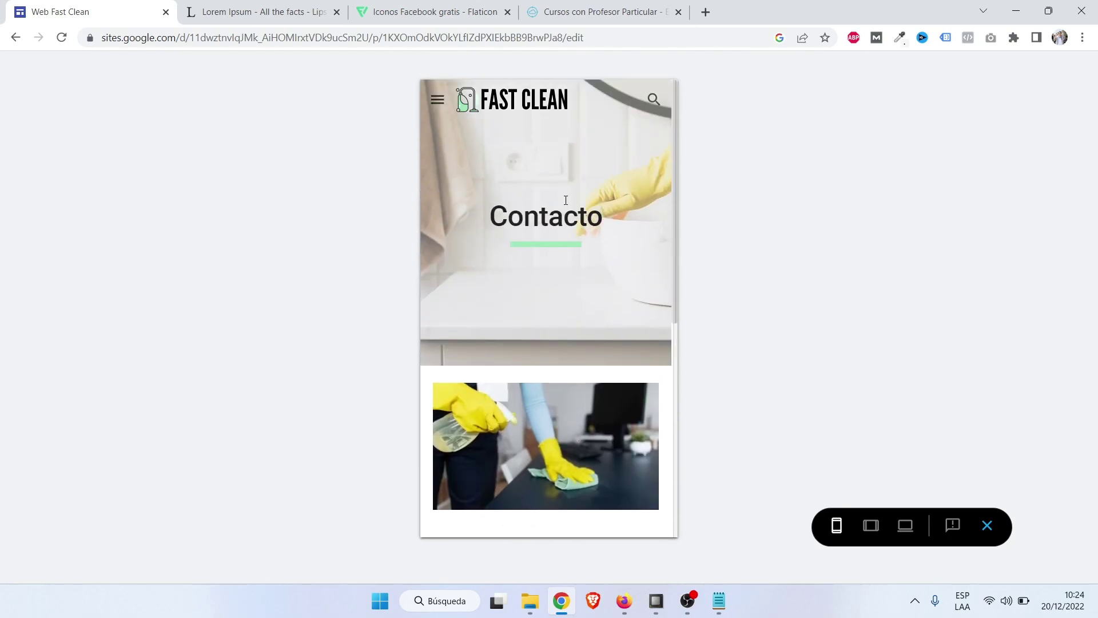
left_click(439, 102)
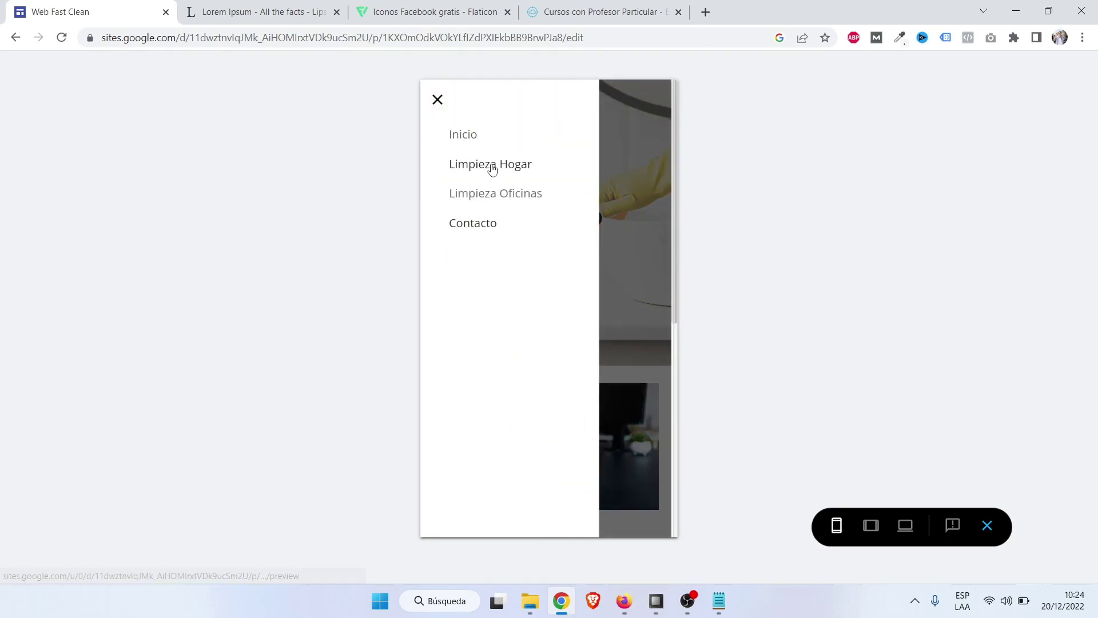
left_click(536, 176)
scroll(579, 180, "down", 4)
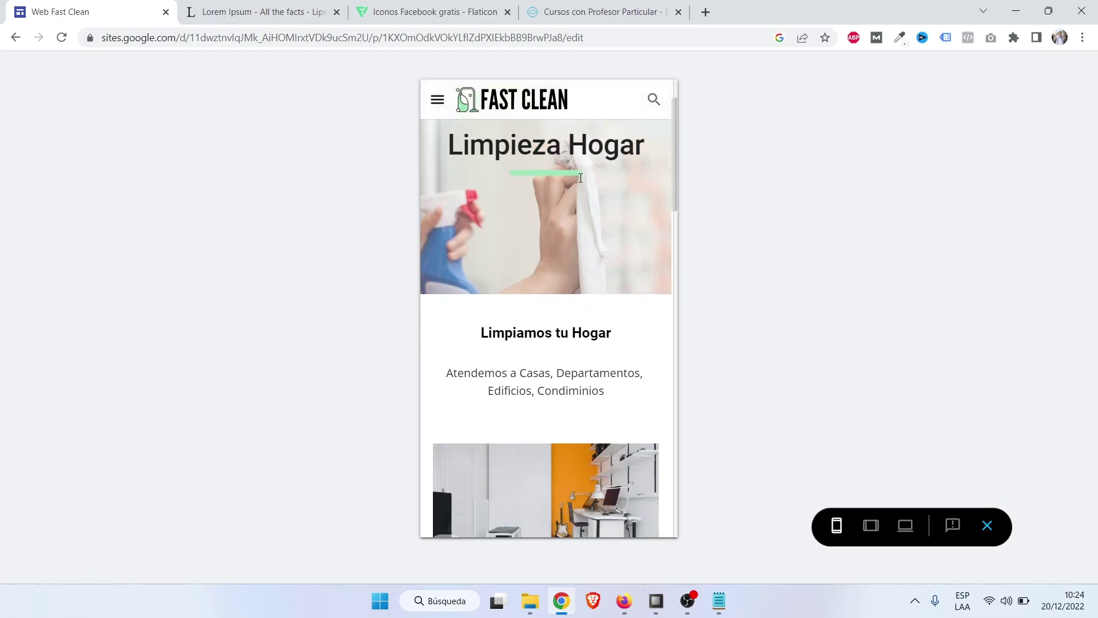
scroll(580, 181, "down", 15)
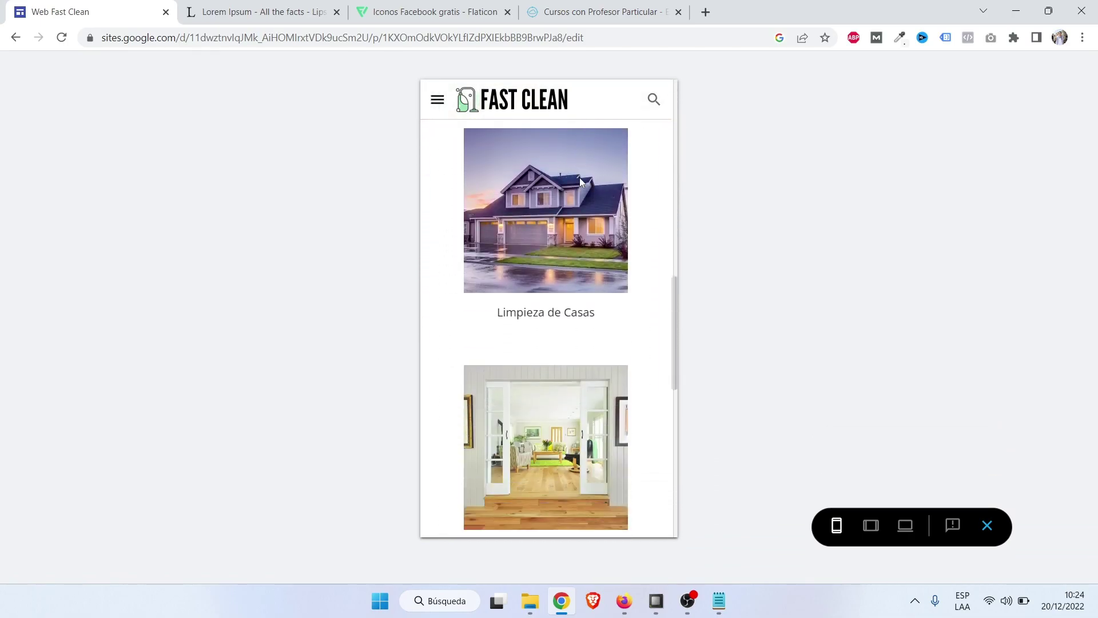
scroll(580, 181, "down", 5)
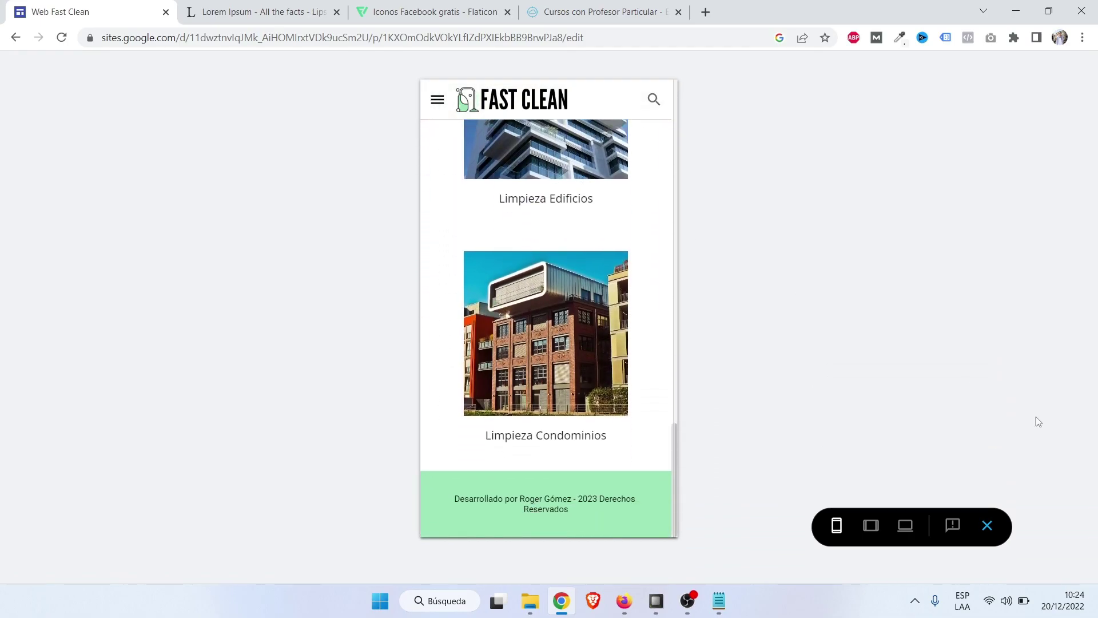
left_click(989, 536)
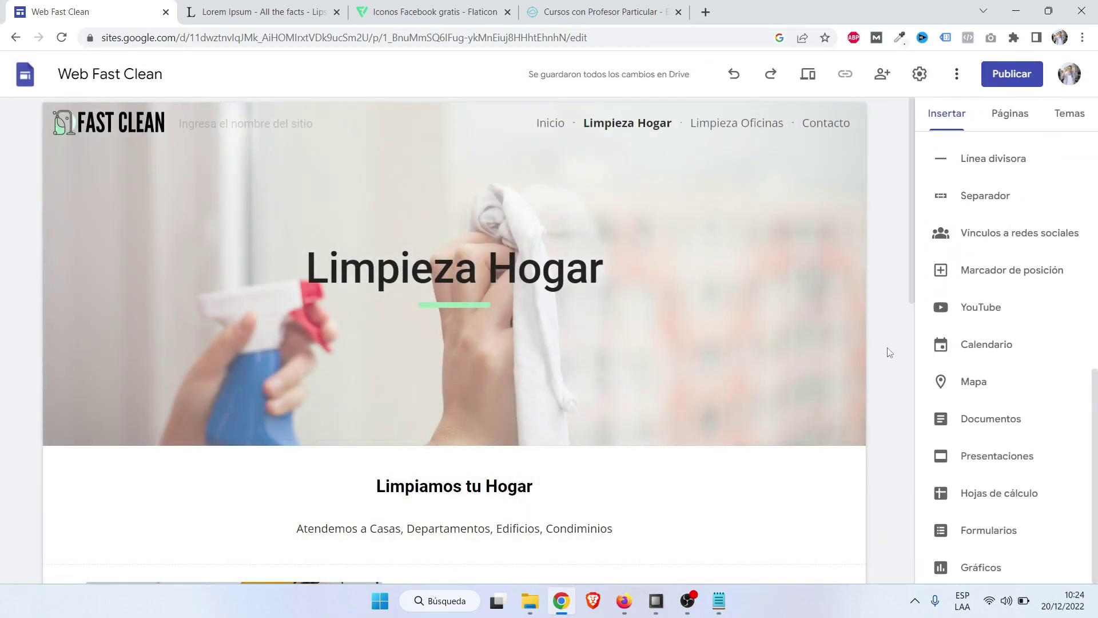
Publish the site with its web address changed to fastcleanperu.
left_click(1022, 81)
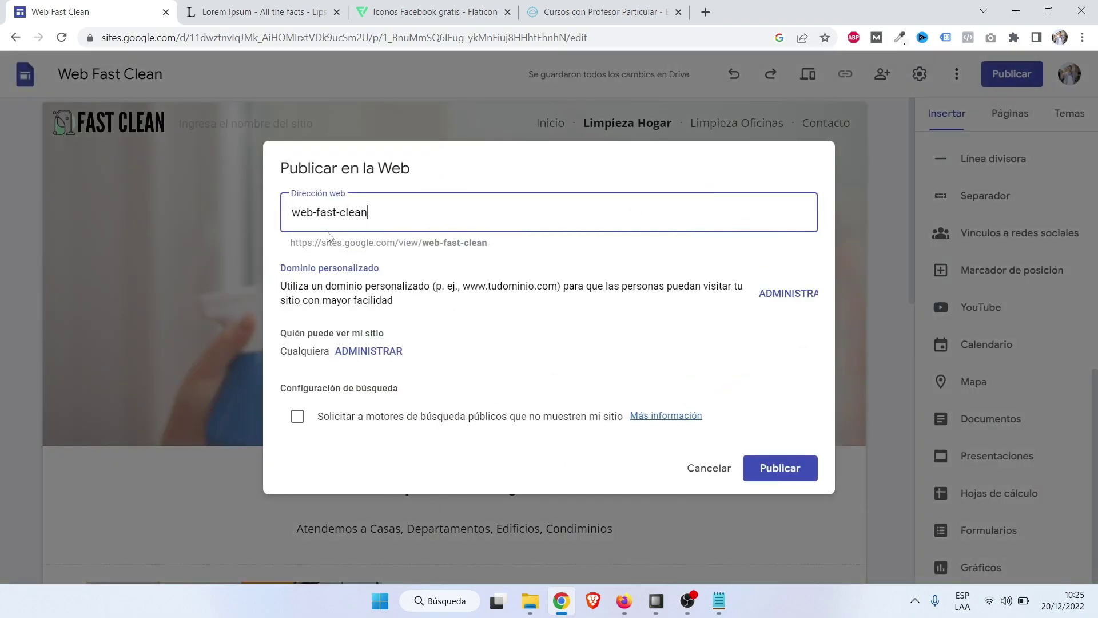
left_click_drag(424, 219, 283, 208)
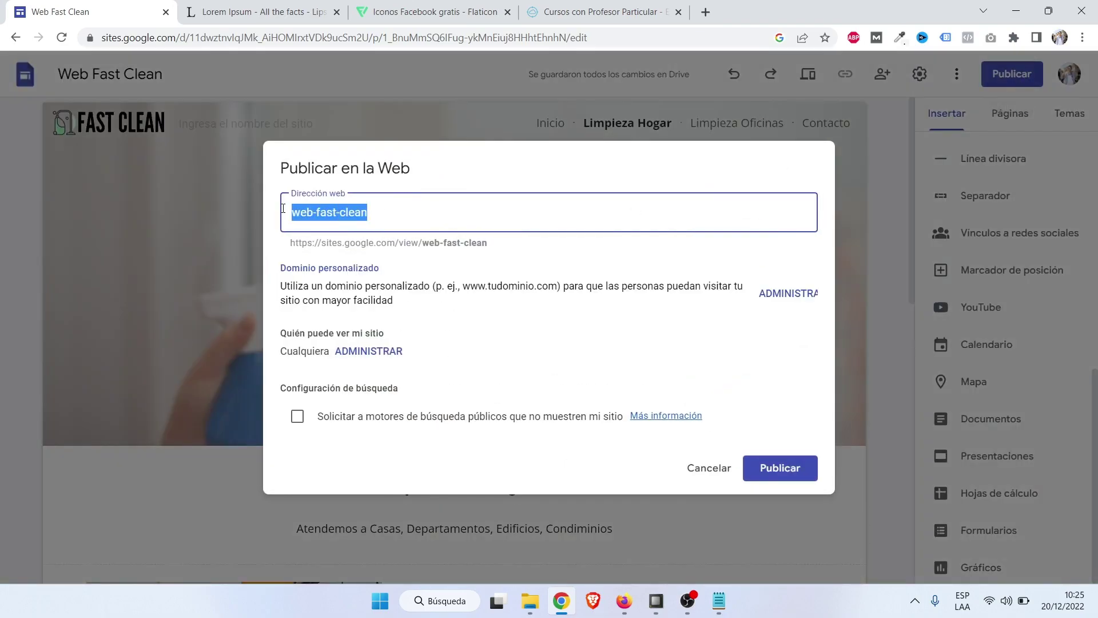
type("fast")
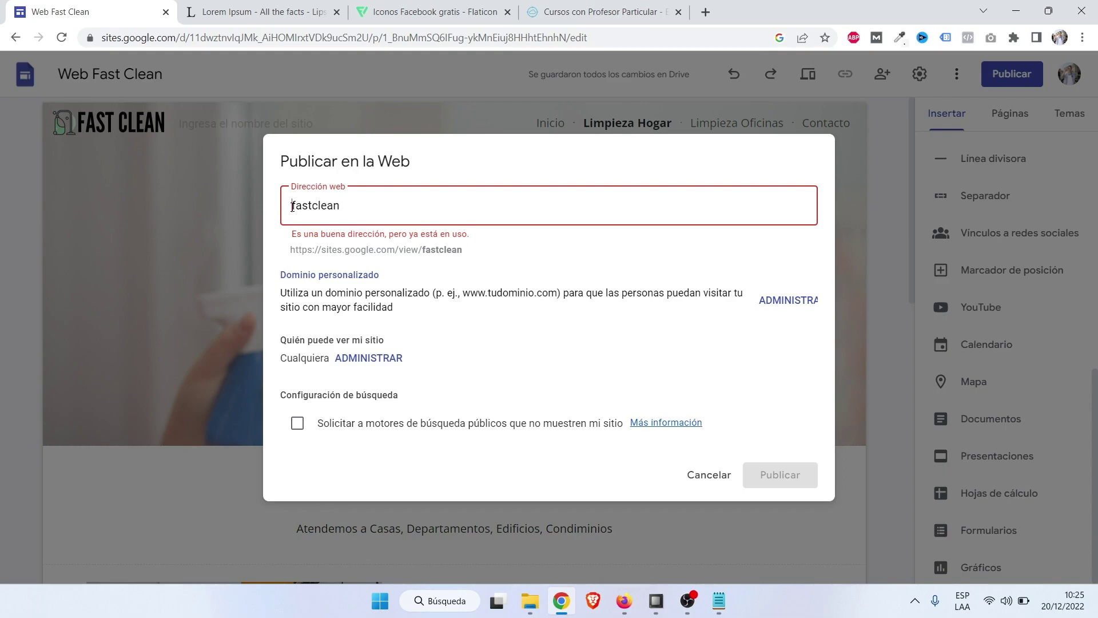
left_click(292, 206)
type("web")
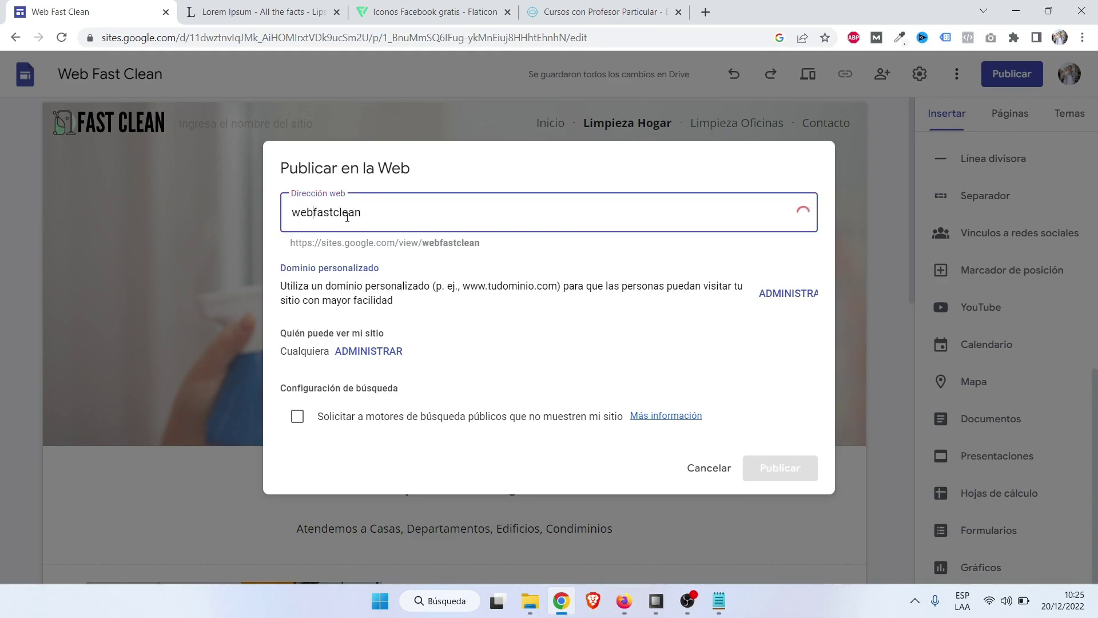
left_click_drag(314, 212, 274, 216)
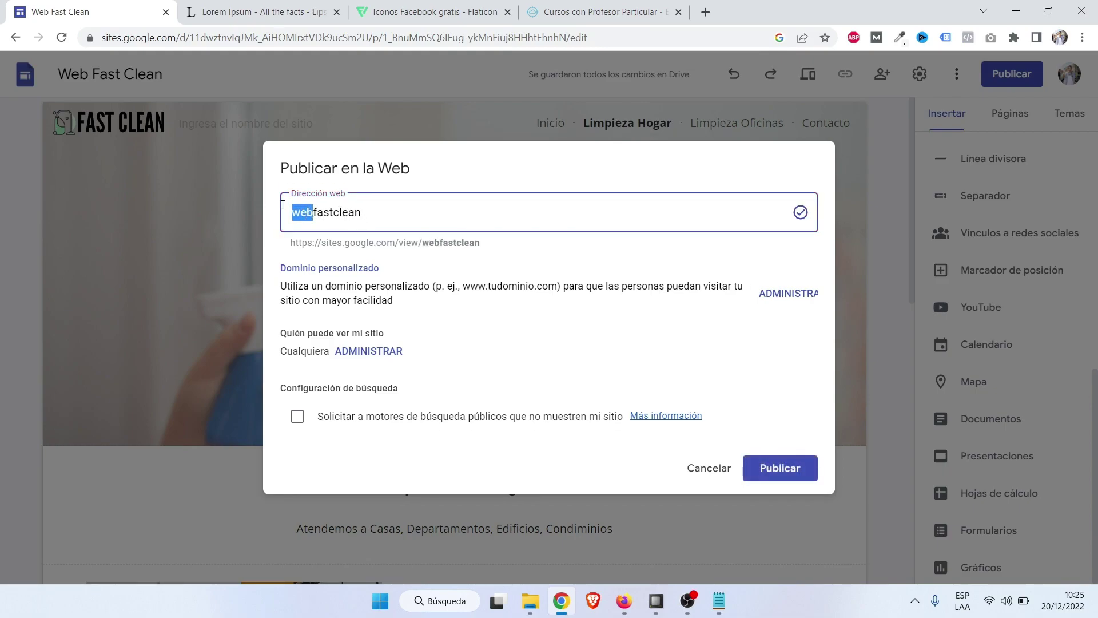
key("BackSpace")
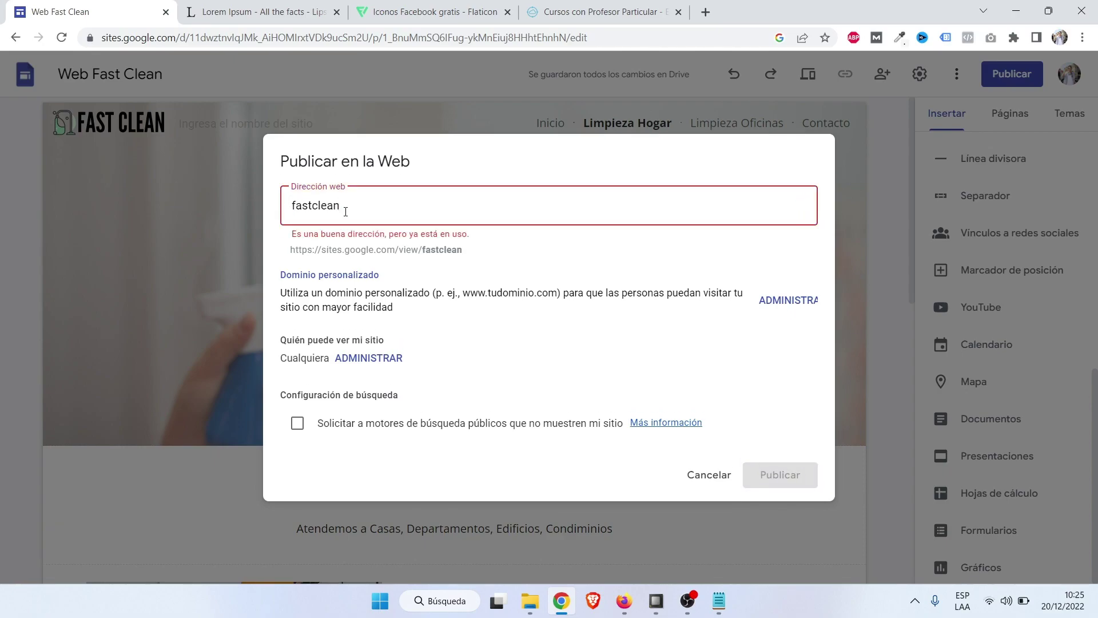
type("peru")
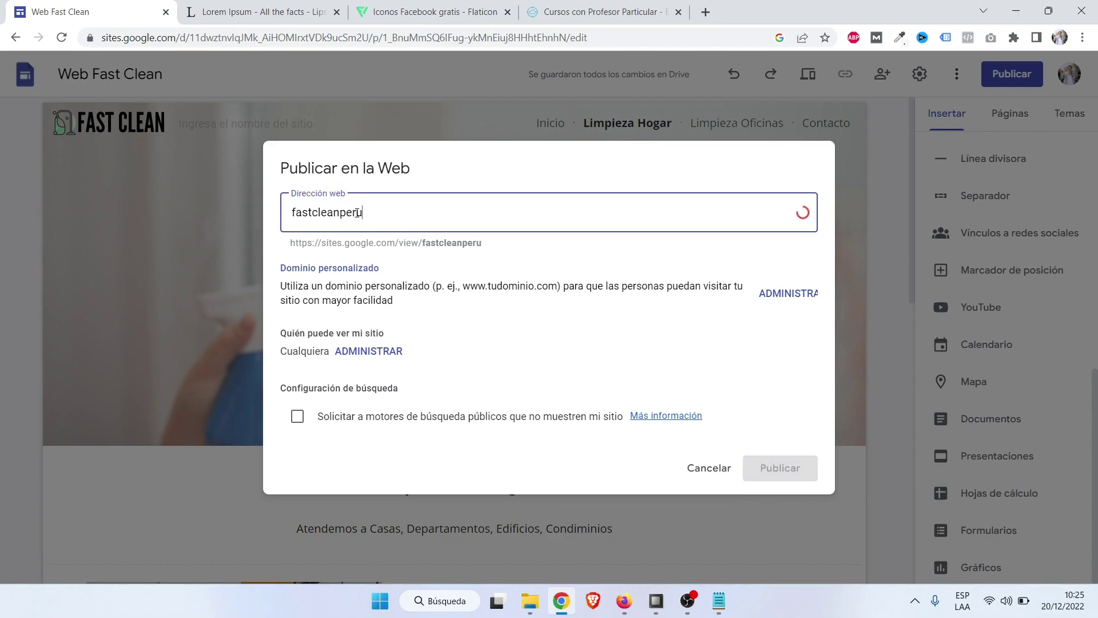
left_click(496, 187)
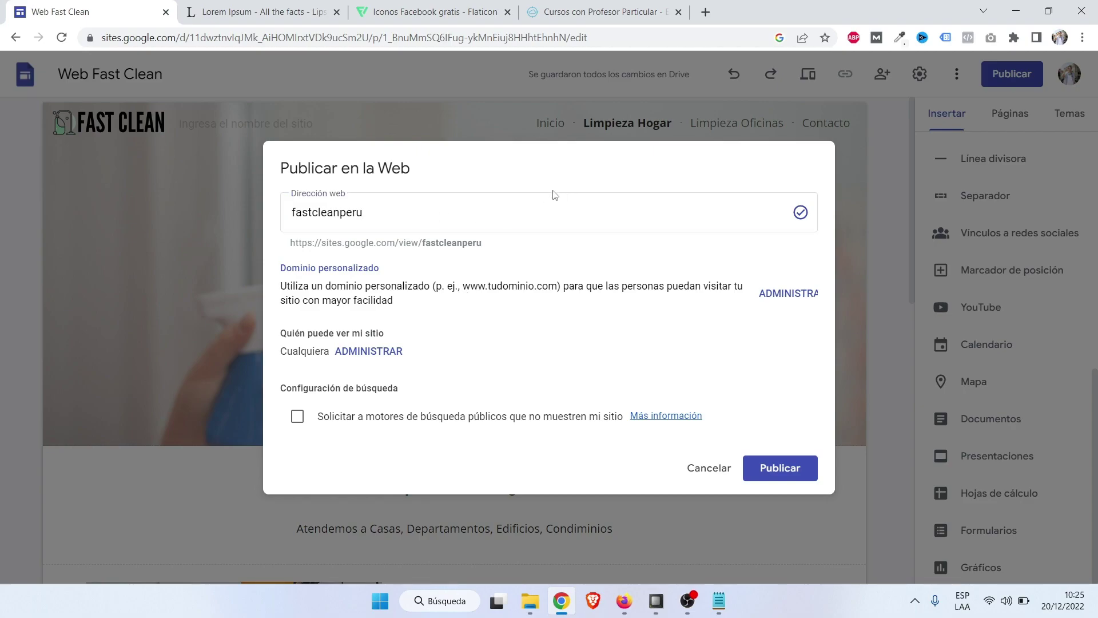
left_click(772, 470)
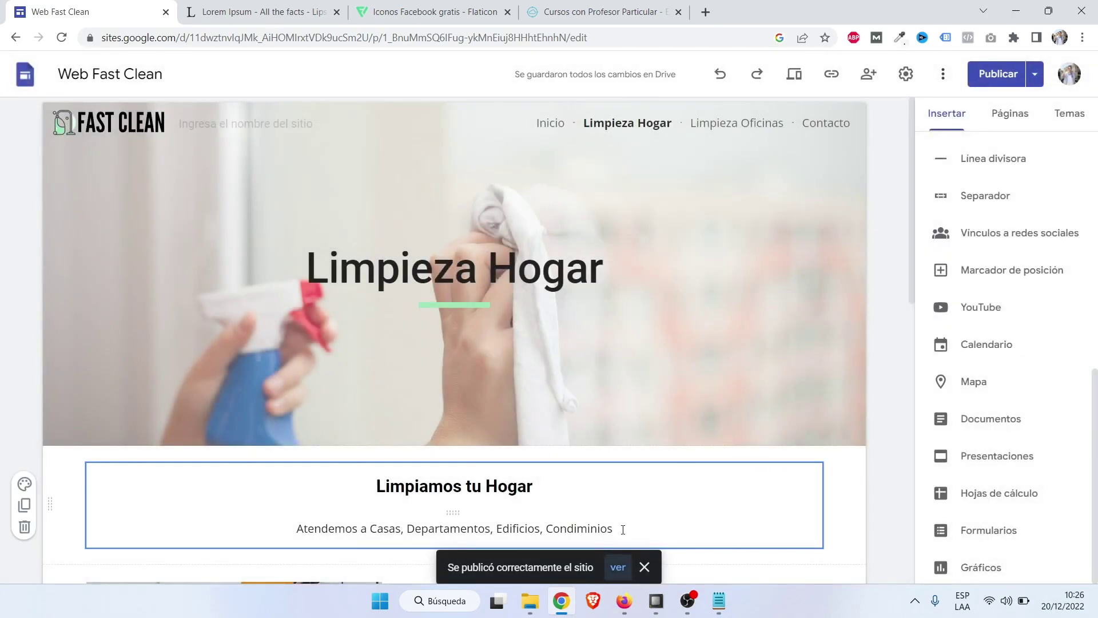
Open the published site and view its Inicio home page.
left_click(618, 569)
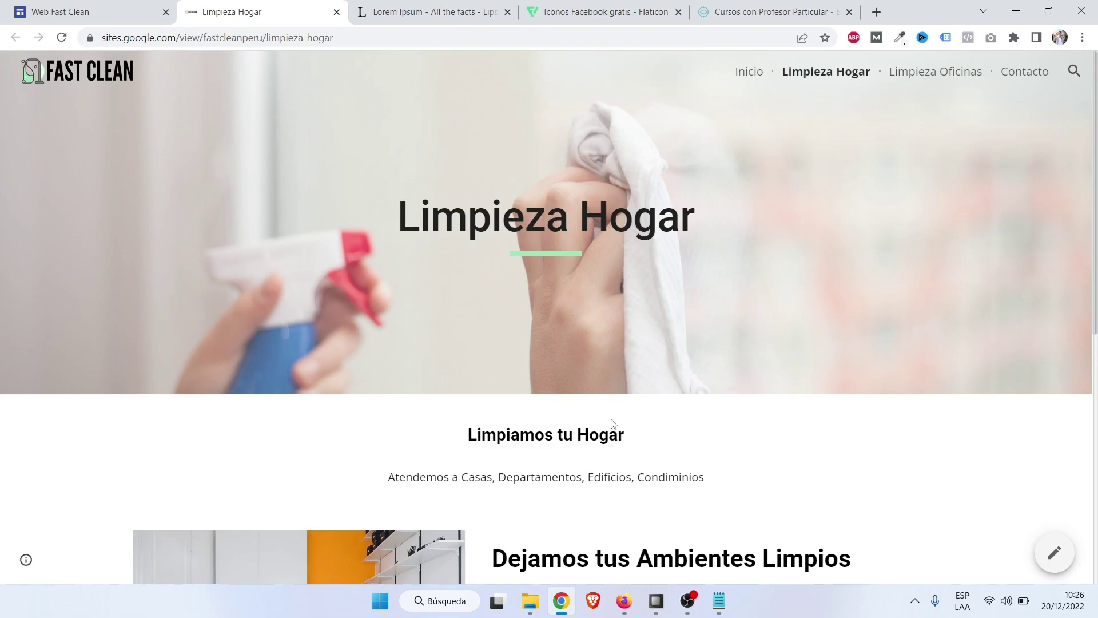
left_click(749, 72)
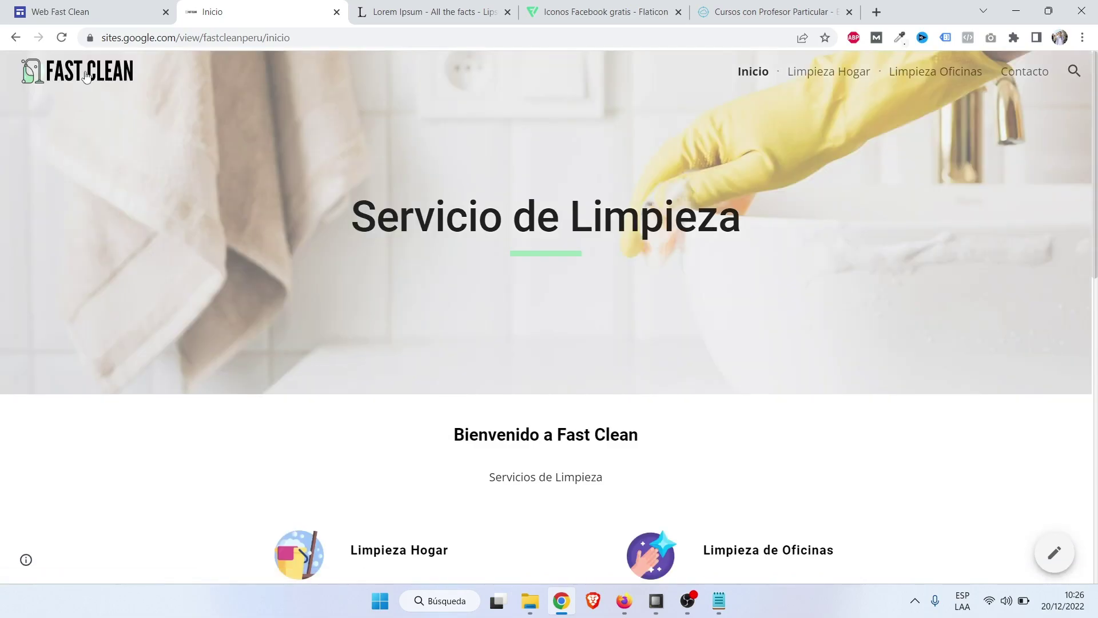
left_click(87, 75)
scroll(98, 152, "down", 4)
scroll(86, 238, "up", 4)
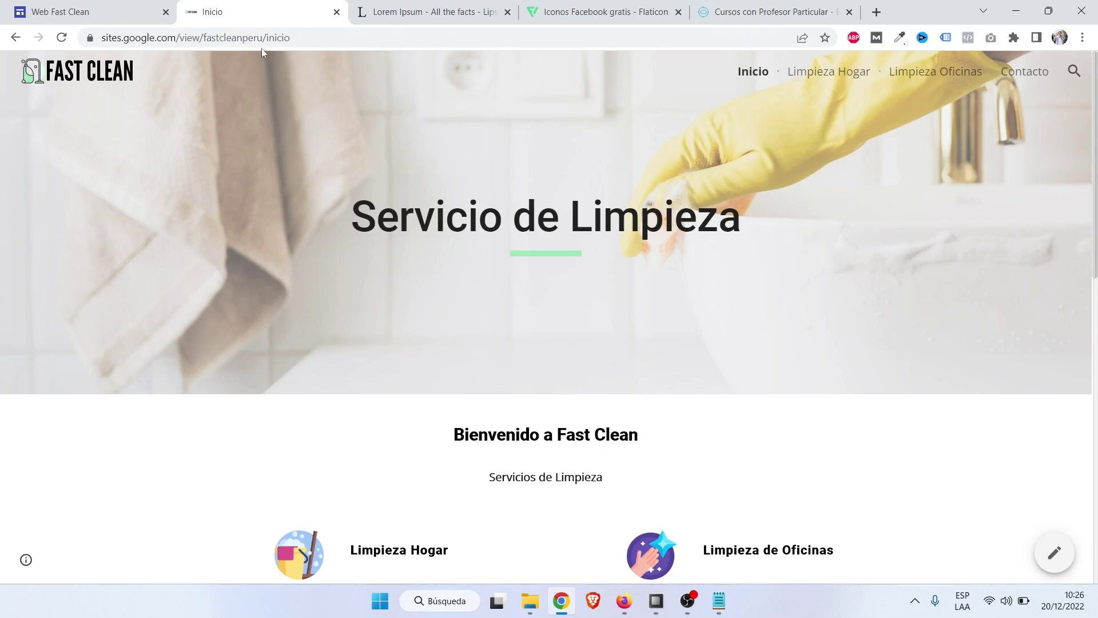
left_click_drag(267, 37, 87, 38)
key("ctrl+c")
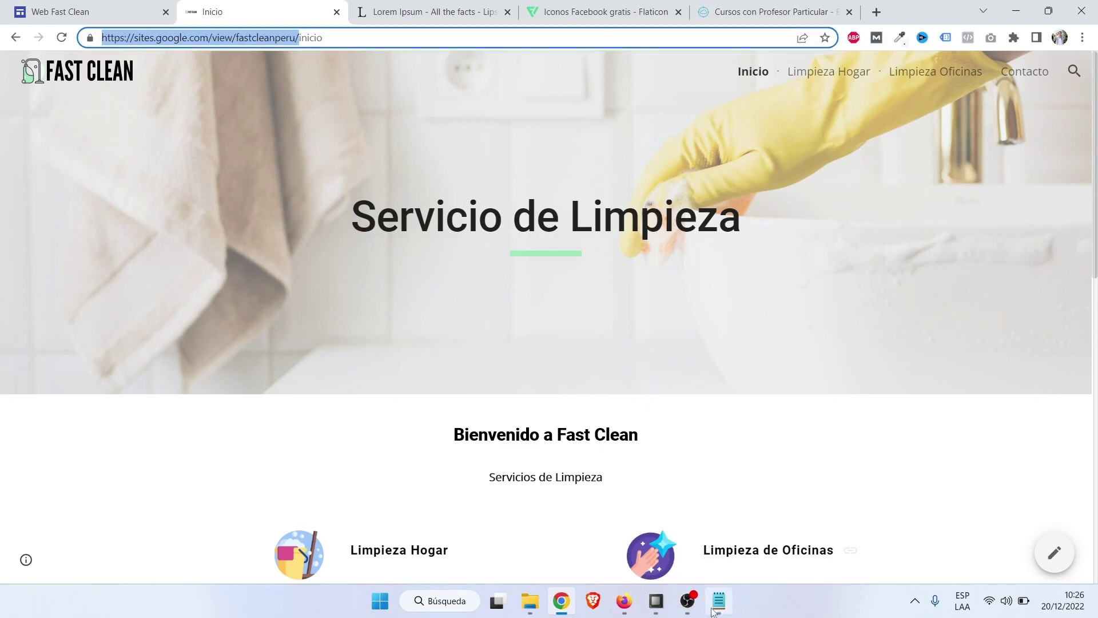
left_click(717, 604)
left_click_drag(569, 300, 148, 239)
key("ctrl+v")
scroll(410, 290, "up", 11)
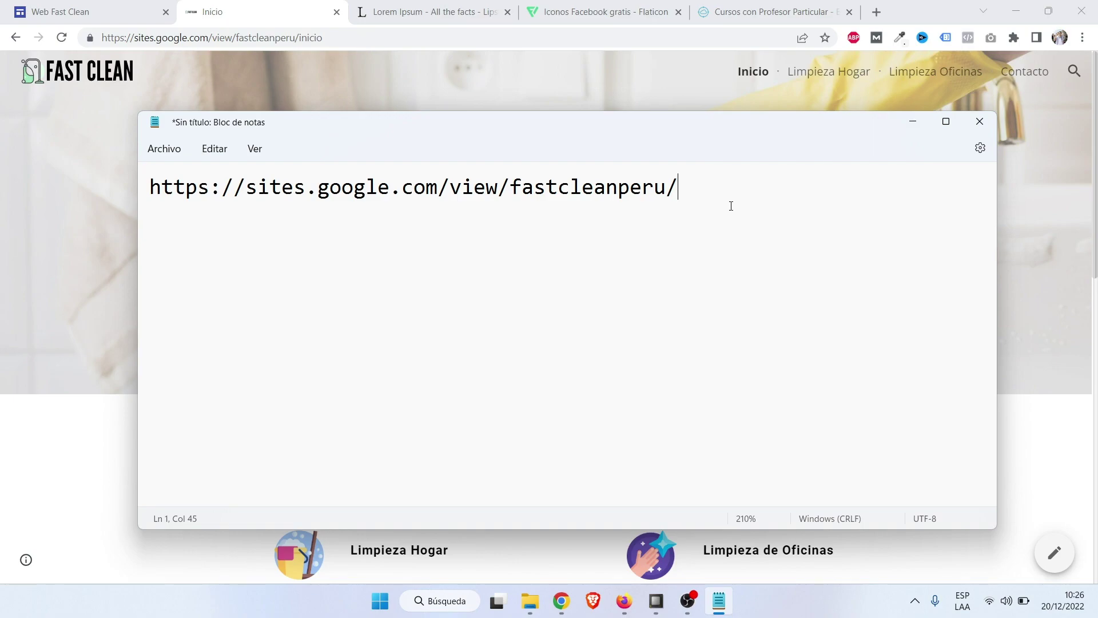
left_click(916, 6)
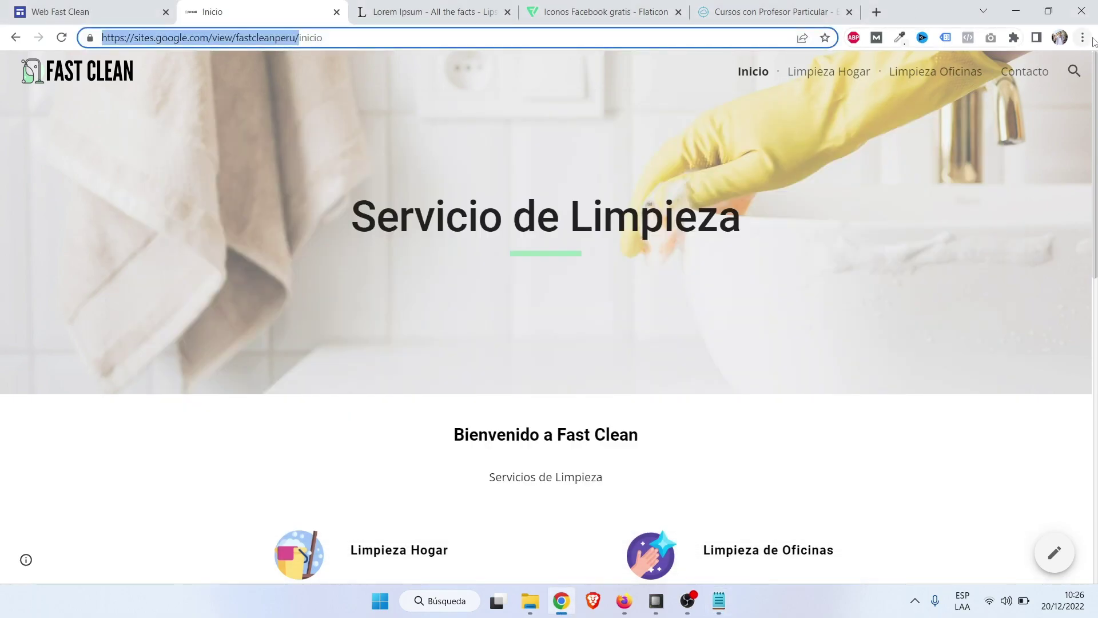
left_click(1084, 39)
left_click(1002, 102)
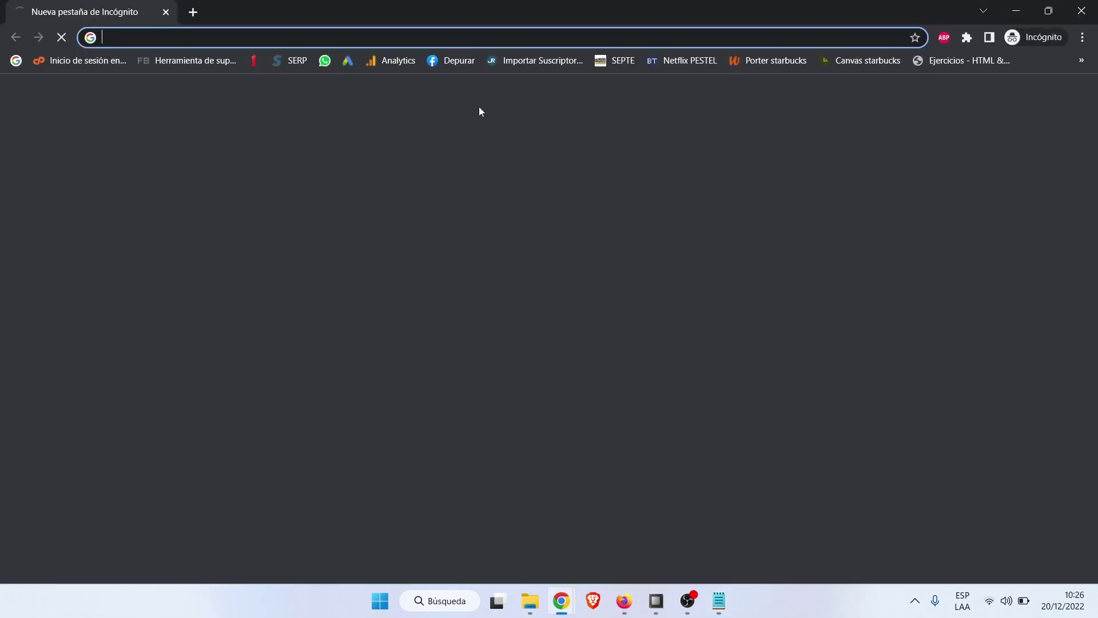
key("ctrl+v")
key("Return")
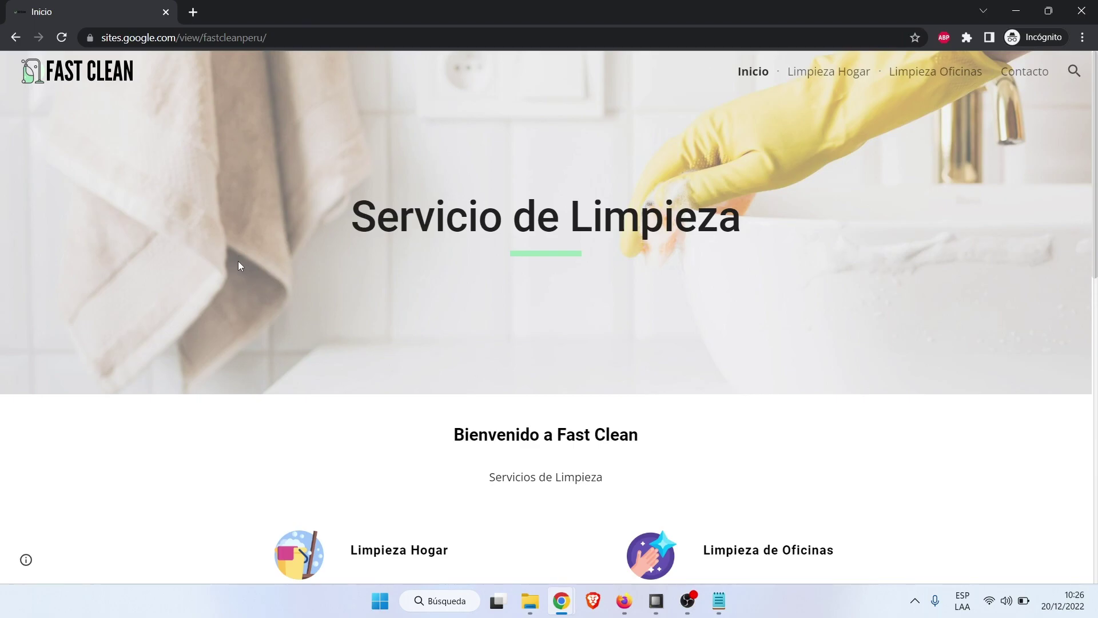
scroll(644, 263, "down", 3)
scroll(233, 126, "up", 3)
scroll(282, 127, "down", 10)
scroll(434, 257, "down", 3)
scroll(434, 258, "up", 12)
scroll(435, 263, "down", 10)
scroll(440, 263, "up", 10)
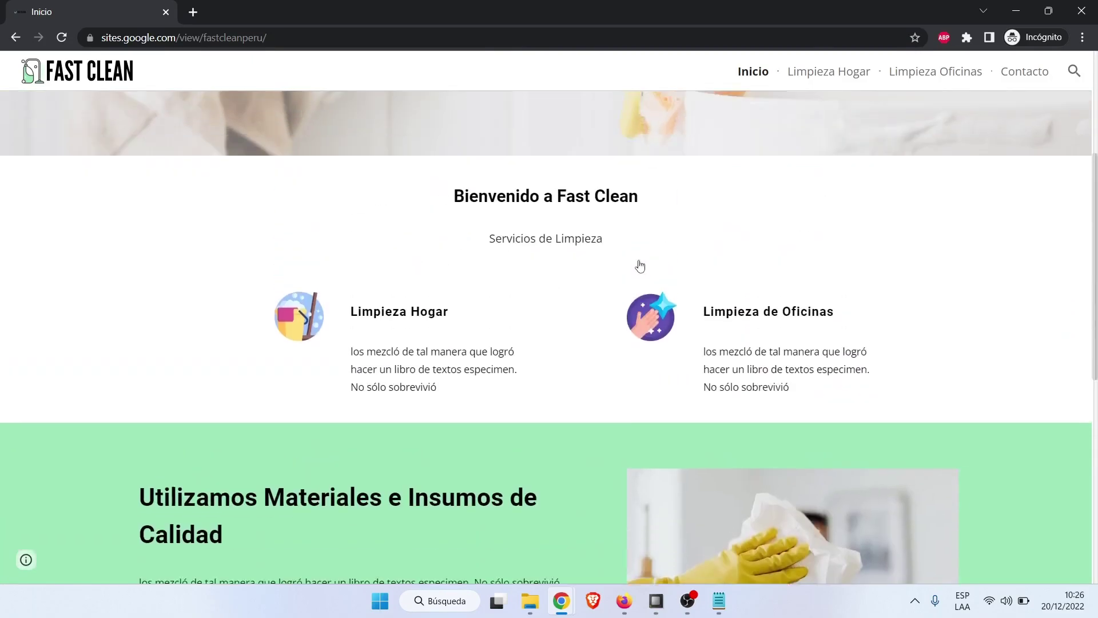
left_click(835, 74)
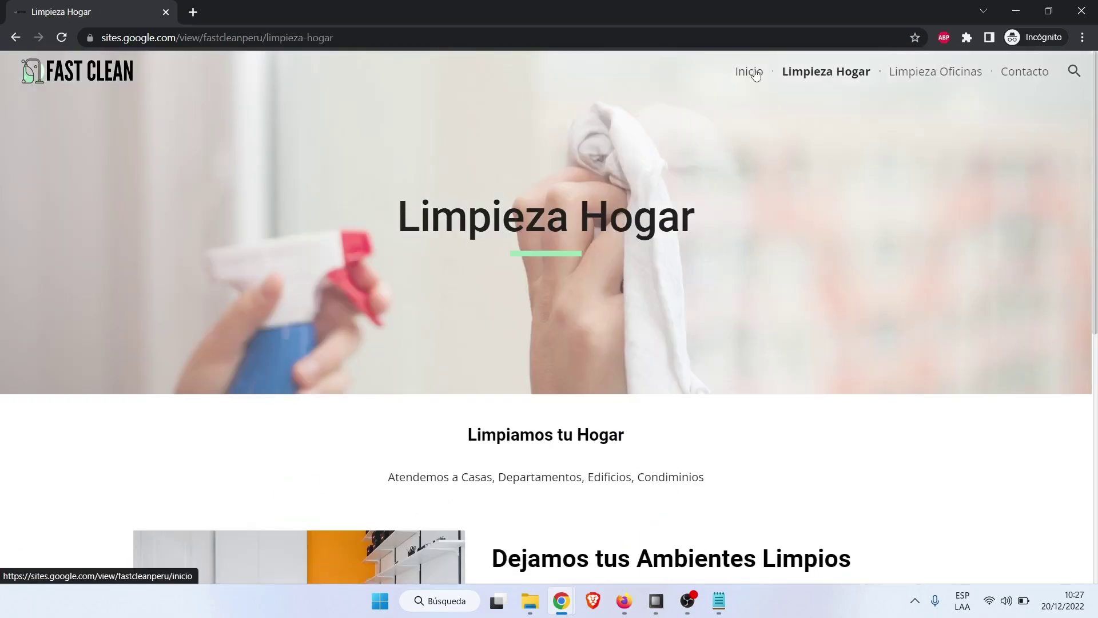
left_click(754, 72)
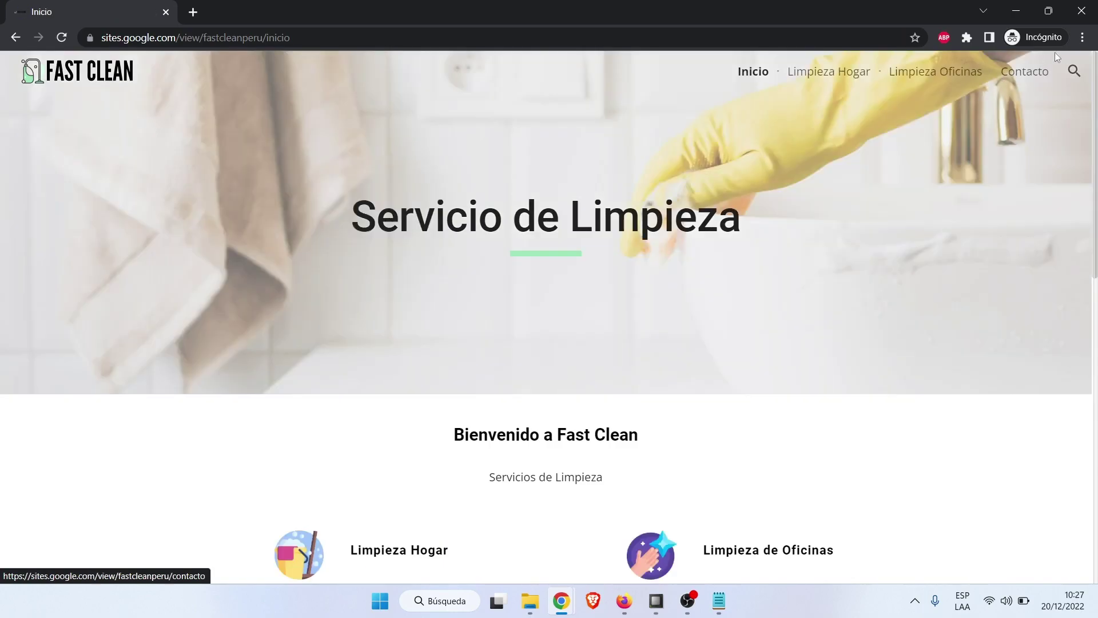
left_click(1081, 10)
left_click(720, 602)
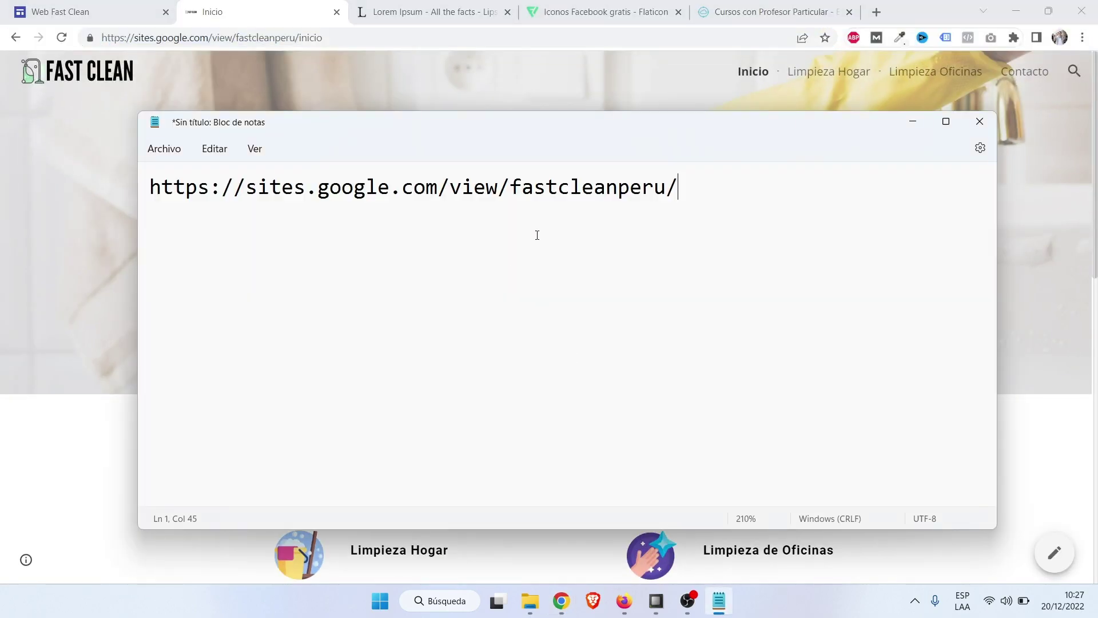
key("Return")
key("Return")
type("www")
key("BackSpace")
key("BackSpace")
key("BackSpace")
key("BackSpace")
type("https")
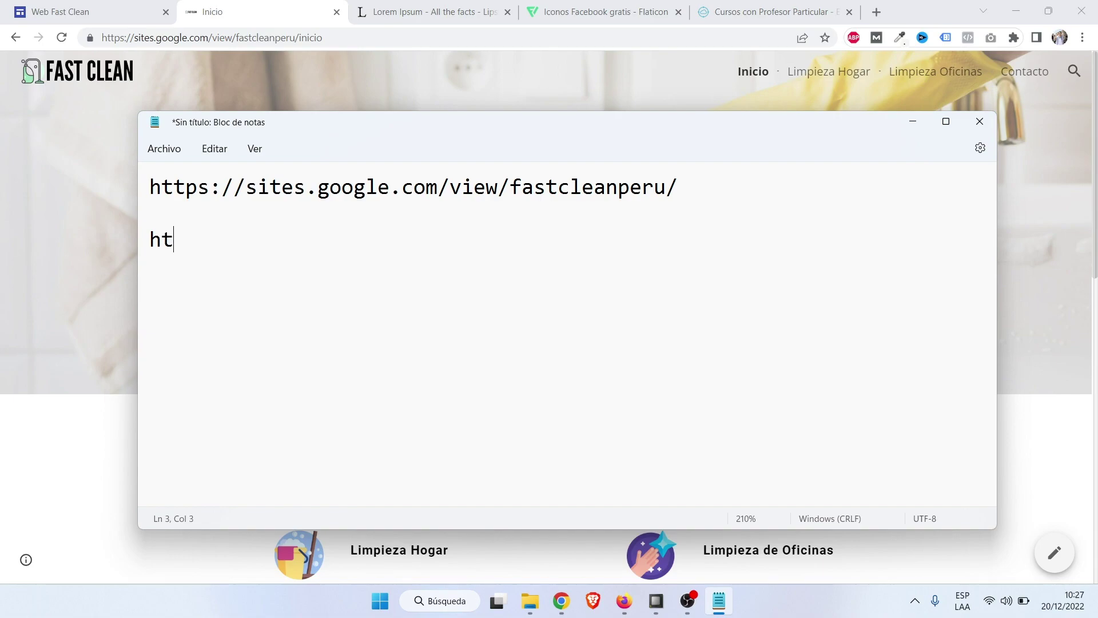